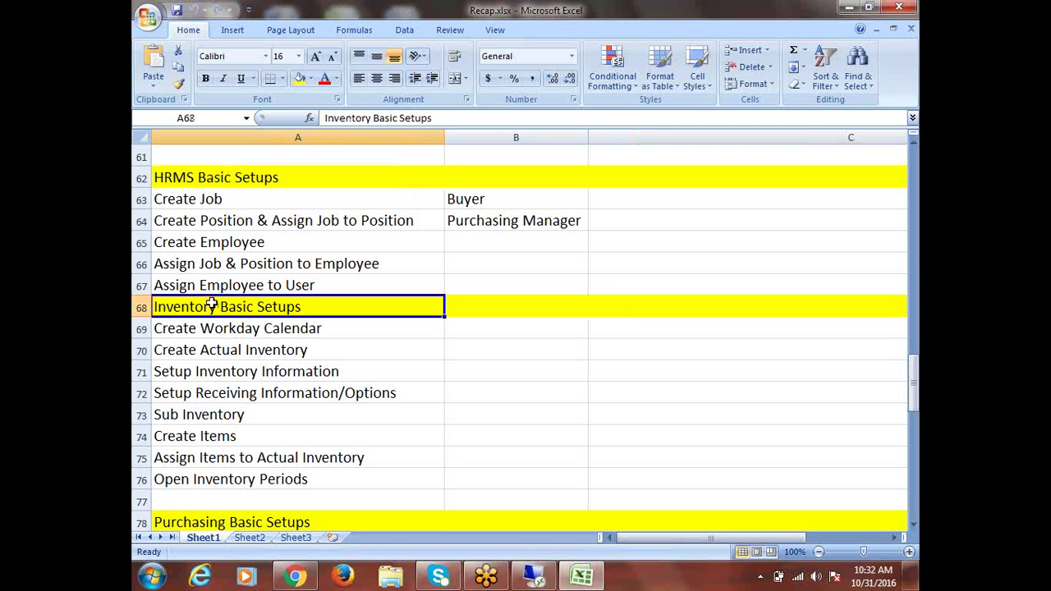
Step: Review the Inventory and Purchasing setup sections of the checklist and select the Create Job entry under HRMS Basic Setups
{"action": "left_click", "coordinate": [207, 524]}
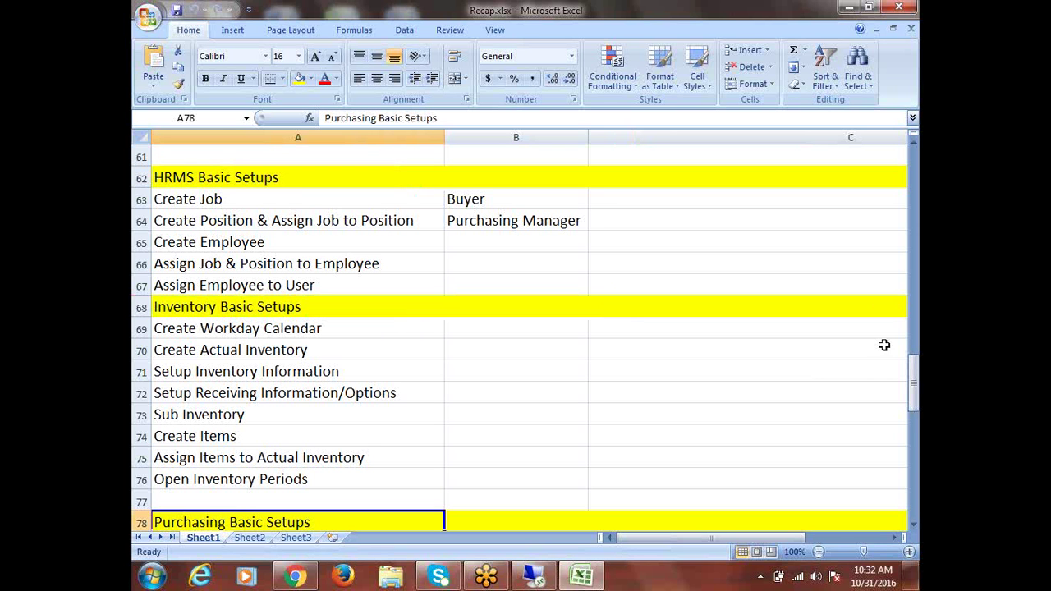
{"action": "mouse_move", "coordinate": [914, 365]}
{"action": "left_mouse_down"}
{"action": "mouse_move", "coordinate": [914, 473]}
{"action": "mouse_move", "coordinate": [901, 338]}
{"action": "mouse_move", "coordinate": [903, 367]}
{"action": "left_mouse_up"}
{"action": "left_click", "coordinate": [236, 205]}
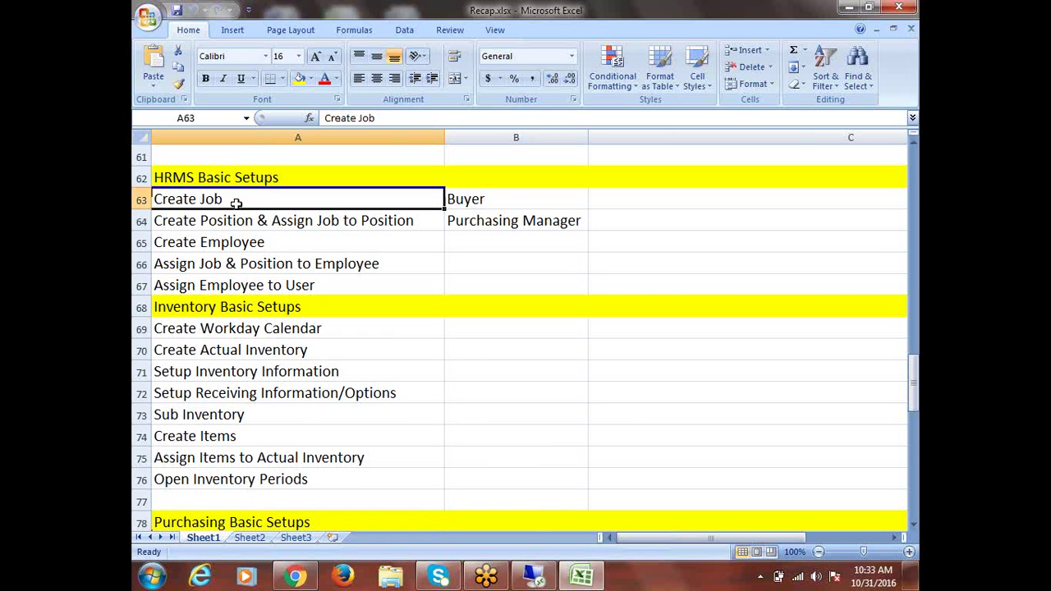
Step: Switch to Firefox in the remote desktop session and log in to Oracle E-Business Suite as CALFRE with the account password
{"action": "left_click", "coordinate": [532, 577]}
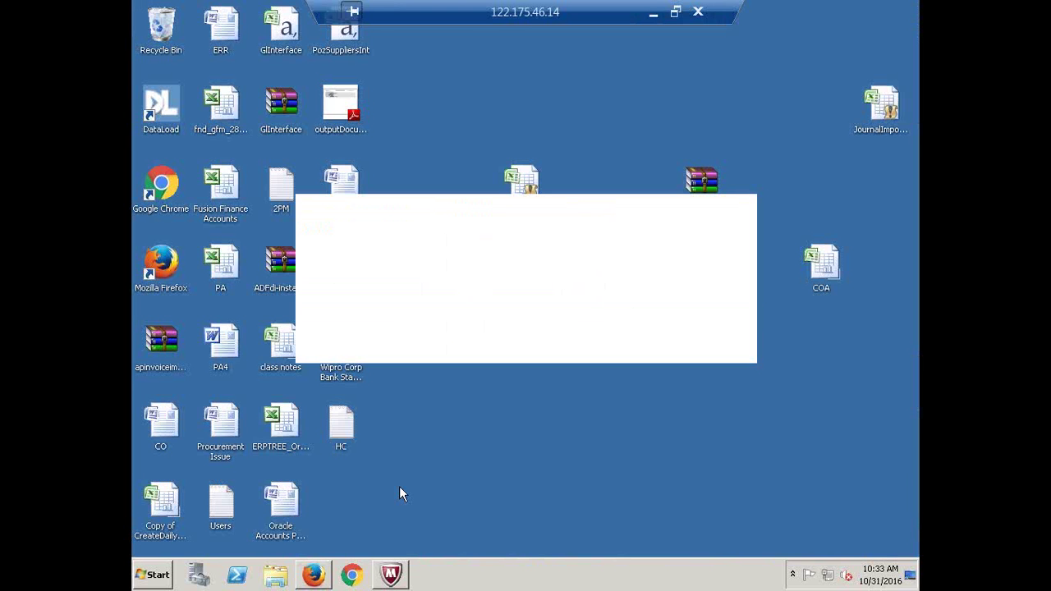
{"action": "left_click", "coordinate": [313, 575]}
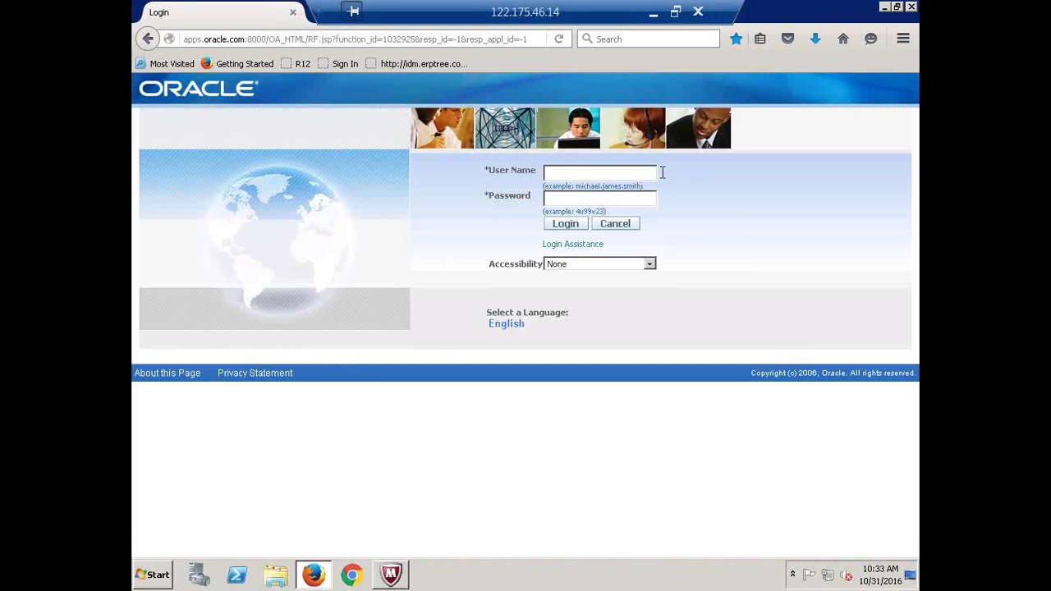
{"action": "type", "text": "CALFRE"}
{"action": "key", "text": "Tab"}
{"action": "type", "text": "*******"}
{"action": "key", "text": "Tab"}
{"action": "key", "text": "Return"}
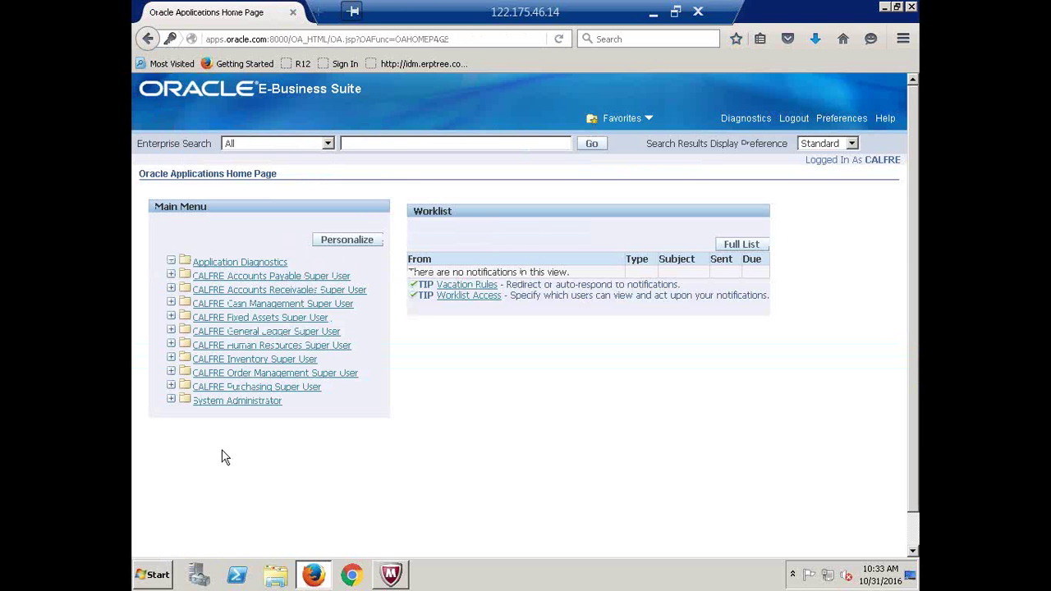
Step: Launch the Enter and Maintain function under People in the CALFRE Human Resources Super User responsibility
{"action": "left_click", "coordinate": [238, 349]}
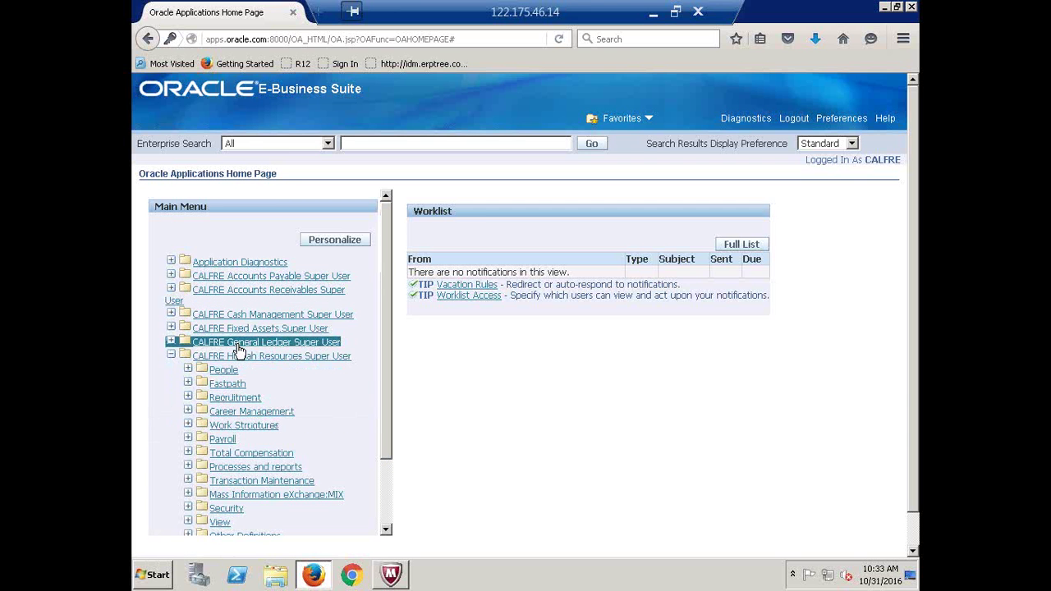
{"action": "left_click", "coordinate": [216, 374]}
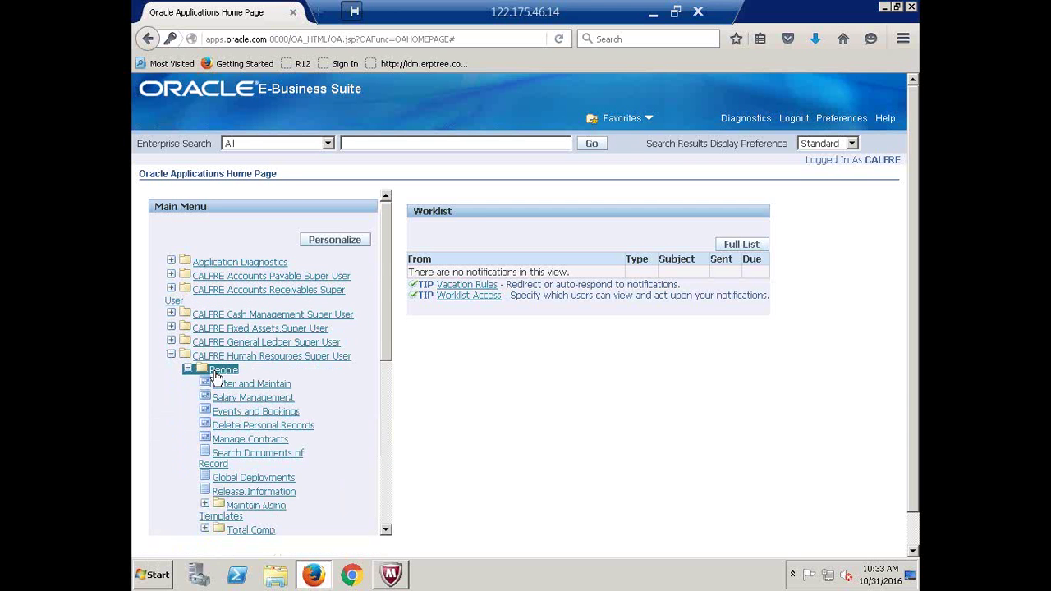
{"action": "left_click", "coordinate": [224, 383]}
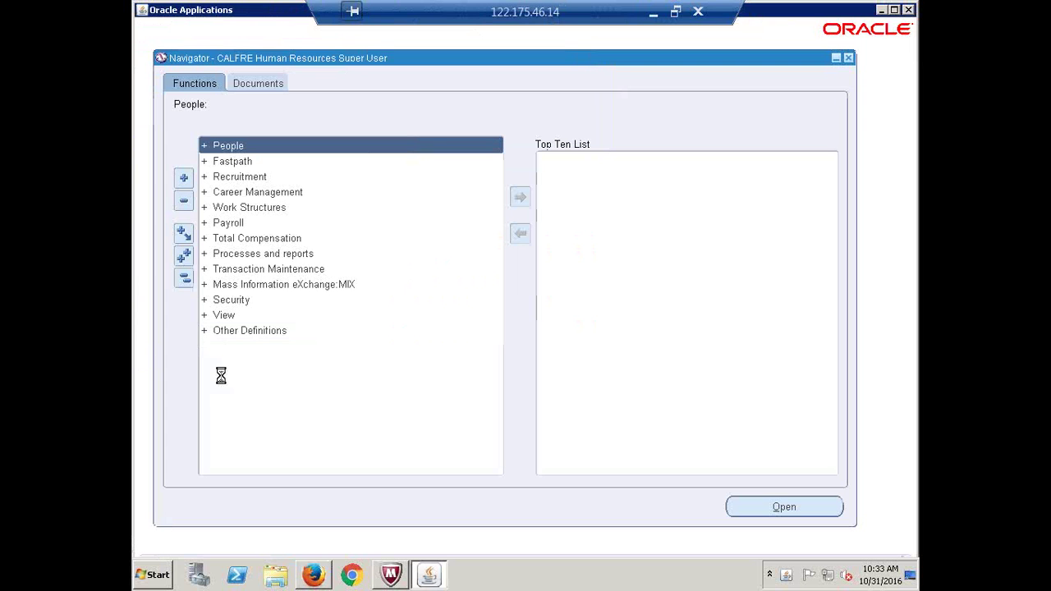
{"action": "key", "text": "Return"}
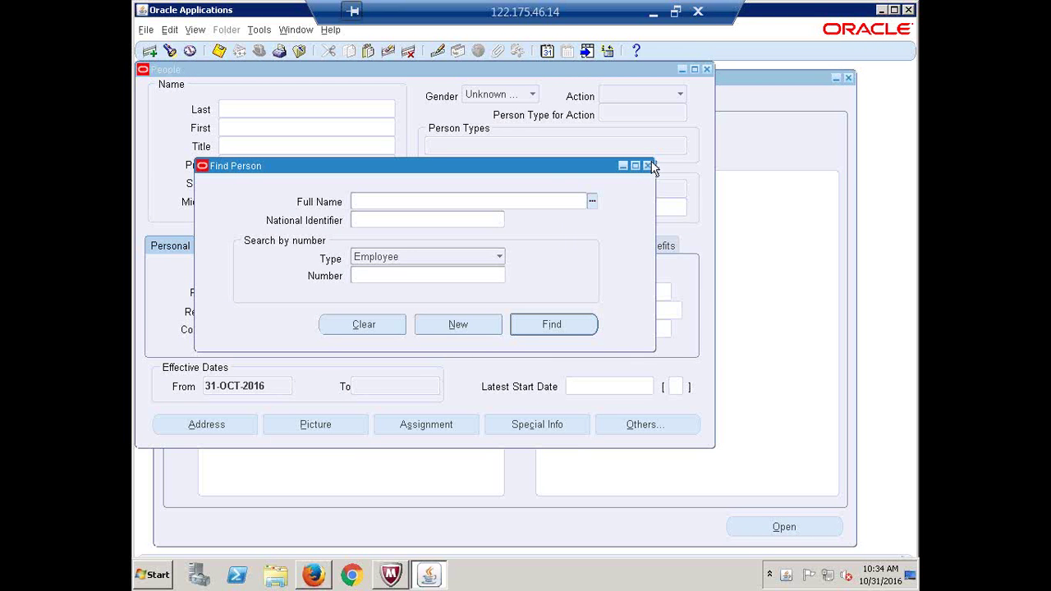
Step: Close the Find Person and People forms and switch the responsibility to CALFRE Inventory Super User
{"action": "left_click", "coordinate": [648, 166]}
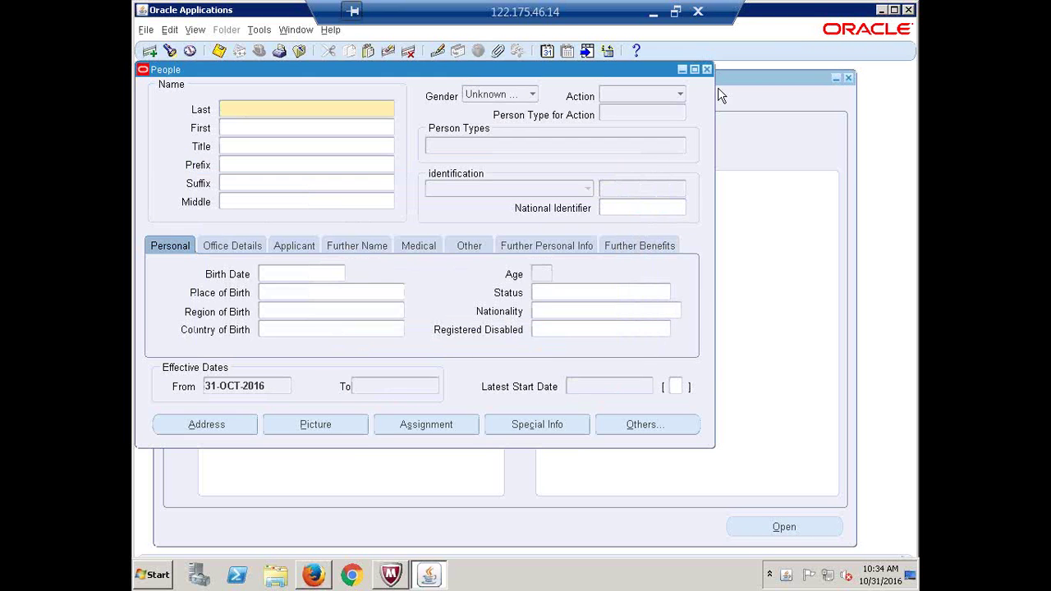
{"action": "left_click", "coordinate": [707, 70]}
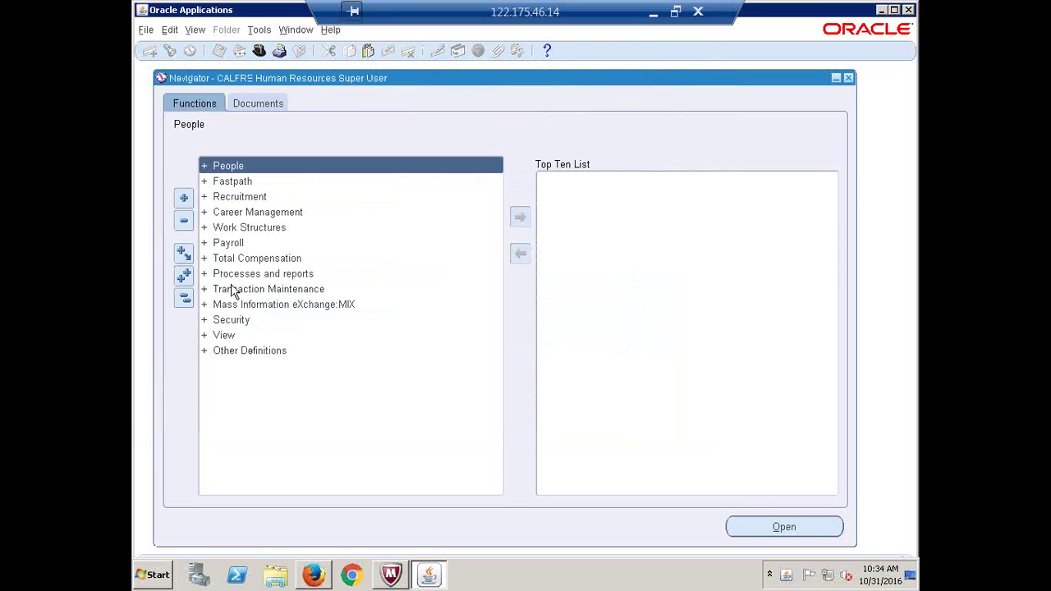
{"action": "left_click", "coordinate": [259, 50]}
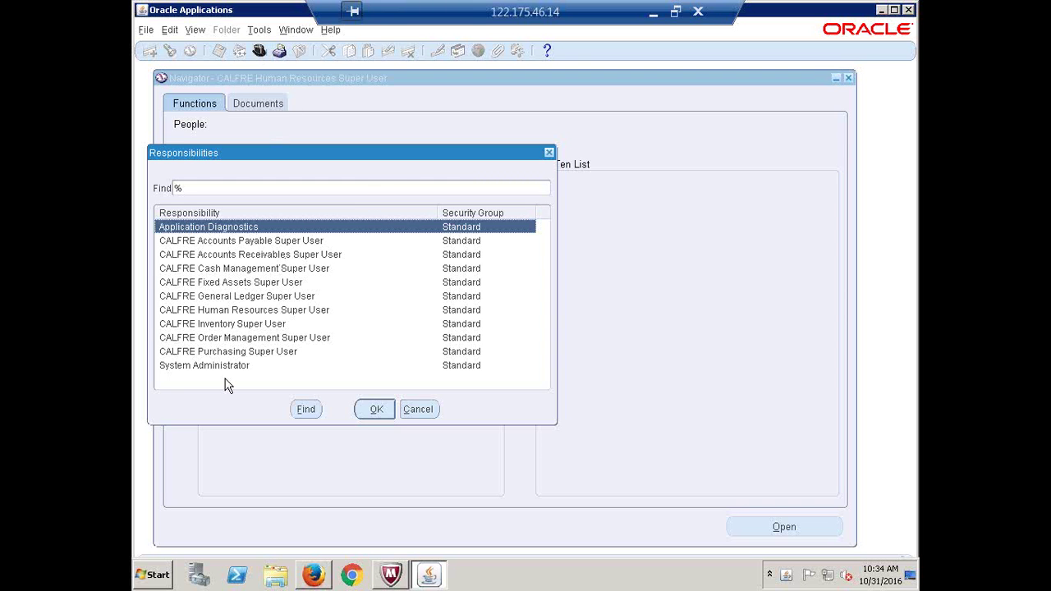
{"action": "left_click", "coordinate": [230, 325]}
{"action": "key", "text": "Return"}
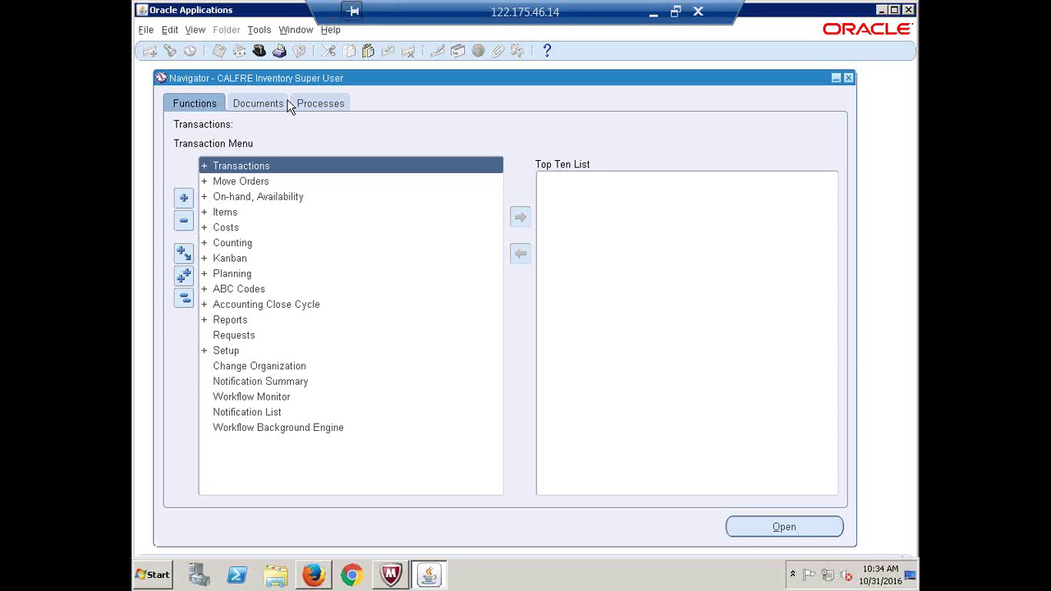
Step: Expand the Setup functions of the Inventory responsibility and go down to the Profiles entry
{"action": "left_click", "coordinate": [227, 353]}
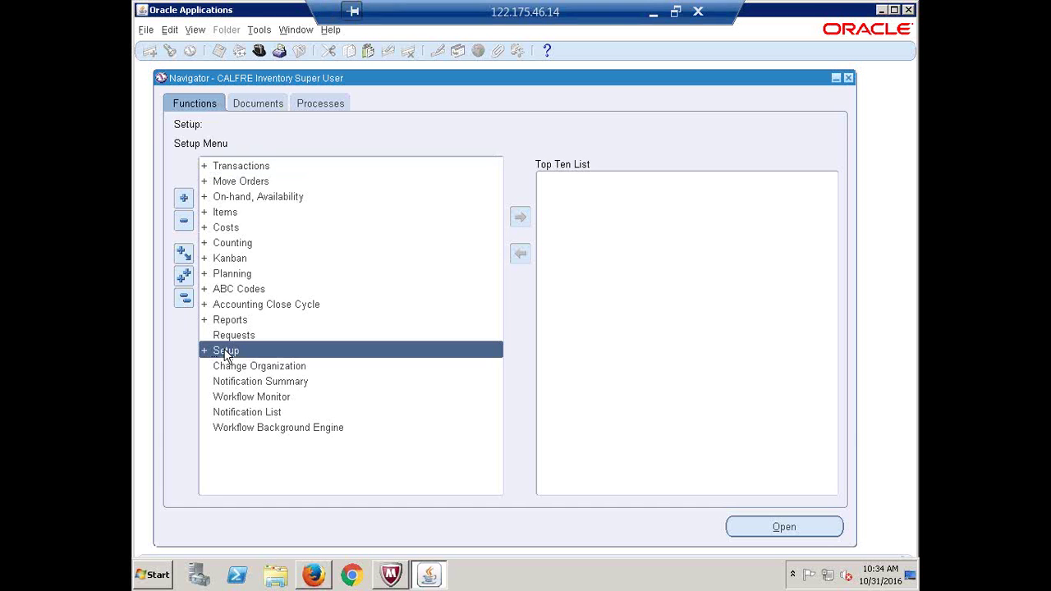
{"action": "double_click", "coordinate": [226, 353]}
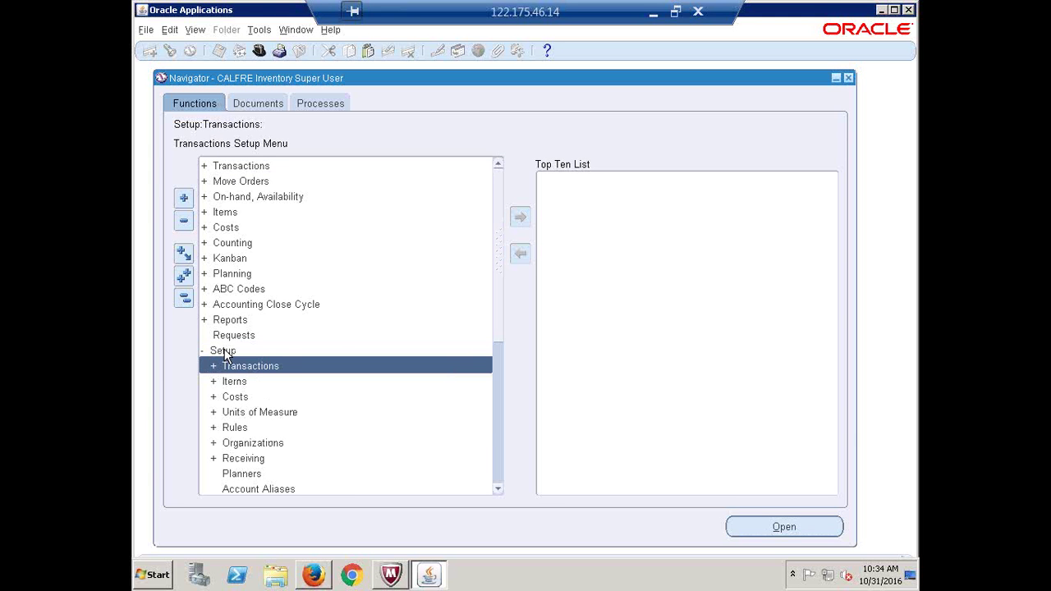
{"action": "key", "text": "Down"}
{"action": "key", "text": "Down"}
{"action": "key", "text": "Down"}
{"action": "key", "text": "Down"}
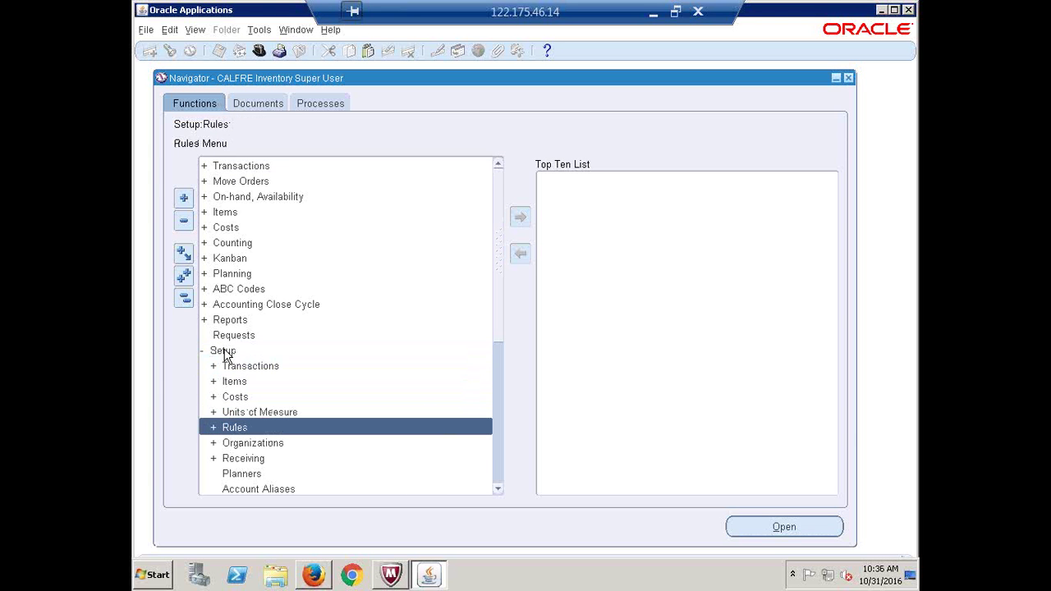
{"action": "key", "text": "Down"}
{"action": "key", "text": "Down"}
{"action": "key", "text": "Down"}
{"action": "key", "text": "Down"}
{"action": "key", "text": "Down"}
{"action": "key", "text": "Down"}
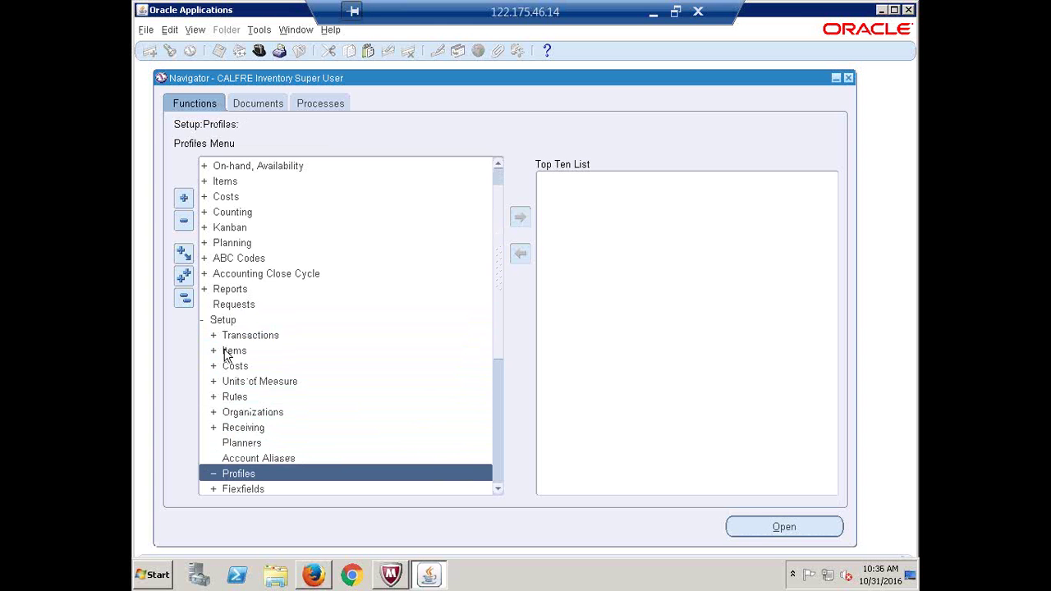
{"action": "key", "text": "Down"}
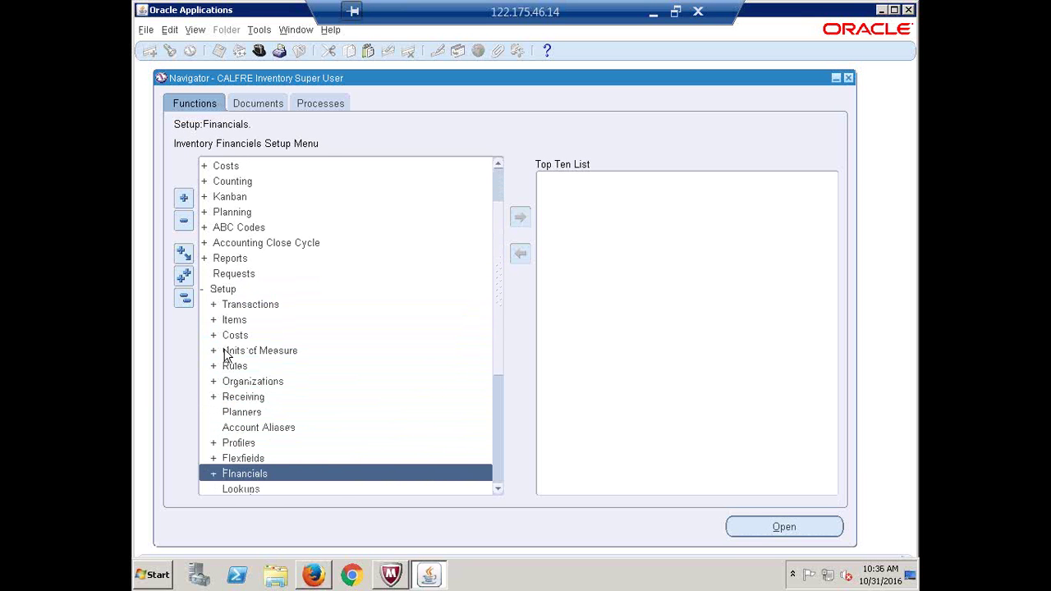
{"action": "key", "text": "Return"}
{"action": "key", "text": "Down"}
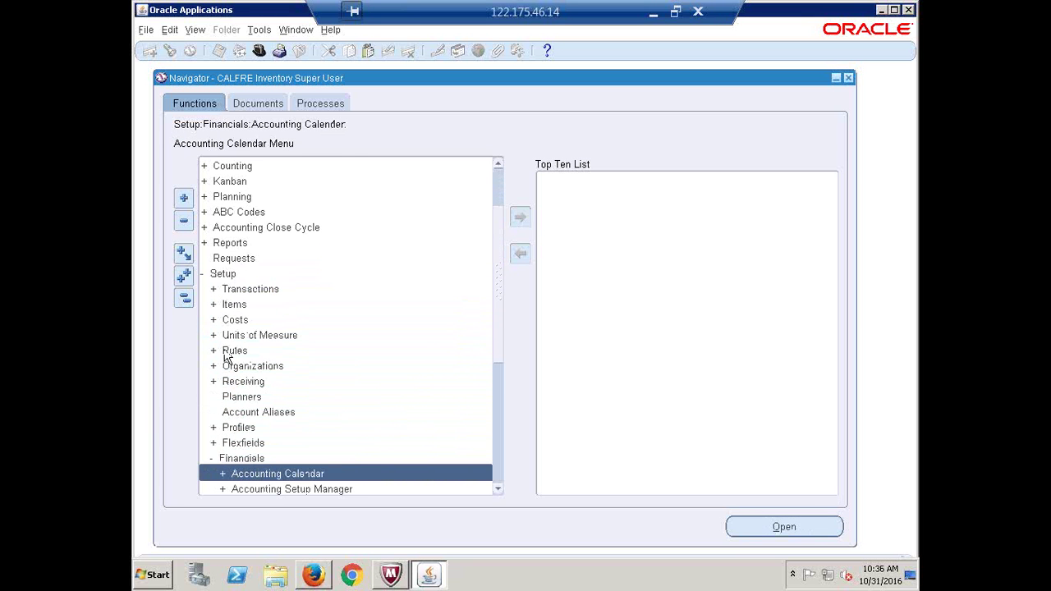
{"action": "key", "text": "Down"}
{"action": "key", "text": "Down"}
{"action": "key", "text": "Down"}
{"action": "key", "text": "Down"}
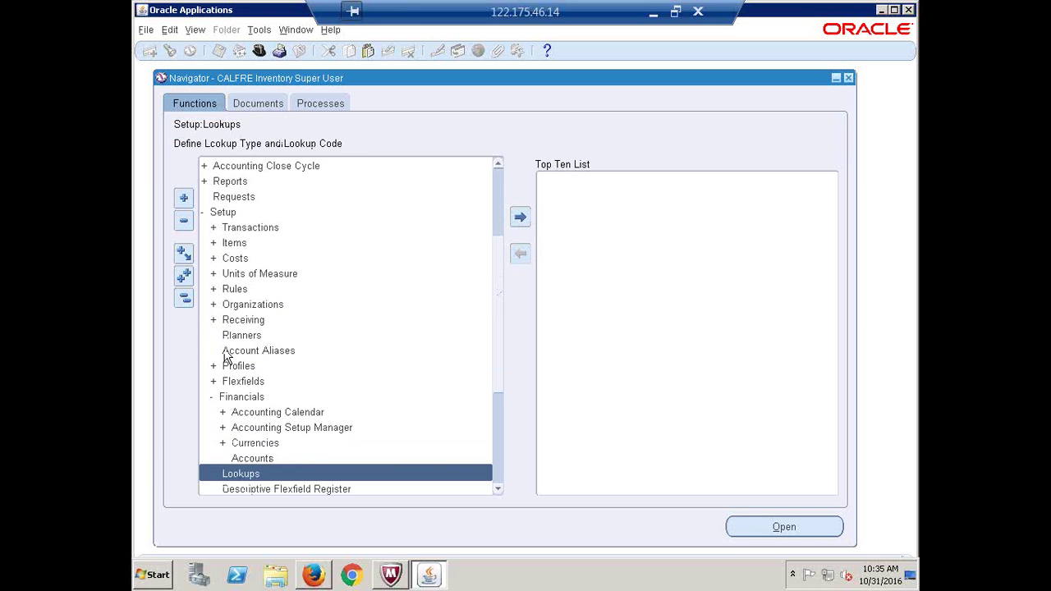
{"action": "key", "text": "Up"}
{"action": "key", "text": "Up"}
{"action": "key", "text": "Up"}
{"action": "key", "text": "Up"}
{"action": "key", "text": "Up"}
{"action": "key", "text": "Up"}
{"action": "key", "text": "Up"}
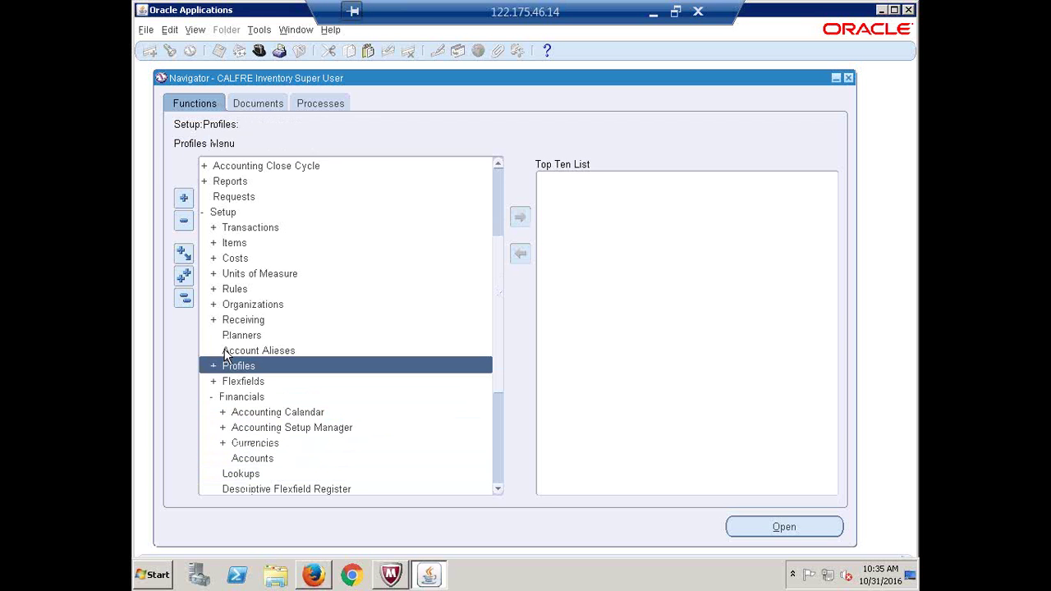
Step: Expand Flexfields and Key under Setup and open the Key Flexfield Segments form
{"action": "key", "text": "Down"}
{"action": "key", "text": "Return"}
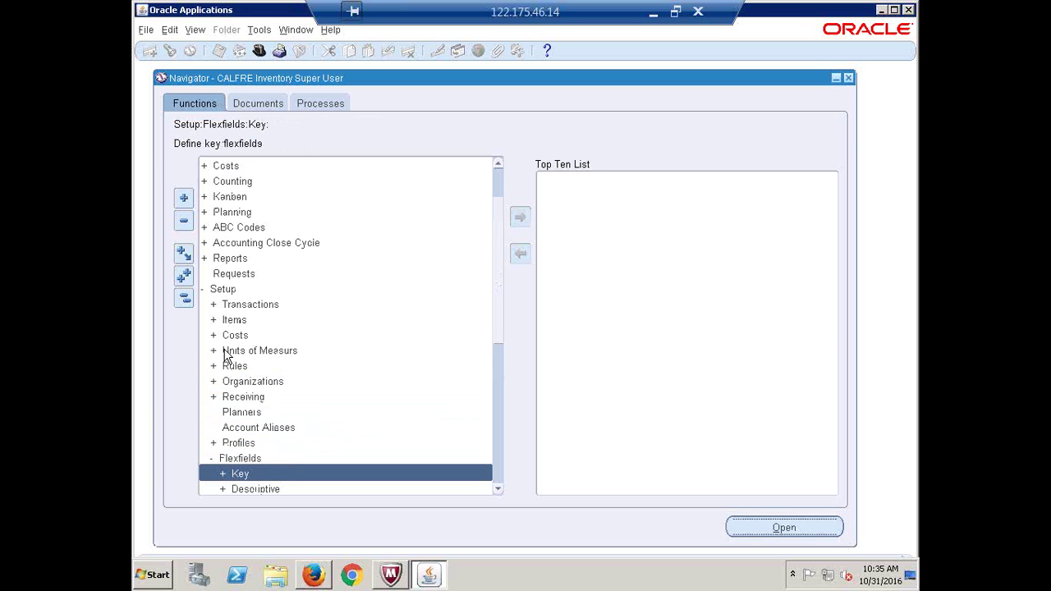
{"action": "key", "text": "Return"}
{"action": "key", "text": "Return"}
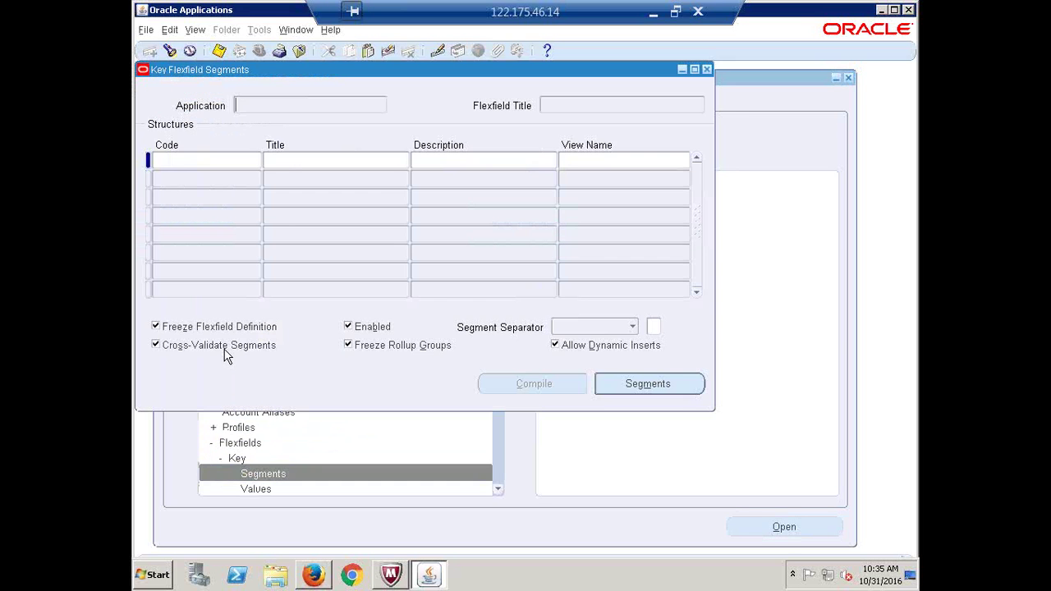
Step: Search the key flexfields for Human Resources and load the Job Flexfield
{"action": "left_click", "coordinate": [170, 53]}
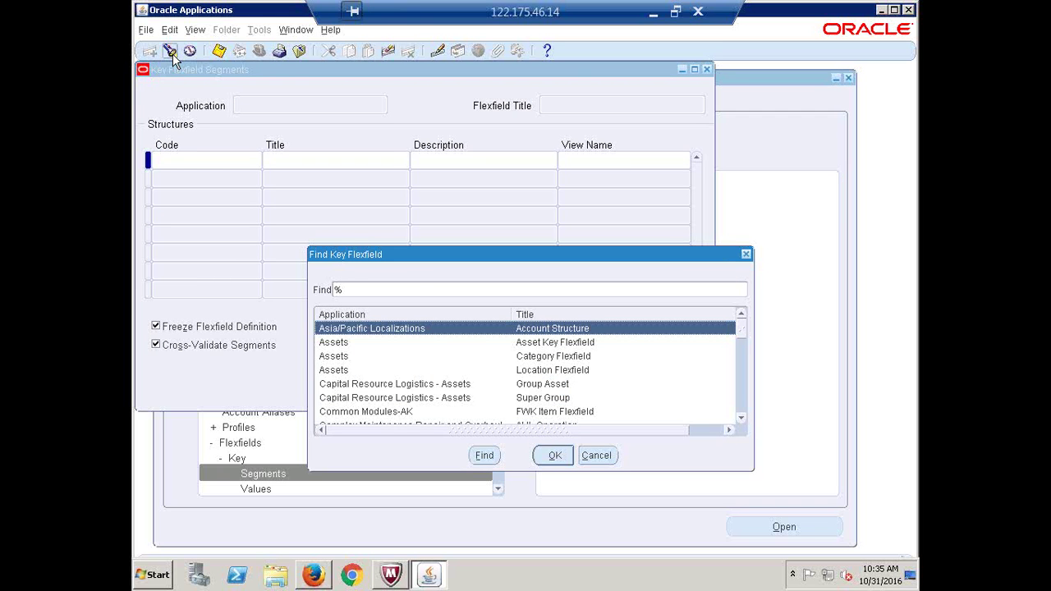
{"action": "type", "text": "human Resources"}
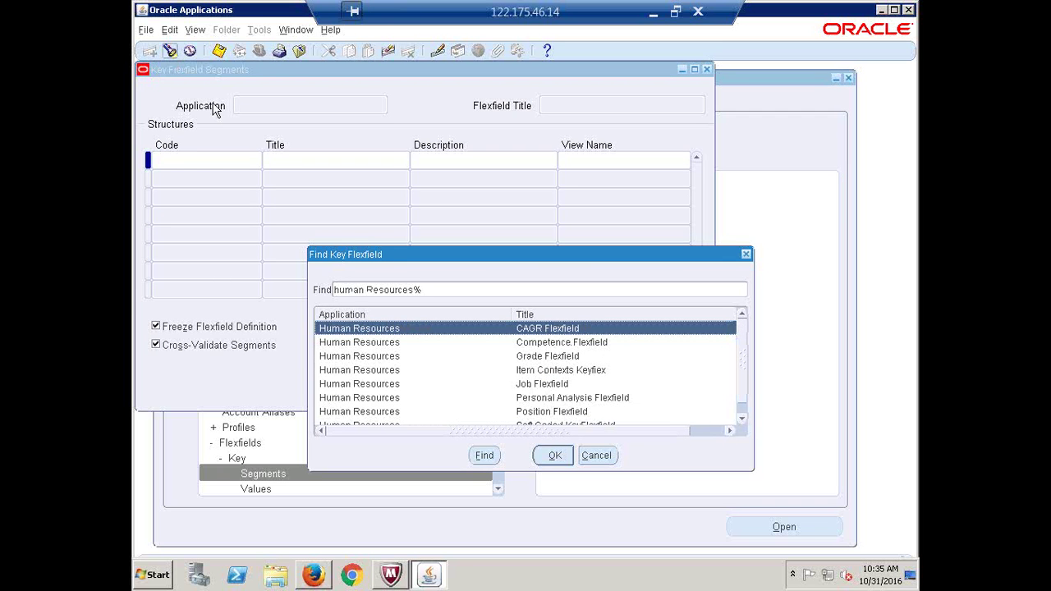
{"action": "left_click", "coordinate": [533, 386]}
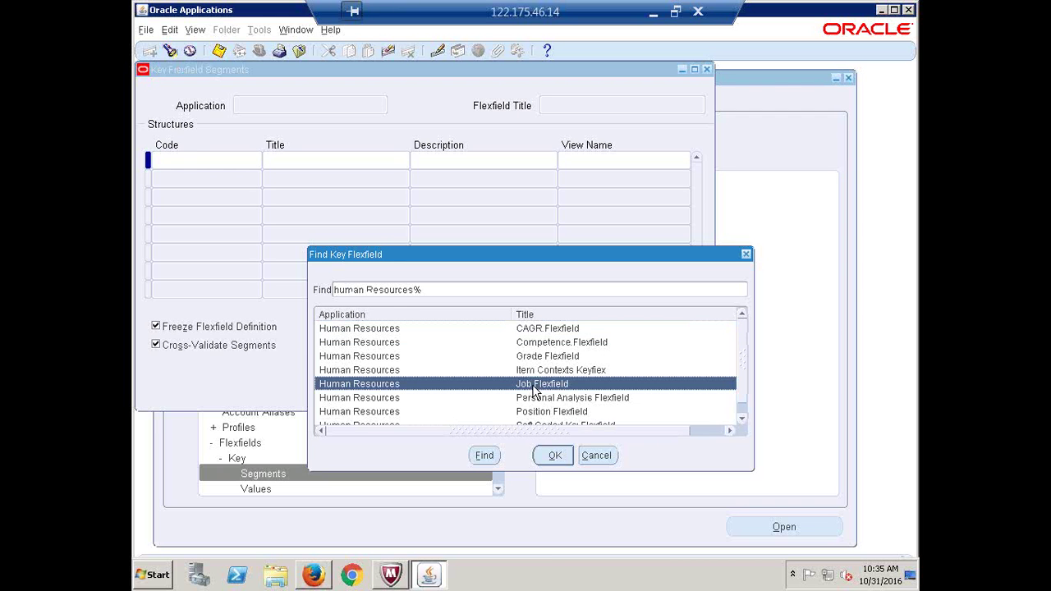
{"action": "left_click", "coordinate": [565, 465]}
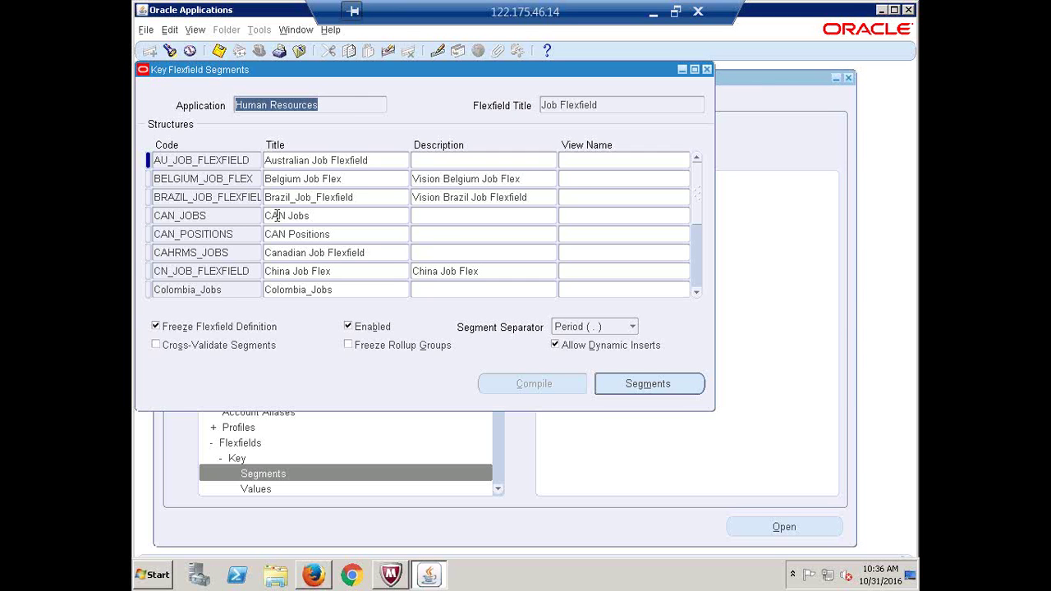
Step: Find the JOB_FLEXFIELD structure in the Job Flexfield structures list and select its title
{"action": "left_click", "coordinate": [220, 199]}
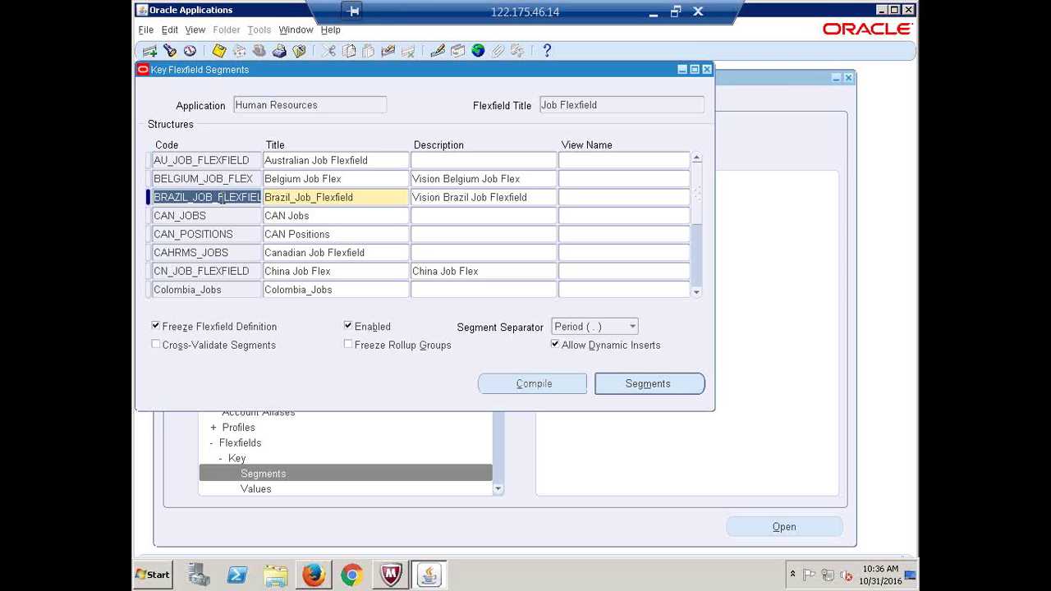
{"action": "key", "text": "Down"}
{"action": "key", "text": "Down"}
{"action": "key", "text": "Down"}
{"action": "key", "text": "Down"}
{"action": "key", "text": "Down"}
{"action": "key", "text": "Down"}
{"action": "key", "text": "Down"}
{"action": "key", "text": "Down"}
{"action": "key", "text": "Down"}
{"action": "key", "text": "Down"}
{"action": "key", "text": "Down"}
{"action": "key", "text": "Down"}
{"action": "key", "text": "Down"}
{"action": "key", "text": "Down"}
{"action": "key", "text": "Down"}
{"action": "key", "text": "Down"}
{"action": "key", "text": "Down"}
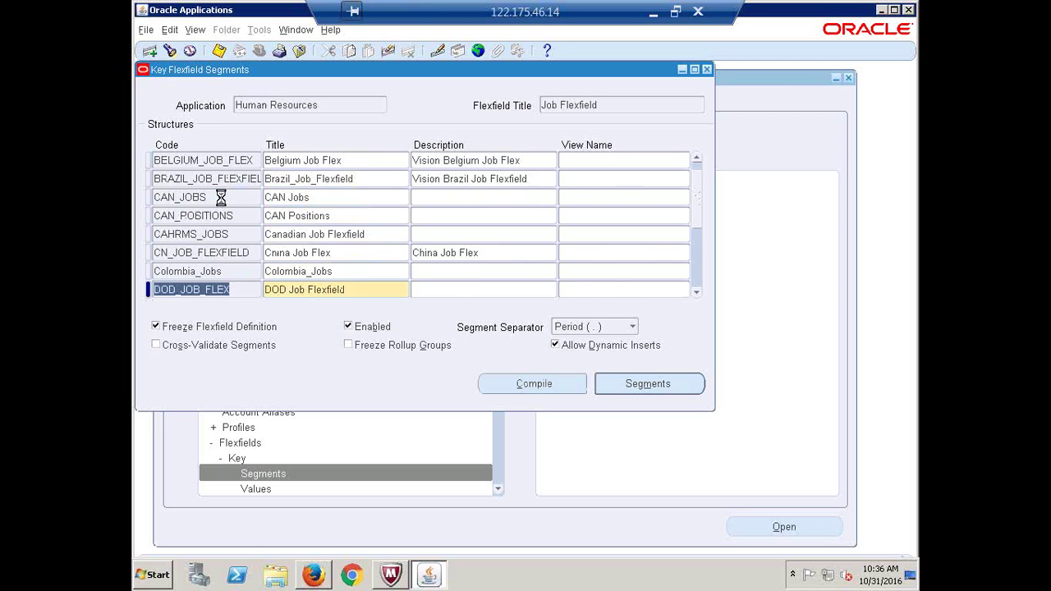
{"action": "key", "text": "Down"}
{"action": "key", "text": "Down"}
{"action": "key", "text": "Down"}
{"action": "key", "text": "Down"}
{"action": "key", "text": "Down"}
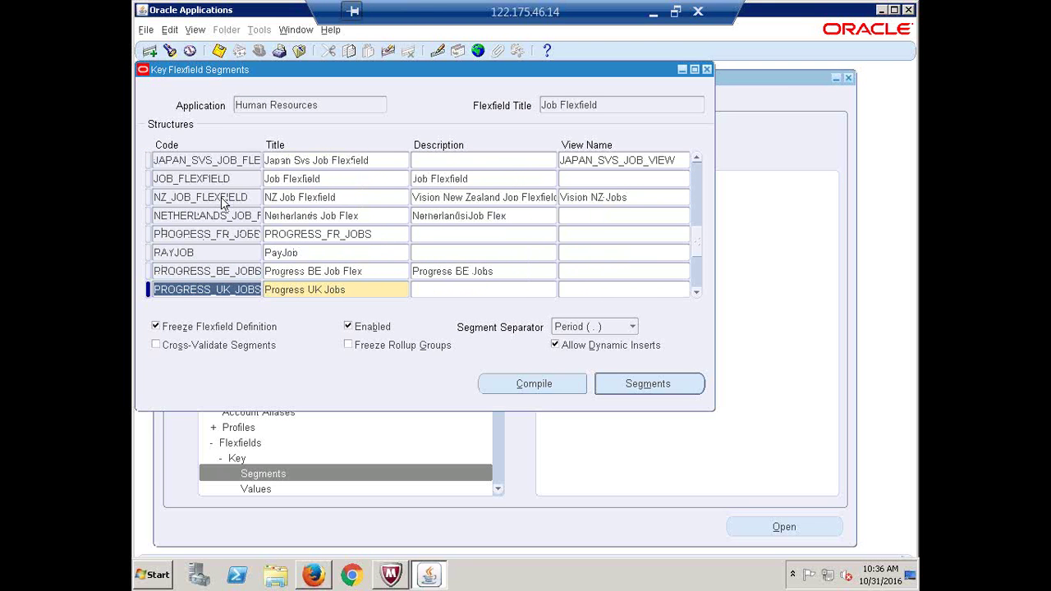
{"action": "left_click", "coordinate": [193, 175]}
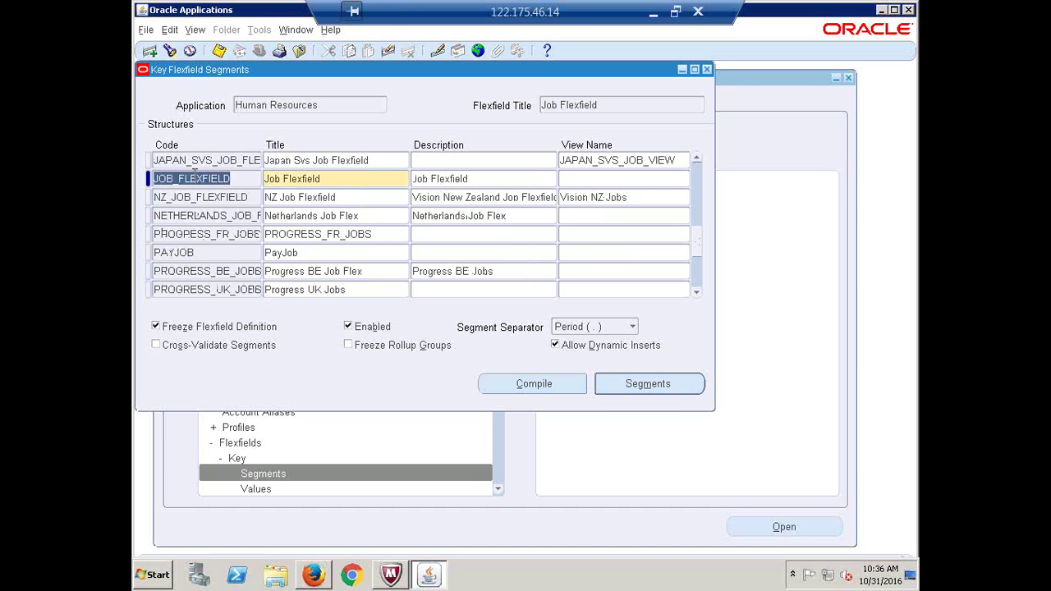
{"action": "left_click", "coordinate": [338, 181]}
{"action": "left_click_drag", "start_coordinate": [338, 181], "coordinate": [263, 179]}
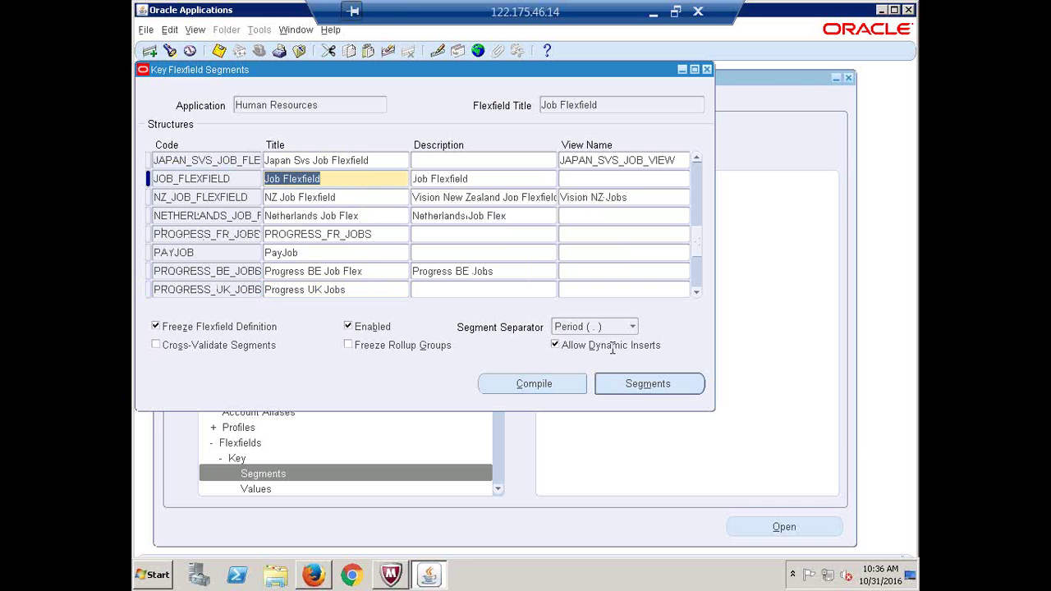
Step: Examine the Job Code and Job Name segments of the Job Flexfield structure and close the segments summary
{"action": "left_click", "coordinate": [647, 388]}
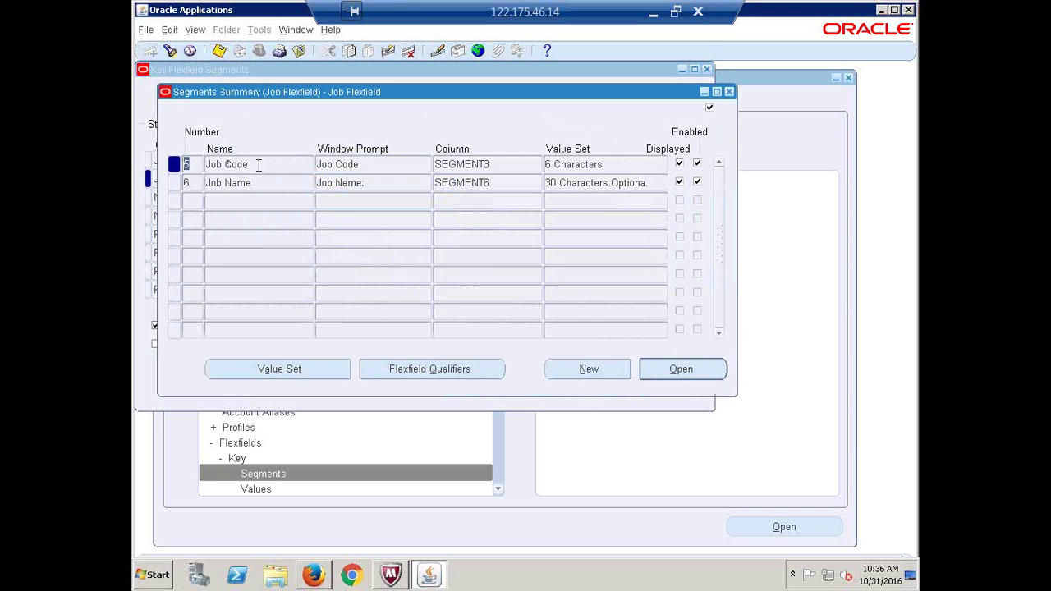
{"action": "left_click", "coordinate": [257, 164]}
{"action": "double_click", "coordinate": [258, 164]}
{"action": "left_click", "coordinate": [260, 181]}
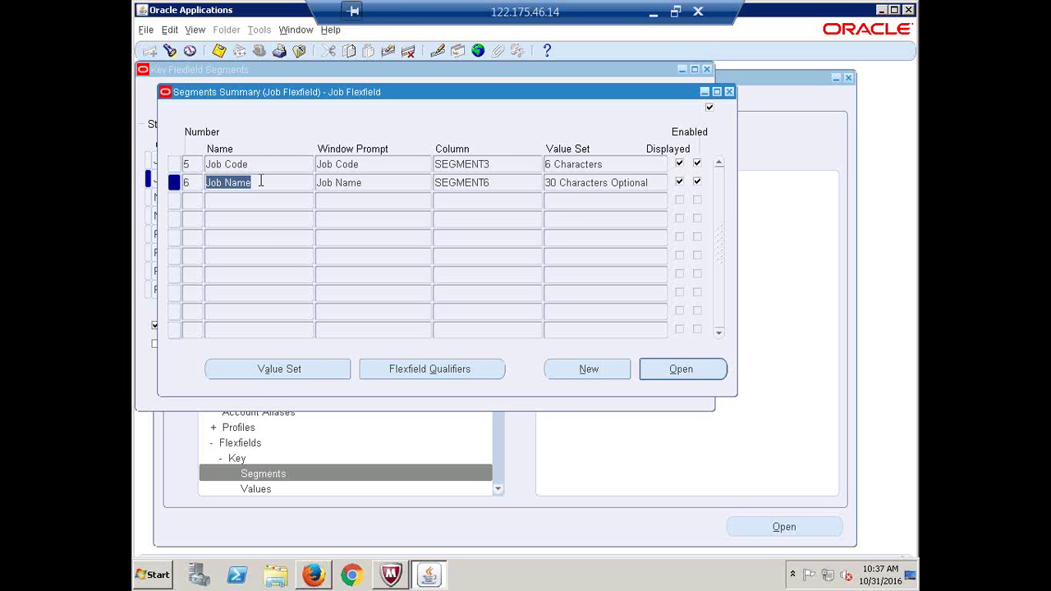
{"action": "key", "text": "Up"}
{"action": "left_click", "coordinate": [257, 181]}
{"action": "left_click", "coordinate": [729, 91]}
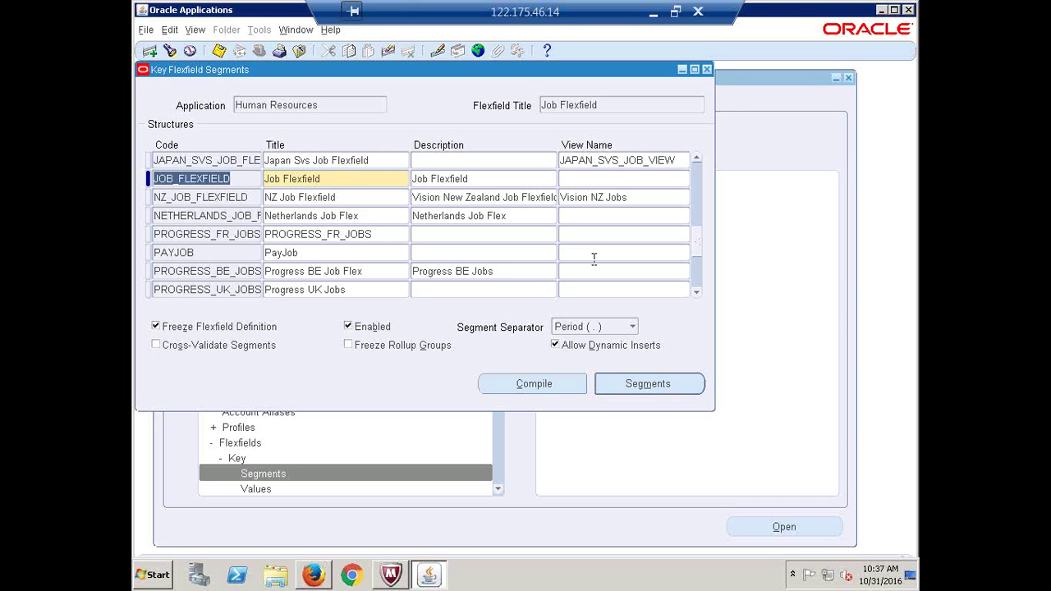
Step: Review the segments summary of the Job Flexfield structure and close the Key Flexfield Segments form
{"action": "left_click", "coordinate": [646, 390]}
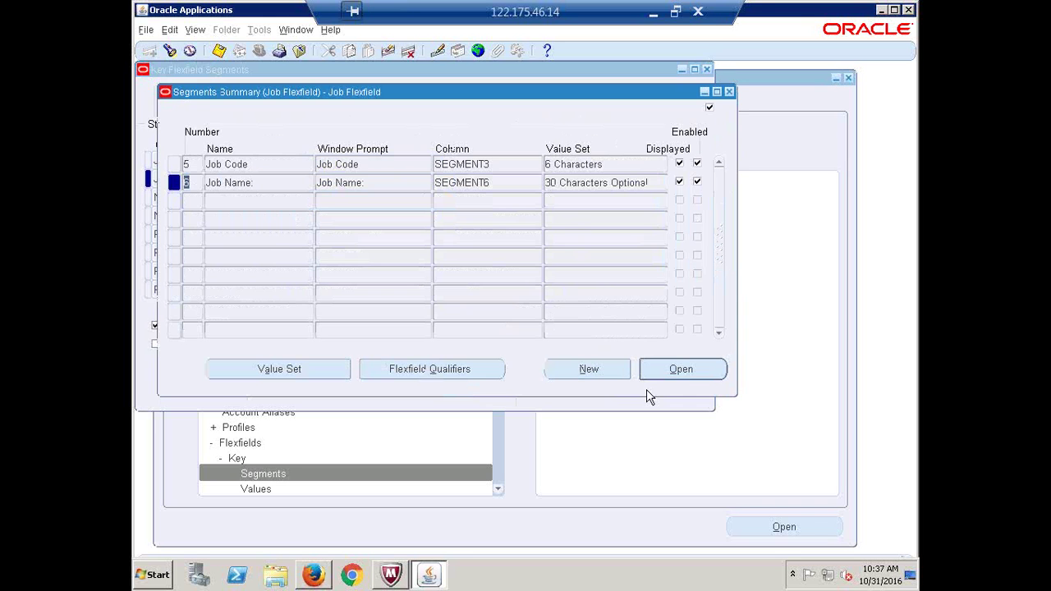
{"action": "left_click", "coordinate": [730, 93]}
{"action": "left_click", "coordinate": [706, 70]}
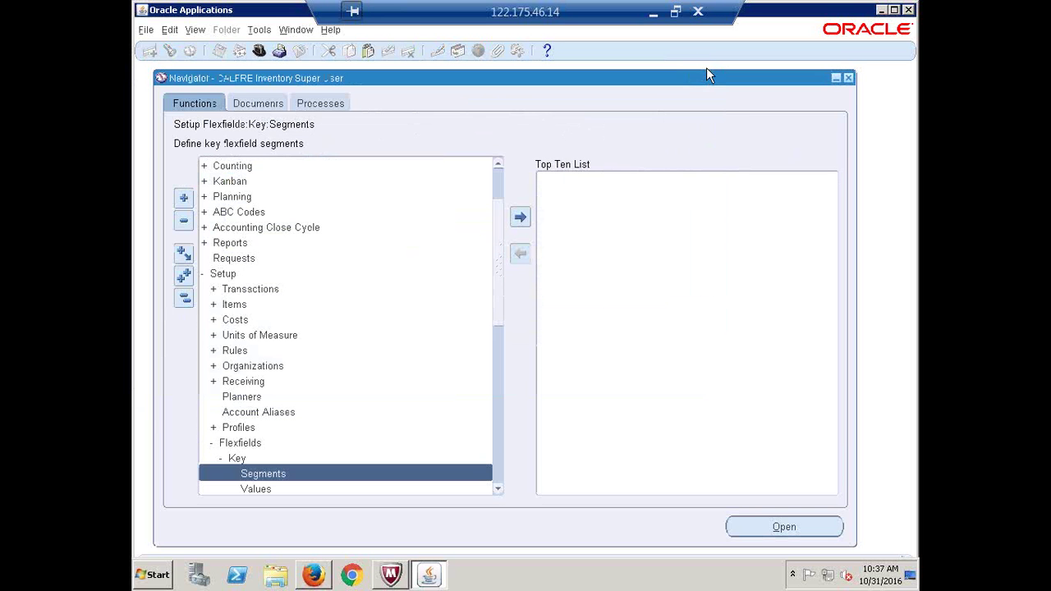
Step: Collapse the navigator tree and switch to the CALFRE Human Resources Super User responsibility
{"action": "left_click", "coordinate": [183, 301]}
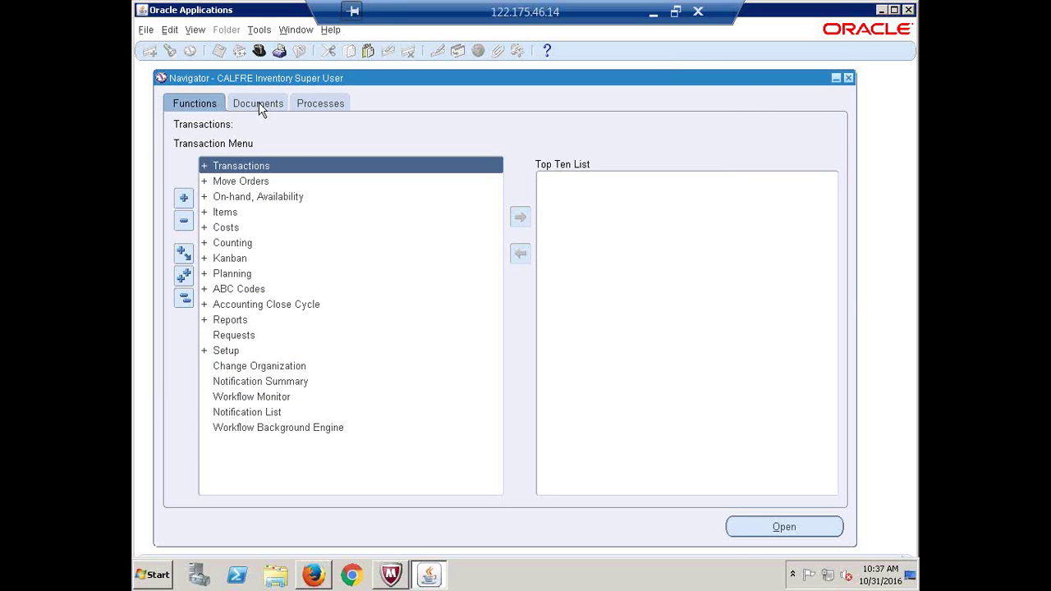
{"action": "left_click", "coordinate": [259, 51]}
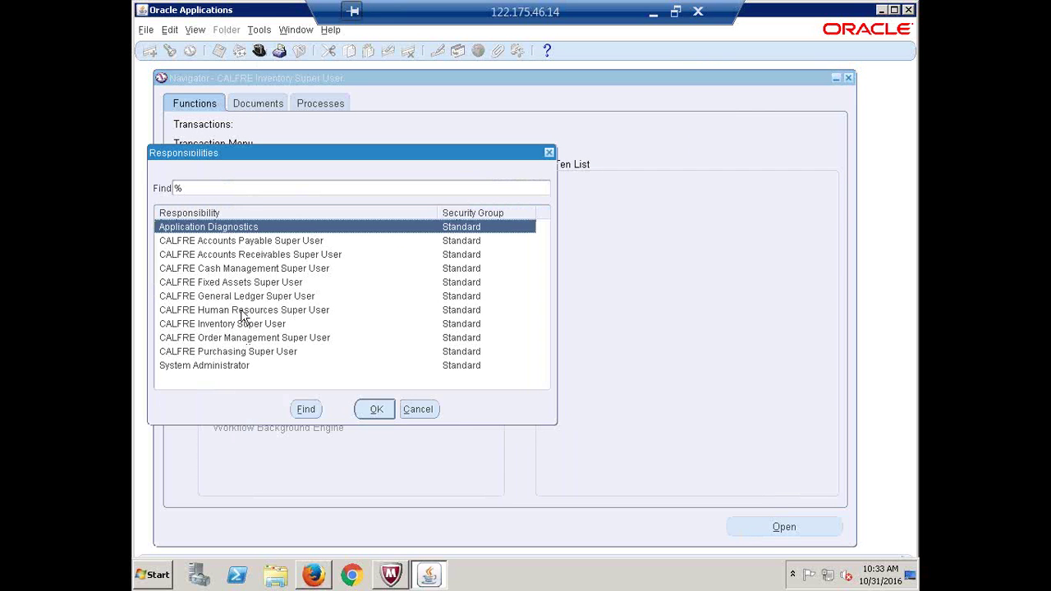
{"action": "left_click", "coordinate": [242, 310]}
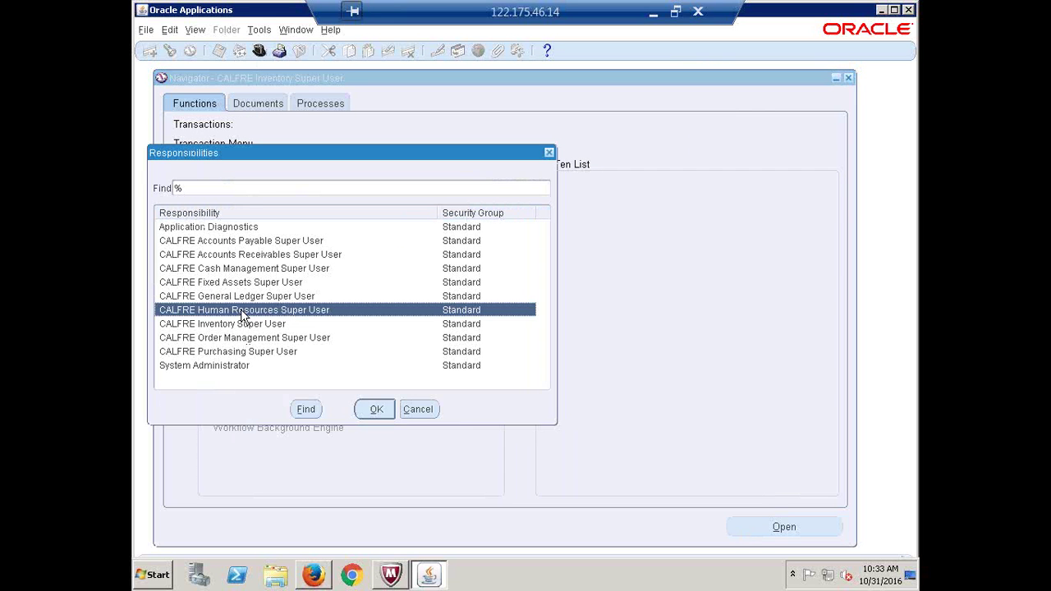
{"action": "double_click", "coordinate": [241, 309]}
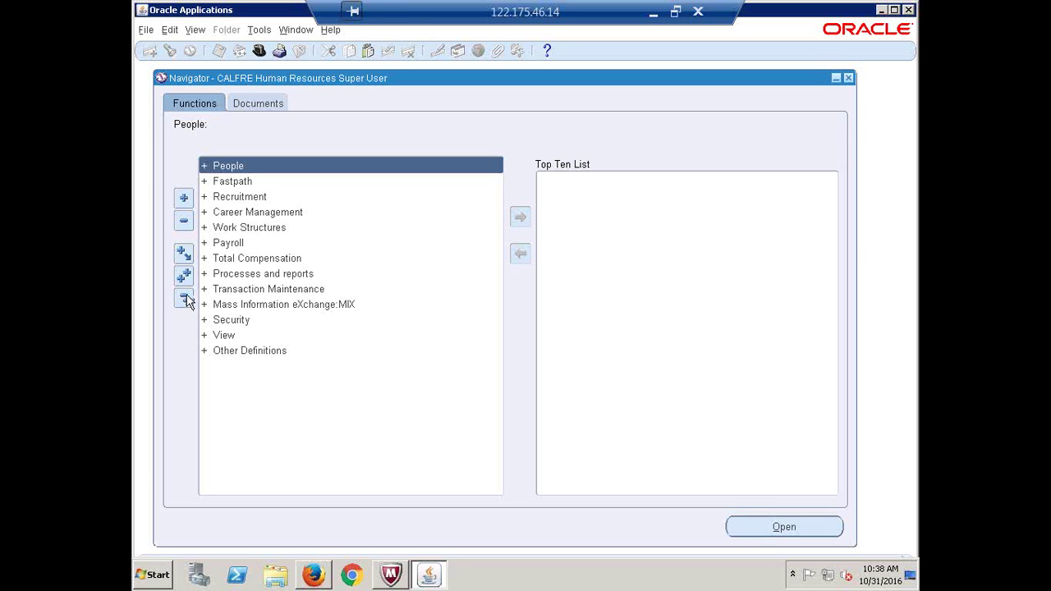
Step: Expand Work Structures and Job in the navigator and open the job Description form
{"action": "left_click", "coordinate": [254, 232]}
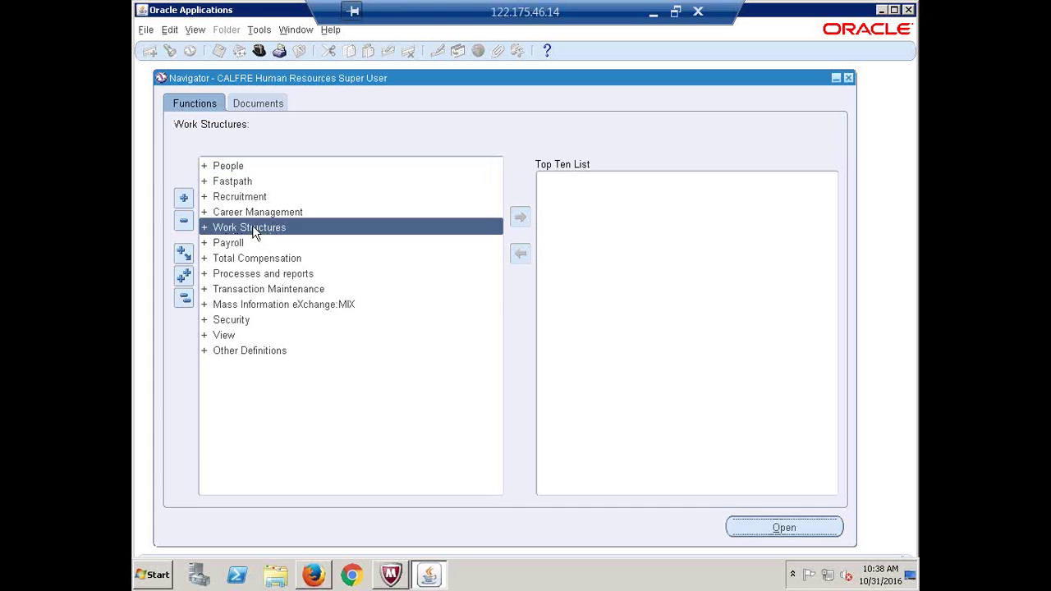
{"action": "double_click", "coordinate": [254, 230]}
{"action": "key", "text": "Down"}
{"action": "key", "text": "Down"}
{"action": "key", "text": "Down"}
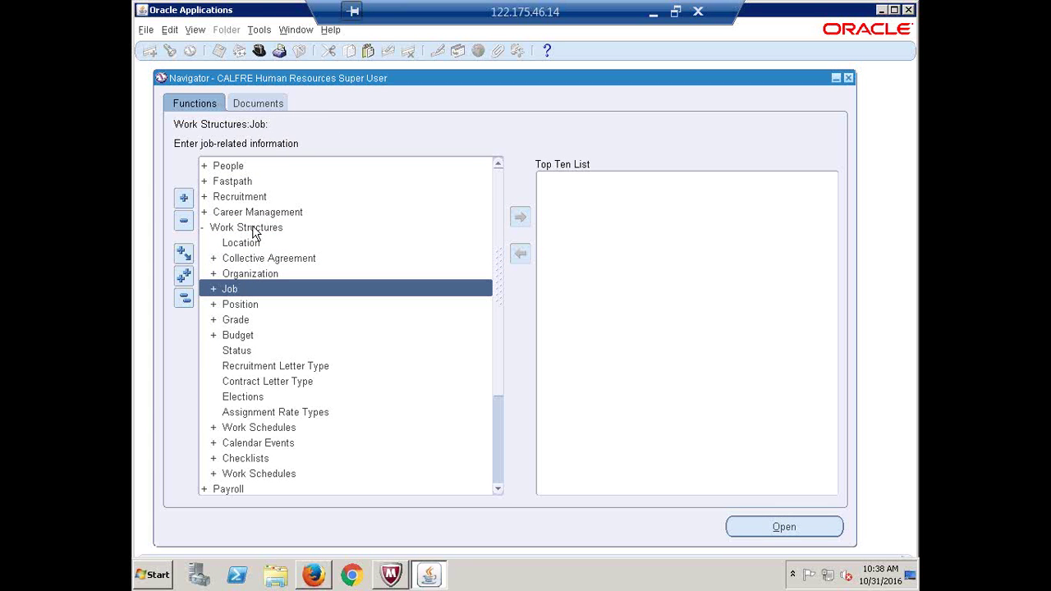
{"action": "key", "text": "Return"}
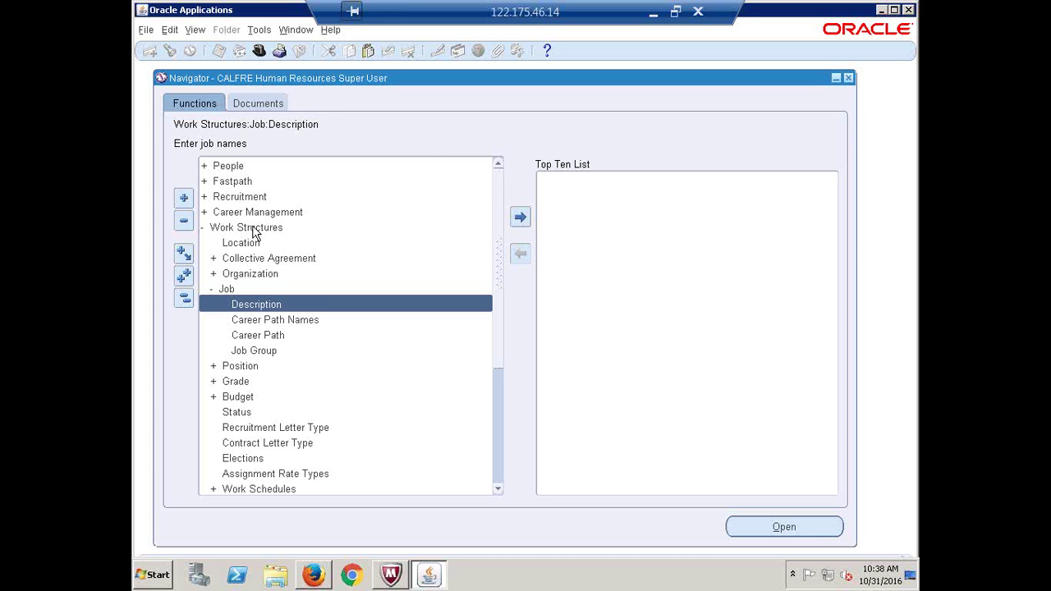
{"action": "key", "text": "Return"}
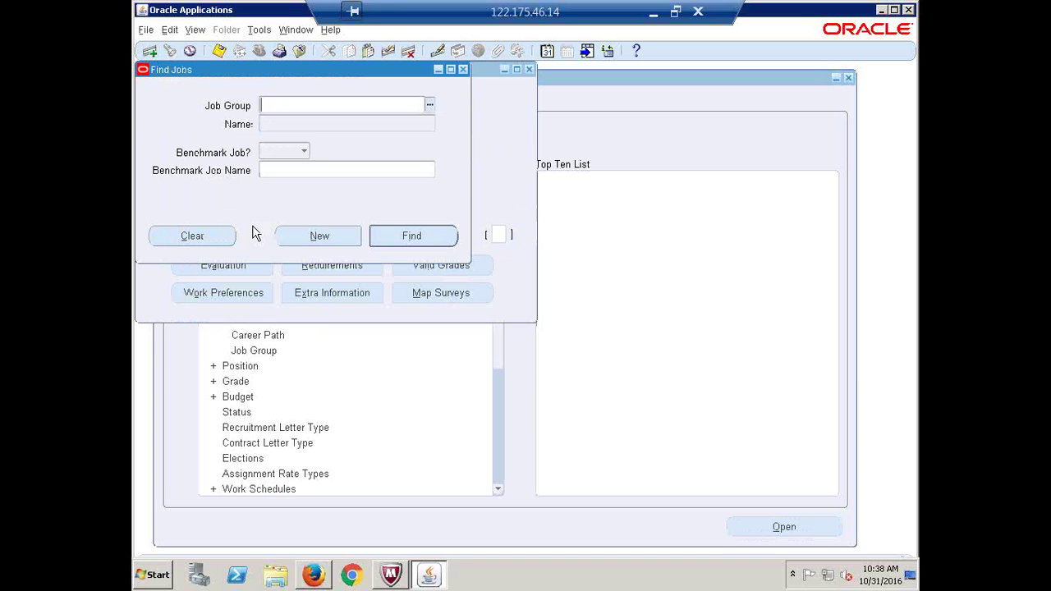
Step: Start a new job, examine the segments requested for its name, cancel the entry, close the form and collapse the navigator tree
{"action": "left_click", "coordinate": [318, 237]}
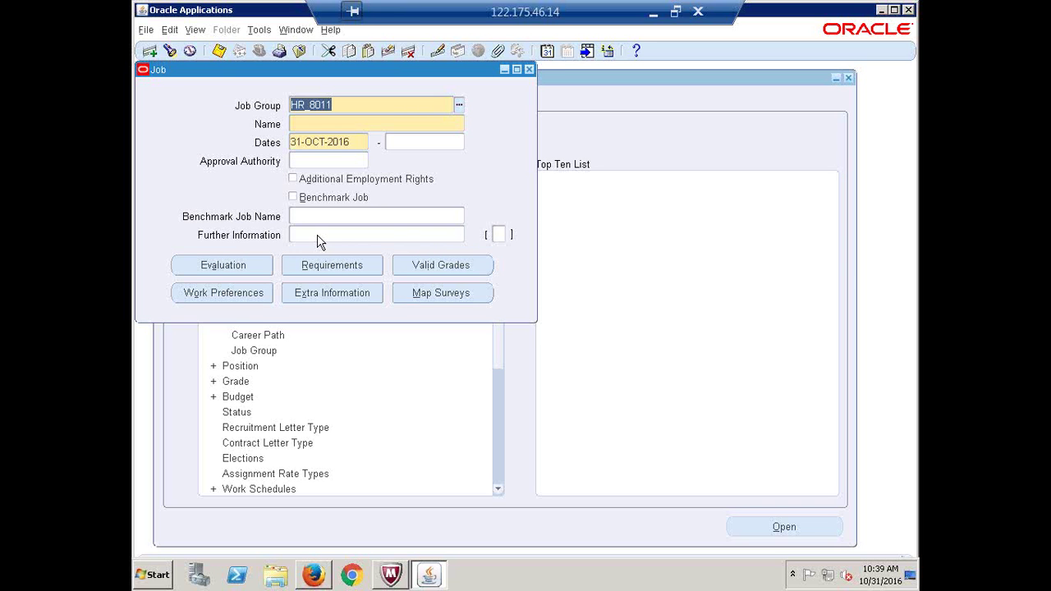
{"action": "left_click", "coordinate": [304, 124]}
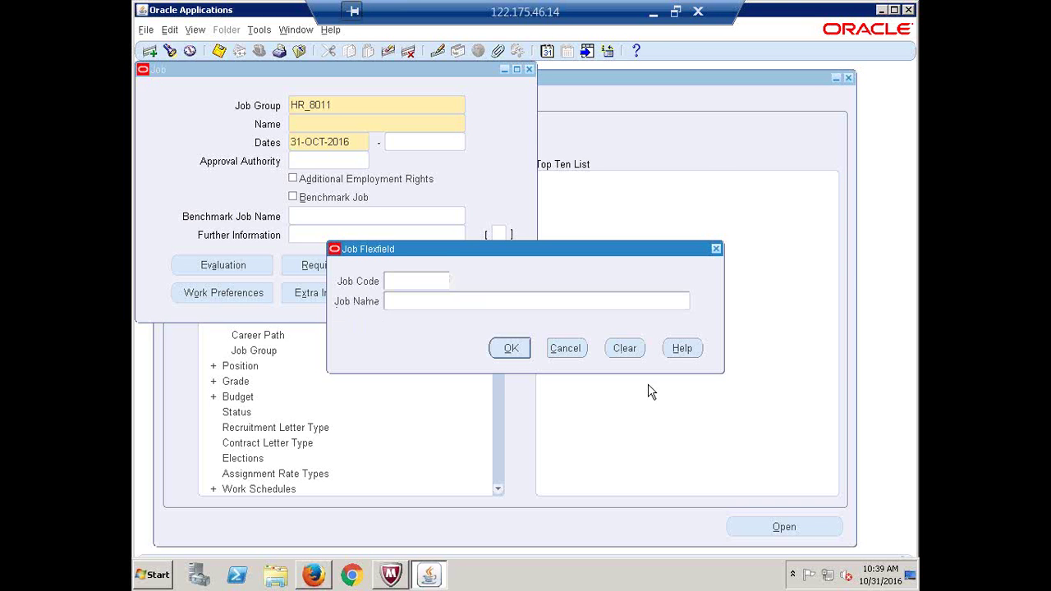
{"action": "left_click", "coordinate": [565, 349]}
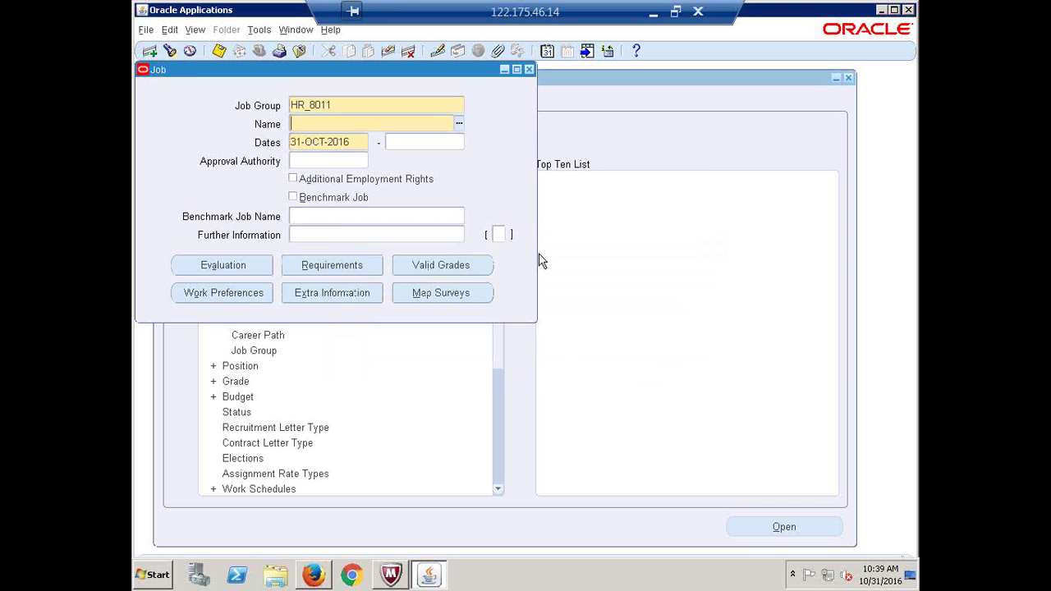
{"action": "left_click", "coordinate": [529, 69]}
{"action": "left_click", "coordinate": [184, 299]}
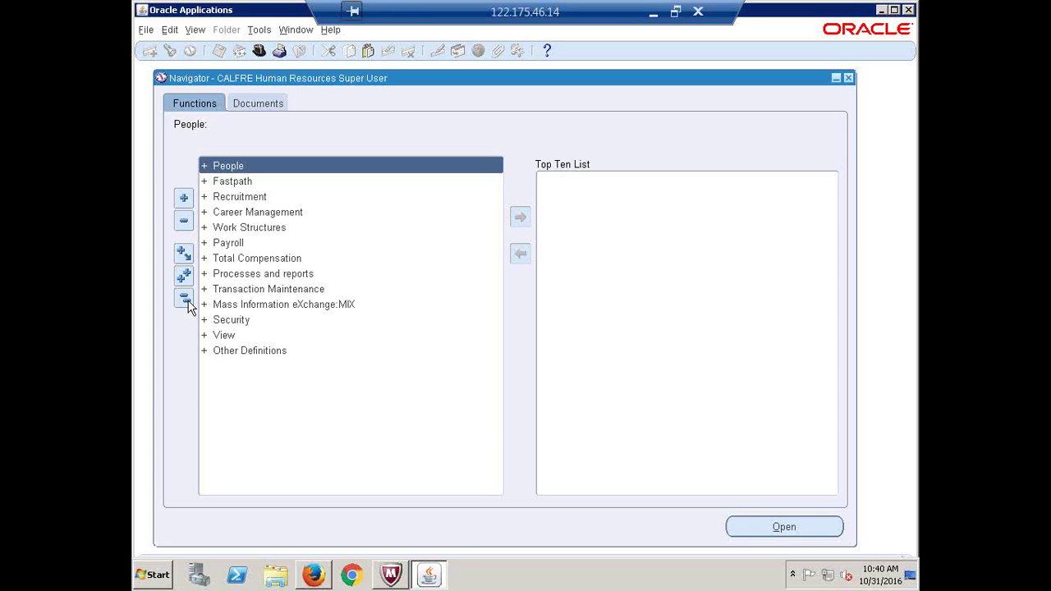
Step: Switch to the CALFRE Inventory Super User responsibility
{"action": "left_click", "coordinate": [260, 51]}
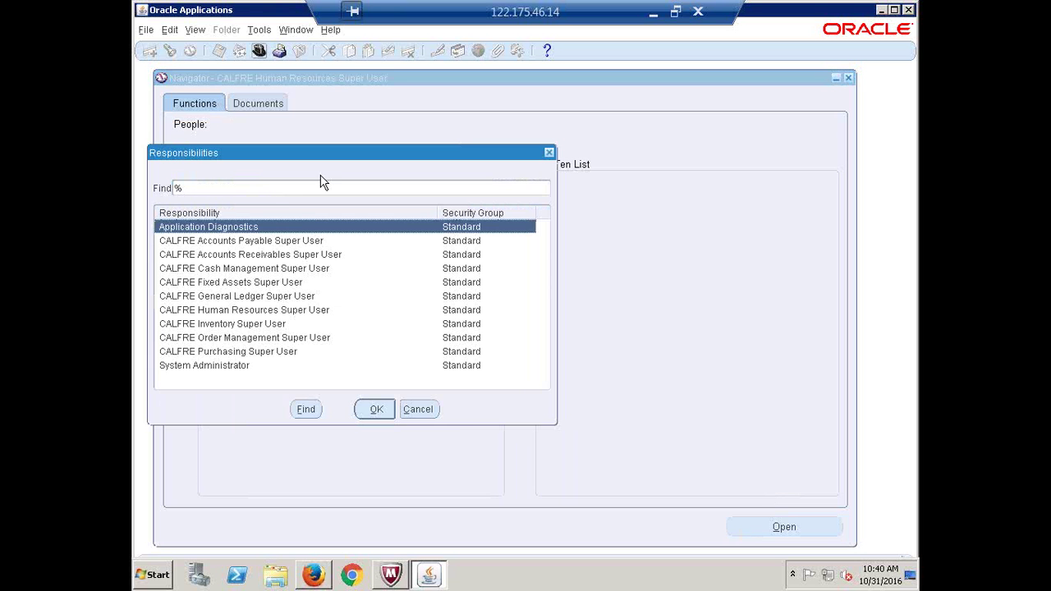
{"action": "left_click", "coordinate": [227, 326]}
{"action": "double_click", "coordinate": [227, 326]}
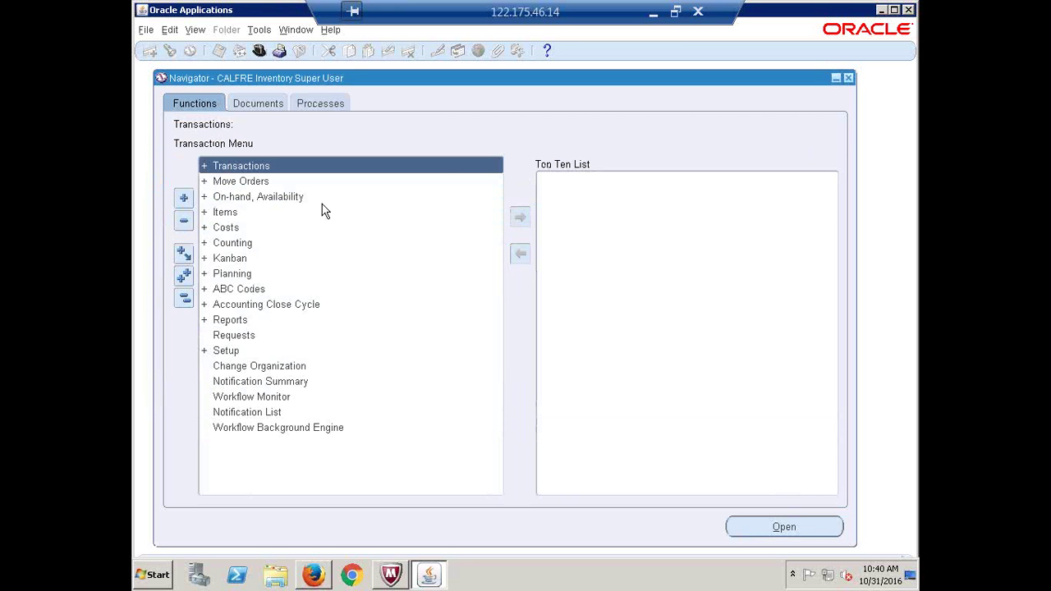
Step: Search the form functions for k% and open Key Flexfield Segments
{"action": "key", "text": "ctrl+l"}
{"action": "type", "text": "k%"}
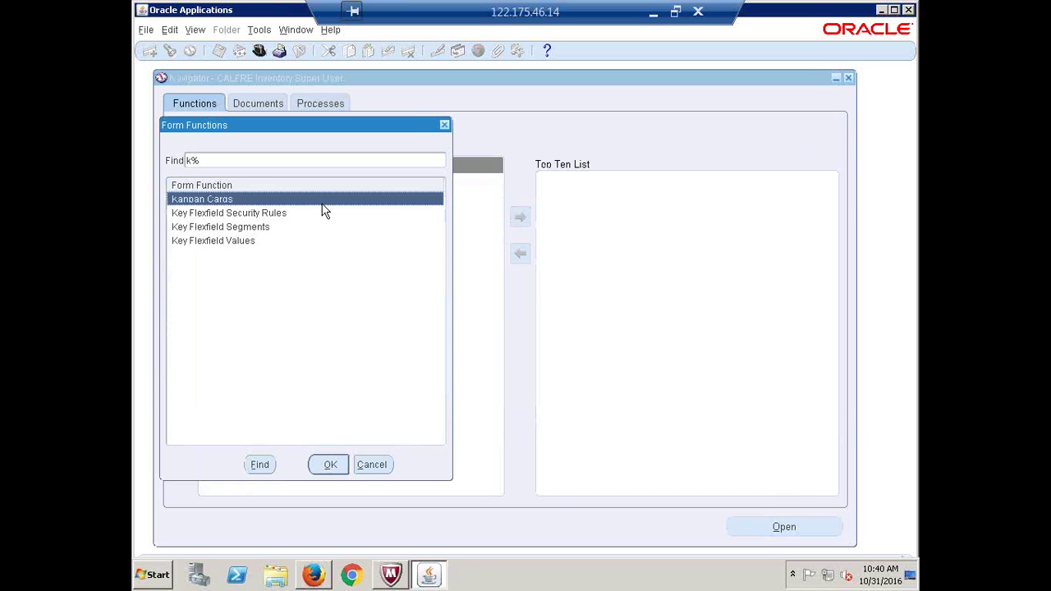
{"action": "key", "text": "Down"}
{"action": "key", "text": "Down"}
{"action": "key", "text": "Return"}
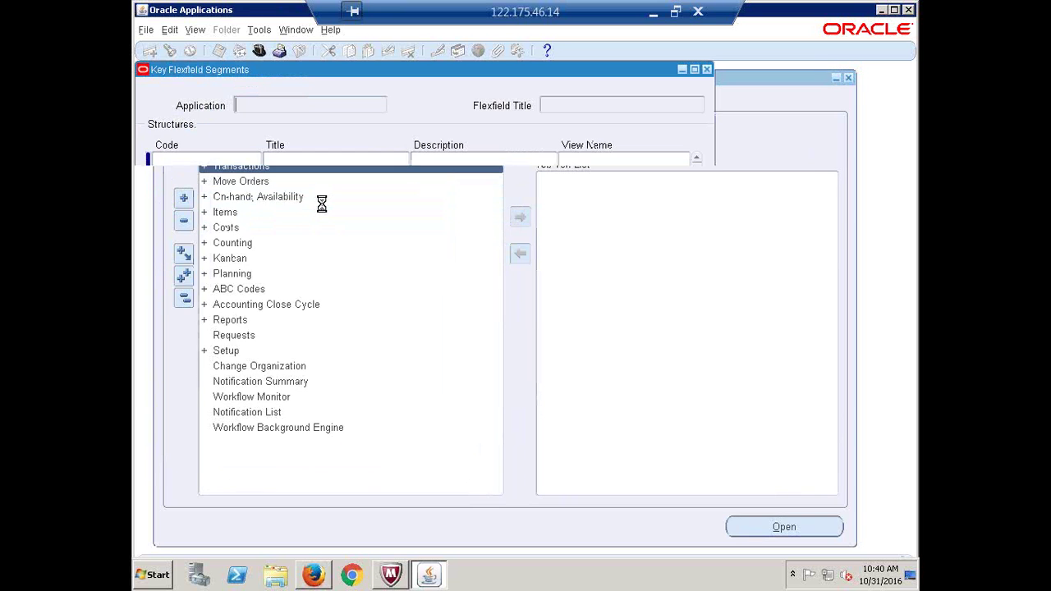
Step: Search the key flexfields for human Resources% and load the Job Flexfield
{"action": "key", "text": "alt+v"}
{"action": "type", "text": "f"}
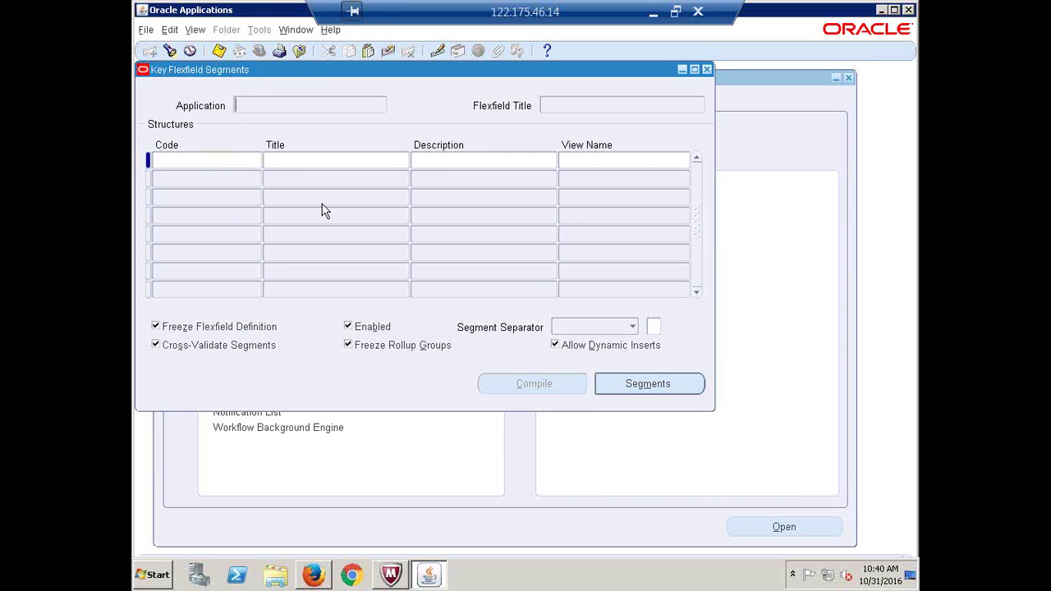
{"action": "type", "text": "human Resources%"}
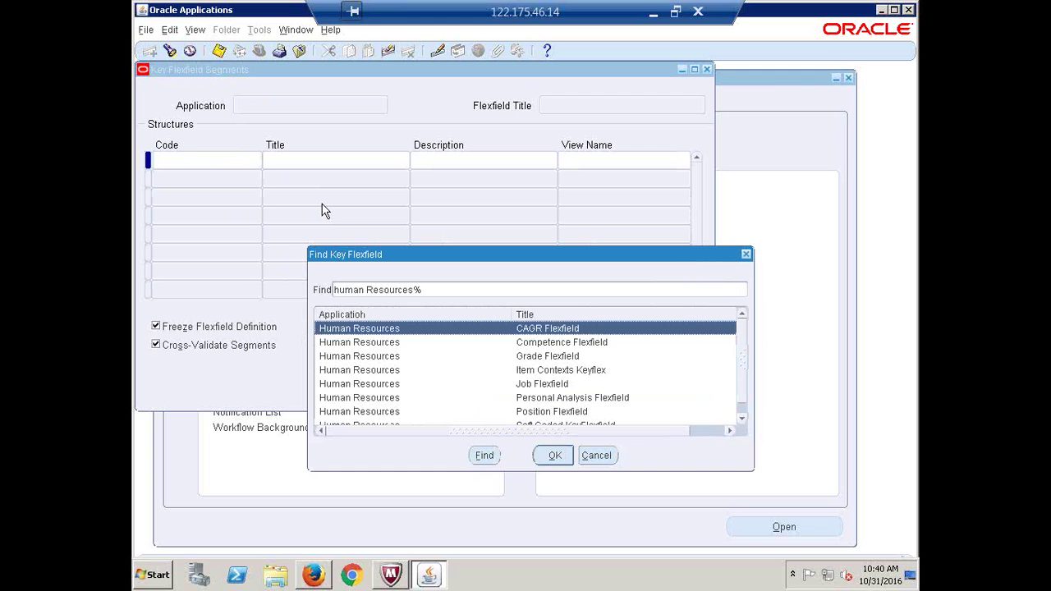
{"action": "key", "text": "Down"}
{"action": "key", "text": "Down"}
{"action": "key", "text": "Down"}
{"action": "key", "text": "Down"}
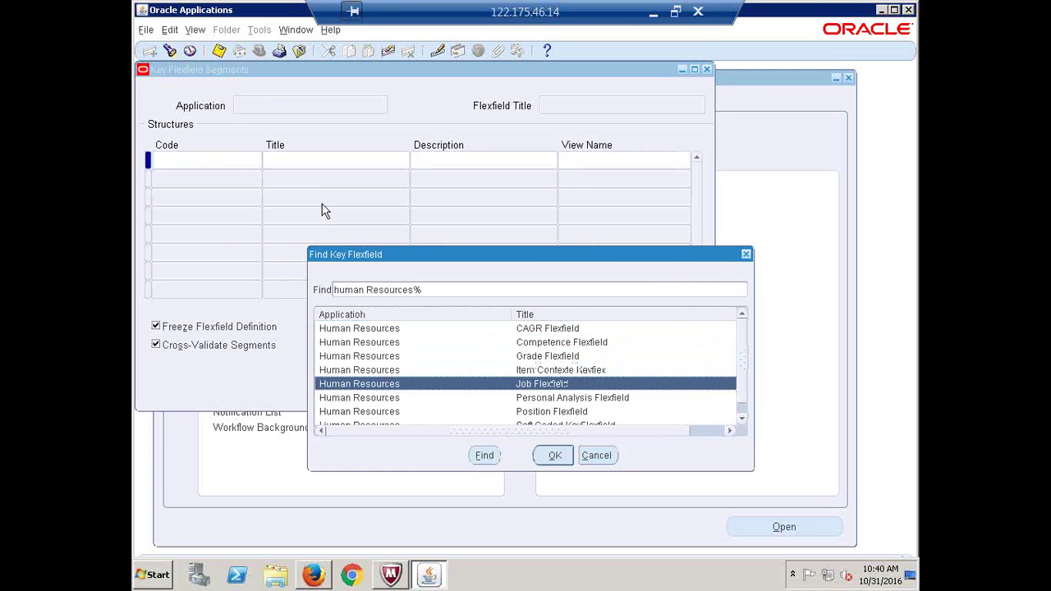
{"action": "key", "text": "Return"}
Step: Search the Job Flexfield structures for j% and load the Job Flexfield structure
{"action": "key", "text": "Down"}
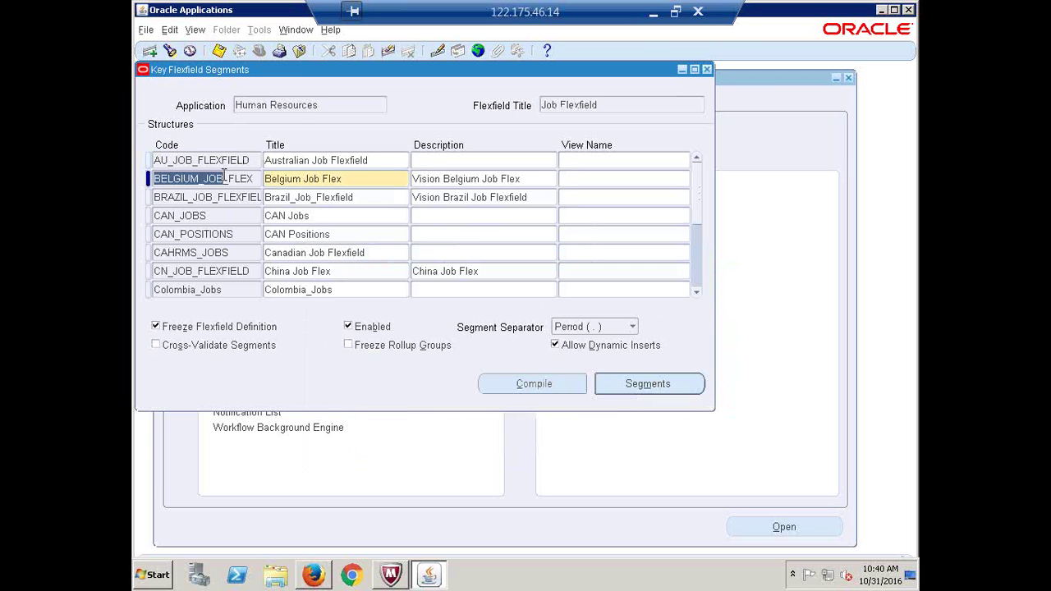
{"action": "left_click", "coordinate": [169, 51]}
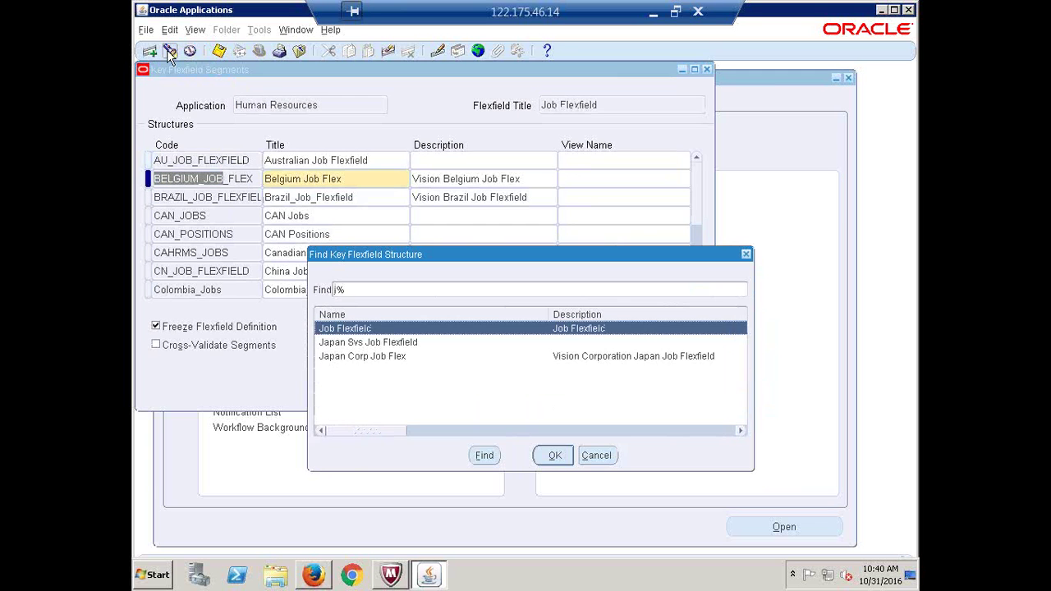
{"action": "key", "text": "Return"}
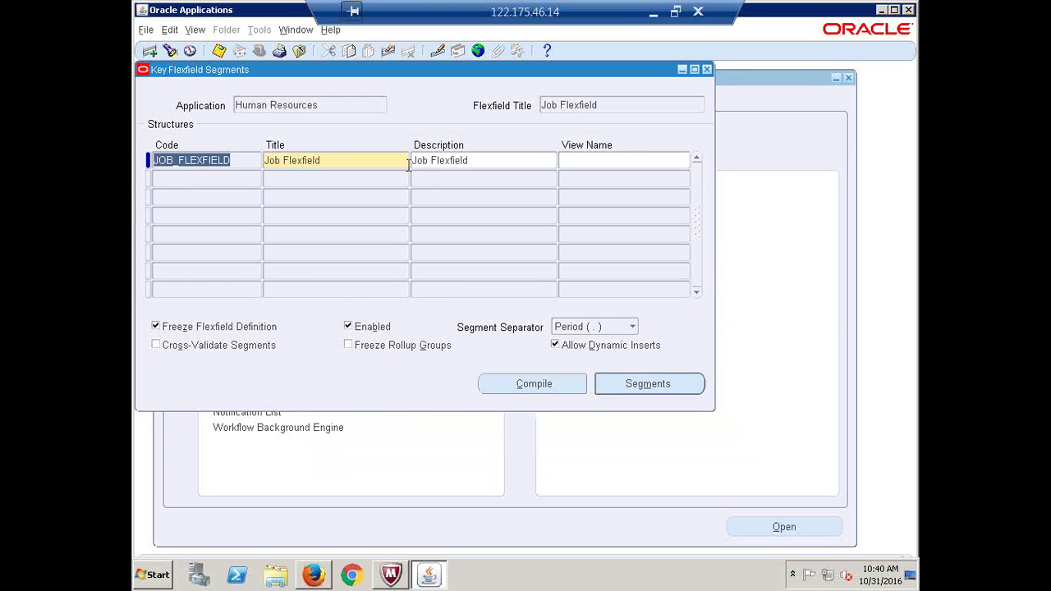
Step: Examine the Job Code segment's value set and its validation type options, leave them as they are and close the flexfield forms
{"action": "left_click", "coordinate": [646, 386]}
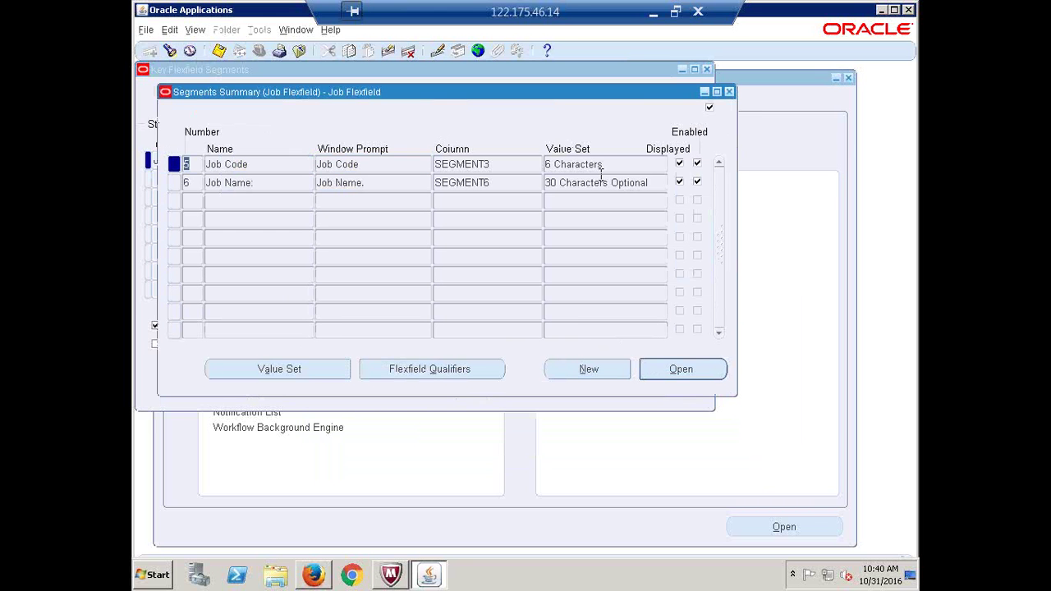
{"action": "left_click", "coordinate": [608, 169]}
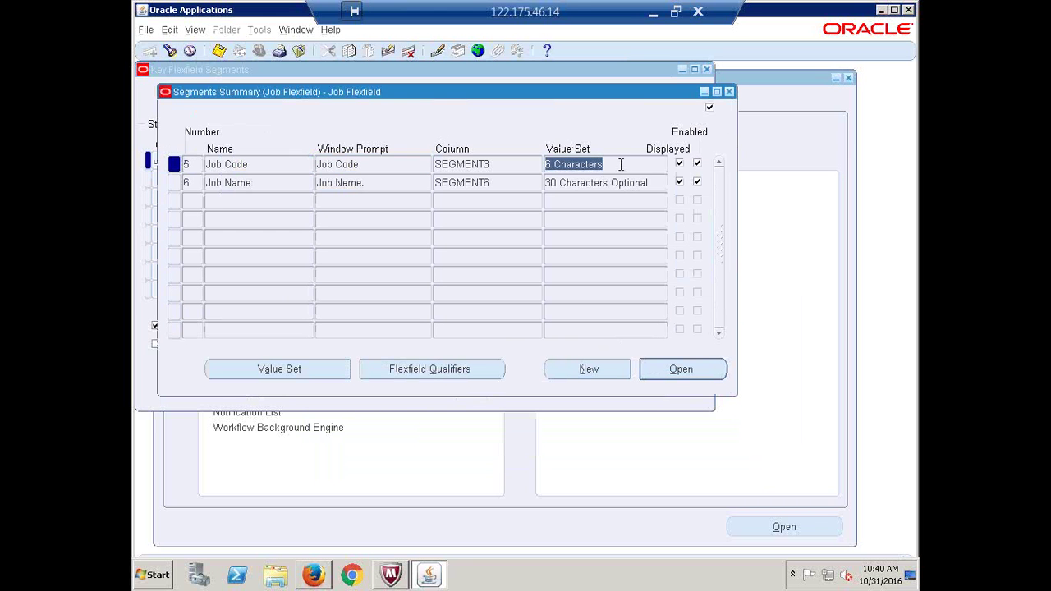
{"action": "left_click", "coordinate": [617, 164]}
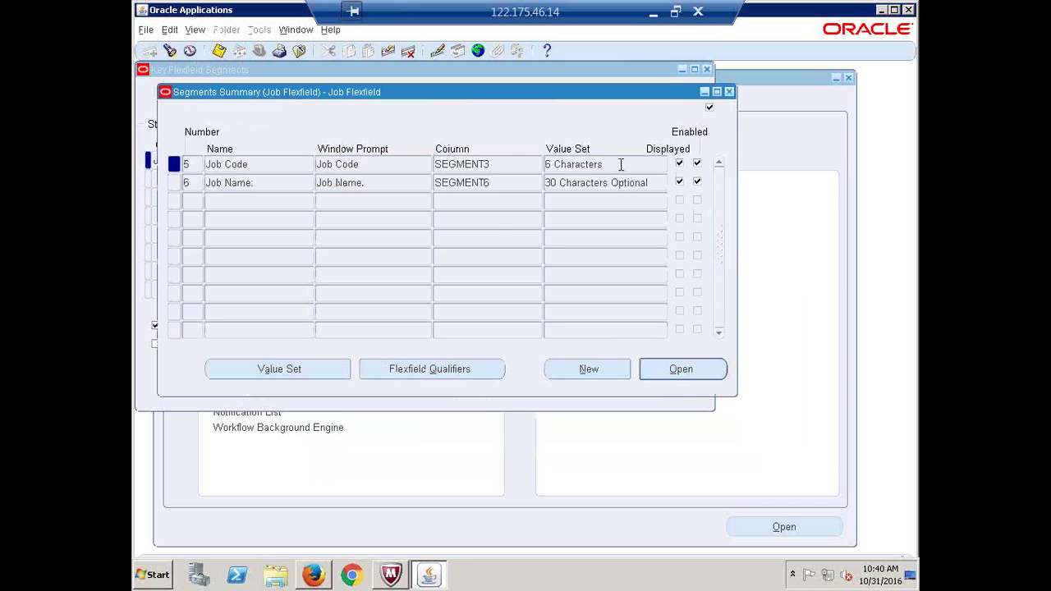
{"action": "left_click", "coordinate": [267, 370]}
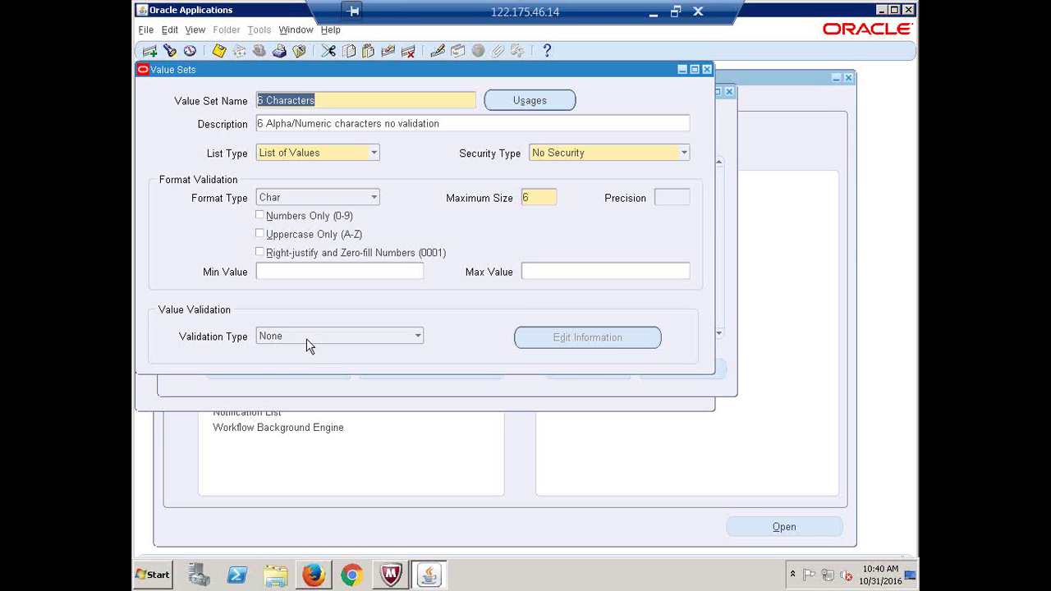
{"action": "left_click", "coordinate": [418, 337]}
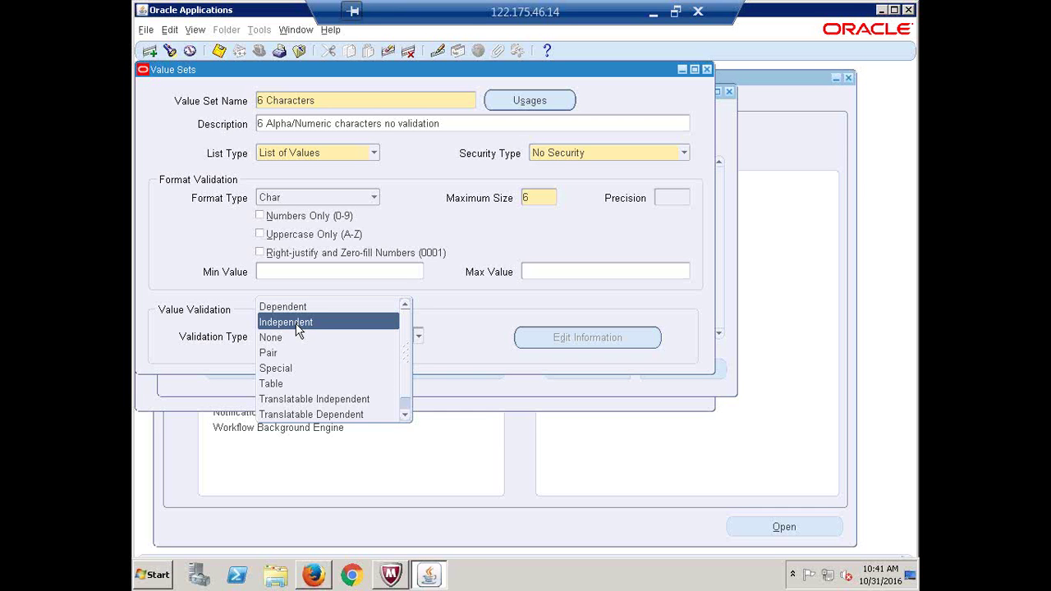
{"action": "left_click", "coordinate": [474, 325]}
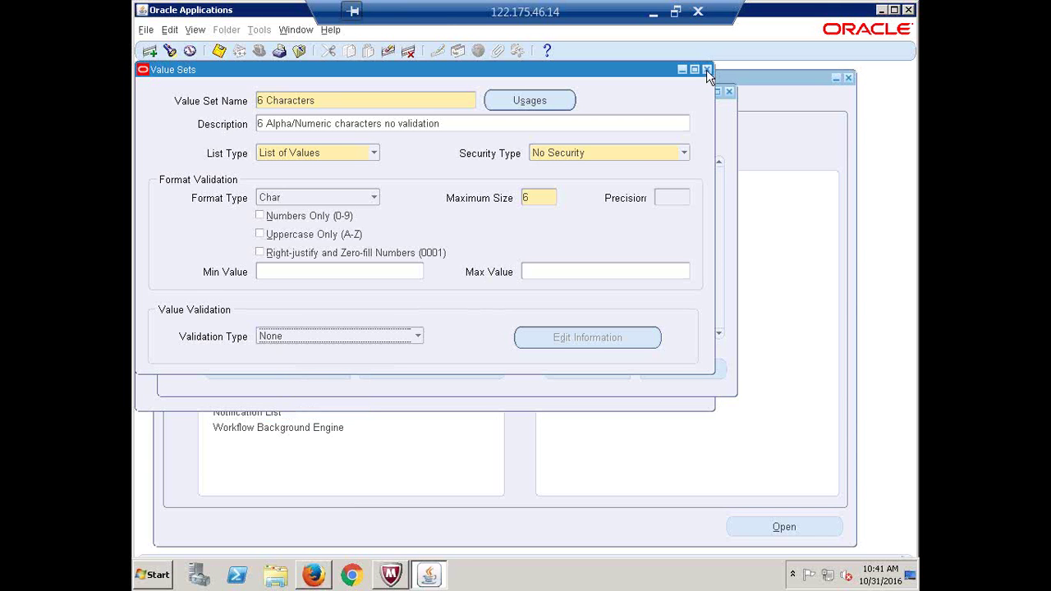
{"action": "left_click", "coordinate": [707, 70]}
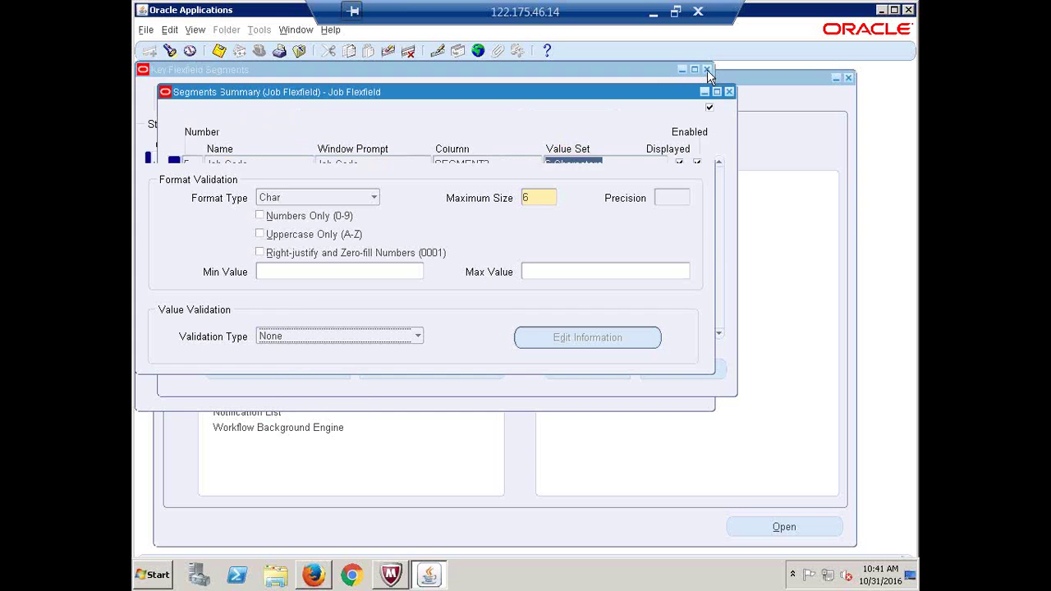
{"action": "left_click", "coordinate": [707, 70]}
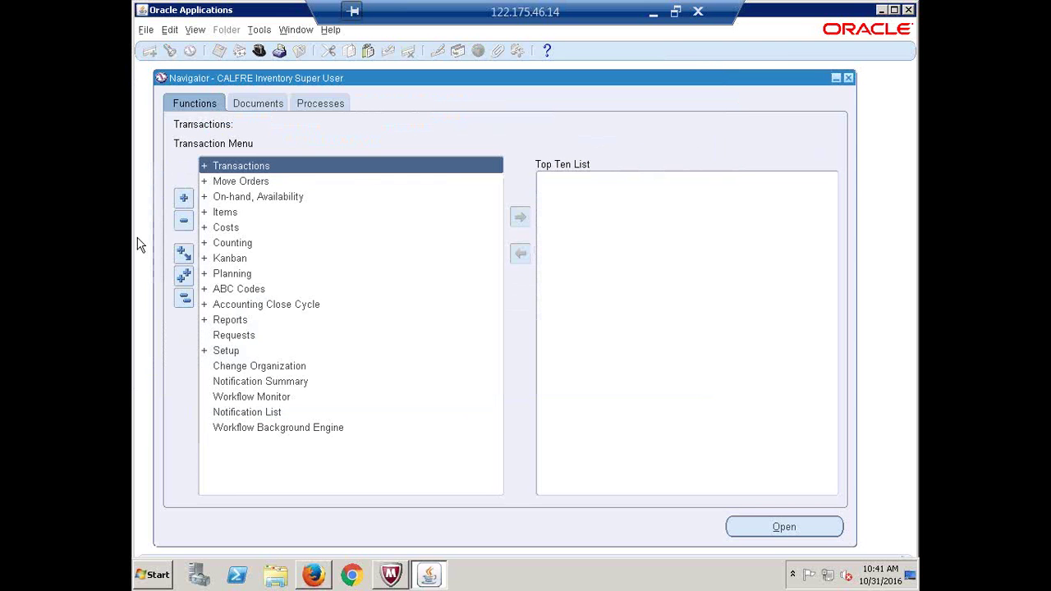
Step: Switch to the CALFRE Human Resources Super User responsibility and select Work Structures in the navigator
{"action": "left_click", "coordinate": [259, 50]}
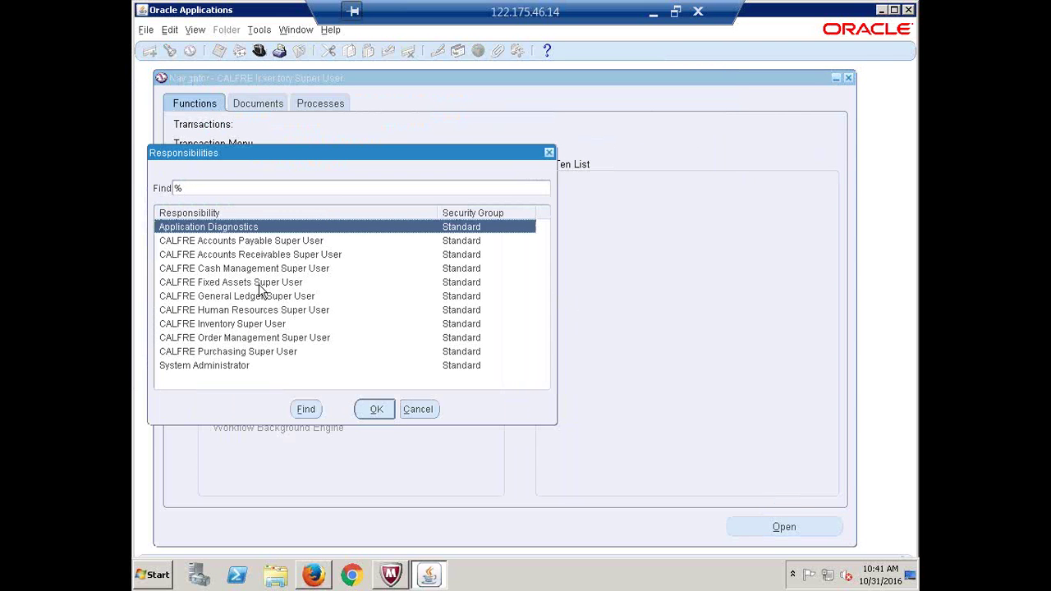
{"action": "double_click", "coordinate": [237, 309]}
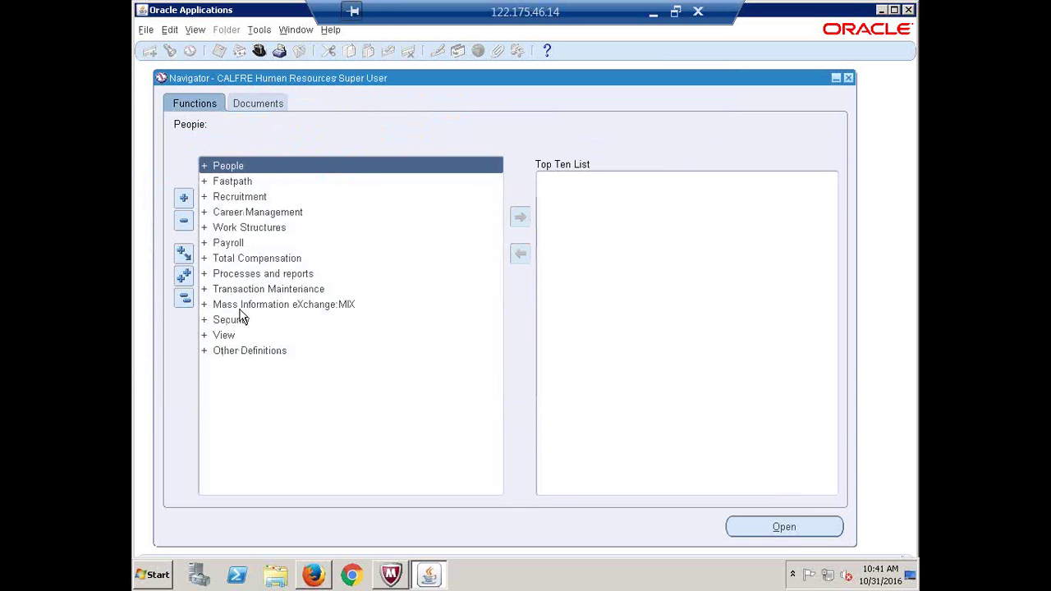
{"action": "left_click", "coordinate": [256, 228]}
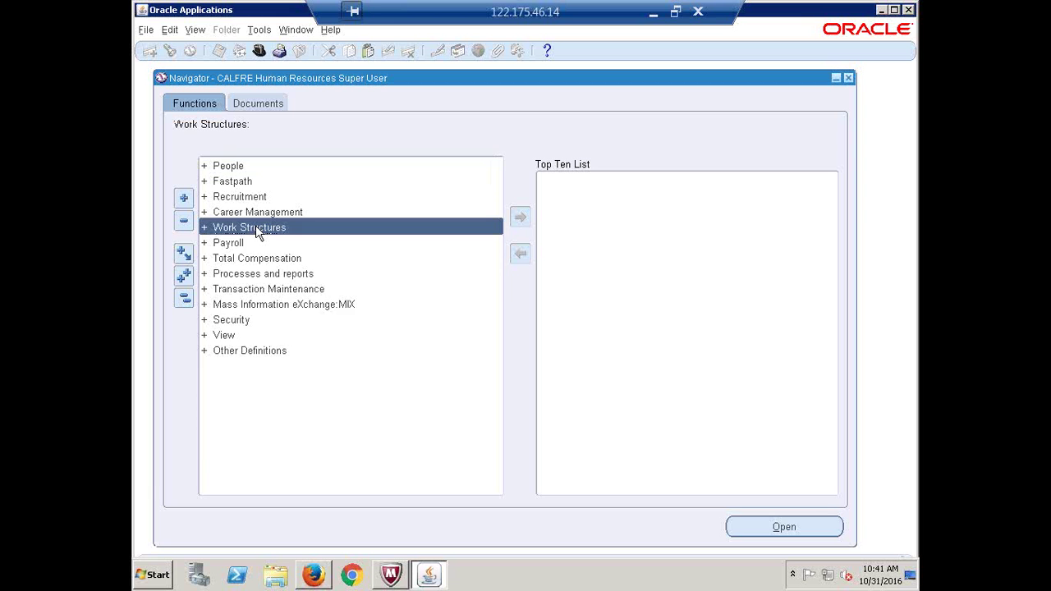
Step: Open the Job Description form under Work Structures, start a new job and bring up its name flexfield
{"action": "double_click", "coordinate": [255, 228]}
{"action": "key", "text": "Down"}
{"action": "key", "text": "Down"}
{"action": "key", "text": "Down"}
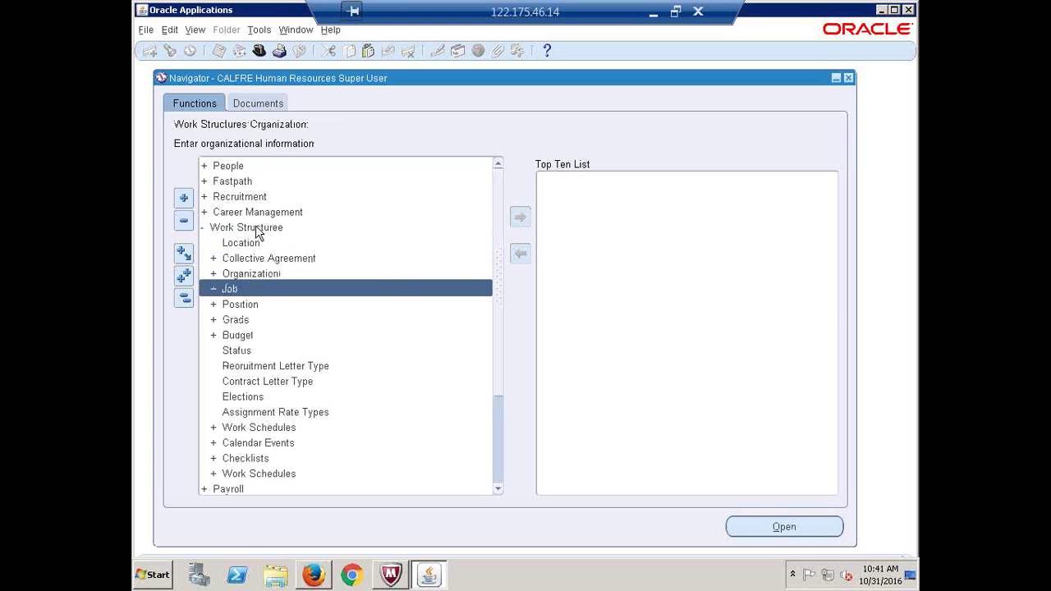
{"action": "key", "text": "Return"}
{"action": "key", "text": "Return"}
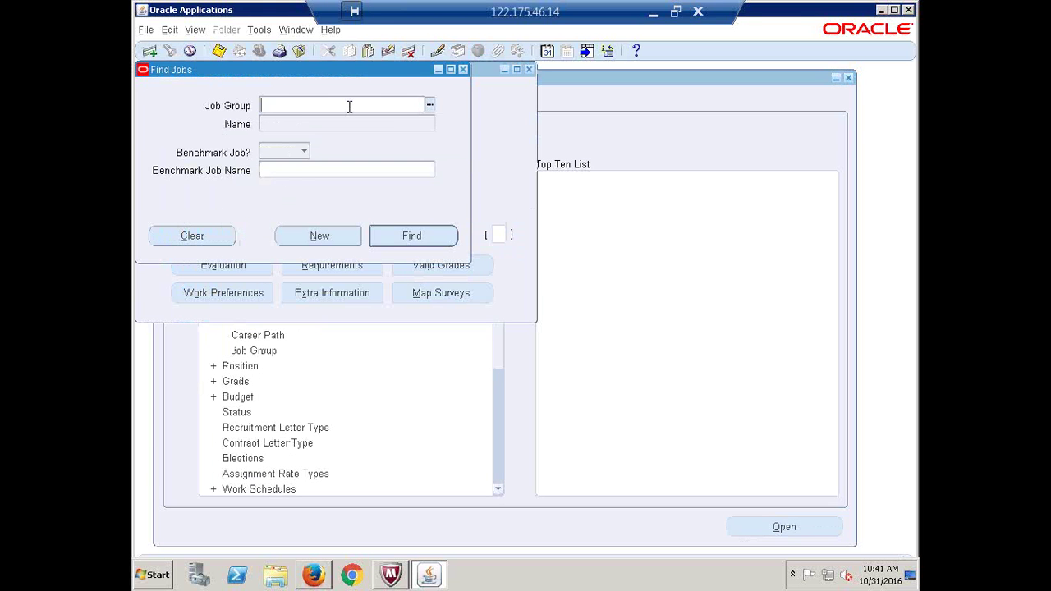
{"action": "left_click", "coordinate": [338, 234]}
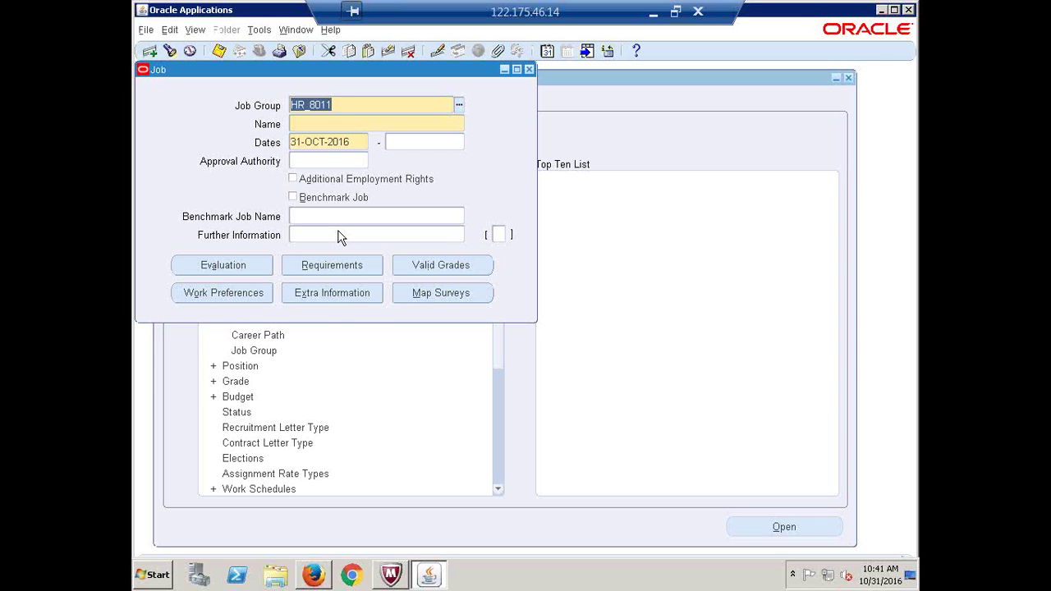
{"action": "left_click", "coordinate": [318, 122]}
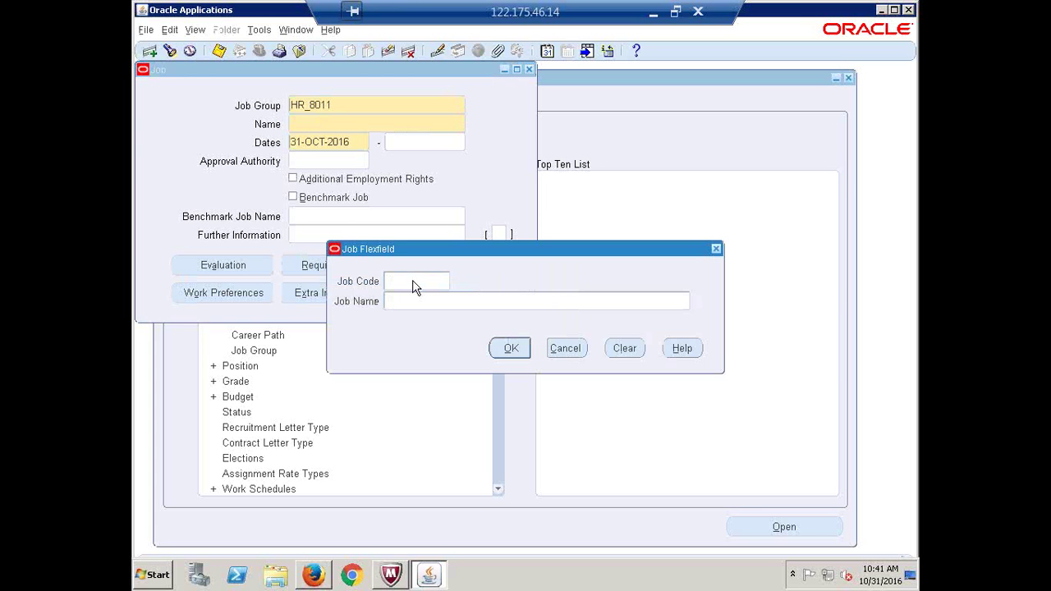
{"action": "type", "text": "c"}
{"action": "key", "text": "BackSpace"}
{"action": "type", "text": "CBUYER"}
{"action": "left_click", "coordinate": [407, 297]}
{"action": "type", "text": "C"}
{"action": "double_click", "coordinate": [394, 283]}
{"action": "left_click", "coordinate": [394, 283]}
{"action": "key", "text": "BackSpace"}
{"action": "double_click", "coordinate": [397, 301]}
{"action": "type", "text": "Manage"}
{"action": "type", "text": "r"}
{"action": "key", "text": "BackSpace"}
{"action": "key", "text": "BackSpace"}
{"action": "key", "text": "BackSpace"}
{"action": "key", "text": "BackSpace"}
{"action": "key", "text": "BackSpace"}
{"action": "key", "text": "BackSpace"}
{"action": "key", "text": "BackSpace"}
{"action": "type", "text": "B"}
Step: Give the new job the code C1111 and the name Buyer, and close the job form
{"action": "double_click", "coordinate": [432, 283]}
{"action": "type", "text": "C1111"}
{"action": "key", "text": "Tab"}
{"action": "key", "text": "BackSpace"}
{"action": "type", "text": "Buyer"}
{"action": "left_click", "coordinate": [511, 350]}
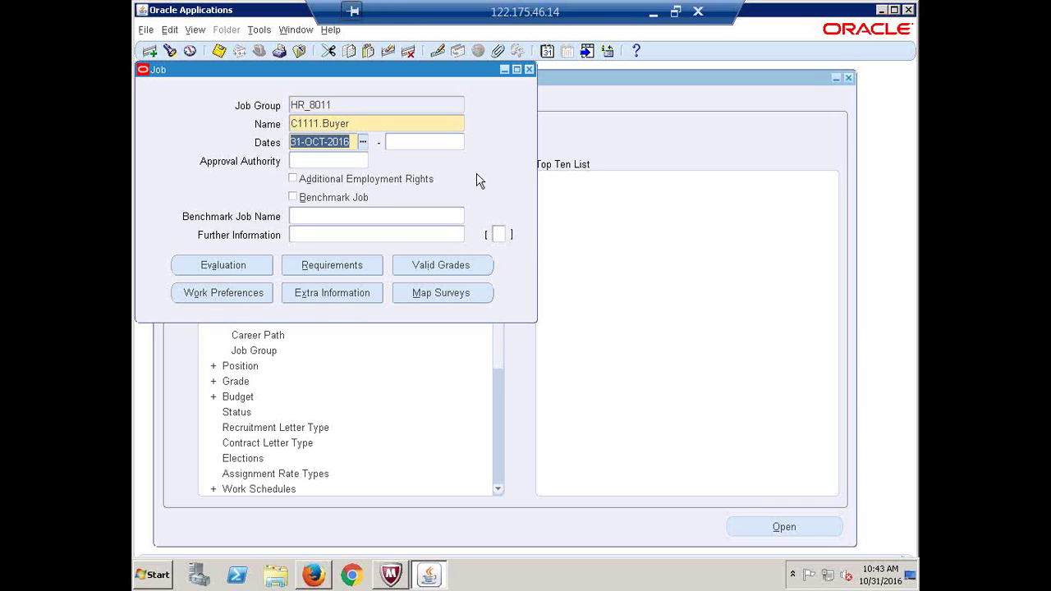
{"action": "left_click", "coordinate": [338, 106]}
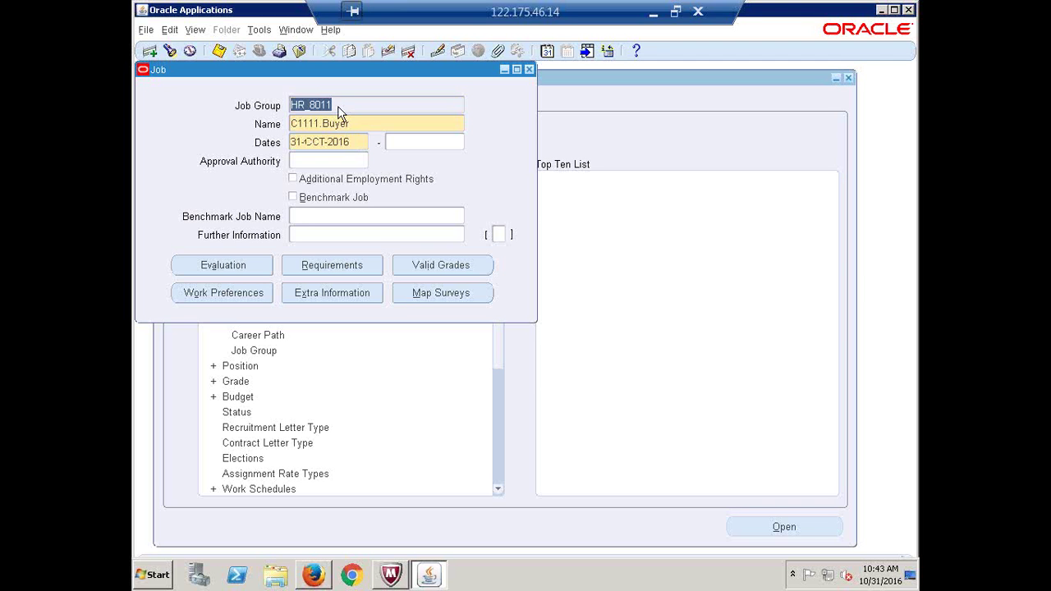
{"action": "left_click", "coordinate": [529, 70]}
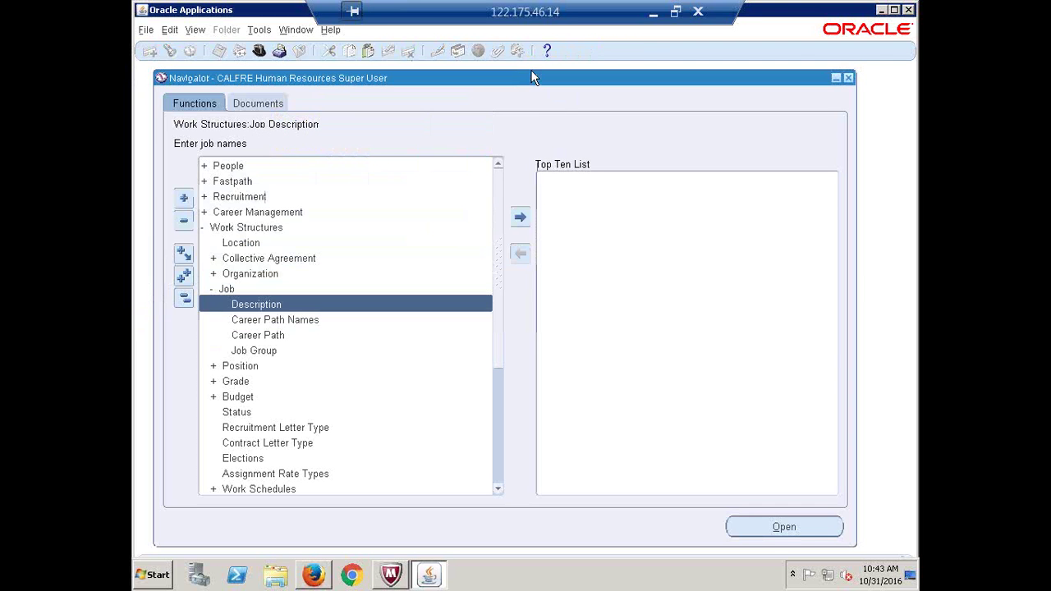
Step: Collapse the Job entry, look at the Position Description form under Work Structures and close it
{"action": "left_click", "coordinate": [227, 289]}
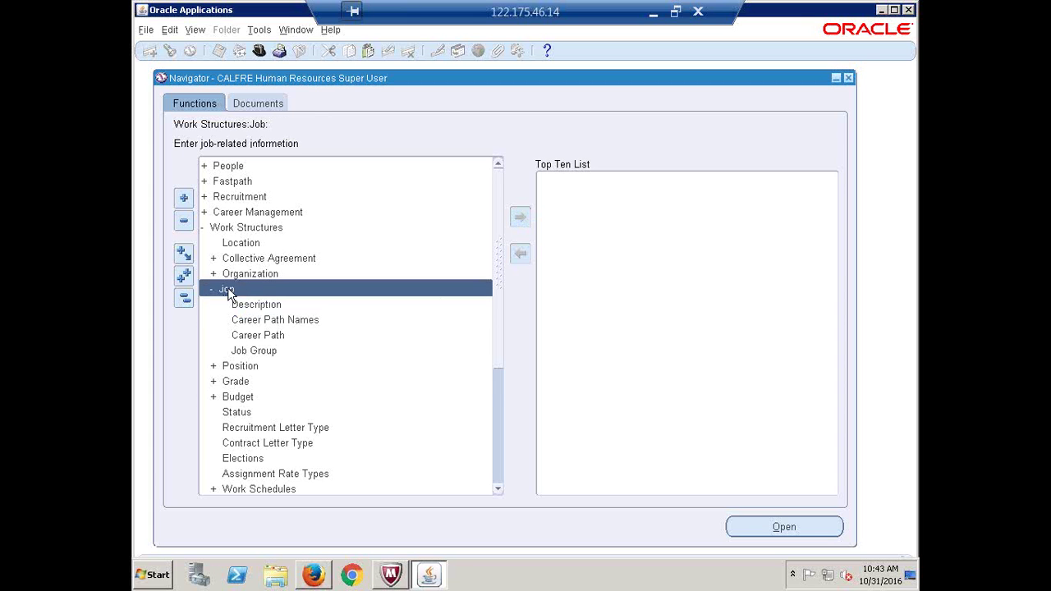
{"action": "double_click", "coordinate": [229, 293]}
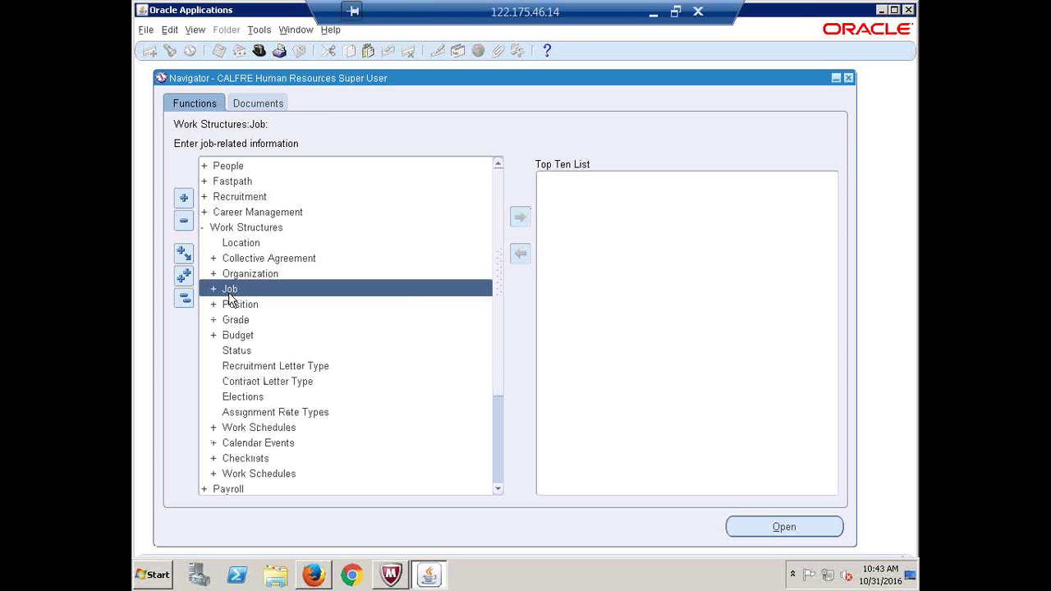
{"action": "left_click", "coordinate": [237, 309]}
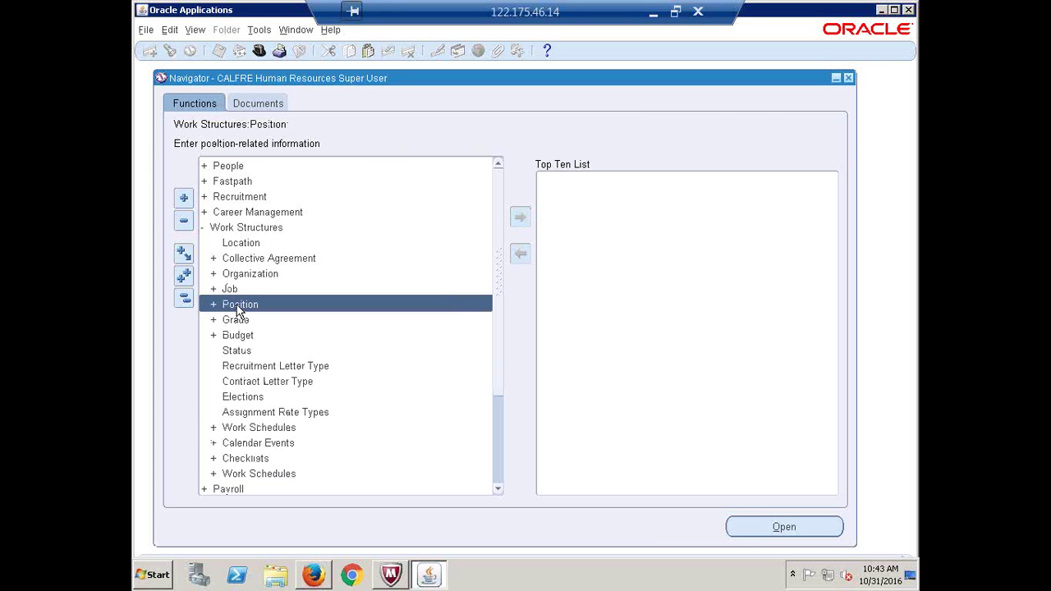
{"action": "double_click", "coordinate": [238, 307]}
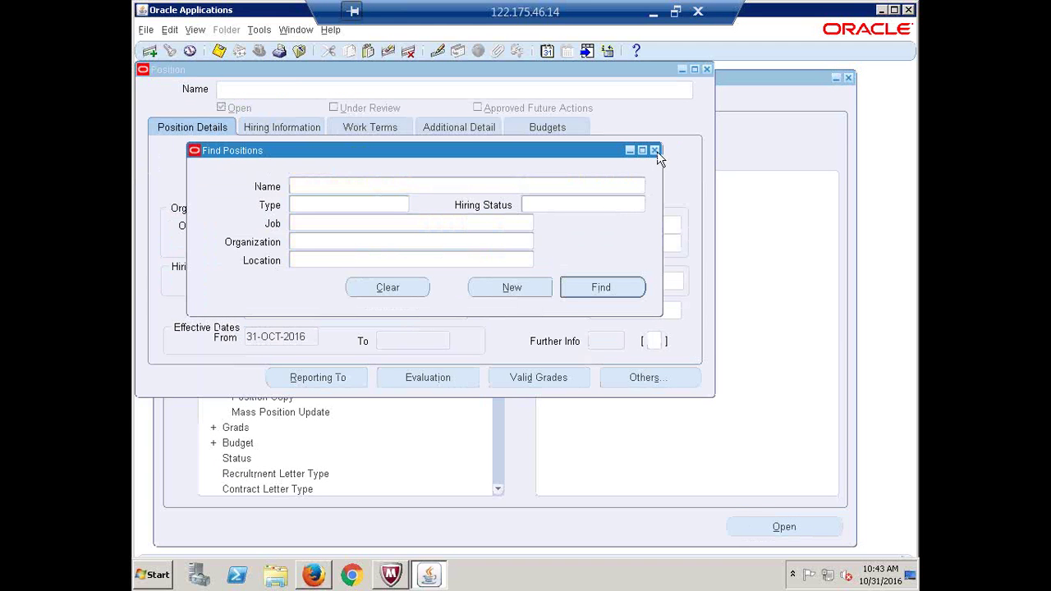
{"action": "left_click", "coordinate": [656, 150]}
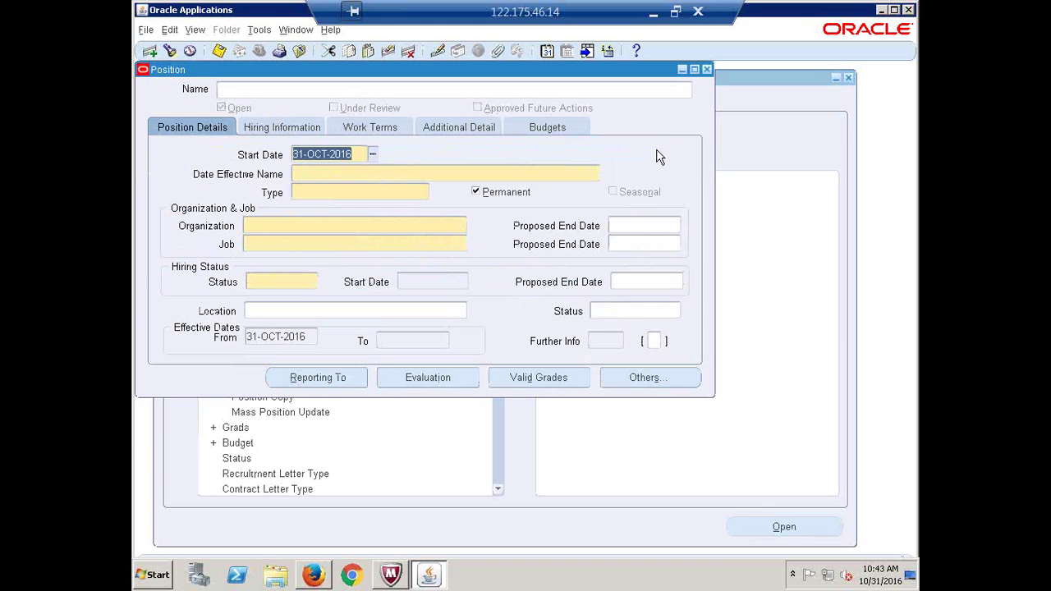
{"action": "left_click", "coordinate": [706, 69]}
Step: Switch to the CALFRE Inventory Super User responsibility
{"action": "left_click", "coordinate": [260, 53]}
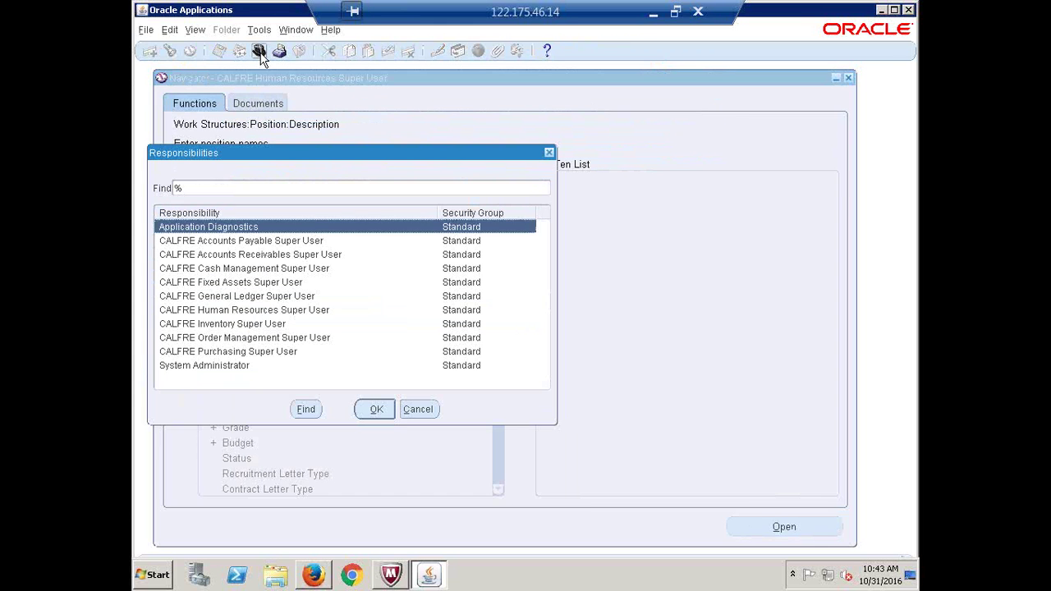
{"action": "left_click", "coordinate": [236, 337]}
{"action": "double_click", "coordinate": [234, 328]}
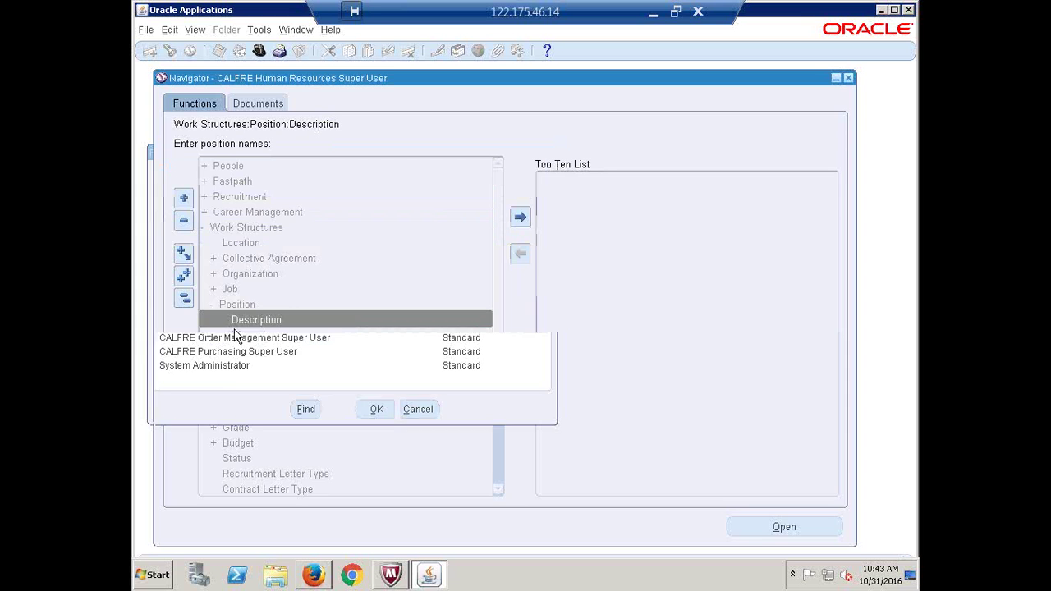
{"action": "key", "text": "alt+f"}
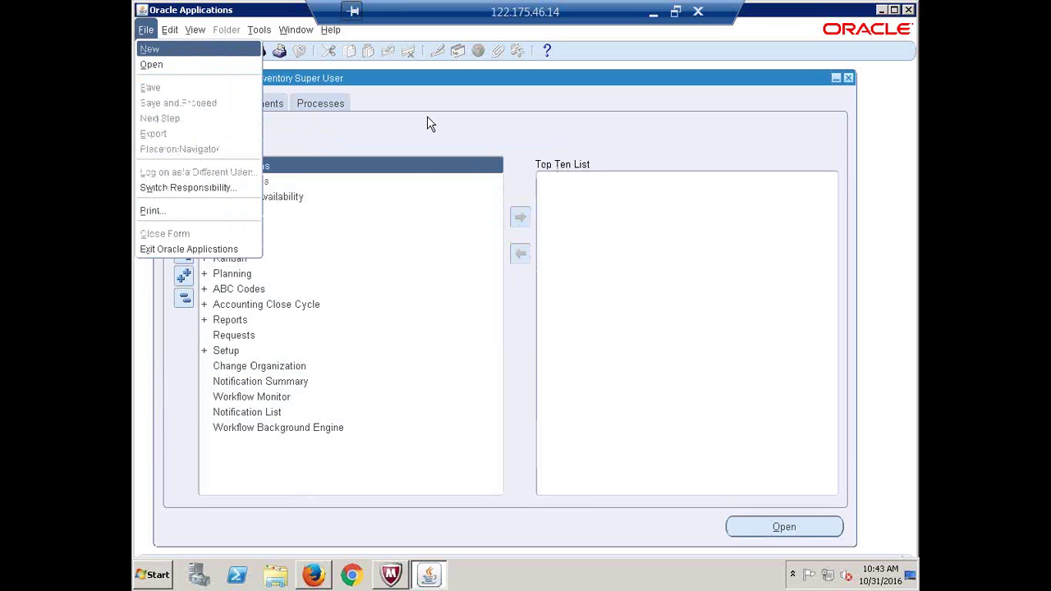
{"action": "key", "text": "Escape"}
{"action": "key", "text": "alt+f"}
{"action": "key", "text": "Escape"}
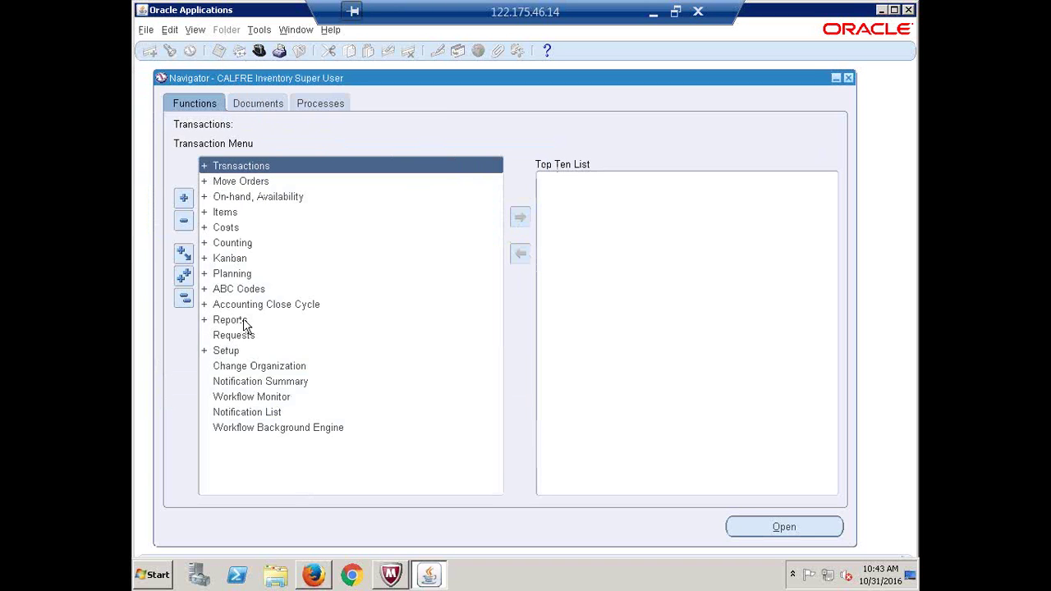
Step: Search the form functions for k and open the Key Flexfield Segments form
{"action": "key", "text": "ctrl+l"}
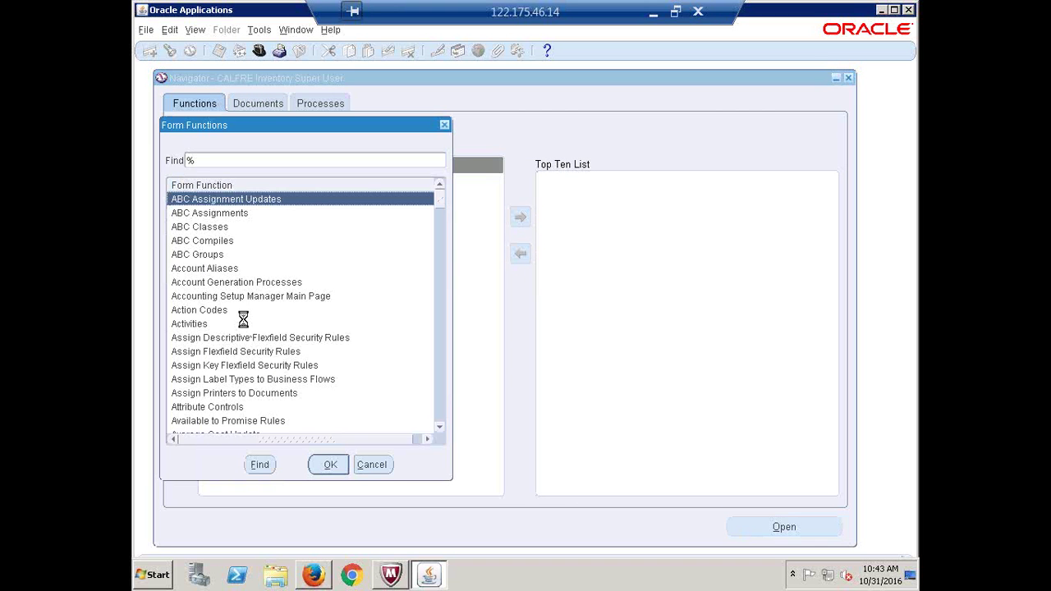
{"action": "type", "text": "k"}
{"action": "left_click", "coordinate": [232, 234]}
{"action": "double_click", "coordinate": [232, 233]}
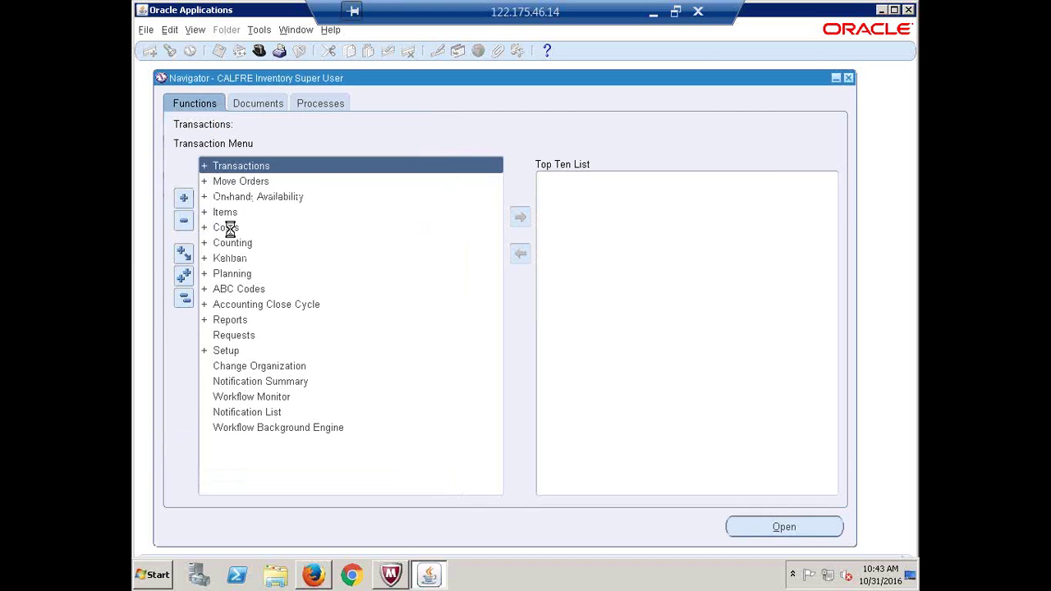
Step: Search the key flexfields for human Resources% and load the Position Flexfield
{"action": "key", "text": "alt+v"}
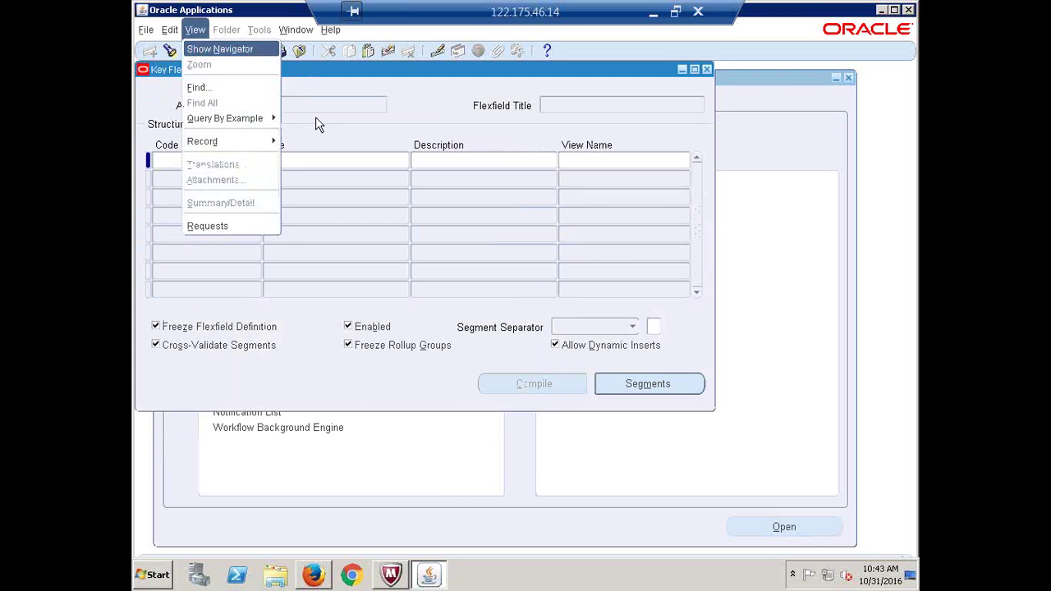
{"action": "type", "text": "f"}
{"action": "type", "text": "human Resources%"}
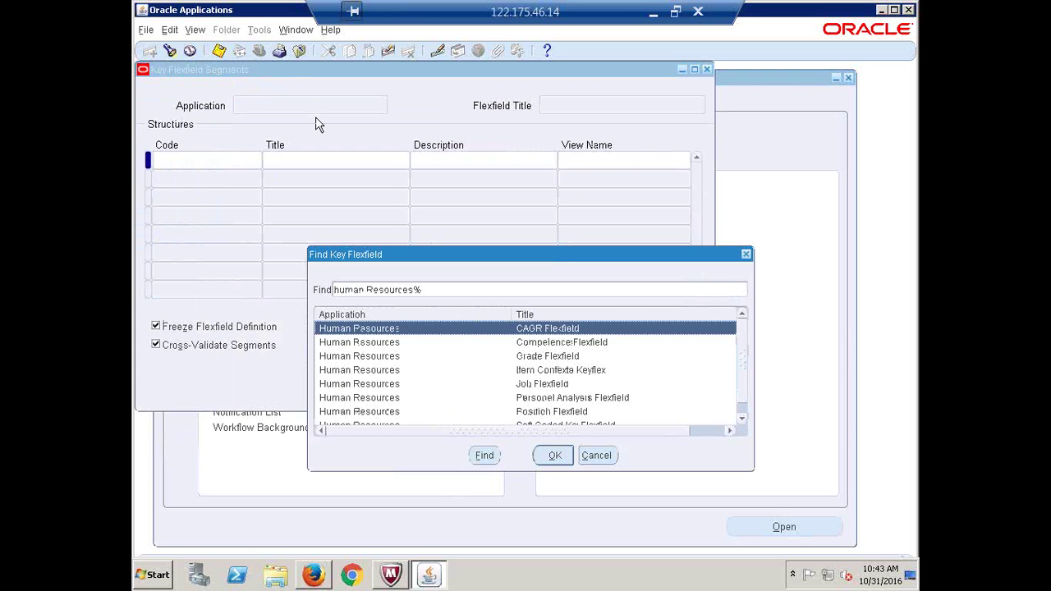
{"action": "left_click", "coordinate": [555, 415]}
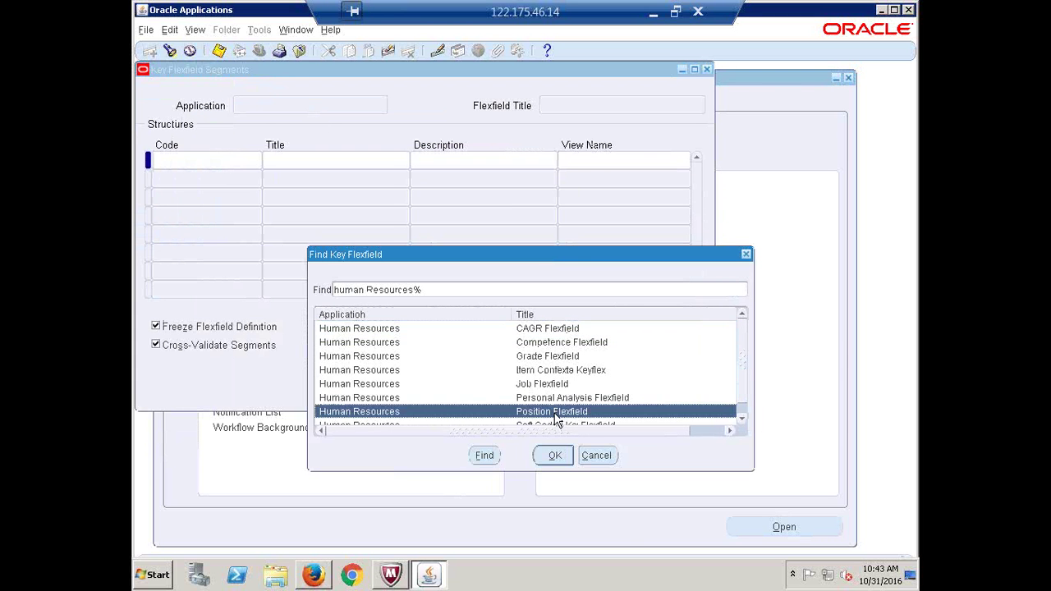
{"action": "key", "text": "Return"}
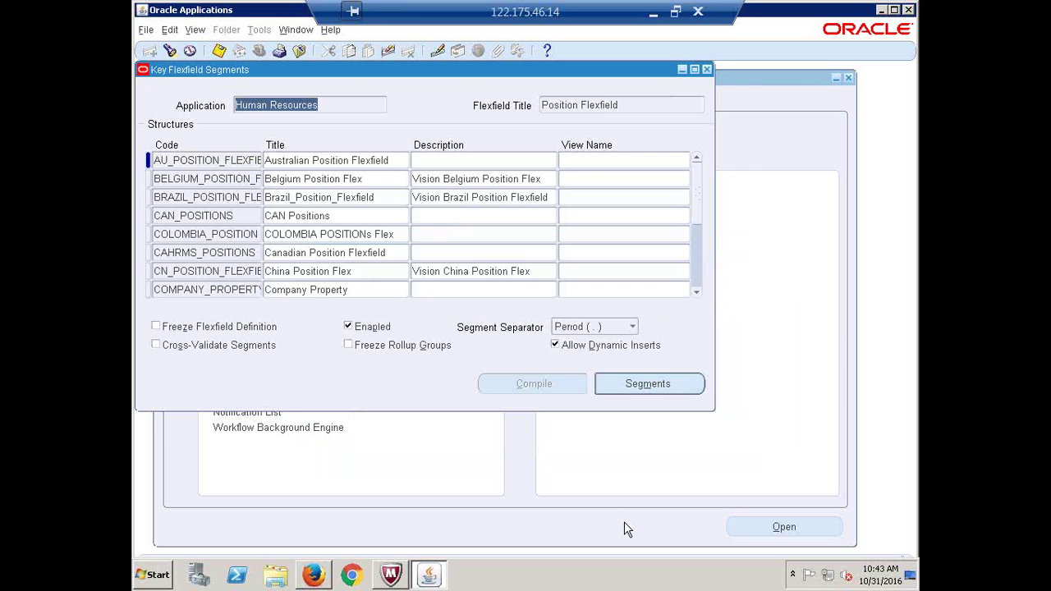
Step: Find the Position Flexfield structure with code POSITION_FLEXFIELD and open its segments
{"action": "left_click", "coordinate": [695, 292]}
{"action": "left_click", "coordinate": [696, 298]}
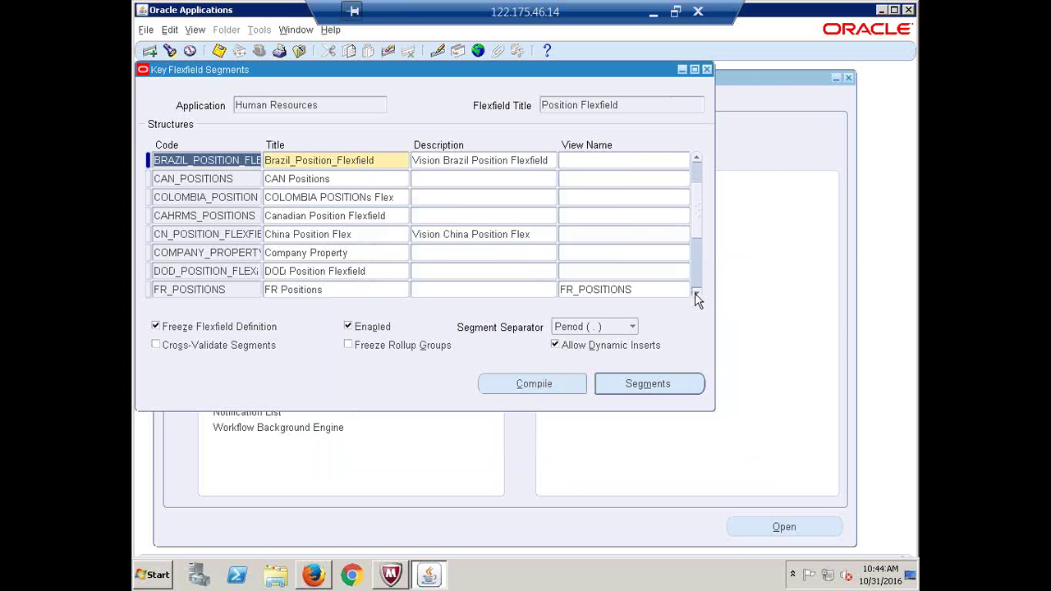
{"action": "left_click", "coordinate": [696, 297]}
{"action": "left_click", "coordinate": [696, 297]}
{"action": "left_click", "coordinate": [696, 296]}
{"action": "left_click", "coordinate": [695, 296]}
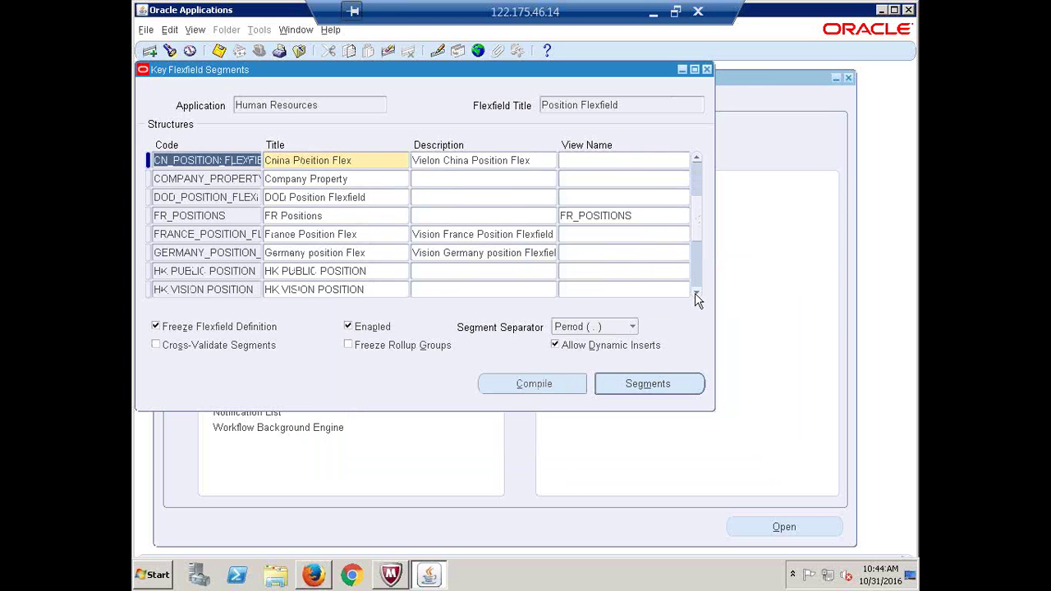
{"action": "left_click", "coordinate": [695, 295]}
{"action": "left_click", "coordinate": [696, 295]}
{"action": "left_click", "coordinate": [696, 295]}
{"action": "left_click", "coordinate": [695, 296]}
{"action": "left_click", "coordinate": [695, 295]}
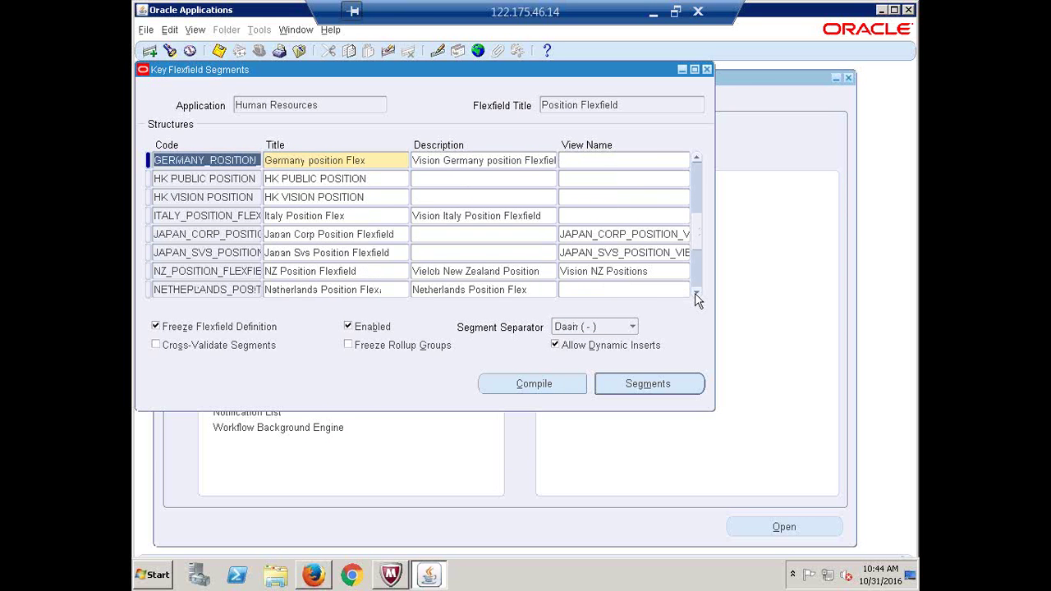
{"action": "left_click", "coordinate": [695, 295]}
{"action": "left_click", "coordinate": [695, 297]}
{"action": "left_click", "coordinate": [695, 297]}
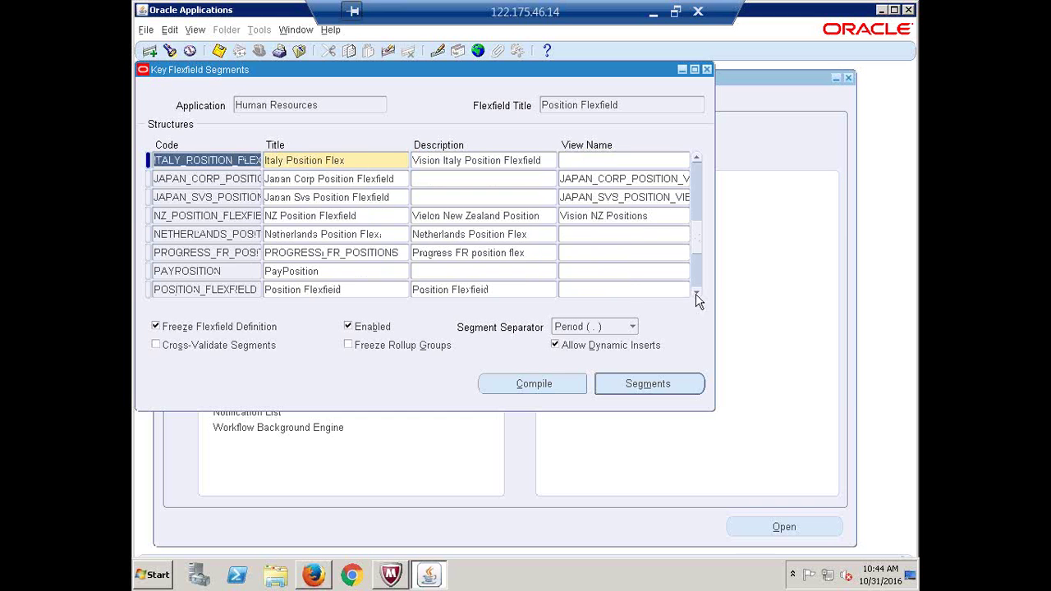
{"action": "left_click", "coordinate": [341, 289]}
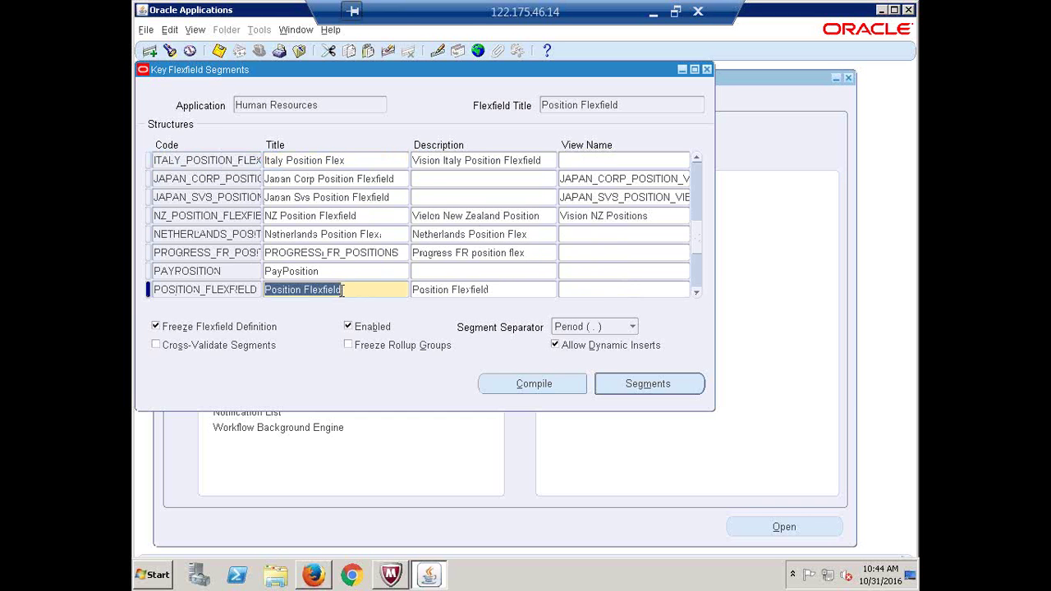
{"action": "left_click", "coordinate": [645, 386]}
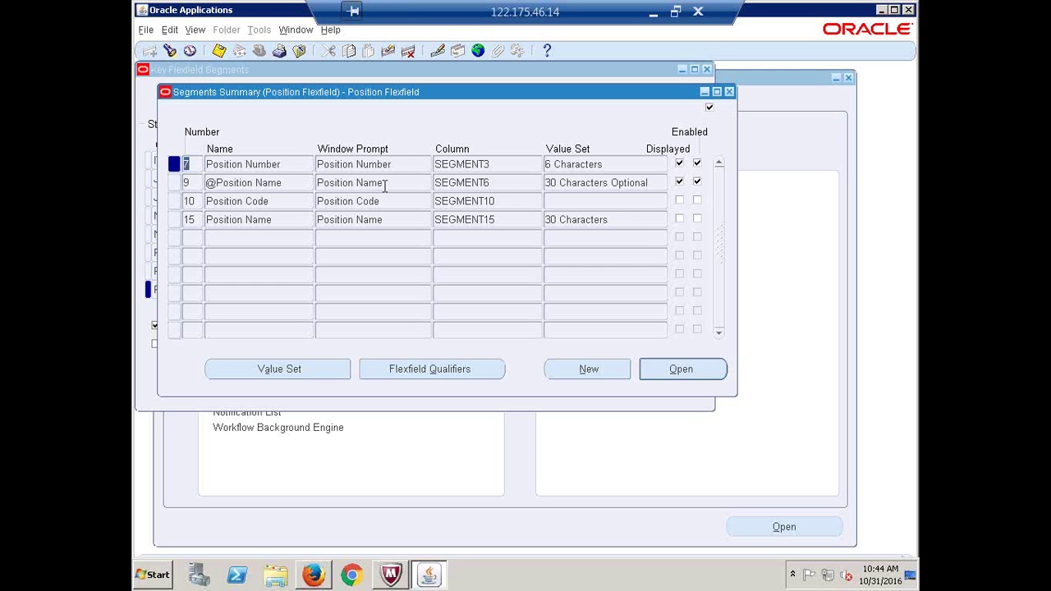
Step: Examine the Position Number and Position Name segments with their value sets, and open the value set of the enabled Position Name segment
{"action": "left_click", "coordinate": [354, 168]}
{"action": "left_click", "coordinate": [371, 187]}
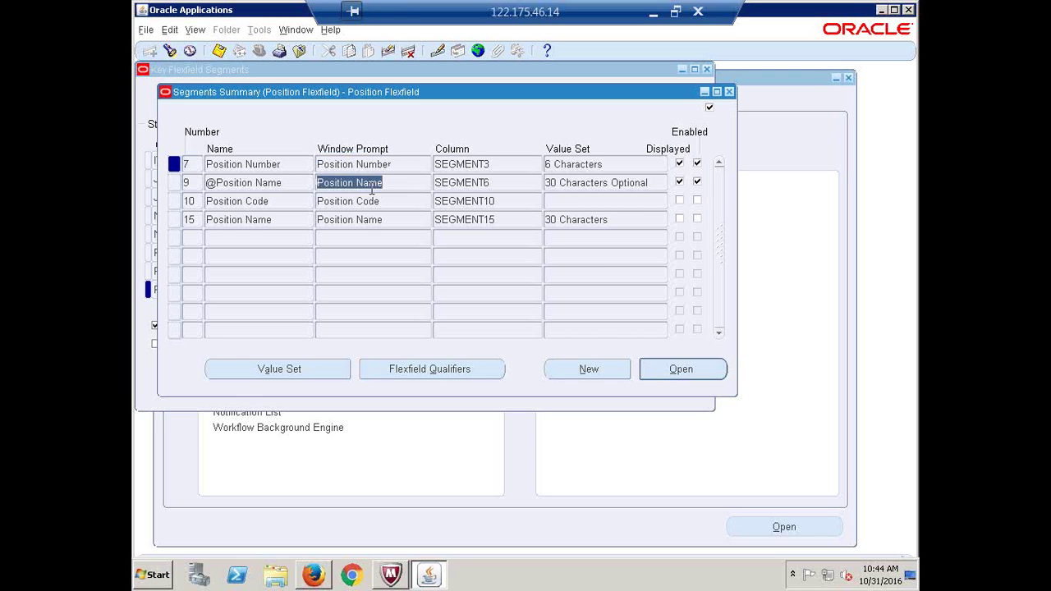
{"action": "left_click", "coordinate": [386, 164]}
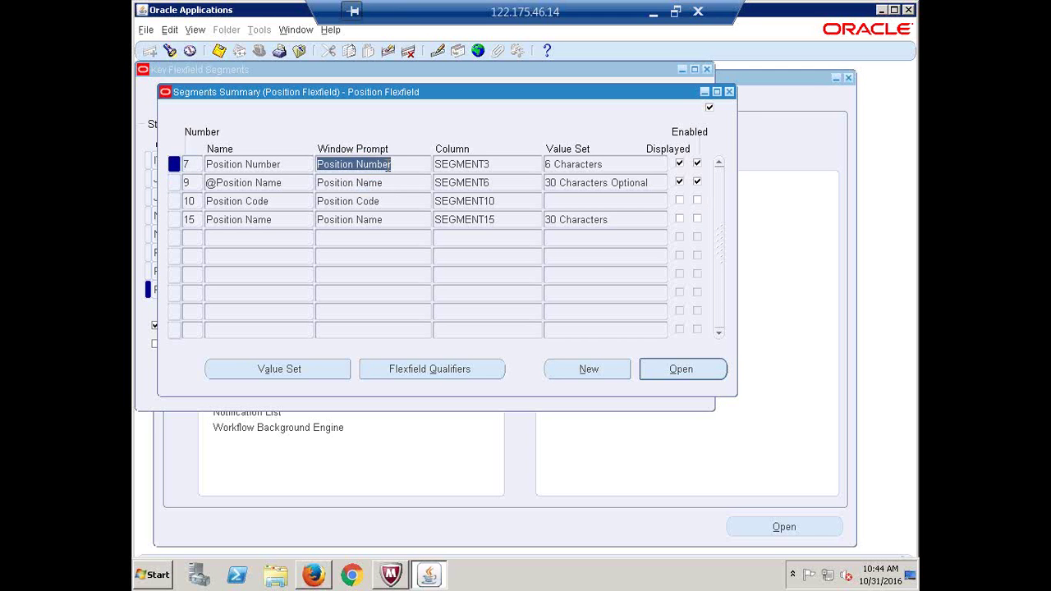
{"action": "left_click", "coordinate": [385, 184]}
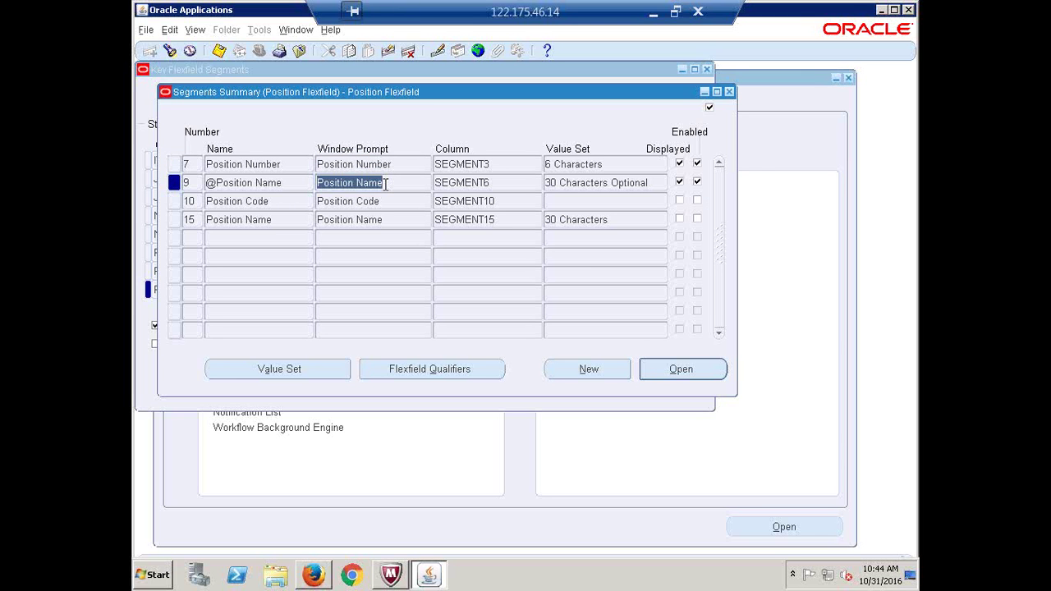
{"action": "left_click", "coordinate": [400, 165]}
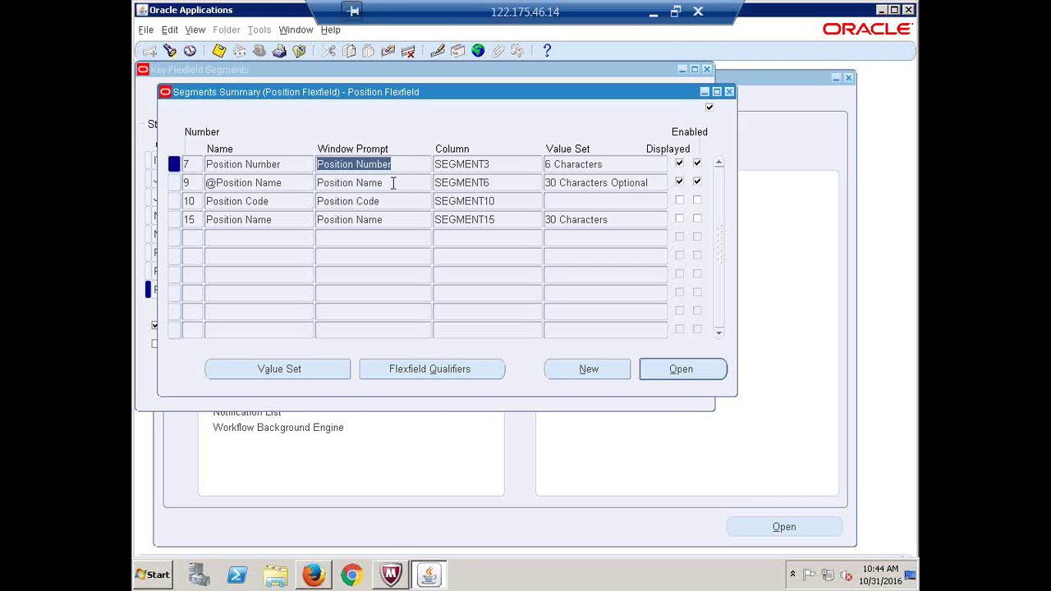
{"action": "left_click", "coordinate": [391, 184]}
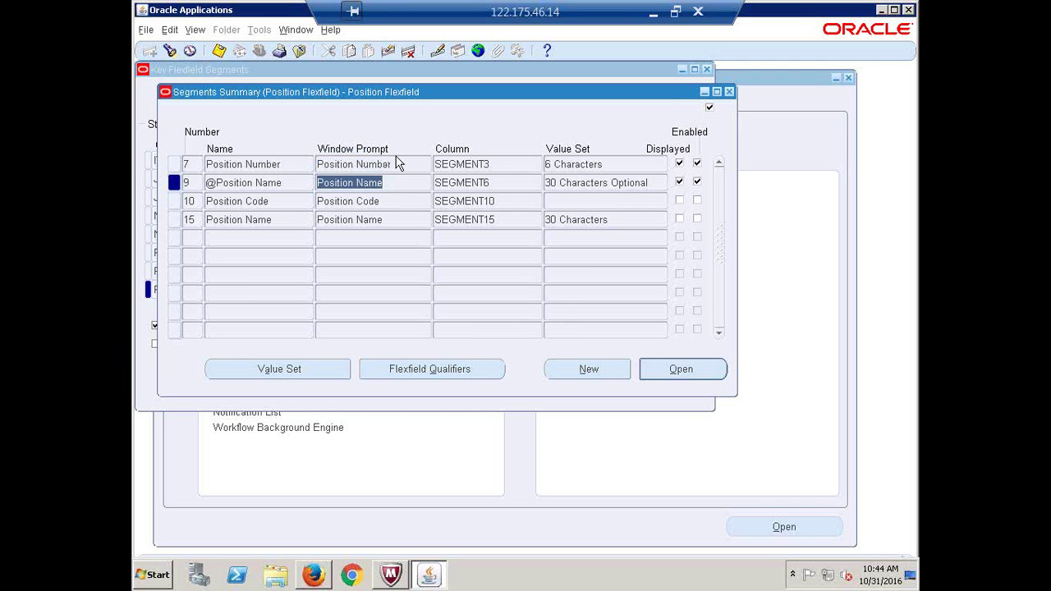
{"action": "left_click", "coordinate": [397, 164]}
{"action": "left_click", "coordinate": [606, 164]}
{"action": "left_click", "coordinate": [603, 183]}
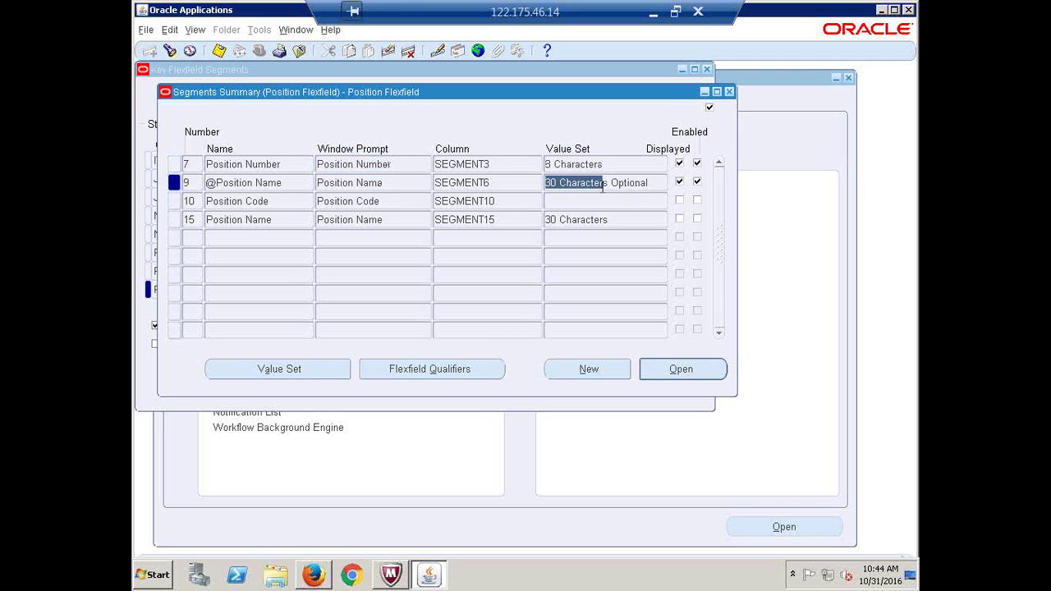
{"action": "left_click", "coordinate": [280, 370]}
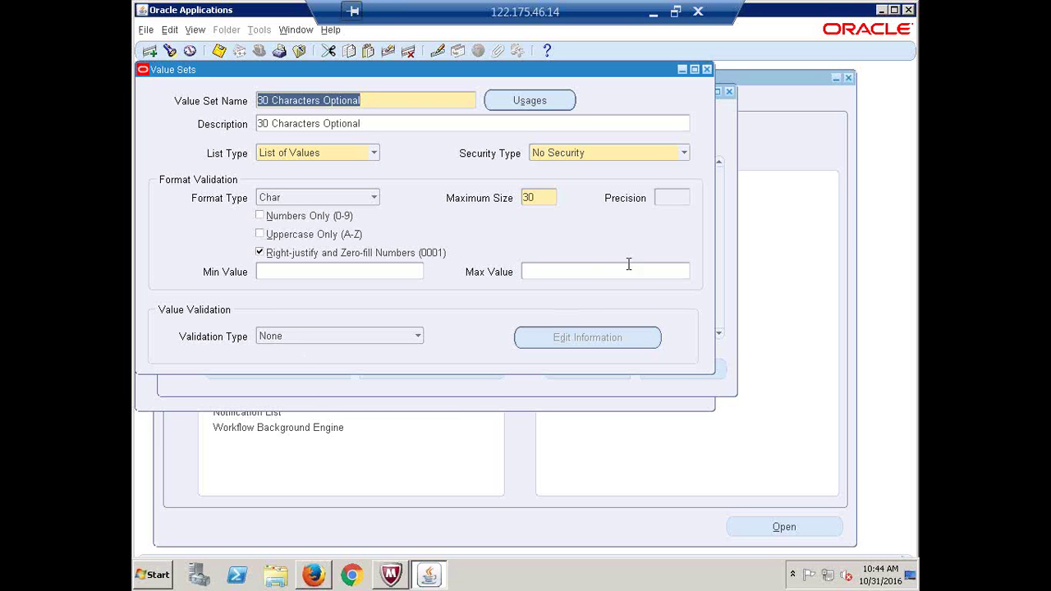
Step: Close the value set and key flexfield windows and switch to the CALFRE Human Resources Super User responsibility
{"action": "left_click", "coordinate": [707, 69]}
{"action": "left_click", "coordinate": [728, 91]}
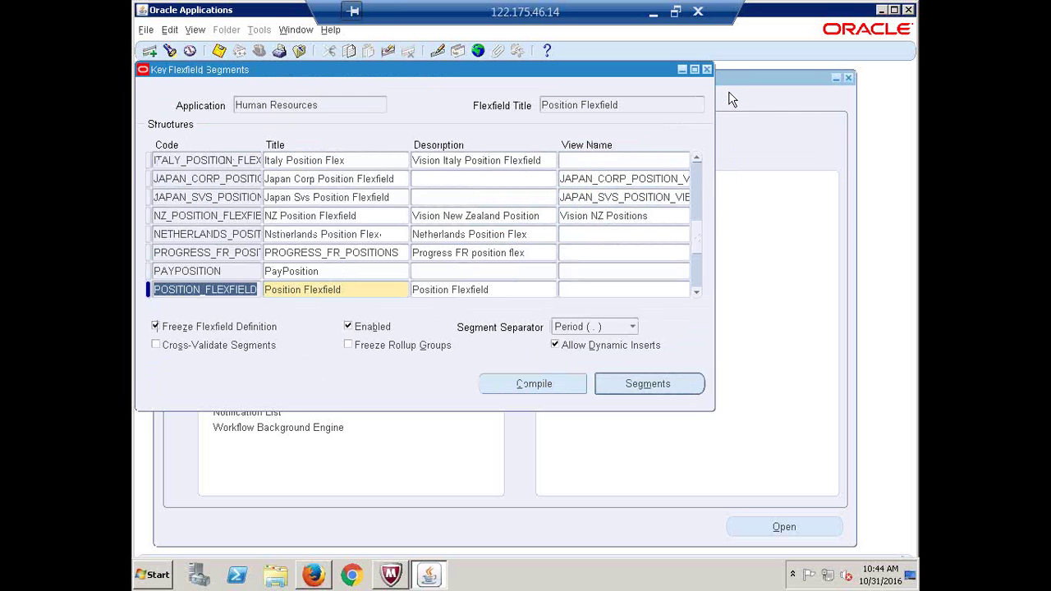
{"action": "left_click", "coordinate": [707, 69]}
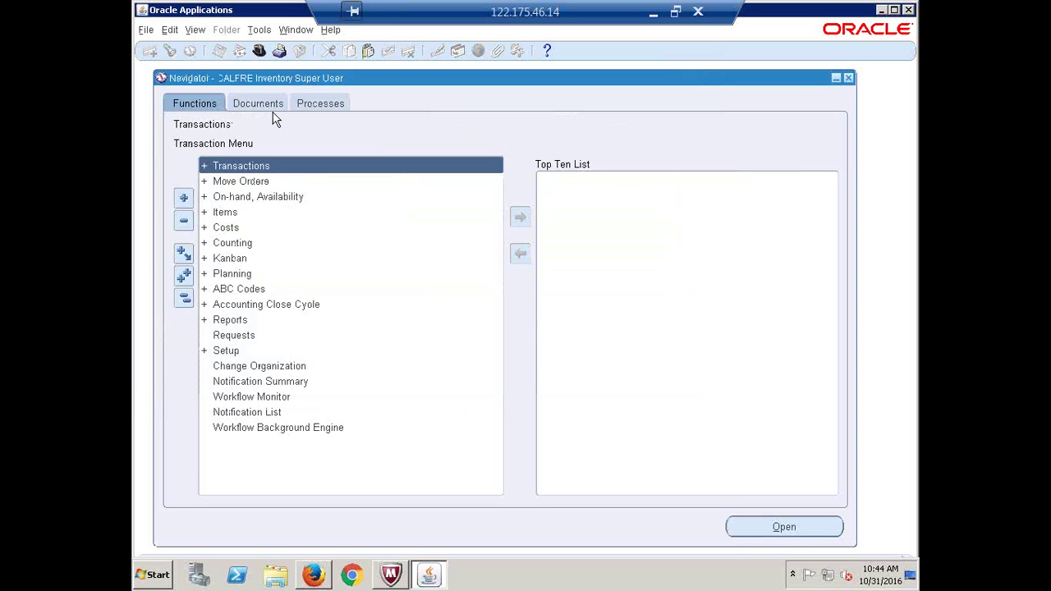
{"action": "left_click", "coordinate": [259, 51]}
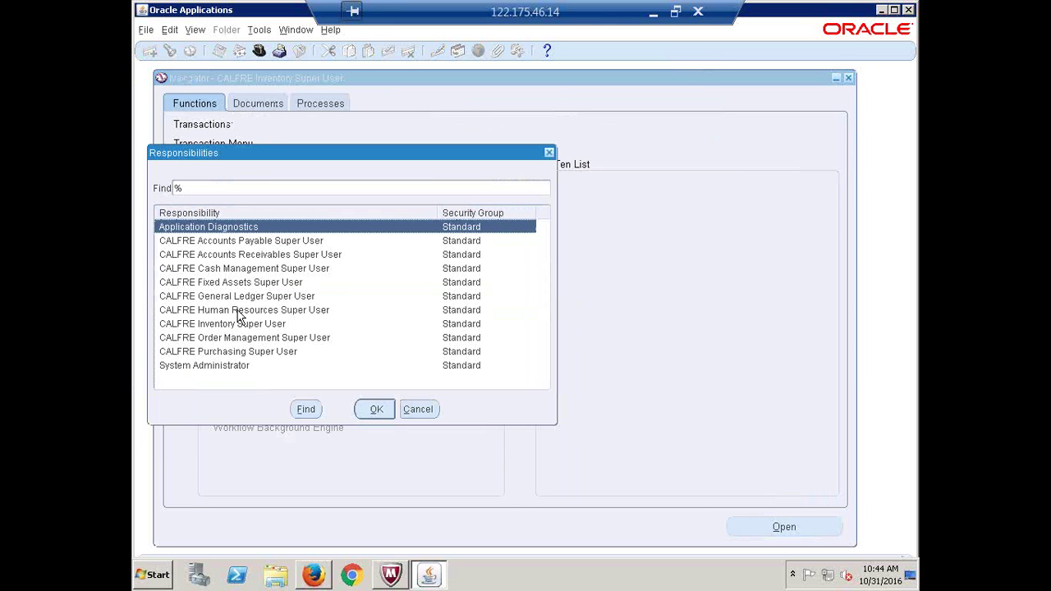
{"action": "double_click", "coordinate": [237, 311]}
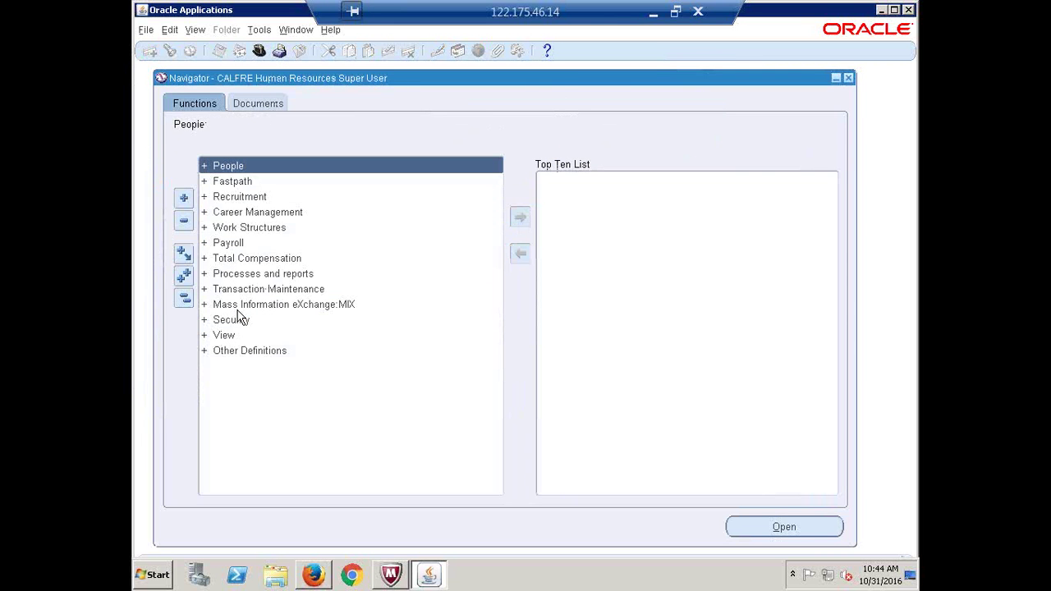
Step: Open the position description form under Work Structures and start a new position
{"action": "double_click", "coordinate": [245, 227]}
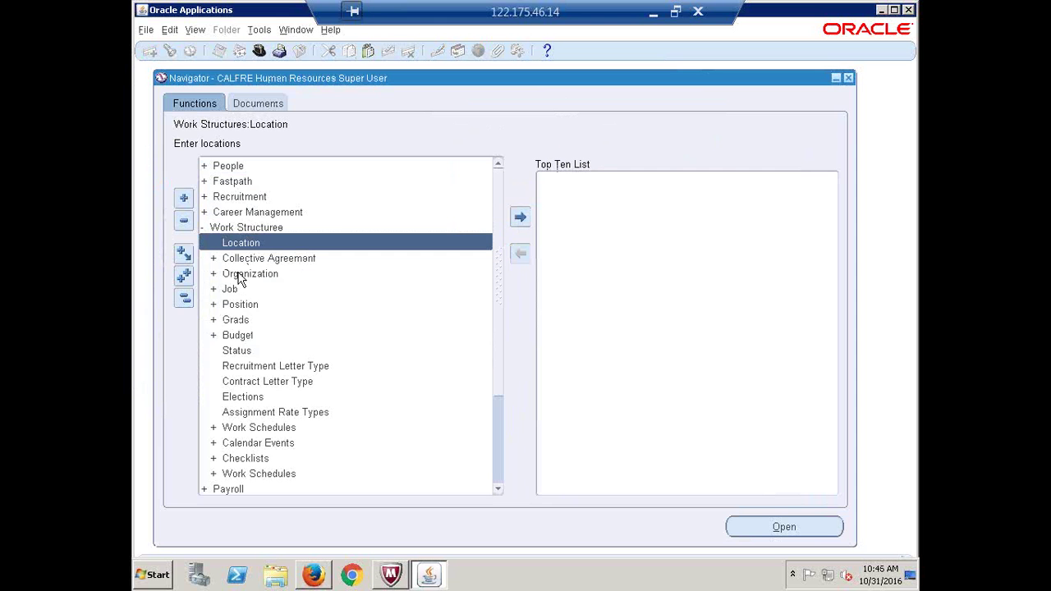
{"action": "double_click", "coordinate": [241, 304]}
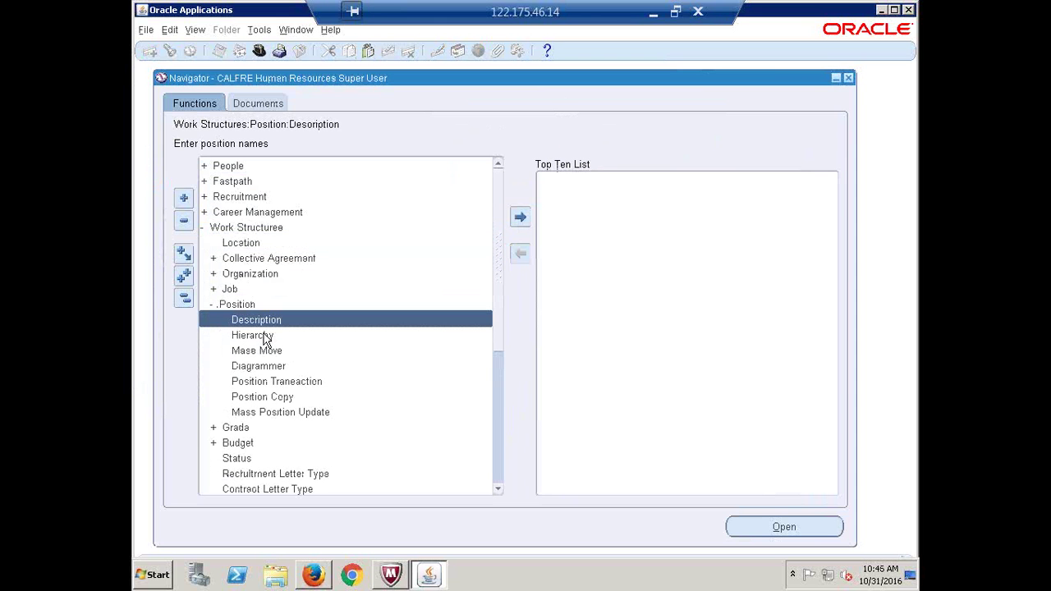
{"action": "double_click", "coordinate": [258, 319]}
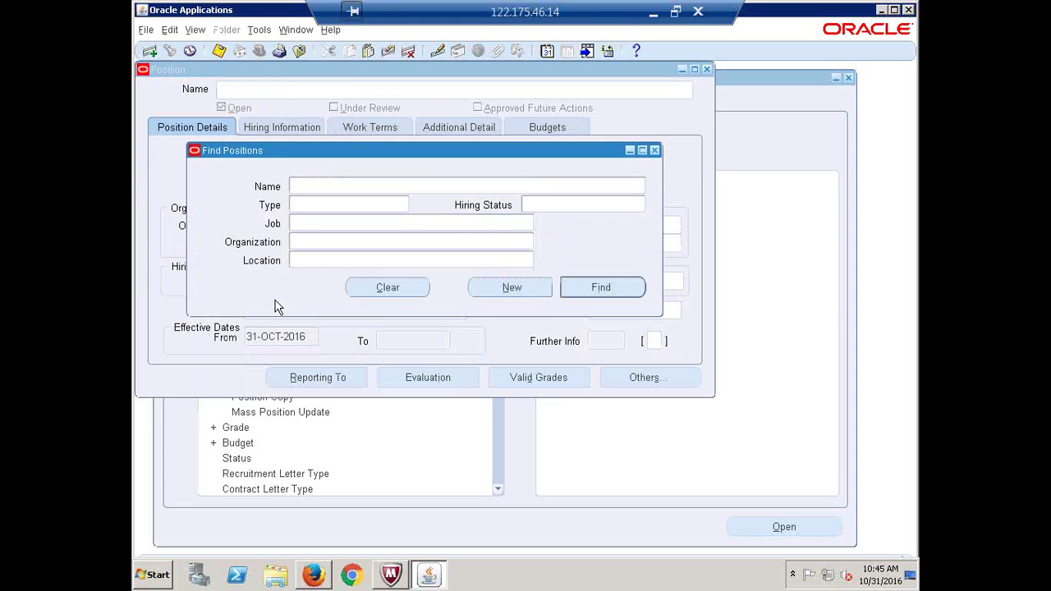
{"action": "left_click", "coordinate": [510, 287]}
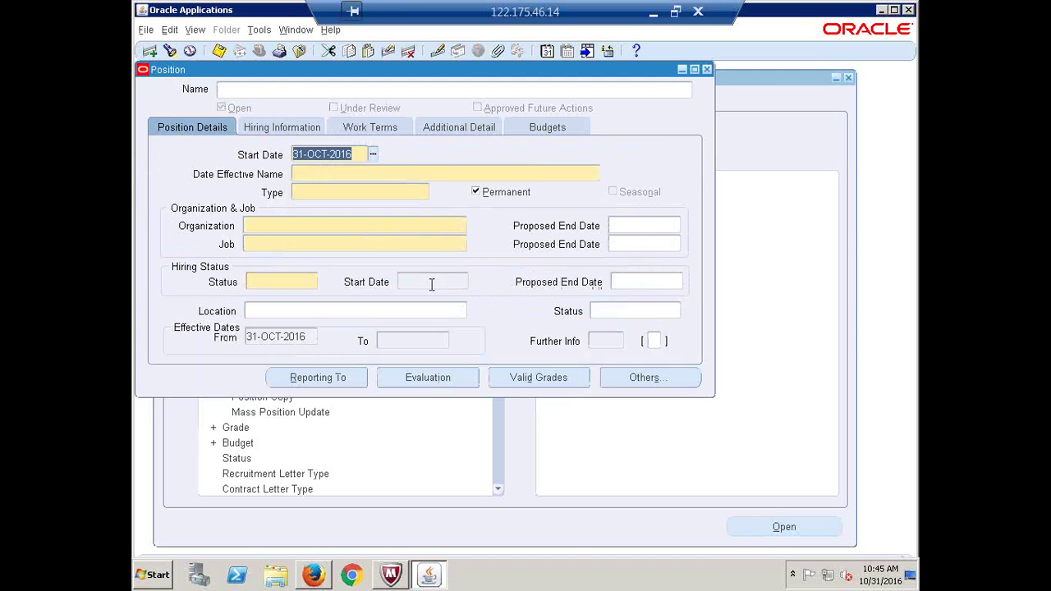
Step: Name the new position with number 897 and name manager, and set its type to None
{"action": "left_click", "coordinate": [303, 173]}
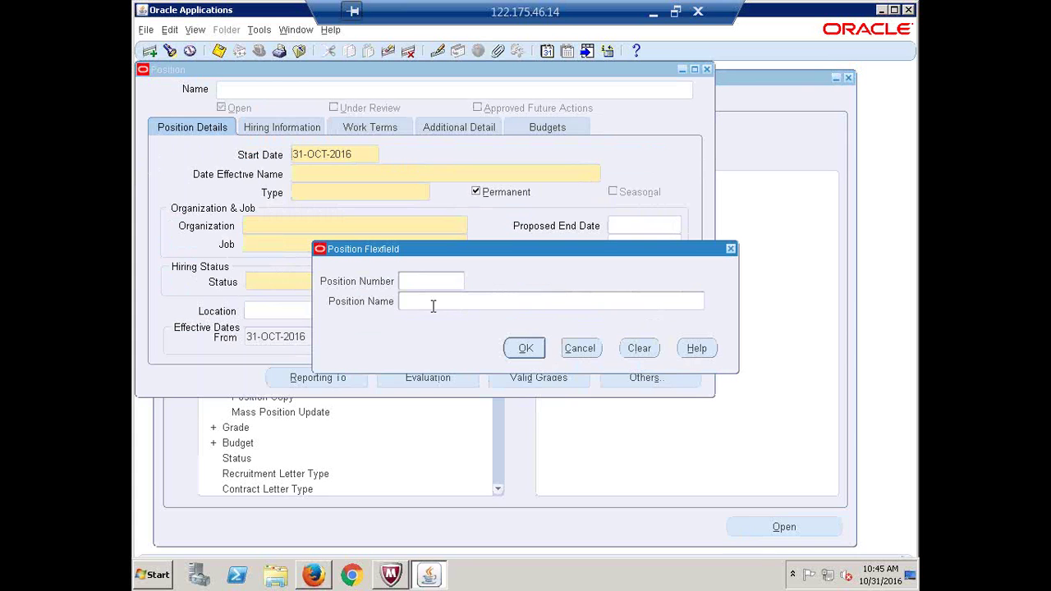
{"action": "type", "text": "897"}
{"action": "key", "text": "Tab"}
{"action": "type", "text": "manager"}
{"action": "left_click", "coordinate": [526, 348]}
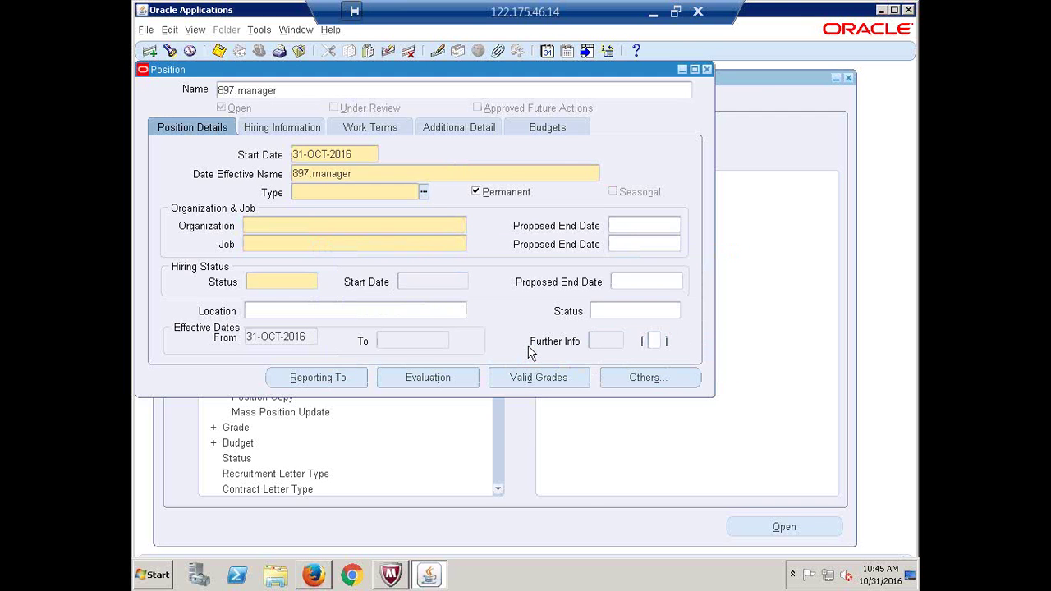
{"action": "left_click", "coordinate": [424, 193]}
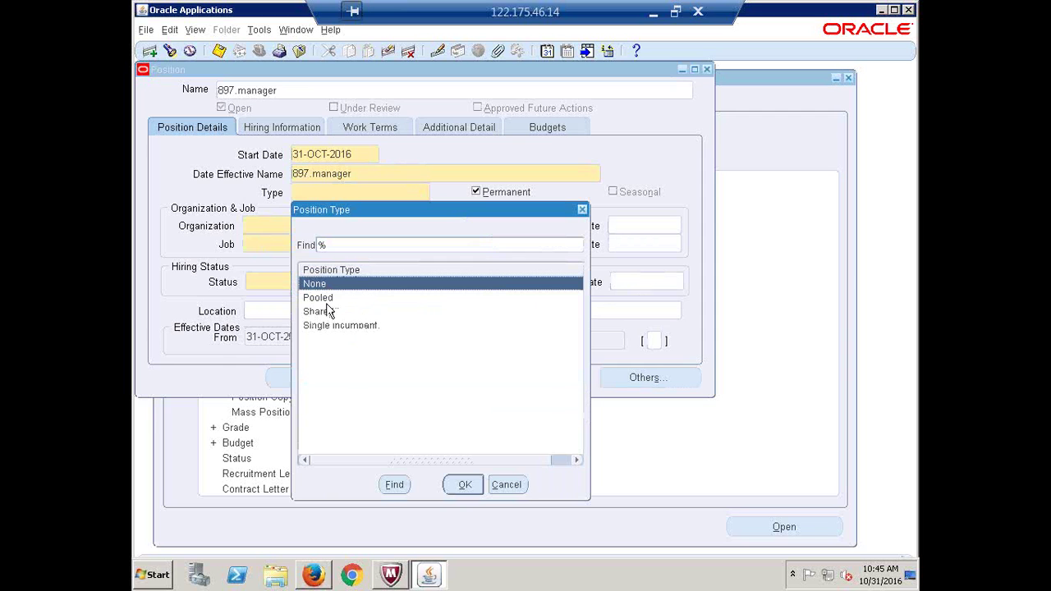
{"action": "left_click", "coordinate": [465, 485]}
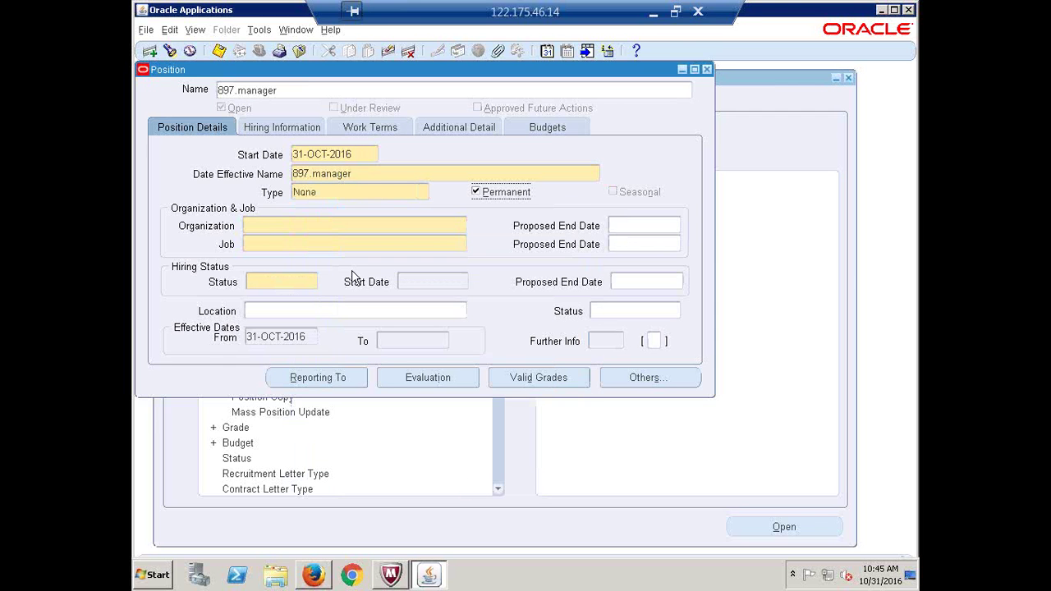
Step: Try to look up the position's organization, and close the Position form without saving the entry
{"action": "left_click", "coordinate": [334, 223]}
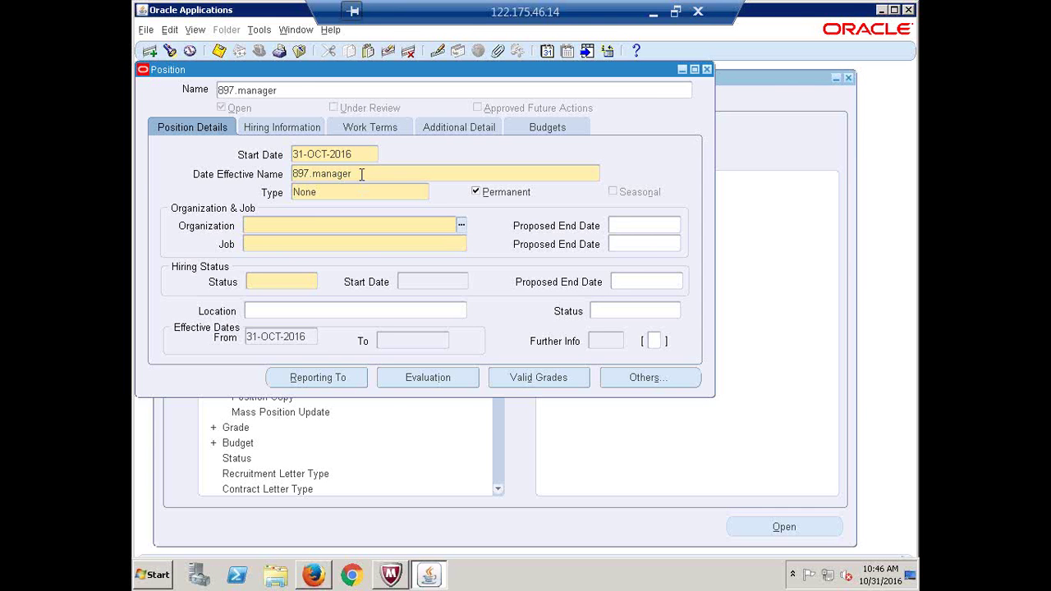
{"action": "left_click", "coordinate": [377, 230]}
{"action": "type", "text": "%"}
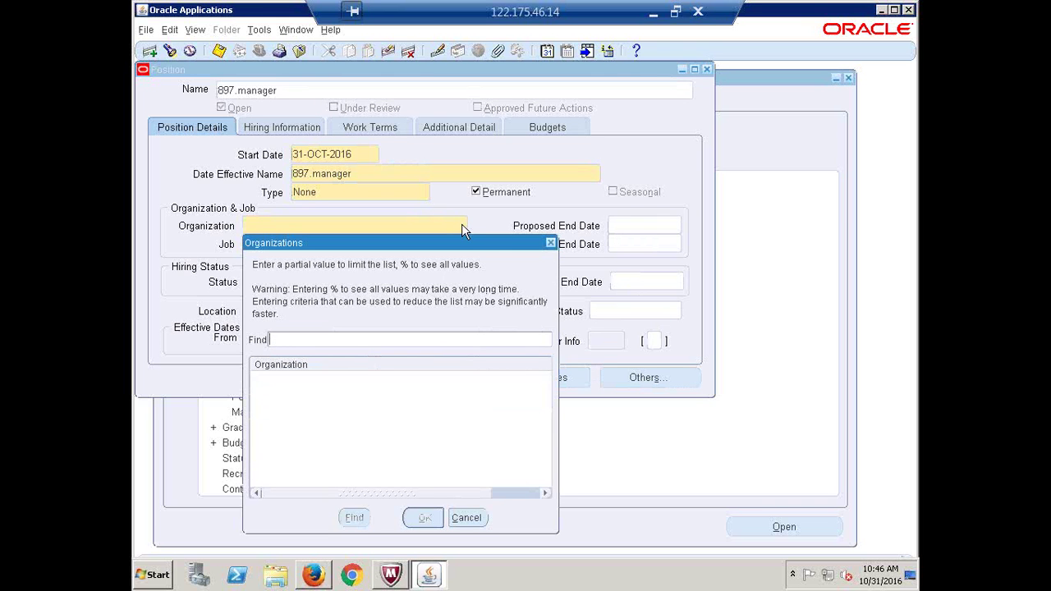
{"action": "left_click", "coordinate": [550, 243]}
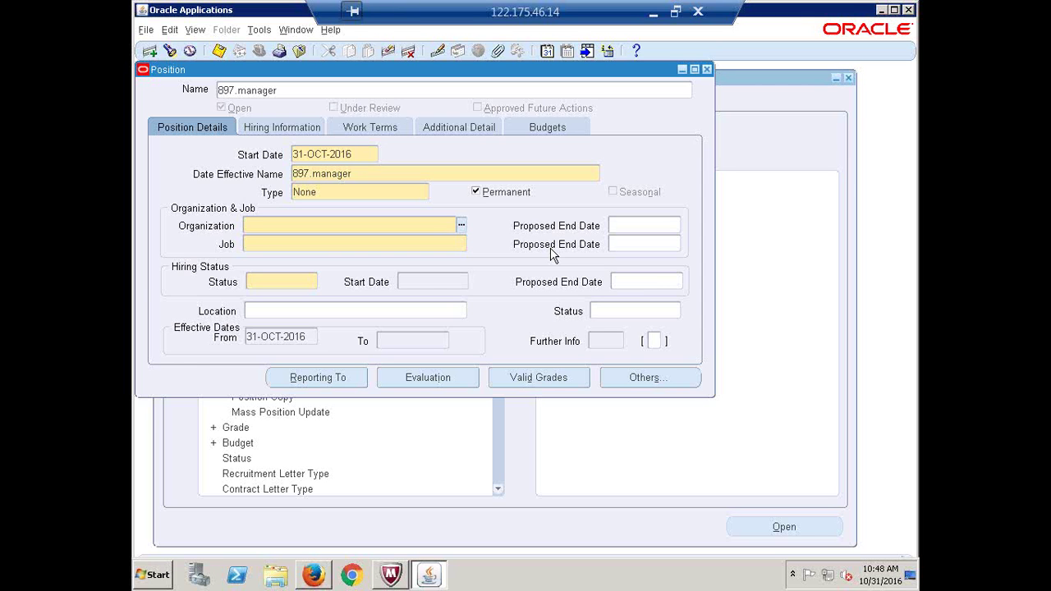
{"action": "left_click", "coordinate": [708, 69]}
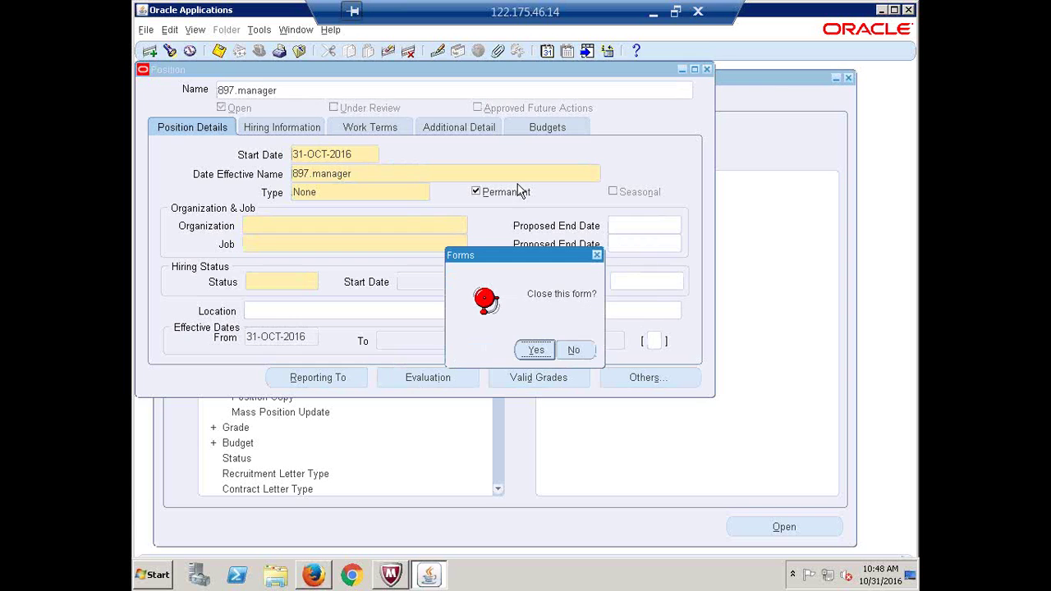
{"action": "left_click", "coordinate": [535, 351]}
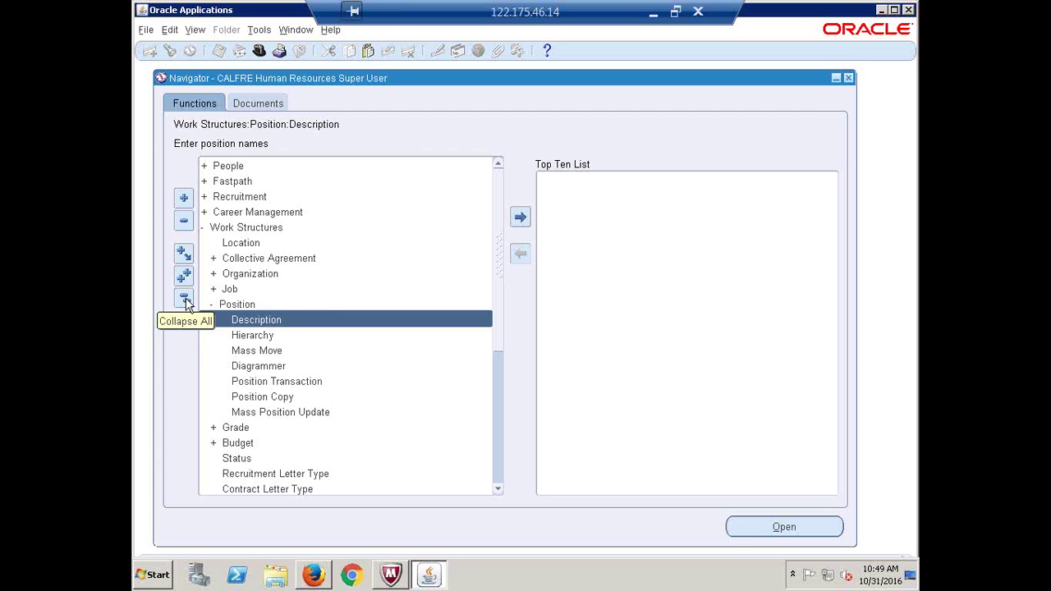
Step: Open the organization description form under Work Structures
{"action": "left_click", "coordinate": [184, 299]}
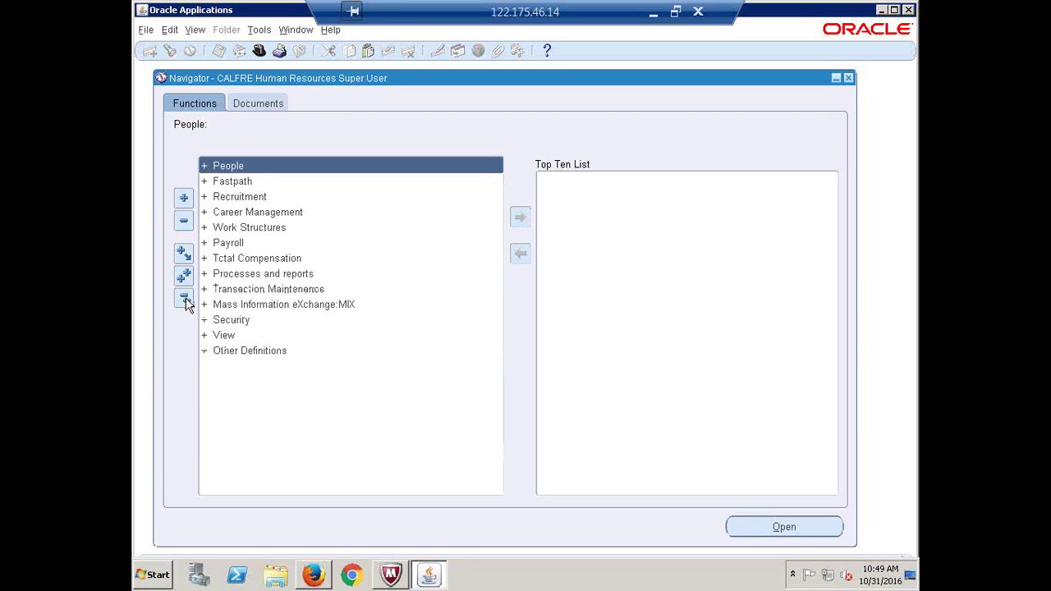
{"action": "left_click", "coordinate": [251, 229]}
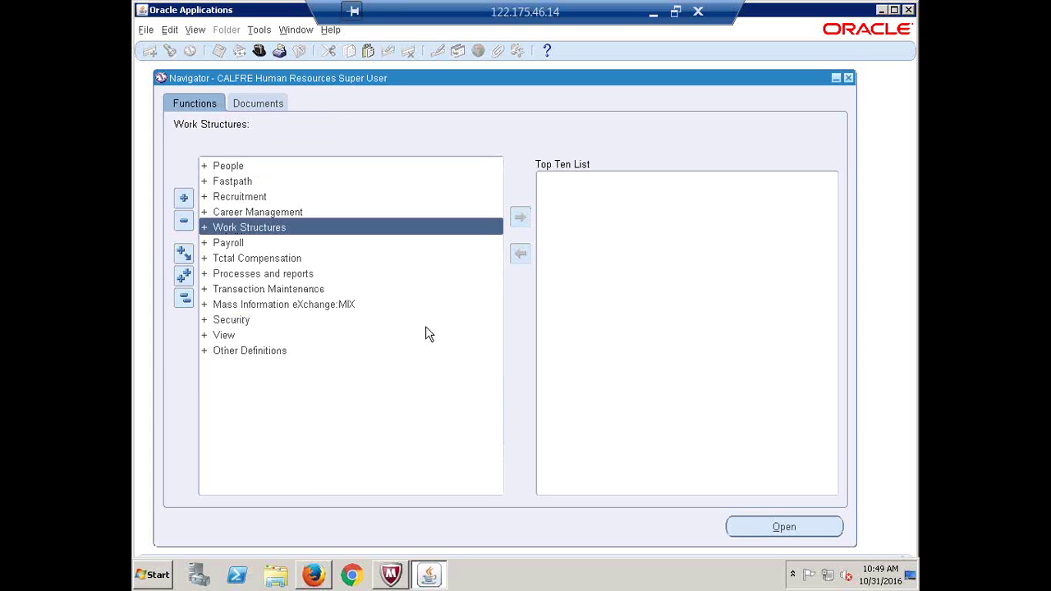
{"action": "key", "text": "Return"}
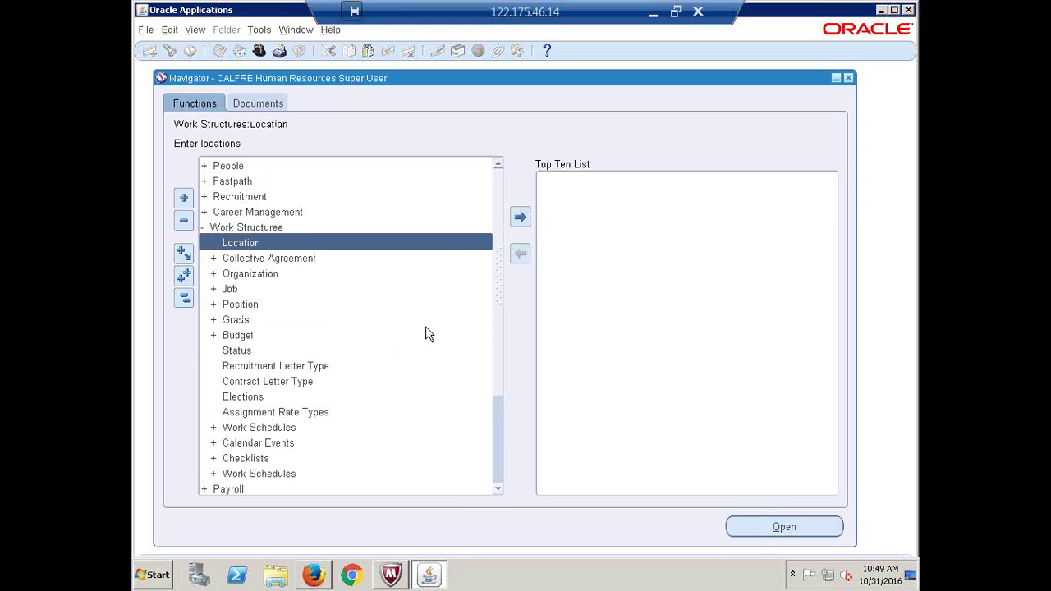
{"action": "key", "text": "Down"}
{"action": "key", "text": "Down"}
{"action": "key", "text": "Return"}
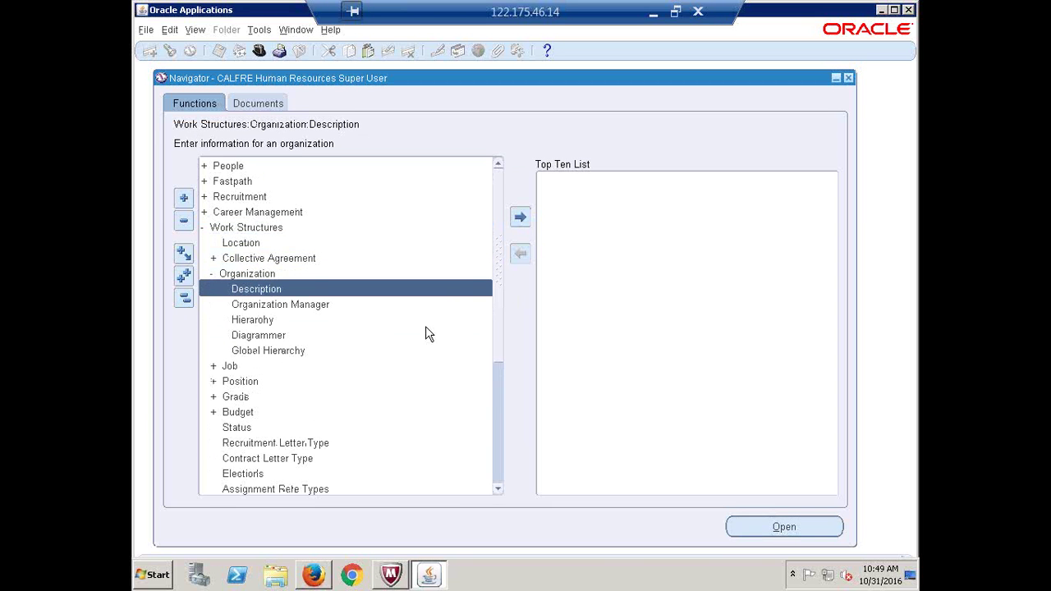
{"action": "key", "text": "Return"}
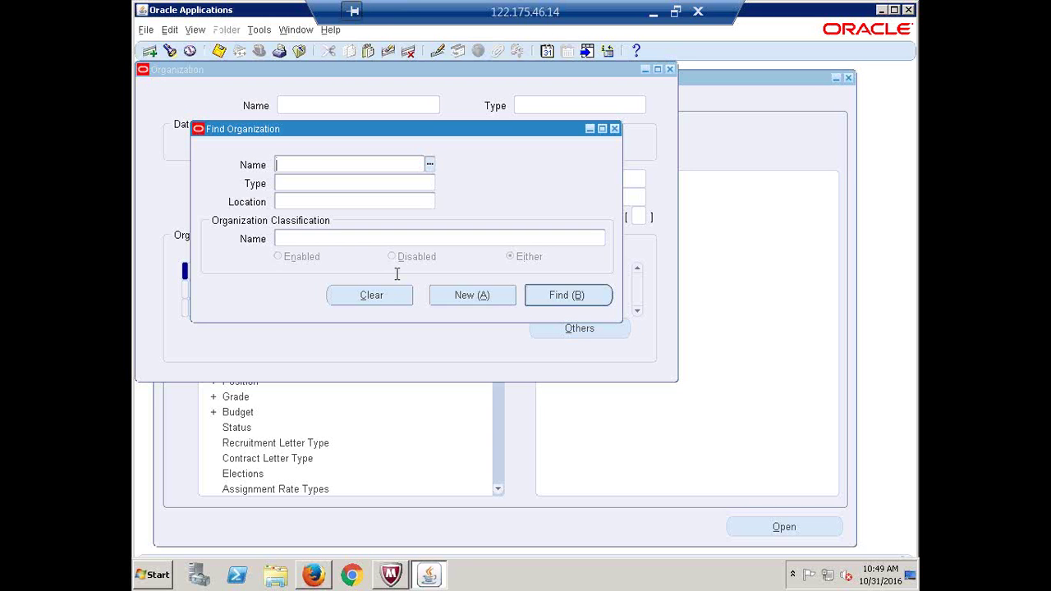
Step: Find the organizations starting with calfre and load the CALFRE India Business Group
{"action": "type", "text": "calfre"}
{"action": "key", "text": "Tab"}
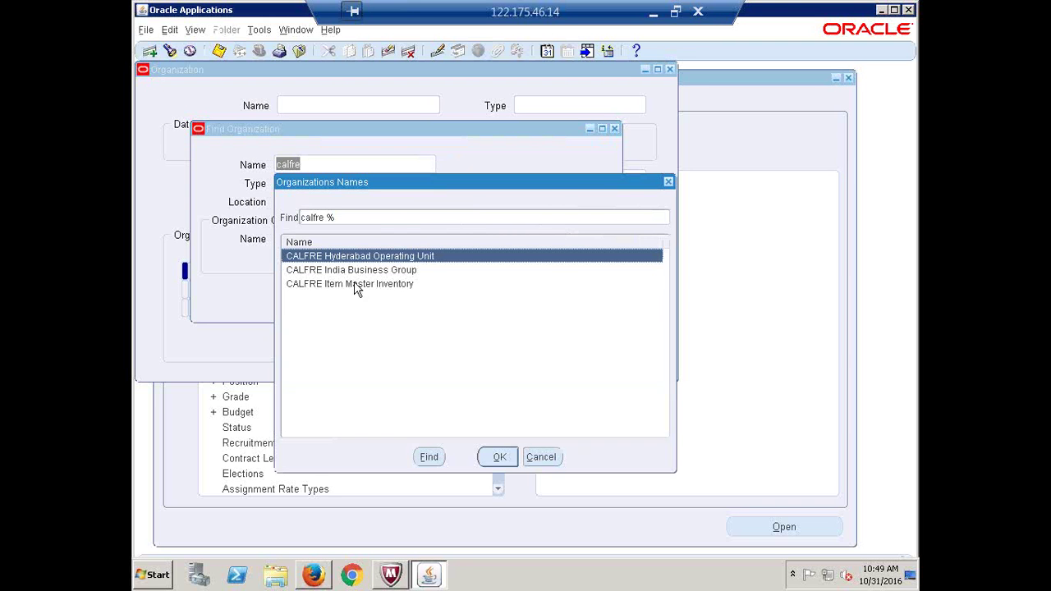
{"action": "left_click", "coordinate": [351, 273]}
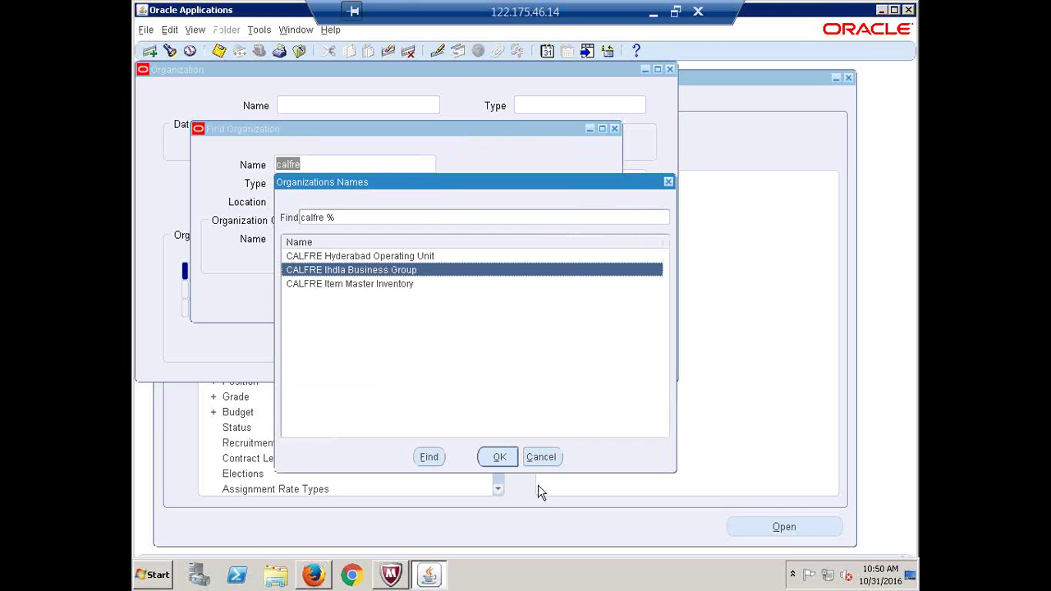
{"action": "left_click", "coordinate": [498, 460]}
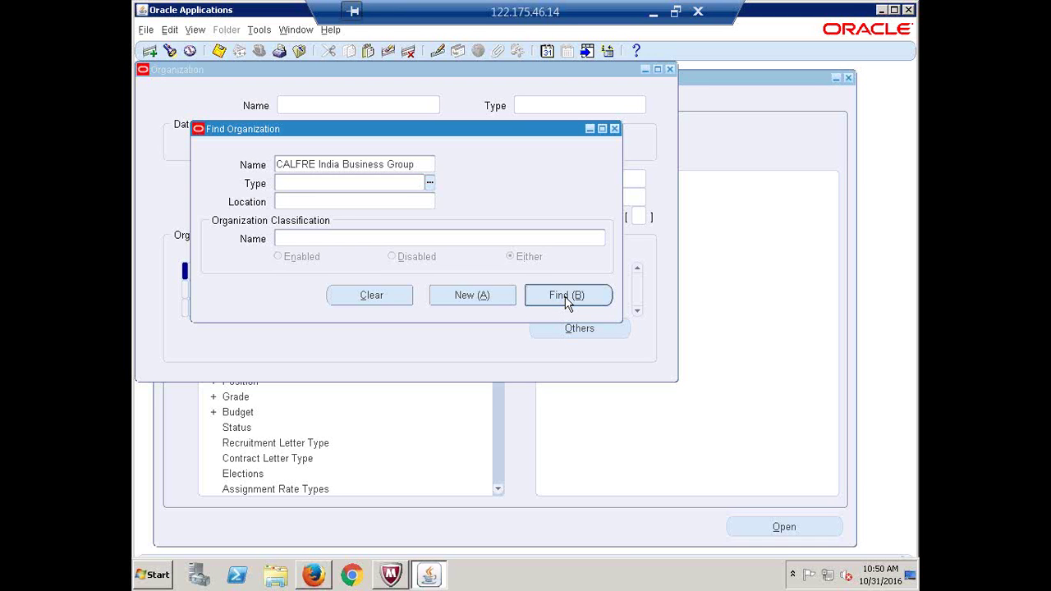
{"action": "left_click", "coordinate": [566, 297]}
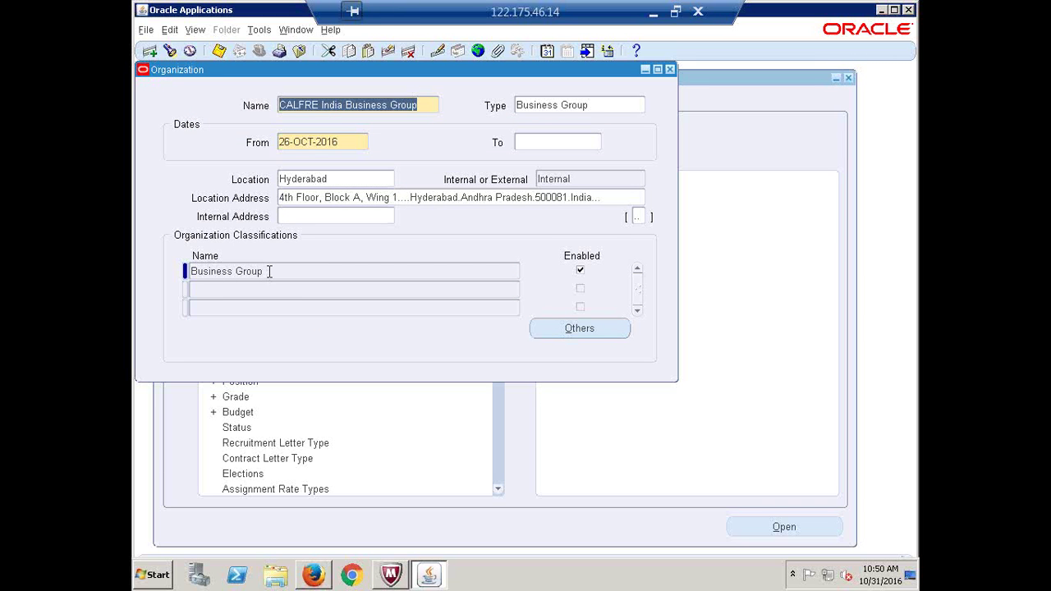
Step: Add the HR Organization classification to the business group, enable it, save the record and close the form
{"action": "left_click", "coordinate": [252, 292]}
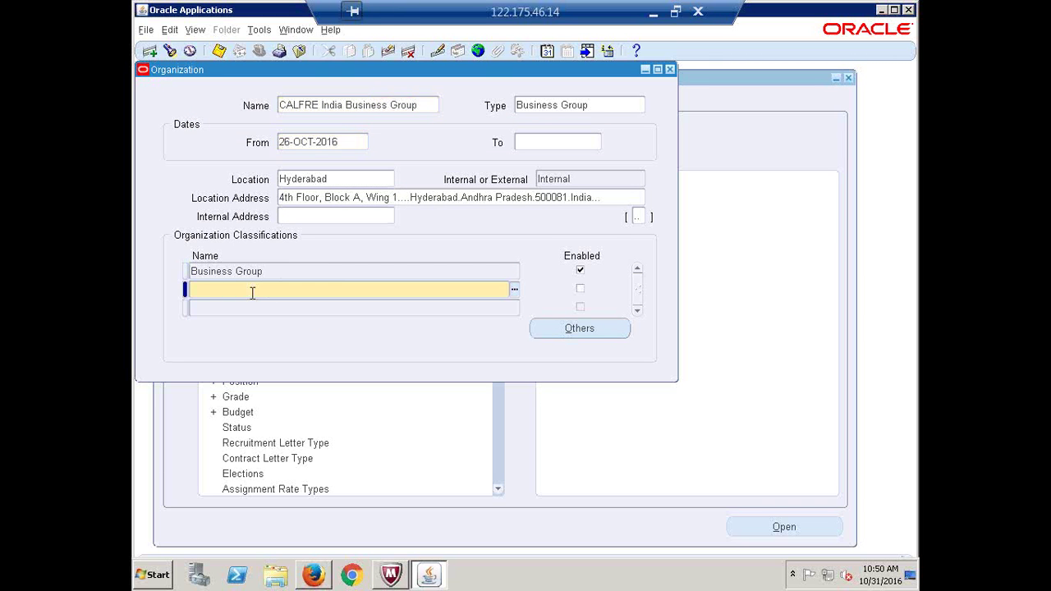
{"action": "type", "text": "HR Organization"}
{"action": "left_click", "coordinate": [580, 288]}
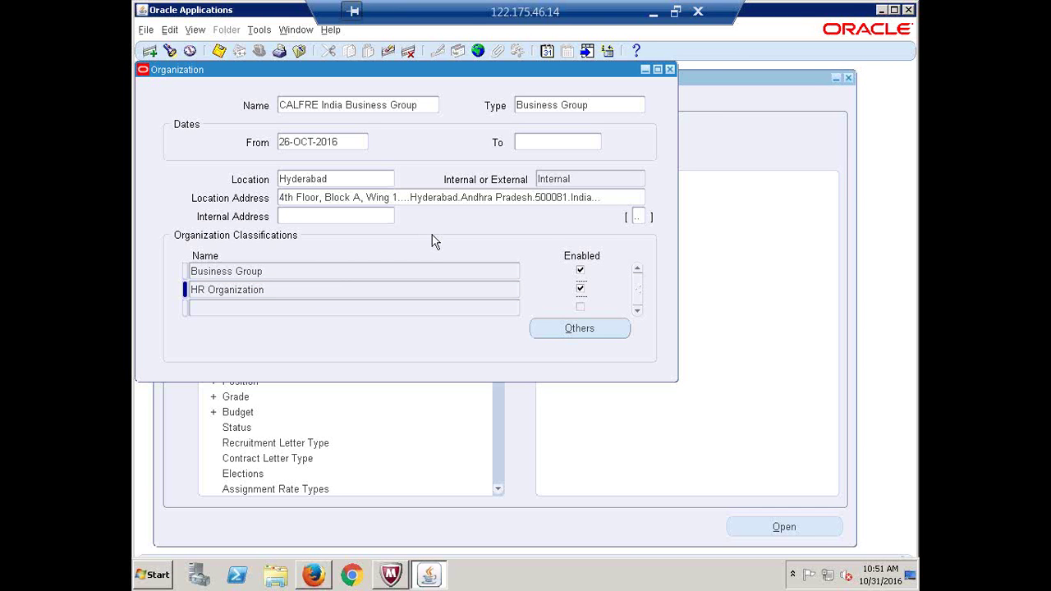
{"action": "left_click", "coordinate": [219, 51]}
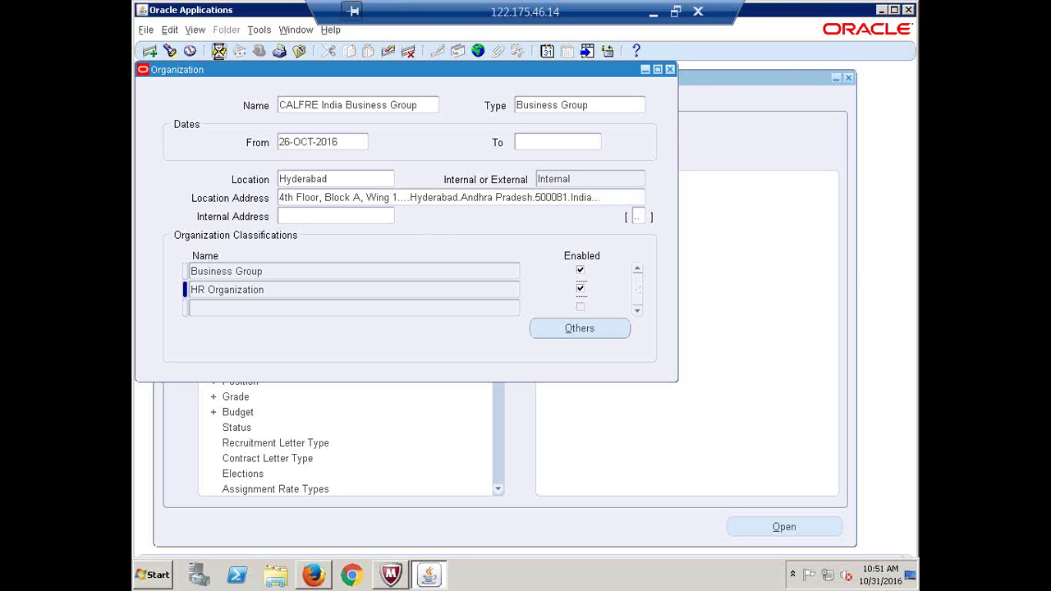
{"action": "left_click", "coordinate": [670, 70]}
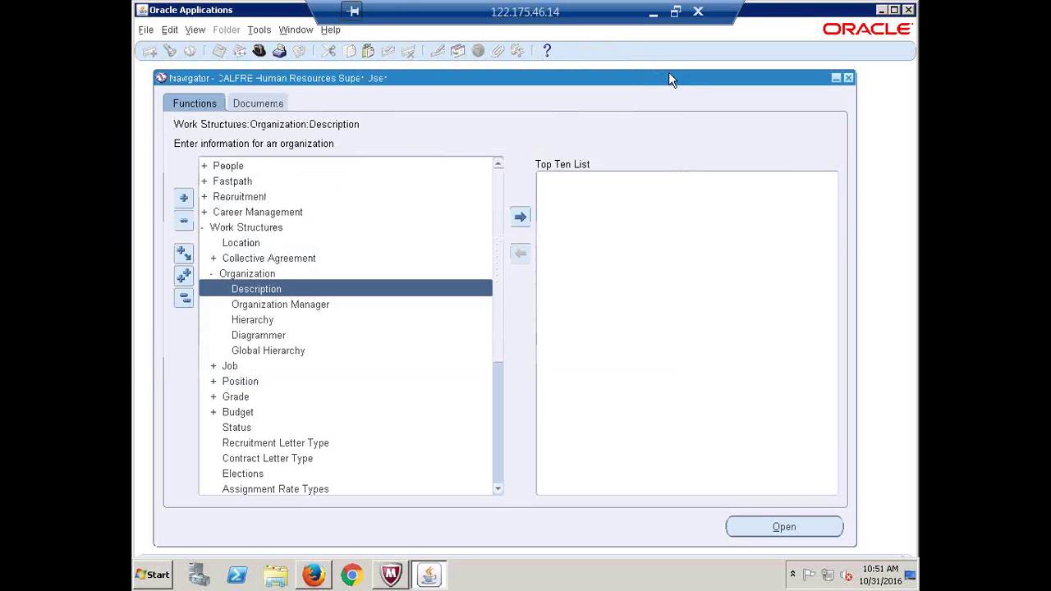
Step: Reopen the position description form under Work Structures and start a new position record
{"action": "left_click", "coordinate": [184, 304]}
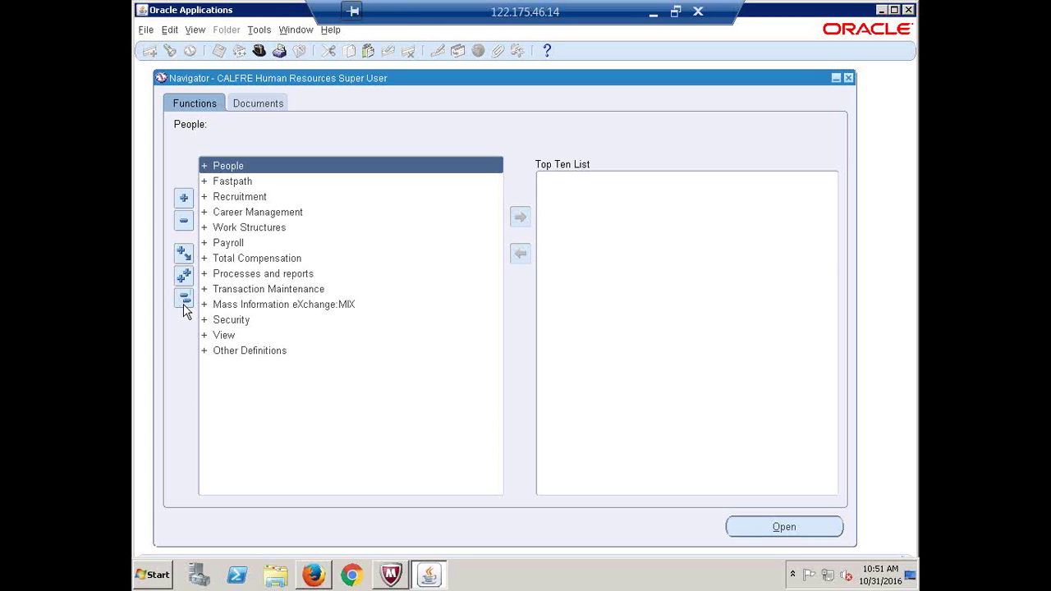
{"action": "left_click", "coordinate": [243, 229]}
{"action": "double_click", "coordinate": [242, 229]}
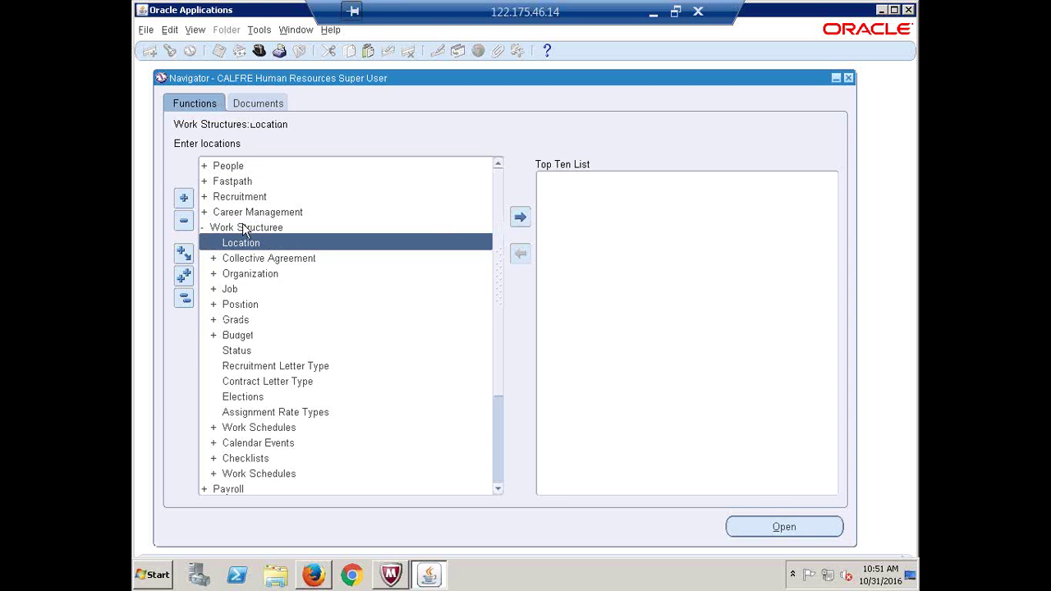
{"action": "double_click", "coordinate": [253, 305]}
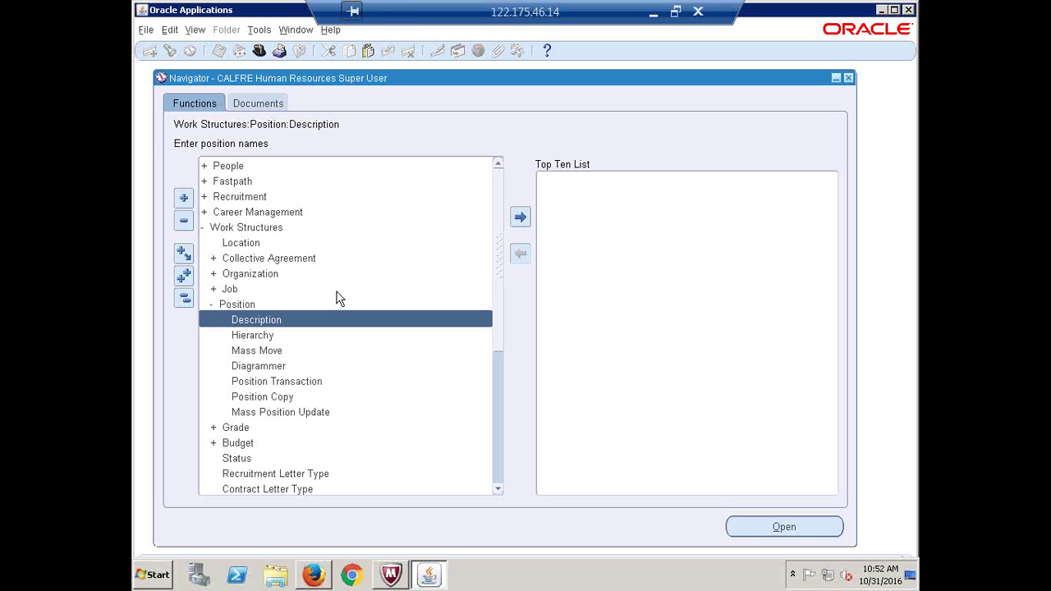
{"action": "key", "text": "Return"}
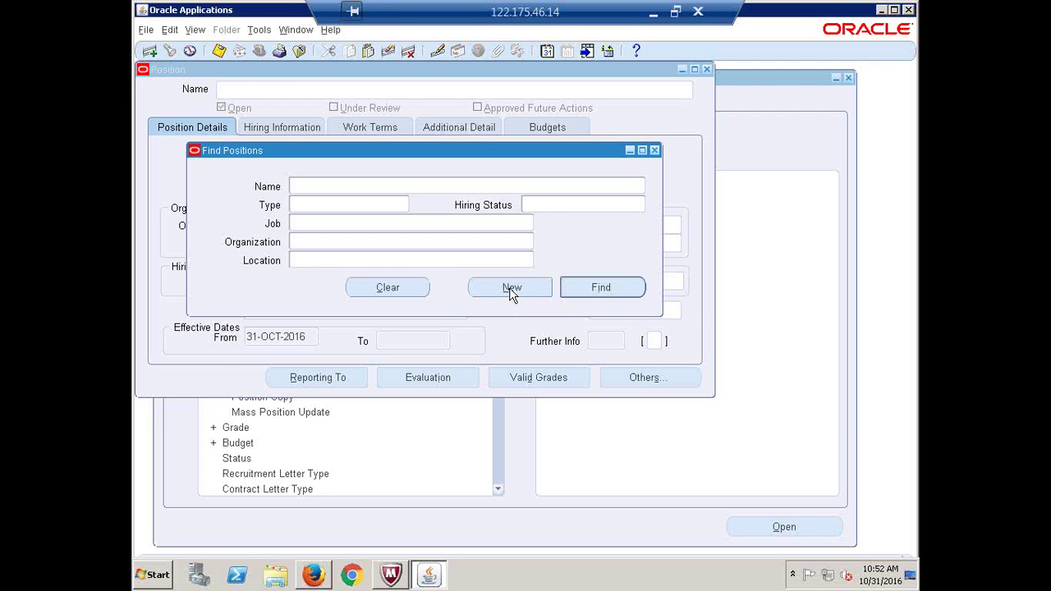
{"action": "left_click", "coordinate": [510, 289]}
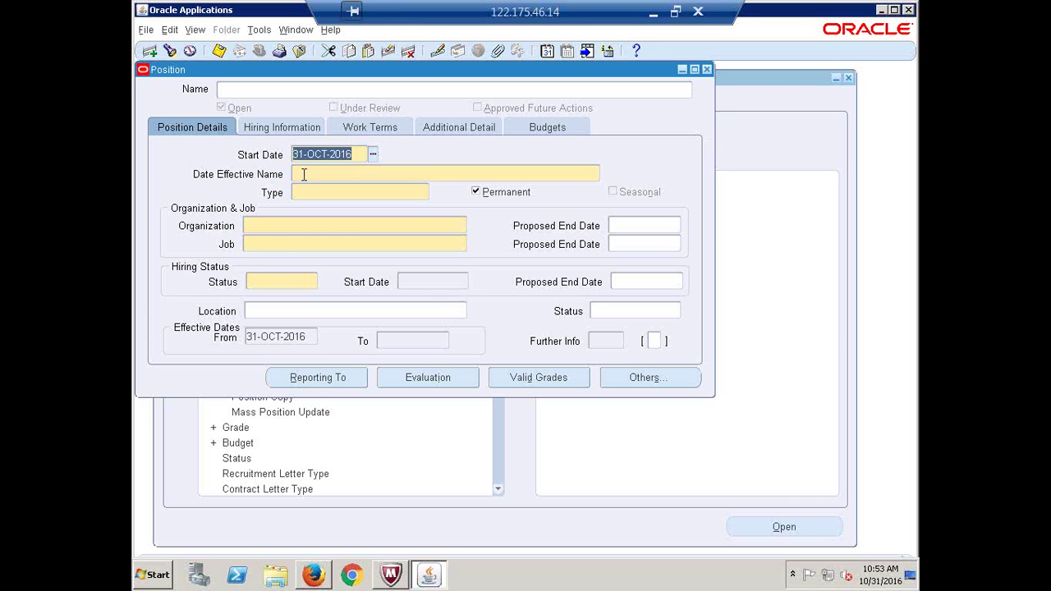
Step: Name the new position with position number C2222 and position name Purchasing Manager
{"action": "left_click", "coordinate": [303, 174]}
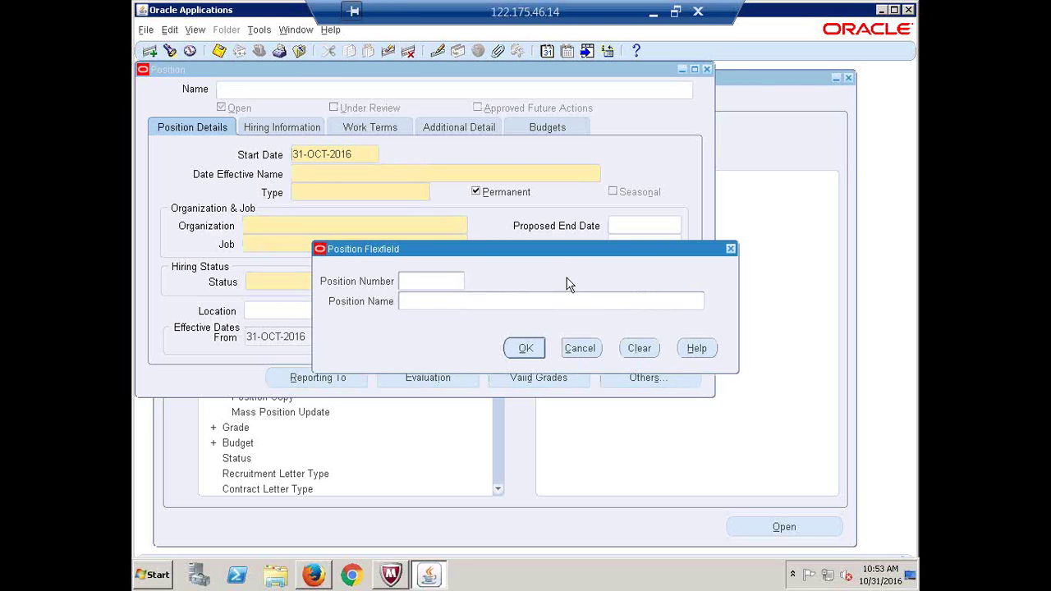
{"action": "type", "text": "C2222"}
{"action": "key", "text": "Tab"}
{"action": "type", "text": "M"}
{"action": "key", "text": "BackSpace"}
{"action": "type", "text": "Purchasing Manager"}
{"action": "left_click", "coordinate": [523, 349]}
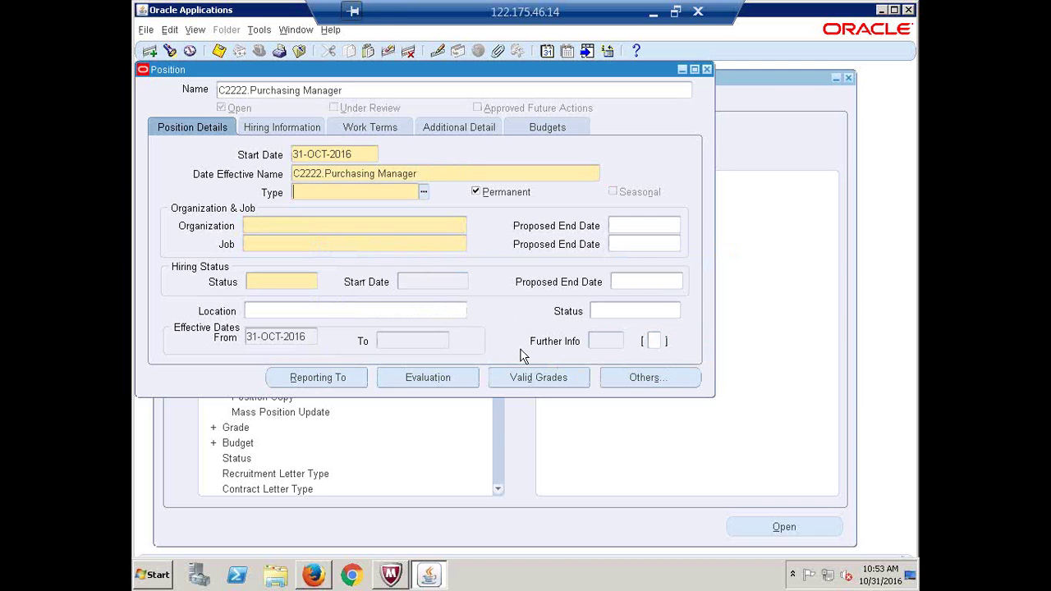
Step: Set the position type to None and keep the position number and name as entered
{"action": "left_click", "coordinate": [424, 193]}
{"action": "left_click", "coordinate": [424, 193]}
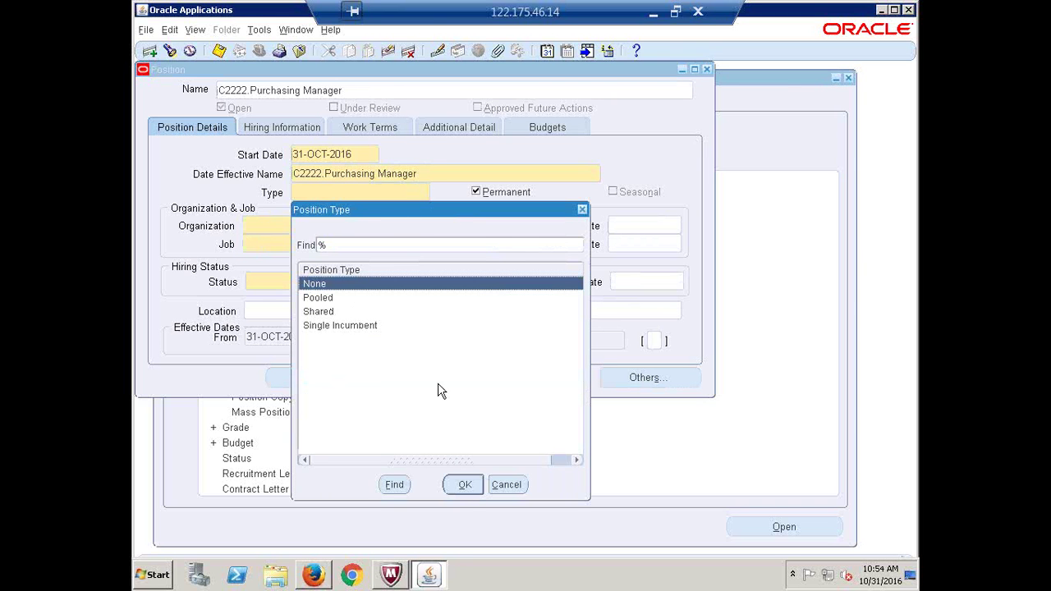
{"action": "left_click", "coordinate": [465, 484]}
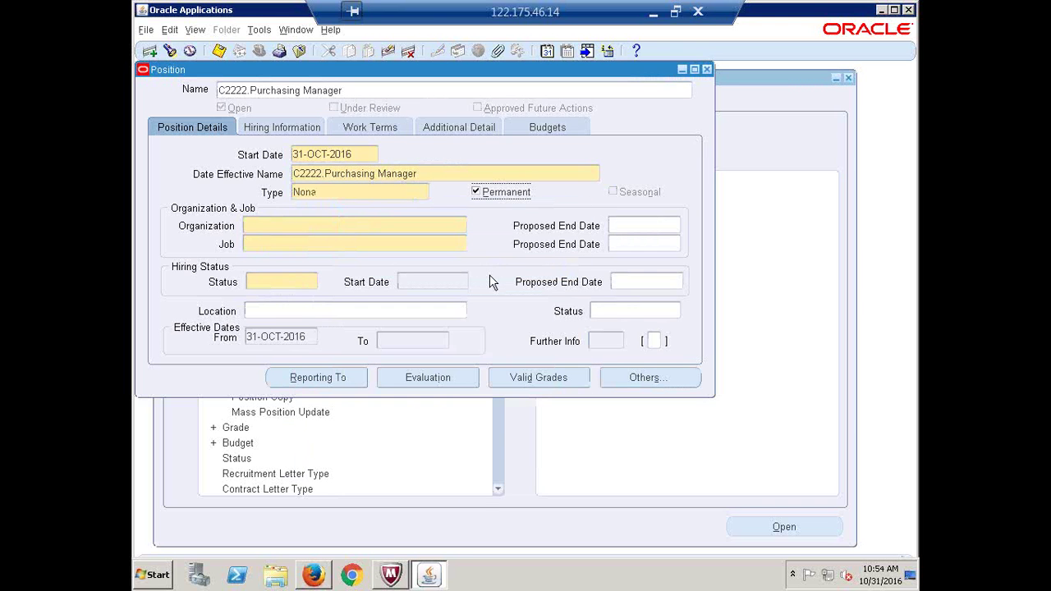
{"action": "left_click", "coordinate": [506, 174]}
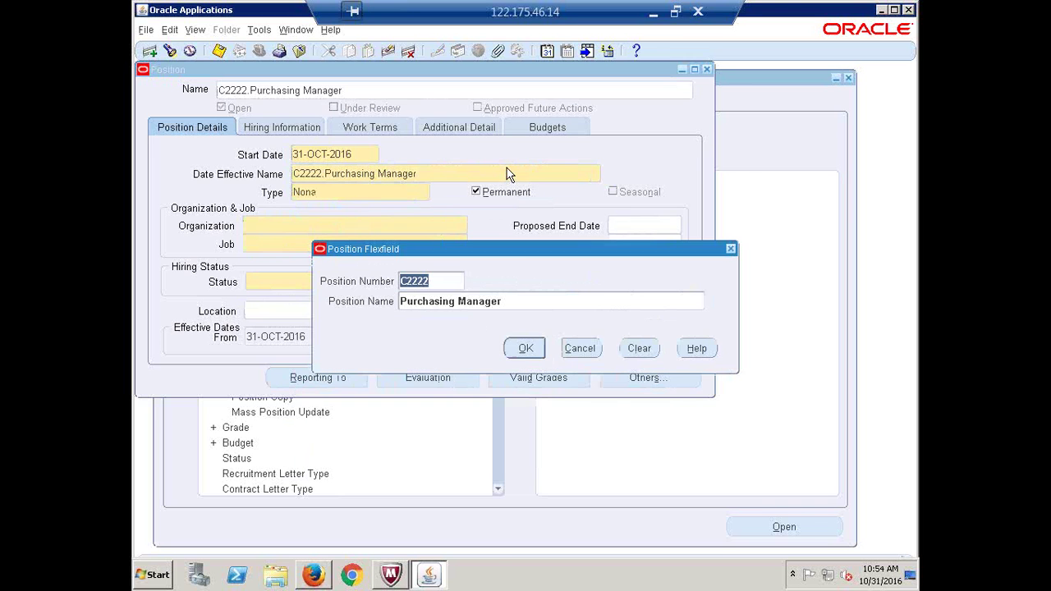
{"action": "left_click", "coordinate": [526, 348]}
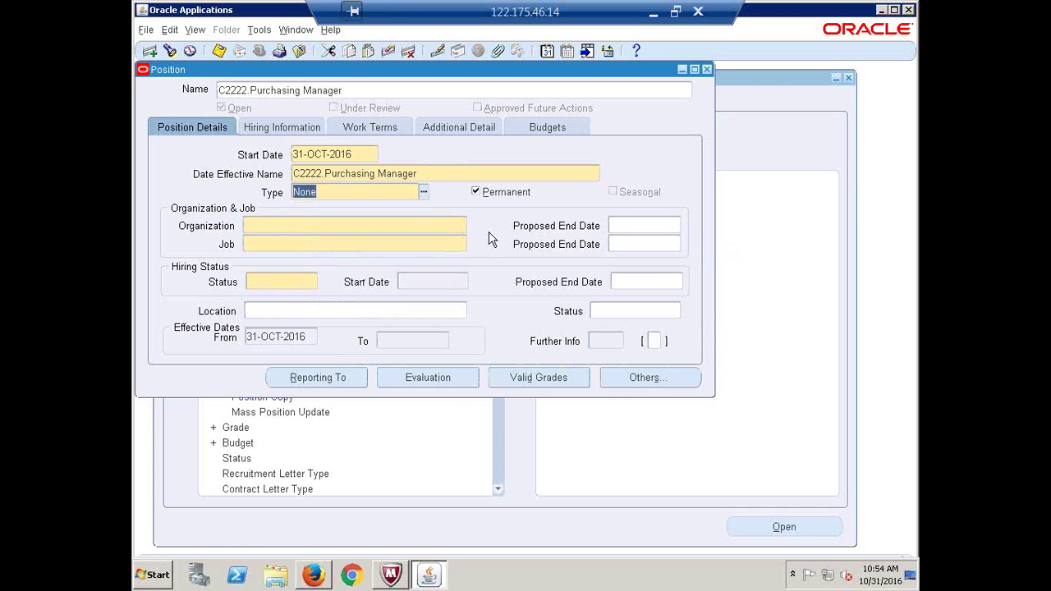
{"action": "left_click", "coordinate": [369, 195]}
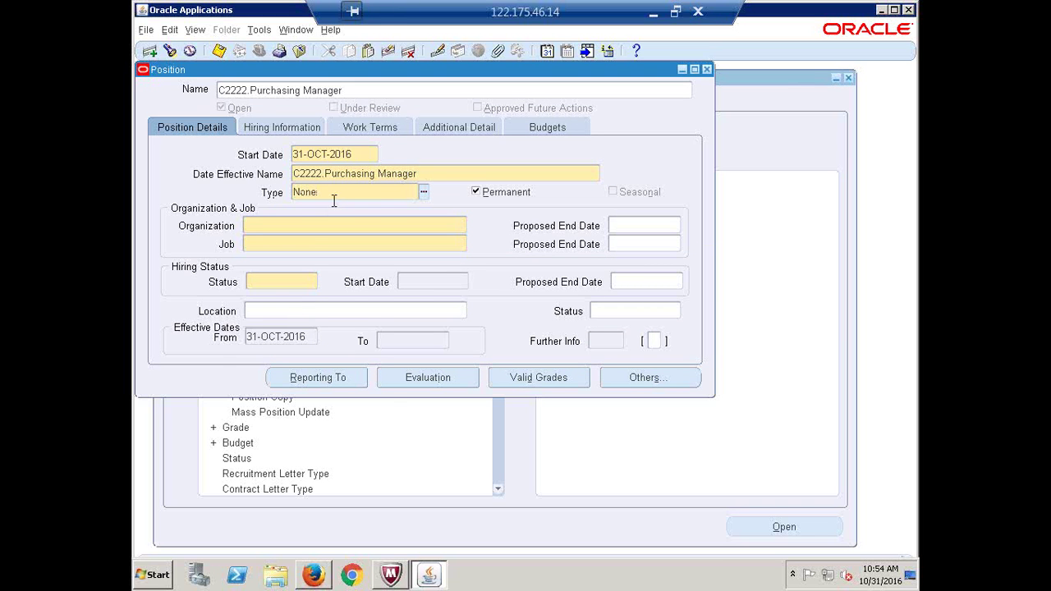
Step: Assign the position to the CALFRE India Business Group organization and the C1111.Buyer job
{"action": "left_click", "coordinate": [293, 226]}
{"action": "type", "text": "calfre"}
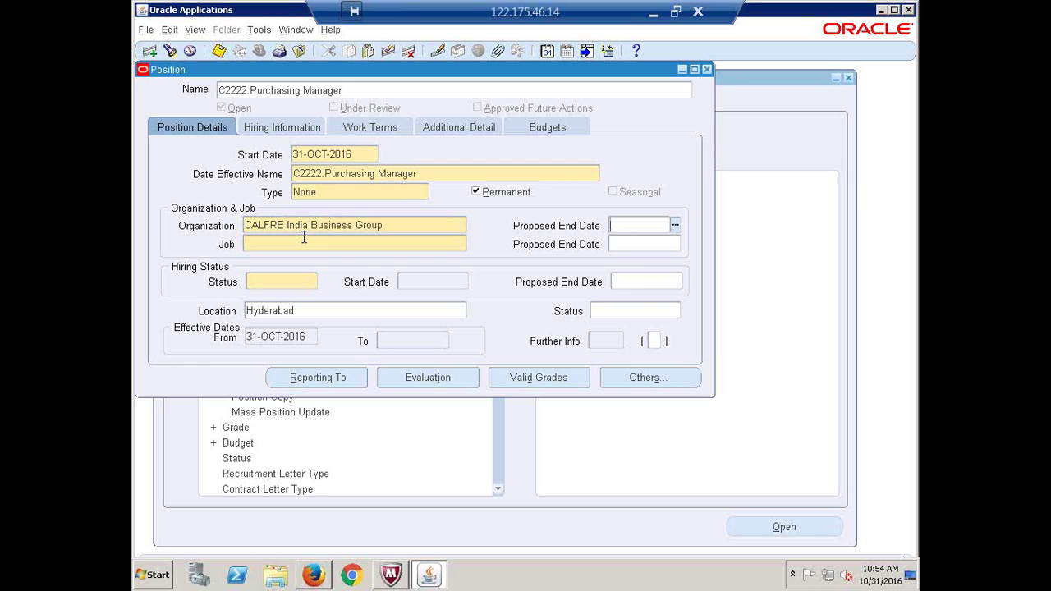
{"action": "left_click", "coordinate": [281, 244]}
{"action": "type", "text": "C1111"}
{"action": "key", "text": "Tab"}
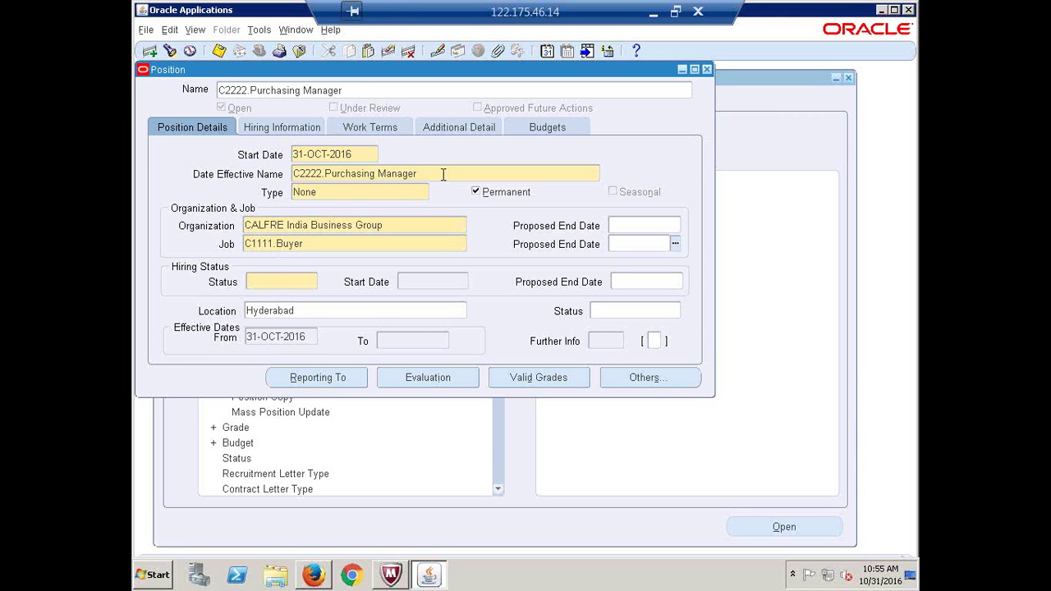
Step: Set the position's hiring status to Active, then save the record and close the form
{"action": "left_click", "coordinate": [278, 284]}
{"action": "type", "text": "AC"}
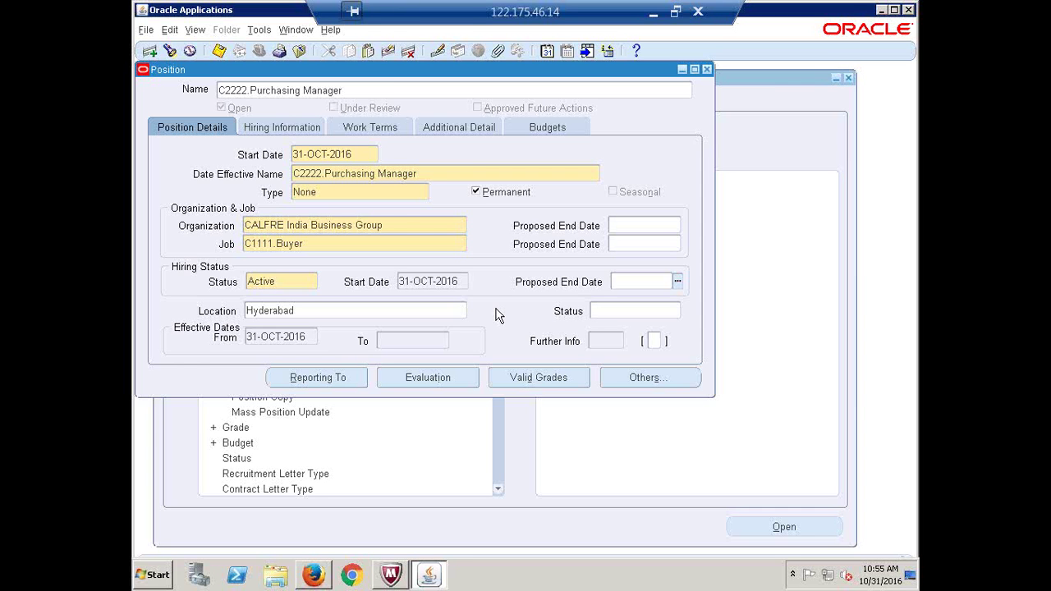
{"action": "left_click", "coordinate": [405, 227]}
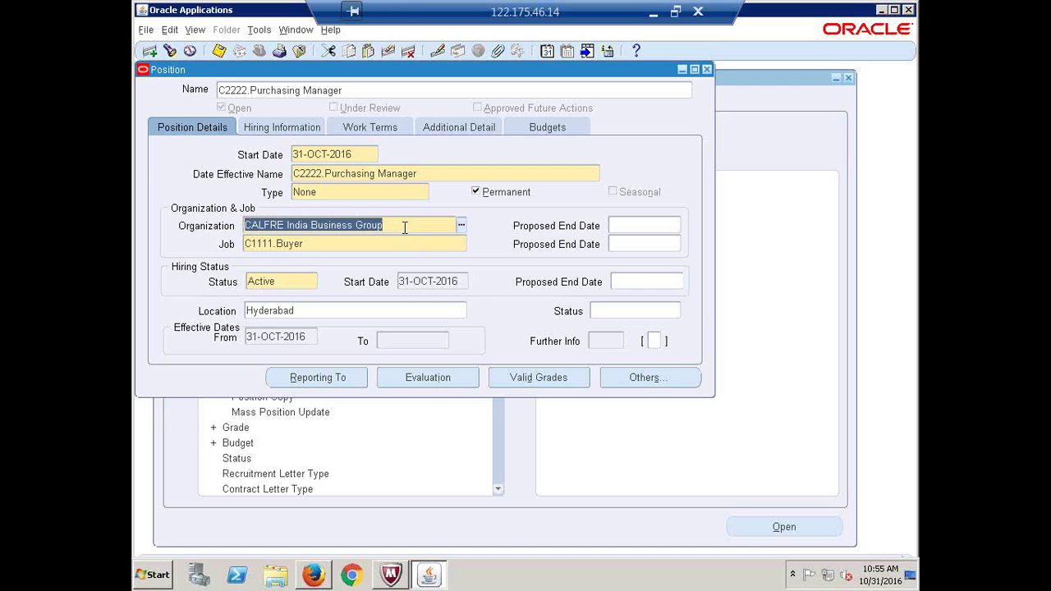
{"action": "left_click", "coordinate": [296, 312]}
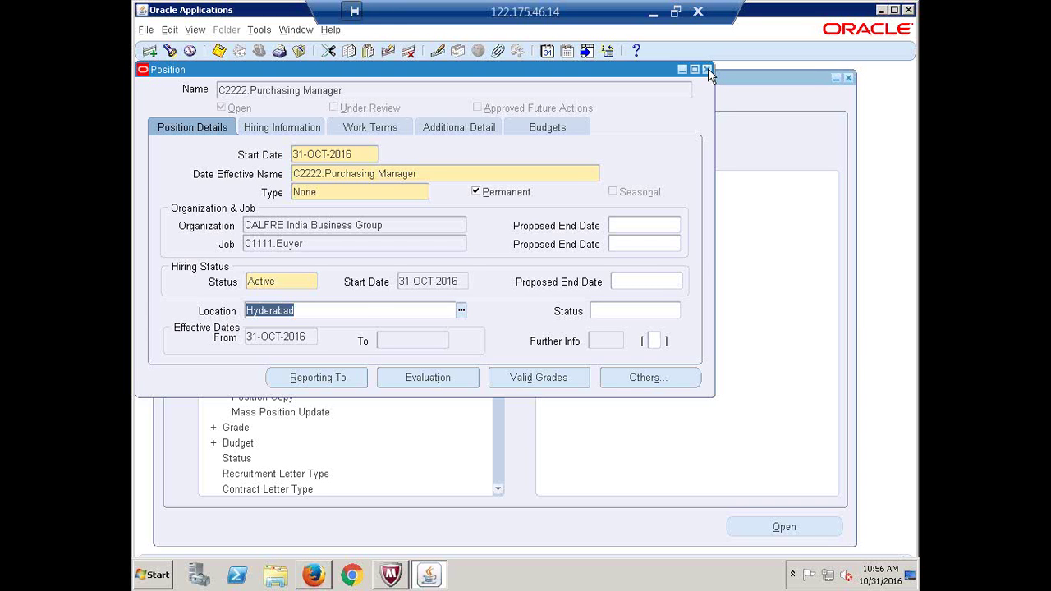
{"action": "left_click", "coordinate": [708, 69]}
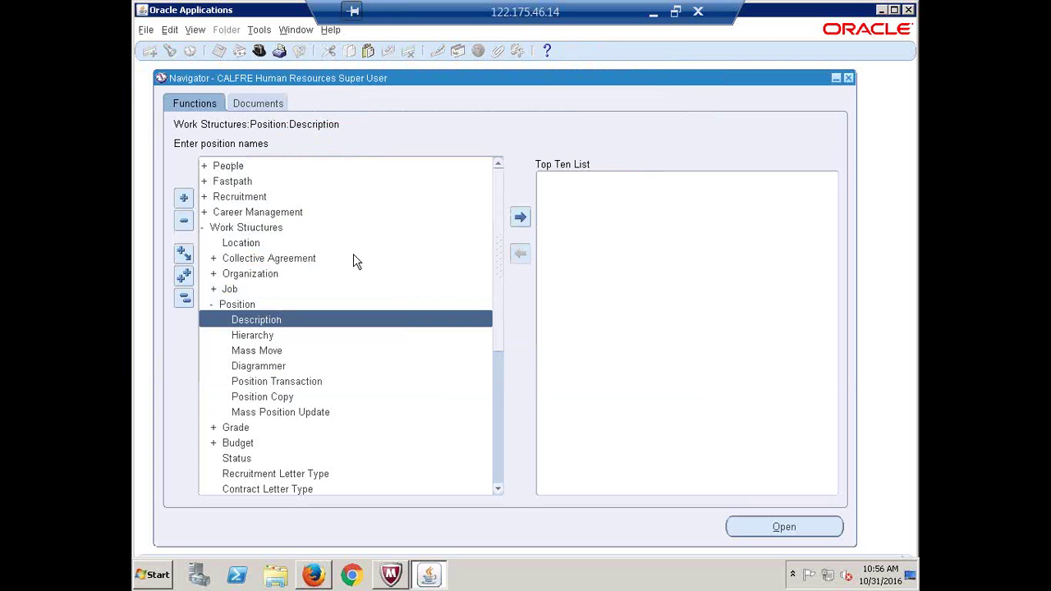
Step: Collapse all expanded functions in the navigator
{"action": "left_click", "coordinate": [182, 299]}
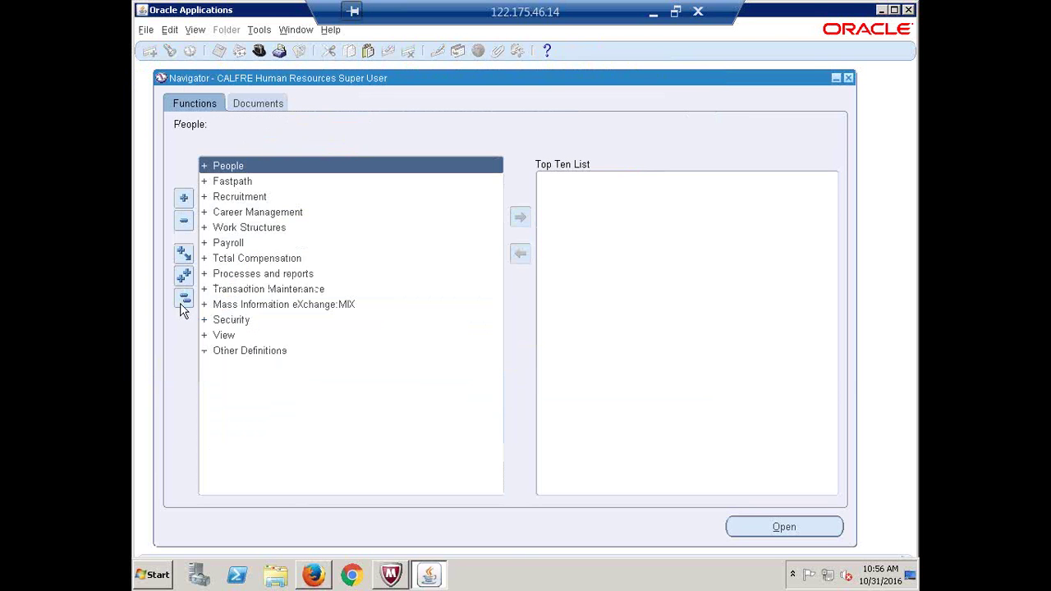
{"action": "left_click", "coordinate": [808, 5]}
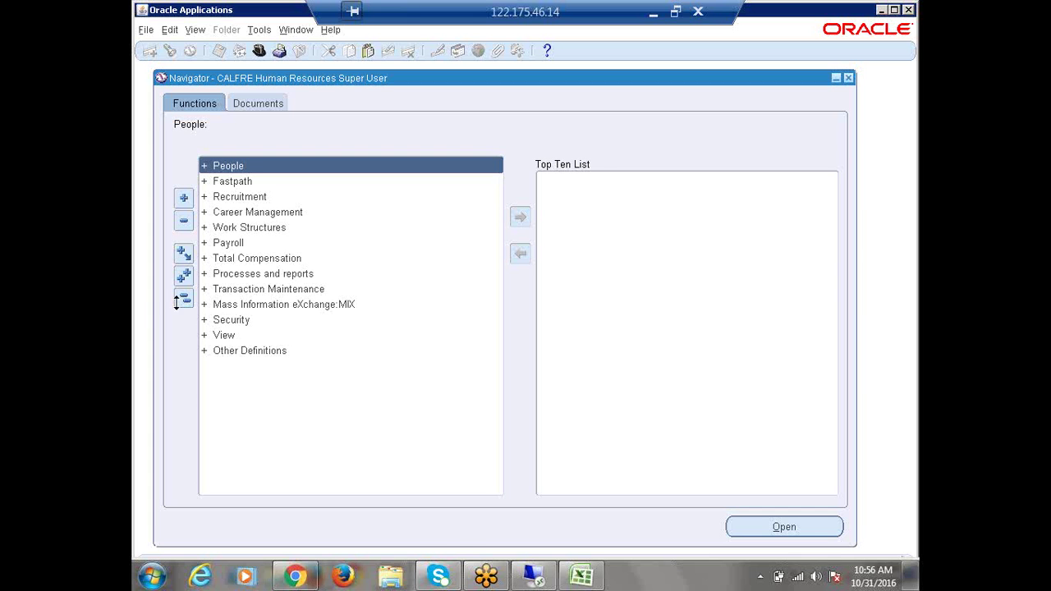
{"action": "left_click", "coordinate": [184, 299]}
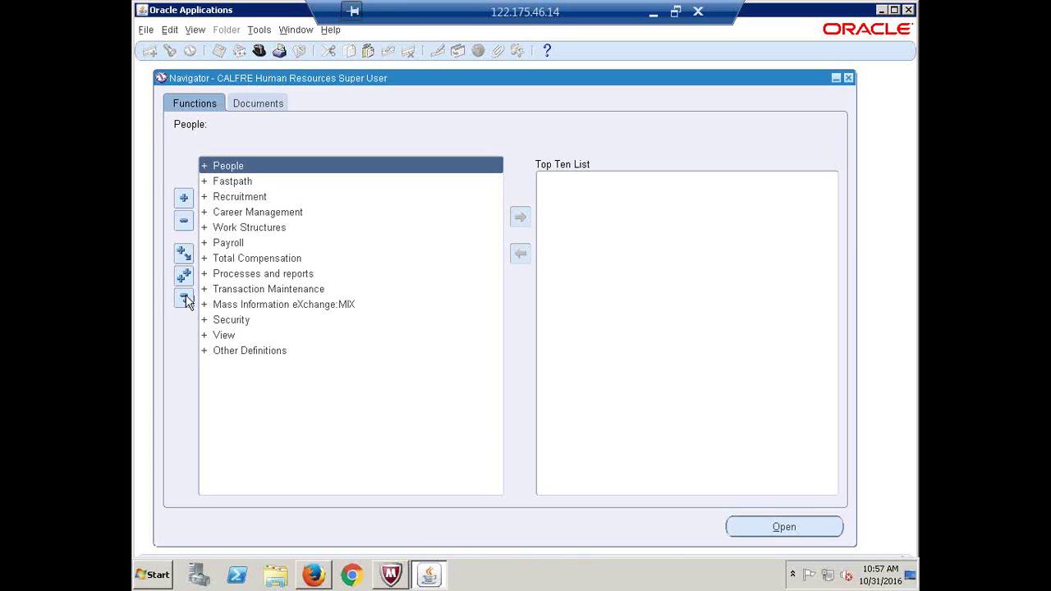
{"action": "left_click", "coordinate": [186, 300]}
{"action": "left_click", "coordinate": [186, 301]}
{"action": "left_click", "coordinate": [185, 301]}
{"action": "left_click", "coordinate": [185, 300]}
Step: Open the Enter and Maintain form under People and start a new person record
{"action": "double_click", "coordinate": [230, 168]}
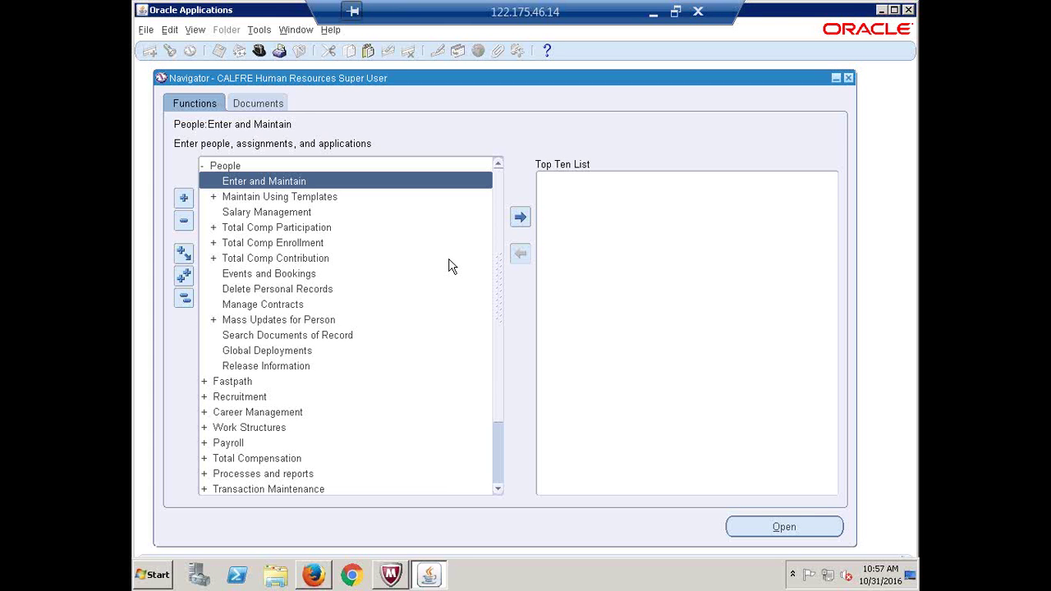
{"action": "double_click", "coordinate": [241, 182]}
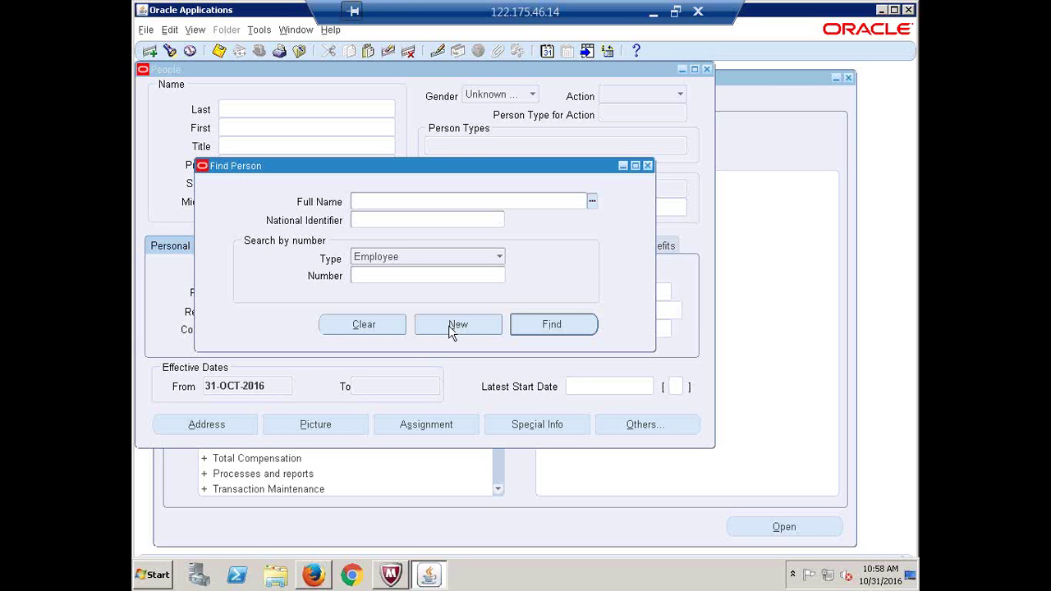
{"action": "left_click", "coordinate": [448, 325]}
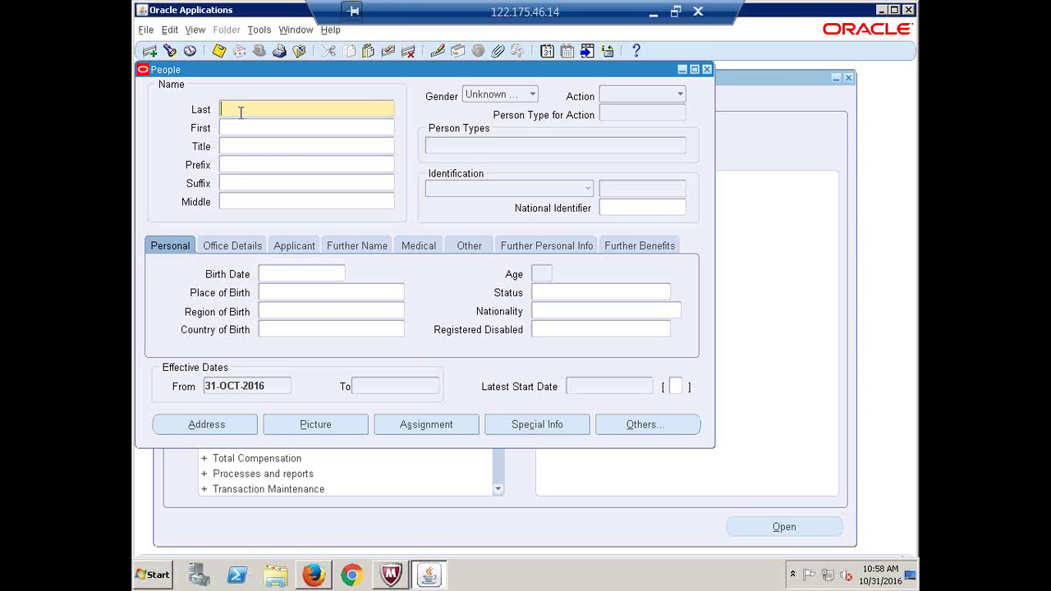
Step: Enter the person's last name, the title Mr. and the date of birth
{"action": "type", "text": "k"}
{"action": "key", "text": "BackSpace"}
{"action": "type", "text": "KOTI"}
{"action": "key", "text": "Tab"}
{"action": "key", "text": "Tab"}
{"action": "type", "text": "Mr."}
{"action": "key", "text": "Tab"}
{"action": "left_click", "coordinate": [289, 274]}
{"action": "type", "text": "1JAN"}
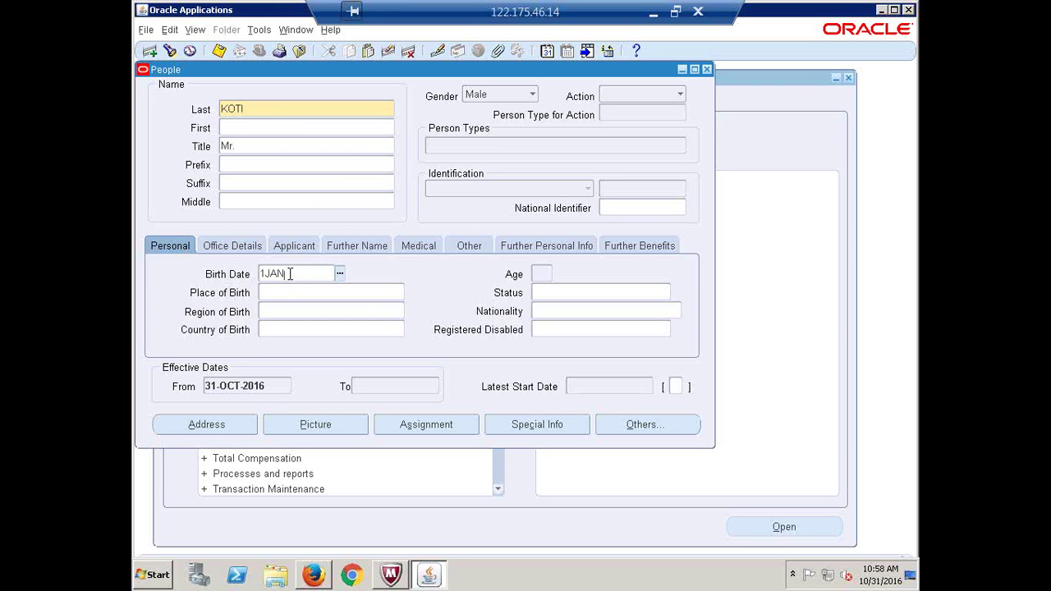
{"action": "type", "text": "1980"}
{"action": "key", "text": "Tab"}
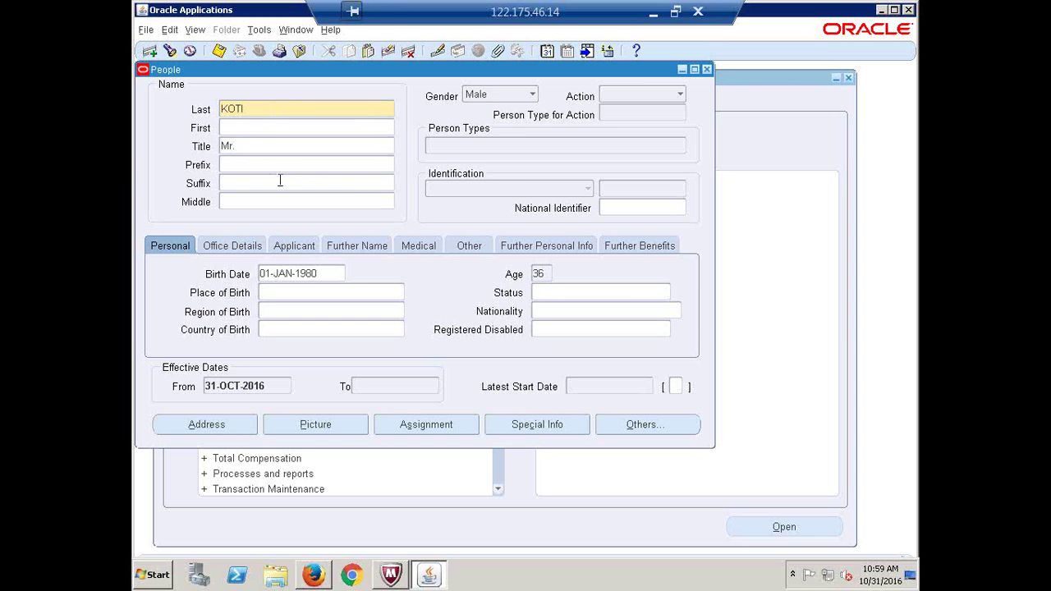
Step: Set the person's action to Create Employment
{"action": "left_click", "coordinate": [320, 274]}
{"action": "left_click", "coordinate": [546, 274]}
{"action": "left_click", "coordinate": [546, 275]}
{"action": "left_click", "coordinate": [680, 94]}
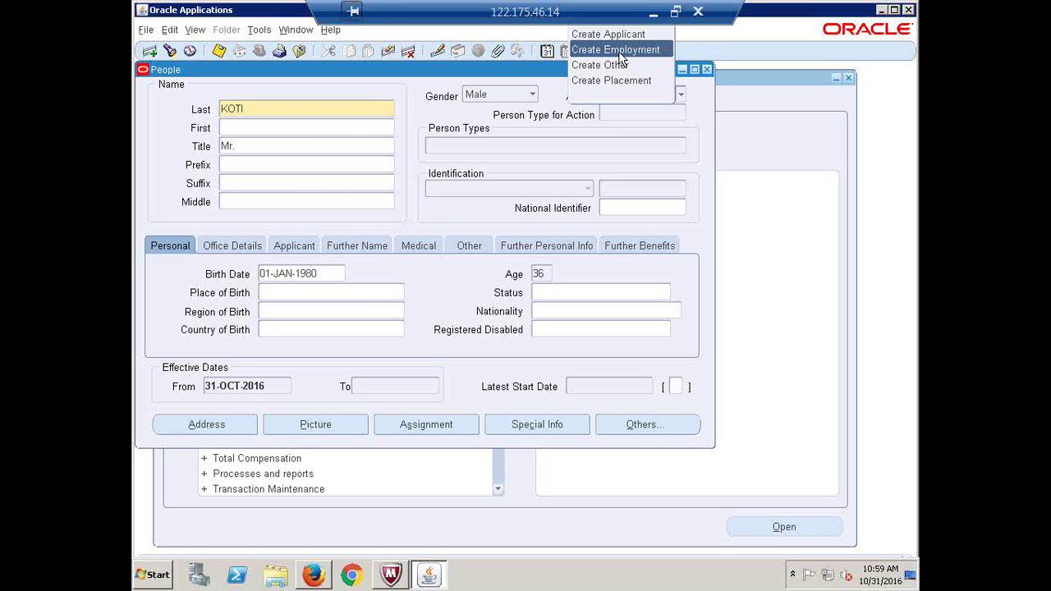
{"action": "left_click", "coordinate": [620, 51]}
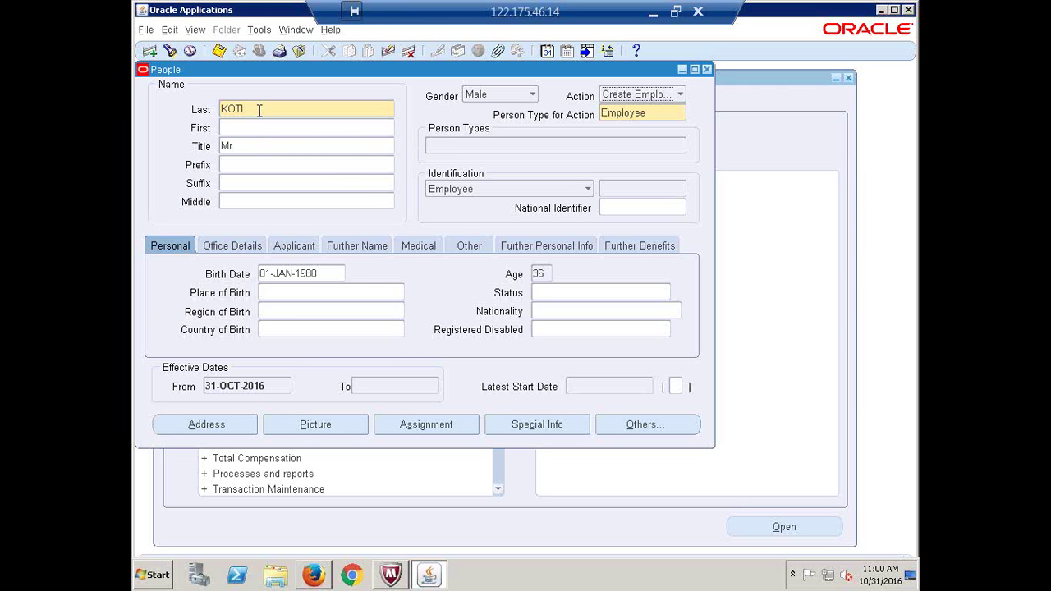
Step: Save the new employee record, check its last name and employee number, and close the form
{"action": "left_click", "coordinate": [628, 192]}
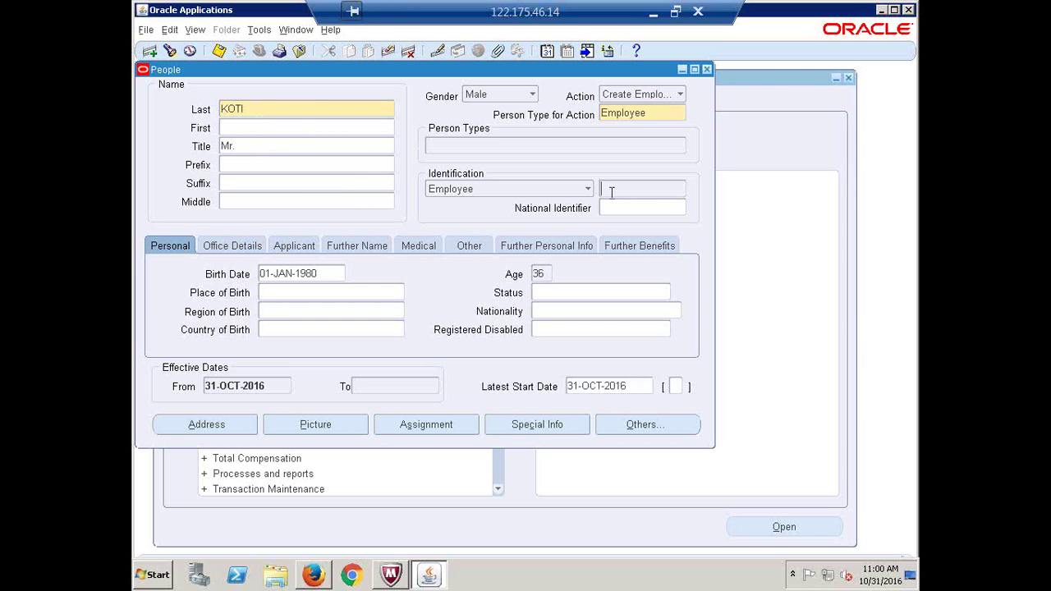
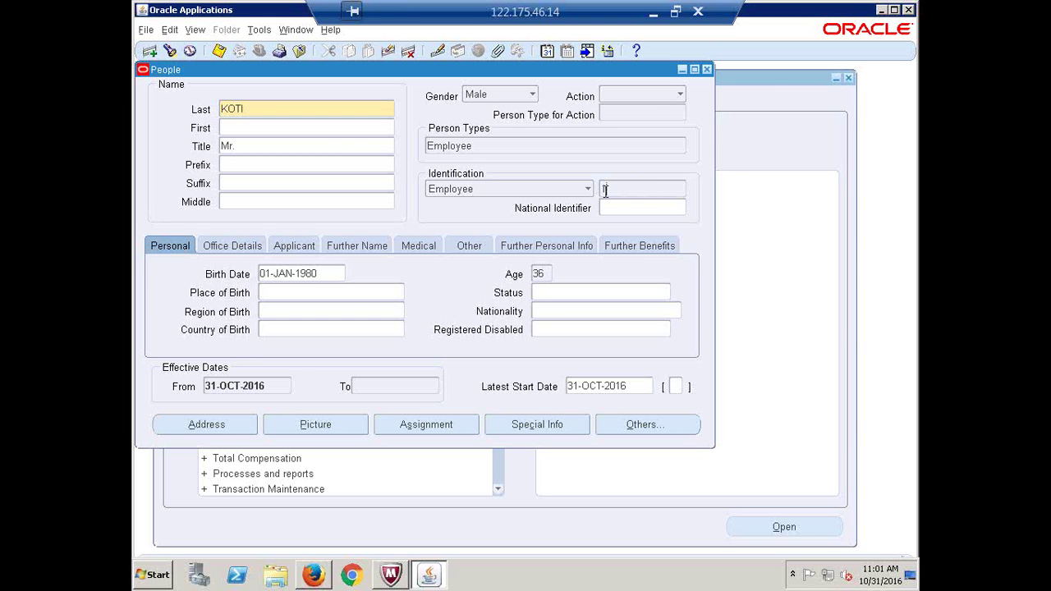
{"action": "double_click", "coordinate": [261, 108]}
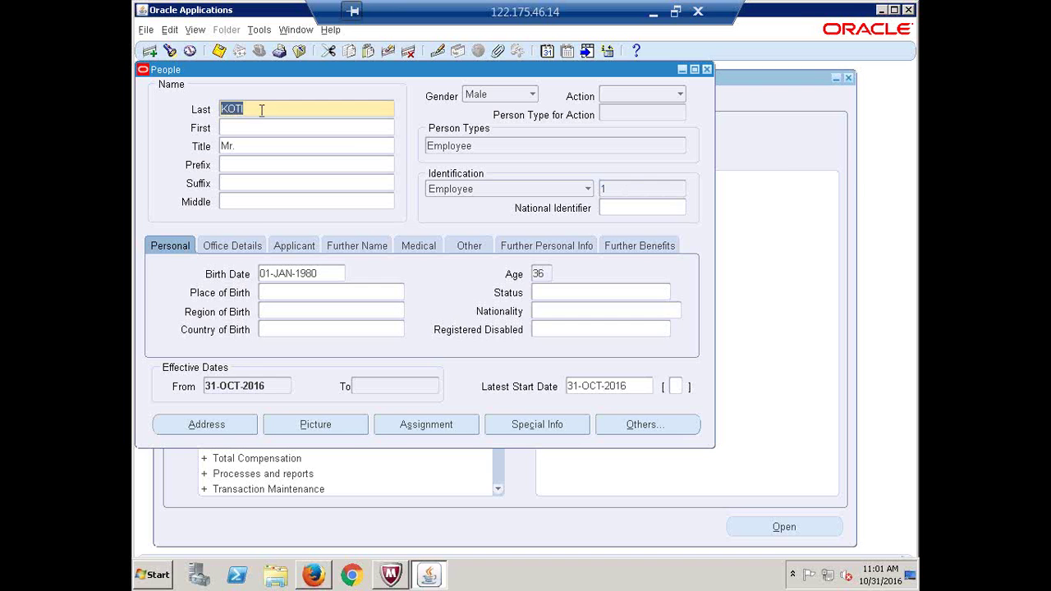
{"action": "double_click", "coordinate": [605, 189]}
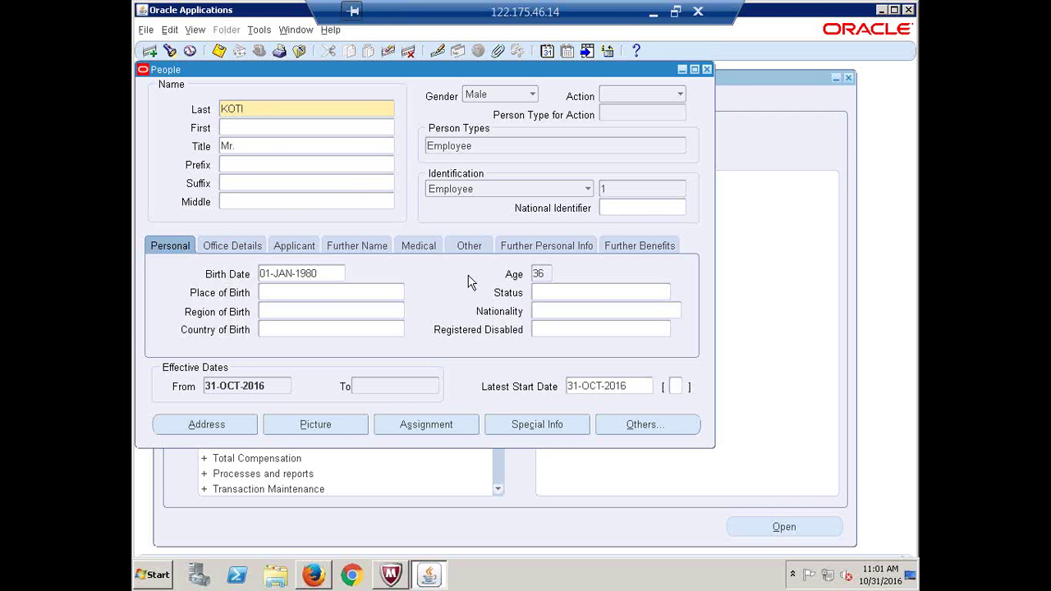
{"action": "left_click", "coordinate": [708, 70]}
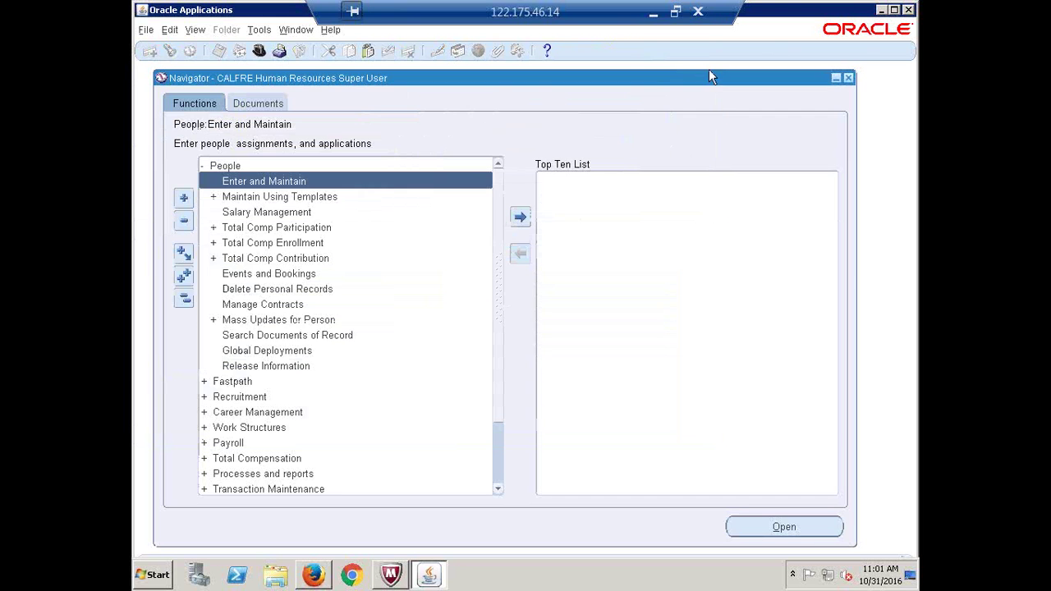
Step: Reopen the Enter and Maintain form and find the new employee by employee number
{"action": "double_click", "coordinate": [255, 182]}
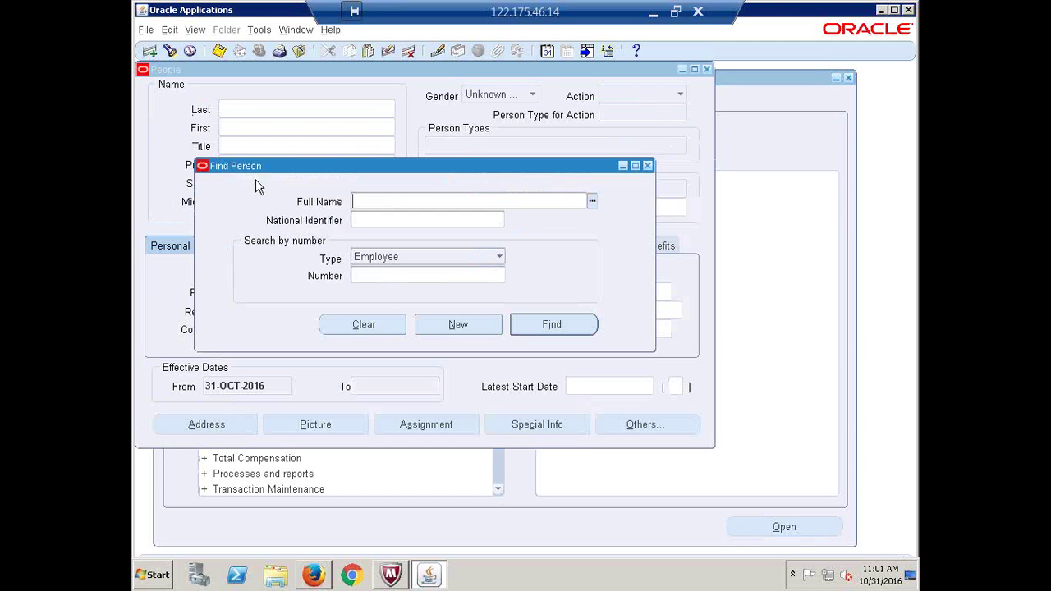
{"action": "left_click", "coordinate": [403, 280]}
{"action": "type", "text": "1"}
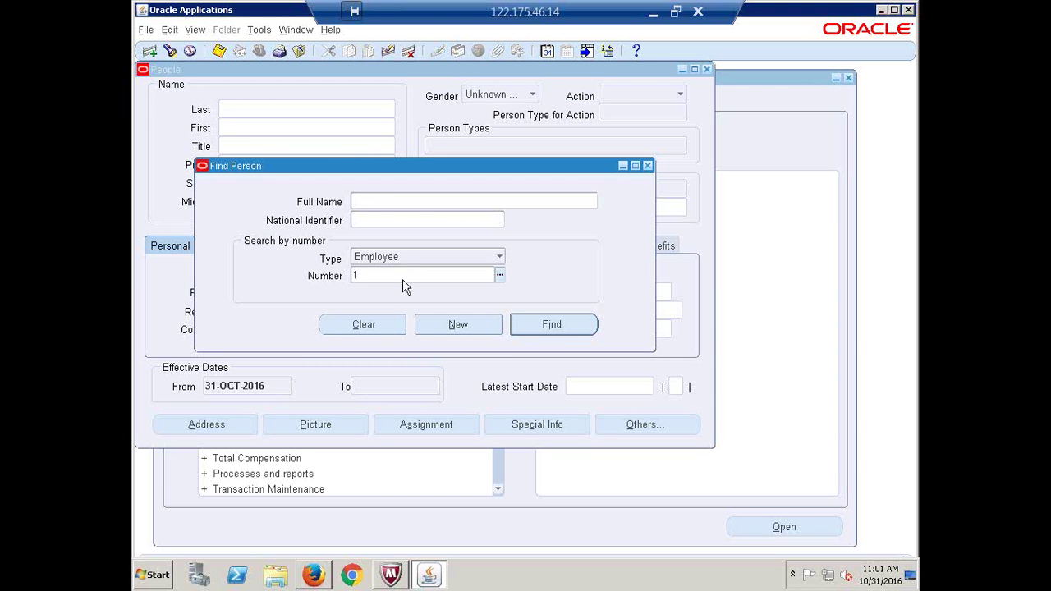
{"action": "key", "text": "Tab"}
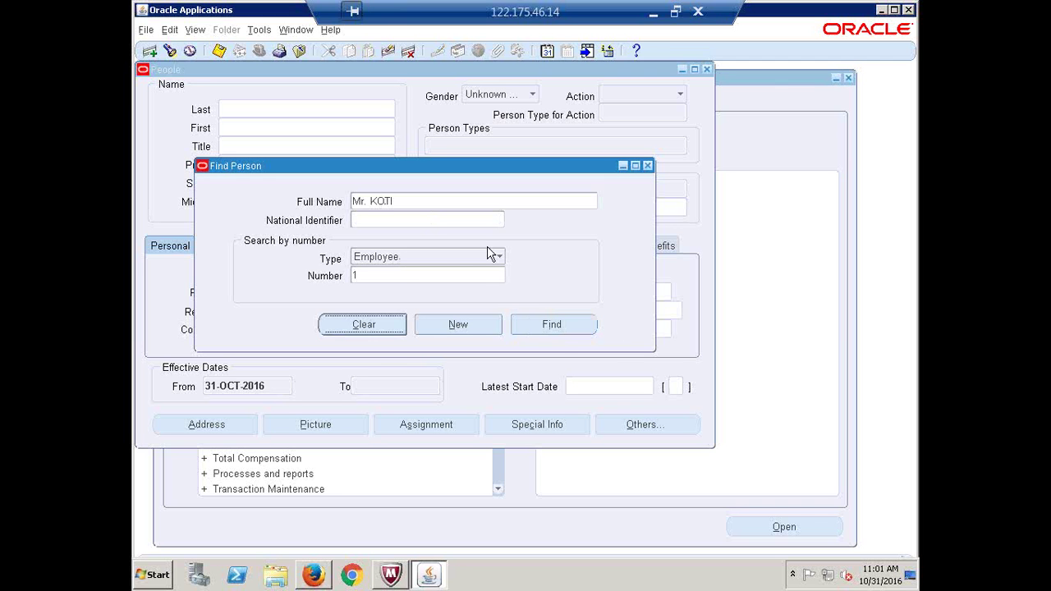
{"action": "left_click", "coordinate": [556, 325]}
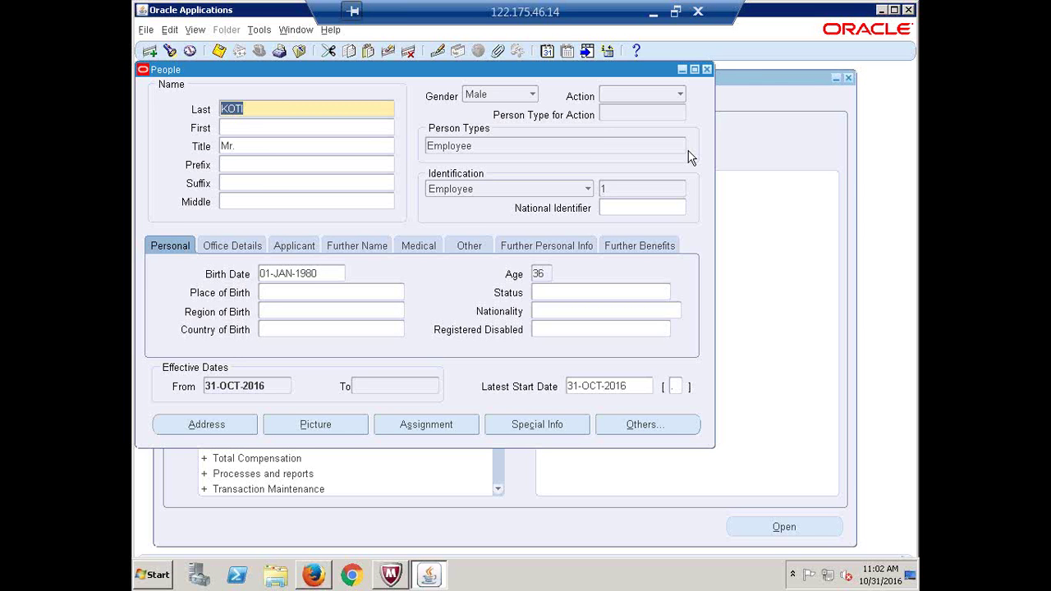
Step: In the employee's assignment, set the position to C2222.Purchasing Manager as a correction and accept the position's default values
{"action": "left_click", "coordinate": [421, 426]}
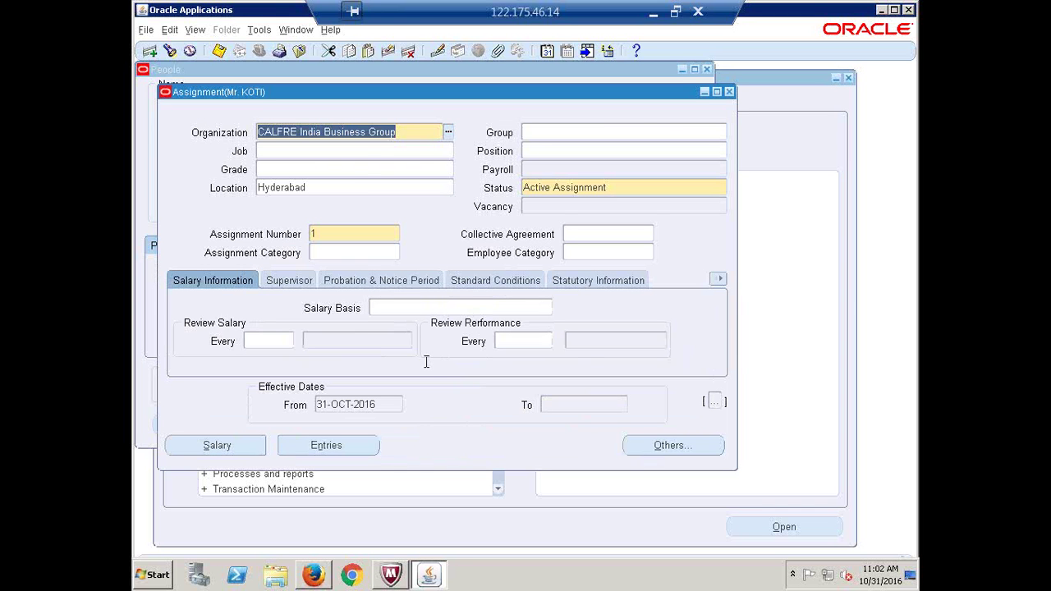
{"action": "left_click", "coordinate": [363, 153]}
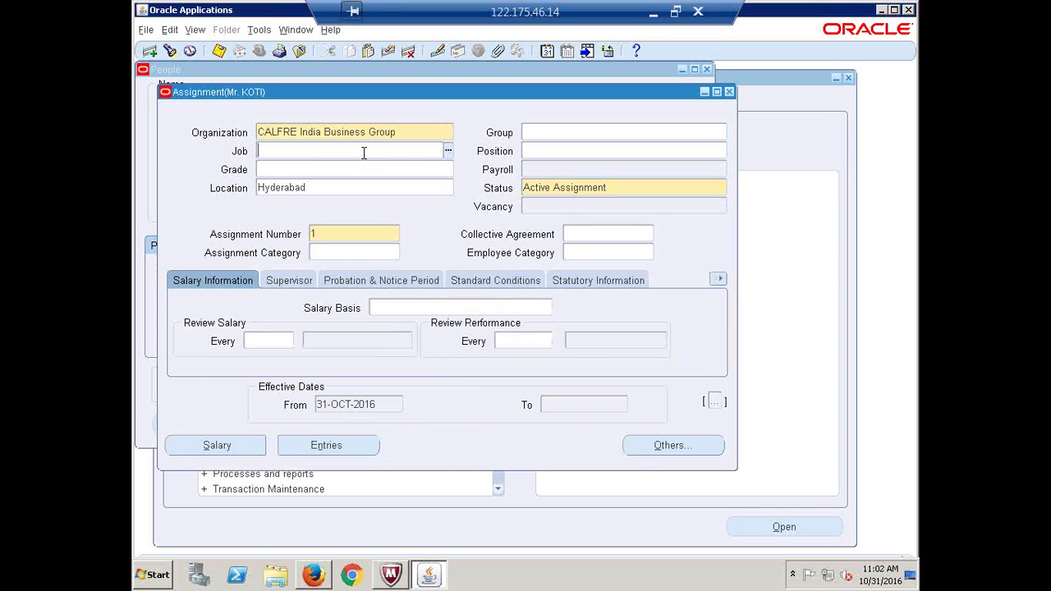
{"action": "left_click", "coordinate": [567, 151]}
{"action": "type", "text": "C2222"}
{"action": "key", "text": "Tab"}
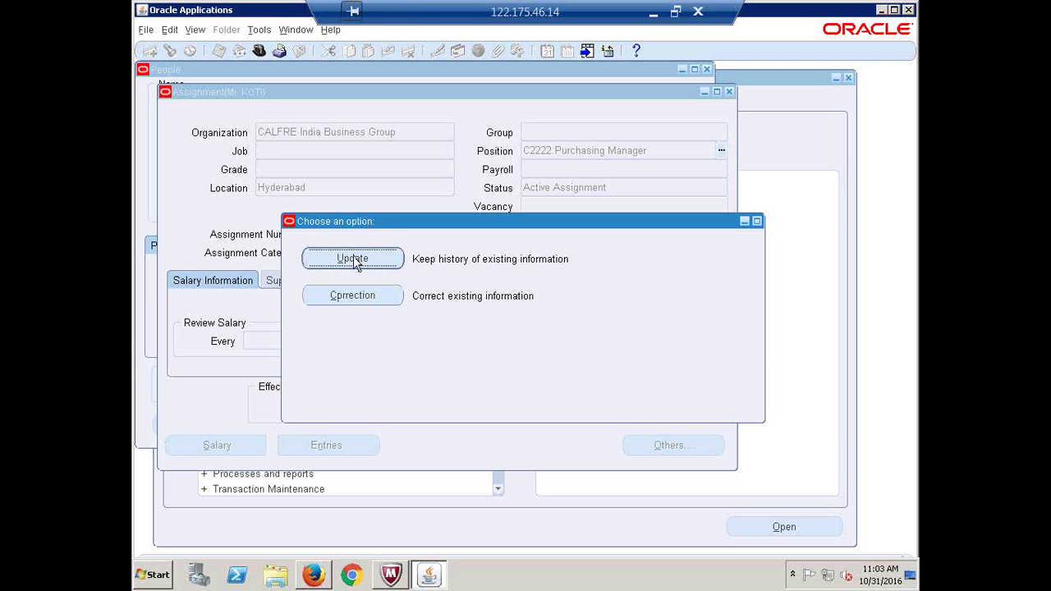
{"action": "left_click", "coordinate": [351, 302]}
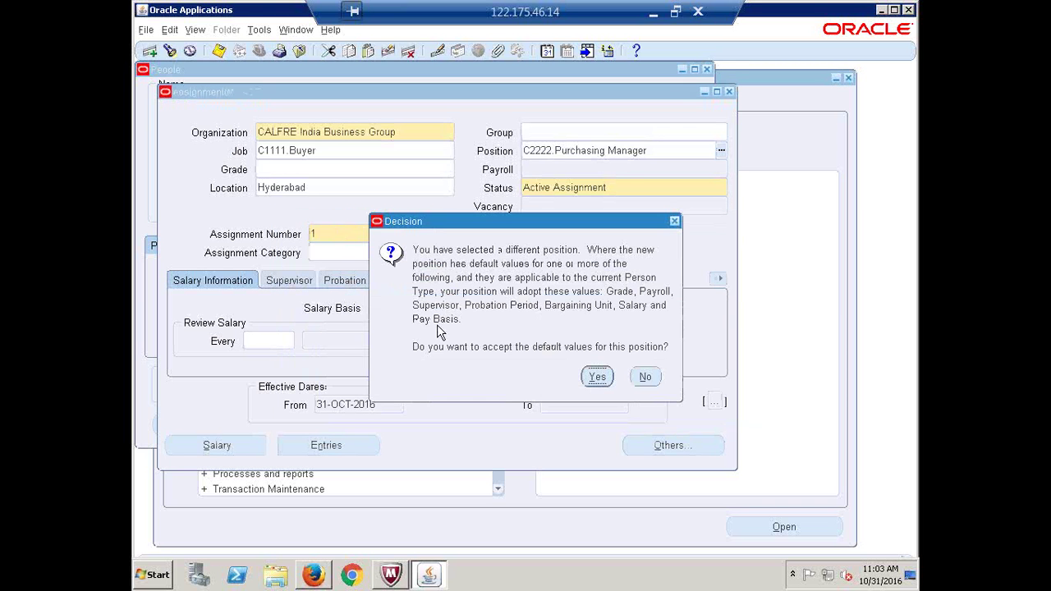
{"action": "left_click", "coordinate": [597, 378]}
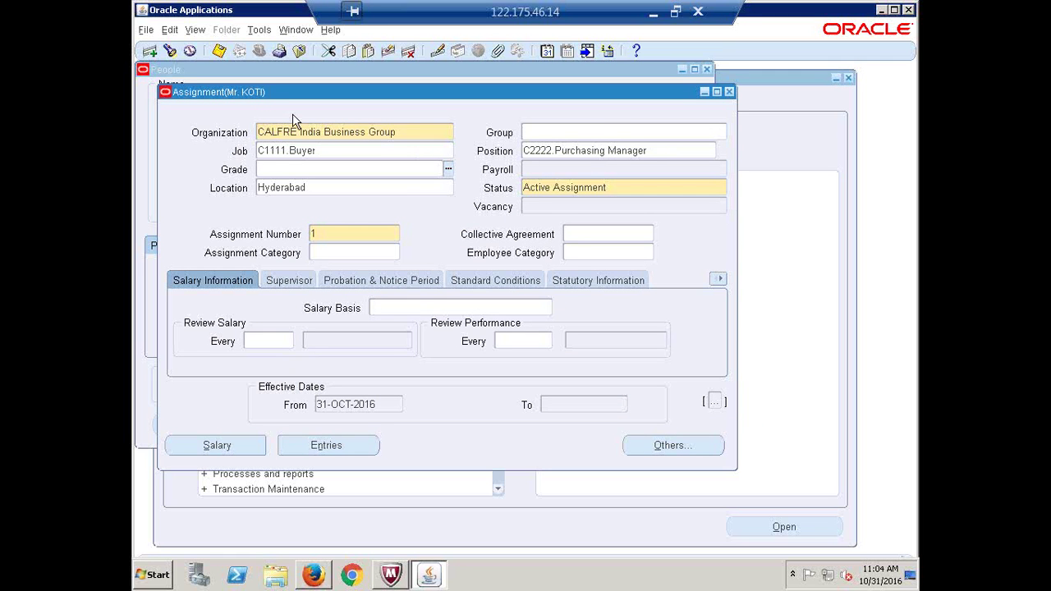
Step: Close the employee's Assignment and People forms and collapse the navigator's function tree
{"action": "left_click", "coordinate": [434, 152]}
{"action": "left_click", "coordinate": [728, 91]}
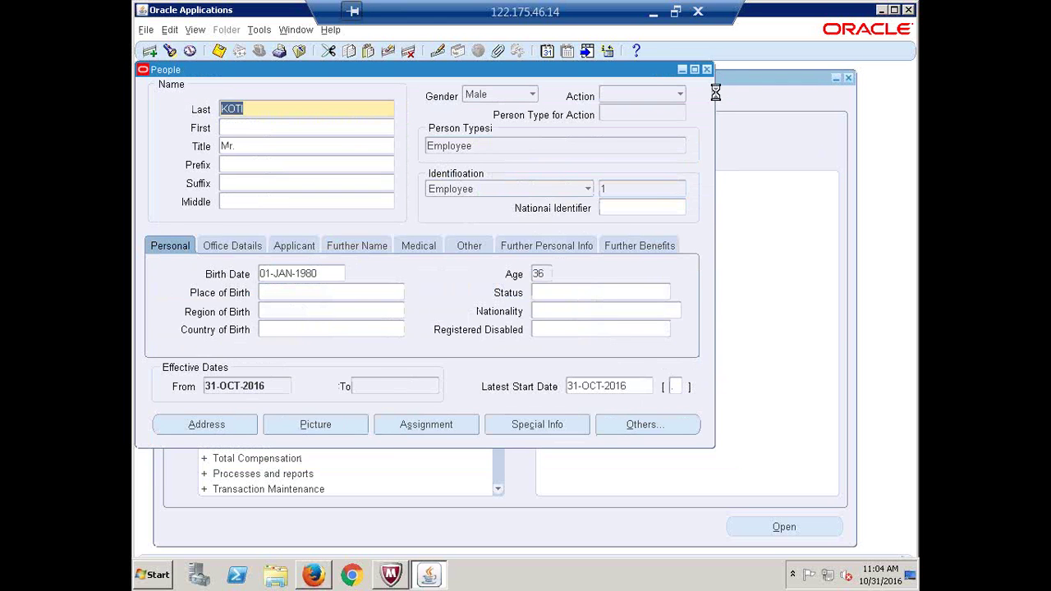
{"action": "left_click", "coordinate": [706, 70]}
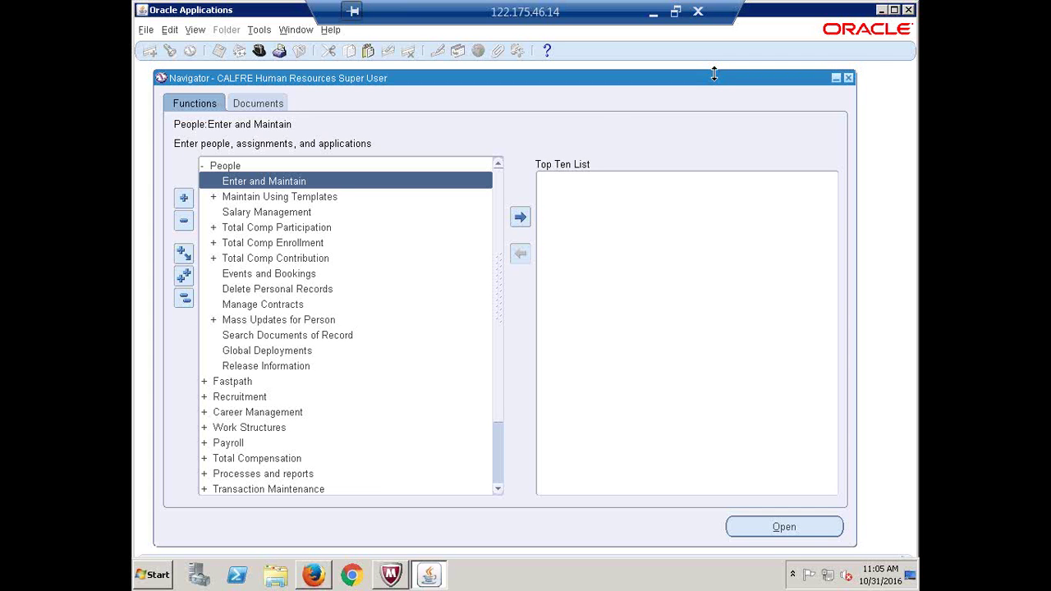
{"action": "left_click", "coordinate": [184, 297]}
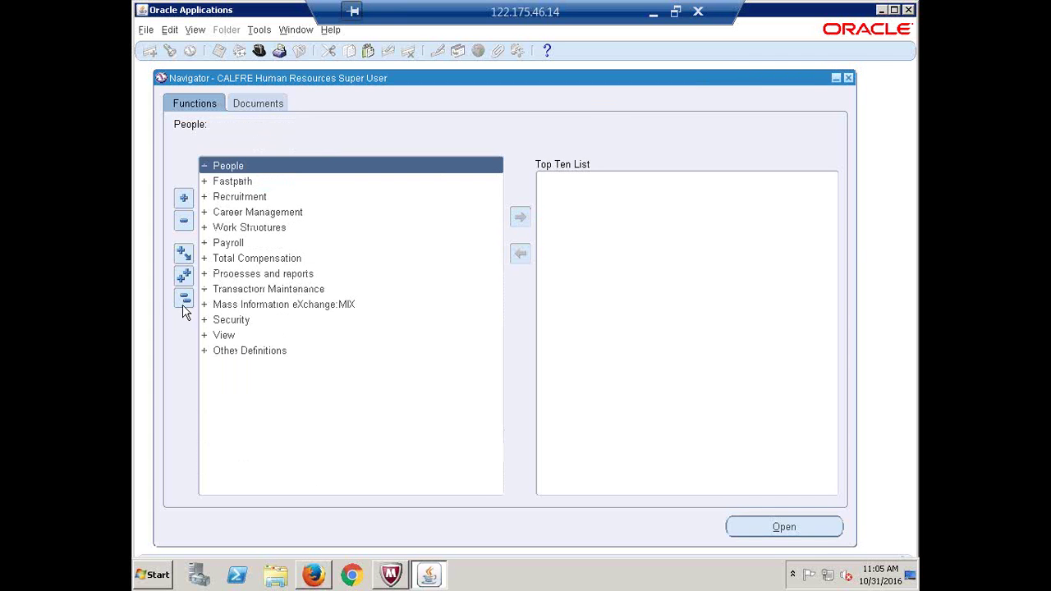
Step: Switch to the System Administrator responsibility and open the form for defining security users
{"action": "double_click", "coordinate": [233, 164]}
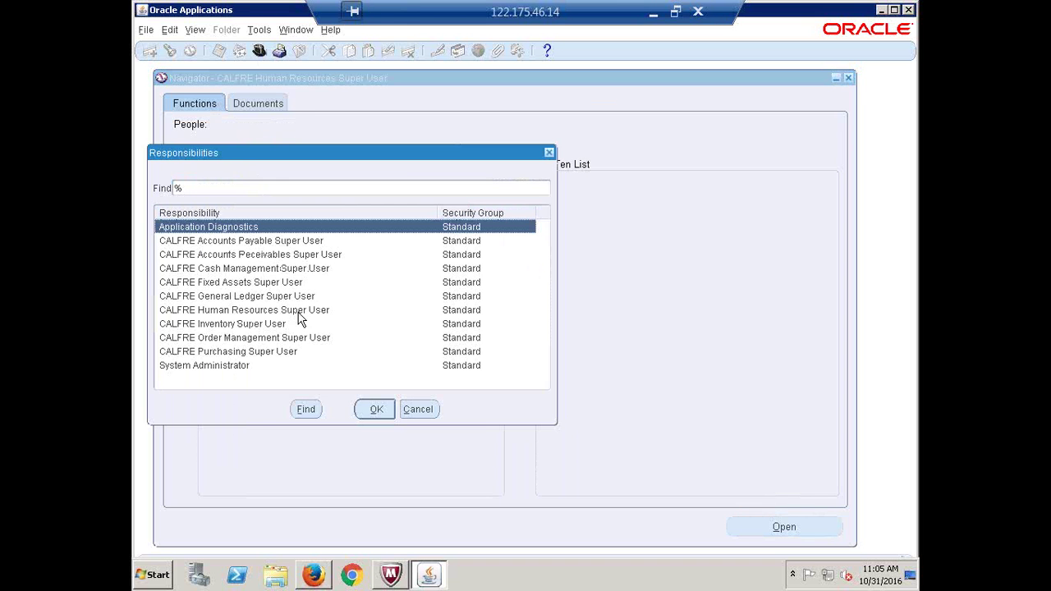
{"action": "double_click", "coordinate": [225, 368]}
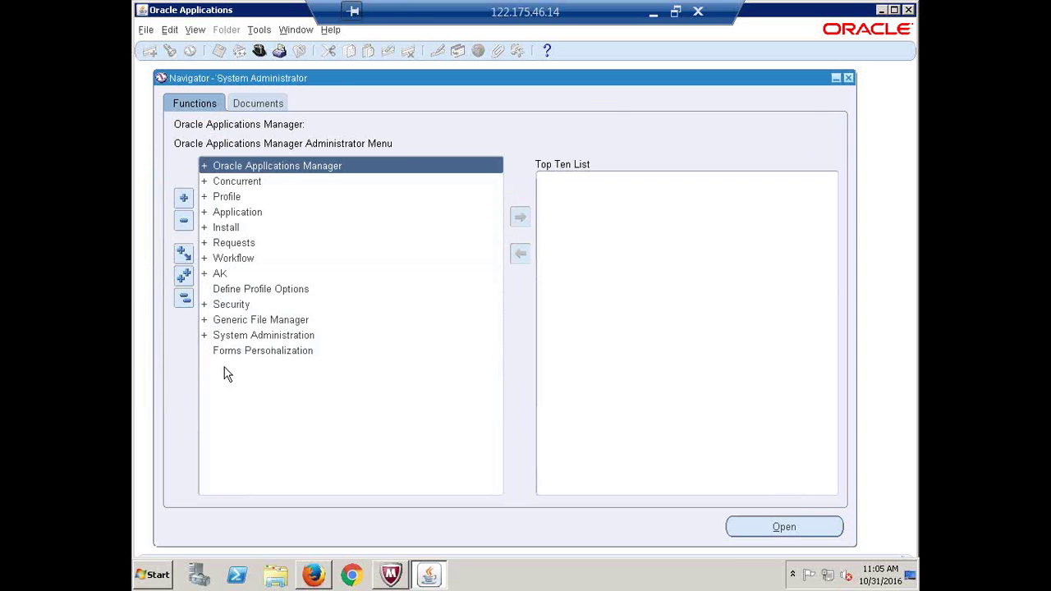
{"action": "left_click", "coordinate": [232, 305]}
{"action": "double_click", "coordinate": [232, 305]}
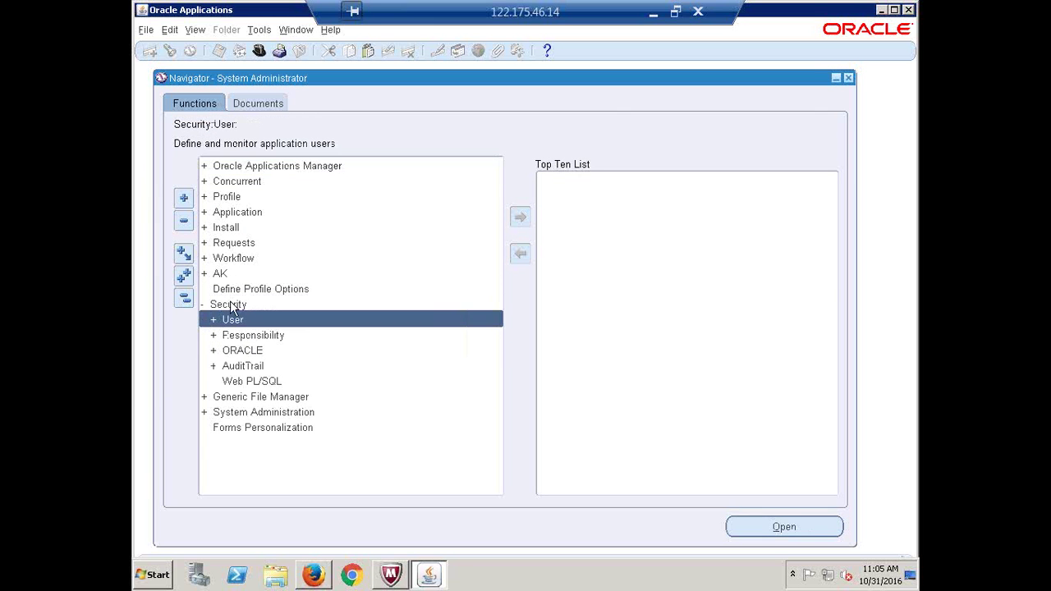
{"action": "key", "text": "Return"}
{"action": "key", "text": "Return"}
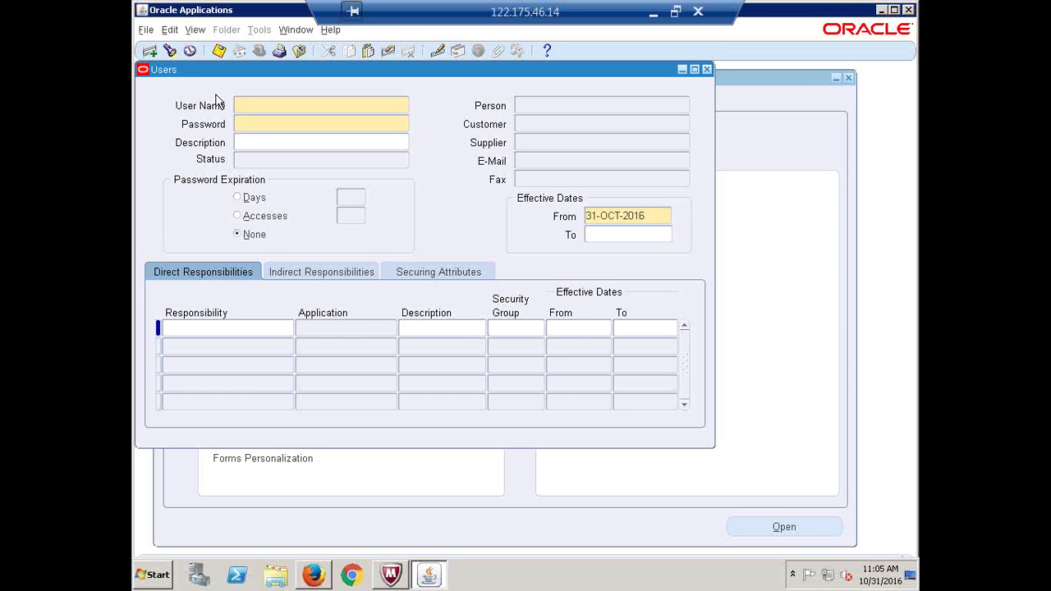
Step: Find the CALFRE user and load its record
{"action": "left_click", "coordinate": [171, 51]}
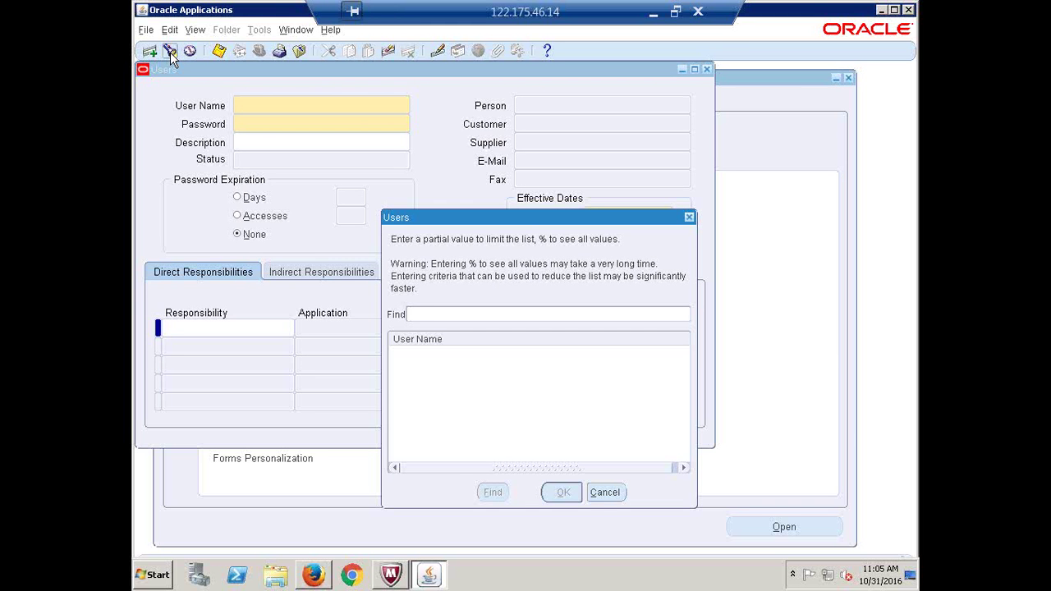
{"action": "type", "text": "CALFRE"}
{"action": "key", "text": "Return"}
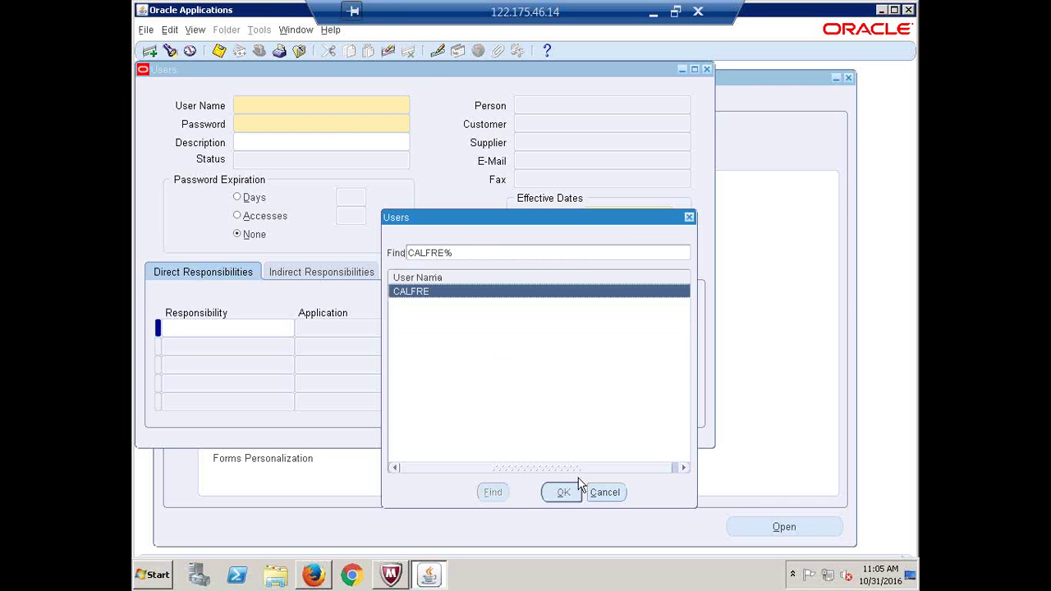
{"action": "left_click", "coordinate": [562, 493]}
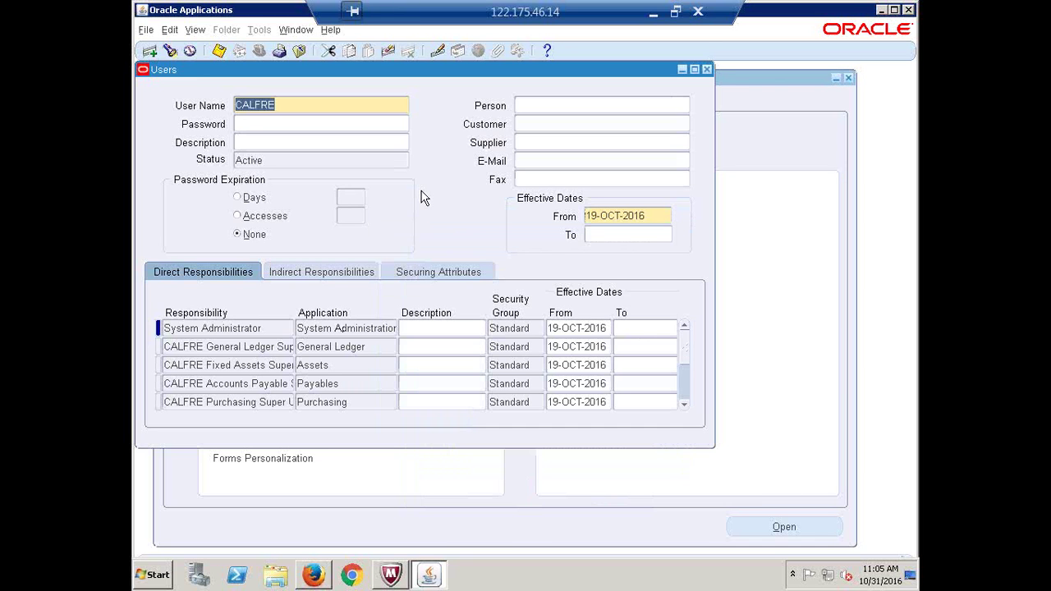
Step: Assign the new employee as the user's person, close the Users form and collapse the function tree
{"action": "left_click", "coordinate": [548, 109]}
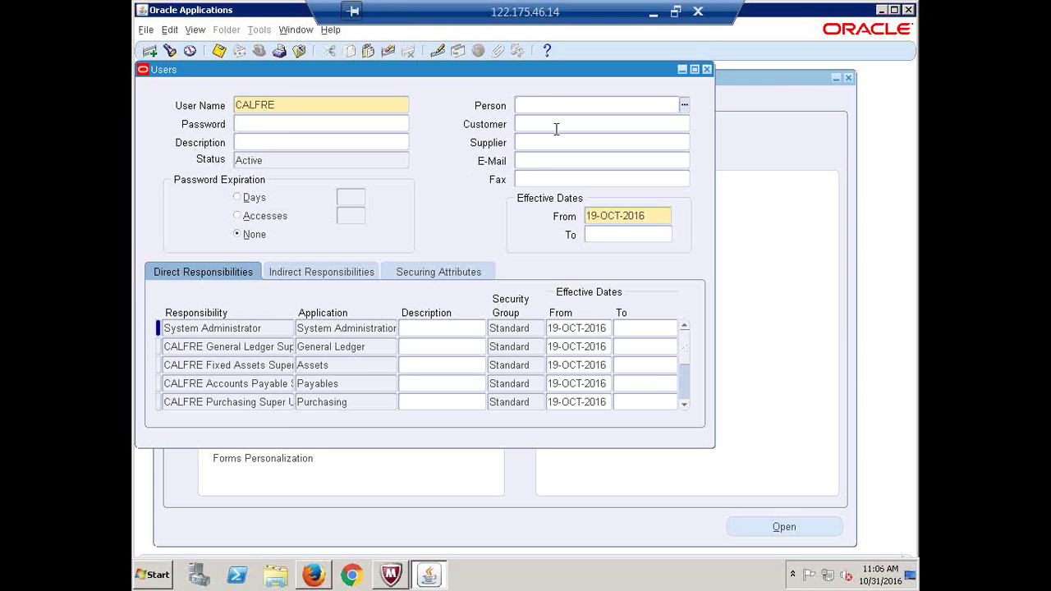
{"action": "type", "text": "%%"}
{"action": "type", "text": "KOTI%"}
{"action": "key", "text": "Tab"}
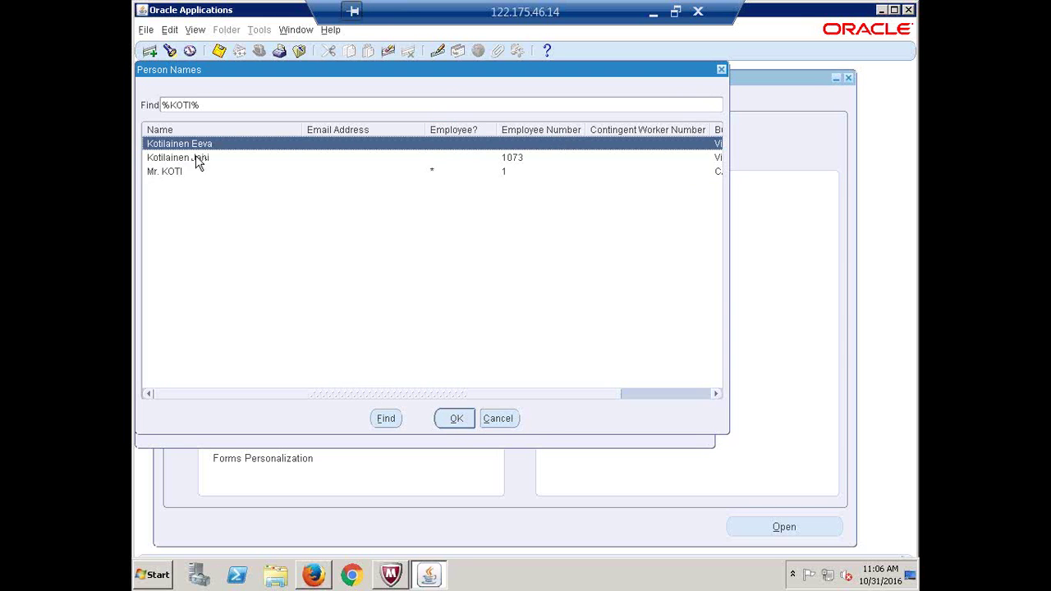
{"action": "left_click", "coordinate": [175, 172]}
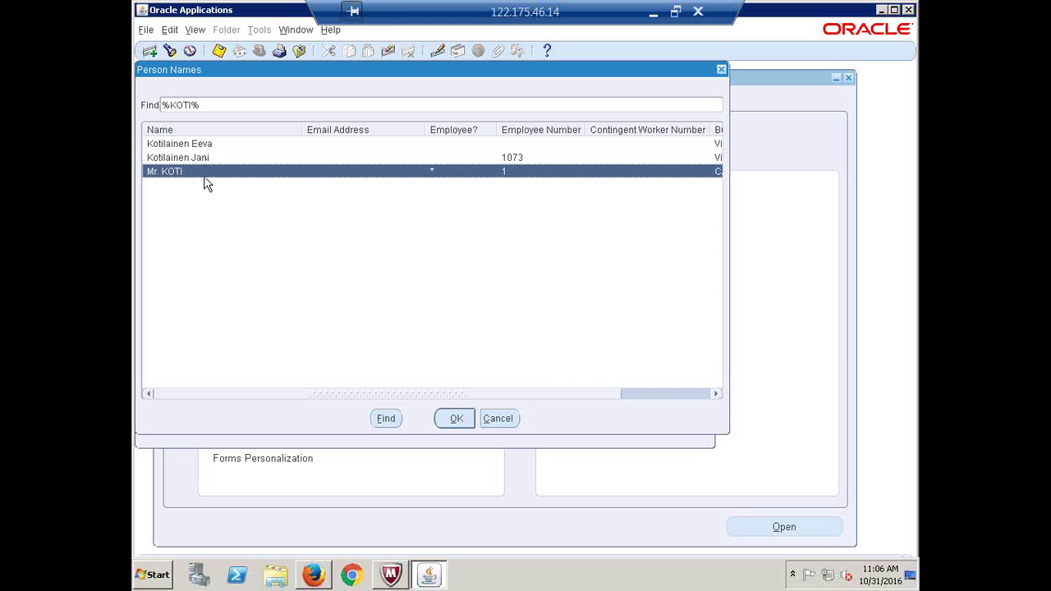
{"action": "left_click", "coordinate": [457, 420]}
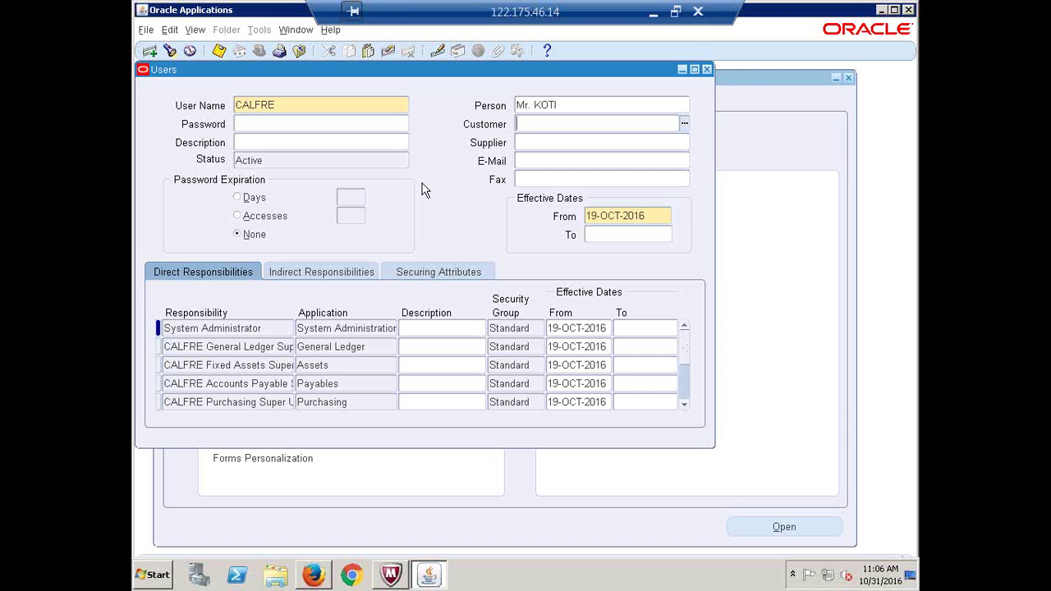
{"action": "left_click", "coordinate": [708, 73]}
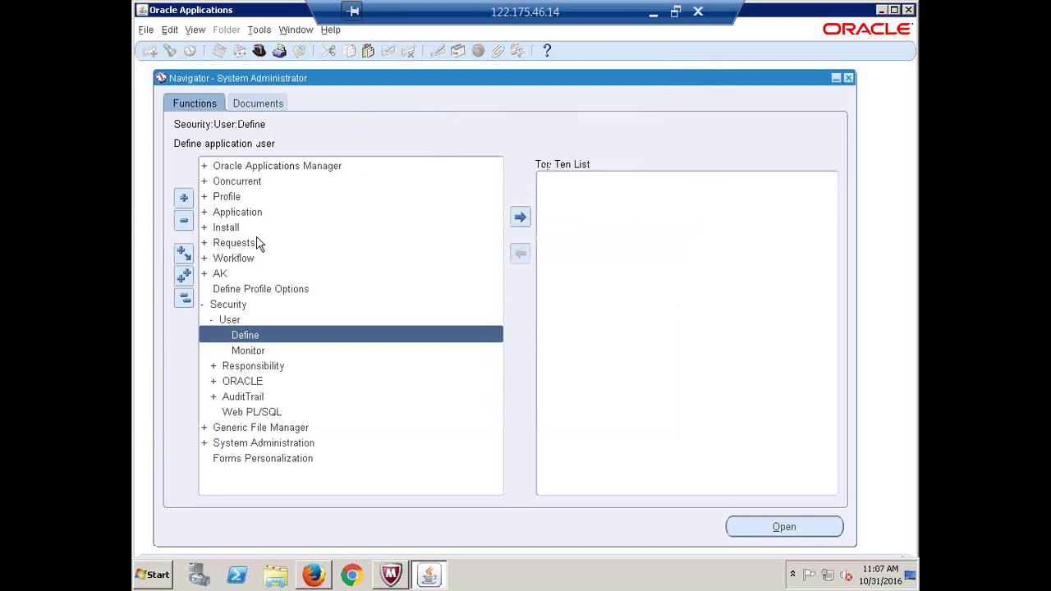
{"action": "left_click", "coordinate": [184, 297]}
Step: Switch to the Recap.xlsx workbook in Excel and mark all five HRMS Basic Setups tasks in B63:B67 as Done
{"action": "left_click", "coordinate": [651, 13]}
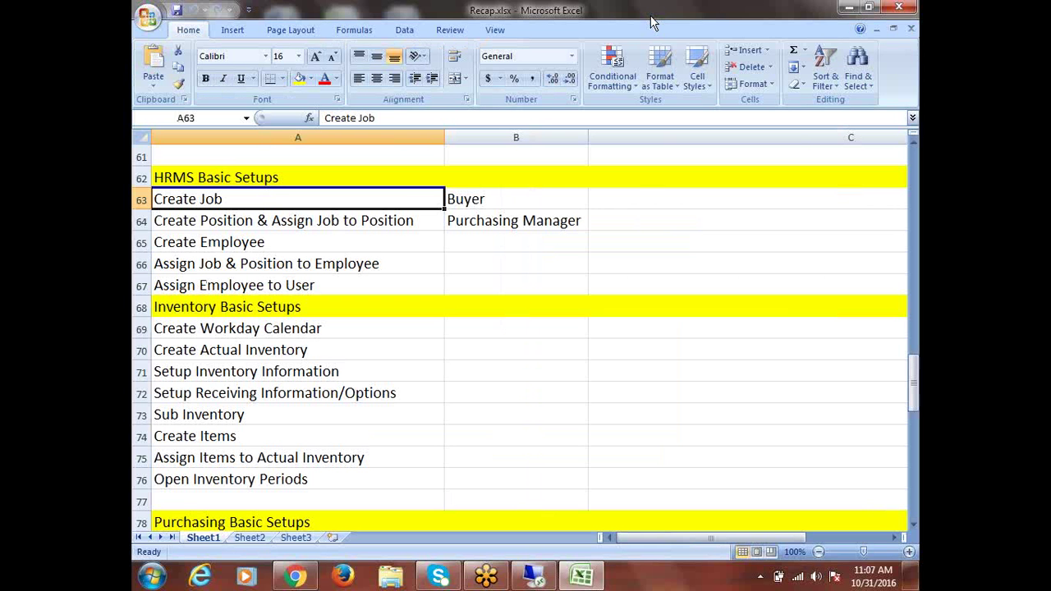
{"action": "left_click", "coordinate": [502, 201]}
{"action": "type", "text": "Done"}
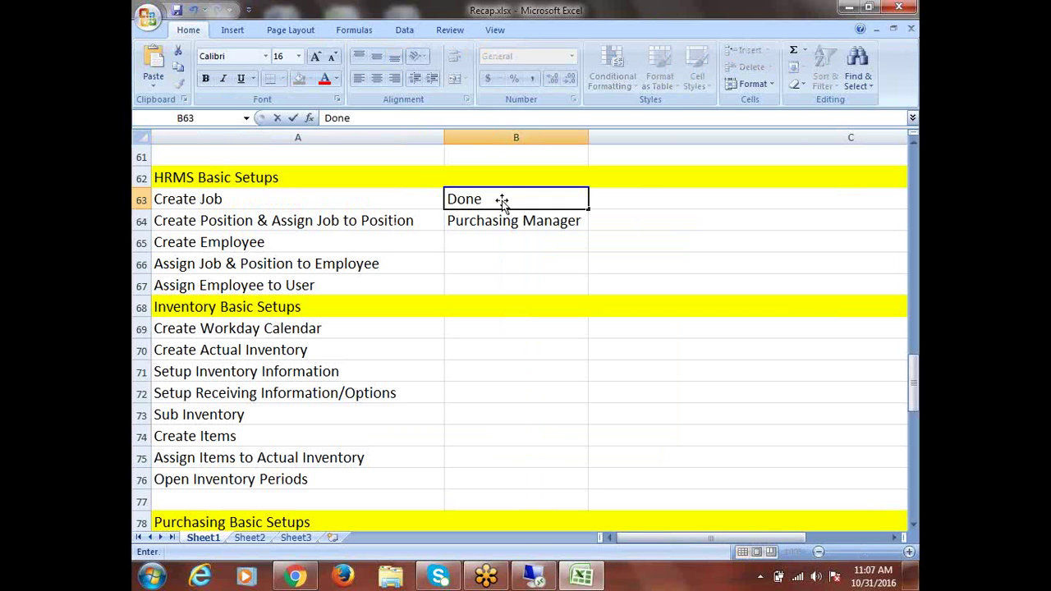
{"action": "key", "text": "Return"}
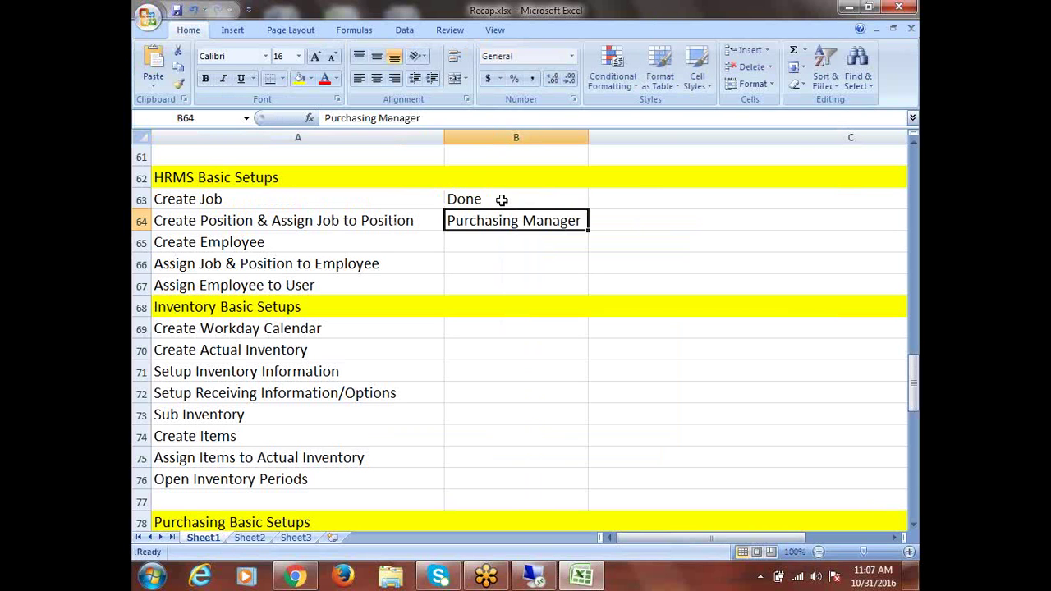
{"action": "type", "text": "D"}
{"action": "key", "text": "Return"}
{"action": "type", "text": "d"}
{"action": "key", "text": "Return"}
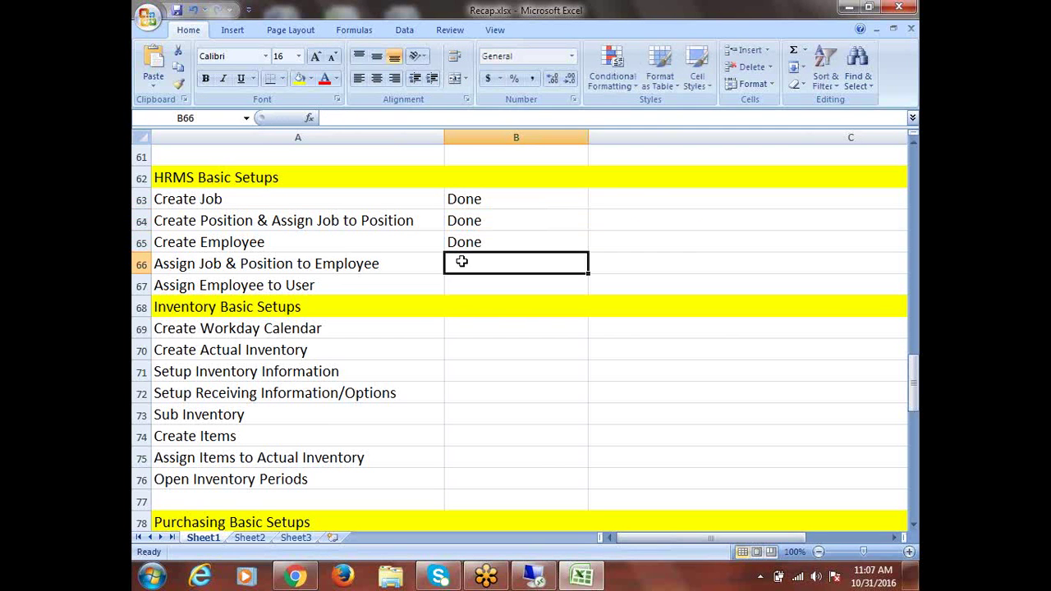
{"action": "type", "text": "d"}
{"action": "key", "text": "Return"}
{"action": "type", "text": "d"}
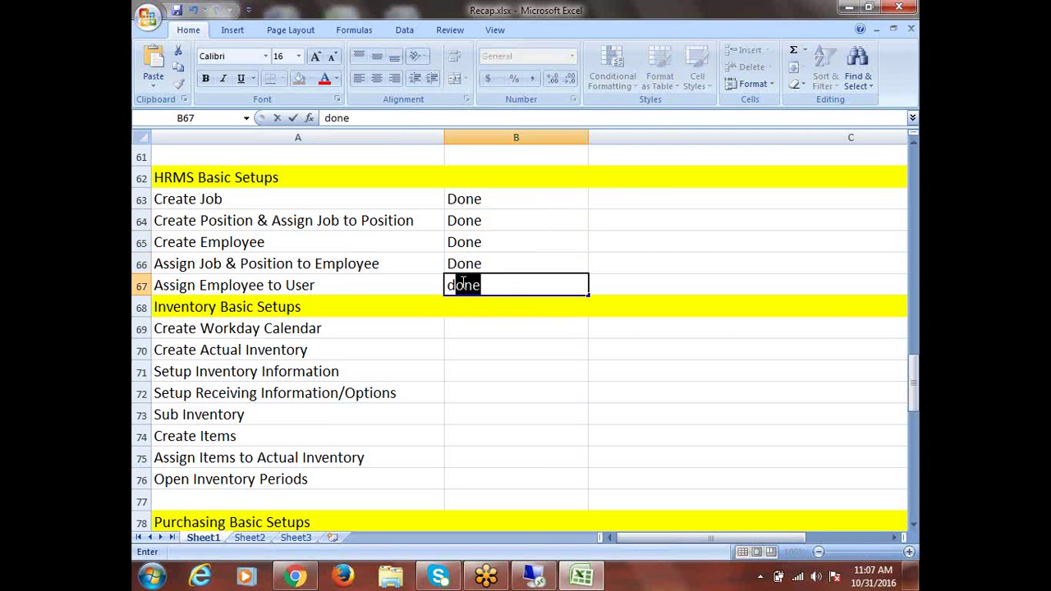
{"action": "left_click", "coordinate": [459, 324]}
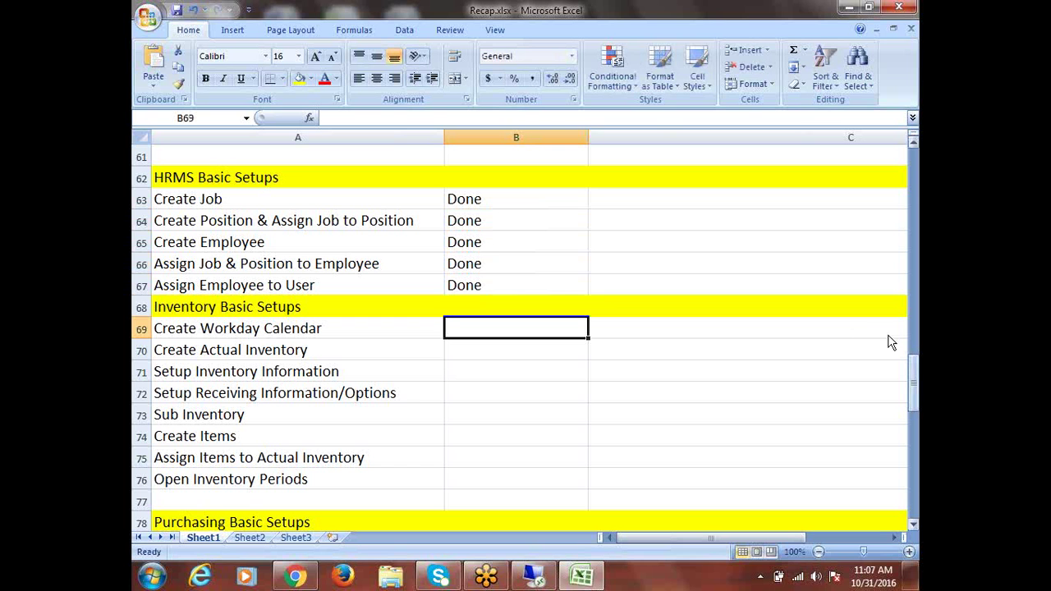
Step: Review the Inventory and Purchasing Basic Setups tasks, select Create Workday Calendar and save the workbook
{"action": "left_click", "coordinate": [913, 524]}
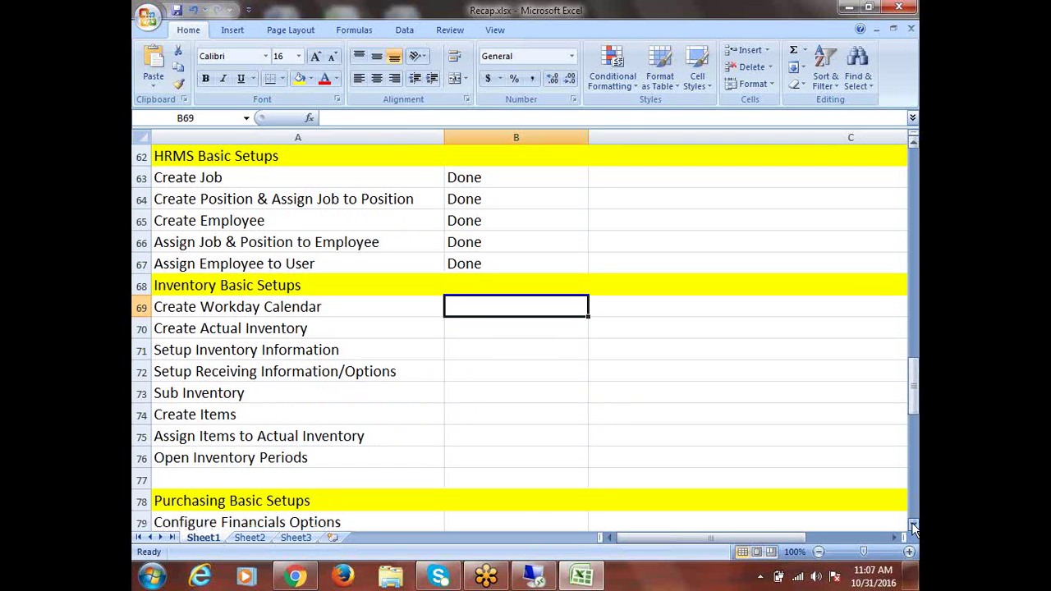
{"action": "left_click", "coordinate": [913, 524]}
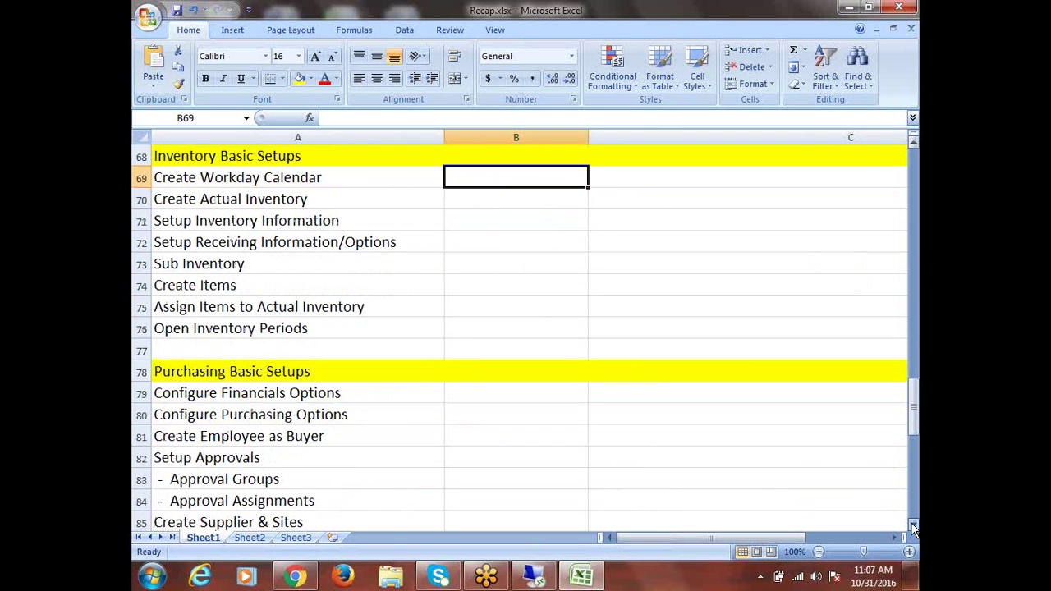
{"action": "left_click", "coordinate": [915, 144]}
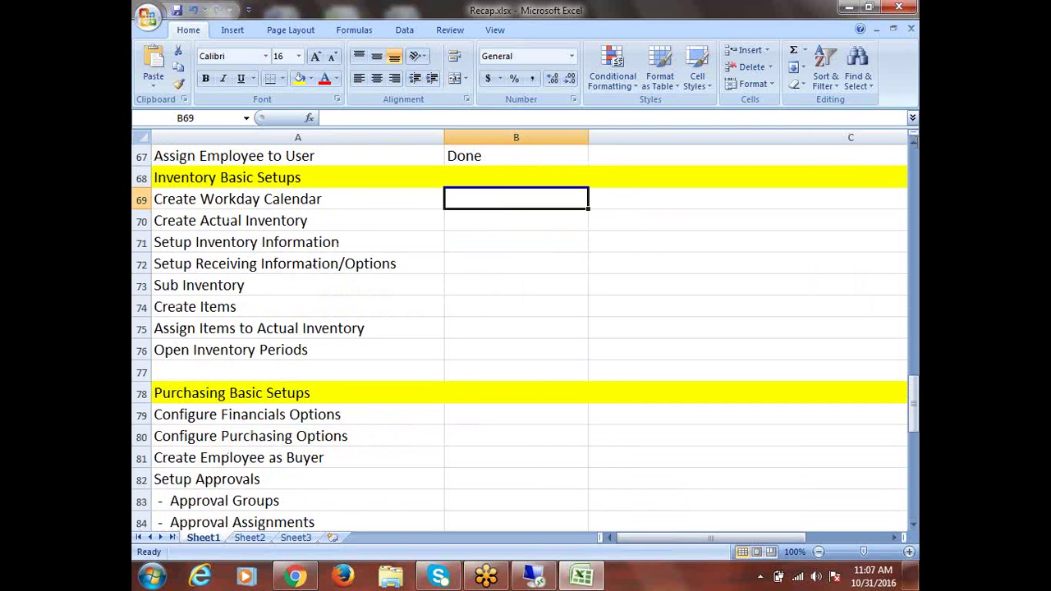
{"action": "left_click", "coordinate": [257, 205]}
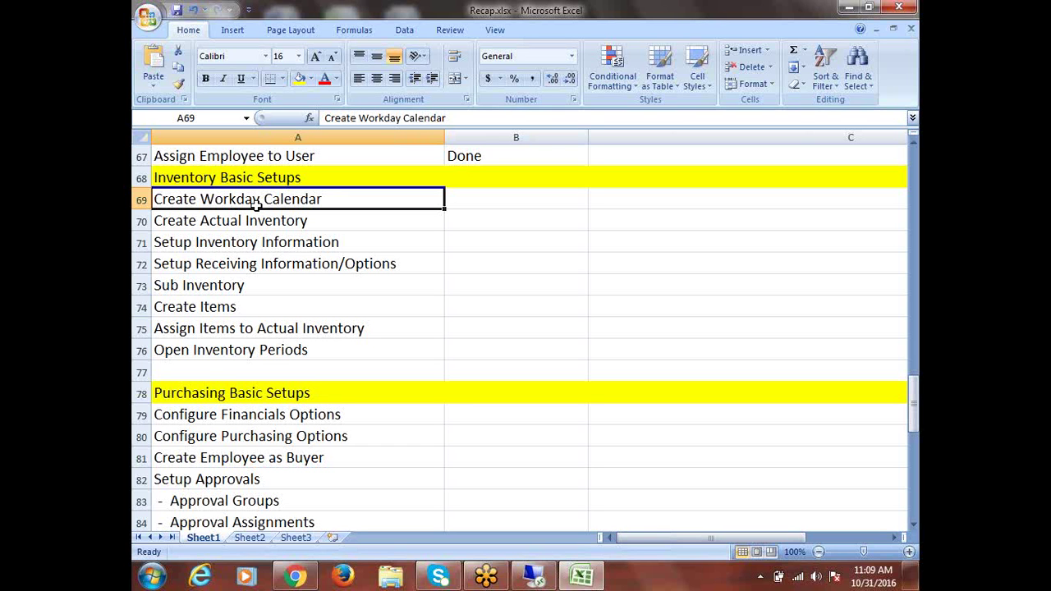
{"action": "key", "text": "ctrl+s"}
{"action": "key", "text": "ctrl+s"}
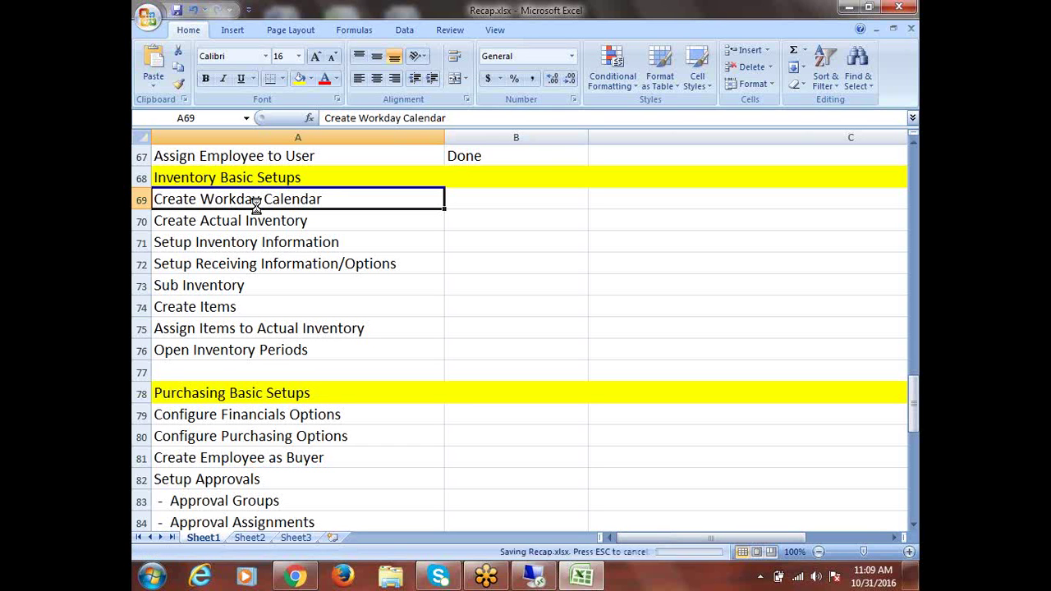
{"action": "key", "text": "ctrl+s"}
{"action": "key", "text": "ctrl+s"}
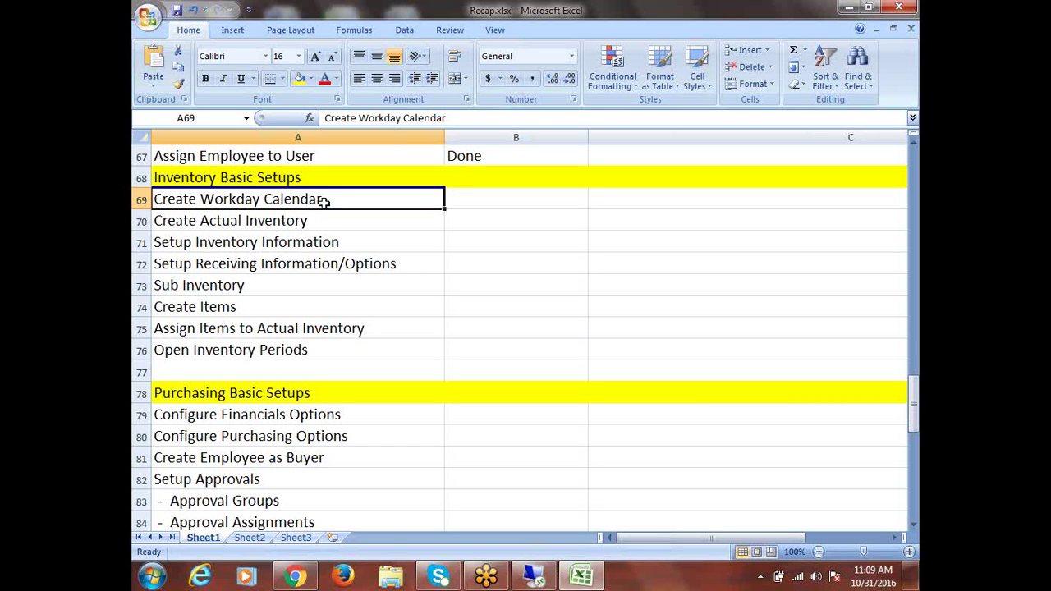
Step: Switch from the Excel task list to Oracle Applications and change the responsibility to CALFRE Inventory Super User
{"action": "left_click", "coordinate": [261, 177]}
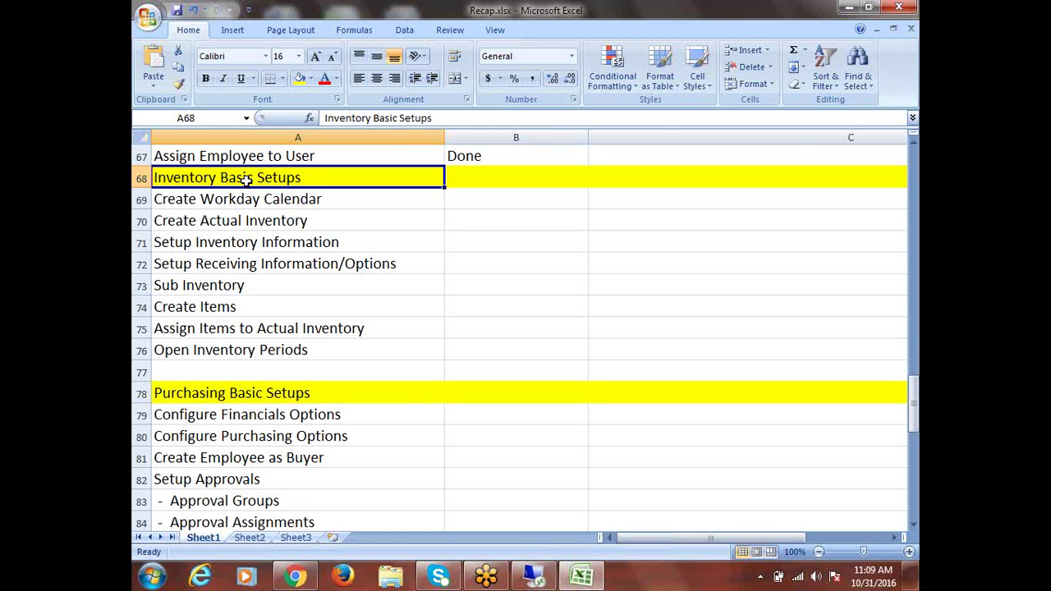
{"action": "left_click", "coordinate": [535, 578]}
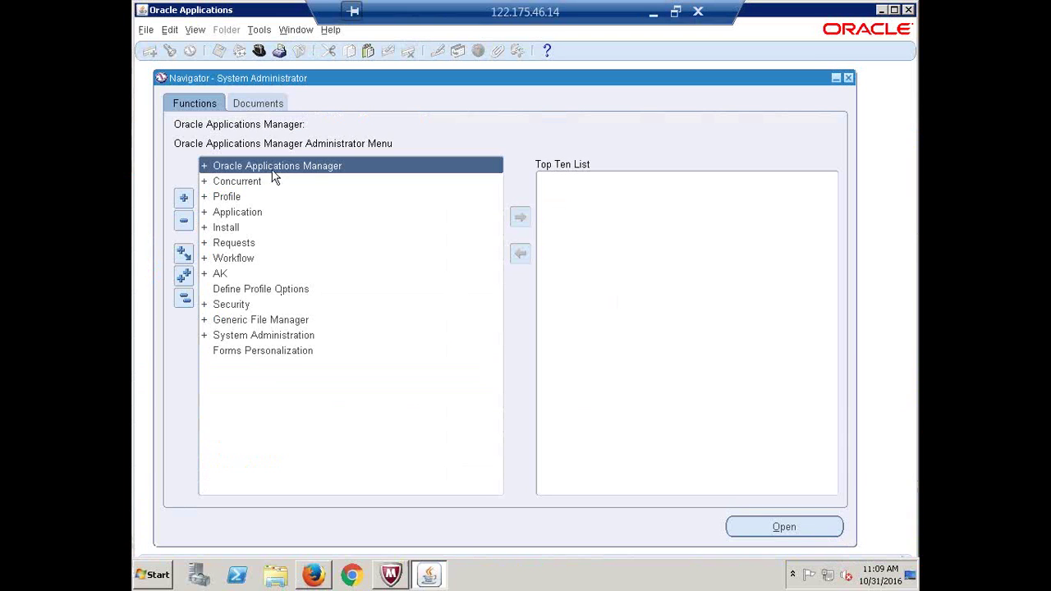
{"action": "left_click", "coordinate": [258, 51]}
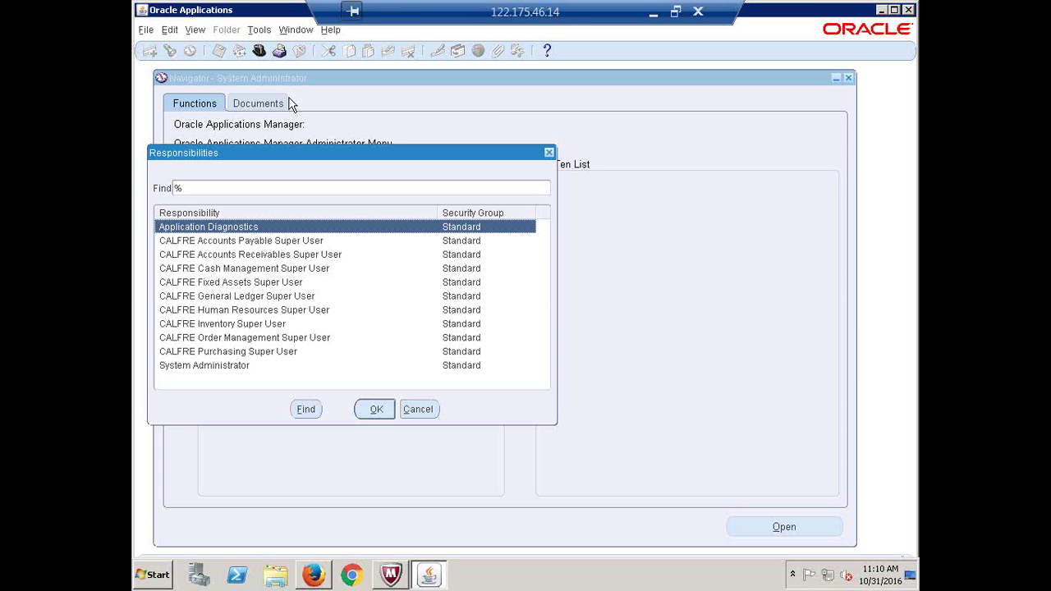
{"action": "left_click", "coordinate": [252, 327]}
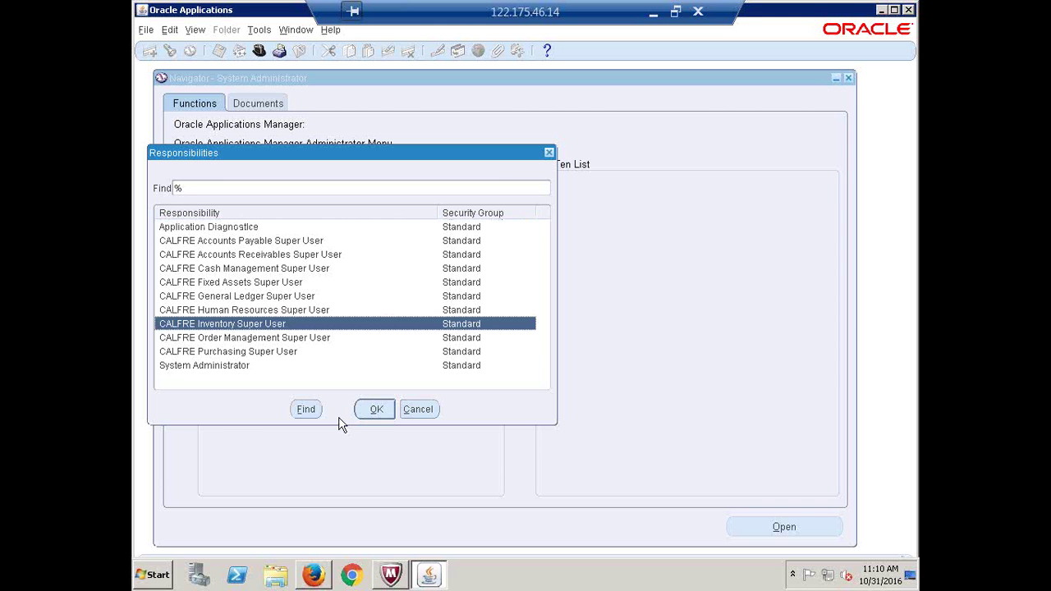
{"action": "left_click", "coordinate": [380, 412]}
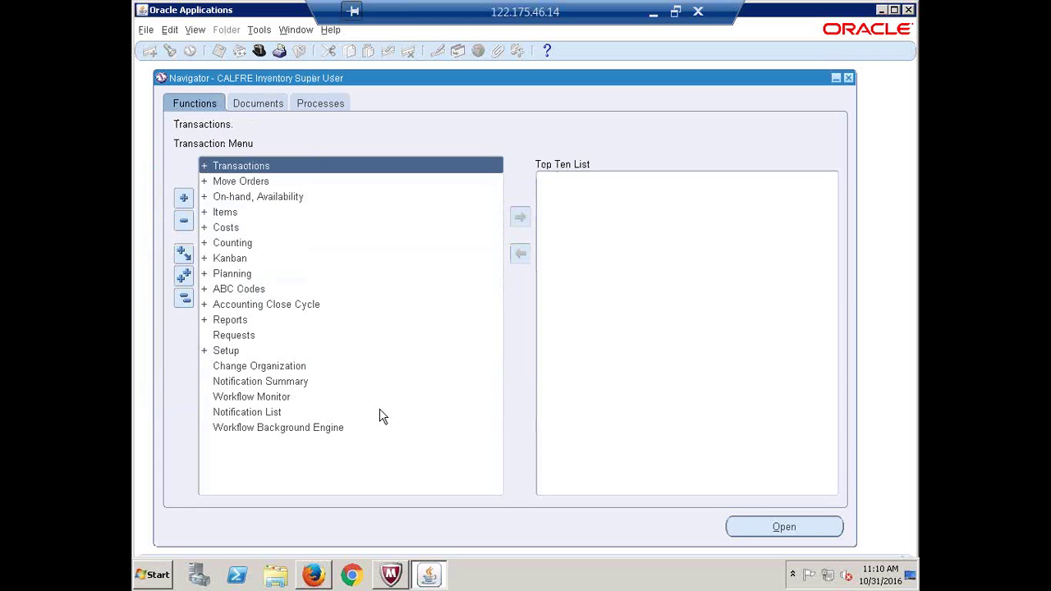
Step: Expand Setup and its Organizations branch in the function tree and open the Calendars form
{"action": "left_click", "coordinate": [220, 353]}
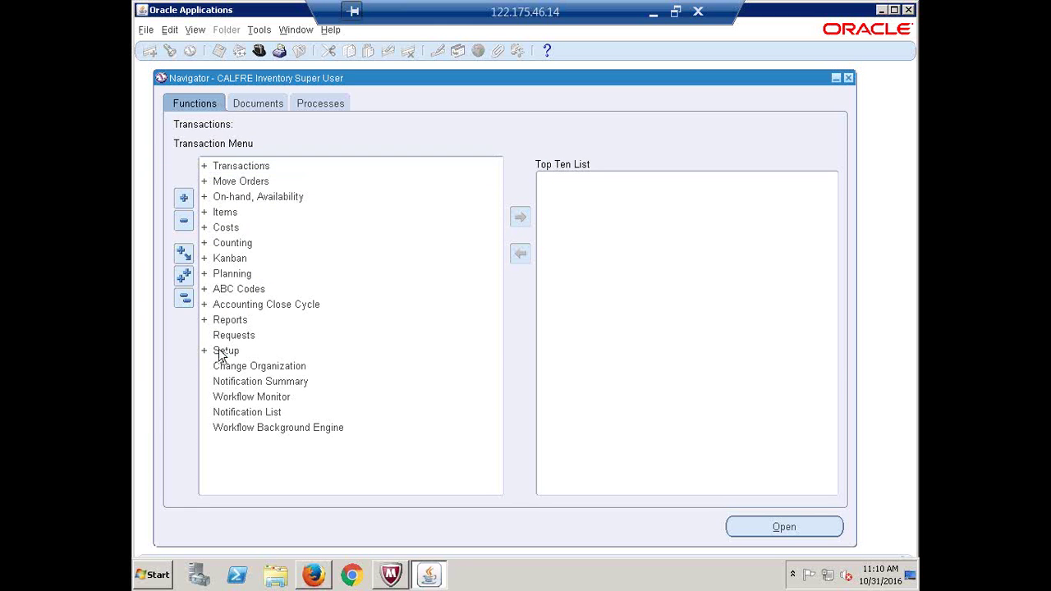
{"action": "left_click", "coordinate": [220, 353]}
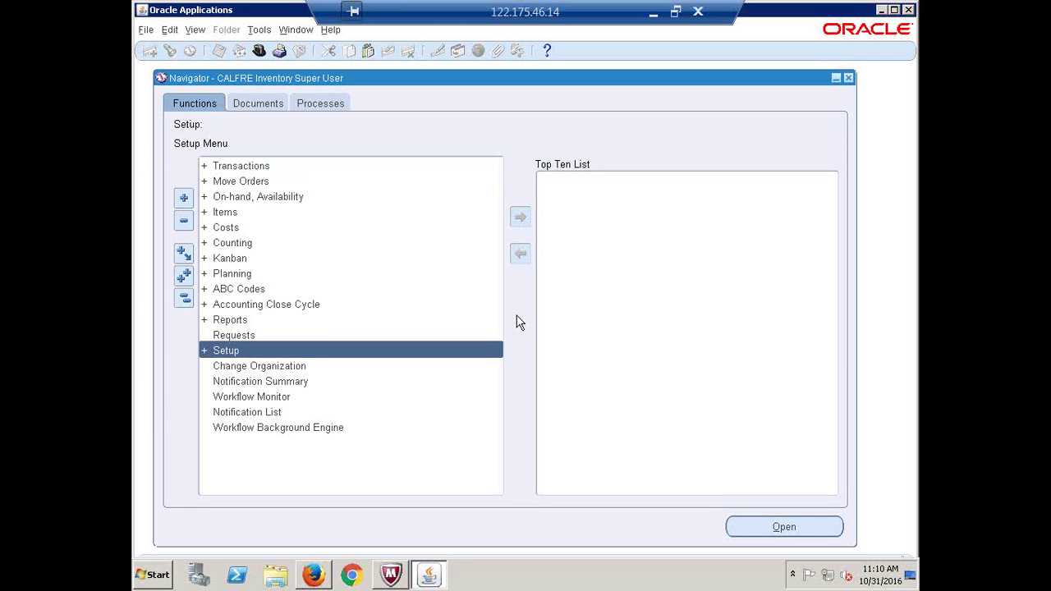
{"action": "key", "text": "Return"}
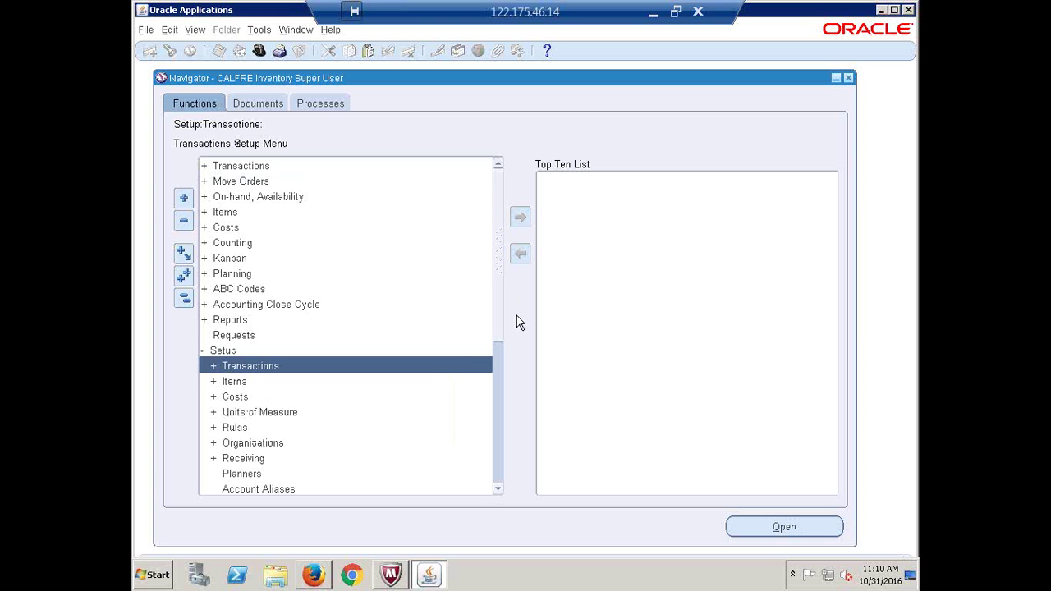
{"action": "left_click_drag", "start_coordinate": [496, 250], "coordinate": [505, 329]}
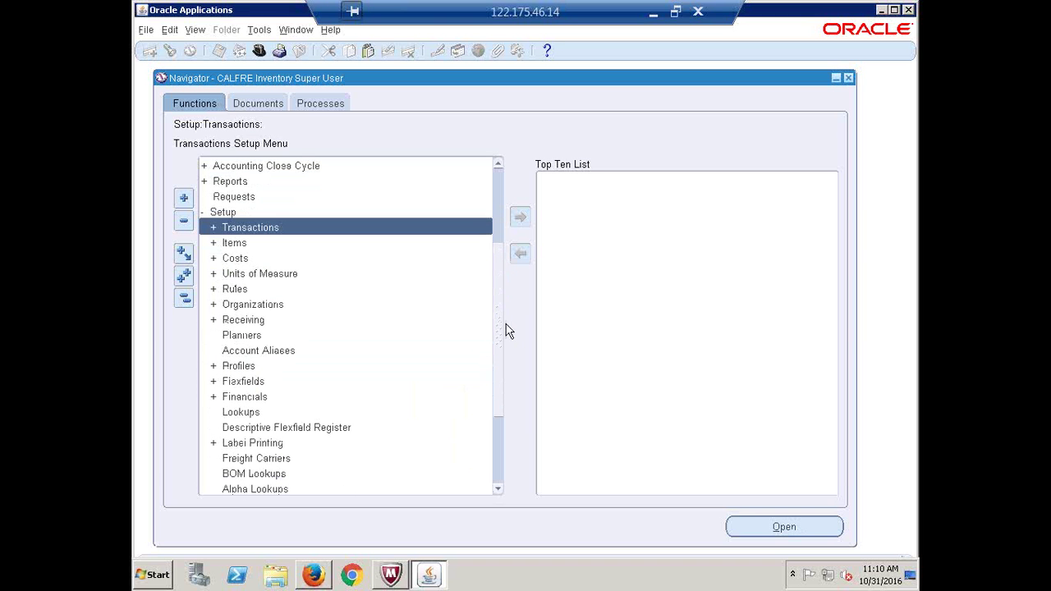
{"action": "left_click", "coordinate": [261, 307]}
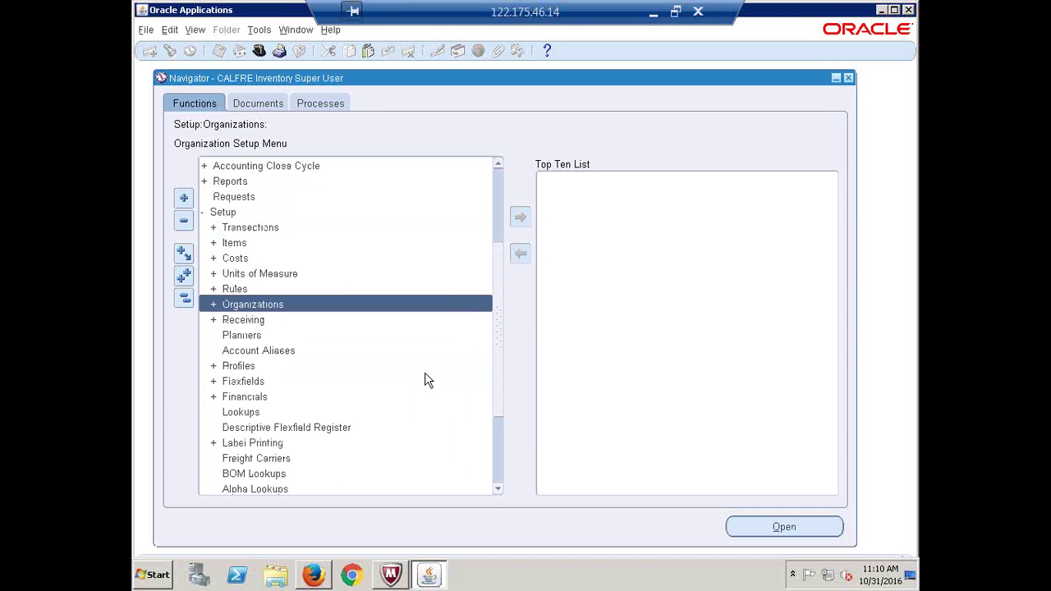
{"action": "key", "text": "Return"}
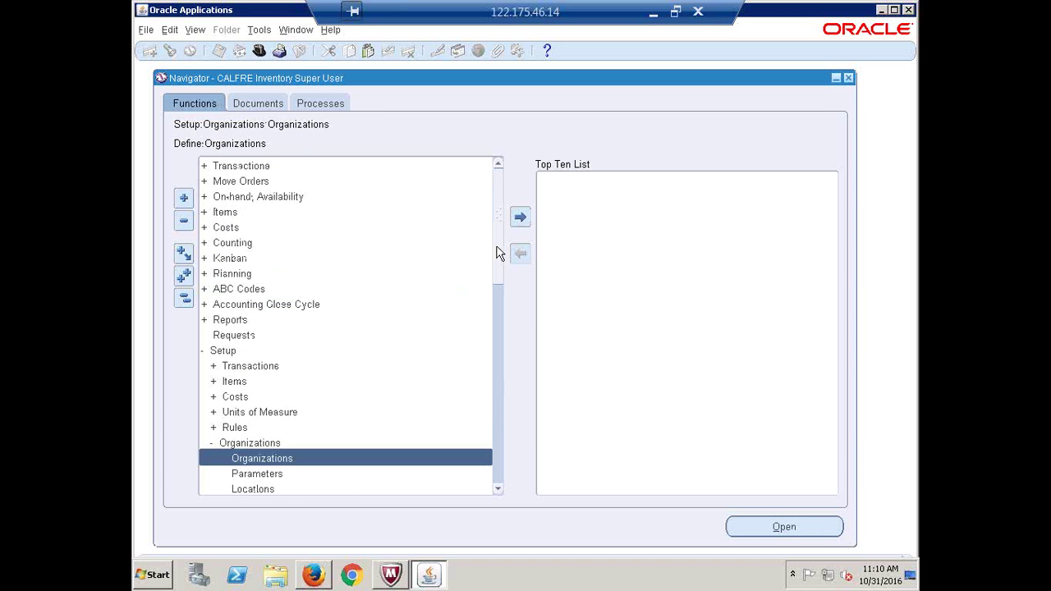
{"action": "left_click_drag", "start_coordinate": [497, 253], "coordinate": [503, 310]}
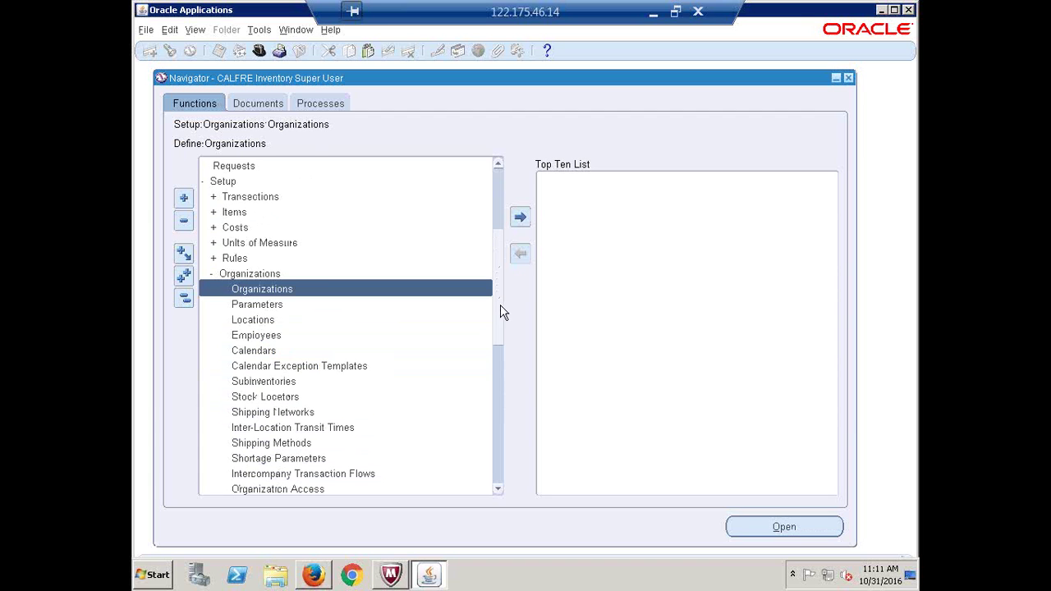
{"action": "left_click", "coordinate": [265, 352]}
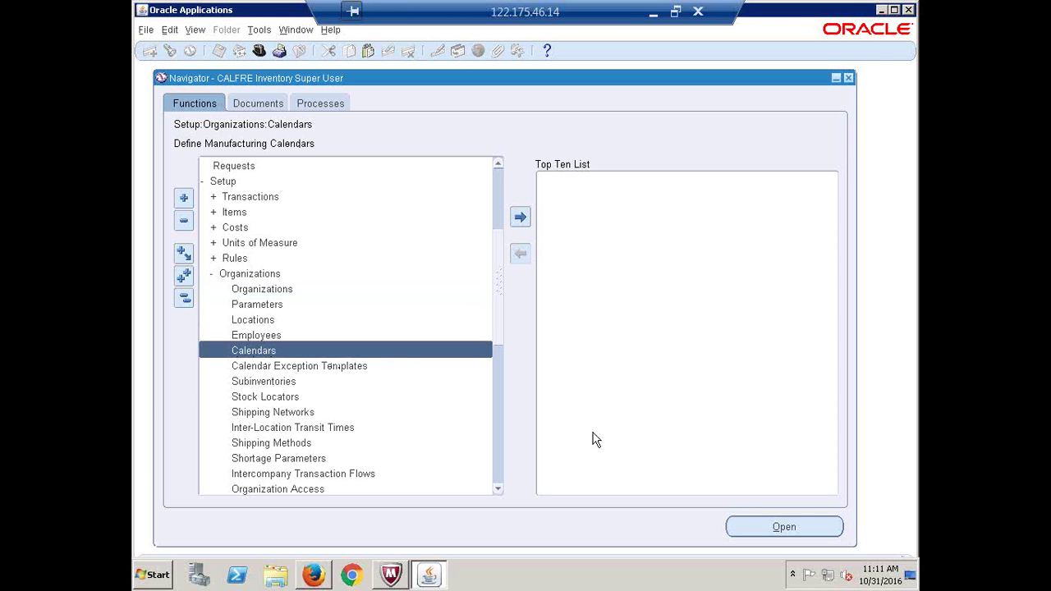
{"action": "key", "text": "alt+o"}
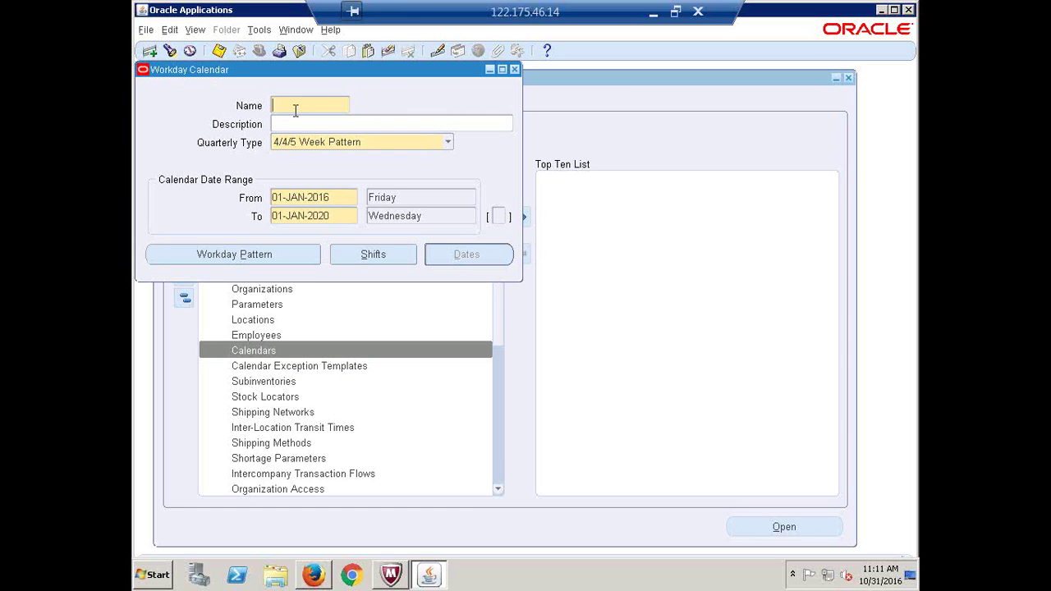
Step: Name the workday calendar CALFRE WDC and set its quarterly type to Calendar Months
{"action": "type", "text": "CALFRE WDC"}
{"action": "left_click", "coordinate": [310, 129]}
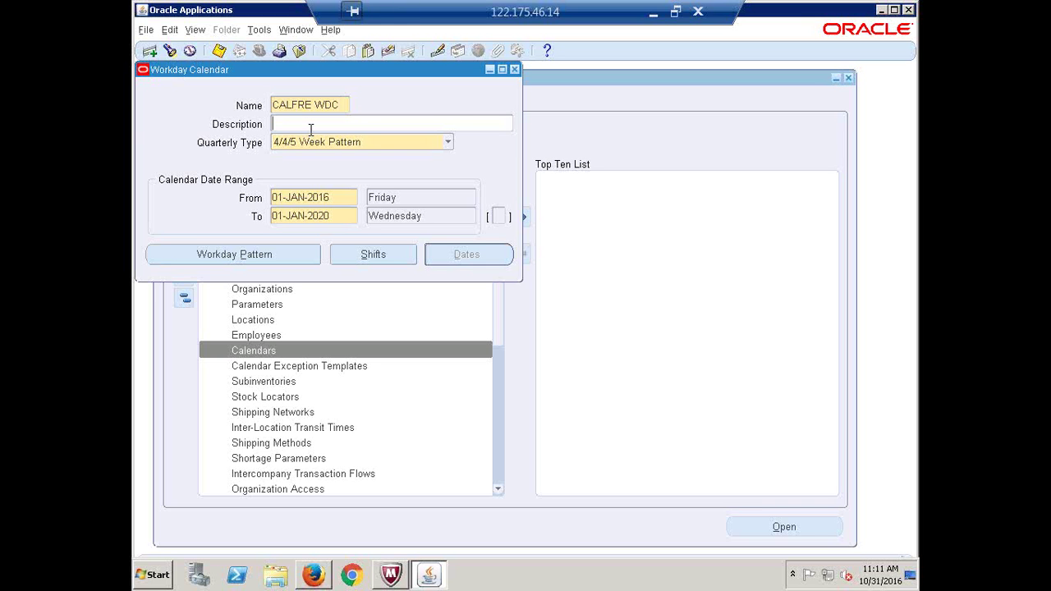
{"action": "left_click", "coordinate": [448, 142]}
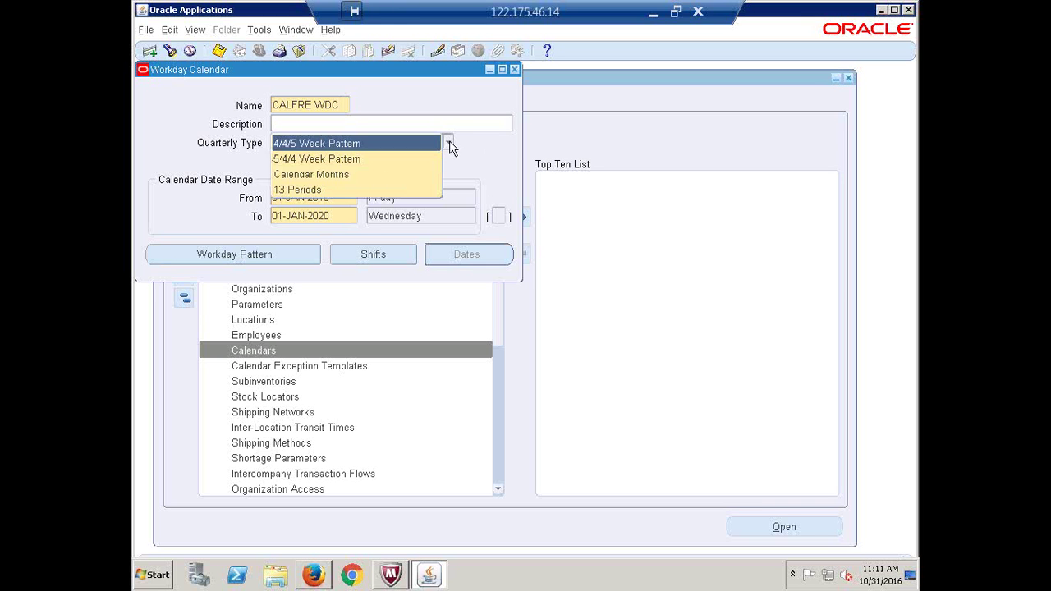
{"action": "left_click", "coordinate": [349, 175]}
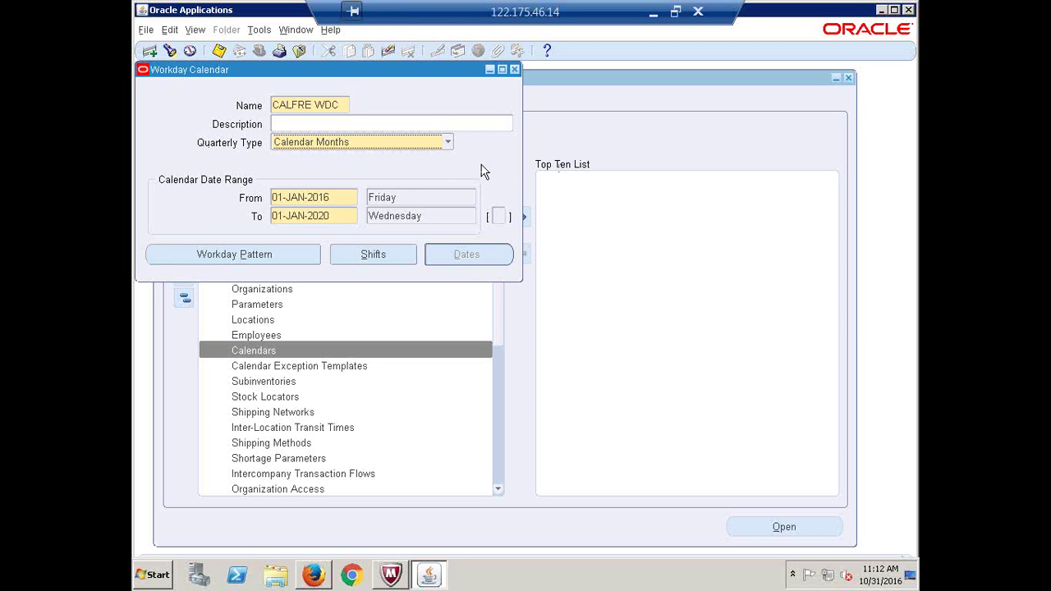
Step: Set the calendar's end date to 31-DEC-2020 and check the weekday of its start date
{"action": "left_click", "coordinate": [338, 197]}
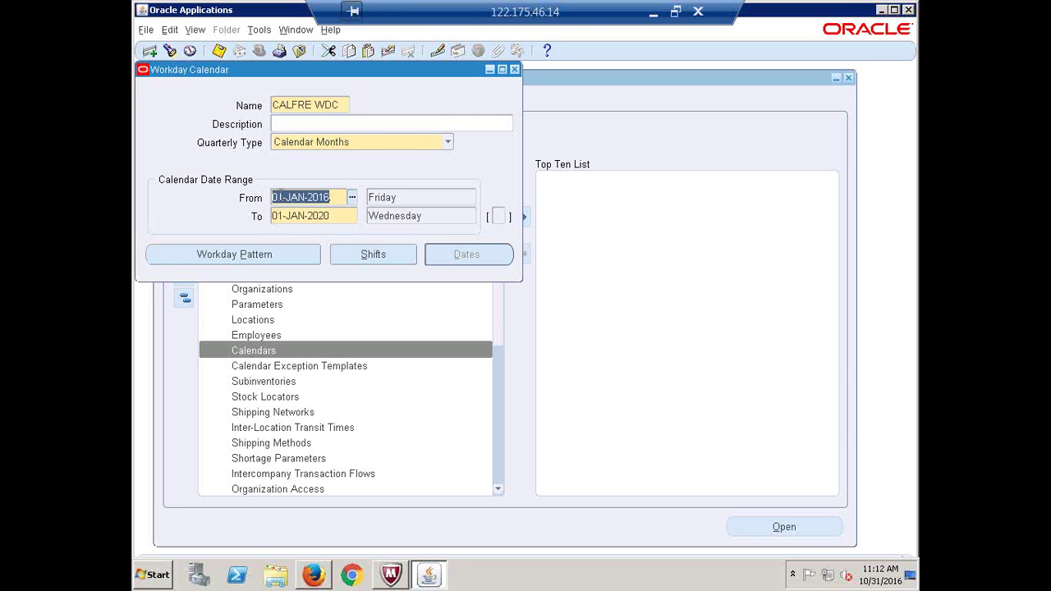
{"action": "left_click", "coordinate": [335, 214]}
{"action": "type", "text": "3"}
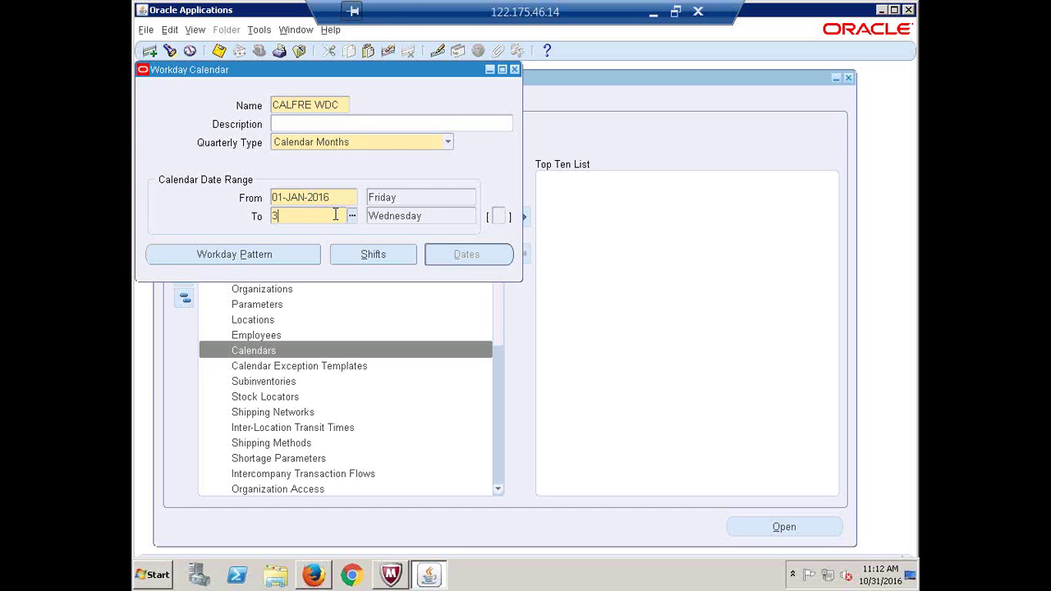
{"action": "type", "text": "1-DEC-2020"}
{"action": "key", "text": "Tab"}
{"action": "left_click", "coordinate": [335, 217]}
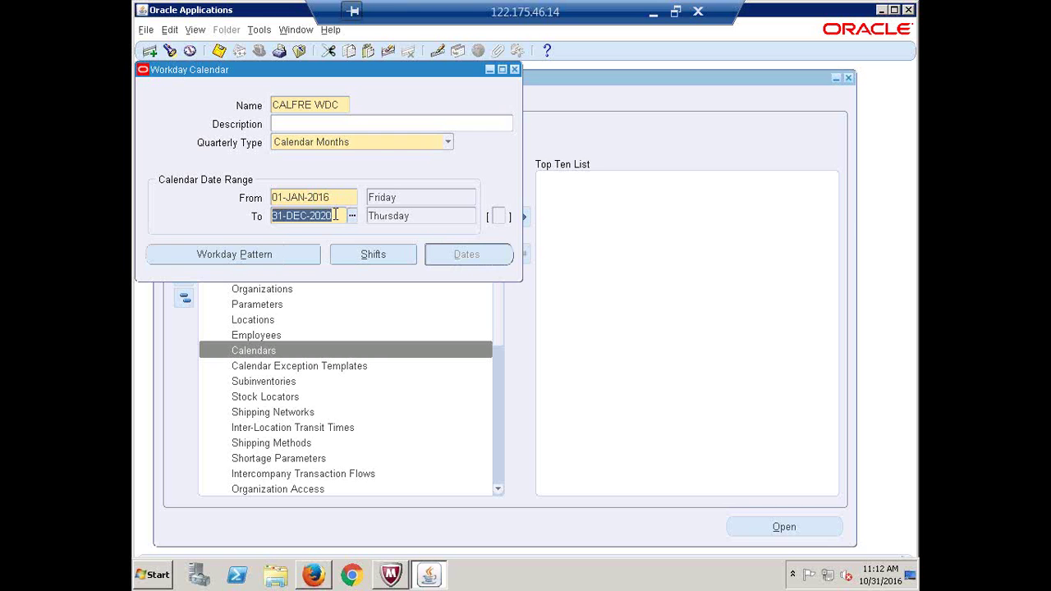
{"action": "left_click", "coordinate": [408, 197]}
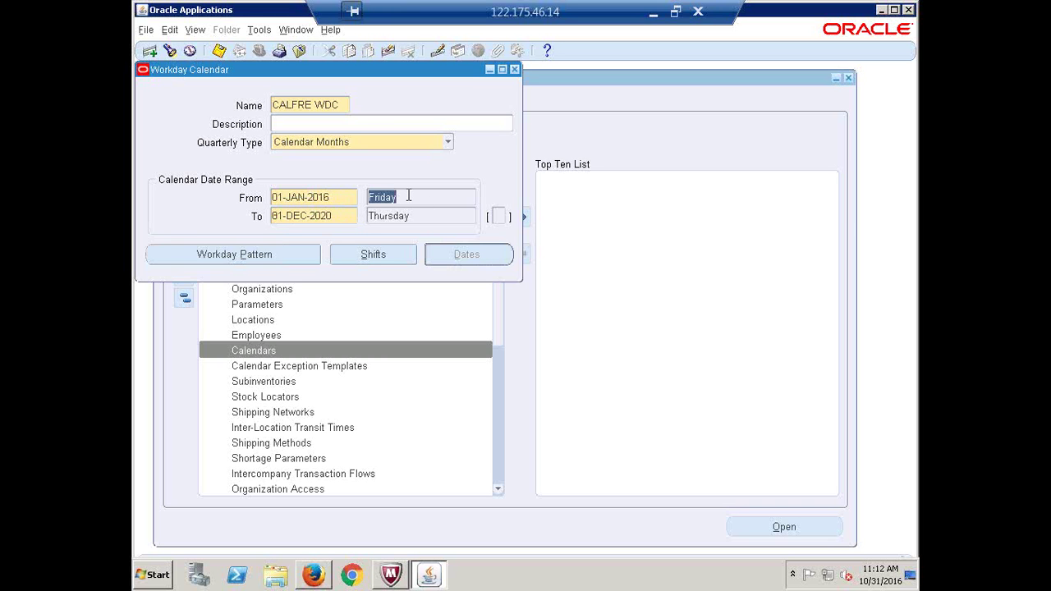
{"action": "left_click", "coordinate": [335, 199]}
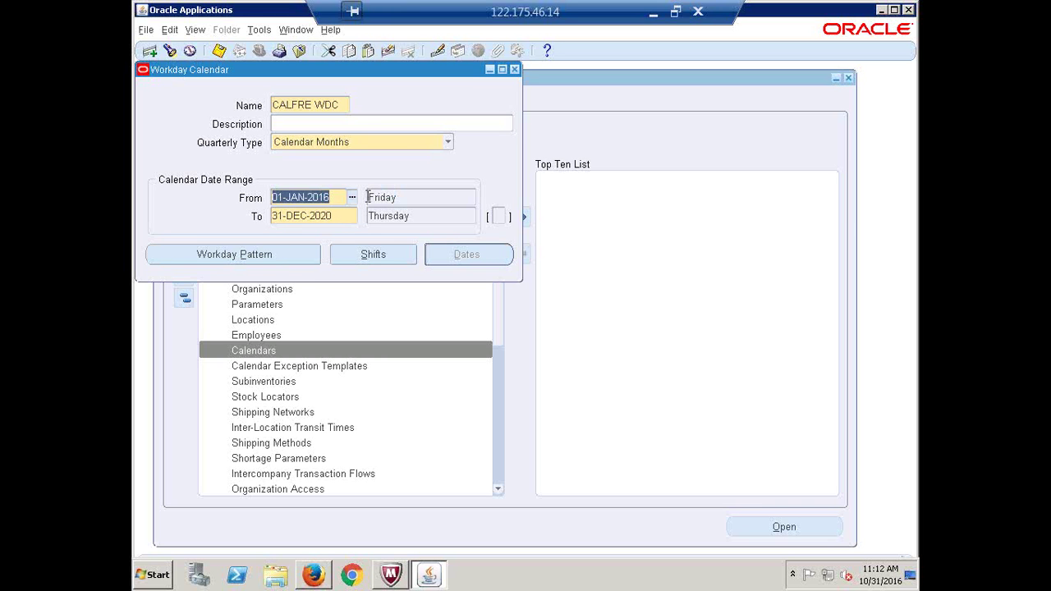
{"action": "left_click", "coordinate": [408, 196]}
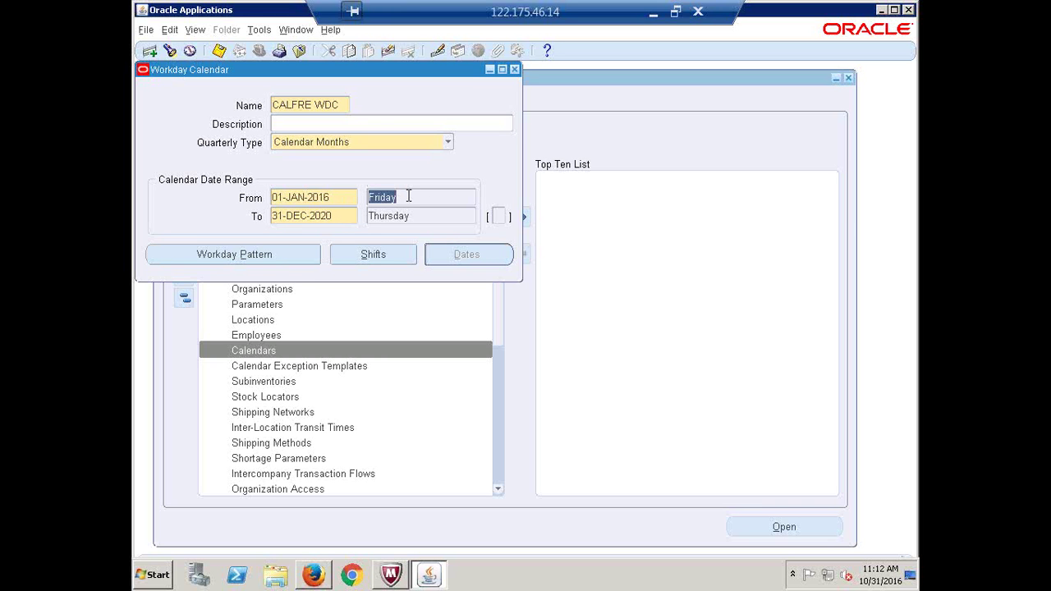
Step: Open Notepad below the calendar fields and write the days-on and days-off example "1 - 2"
{"action": "left_click", "coordinate": [164, 585]}
{"action": "left_click", "coordinate": [184, 219]}
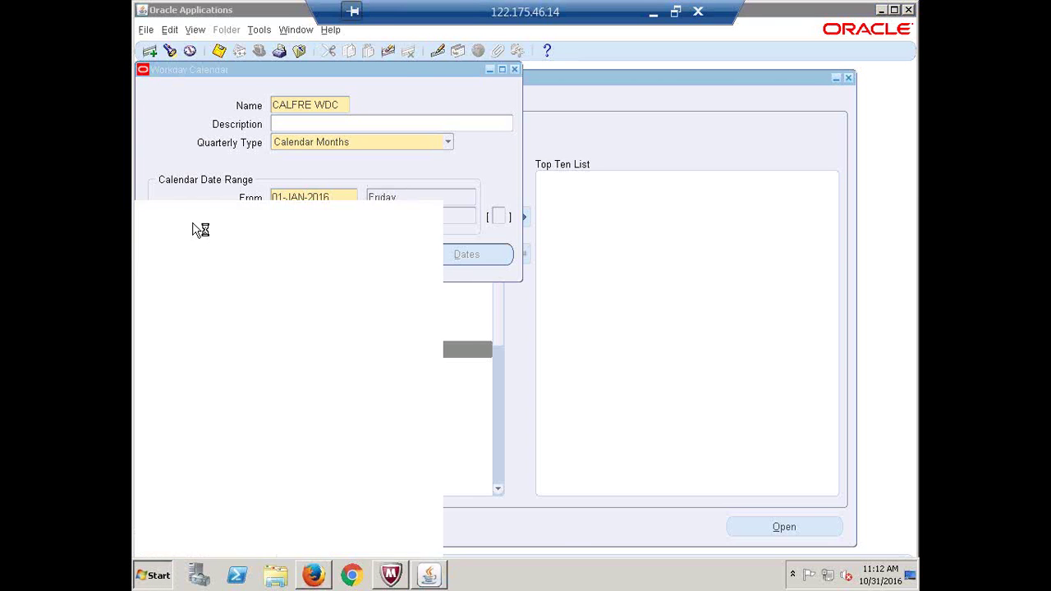
{"action": "left_click_drag", "start_coordinate": [377, 164], "coordinate": [389, 280]}
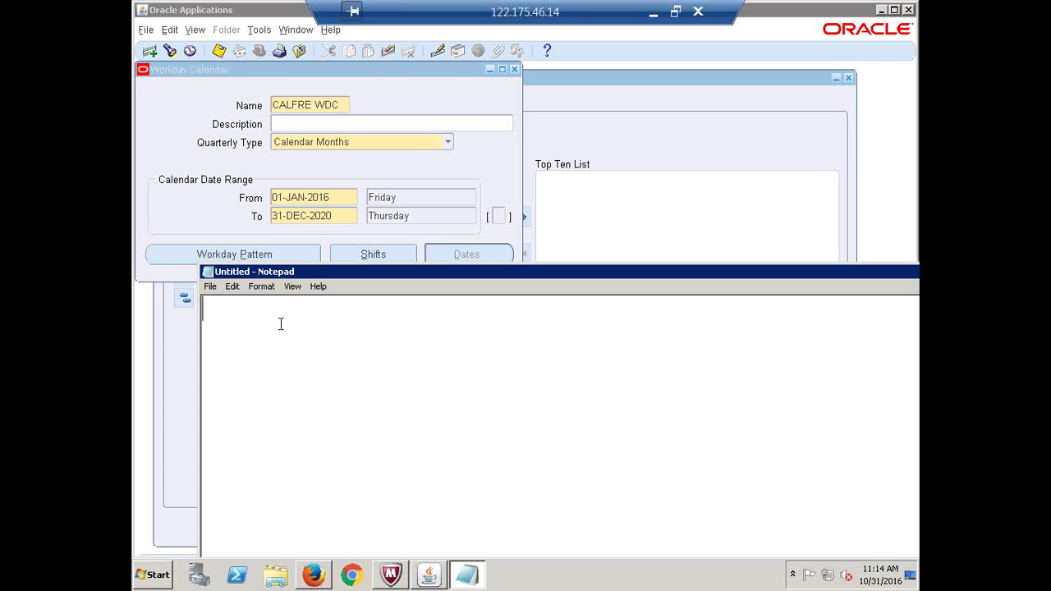
{"action": "type", "text": "1 - 2"}
{"action": "key", "text": "Return"}
{"action": "left_click_drag", "start_coordinate": [223, 308], "coordinate": [199, 310]}
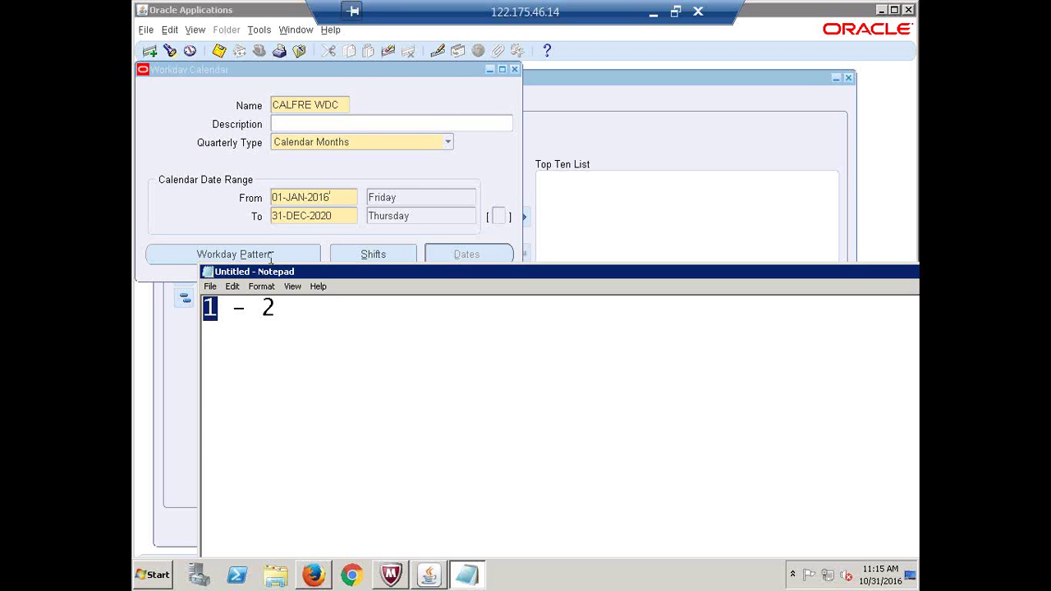
{"action": "left_click_drag", "start_coordinate": [279, 309], "coordinate": [264, 310]}
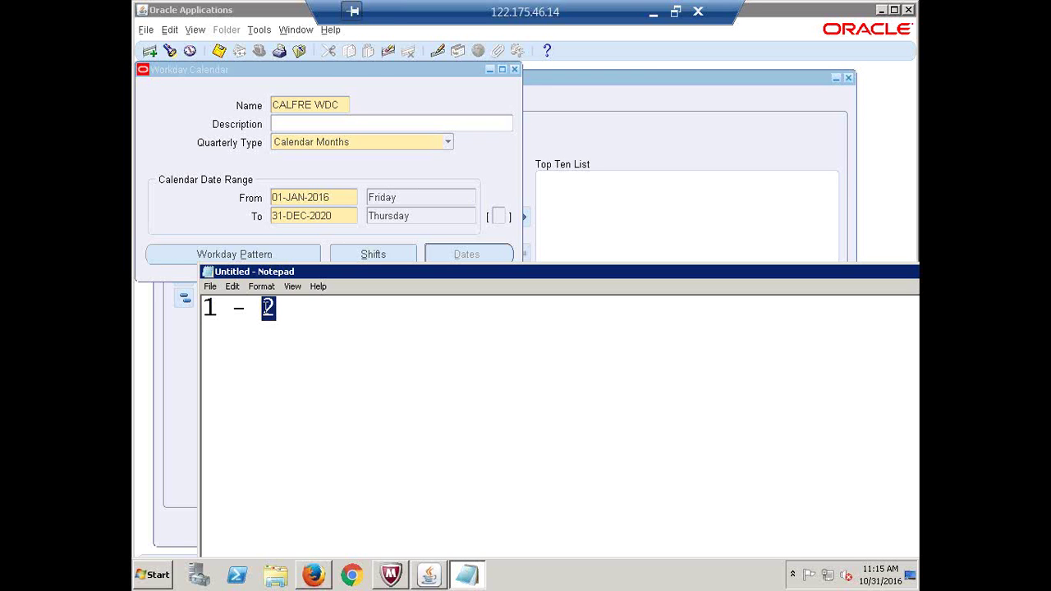
Step: Add a second line "4 - 0" to the Notepad note and review both lines
{"action": "left_click", "coordinate": [292, 311]}
{"action": "key", "text": "Return"}
{"action": "type", "text": "4 - "}
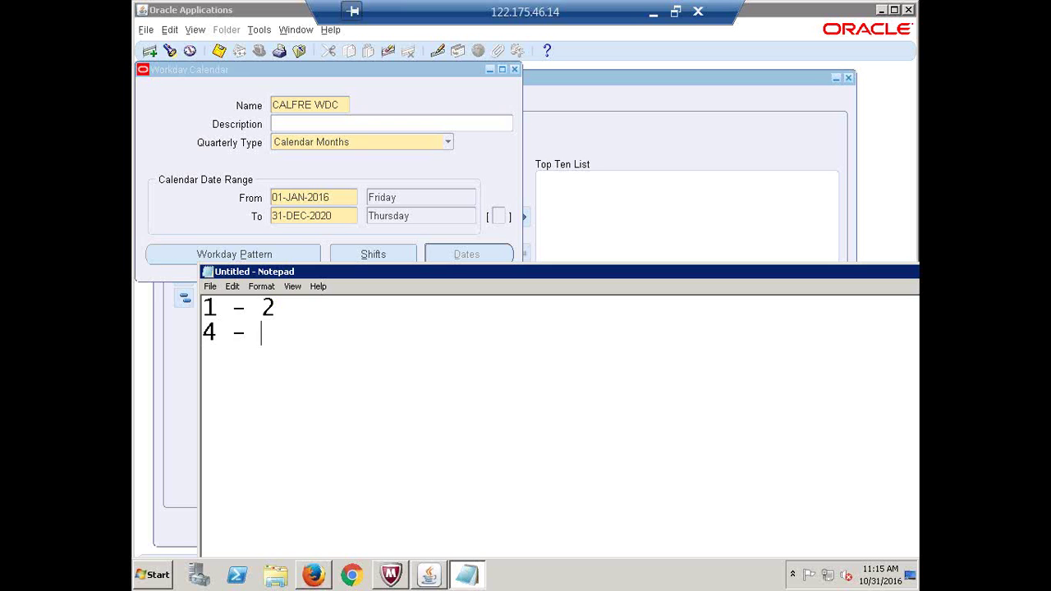
{"action": "type", "text": "0"}
{"action": "key", "text": "ctrl+a"}
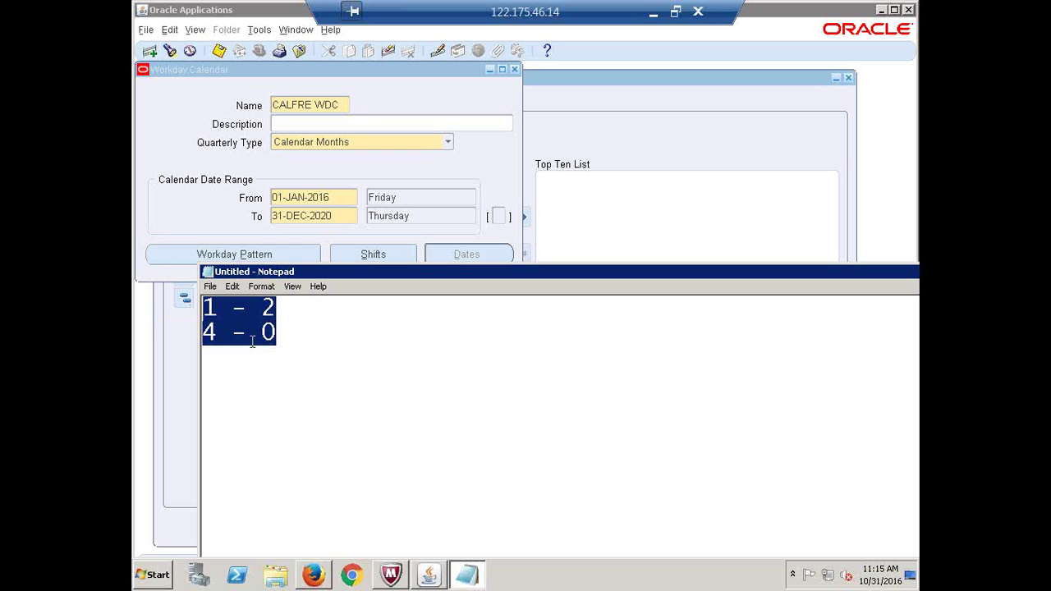
{"action": "left_click", "coordinate": [297, 343]}
{"action": "key", "text": "ctrl+a"}
{"action": "left_click", "coordinate": [319, 332]}
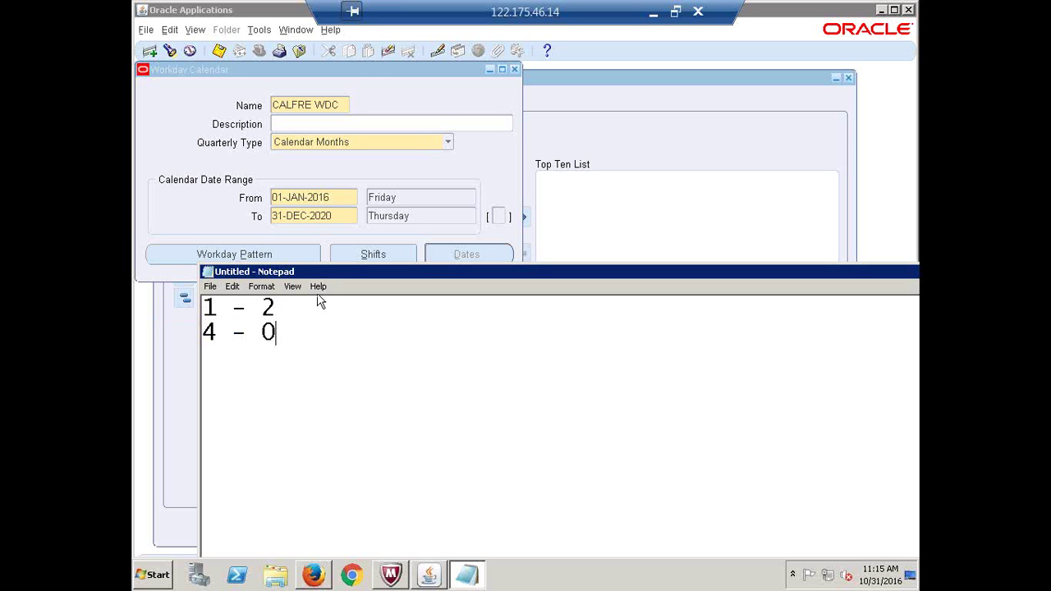
Step: Switch back to the Workday Calendar form and set the calendar's start date to 03-JAN-2016
{"action": "left_click_drag", "start_coordinate": [298, 197], "coordinate": [288, 198]}
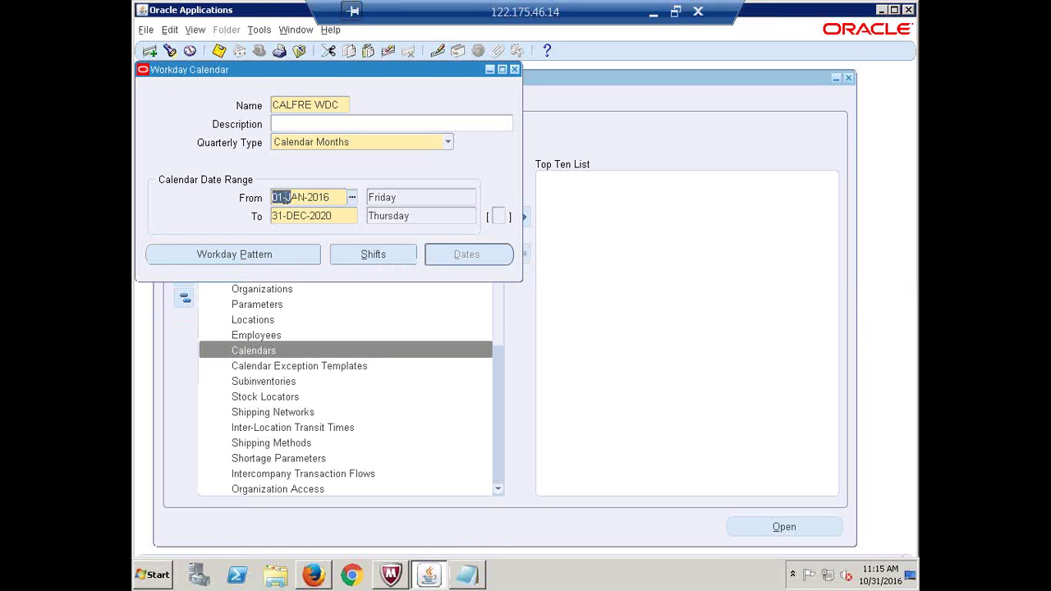
{"action": "left_click", "coordinate": [284, 197]}
{"action": "key", "text": "Delete"}
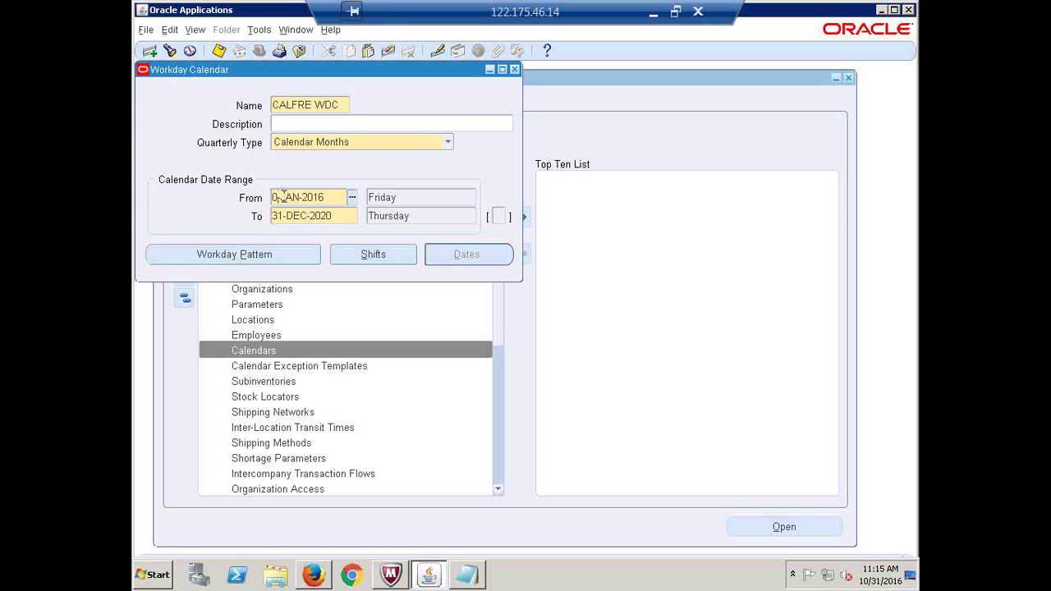
{"action": "type", "text": "3"}
{"action": "key", "text": "Tab"}
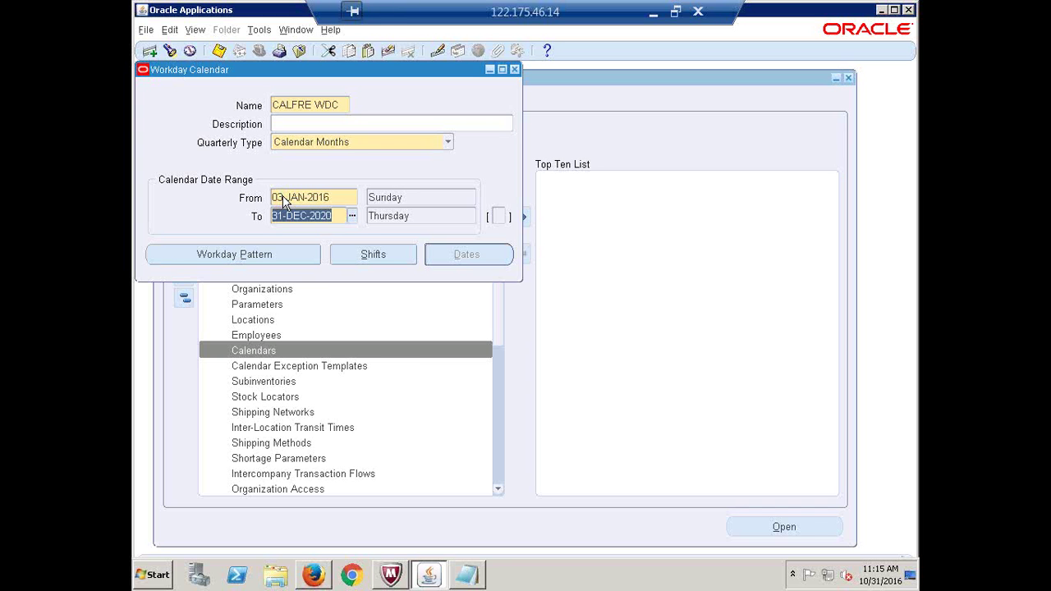
Step: Switch to the Notepad note and change its two lines to "0 - 1" and "5 - 1"
{"action": "left_click", "coordinate": [466, 575]}
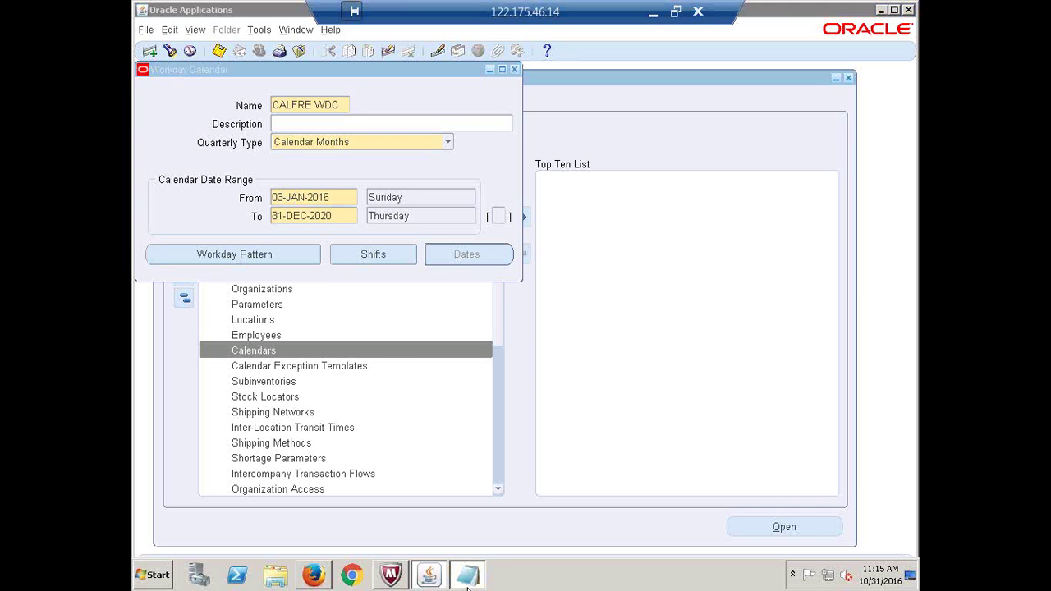
{"action": "left_click_drag", "start_coordinate": [213, 309], "coordinate": [197, 305]}
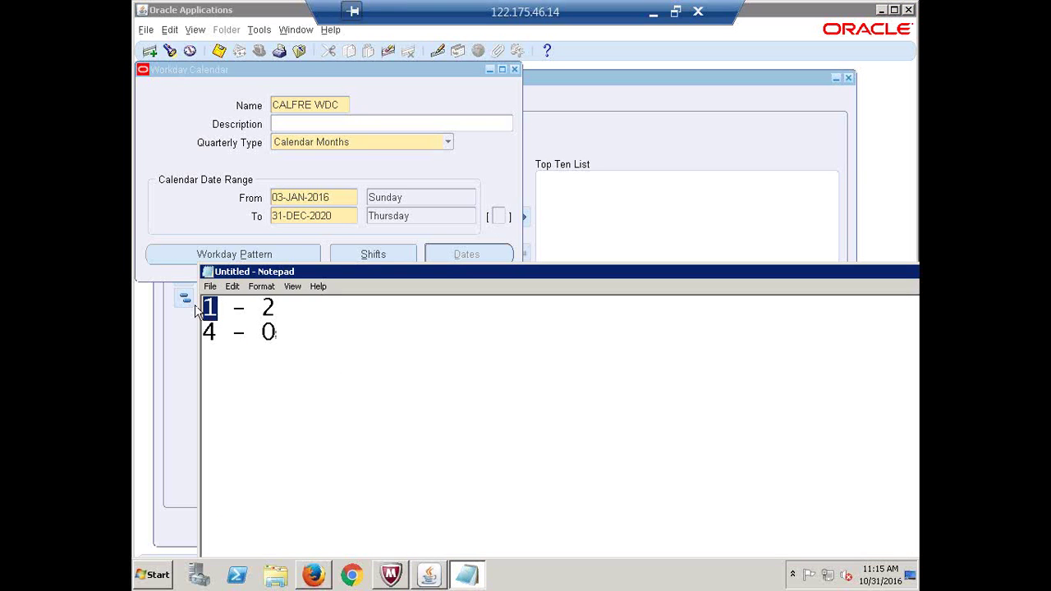
{"action": "type", "text": "0"}
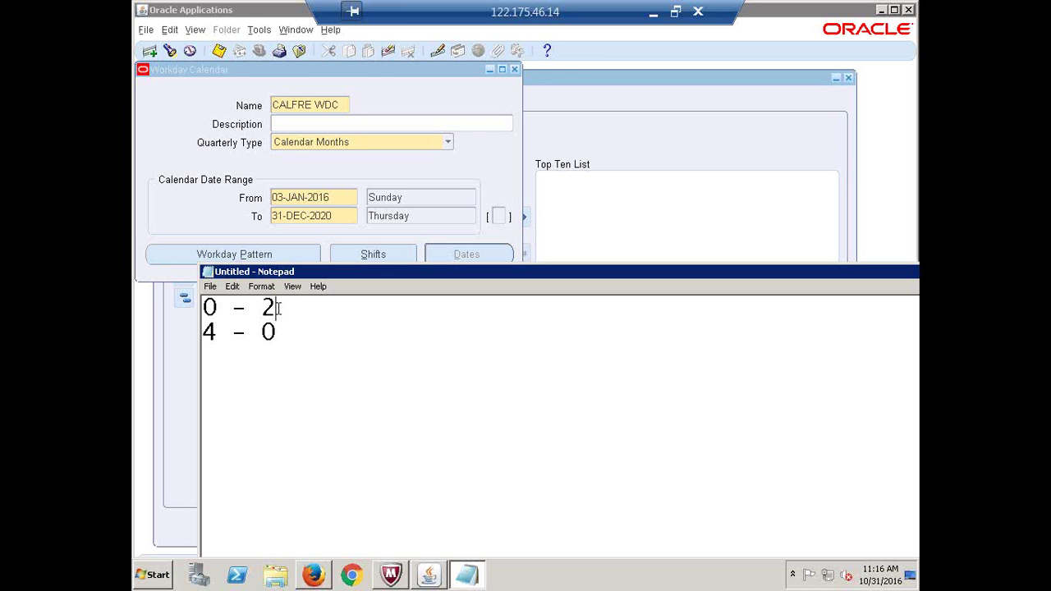
{"action": "key", "text": "BackSpace"}
{"action": "type", "text": "1"}
{"action": "left_click_drag", "start_coordinate": [211, 331], "coordinate": [197, 330]}
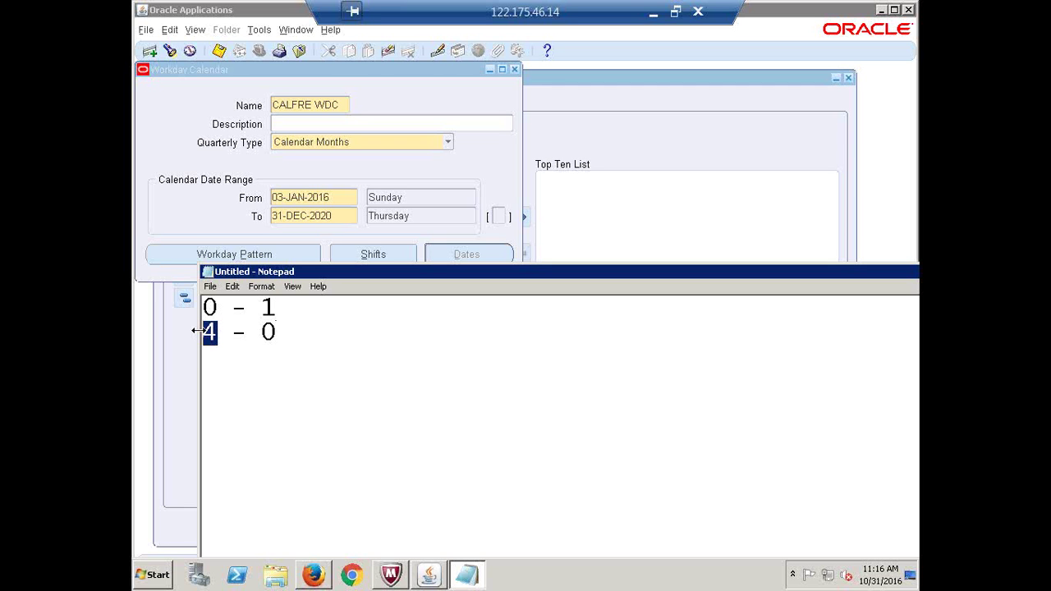
{"action": "type", "text": "5"}
{"action": "left_click_drag", "start_coordinate": [277, 331], "coordinate": [264, 332]}
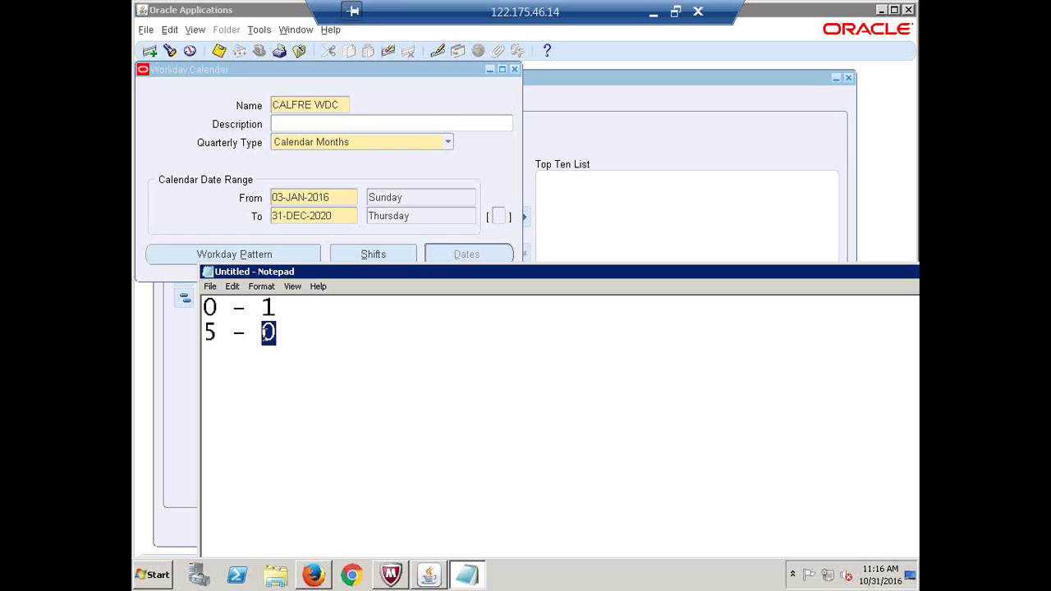
{"action": "type", "text": "1"}
Step: Close Notepad without saving the note
{"action": "left_click_drag", "start_coordinate": [692, 274], "coordinate": [838, 255]}
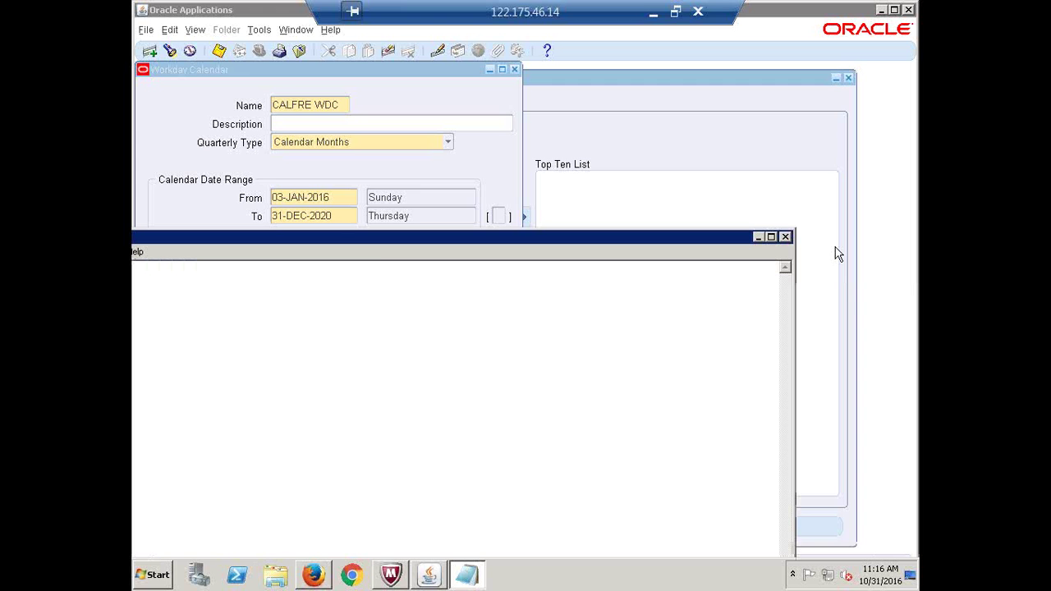
{"action": "left_click", "coordinate": [785, 237]}
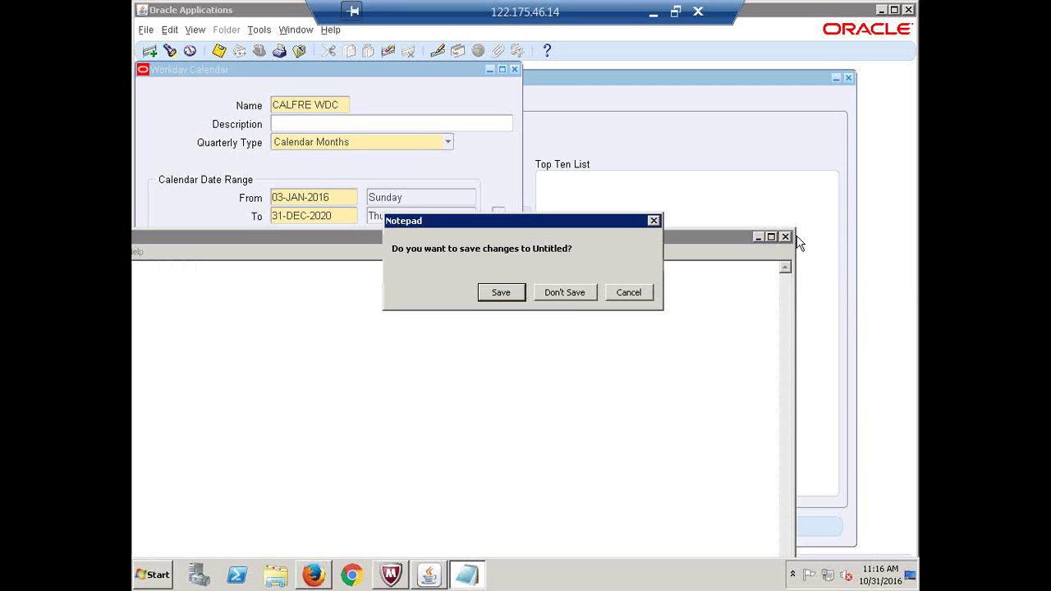
{"action": "left_click", "coordinate": [568, 294]}
Step: Set the calendar's start date to 01-JAN-2016 and check its weekday
{"action": "left_click", "coordinate": [340, 200]}
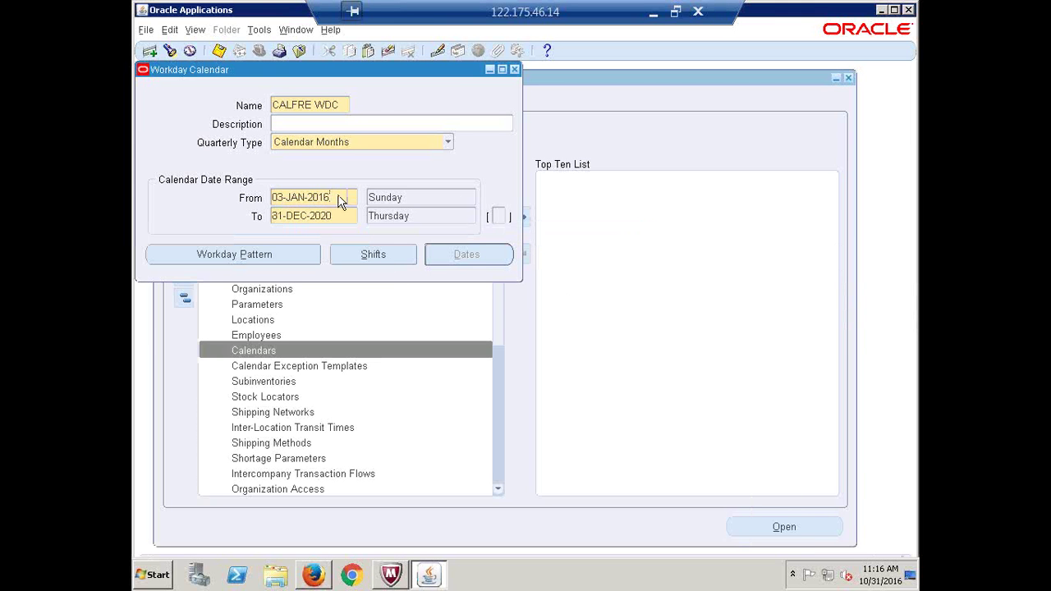
{"action": "left_click", "coordinate": [287, 197]}
{"action": "left_click", "coordinate": [281, 197]}
{"action": "key", "text": "BackSpace"}
{"action": "type", "text": "1"}
{"action": "key", "text": "Tab"}
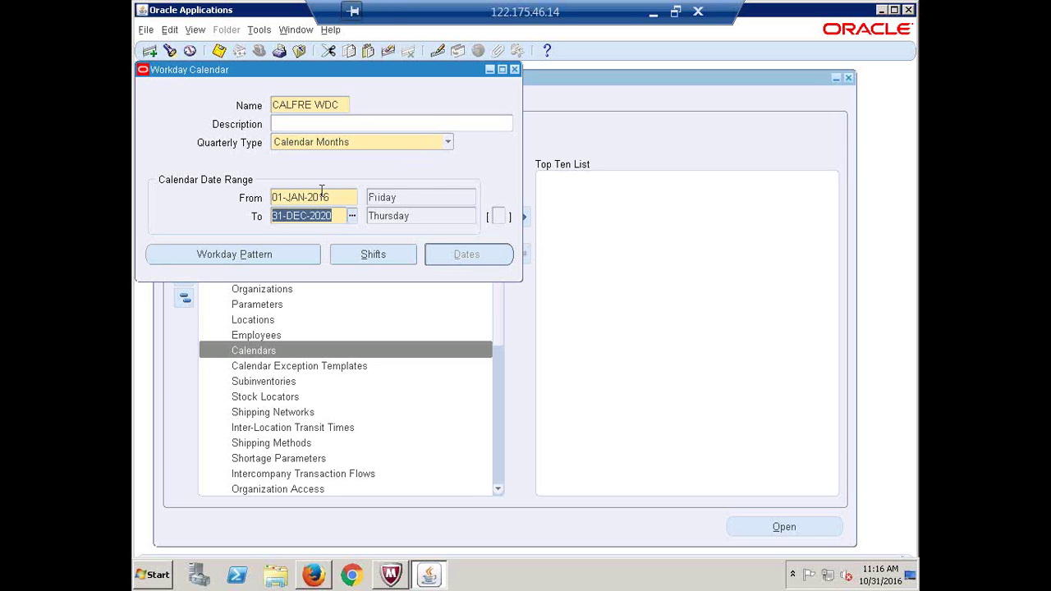
{"action": "left_click", "coordinate": [325, 197]}
{"action": "left_click", "coordinate": [408, 201]}
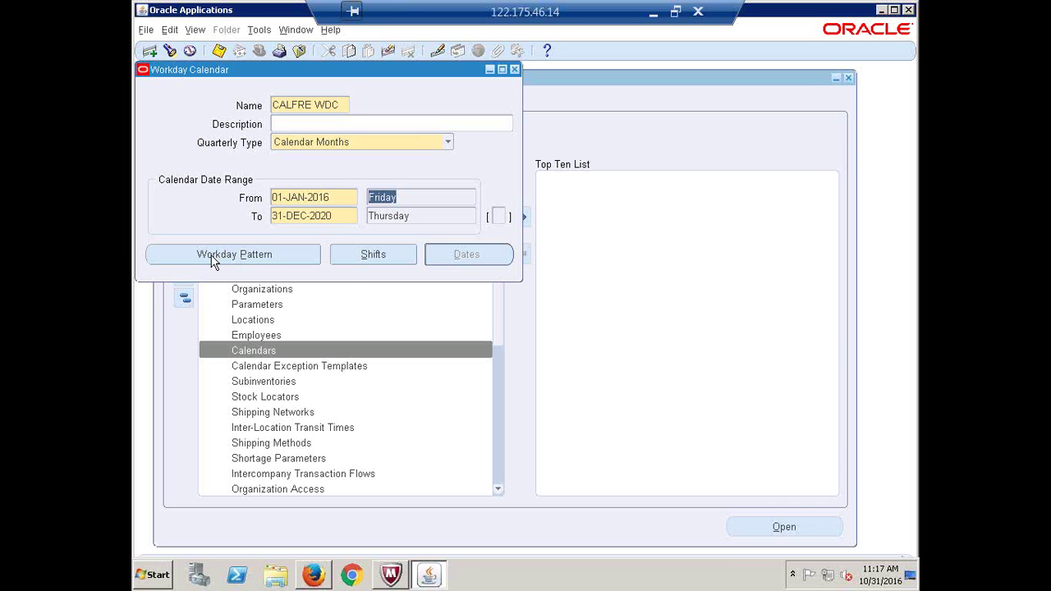
Step: Add workday pattern sequence 1 with 1 day on and 2 days off, keeping the calendar's date range in view
{"action": "left_click", "coordinate": [212, 256]}
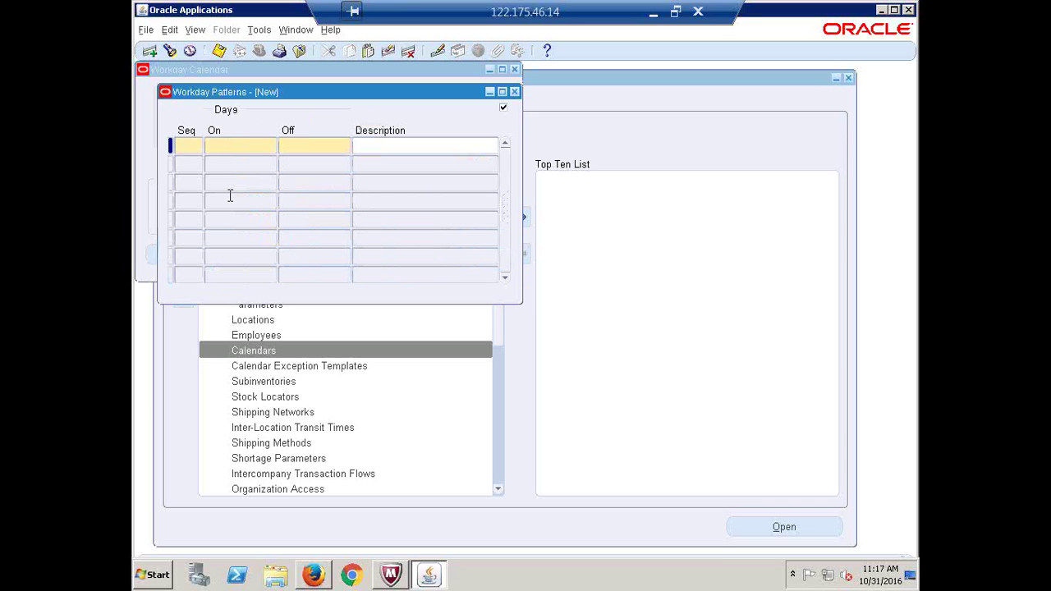
{"action": "type", "text": "1"}
{"action": "key", "text": "Tab"}
{"action": "left_click_drag", "start_coordinate": [298, 99], "coordinate": [363, 251]}
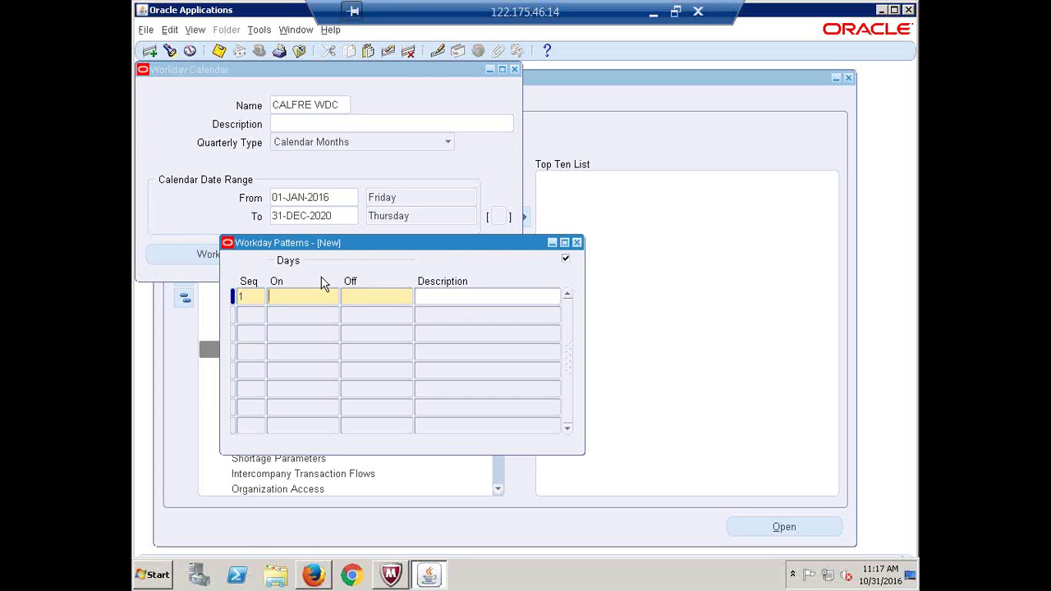
{"action": "type", "text": "1"}
{"action": "left_click", "coordinate": [371, 298]}
{"action": "type", "text": "2"}
Step: Add workday pattern sequence 2 with 4 days on and 0 days off, save, and return to the calendar
{"action": "left_click", "coordinate": [252, 319]}
{"action": "type", "text": "2"}
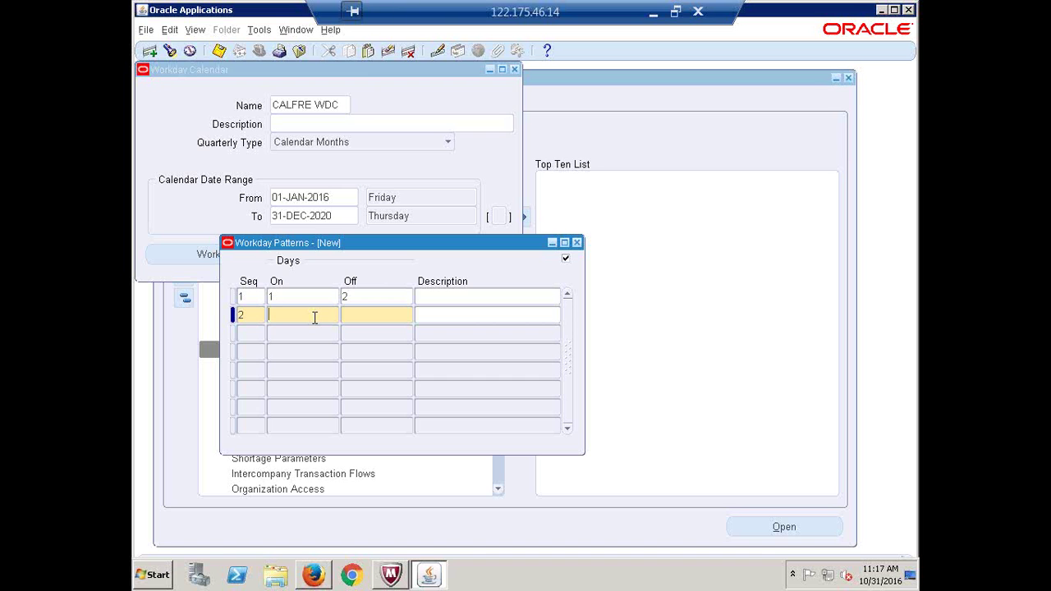
{"action": "left_click", "coordinate": [315, 318]}
{"action": "type", "text": "4"}
{"action": "key", "text": "Tab"}
{"action": "type", "text": "0"}
{"action": "key", "text": "ctrl+s"}
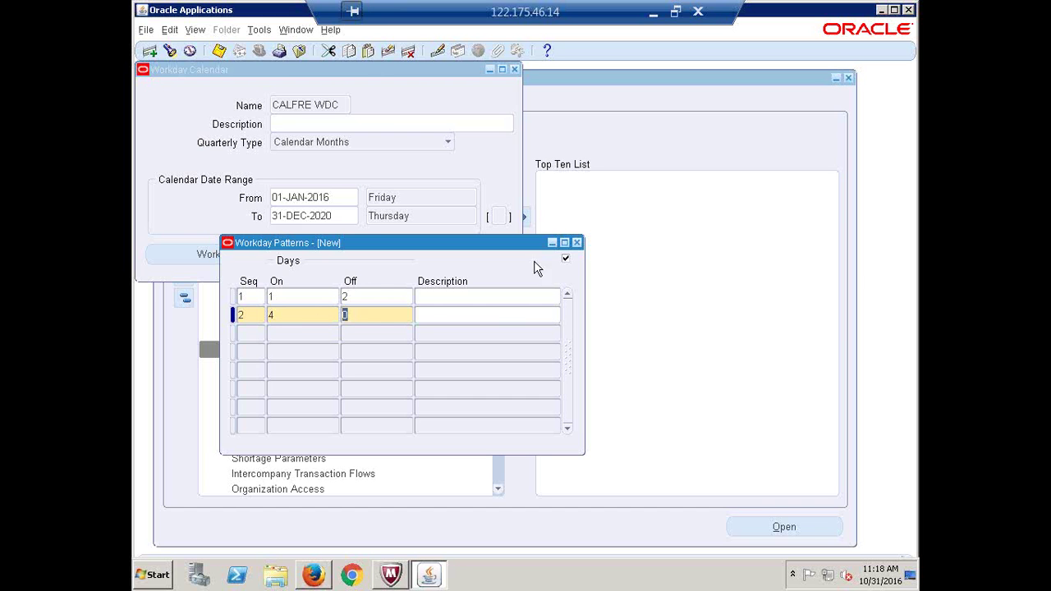
{"action": "left_click", "coordinate": [578, 243]}
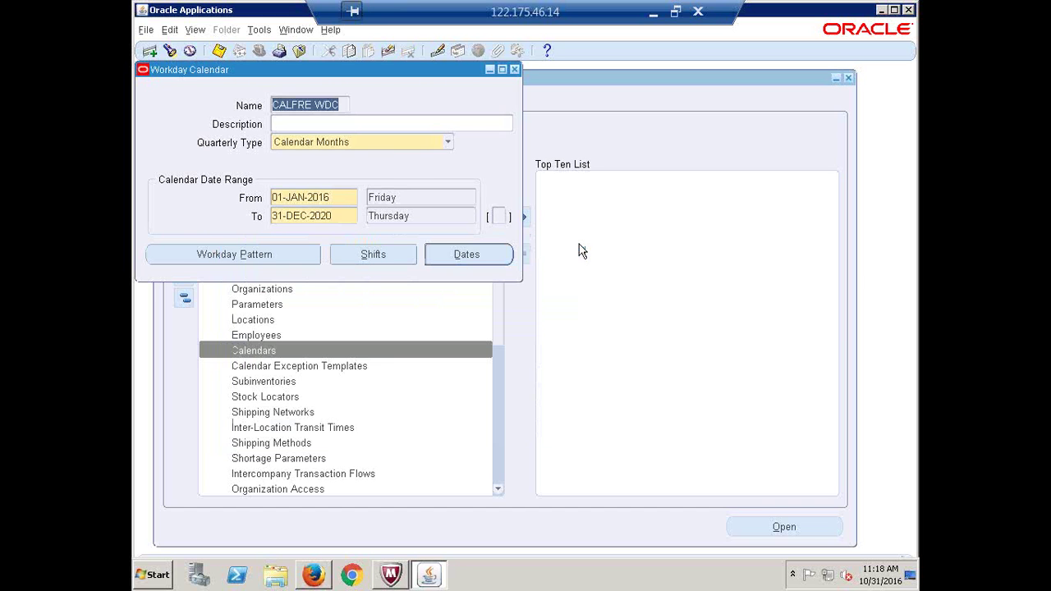
Step: Add shift number 1 to the CALFRE WDC calendar with the description "Normal Shift"
{"action": "left_click", "coordinate": [374, 256]}
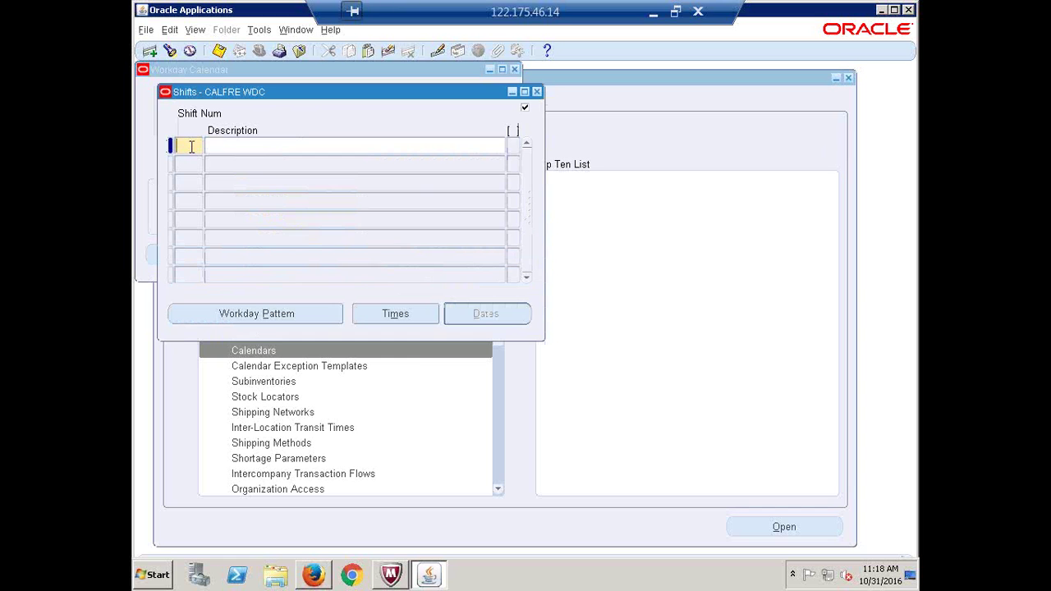
{"action": "type", "text": "1"}
{"action": "left_click", "coordinate": [238, 150]}
{"action": "type", "text": "Normal Shift"}
{"action": "left_click_drag", "start_coordinate": [292, 147], "coordinate": [205, 148]}
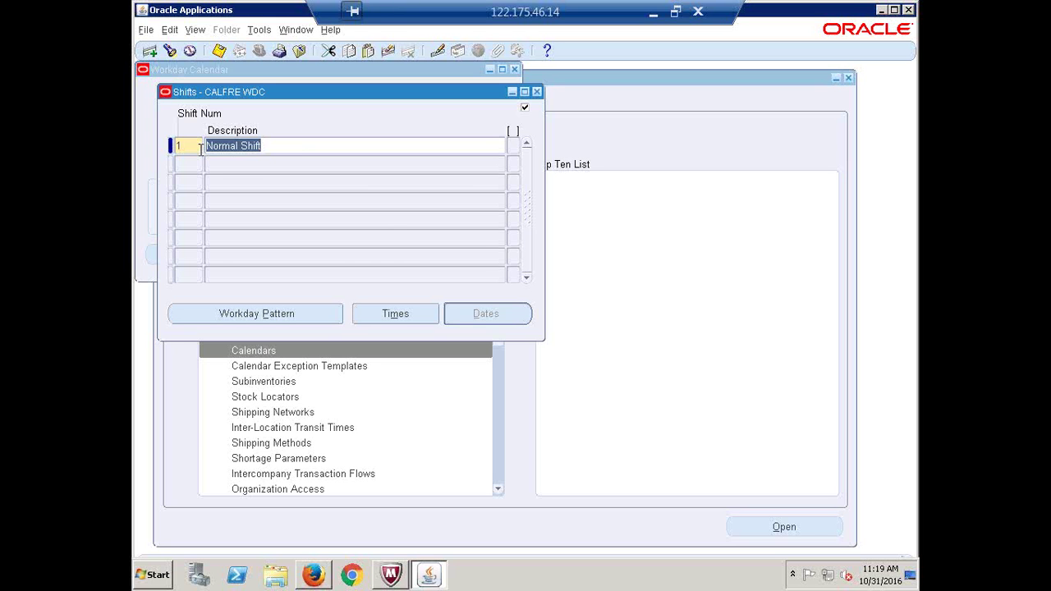
{"action": "left_click", "coordinate": [277, 145]}
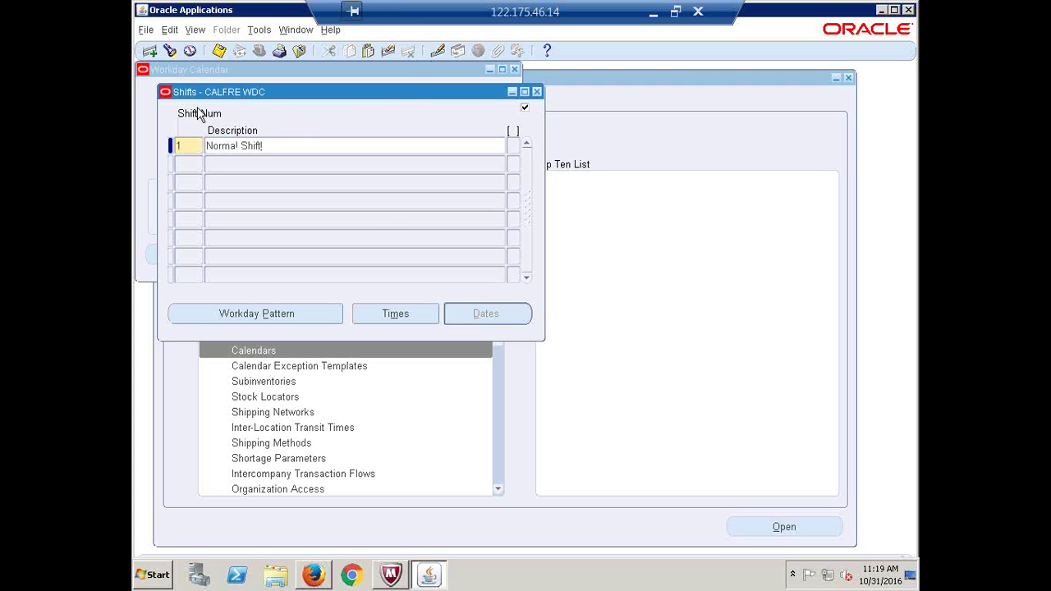
{"action": "left_click", "coordinate": [282, 148]}
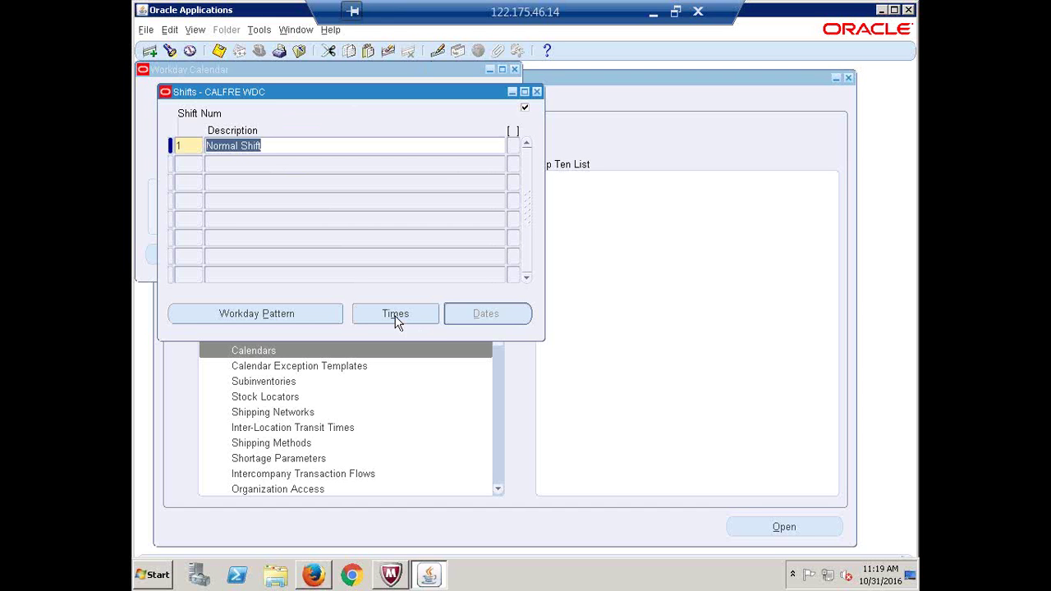
Step: Set shift 1's times to start at 09:00:00 and stop at 18:00:00, save, and return to the Workday Calendar form
{"action": "left_click", "coordinate": [395, 321]}
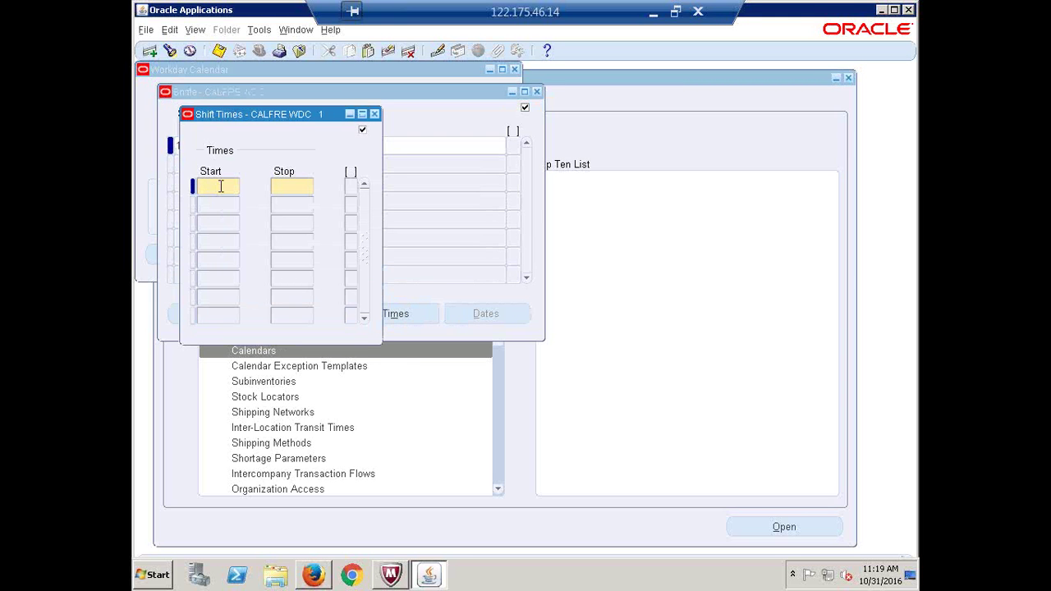
{"action": "type", "text": "09:00:00"}
{"action": "key", "text": "Tab"}
{"action": "type", "text": "18:00:00"}
{"action": "key", "text": "ctrl+s"}
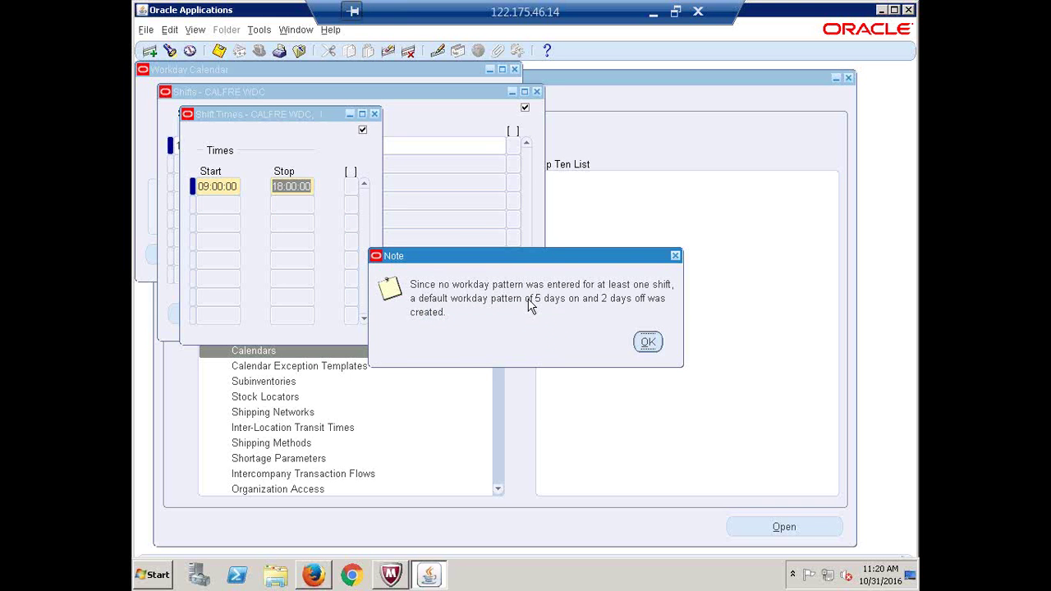
{"action": "left_click", "coordinate": [647, 343]}
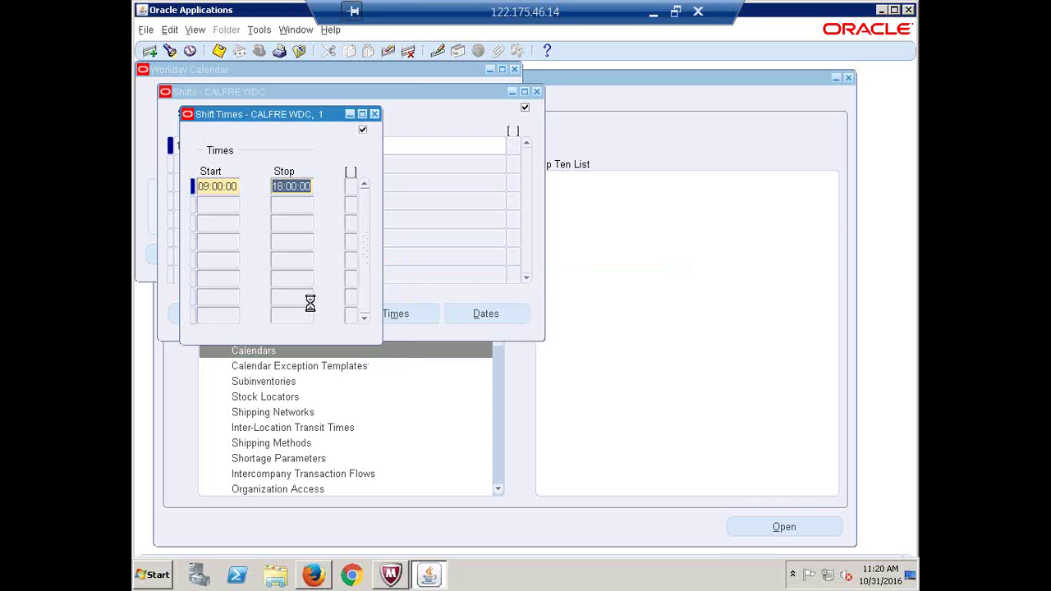
{"action": "left_click", "coordinate": [373, 114]}
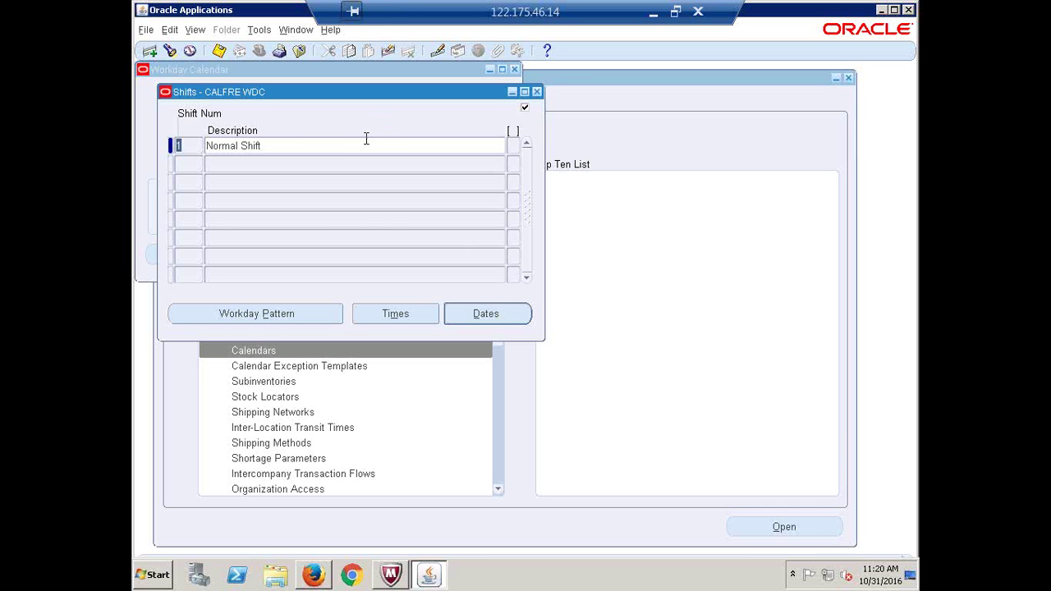
{"action": "left_click", "coordinate": [339, 148]}
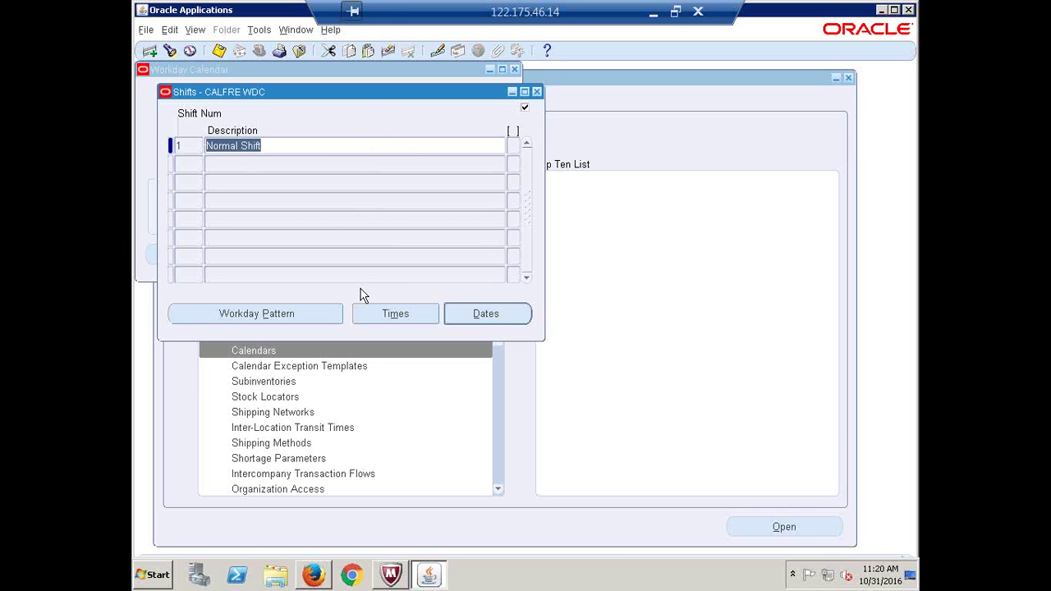
{"action": "left_click", "coordinate": [537, 92]}
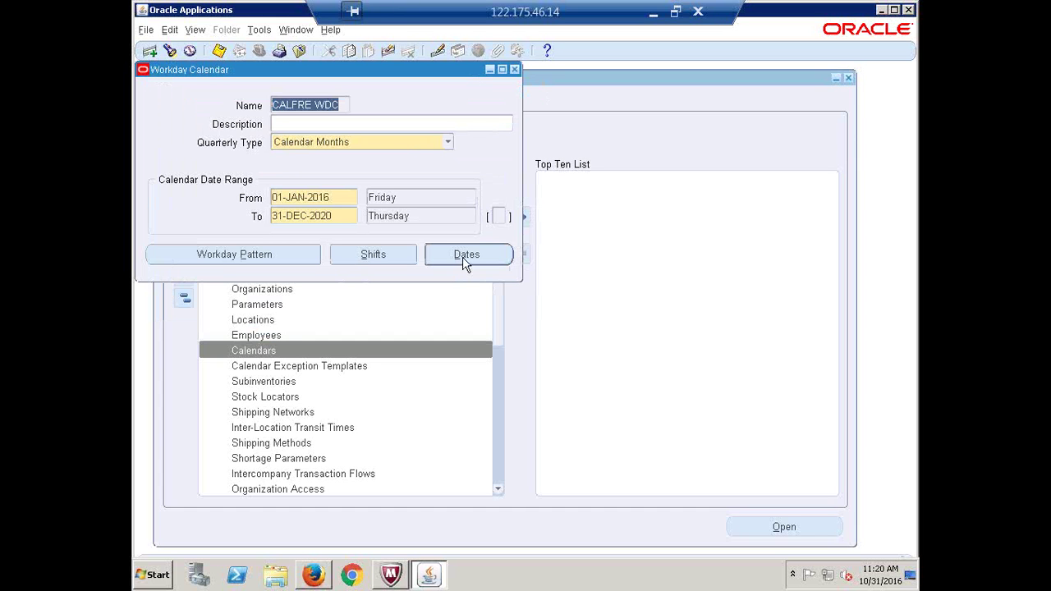
Step: Review the calendar's workday pattern rows against the weekday of its start date, then close the pattern
{"action": "left_click", "coordinate": [212, 258]}
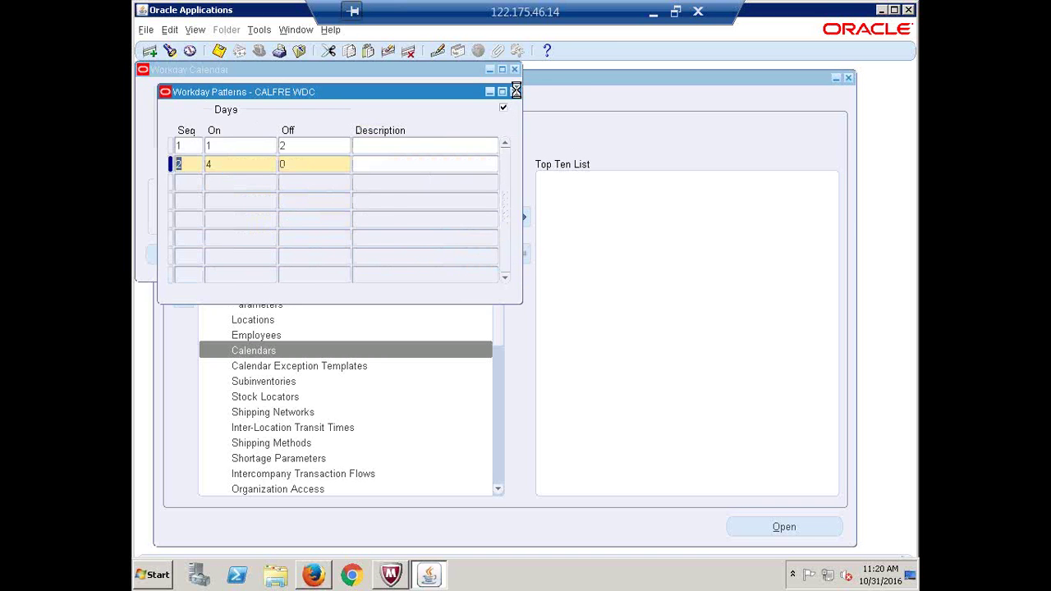
{"action": "left_click", "coordinate": [514, 91]}
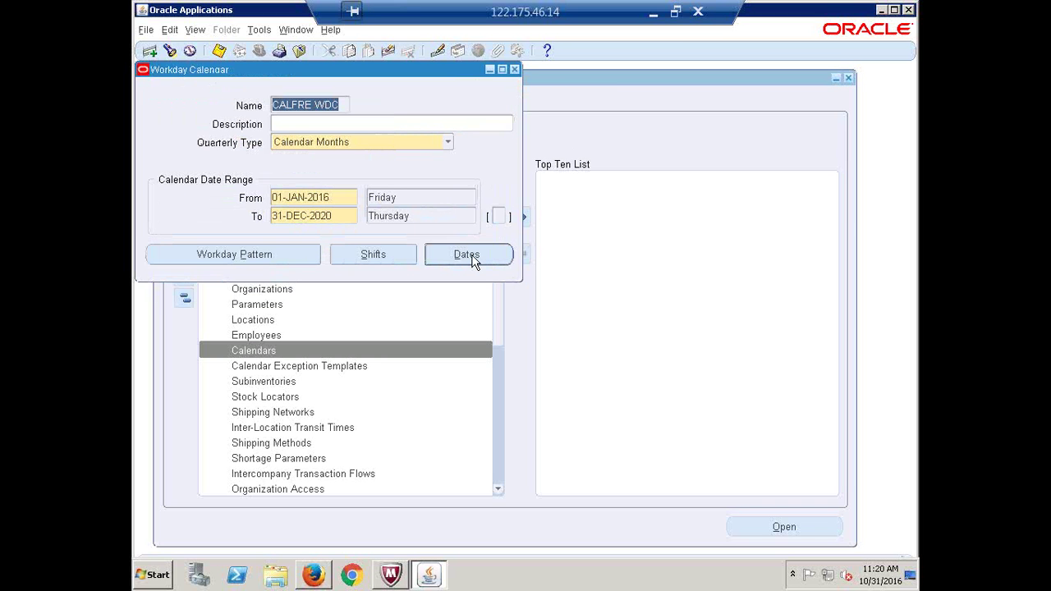
{"action": "left_click", "coordinate": [246, 262]}
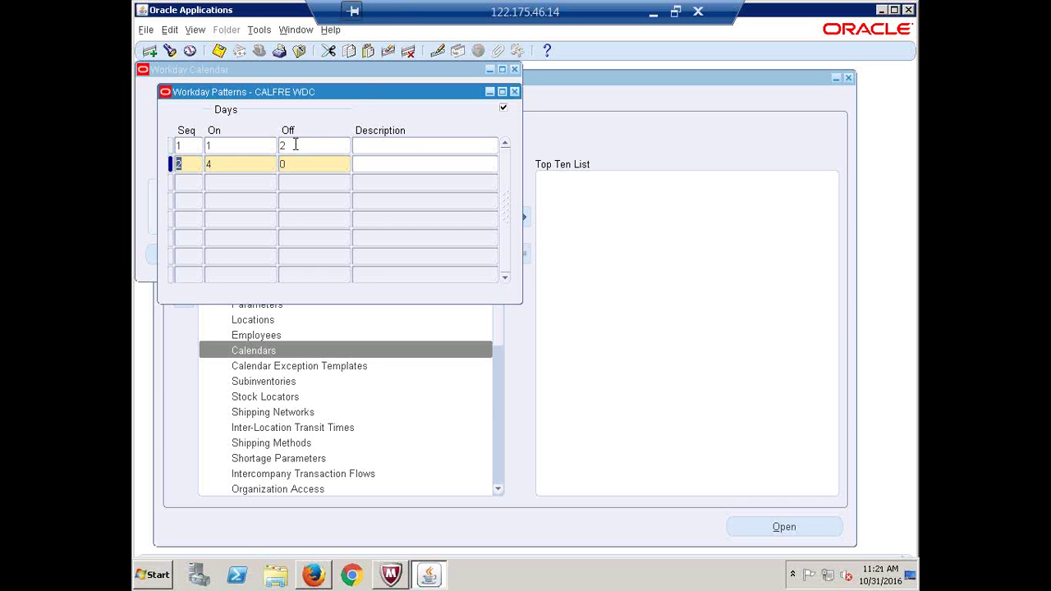
{"action": "left_click_drag", "start_coordinate": [356, 88], "coordinate": [405, 284]}
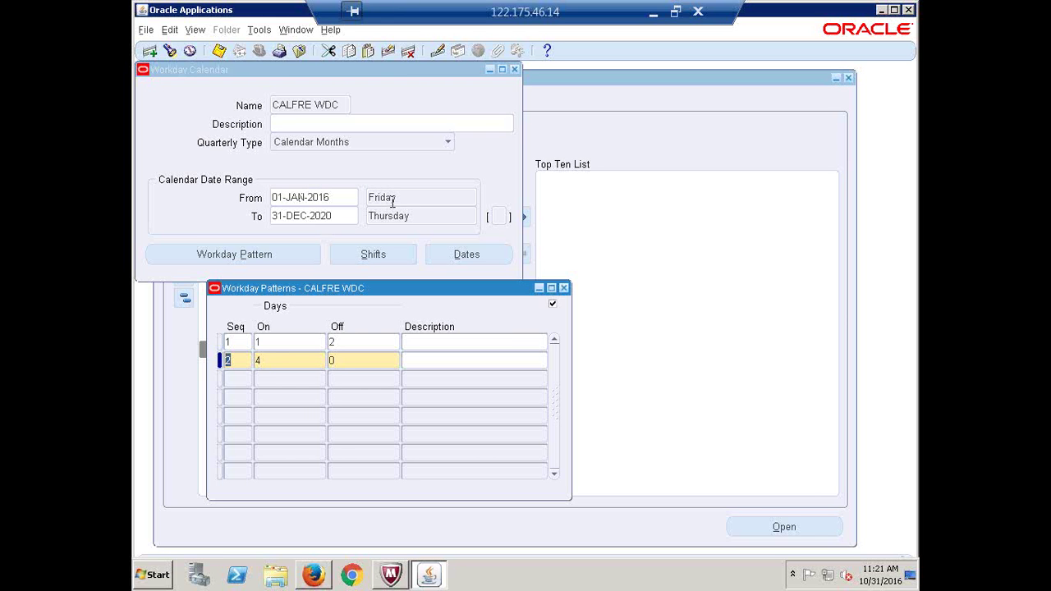
{"action": "left_click", "coordinate": [563, 287]}
Step: In the October 2016 calendar dates, try exceptions on Friday the 30th and Saturday the 1st in the first week, revert both, and close the dates
{"action": "left_click", "coordinate": [469, 253]}
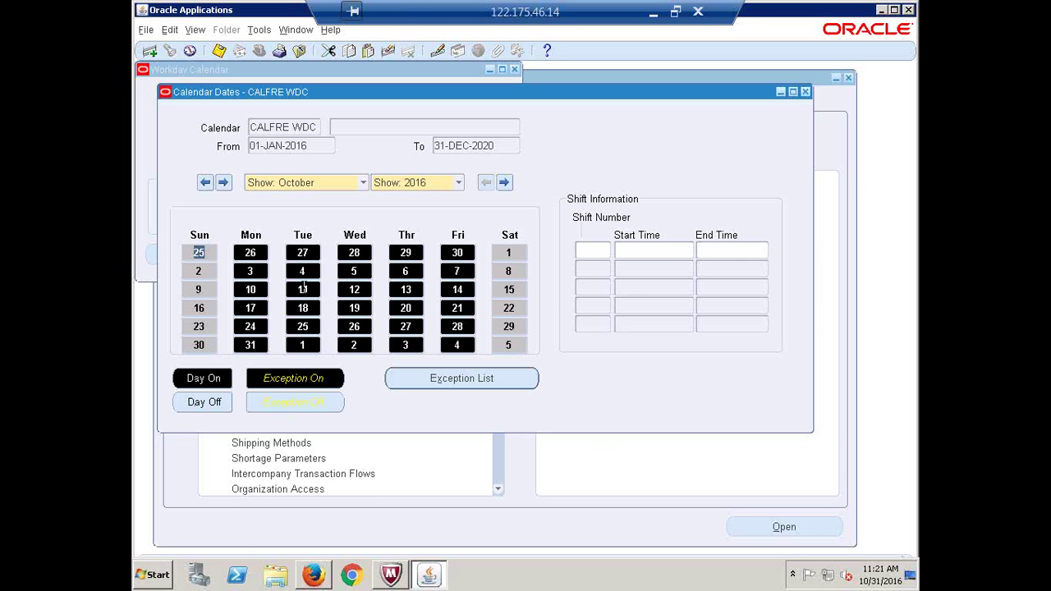
{"action": "left_click", "coordinate": [459, 252]}
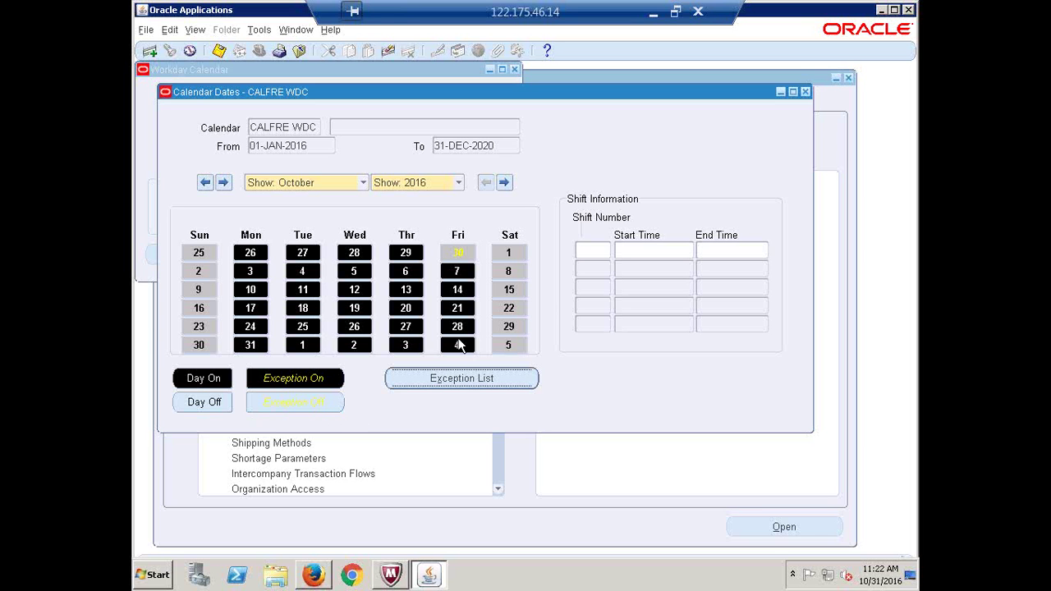
{"action": "left_click", "coordinate": [512, 252]}
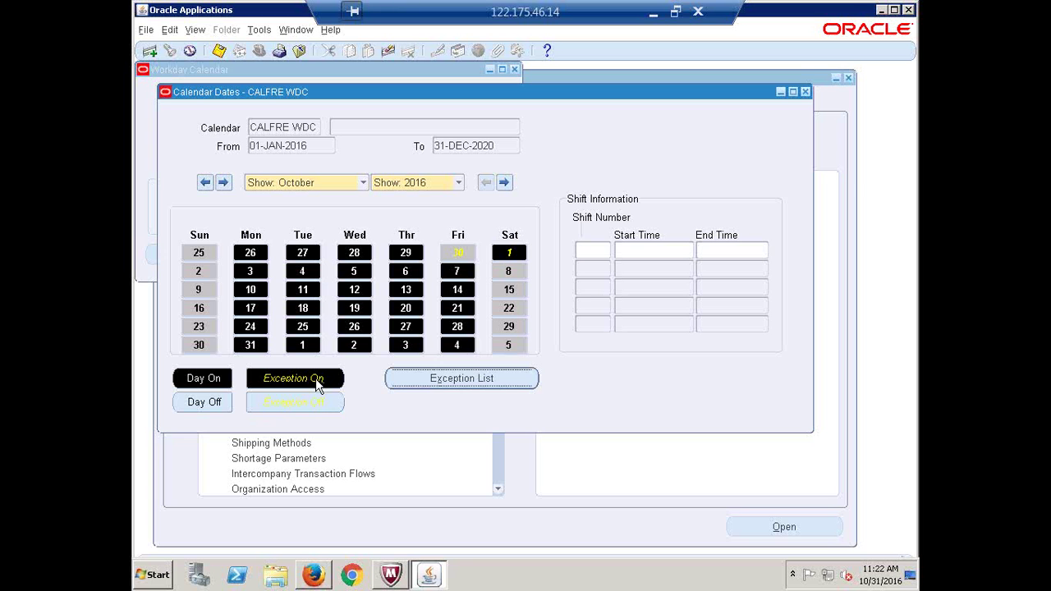
{"action": "left_click", "coordinate": [512, 254]}
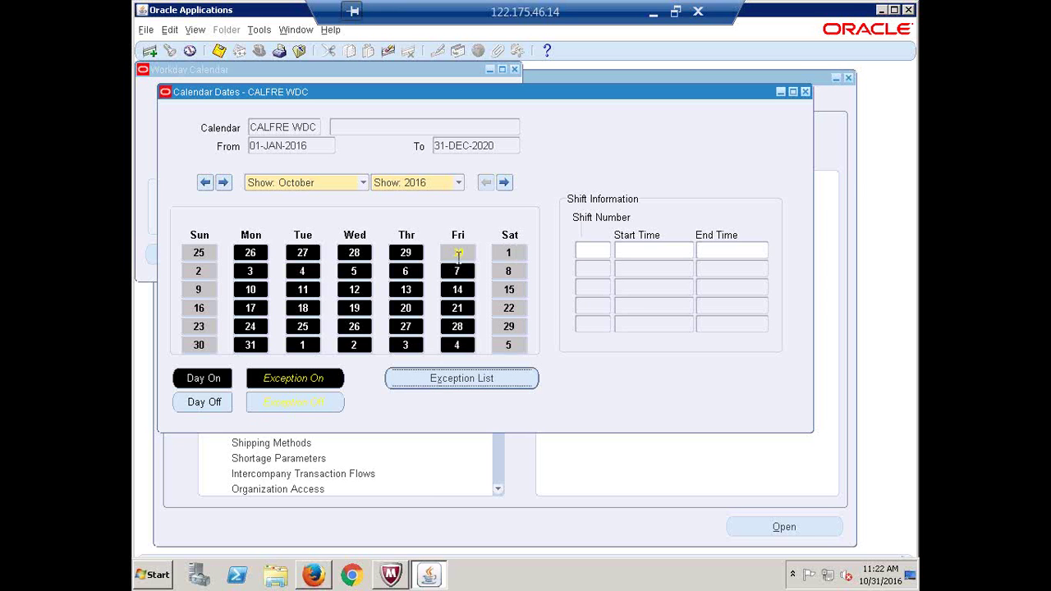
{"action": "left_click", "coordinate": [458, 254]}
{"action": "left_click", "coordinate": [806, 92]}
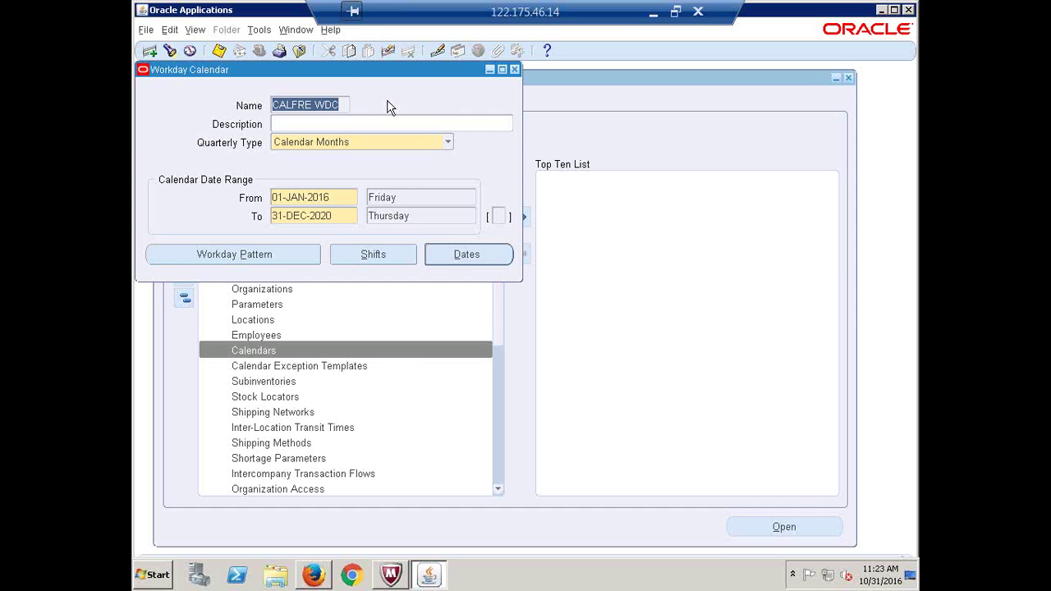
Step: Recheck the workday pattern rows of the CALFRE WDC calendar, then close the Workday Calendar form
{"action": "left_click", "coordinate": [277, 253]}
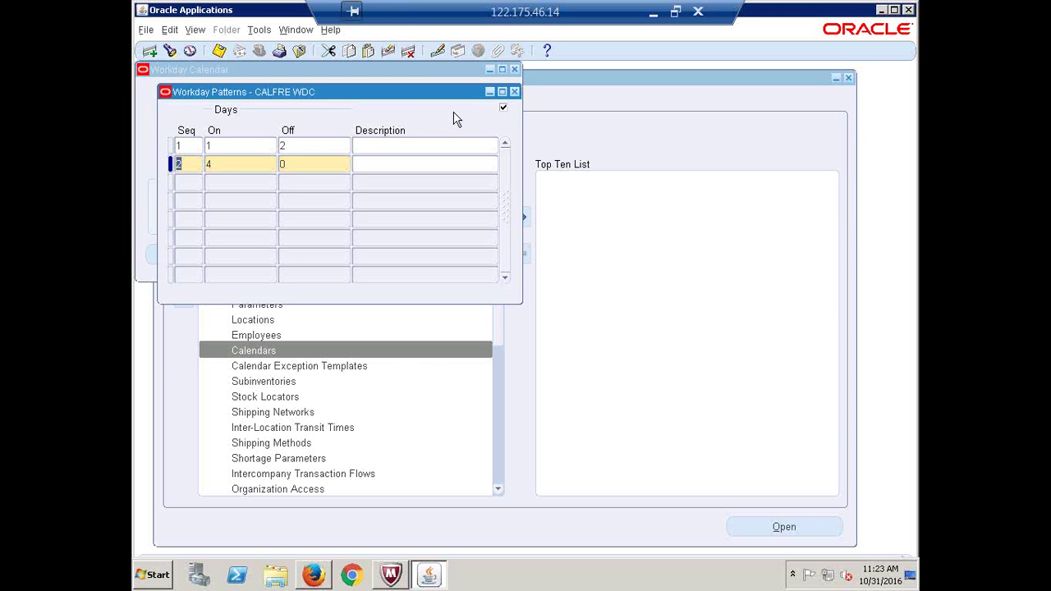
{"action": "left_click", "coordinate": [515, 92]}
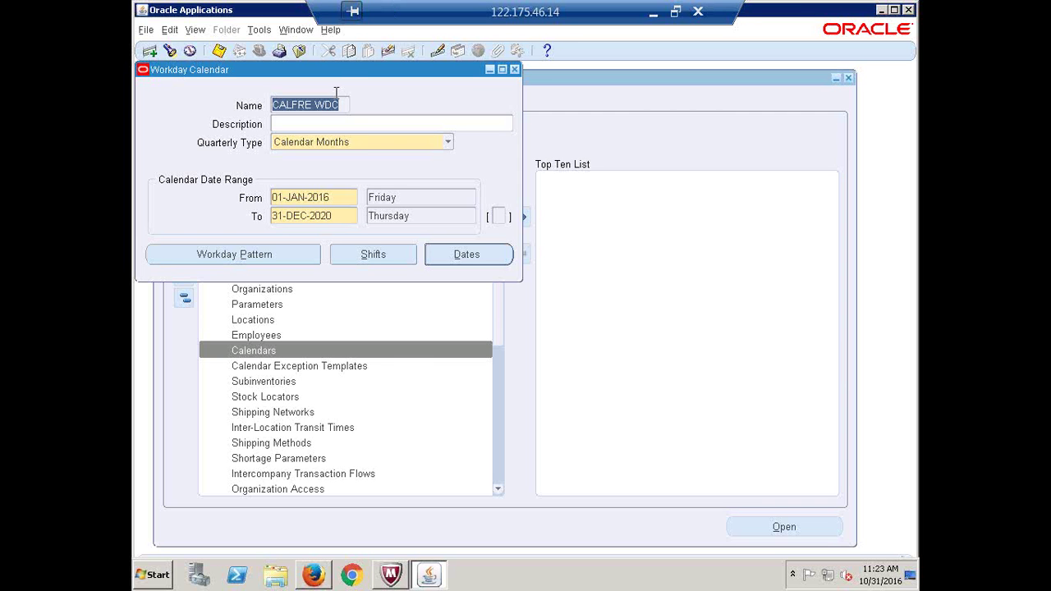
{"action": "left_click_drag", "start_coordinate": [336, 76], "coordinate": [360, 132]}
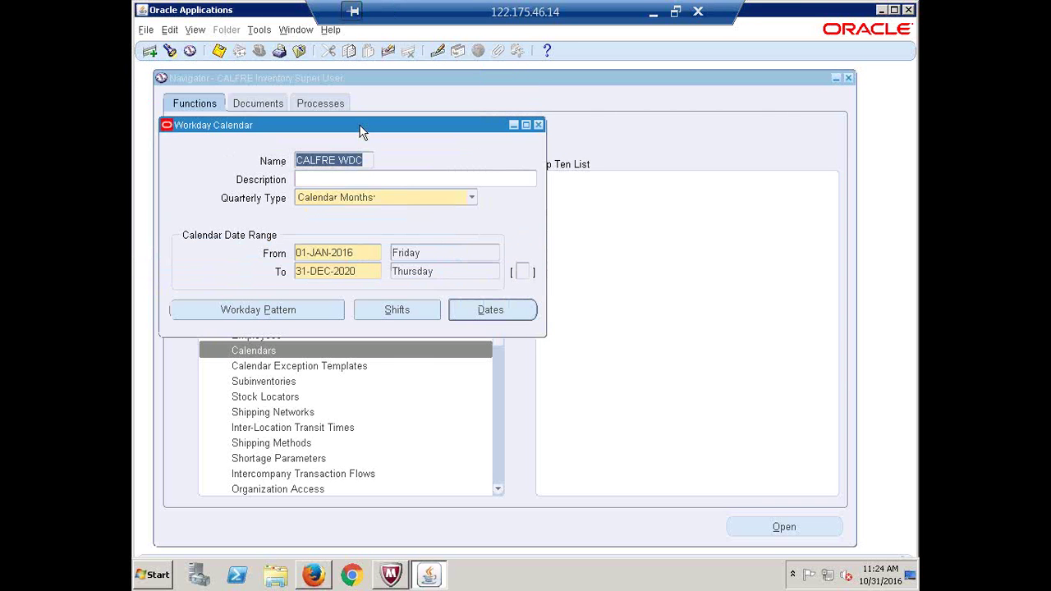
{"action": "key", "text": "End"}
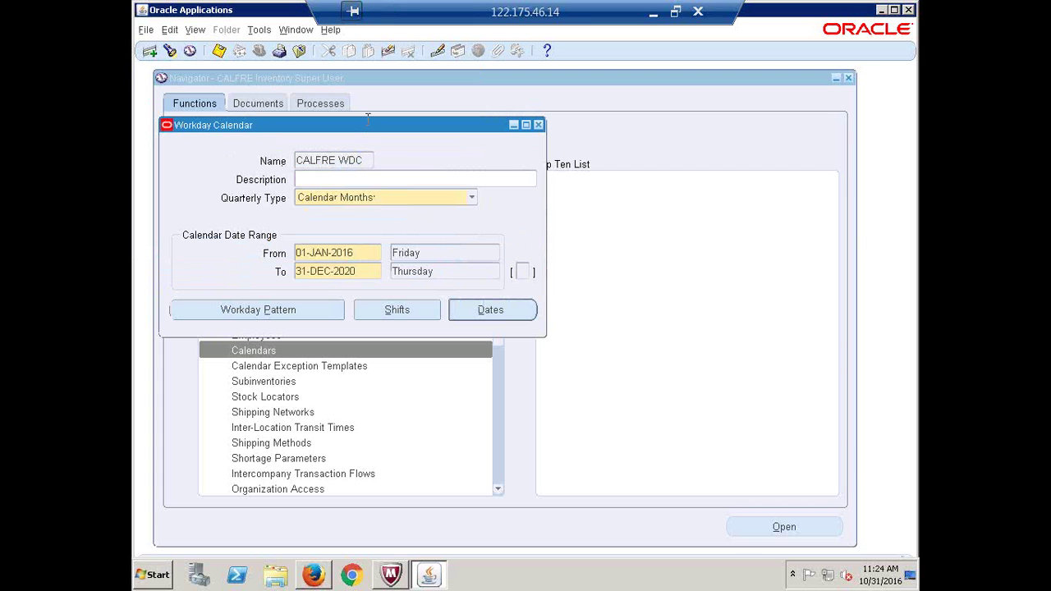
{"action": "left_click", "coordinate": [538, 126]}
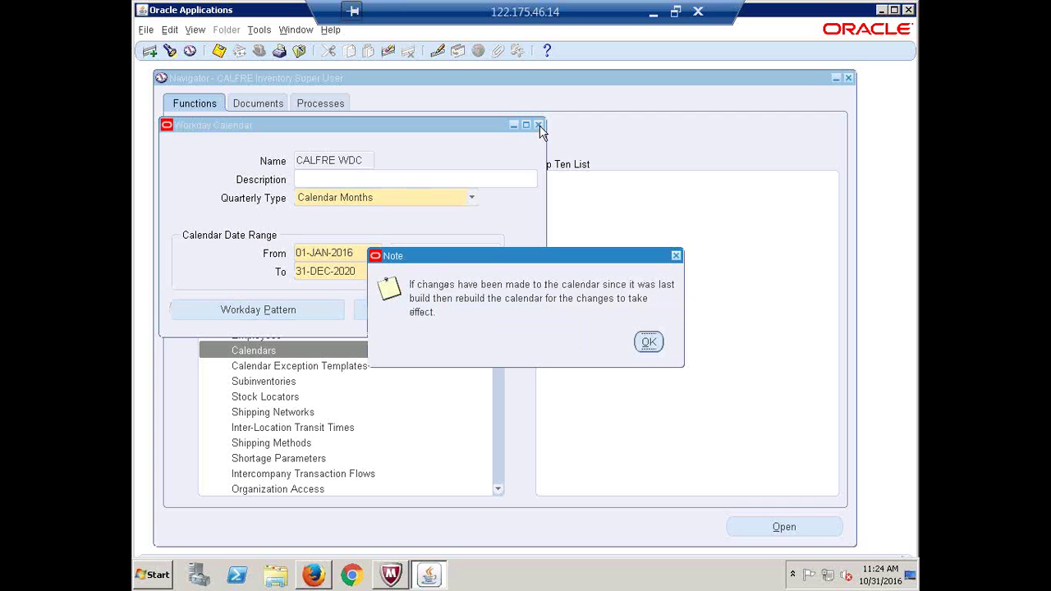
{"action": "left_click", "coordinate": [648, 342]}
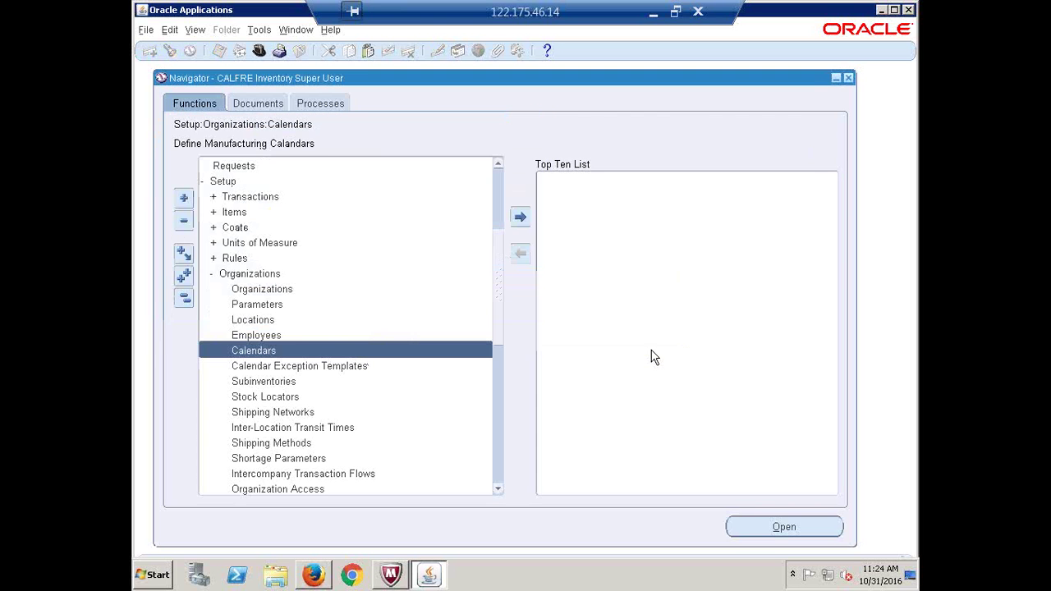
Step: Reopen the Calendars setup form and find the CALFRE WDC workday calendar by searching for names starting with C
{"action": "double_click", "coordinate": [270, 348]}
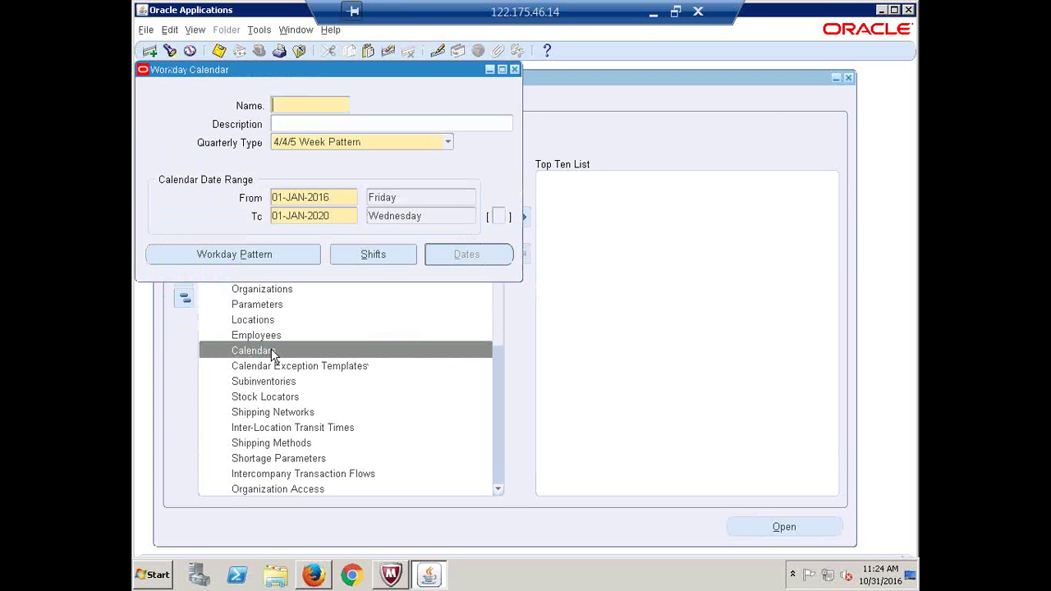
{"action": "left_click", "coordinate": [336, 10]}
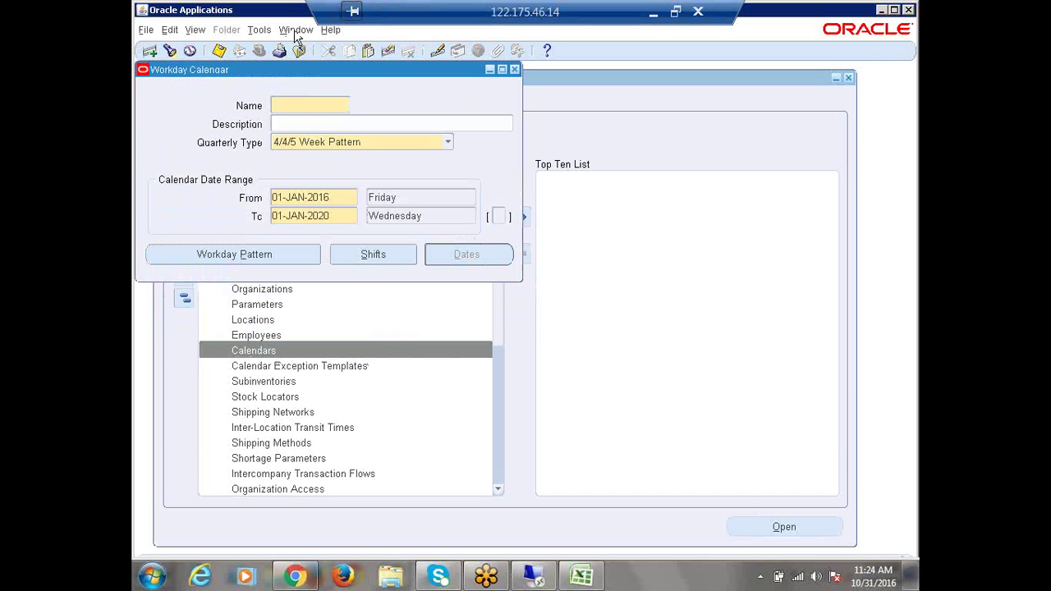
{"action": "left_click", "coordinate": [170, 51]}
{"action": "type", "text": "C"}
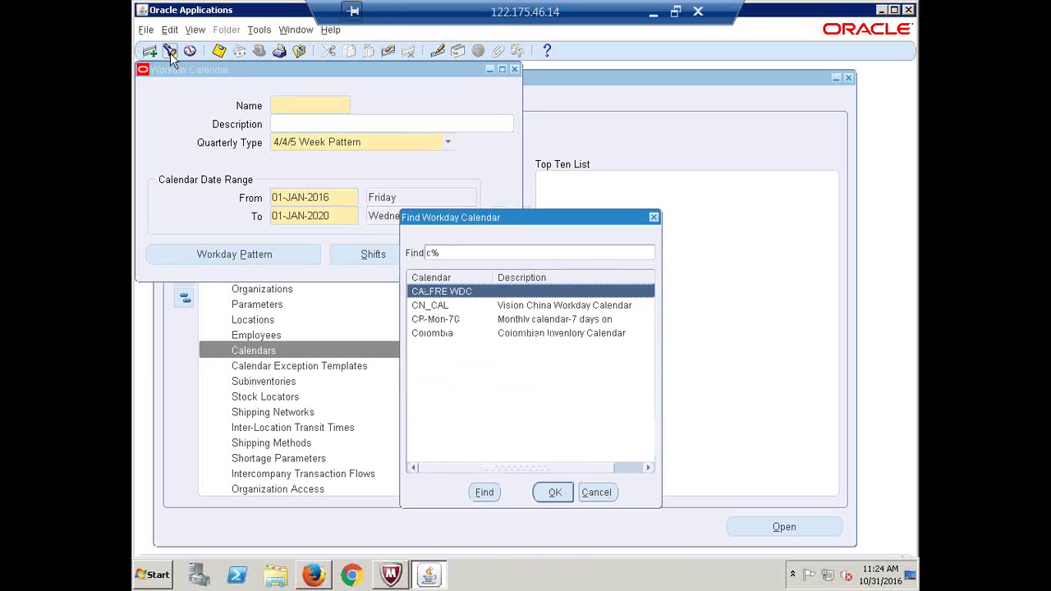
{"action": "key", "text": "Return"}
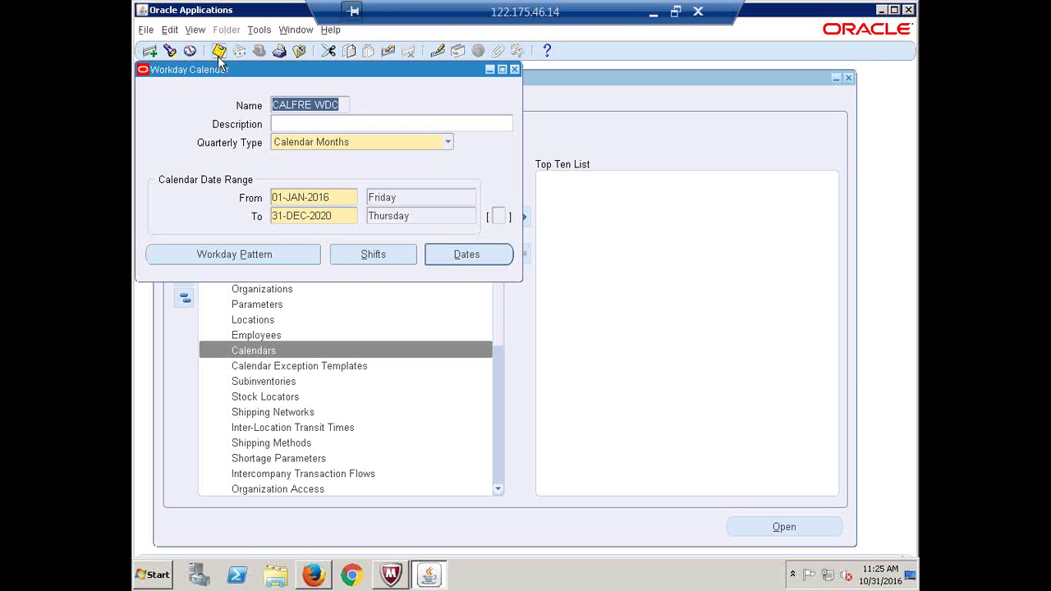
Step: Submit the build of the CALFRE WDC workday calendar and acknowledge the request note
{"action": "left_click", "coordinate": [342, 105]}
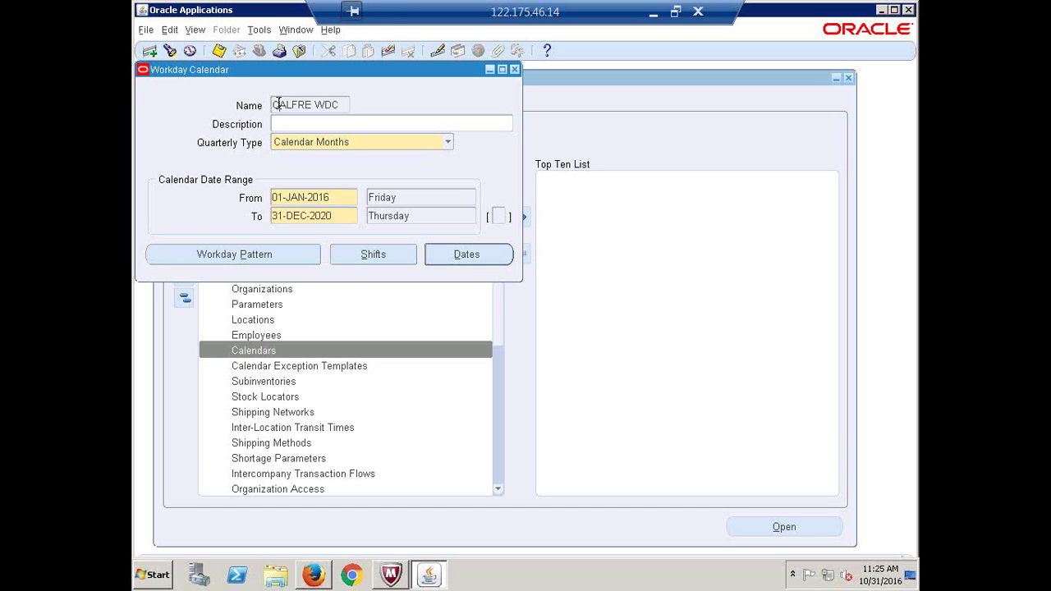
{"action": "left_click", "coordinate": [259, 31]}
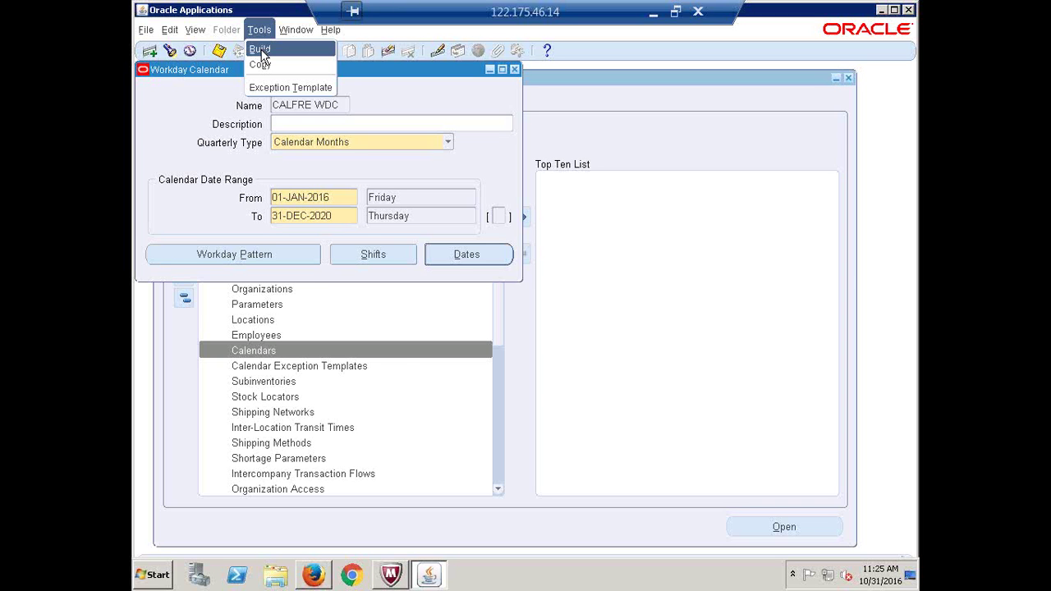
{"action": "left_click", "coordinate": [261, 50]}
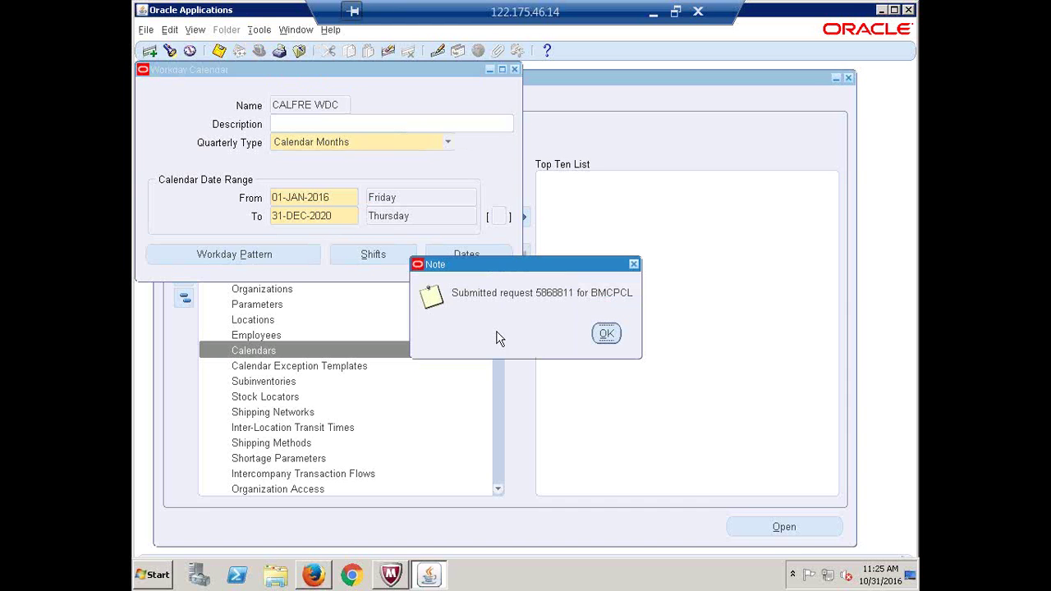
{"action": "left_click", "coordinate": [606, 334]}
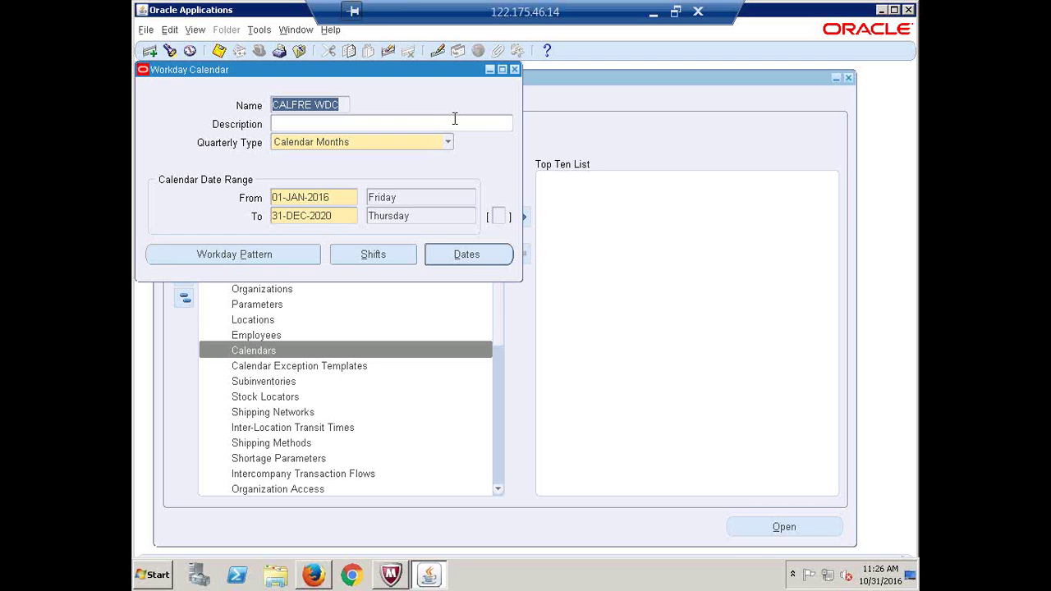
Step: Close the calendar form and check the Build Workday Calendar request among all submitted requests, refreshing its status
{"action": "left_click", "coordinate": [515, 70]}
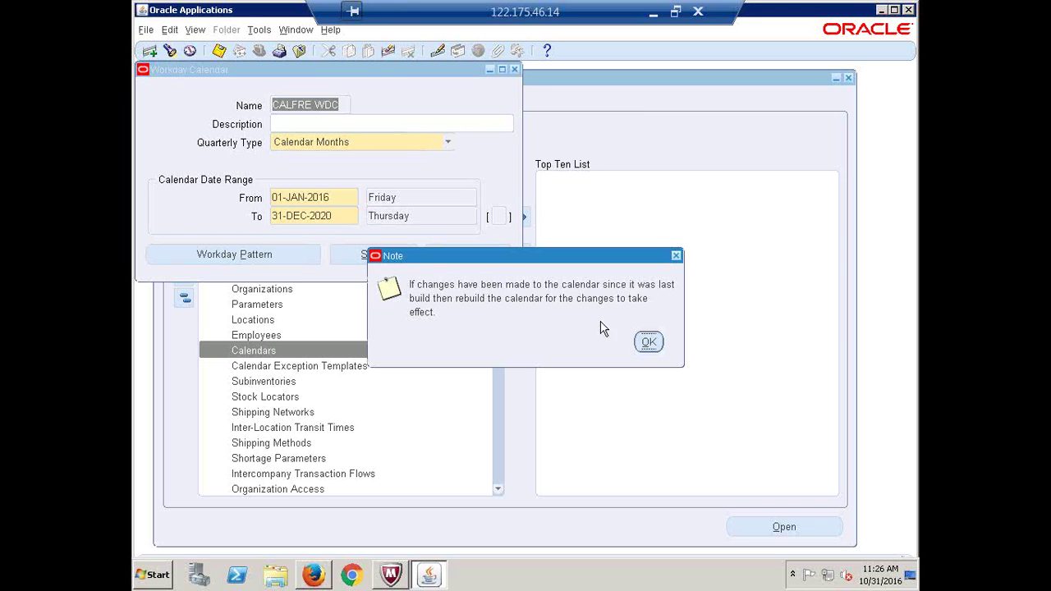
{"action": "left_click", "coordinate": [649, 343]}
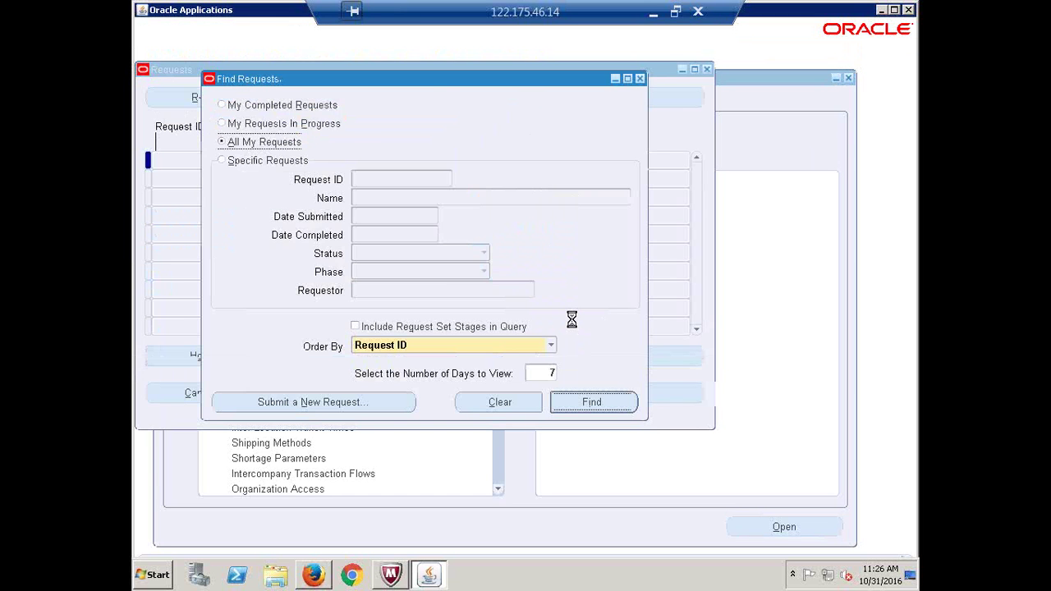
{"action": "key", "text": "Return"}
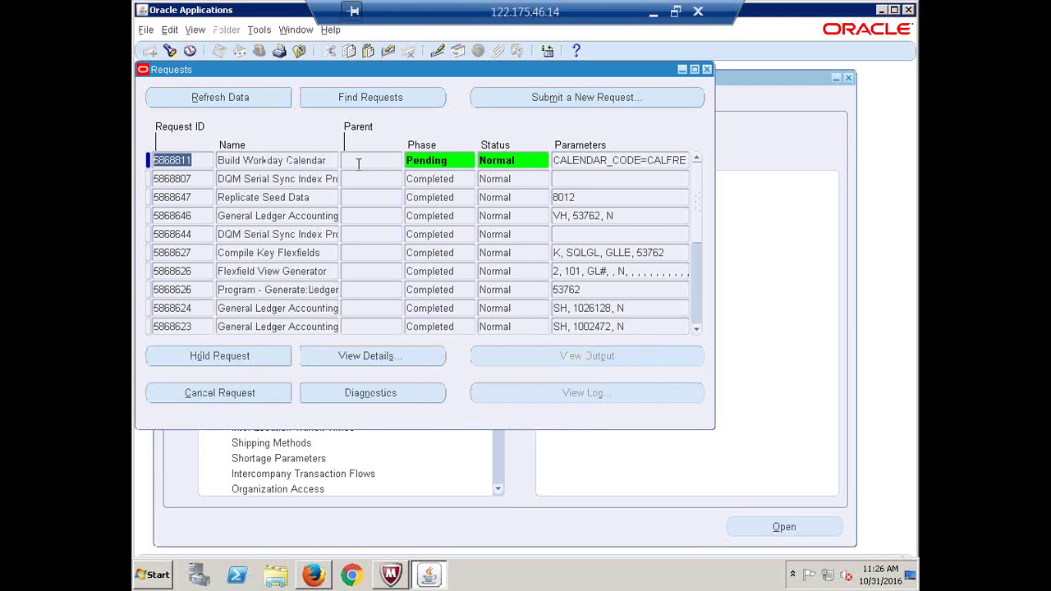
{"action": "left_click", "coordinate": [229, 104]}
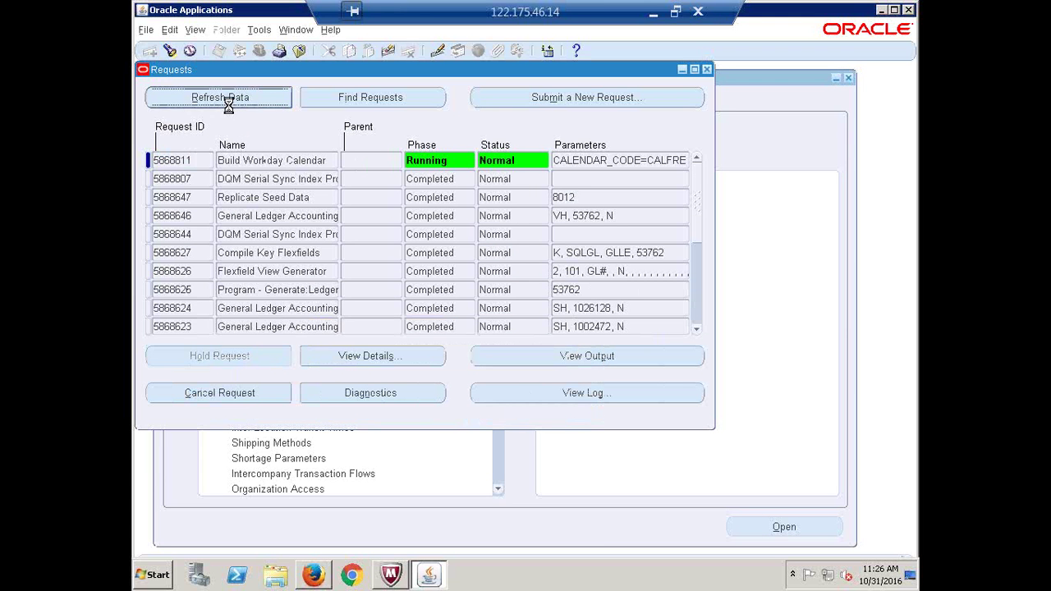
{"action": "left_click", "coordinate": [230, 104]}
{"action": "left_click", "coordinate": [707, 69]}
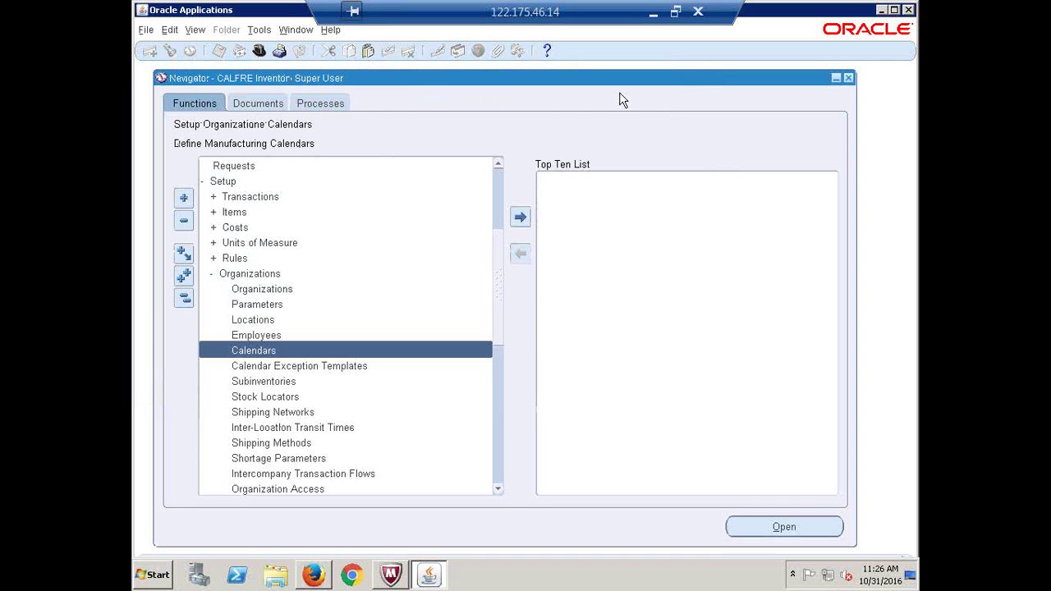
Step: Collapse the Navigator's function tree and switch to Recap.xlsx in Excel to go through the Inventory Basic Setups tasks
{"action": "left_click", "coordinate": [184, 299]}
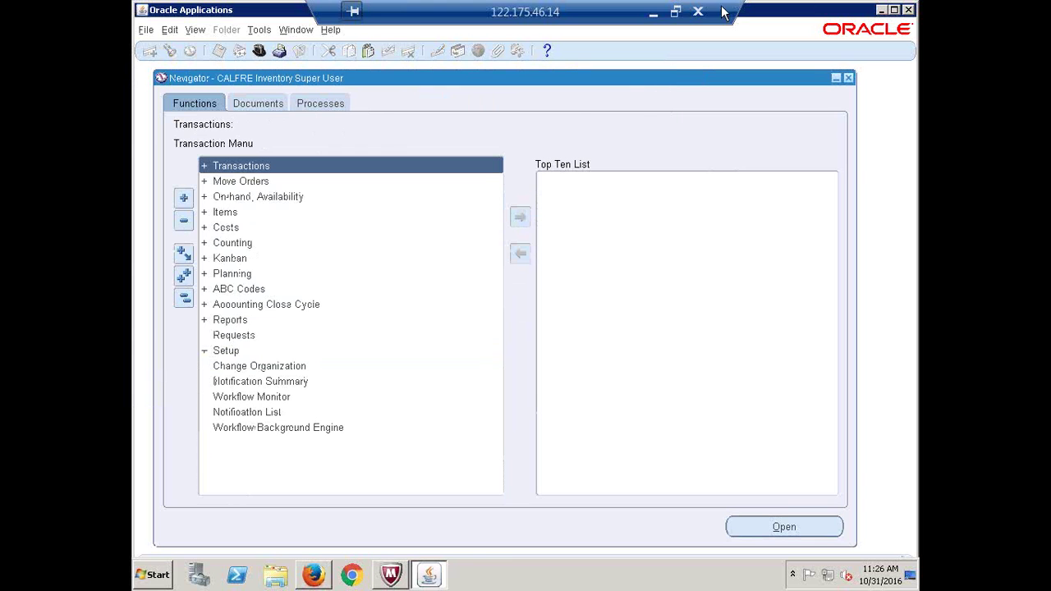
{"action": "left_click", "coordinate": [655, 15]}
{"action": "left_click", "coordinate": [654, 15]}
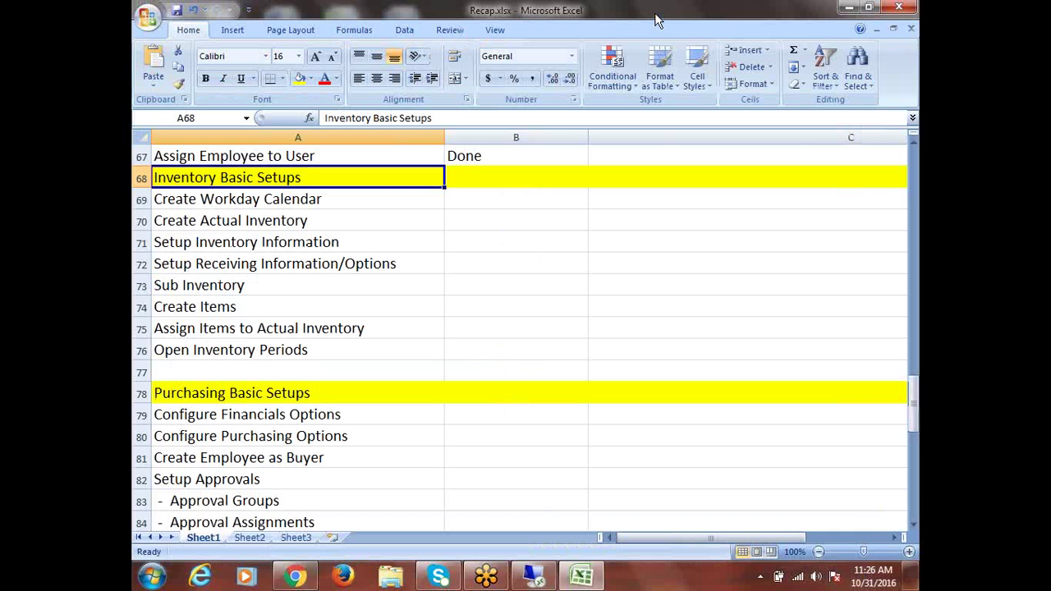
{"action": "left_click", "coordinate": [296, 195]}
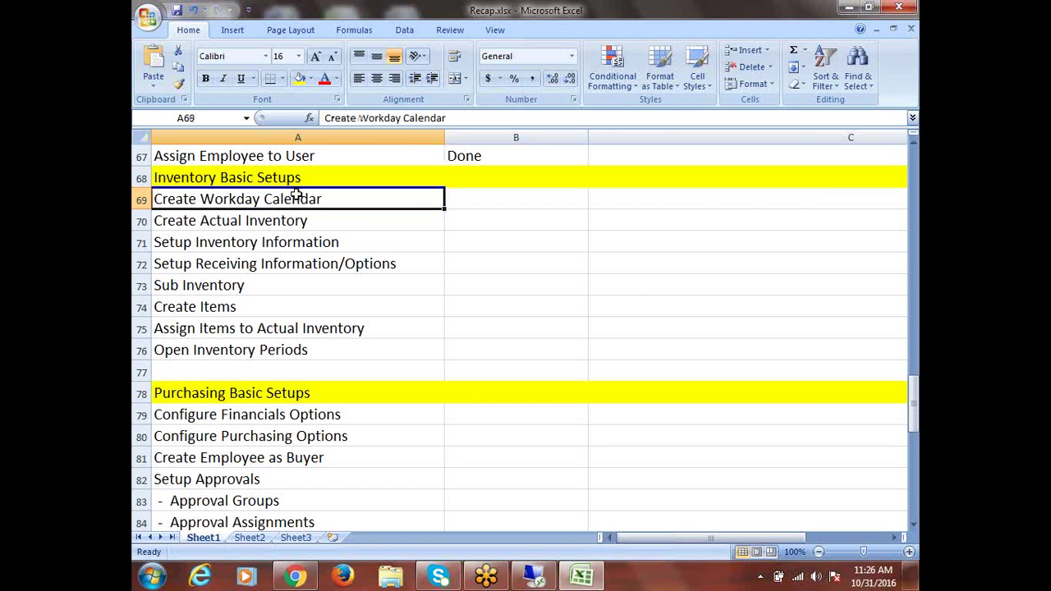
{"action": "left_click", "coordinate": [272, 221]}
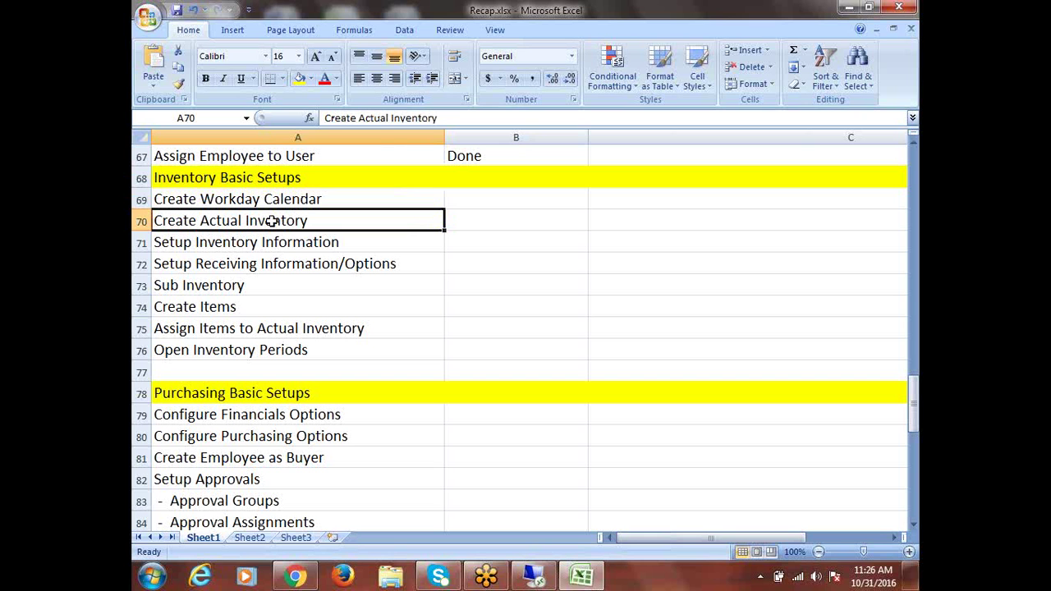
Step: Try to prefix "Setup Inventory Information" in cell A71 with a dash, then undo the edit
{"action": "left_click", "coordinate": [279, 245]}
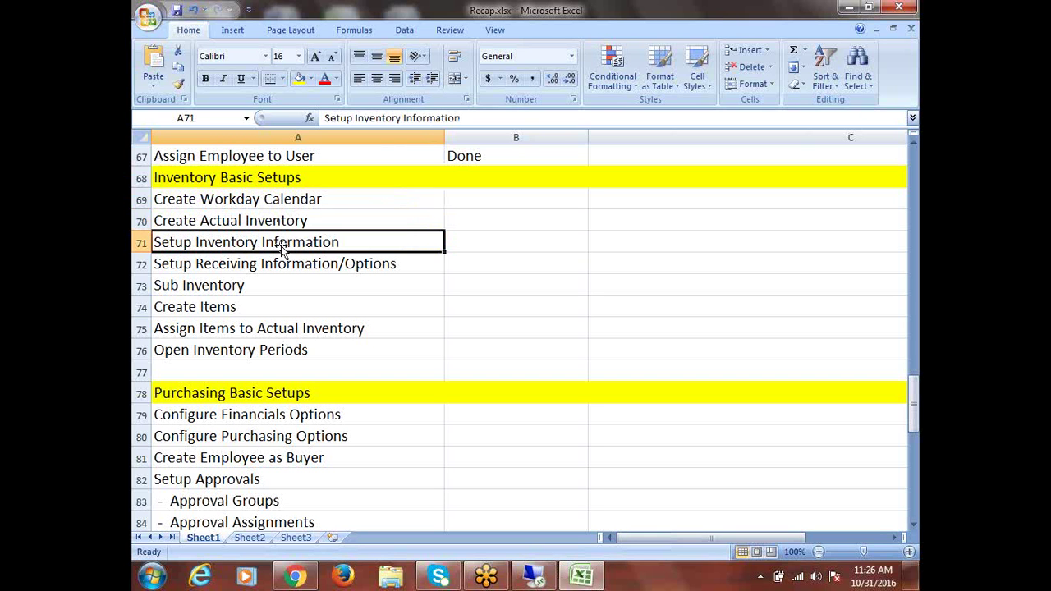
{"action": "double_click", "coordinate": [279, 245]}
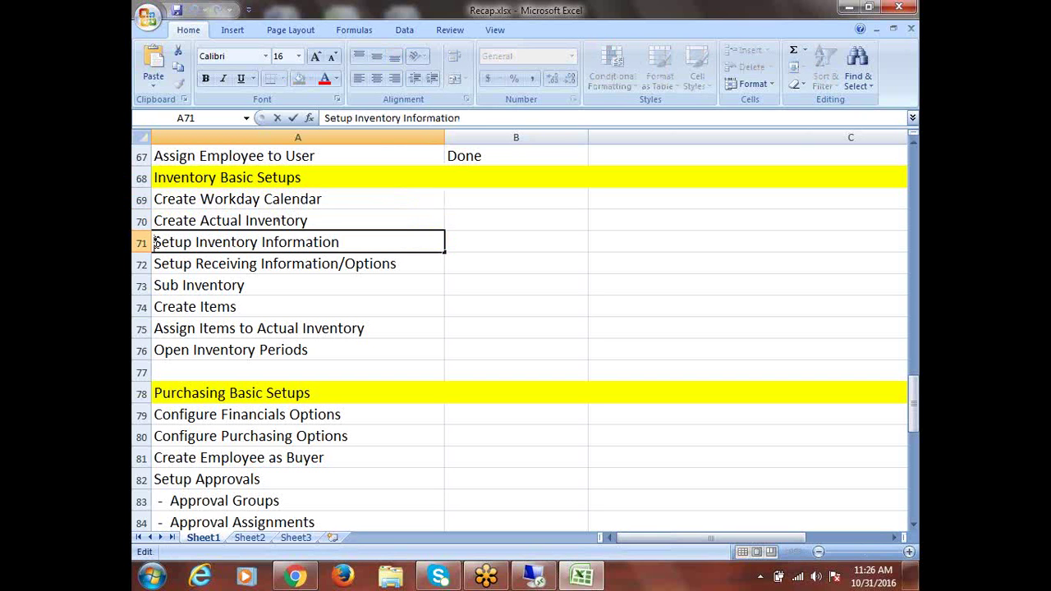
{"action": "type", "text": "-"}
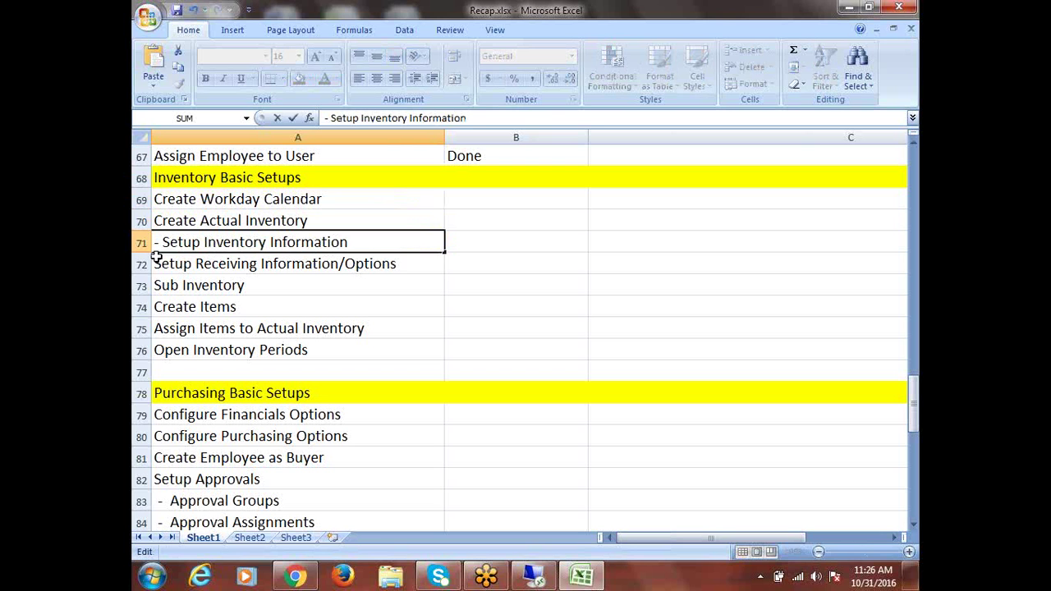
{"action": "left_click", "coordinate": [155, 263]}
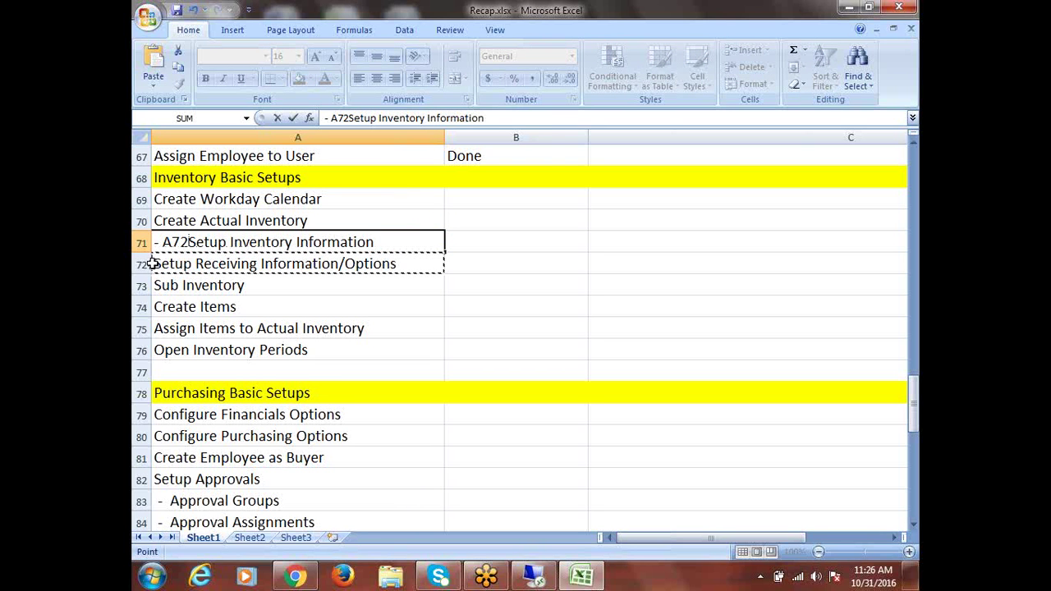
{"action": "key", "text": "ctrl+Return"}
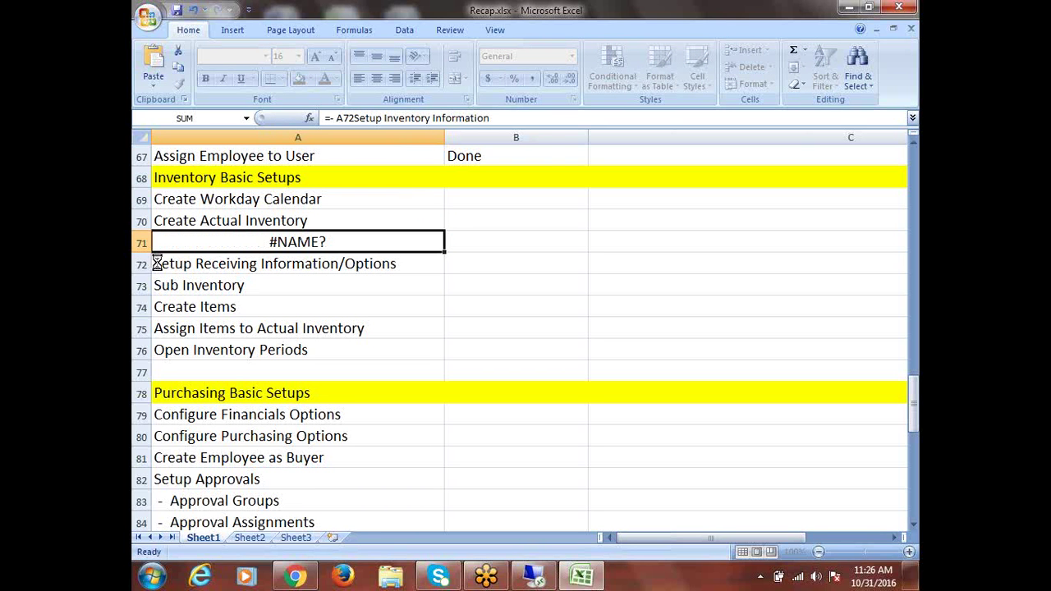
{"action": "key", "text": "ctrl+z"}
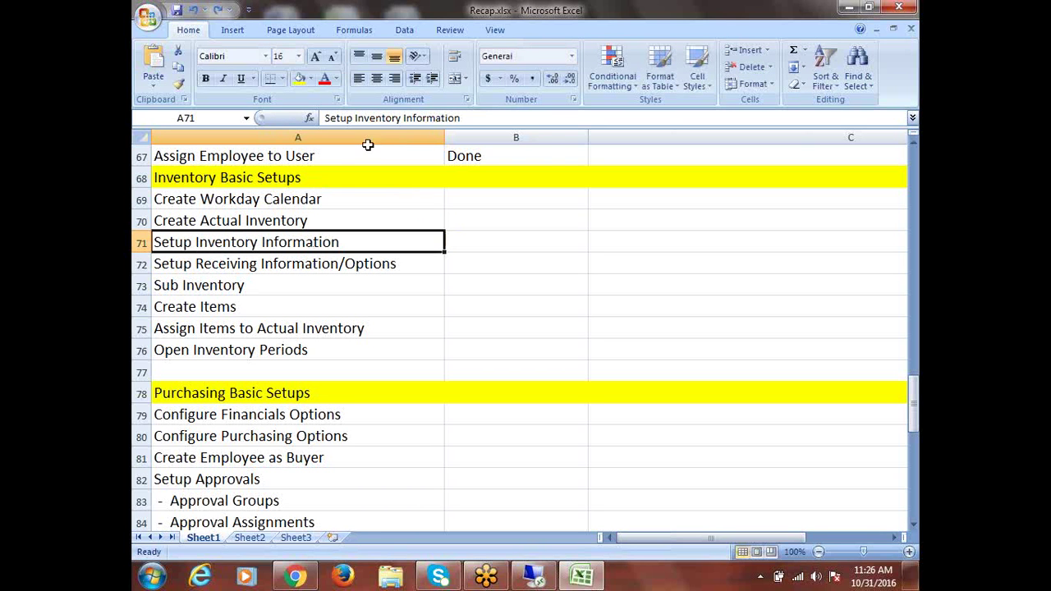
Step: Indent "Setup Inventory Information" in A71 and "Setup Receiving Information/Options" in A72 with a leading space
{"action": "left_click", "coordinate": [238, 218]}
{"action": "left_click", "coordinate": [229, 243]}
{"action": "double_click", "coordinate": [156, 244]}
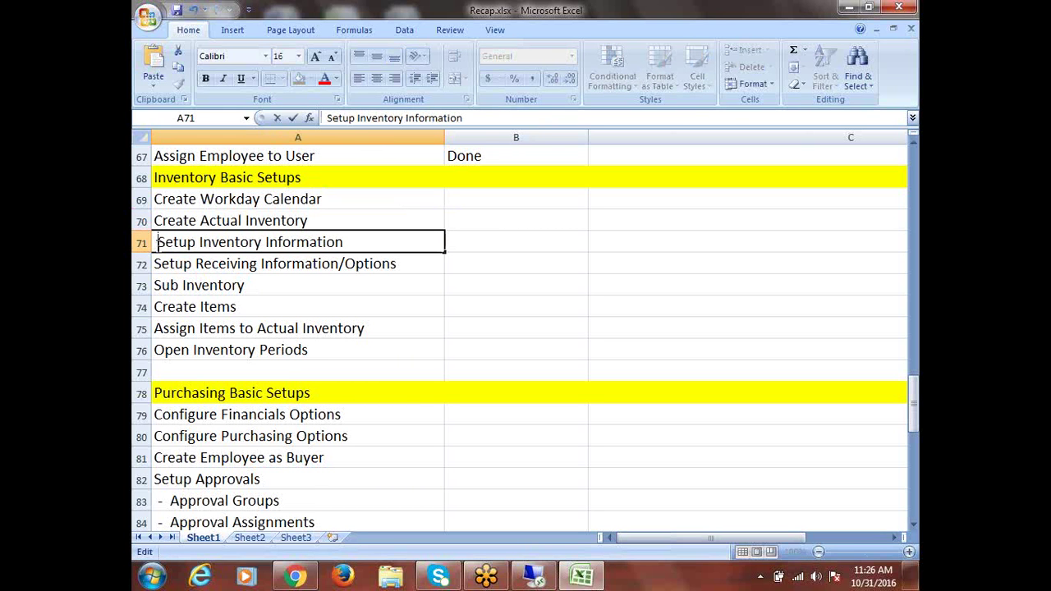
{"action": "left_click", "coordinate": [151, 263]}
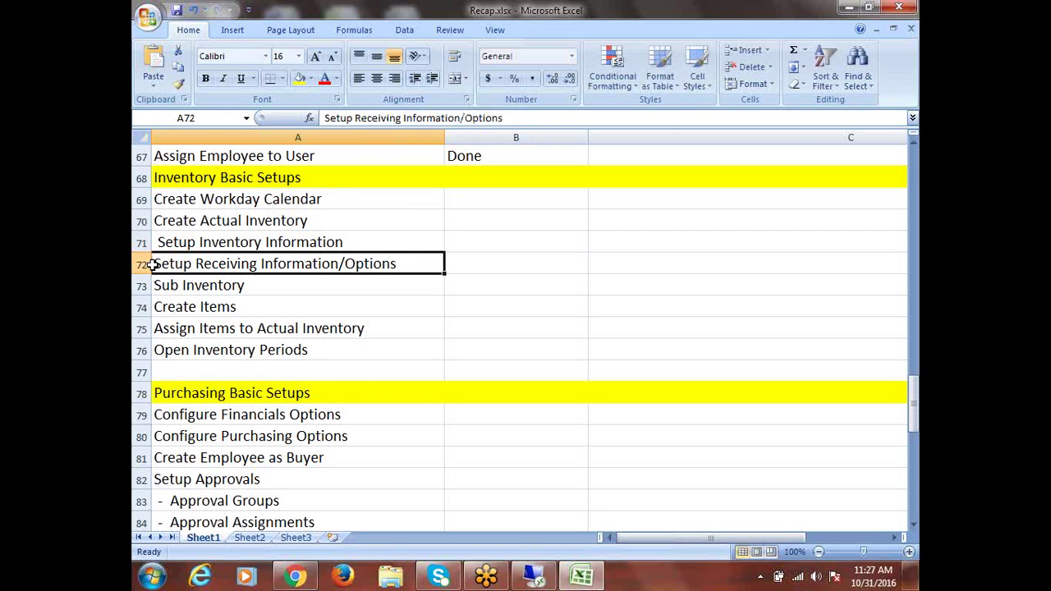
{"action": "double_click", "coordinate": [153, 262]}
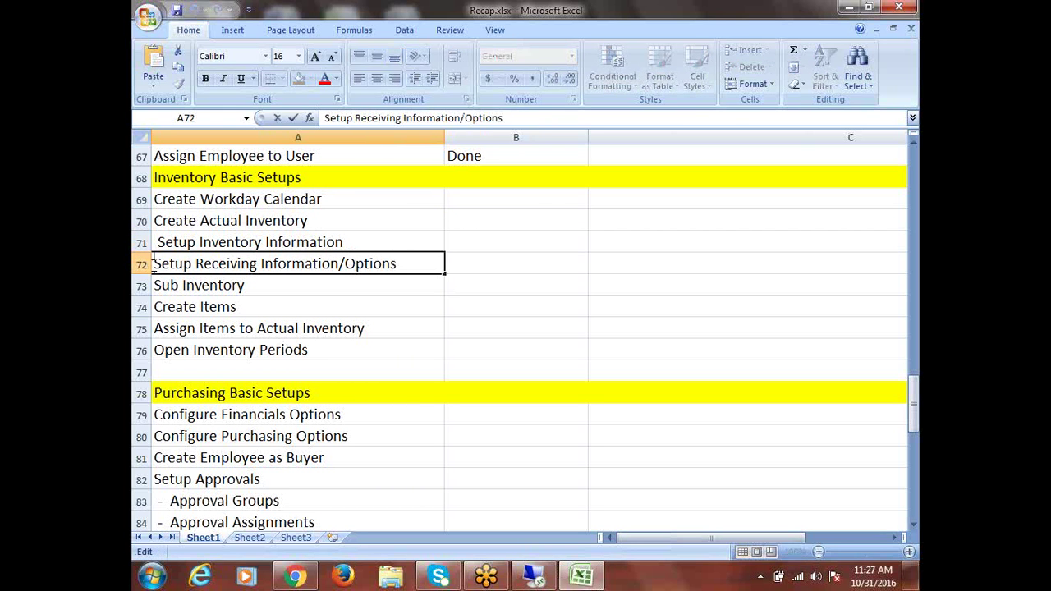
{"action": "left_click", "coordinate": [302, 222]}
{"action": "left_click_drag", "start_coordinate": [308, 244], "coordinate": [305, 257]}
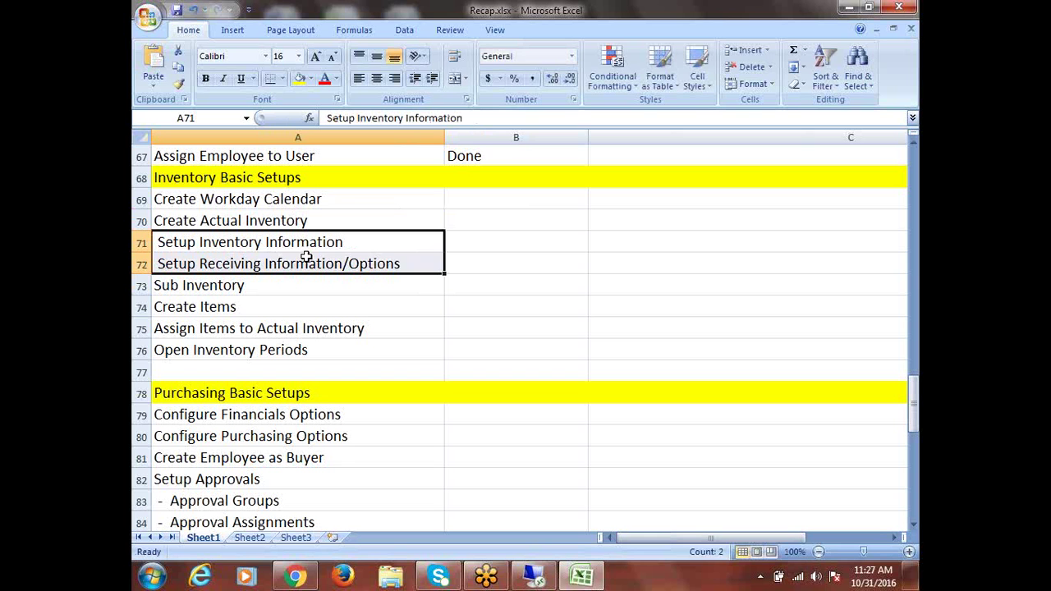
{"action": "left_click", "coordinate": [273, 195]}
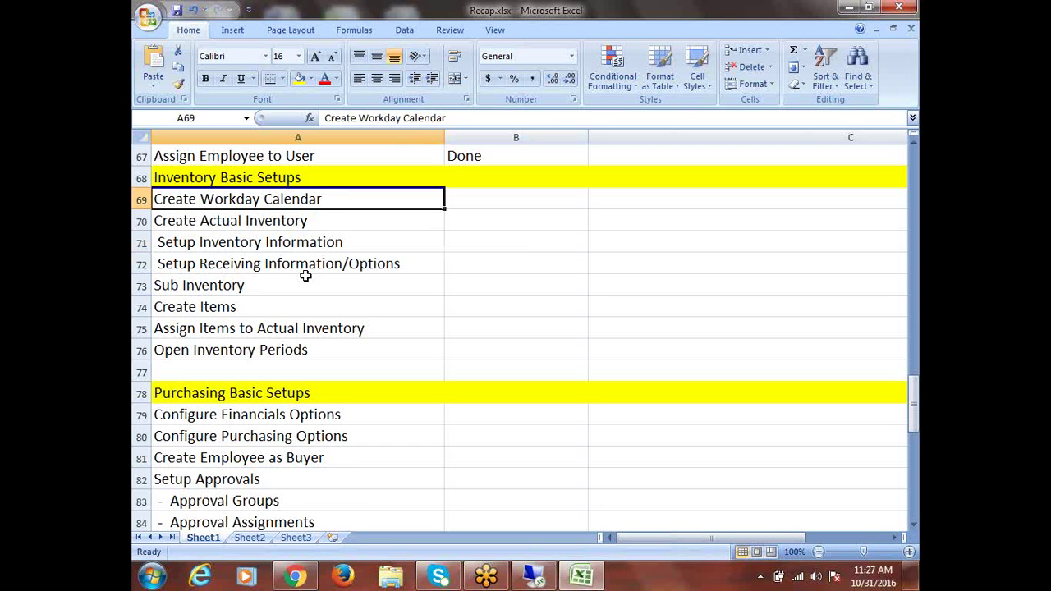
{"action": "left_click", "coordinate": [272, 243]}
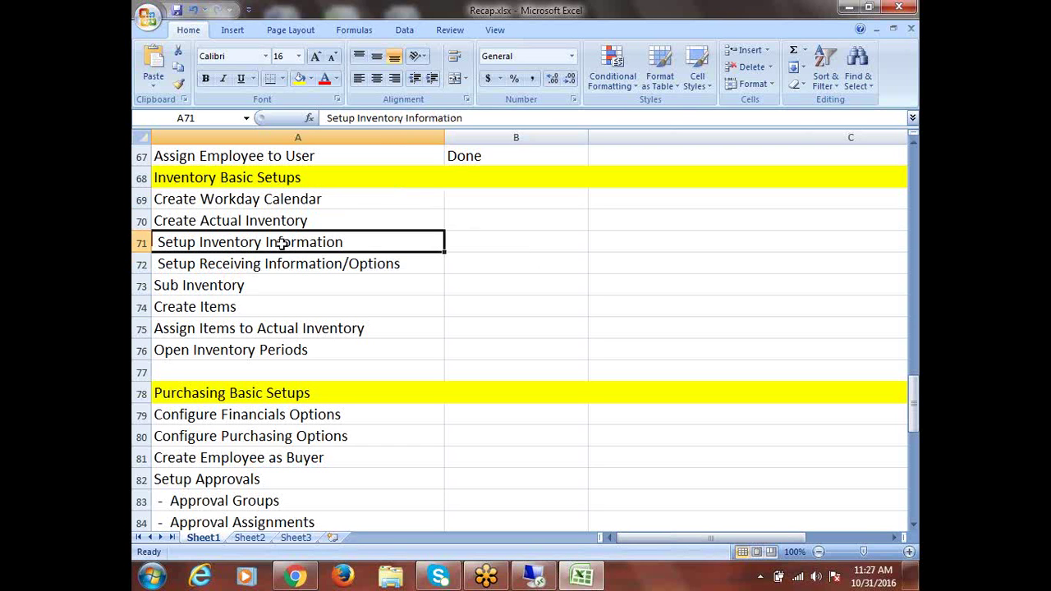
Step: Narrow column B until it just fits its Done entries
{"action": "left_click", "coordinate": [331, 265]}
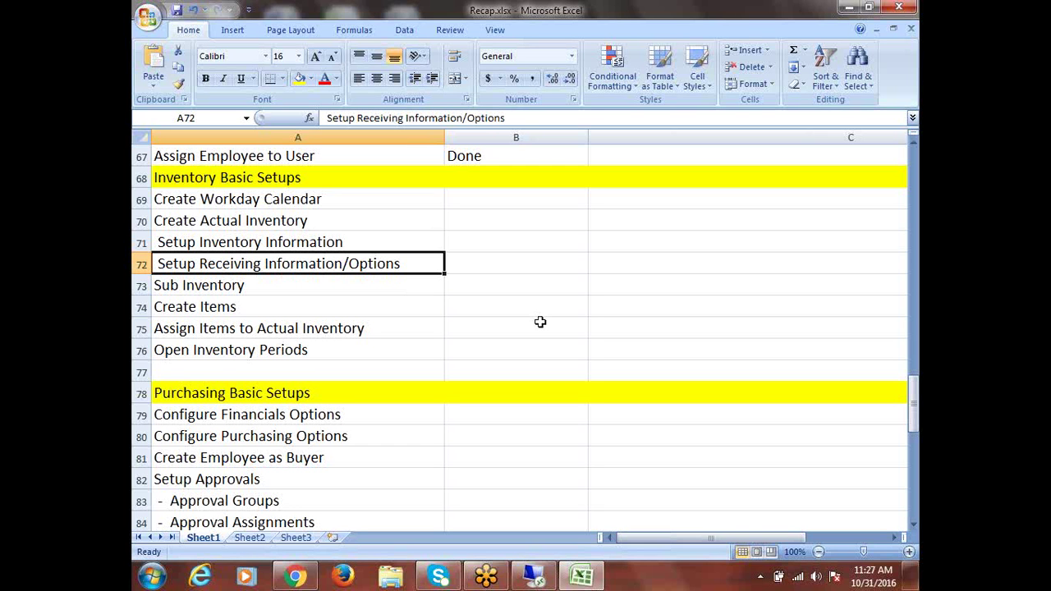
{"action": "left_click", "coordinate": [233, 243]}
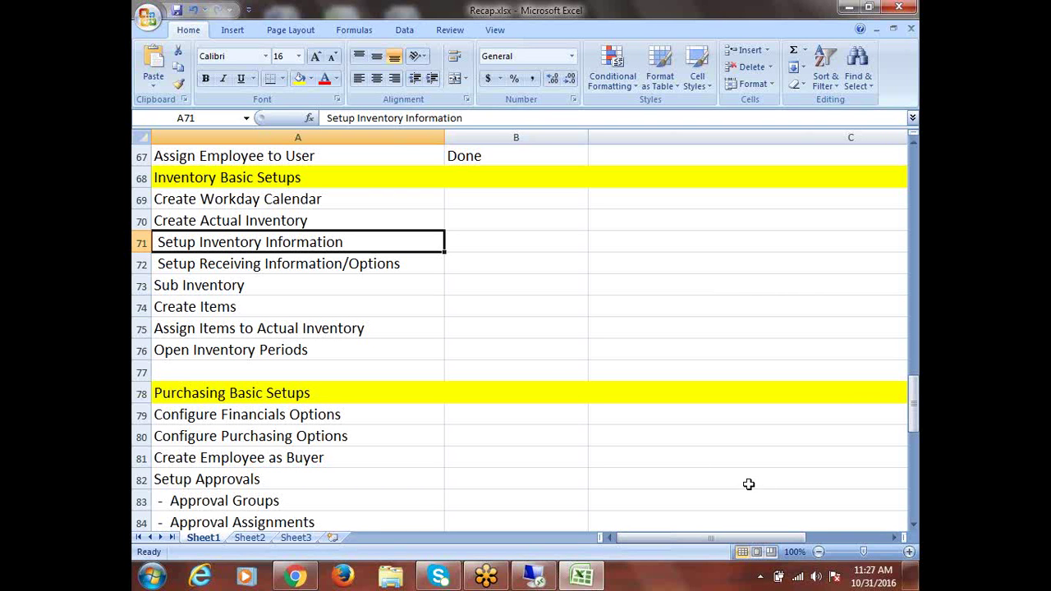
{"action": "left_click_drag", "start_coordinate": [588, 137], "coordinate": [486, 148]}
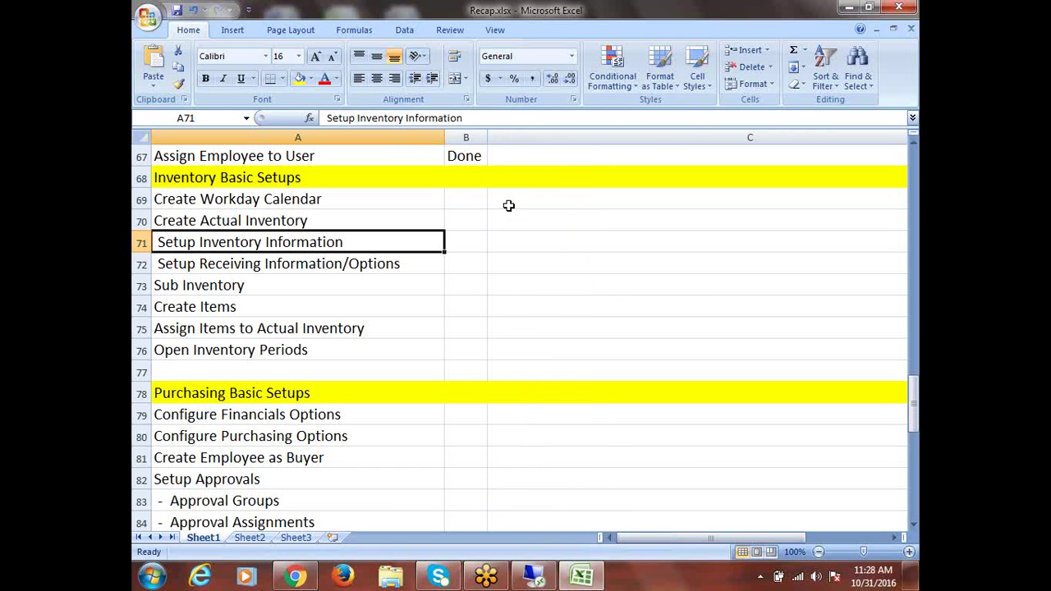
{"action": "left_click", "coordinate": [507, 204]}
{"action": "left_click", "coordinate": [515, 178]}
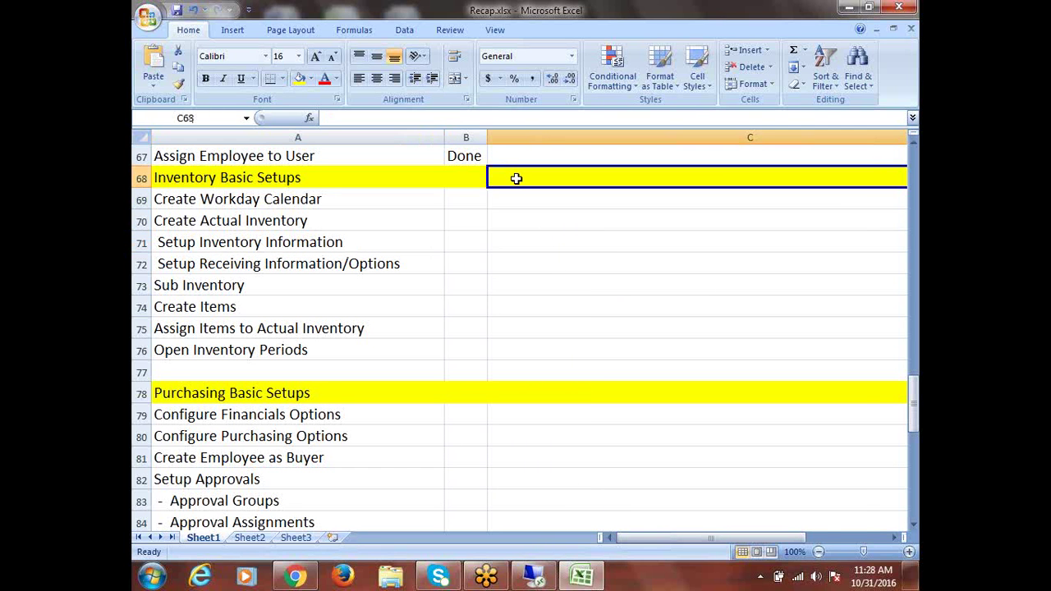
{"action": "type", "text": "O"}
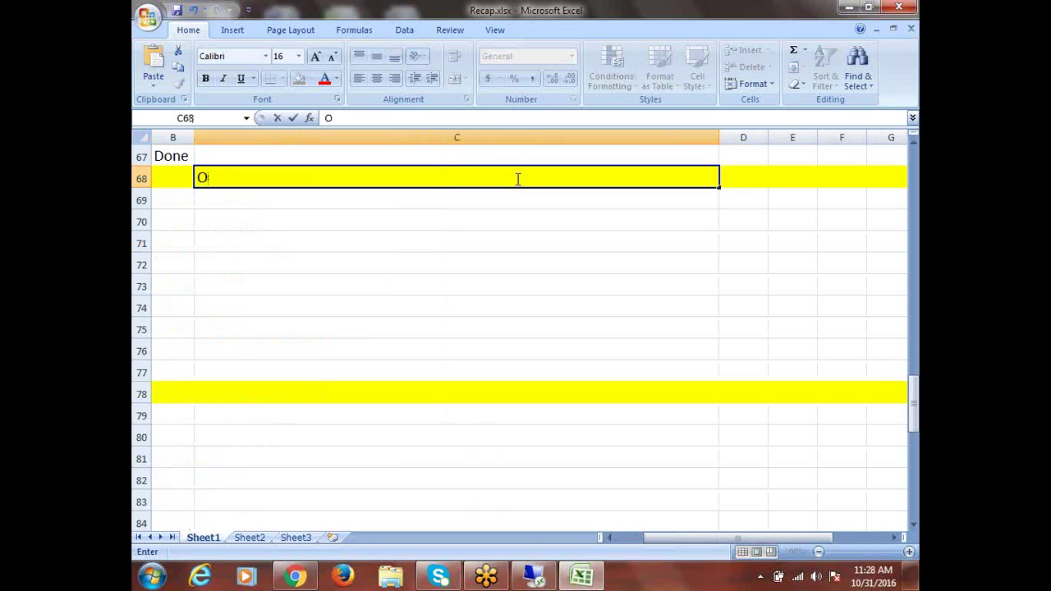
{"action": "key", "text": "BackSpace"}
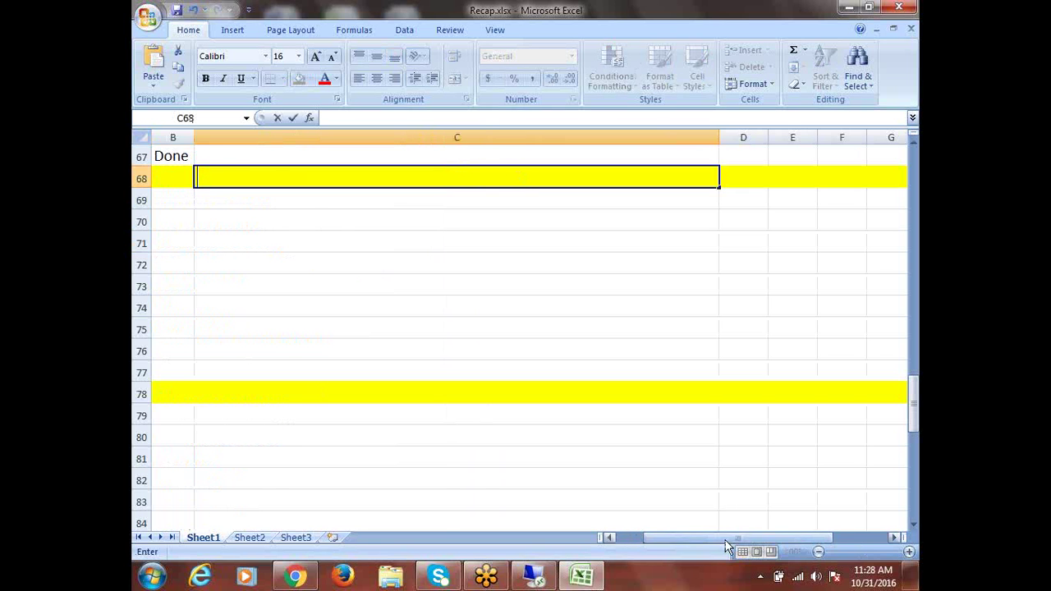
{"action": "left_click_drag", "start_coordinate": [726, 540], "coordinate": [640, 534]}
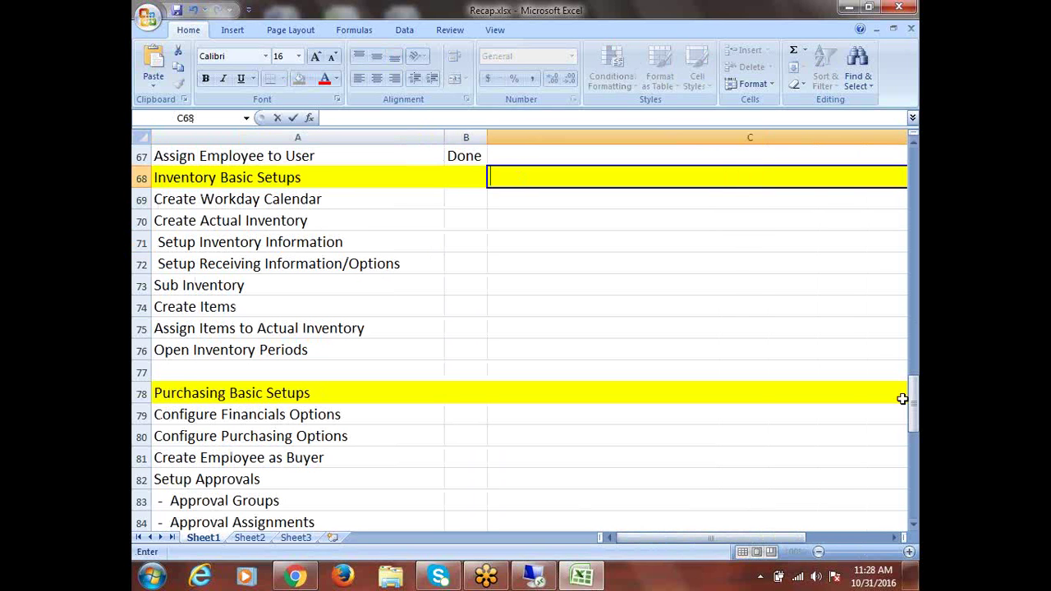
Step: Make the segment sizes in B89:B94 of the Create Chart of Accounts section bold
{"action": "left_click_drag", "start_coordinate": [913, 399], "coordinate": [917, 548]}
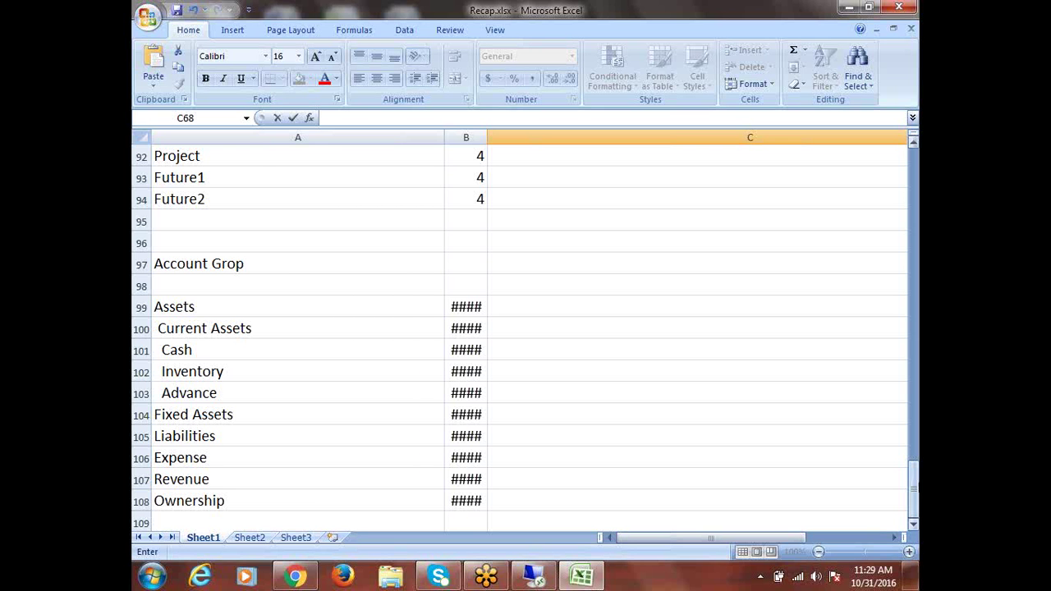
{"action": "left_click_drag", "start_coordinate": [916, 481], "coordinate": [916, 461]}
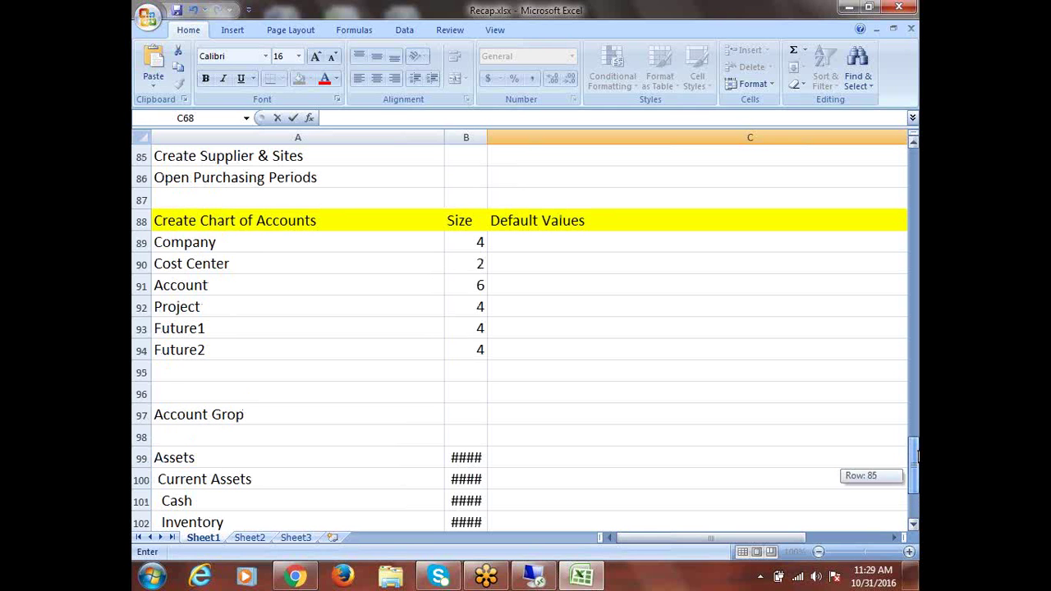
{"action": "mouse_move", "coordinate": [916, 458]}
{"action": "left_mouse_down"}
{"action": "mouse_move", "coordinate": [917, 443]}
{"action": "mouse_move", "coordinate": [918, 461]}
{"action": "left_mouse_up"}
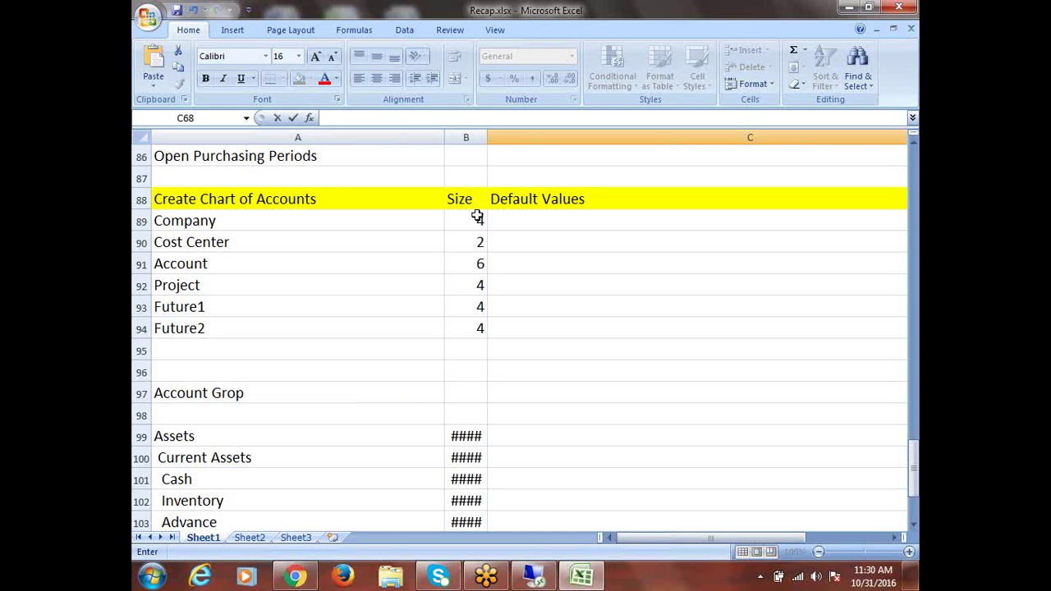
{"action": "left_click_drag", "start_coordinate": [477, 217], "coordinate": [475, 320]}
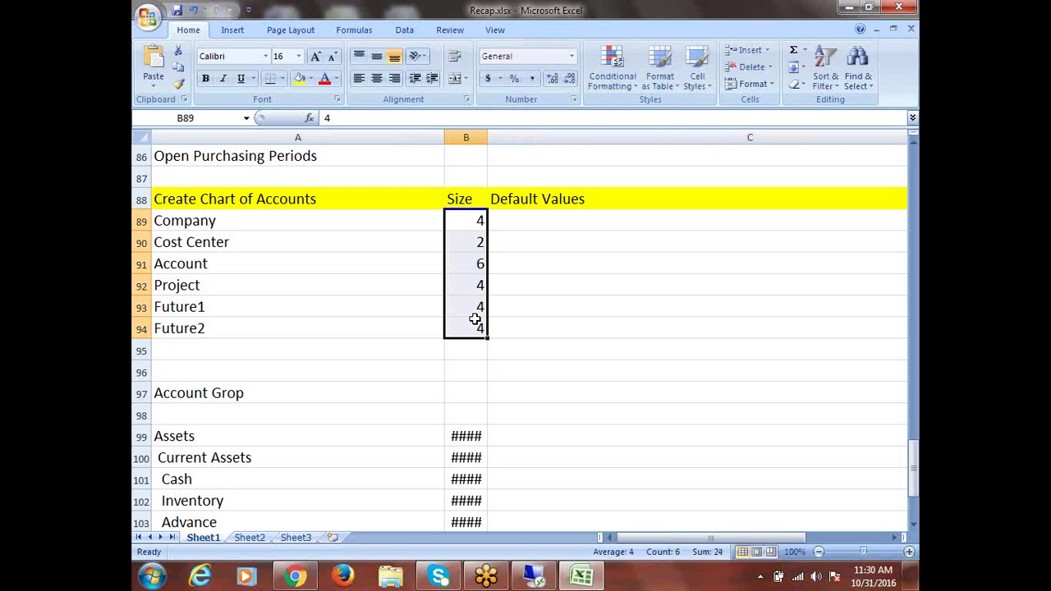
{"action": "key", "text": "ctrl+b"}
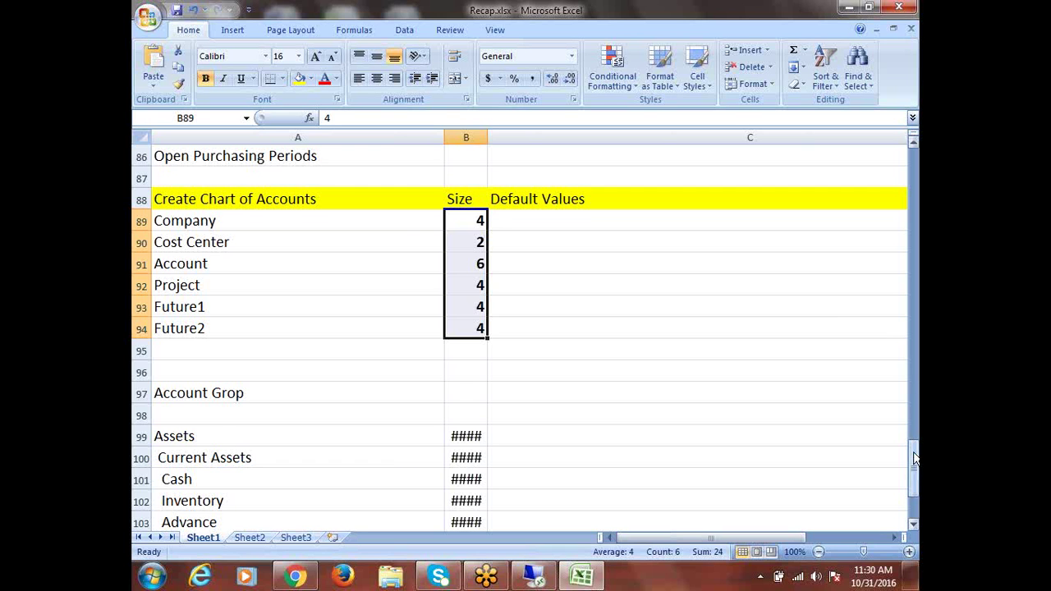
Step: Widen column B so the account group codes beside Assets through Ownership display in full
{"action": "left_click_drag", "start_coordinate": [915, 458], "coordinate": [915, 495]}
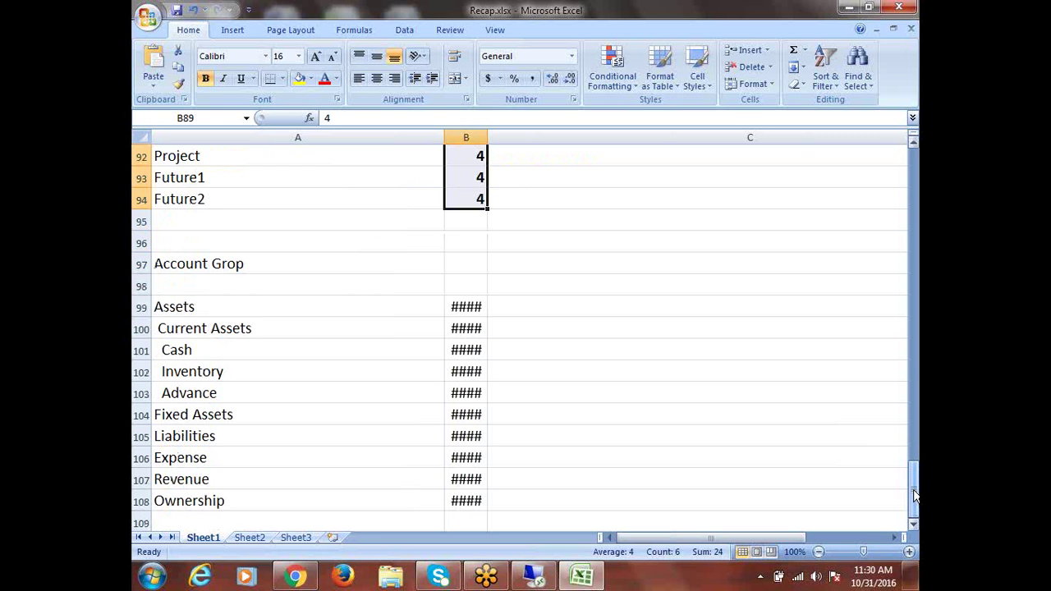
{"action": "left_click", "coordinate": [912, 523]}
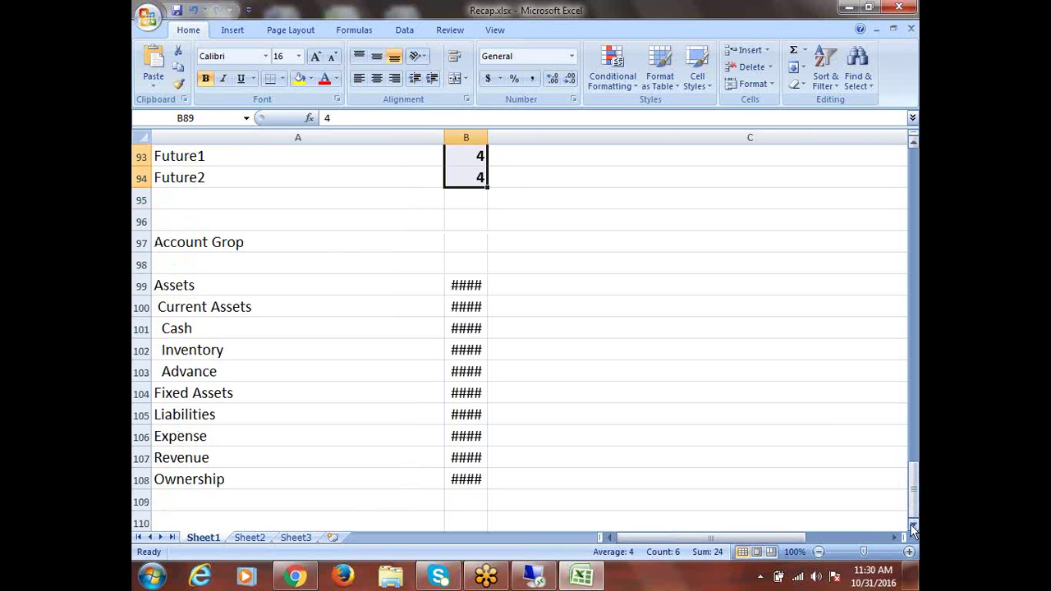
{"action": "left_click_drag", "start_coordinate": [916, 491], "coordinate": [917, 491]}
{"action": "left_click_drag", "start_coordinate": [487, 136], "coordinate": [559, 136]}
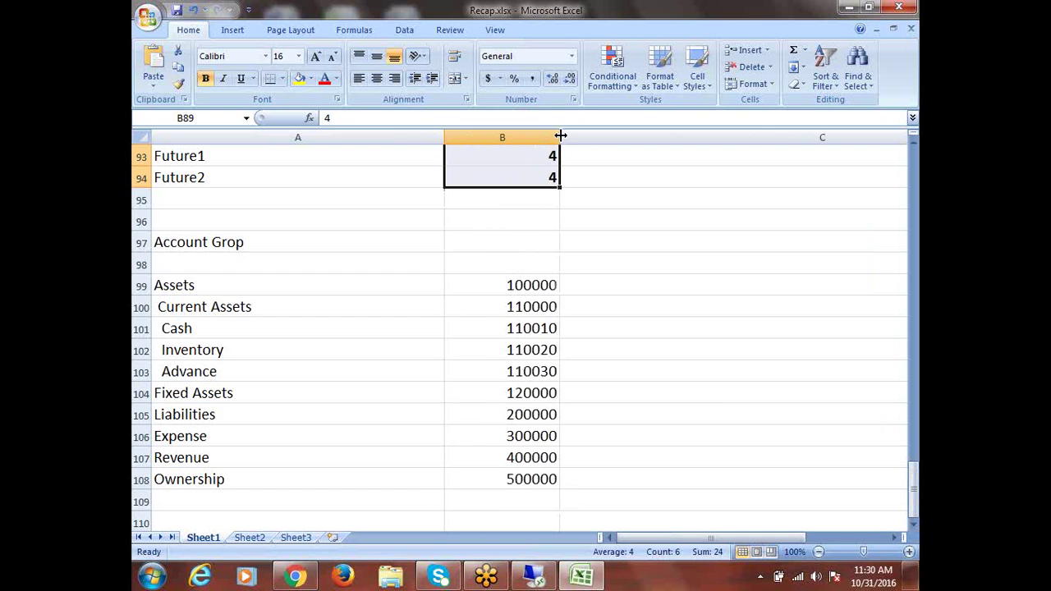
Step: Enter the heading "Options" in A111 below the account groups and fill the whole of row 111 with yellow
{"action": "left_click", "coordinate": [915, 528]}
{"action": "scroll", "coordinate": [914, 528], "scroll_direction": "down", "scroll_amount": 4}
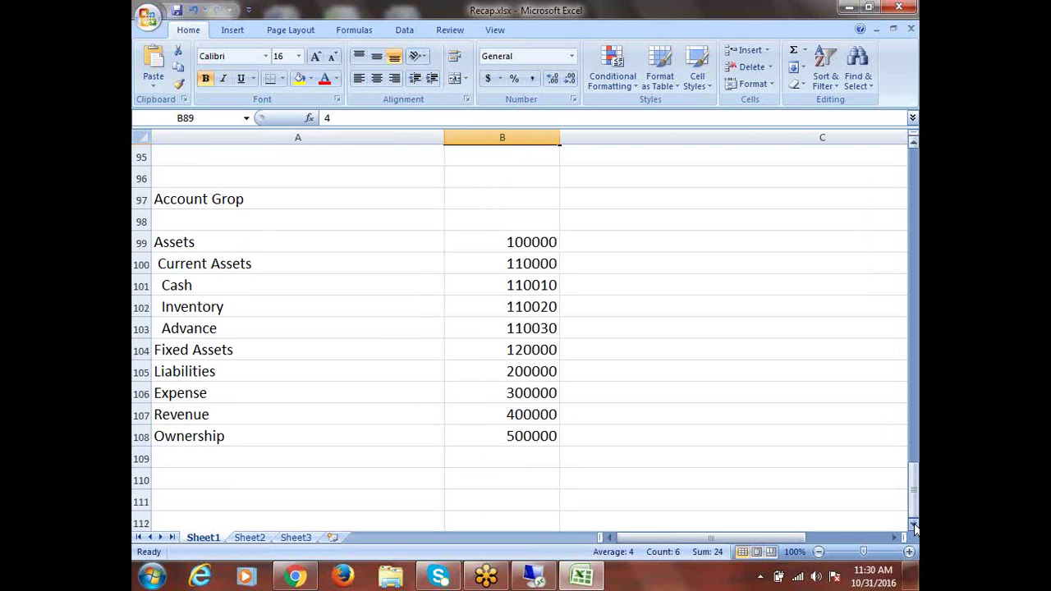
{"action": "left_click", "coordinate": [176, 286]}
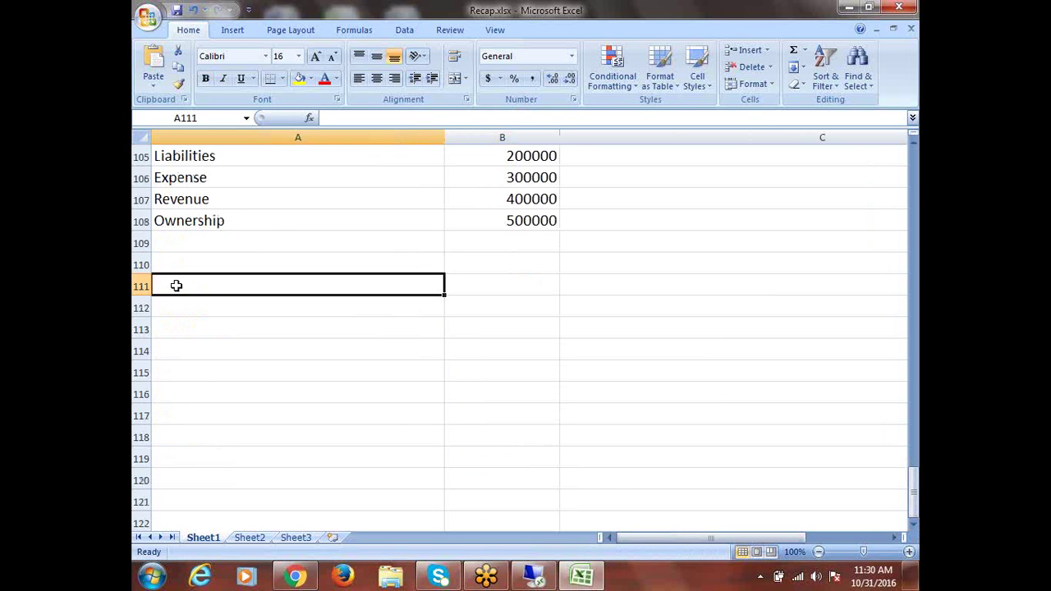
{"action": "type", "text": "Oth"}
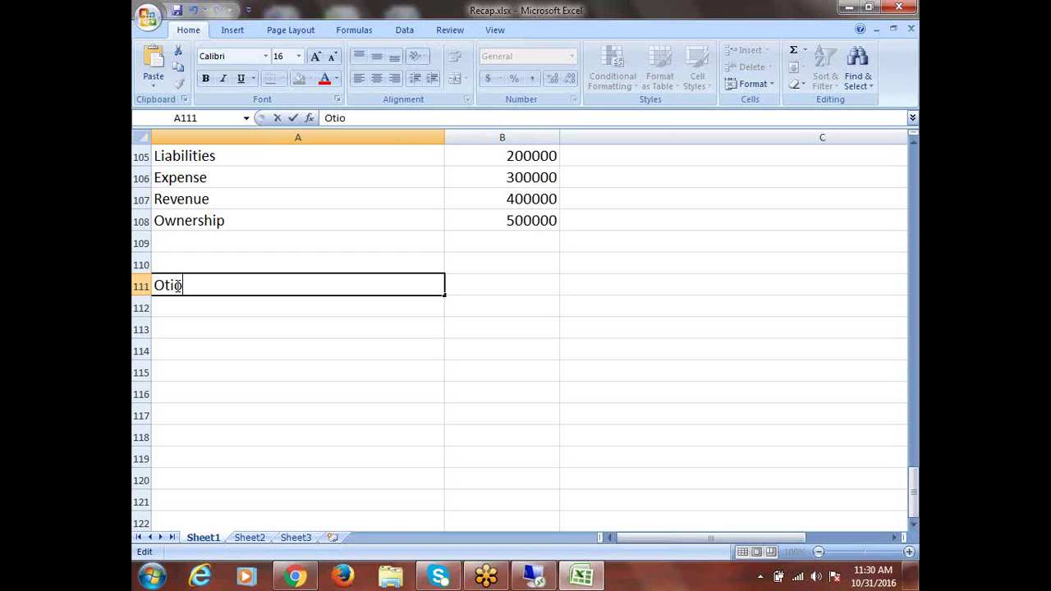
{"action": "key", "text": "BackSpace"}
{"action": "type", "text": "ption"}
{"action": "left_click_drag", "start_coordinate": [165, 286], "coordinate": [170, 285]}
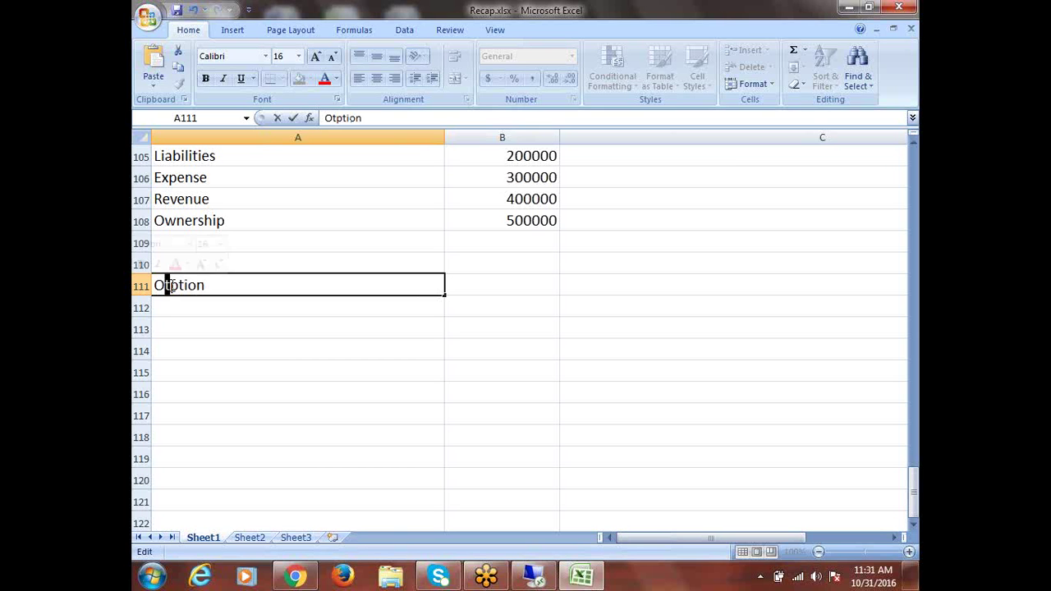
{"action": "key", "text": "BackSpace"}
{"action": "left_click", "coordinate": [218, 285]}
{"action": "type", "text": "s"}
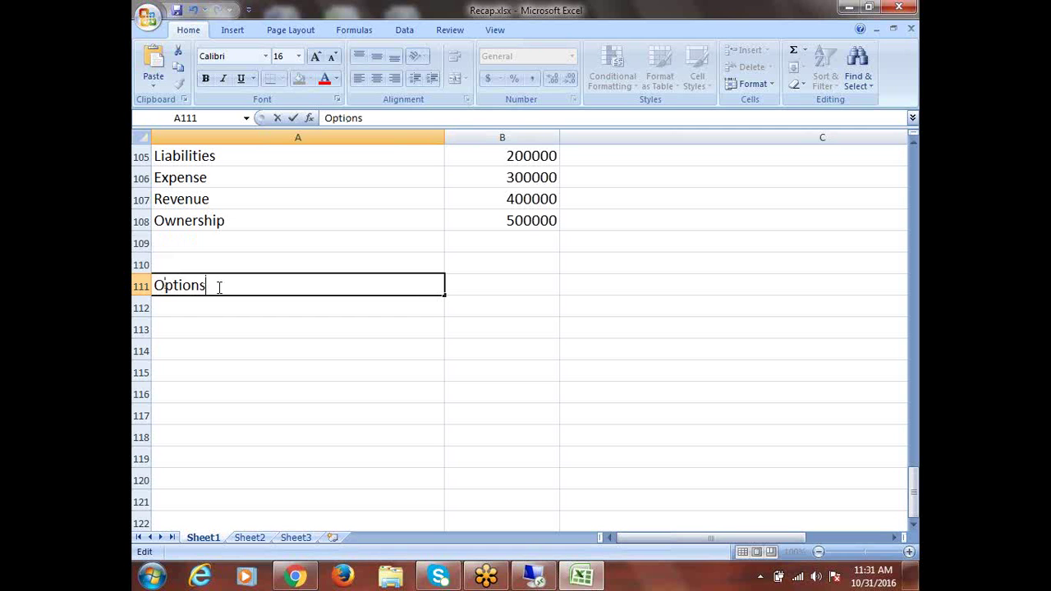
{"action": "key", "text": "ctrl+Return"}
{"action": "left_click", "coordinate": [141, 285]}
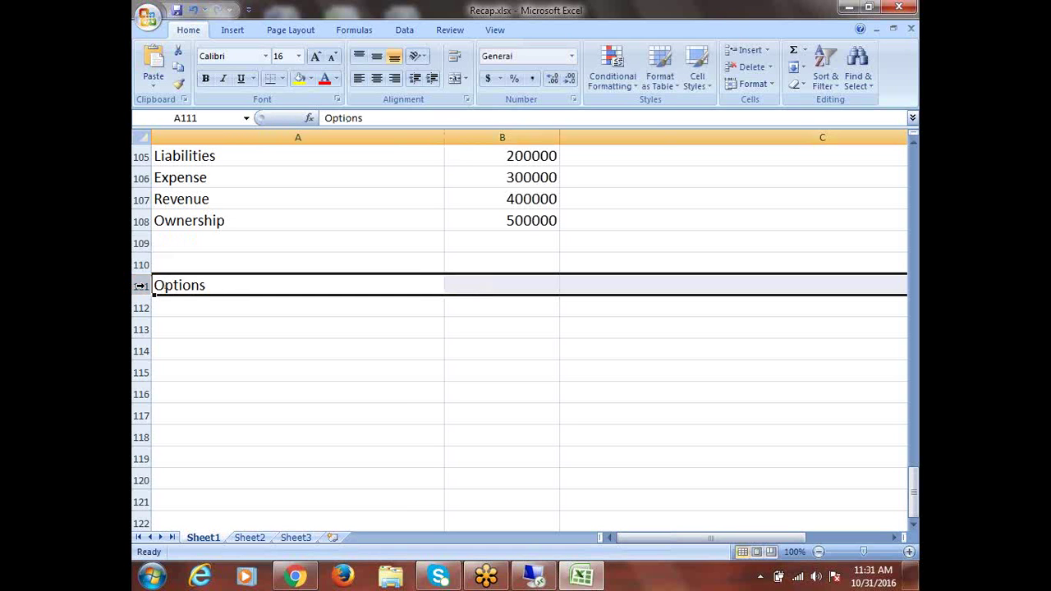
{"action": "left_click", "coordinate": [300, 78]}
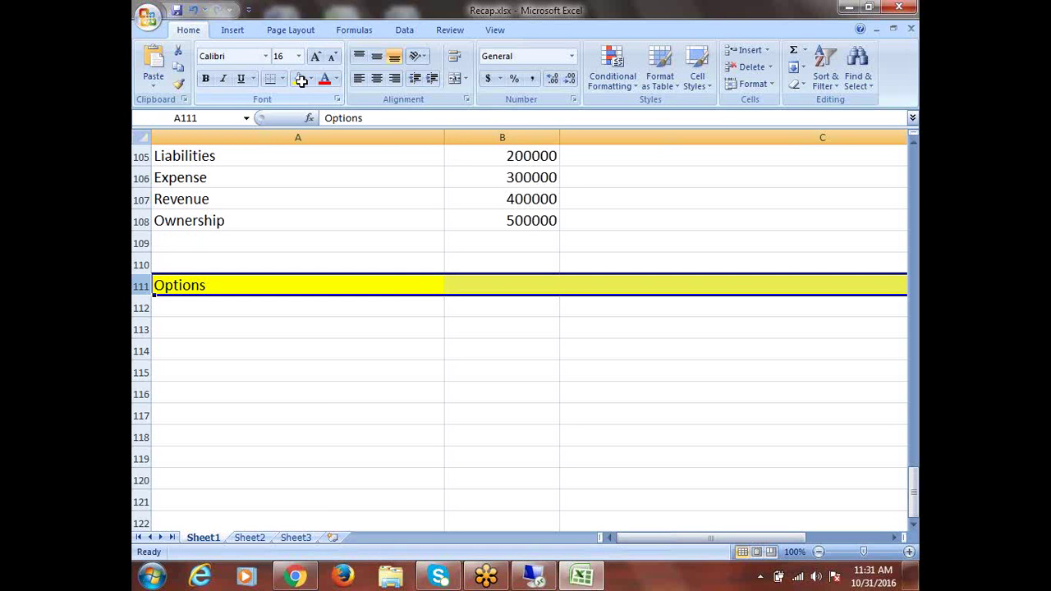
Step: Enter "Inventory Information" in A112 as the first item under the Options heading
{"action": "left_click", "coordinate": [184, 306]}
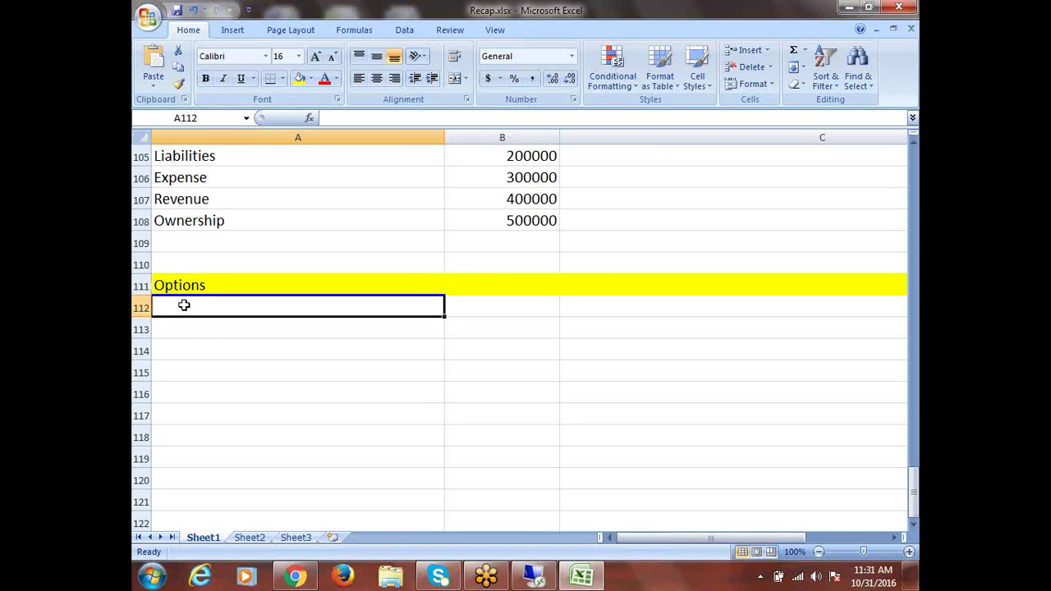
{"action": "type", "text": "I"}
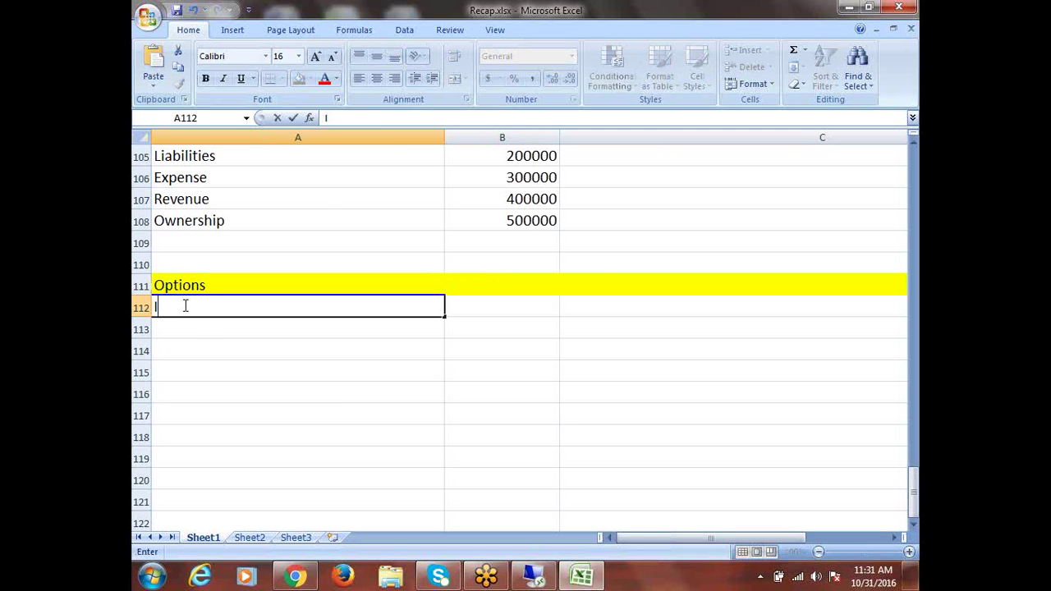
{"action": "type", "text": "nventory I"}
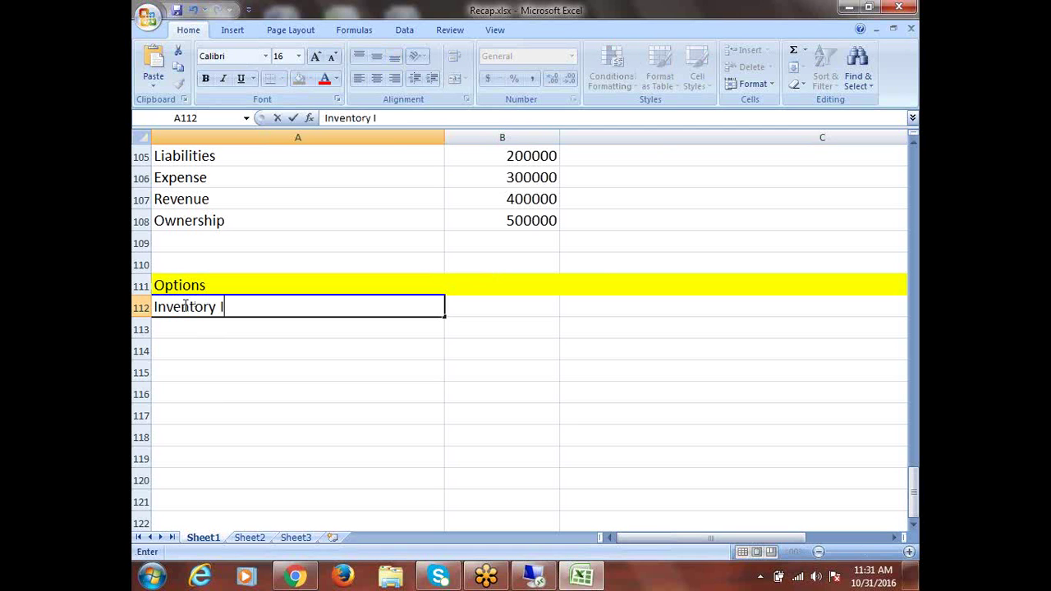
{"action": "type", "text": "nformation"}
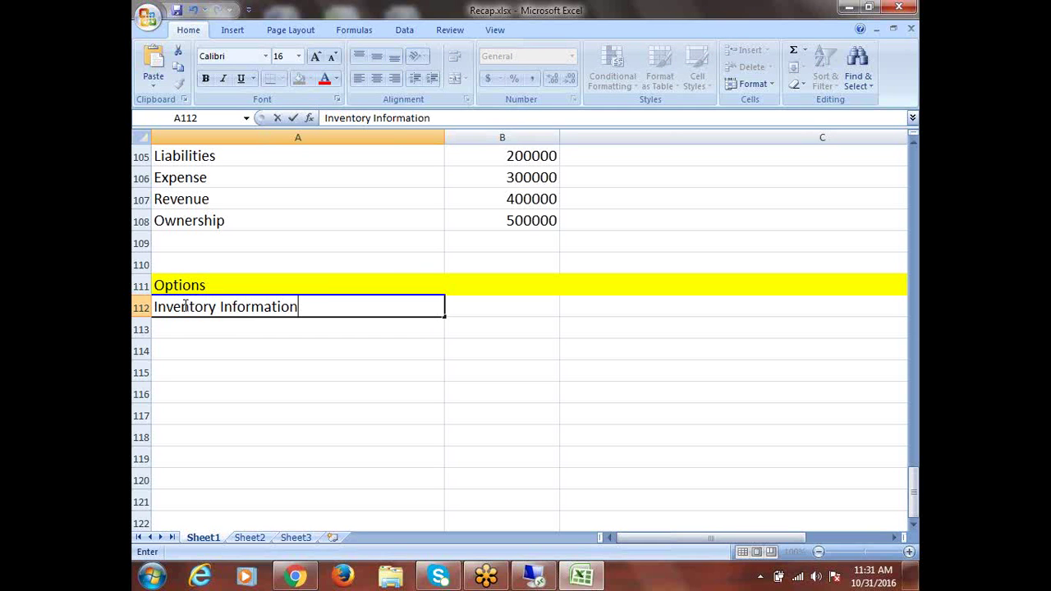
{"action": "key", "text": "Return"}
Step: Enter "Receiving Information/Options" in A113 as the second item under the Options heading
{"action": "type", "text": "Recei"}
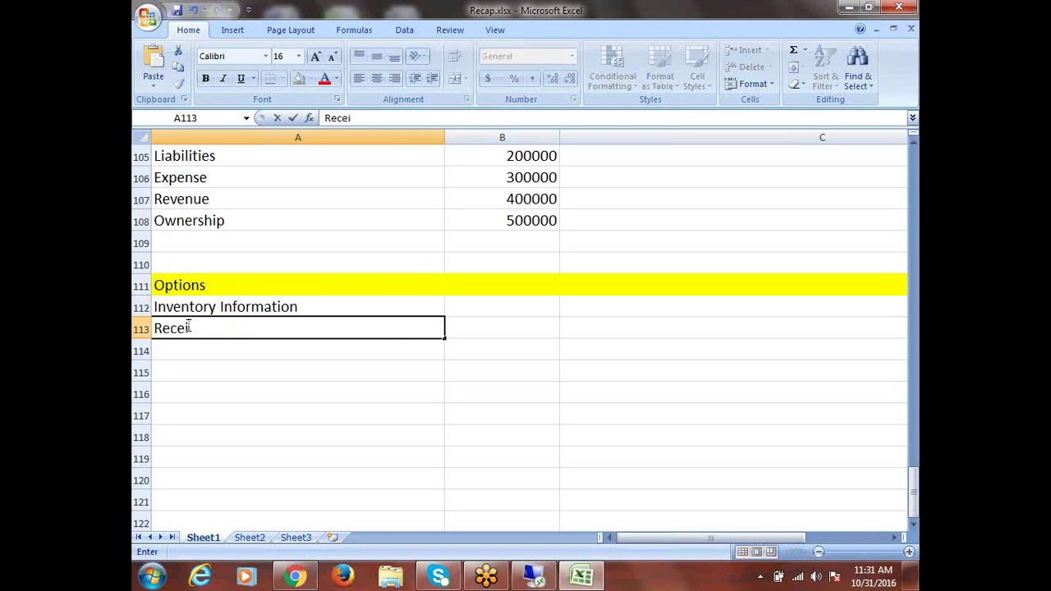
{"action": "type", "text": "ving Inform"}
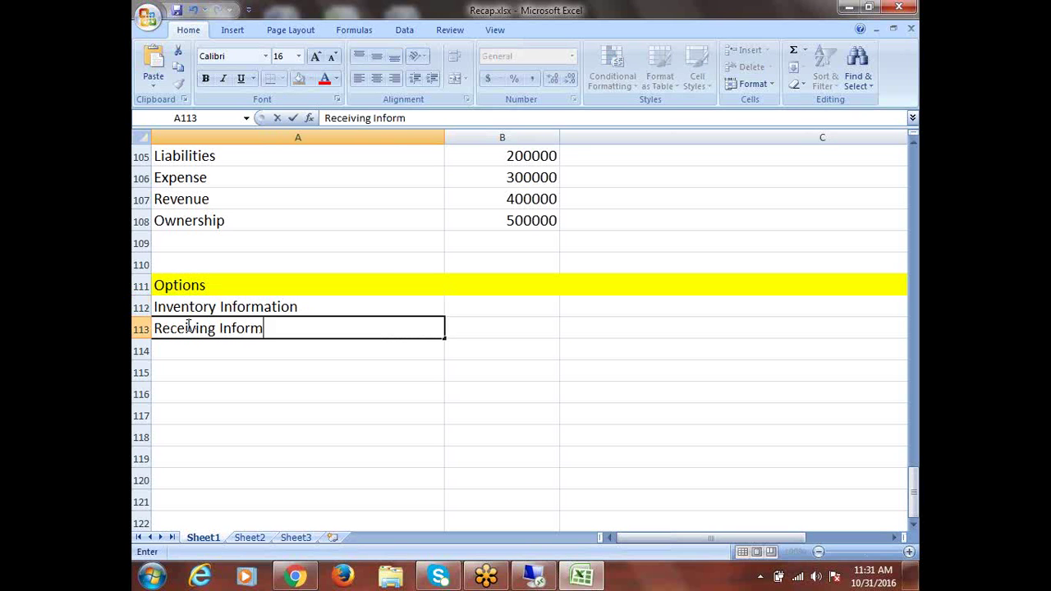
{"action": "type", "text": "ation/O"}
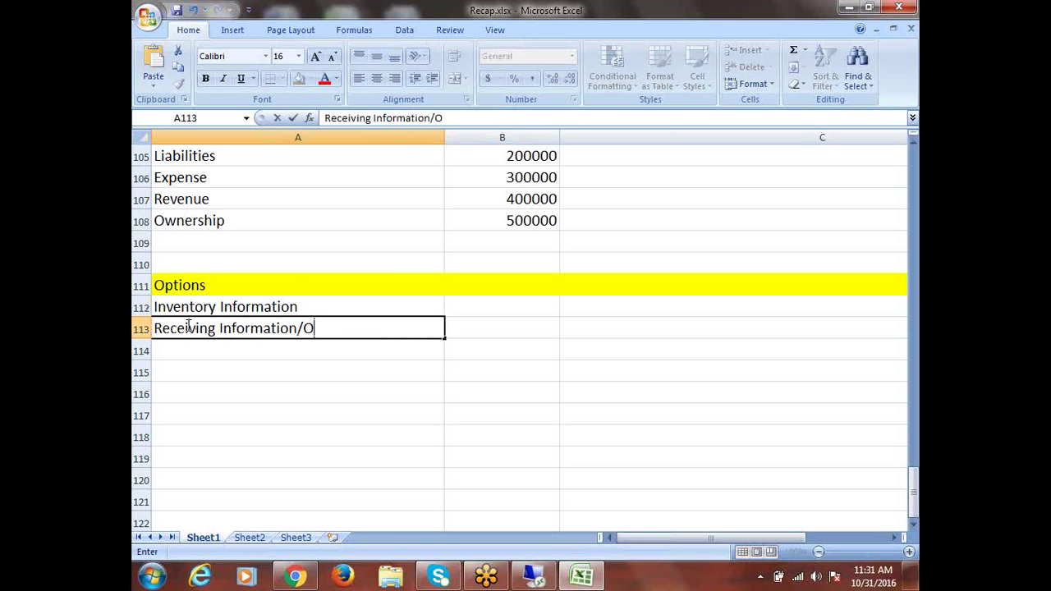
{"action": "type", "text": "ptions"}
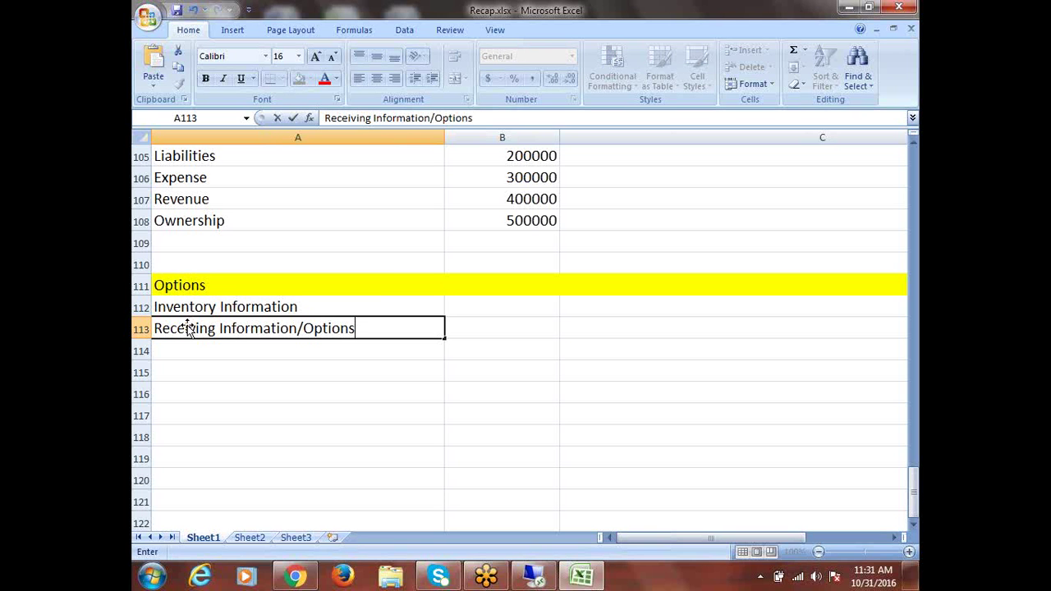
{"action": "key", "text": "Return"}
Step: Enter "Purchasing Options" in A114 as the third item under the Options heading
{"action": "type", "text": "Pur"}
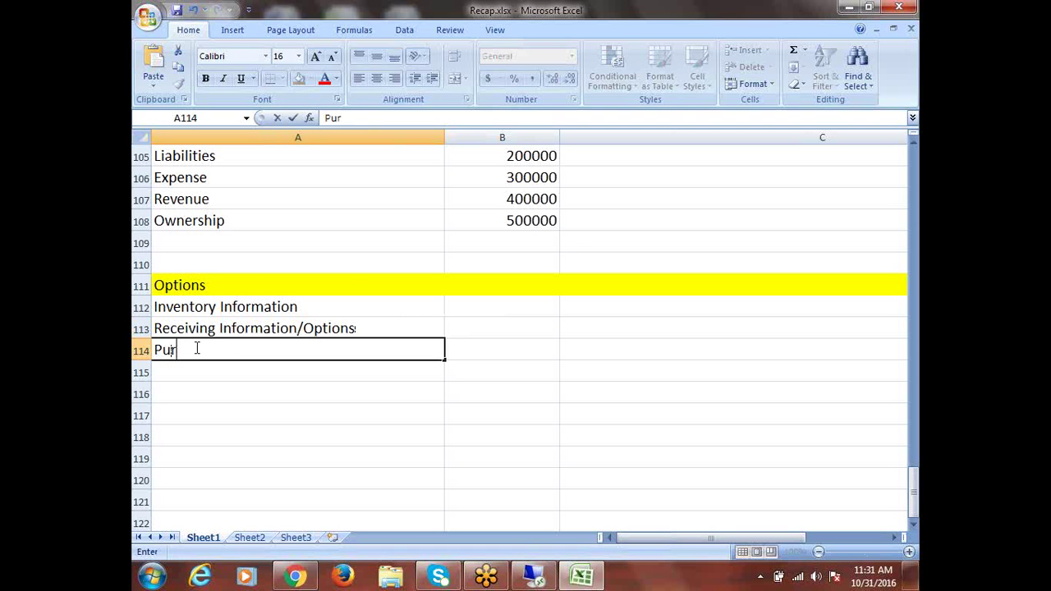
{"action": "type", "text": "chasing Opti"}
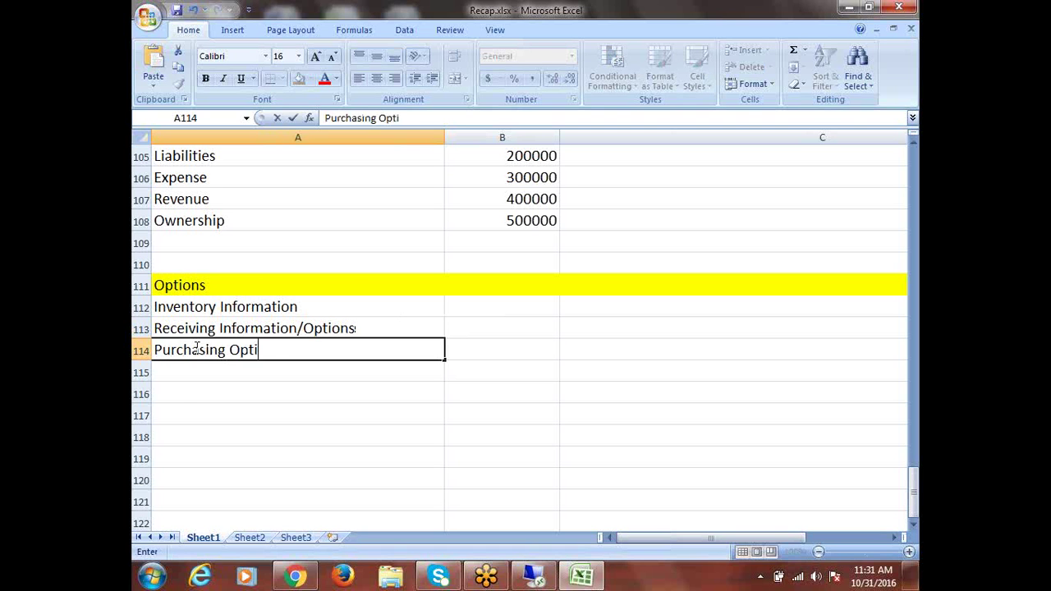
{"action": "type", "text": "ons"}
{"action": "left_click", "coordinate": [198, 370]}
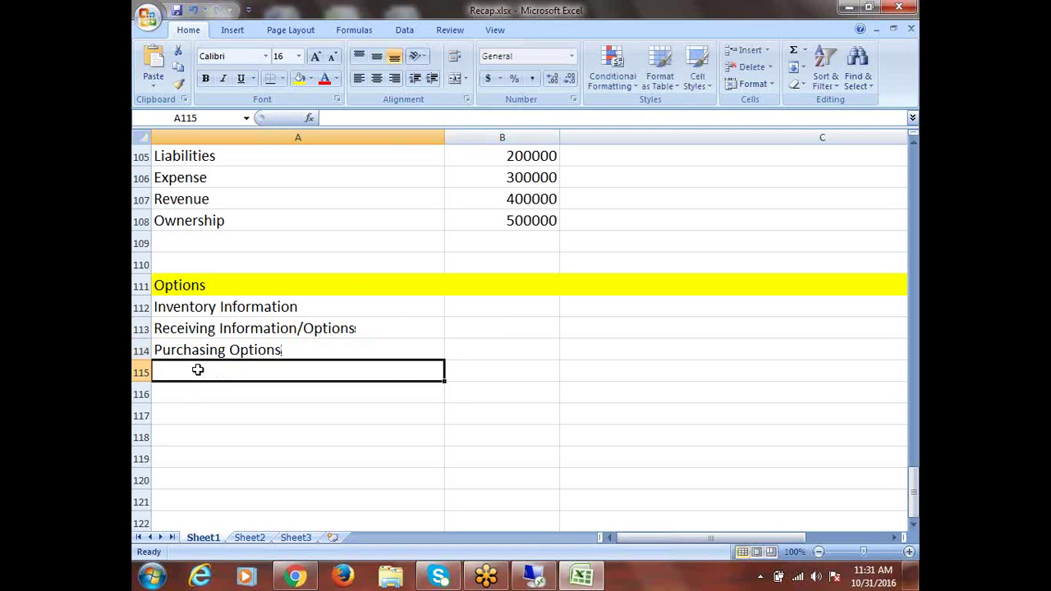
Step: Enter "Financials Options" in A115 and "Payables Options" in A116 to complete the items under the Options heading
{"action": "type", "text": "Finan"}
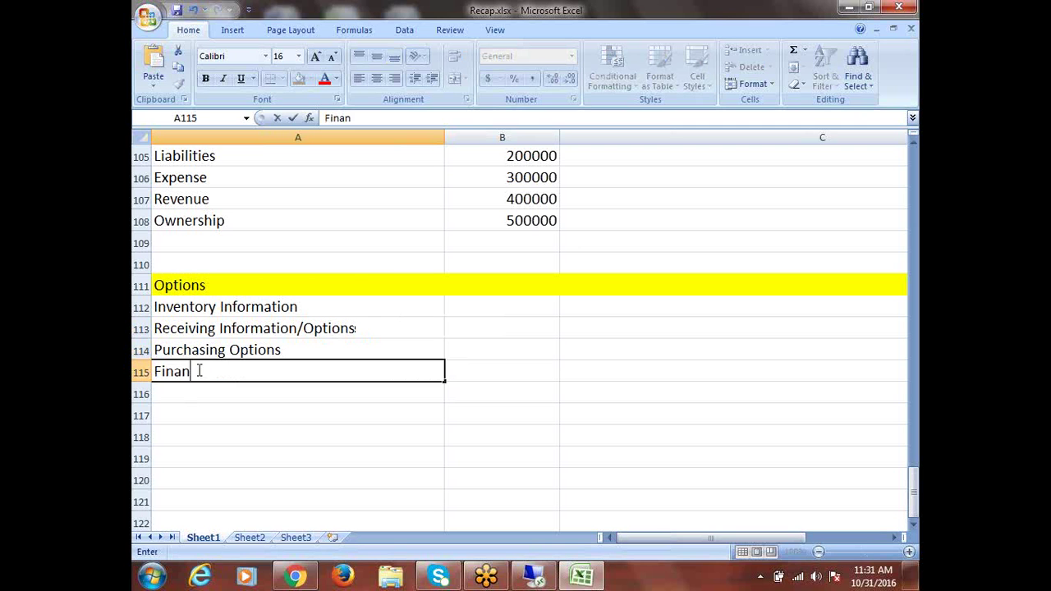
{"action": "type", "text": "cials O"}
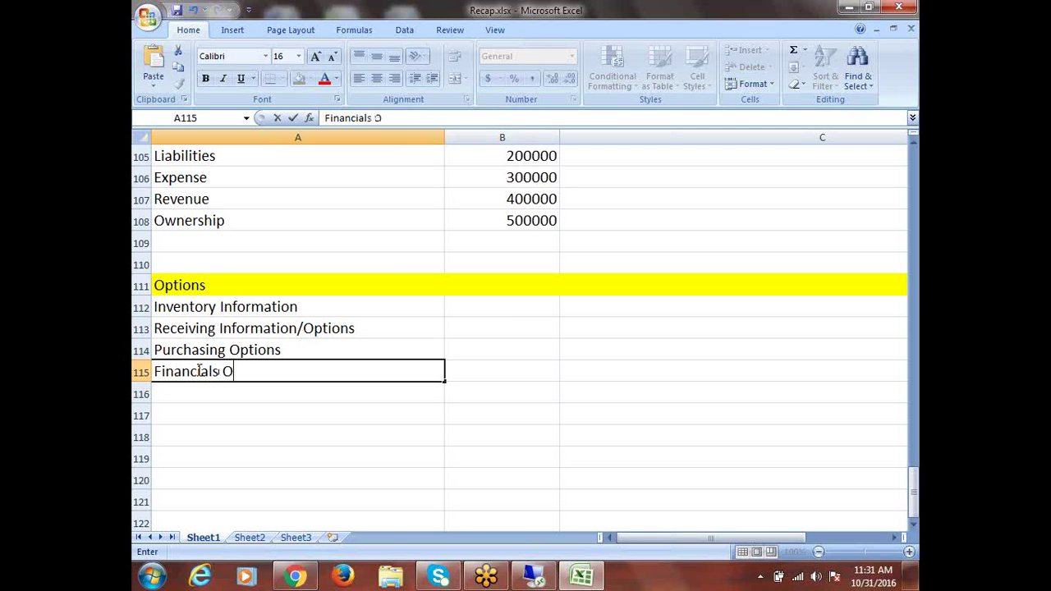
{"action": "type", "text": "ptions"}
{"action": "key", "text": "Return"}
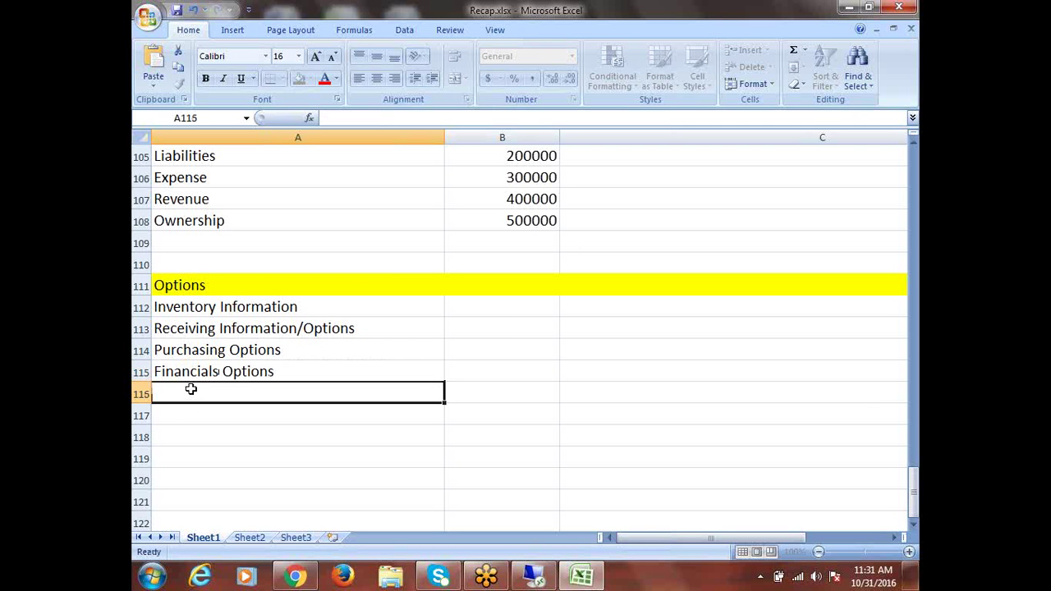
{"action": "type", "text": "Payable"}
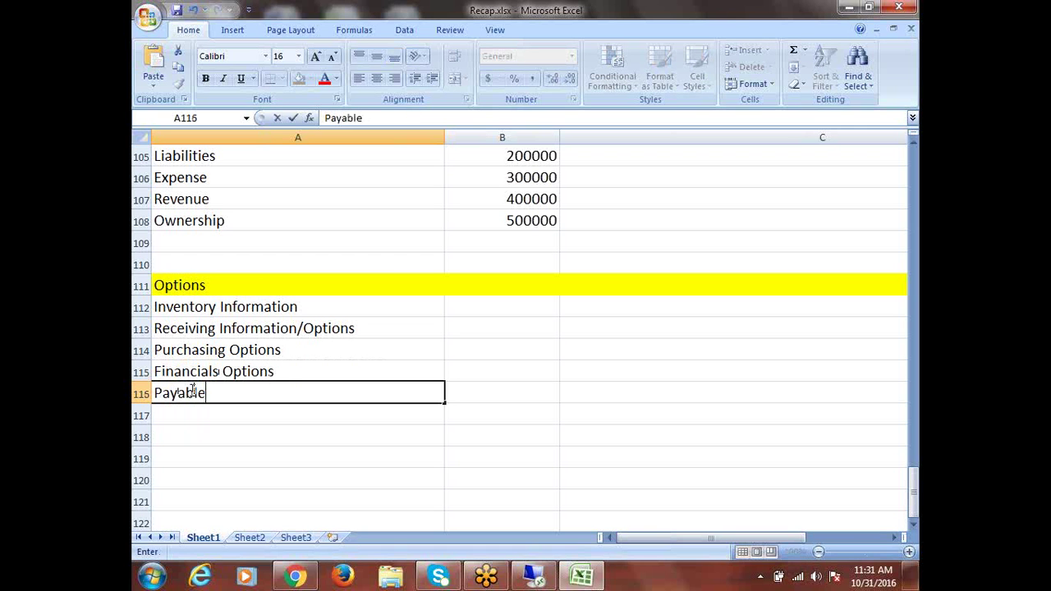
{"action": "type", "text": "s Options"}
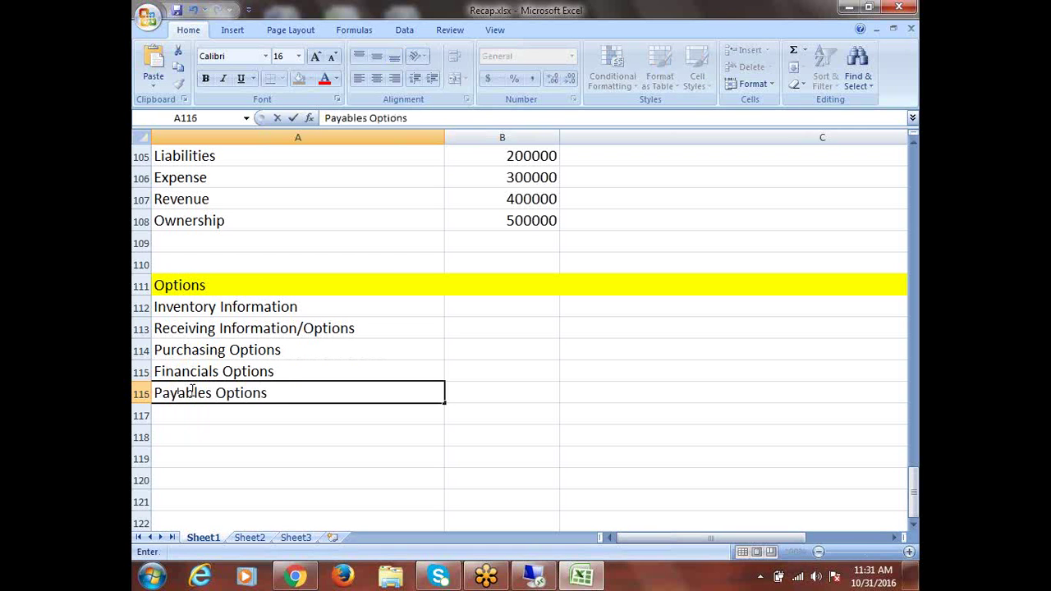
{"action": "key", "text": "ctrl+Return"}
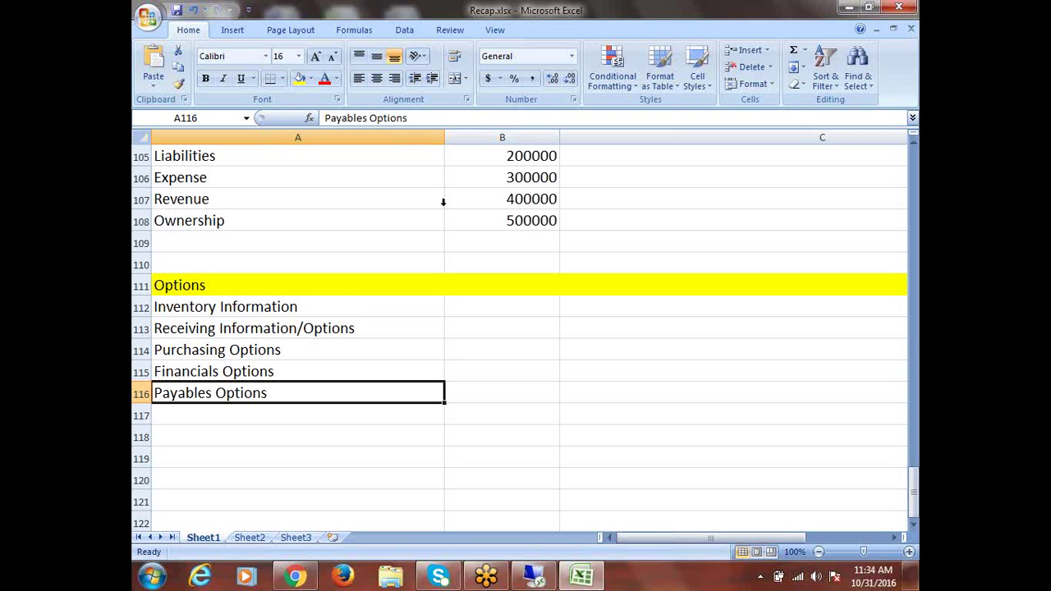
Step: Narrow column A slightly and enter "Inv" in B112 as the module for Inventory Information
{"action": "left_click_drag", "start_coordinate": [445, 141], "coordinate": [387, 153]}
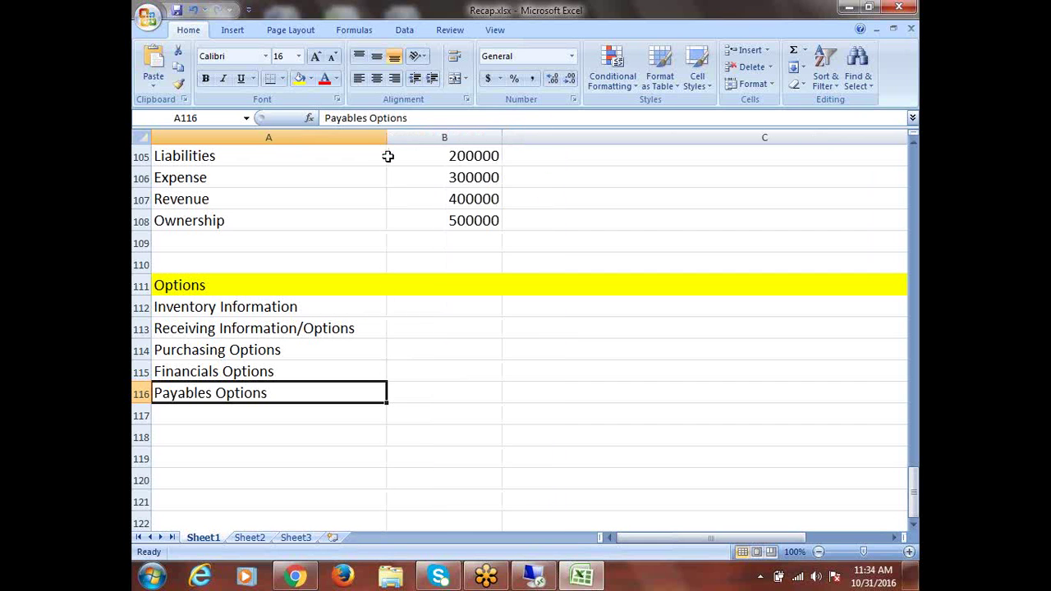
{"action": "left_click", "coordinate": [417, 308]}
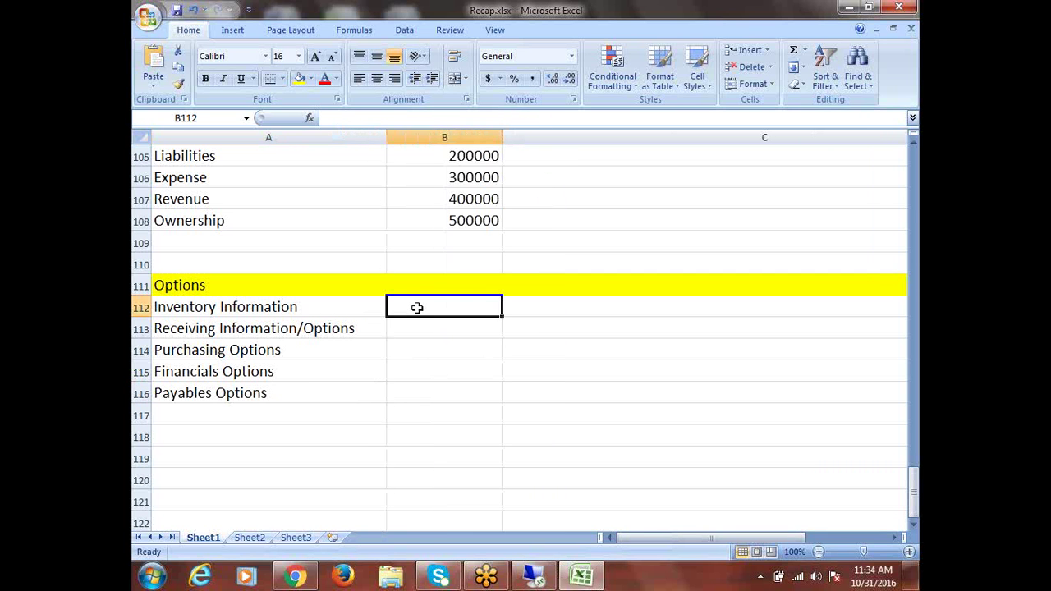
{"action": "type", "text": "Inv,"}
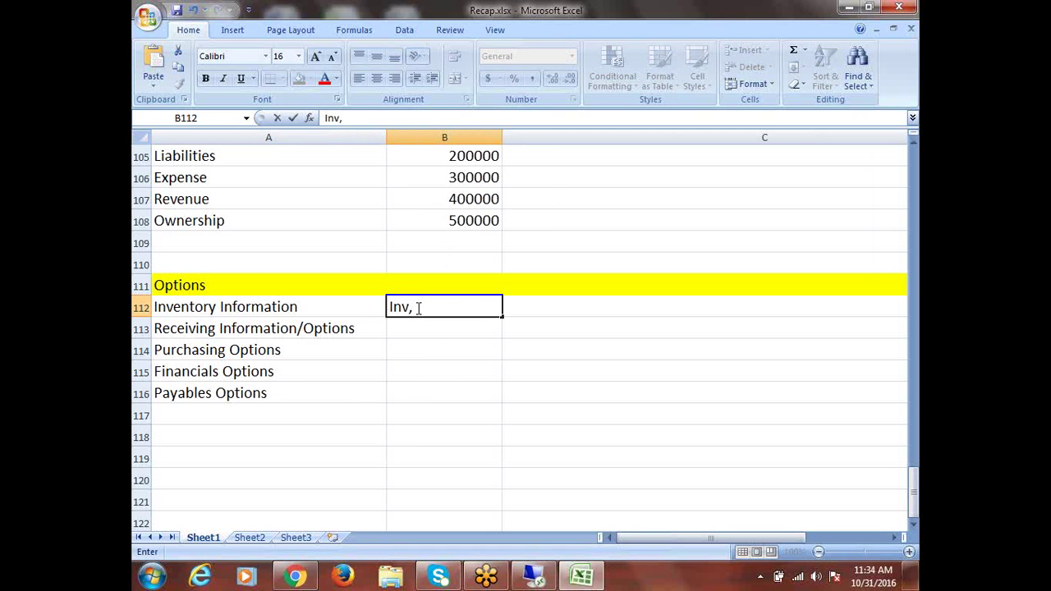
{"action": "key", "text": "BackSpace"}
Step: Enter the modules "Inv & PO" in B113 for Receiving Information/Options and "PO" in B114 for Purchasing Options
{"action": "left_click", "coordinate": [403, 327]}
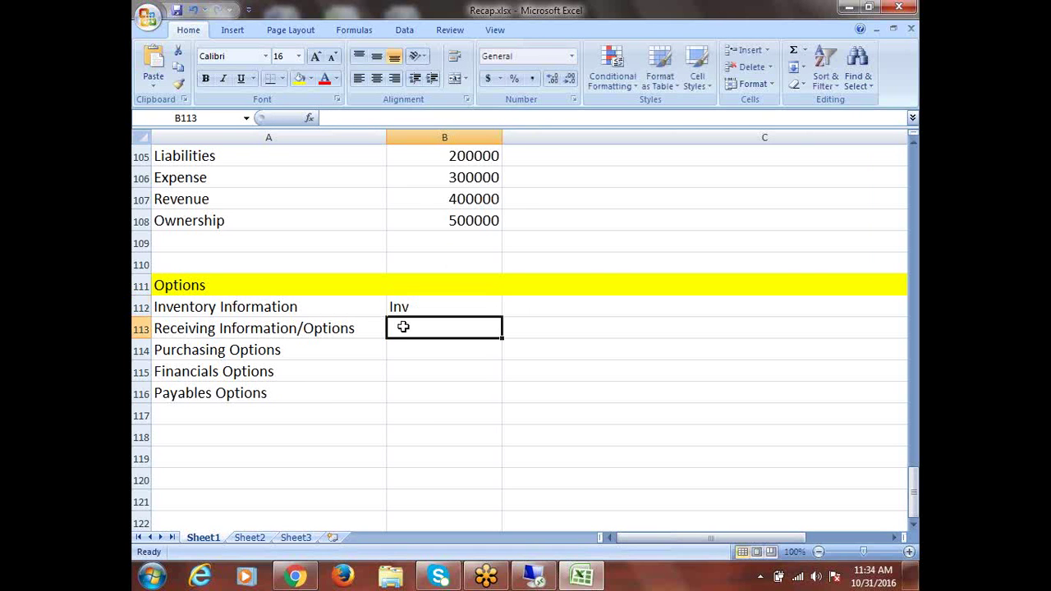
{"action": "type", "text": "Inv "}
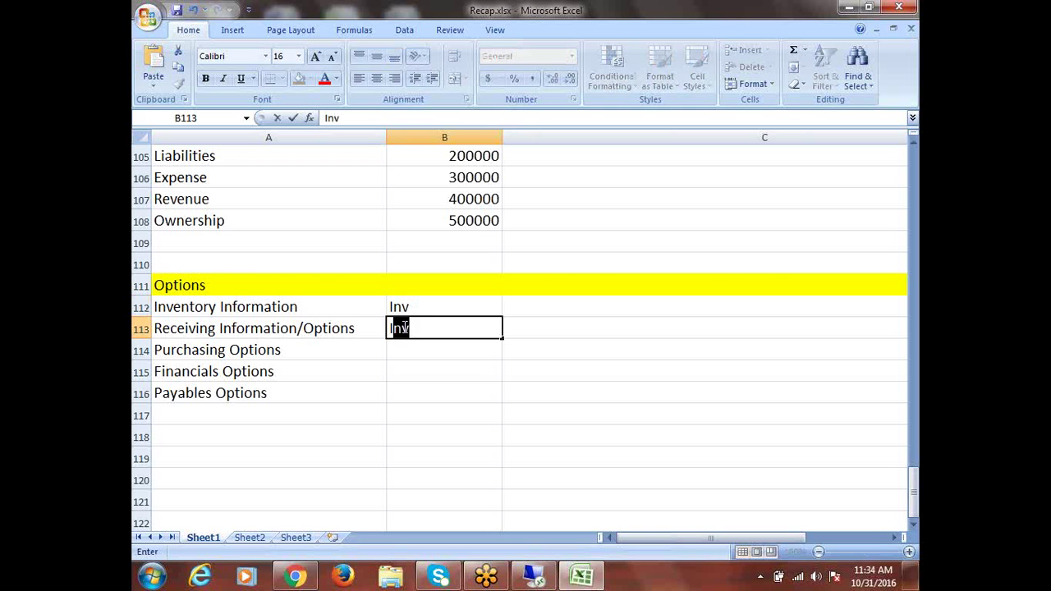
{"action": "type", "text": "& PO"}
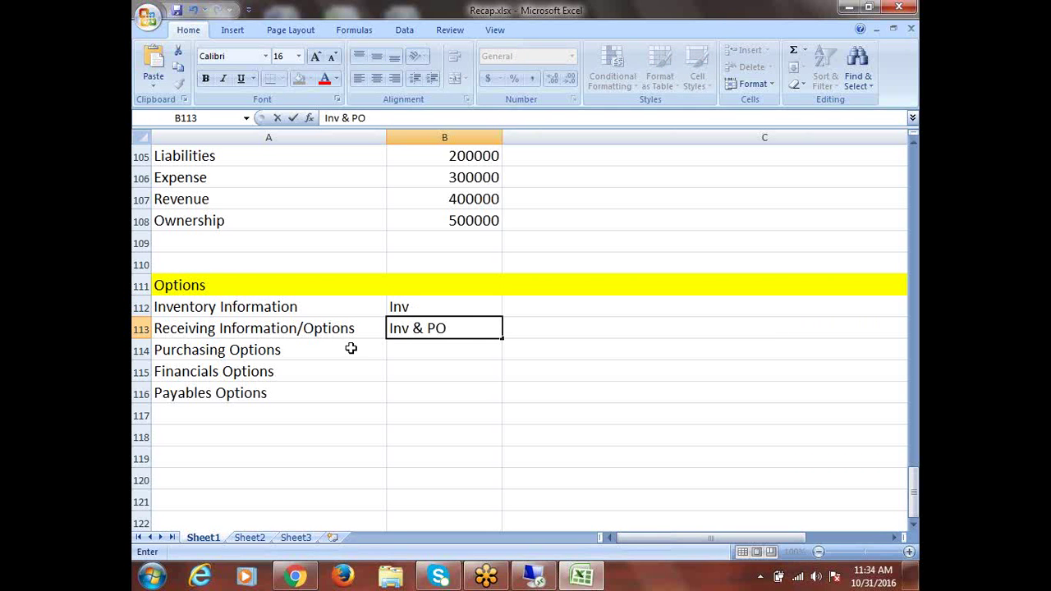
{"action": "left_click", "coordinate": [331, 348]}
{"action": "key", "text": "Tab"}
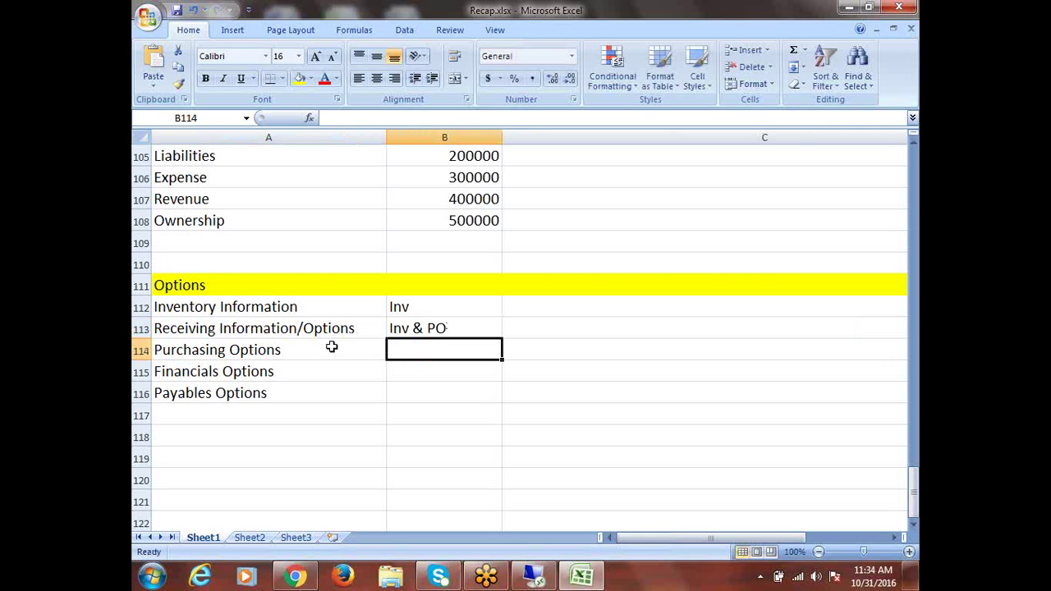
{"action": "type", "text": "PO"}
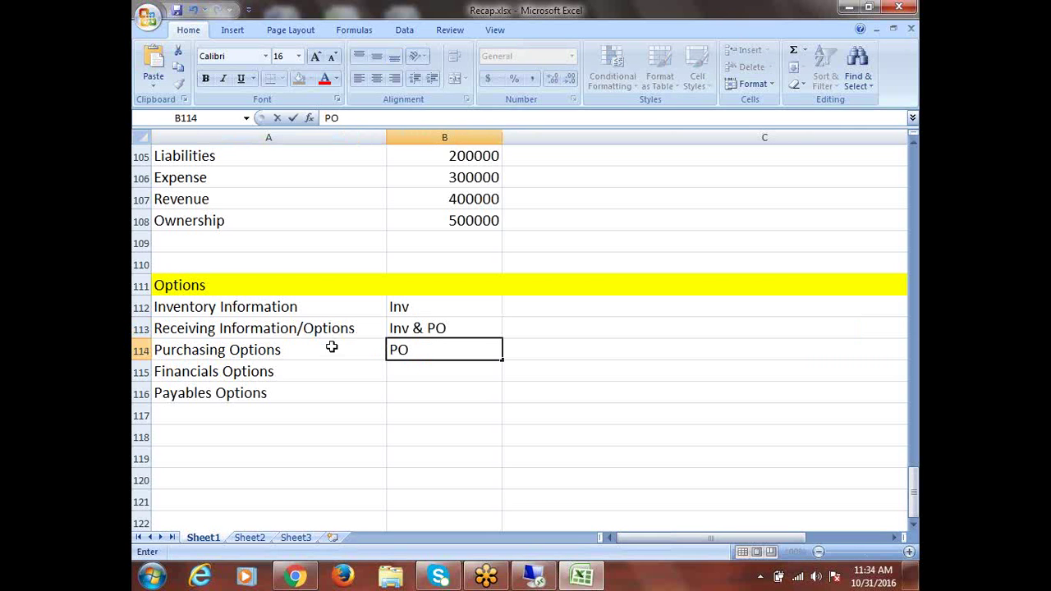
Step: Enter "PO, AP, FA" in B115 as the modules for Financials Options
{"action": "left_click", "coordinate": [244, 371]}
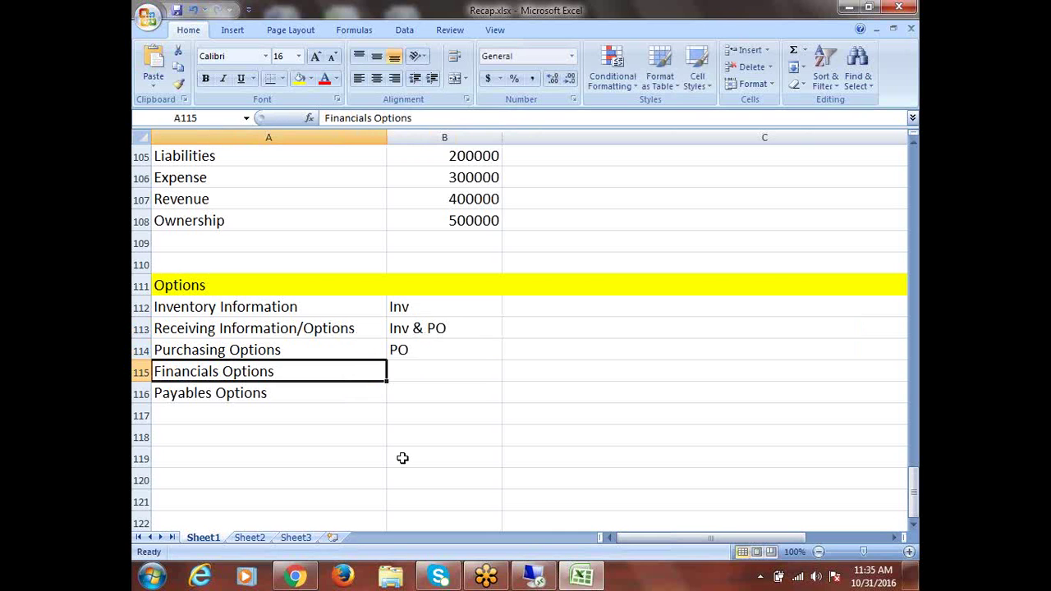
{"action": "key", "text": "Right"}
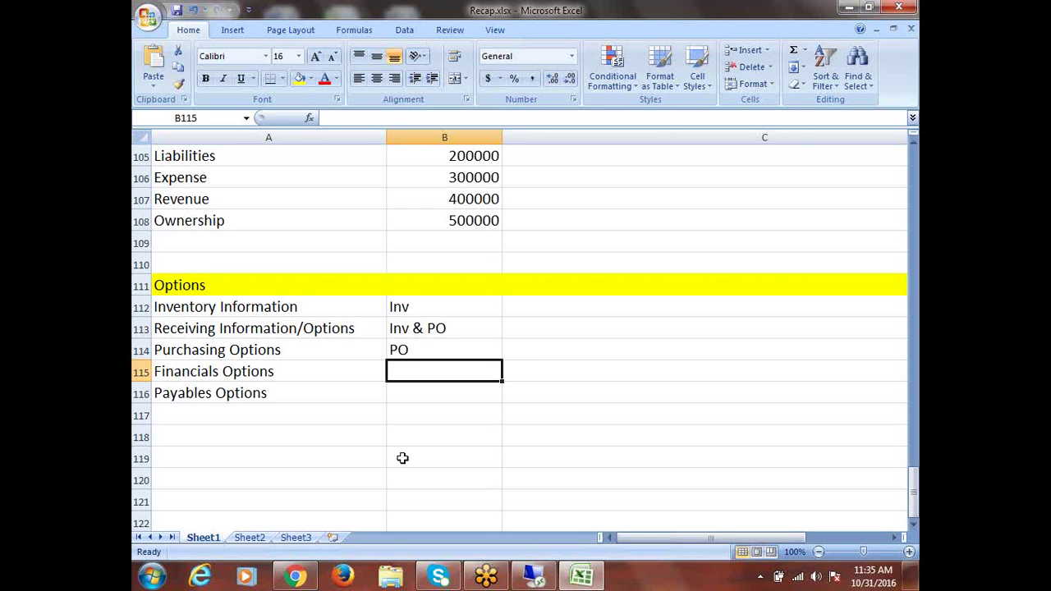
{"action": "type", "text": "AP"}
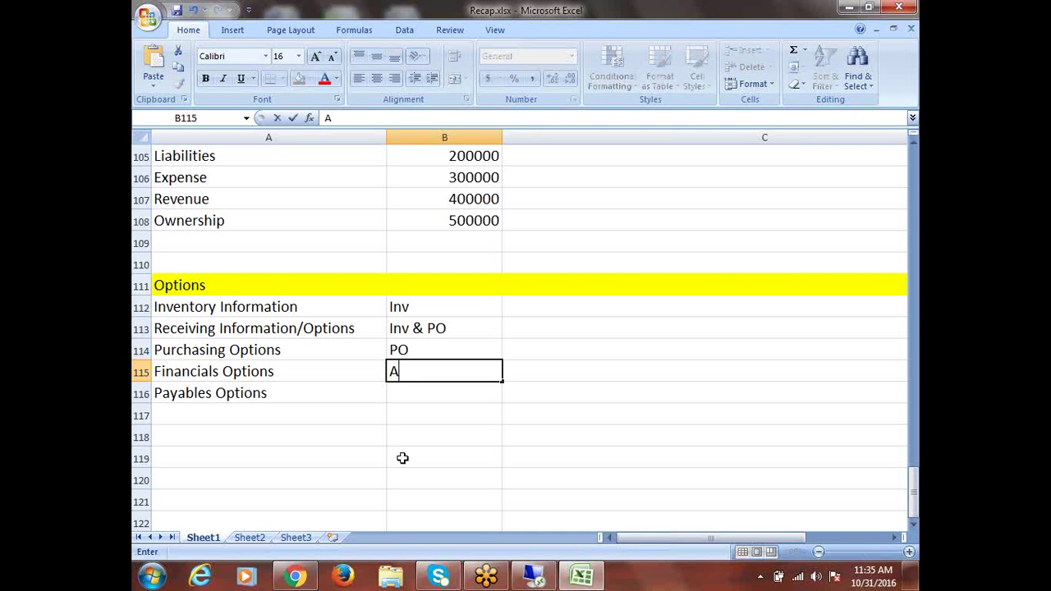
{"action": "key", "text": "BackSpace"}
{"action": "key", "text": "BackSpace"}
{"action": "type", "text": "PO, AP, FA"}
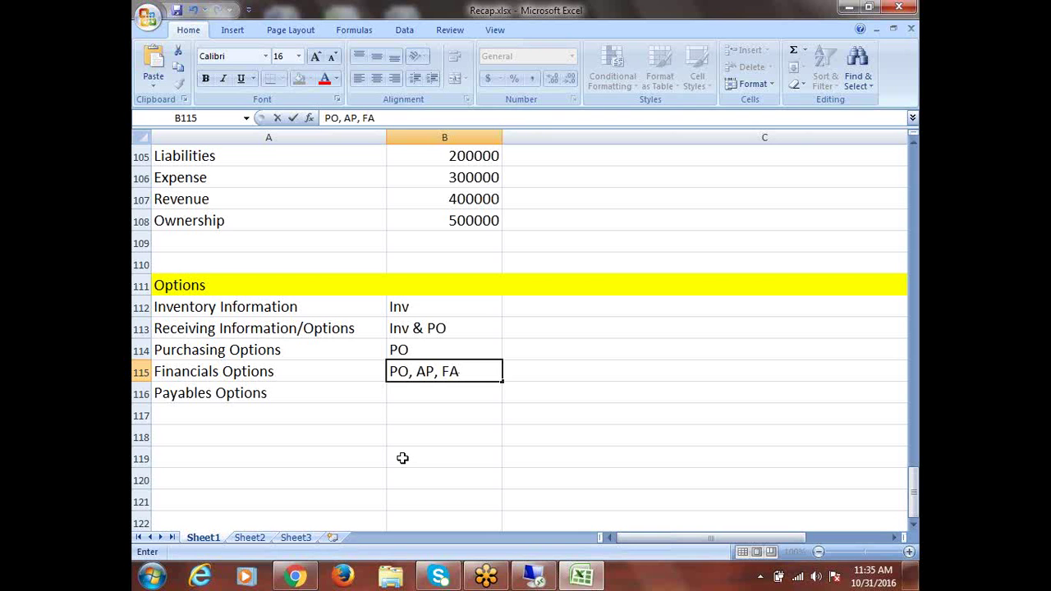
Step: Enter "AP" in B116 as the module for Payables Options
{"action": "left_click", "coordinate": [317, 391]}
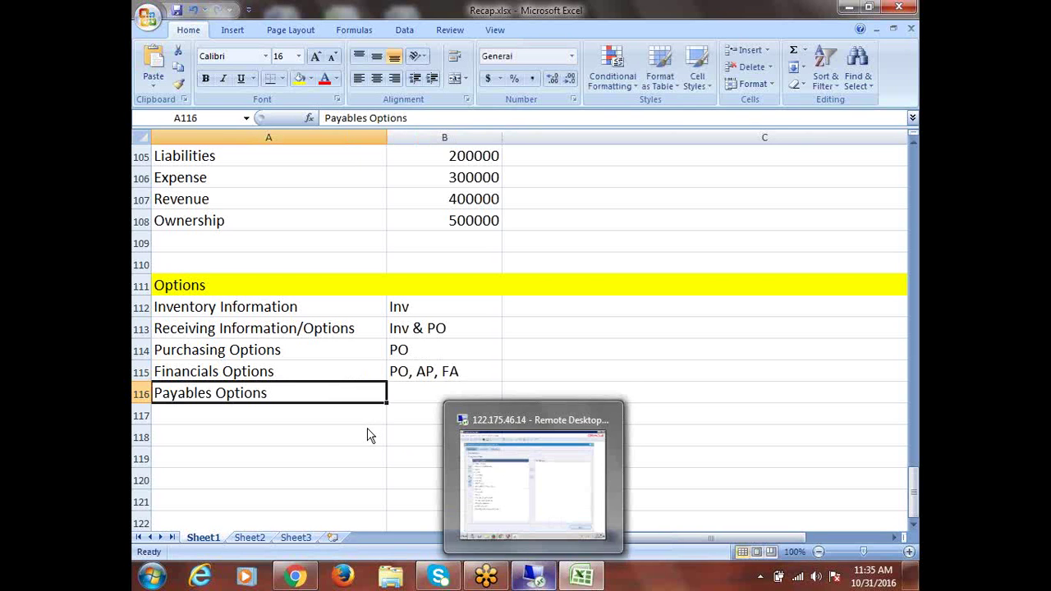
{"action": "key", "text": "Tab"}
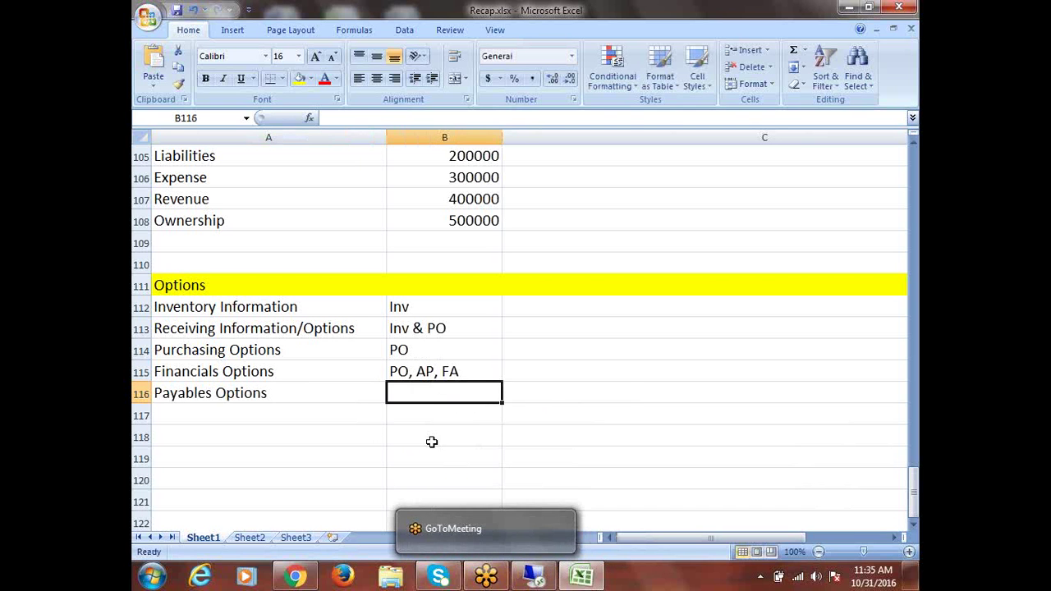
{"action": "type", "text": "AP"}
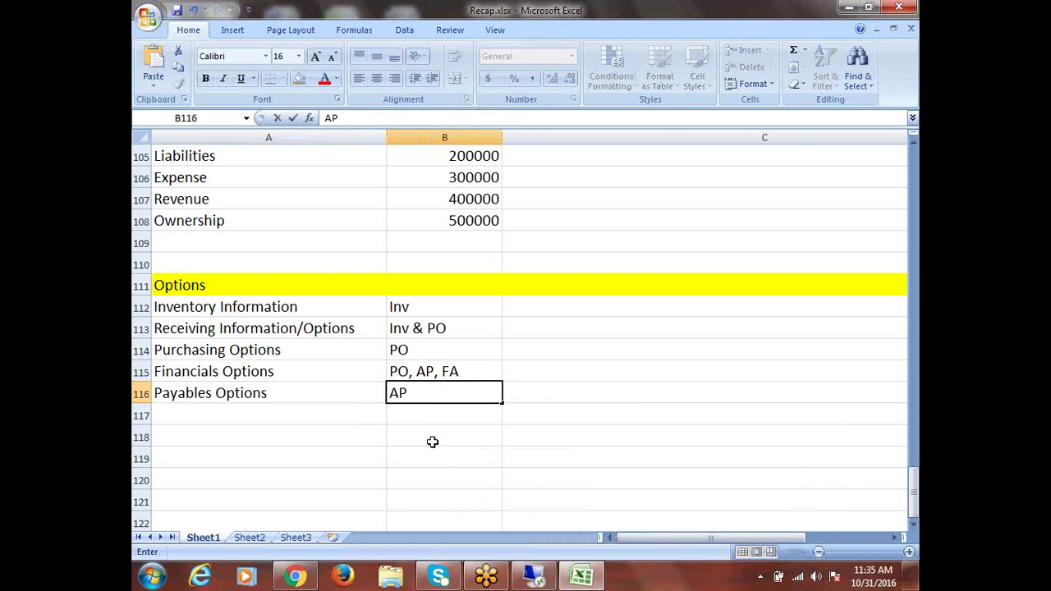
{"action": "left_click", "coordinate": [526, 393]}
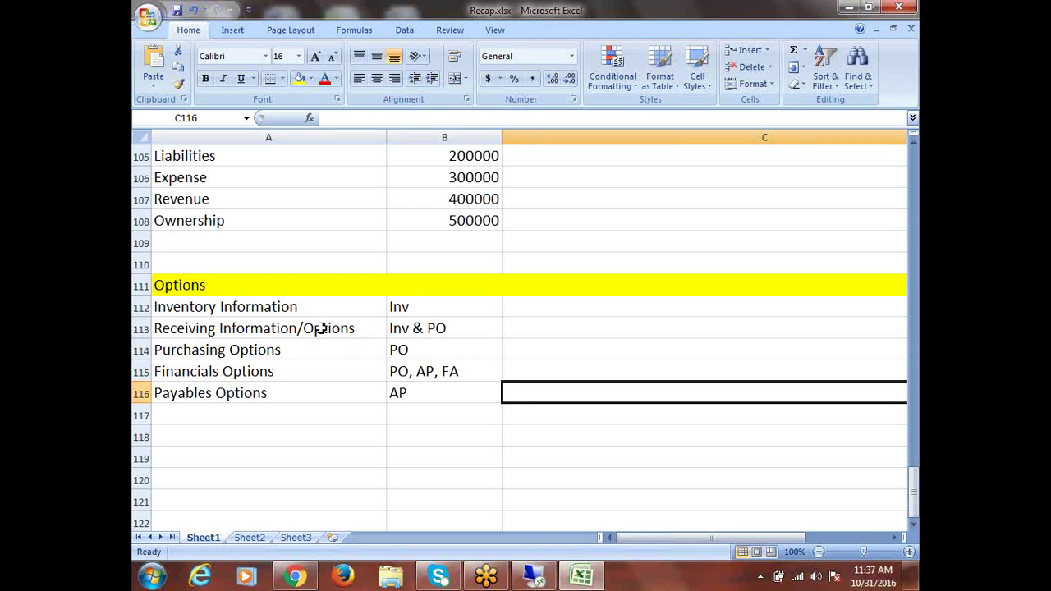
Step: Review each entry under the Options heading in rows 112 to 116 together with its module in column B
{"action": "left_click", "coordinate": [278, 308]}
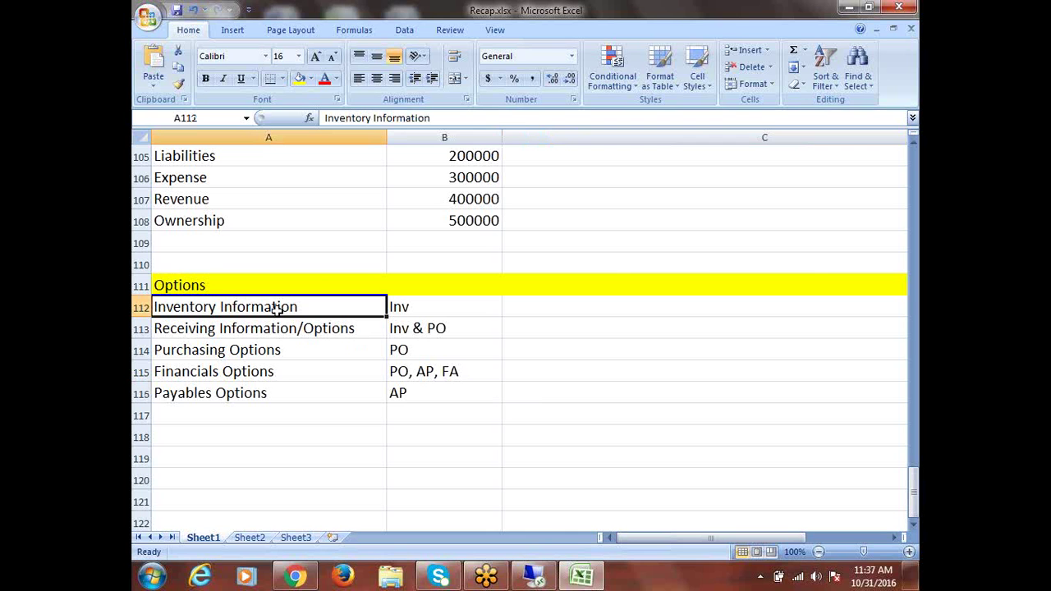
{"action": "left_click", "coordinate": [281, 350]}
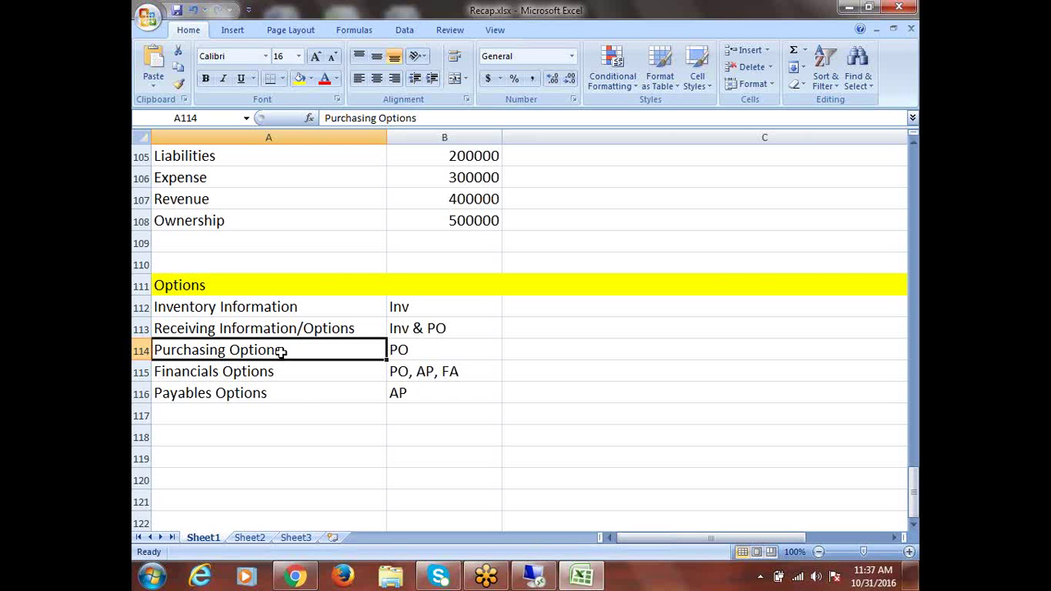
{"action": "left_click", "coordinate": [274, 375]}
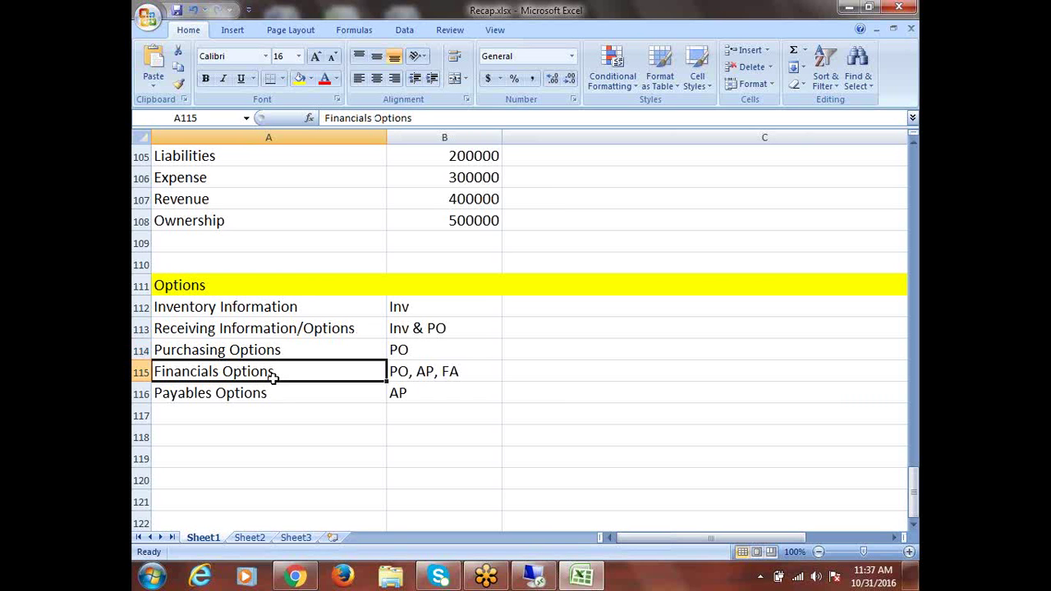
{"action": "left_click", "coordinate": [440, 373]}
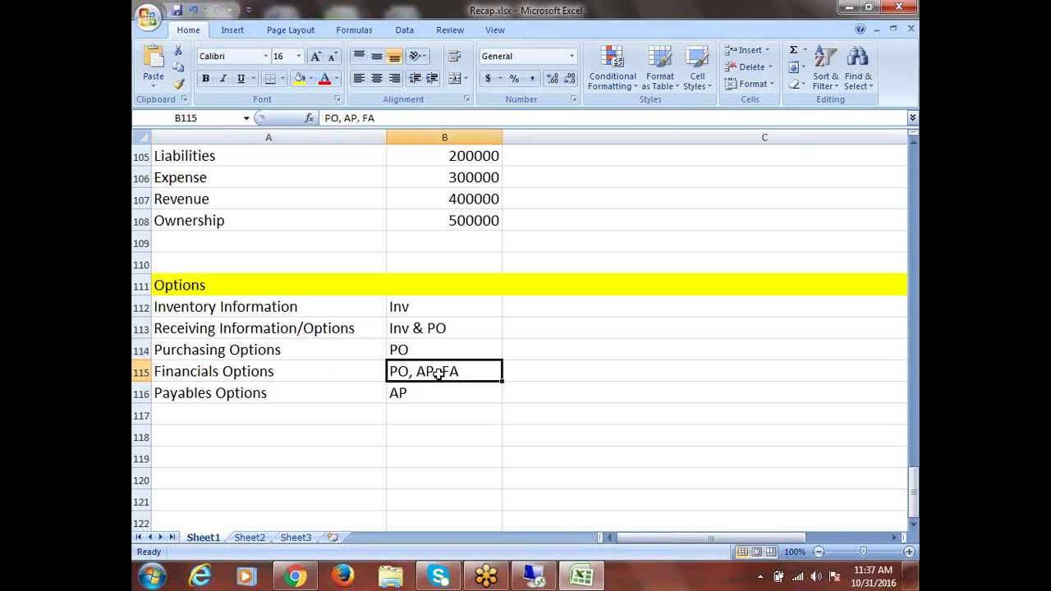
{"action": "left_click", "coordinate": [220, 375]}
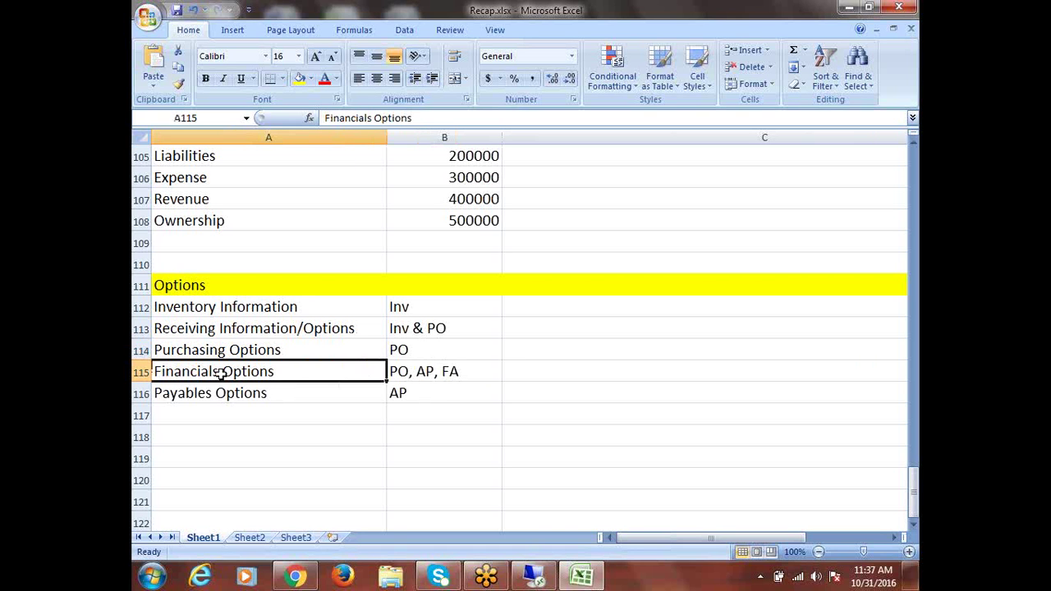
{"action": "left_click", "coordinate": [433, 372]}
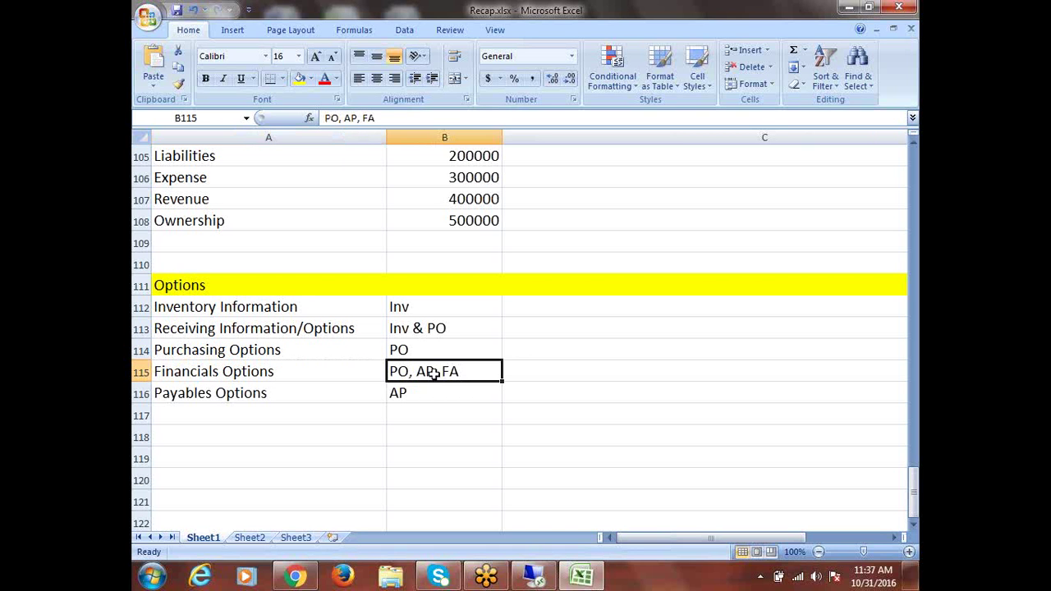
{"action": "left_click", "coordinate": [243, 393]}
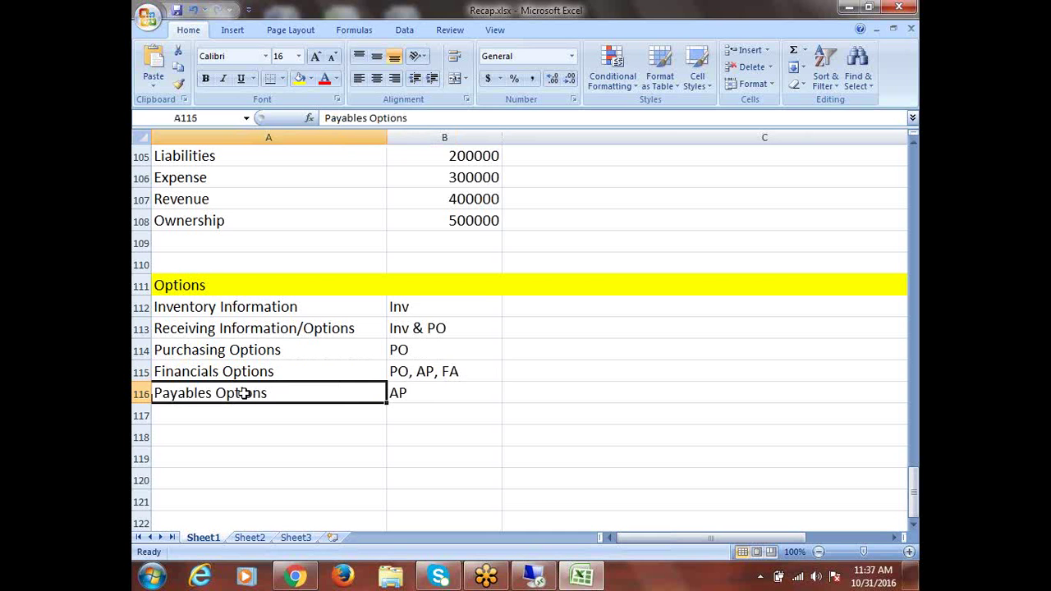
{"action": "left_click", "coordinate": [417, 393]}
{"action": "left_click", "coordinate": [237, 345]}
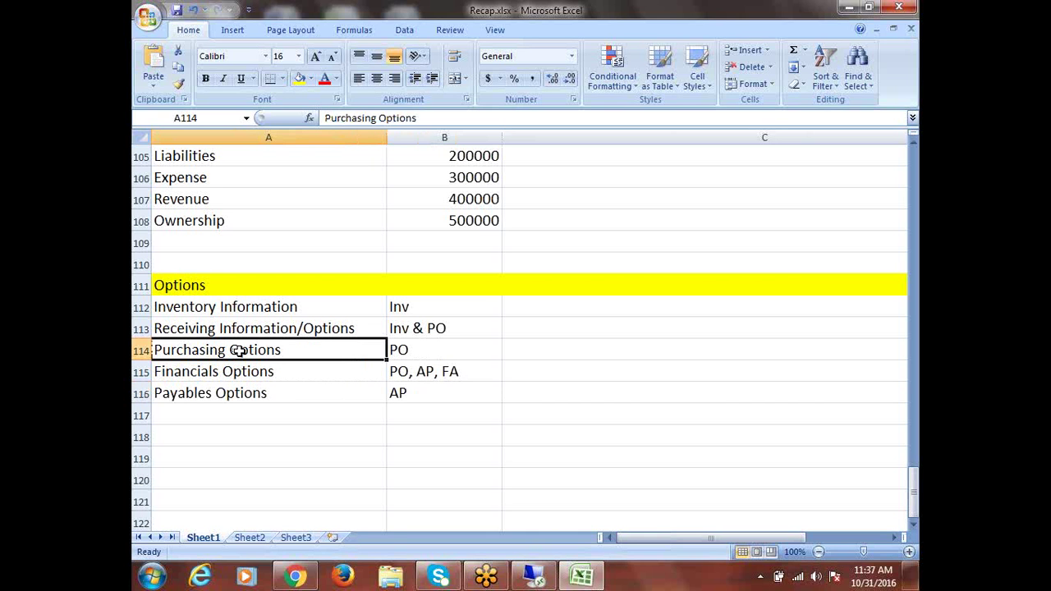
{"action": "left_click", "coordinate": [404, 350]}
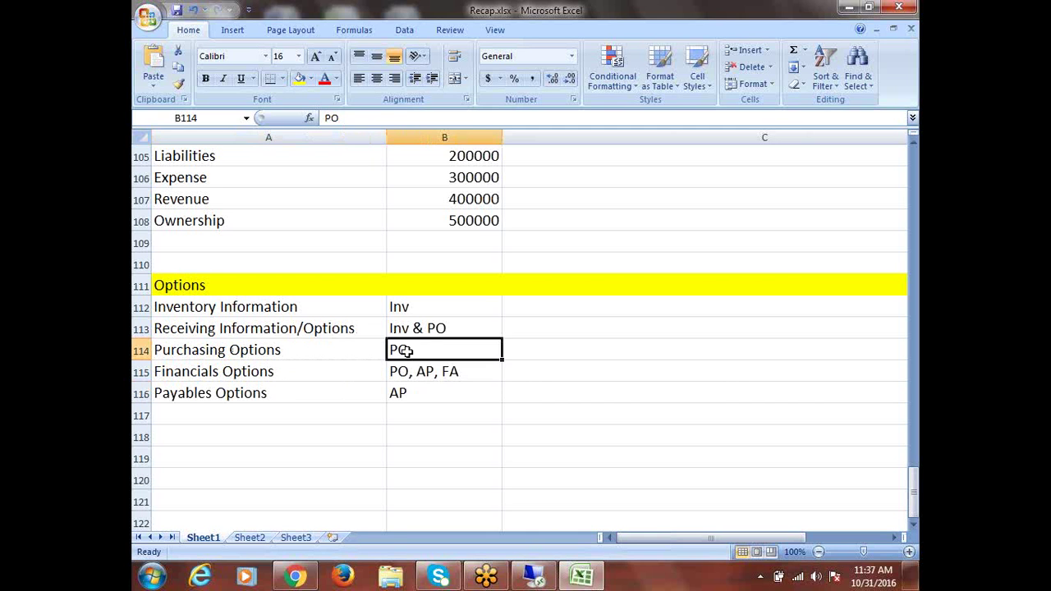
{"action": "left_click", "coordinate": [317, 330]}
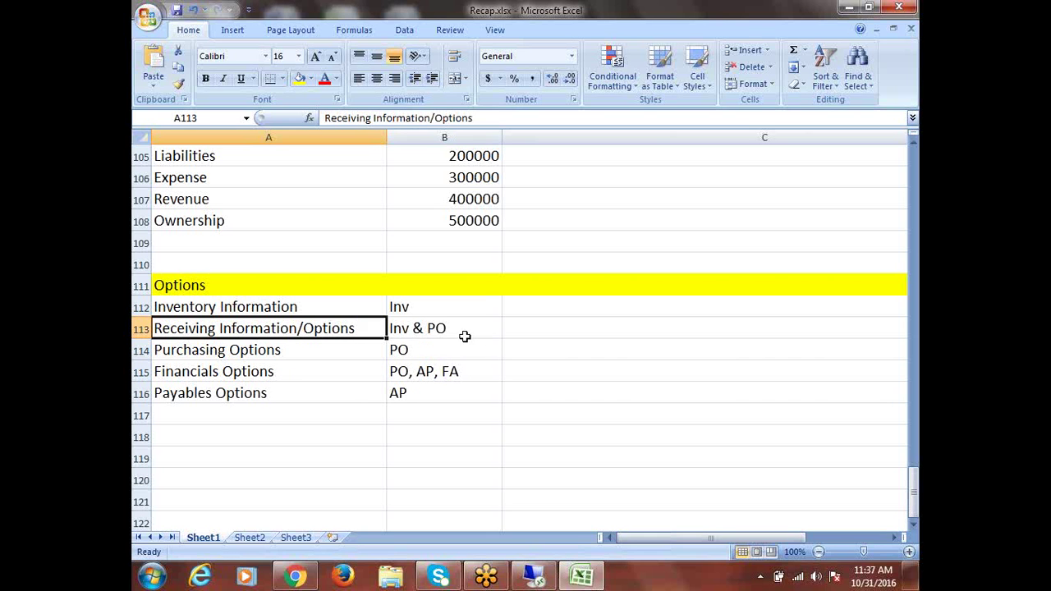
{"action": "left_click", "coordinate": [428, 329]}
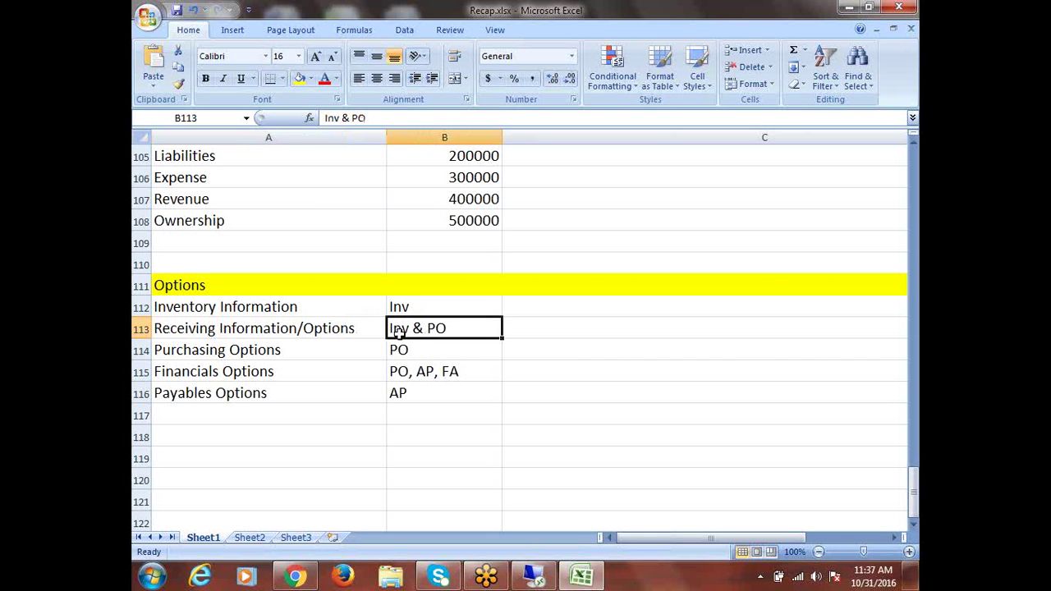
{"action": "left_click", "coordinate": [274, 310]}
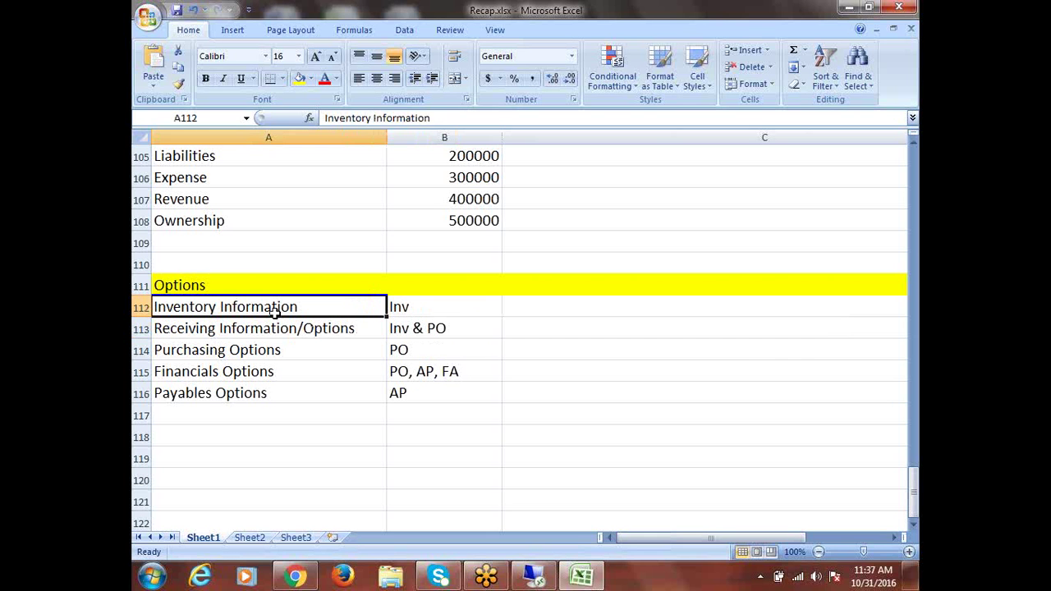
{"action": "left_click", "coordinate": [414, 306]}
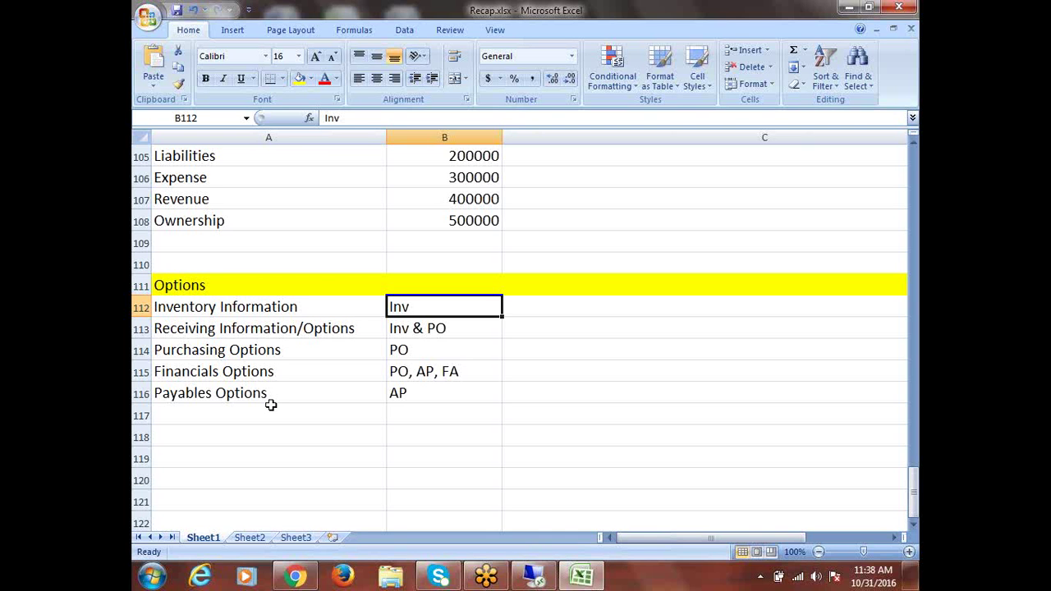
Step: Review the five entries in the Options section, rows 112 to 116, together with their modules in column B
{"action": "left_click", "coordinate": [226, 352]}
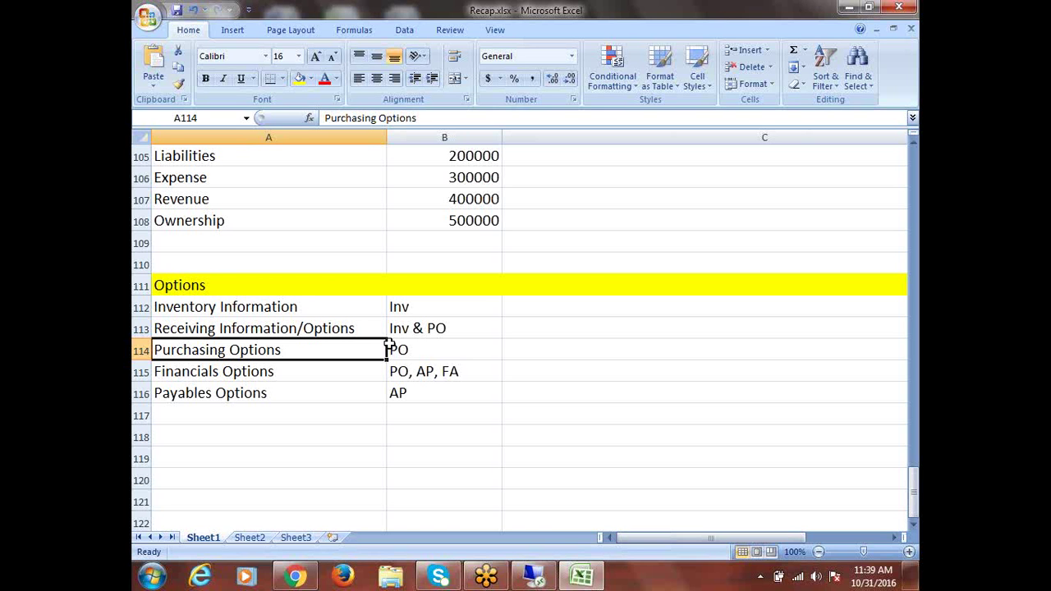
{"action": "left_click_drag", "start_coordinate": [225, 304], "coordinate": [408, 394]}
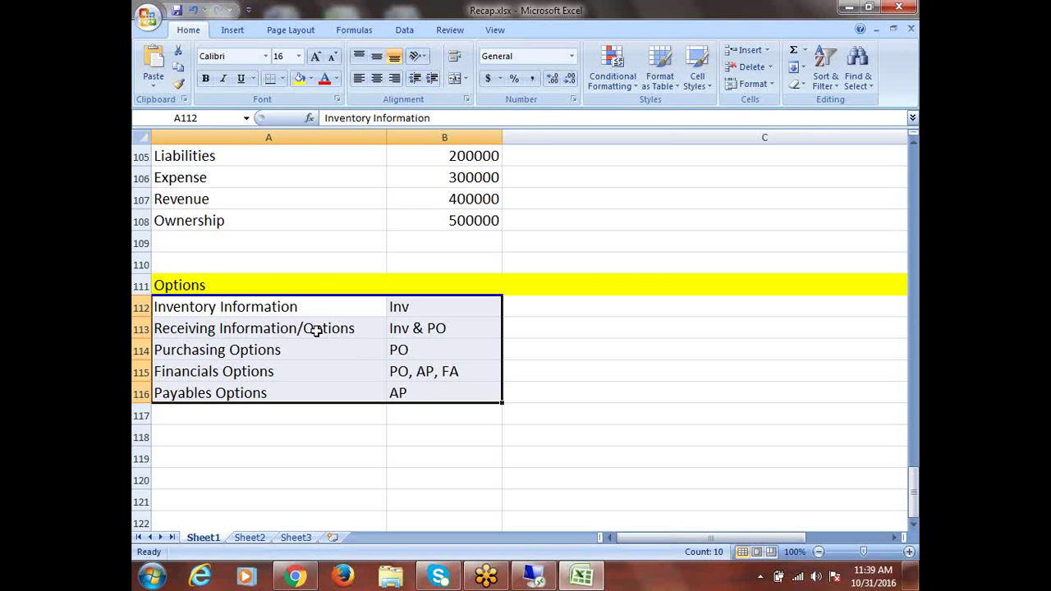
{"action": "left_click", "coordinate": [282, 394]}
{"action": "left_click", "coordinate": [295, 355]}
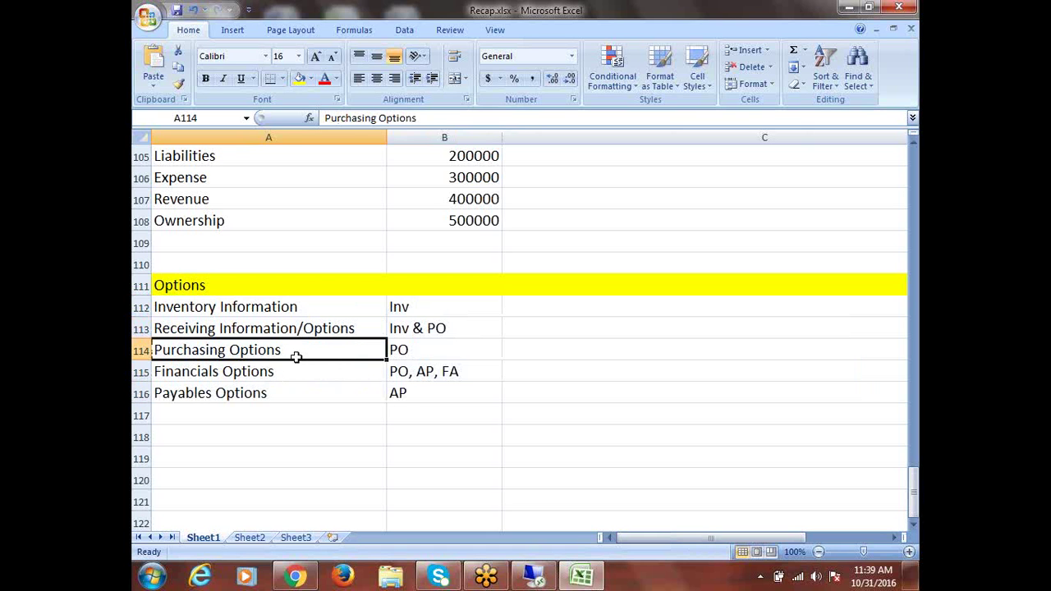
{"action": "left_click_drag", "start_coordinate": [420, 310], "coordinate": [422, 399]}
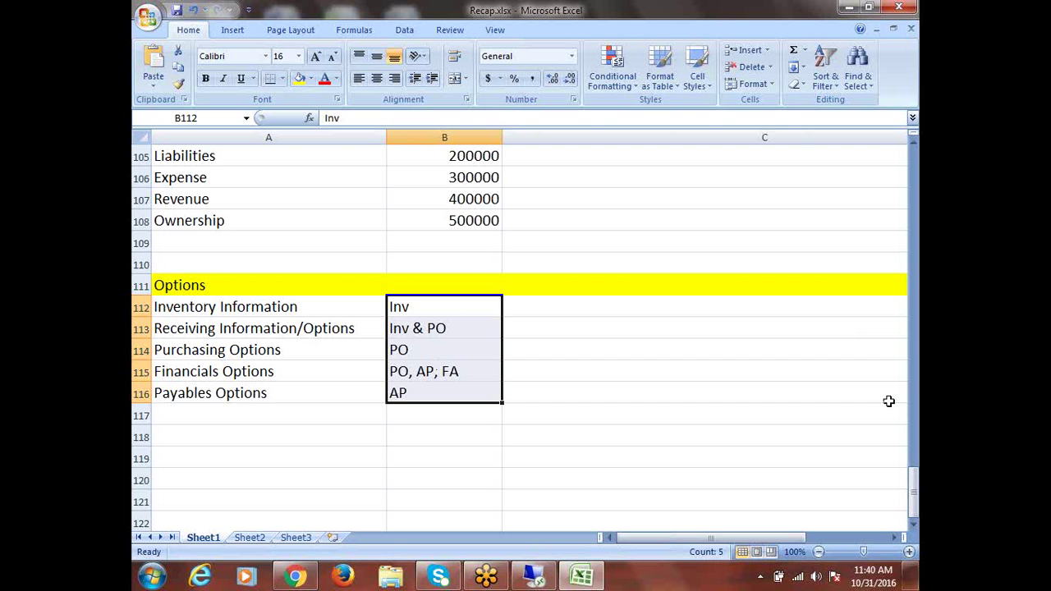
Step: Mark Create Workday Calendar under Inventory Basic Setups as "Done" in B69
{"action": "left_click_drag", "start_coordinate": [914, 491], "coordinate": [914, 328]}
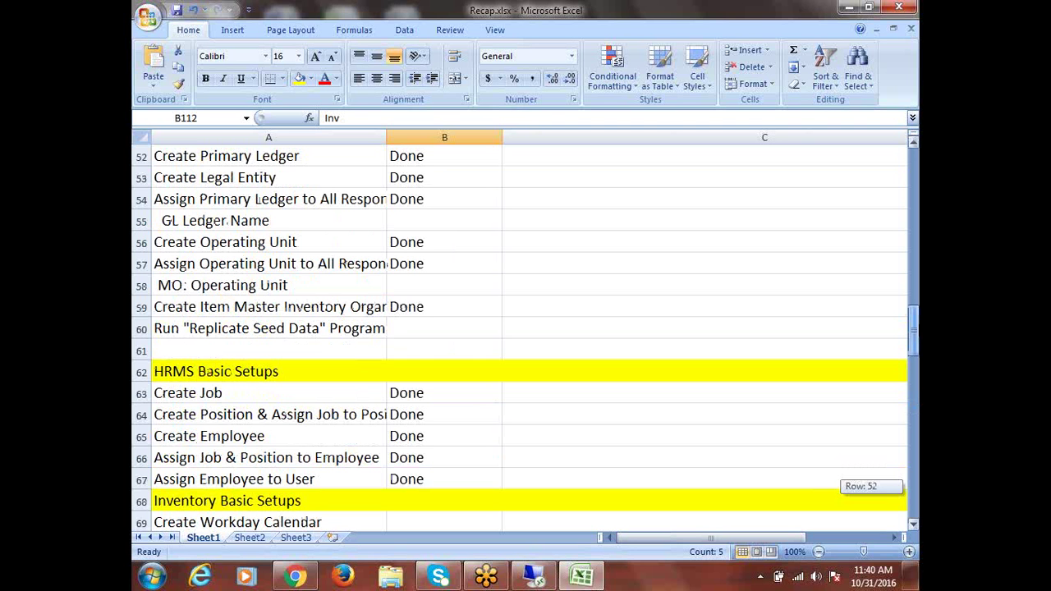
{"action": "left_click_drag", "start_coordinate": [914, 329], "coordinate": [914, 362]}
{"action": "left_click", "coordinate": [319, 330]}
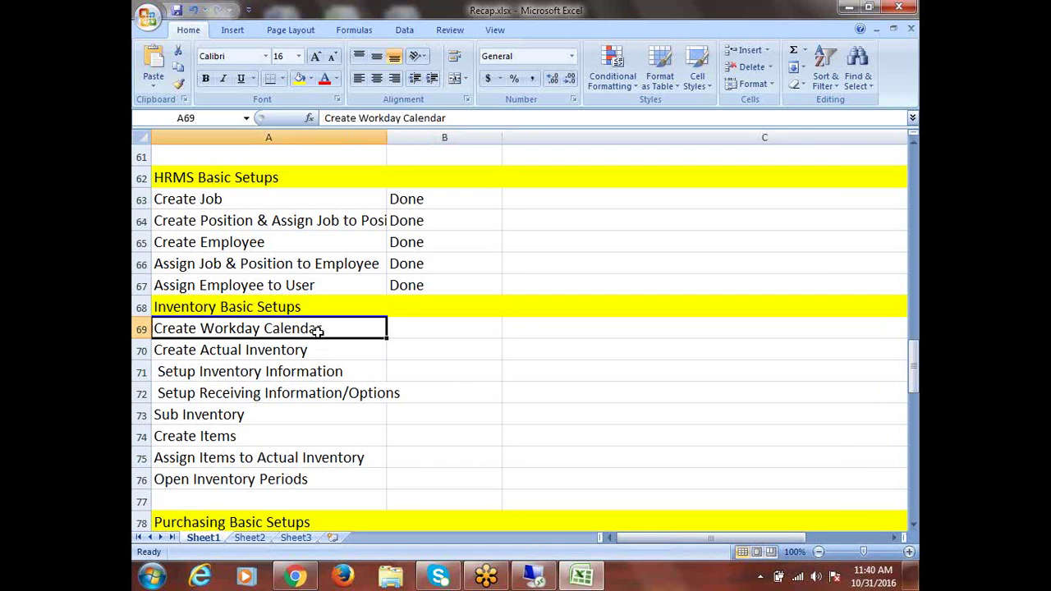
{"action": "key", "text": "Tab"}
{"action": "type", "text": "D"}
{"action": "key", "text": "Tab"}
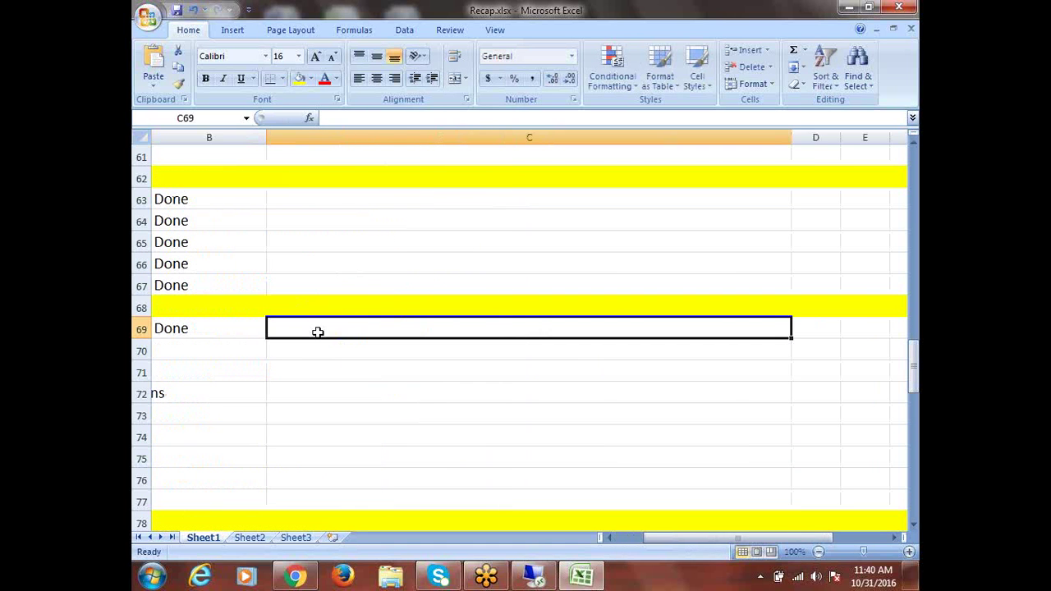
{"action": "left_click_drag", "start_coordinate": [698, 539], "coordinate": [591, 540]}
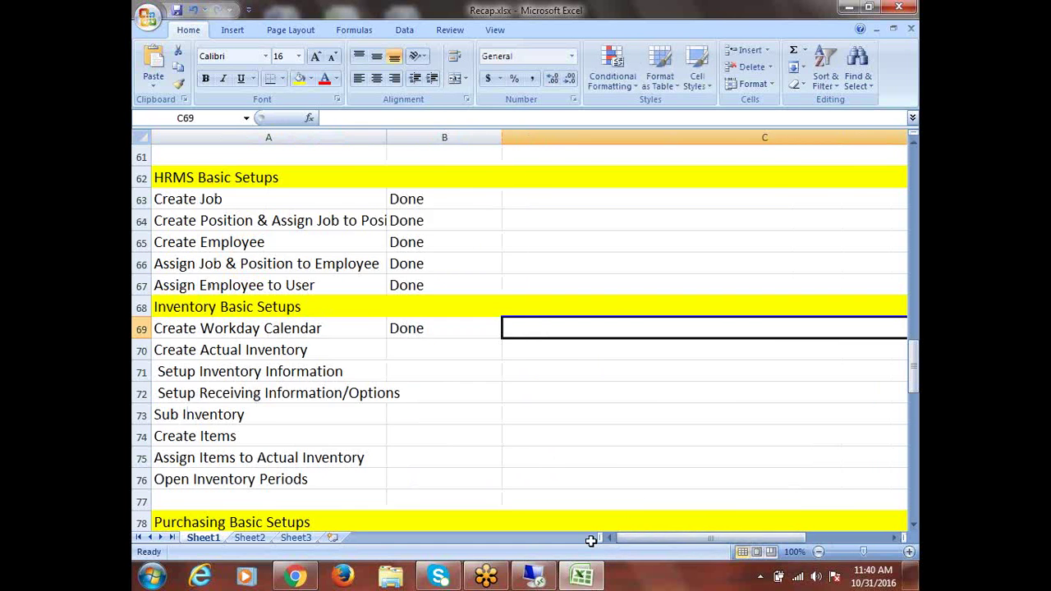
Step: Review Create Actual Inventory and its two sub-setups, Setup Inventory Information and Setup Receiving Information/Options, in rows 70 to 72
{"action": "left_click", "coordinate": [214, 350]}
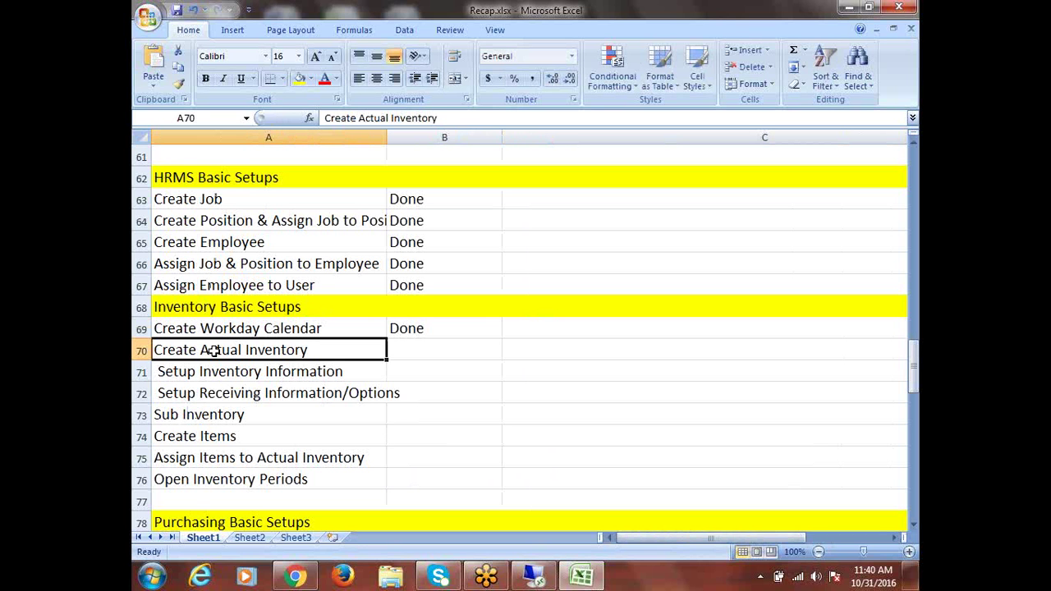
{"action": "left_click_drag", "start_coordinate": [220, 374], "coordinate": [224, 391]}
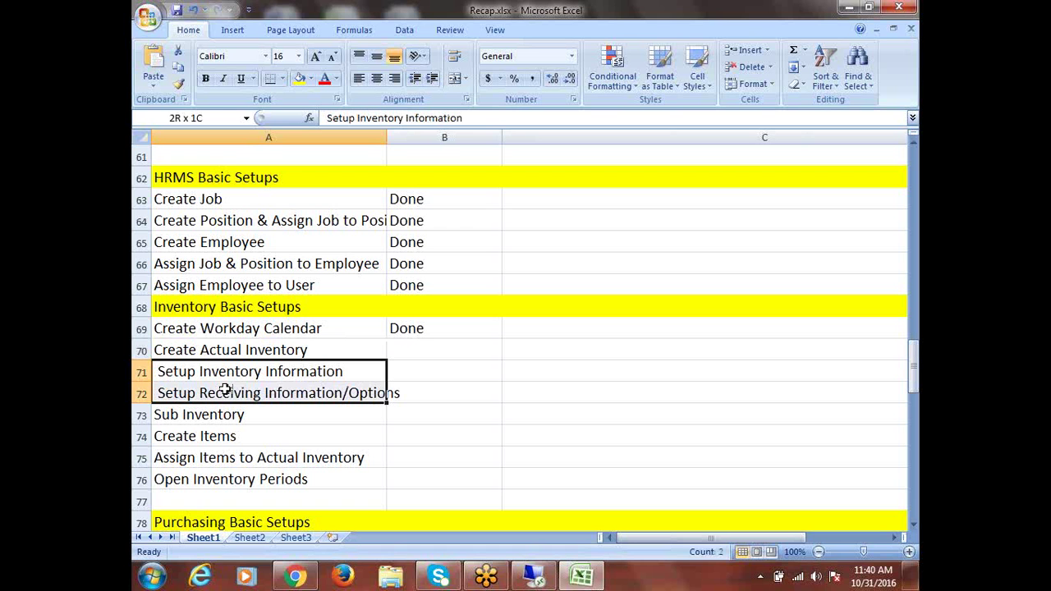
{"action": "left_click", "coordinate": [231, 350]}
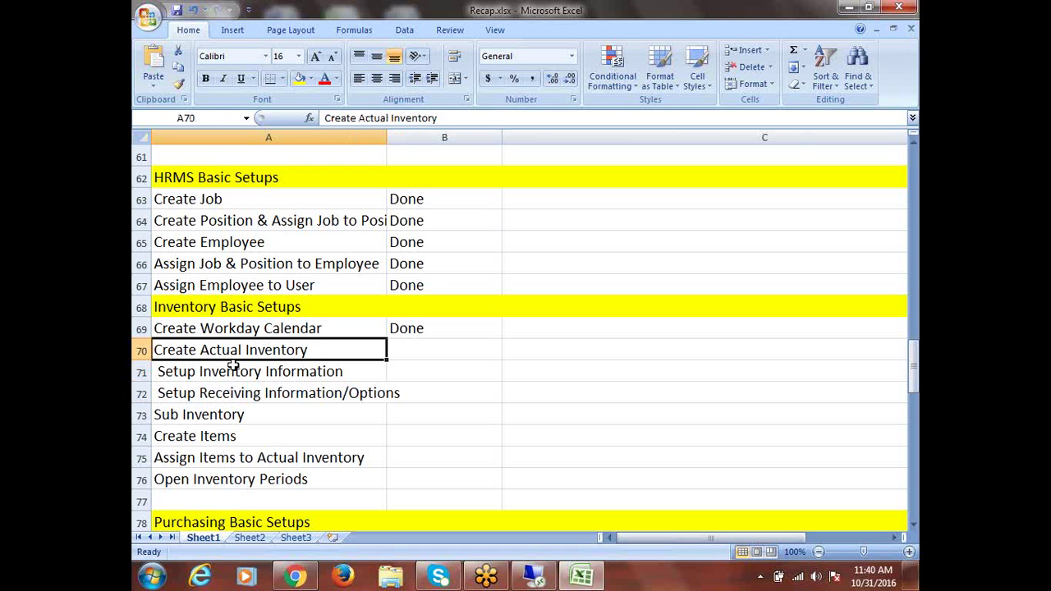
{"action": "left_click_drag", "start_coordinate": [236, 371], "coordinate": [236, 393]}
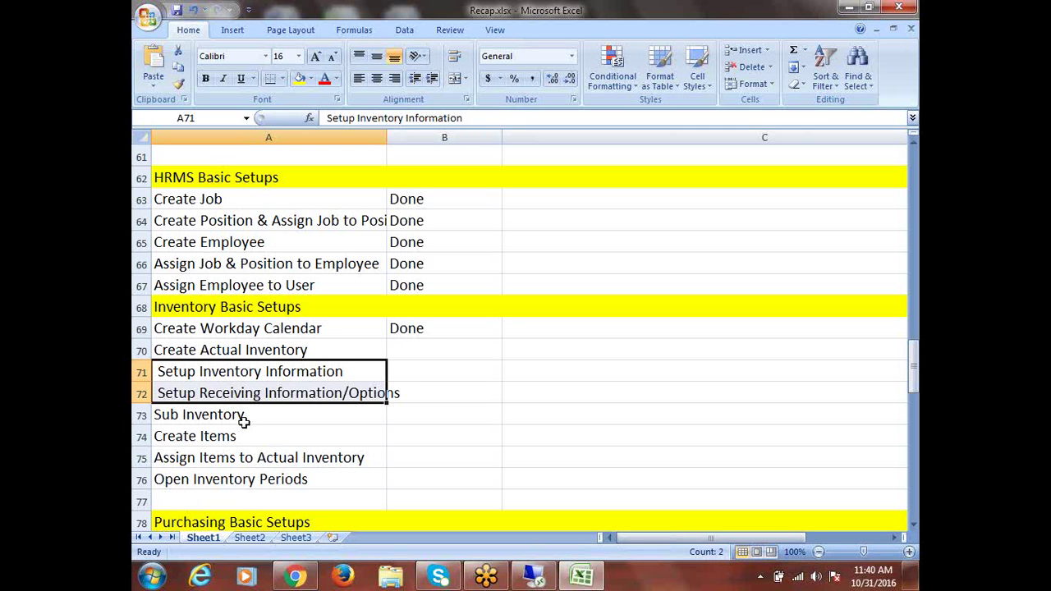
{"action": "left_click_drag", "start_coordinate": [313, 371], "coordinate": [313, 397]}
{"action": "left_click", "coordinate": [301, 370]}
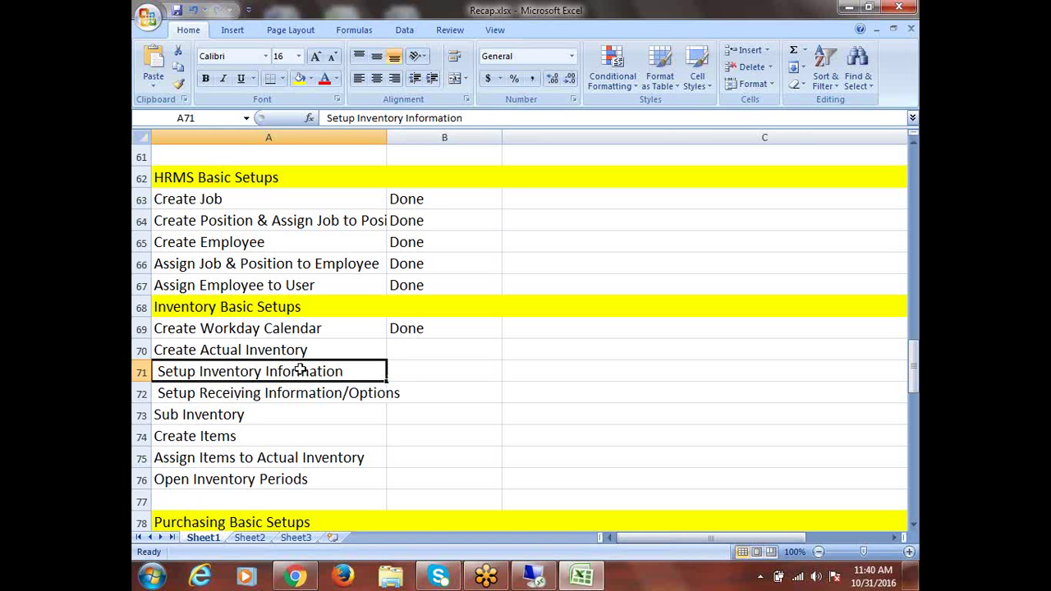
{"action": "left_click", "coordinate": [302, 396]}
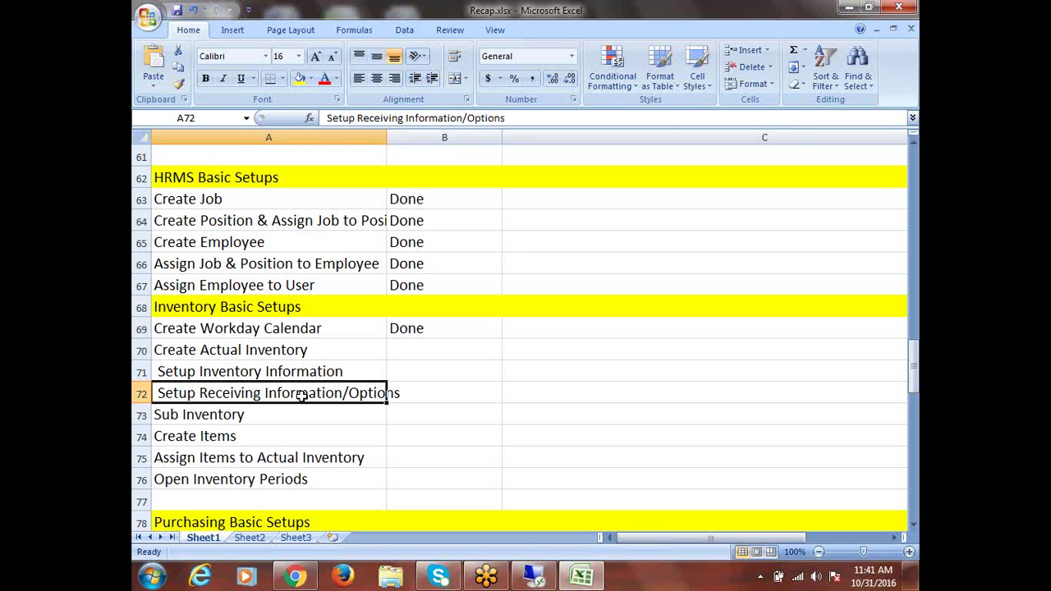
{"action": "left_click", "coordinate": [280, 371]}
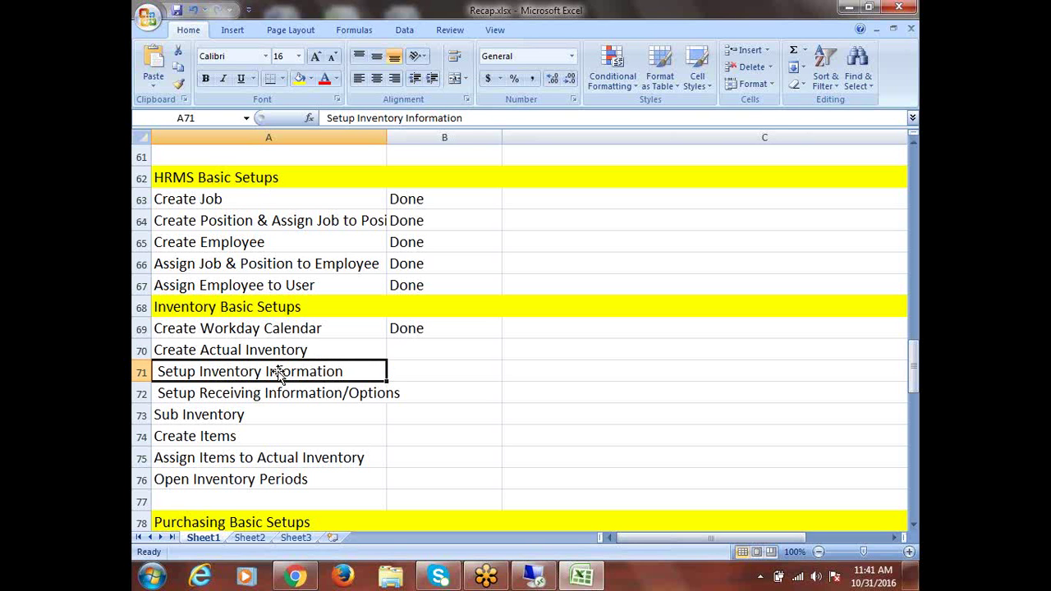
Step: Insert a blank row above Create Actual Inventory in the Inventory Basic Setups section
{"action": "left_click", "coordinate": [142, 350]}
{"action": "right_click", "coordinate": [141, 350]}
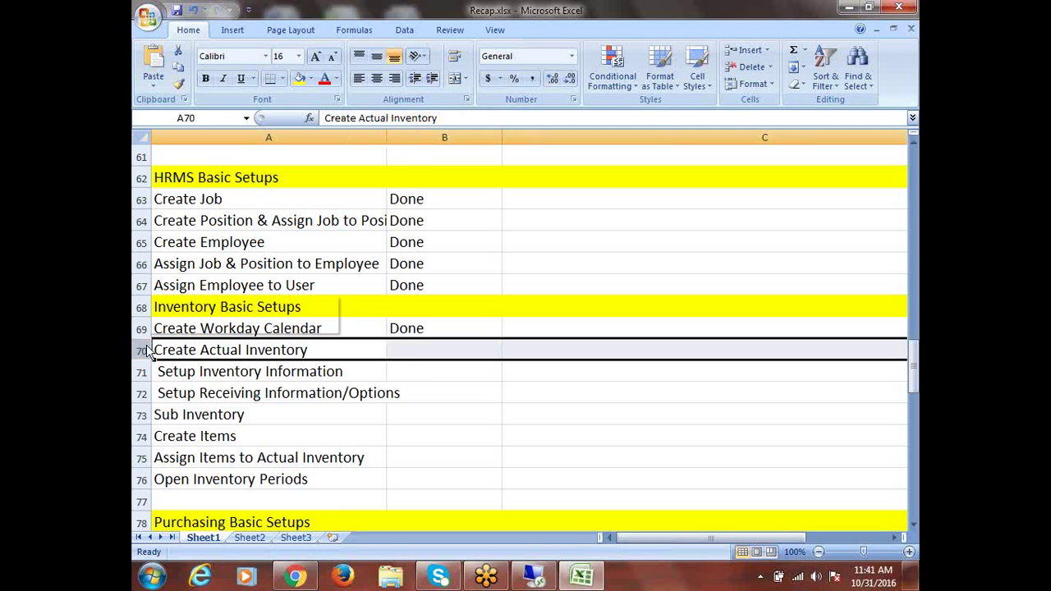
{"action": "left_click", "coordinate": [195, 424]}
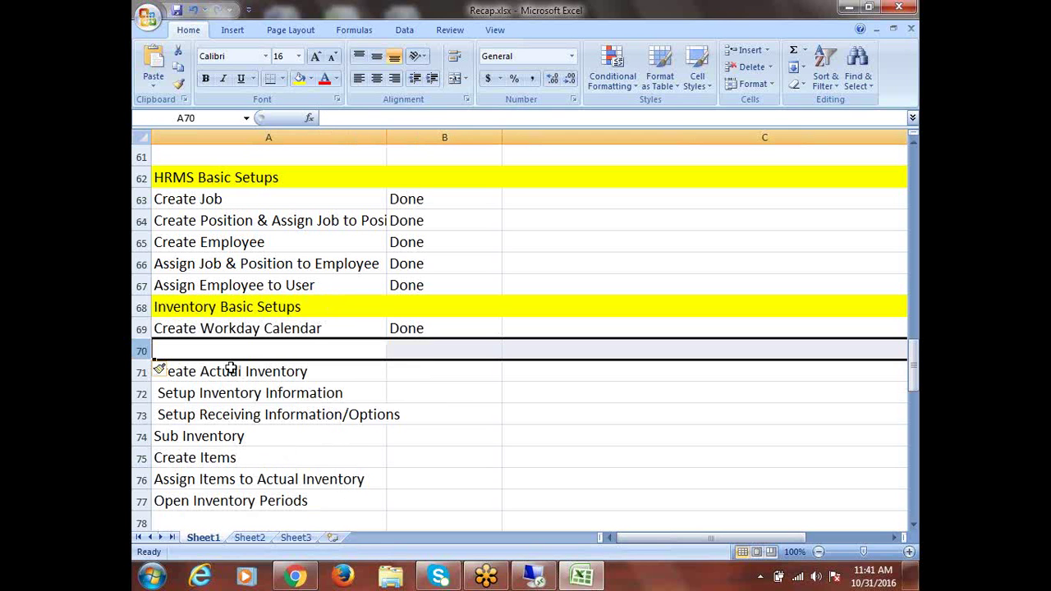
Step: Enter "Set Inventory Information for Item Master Inventory" in A70, below Create Workday Calendar
{"action": "left_click", "coordinate": [227, 349]}
{"action": "type", "text": "SET"}
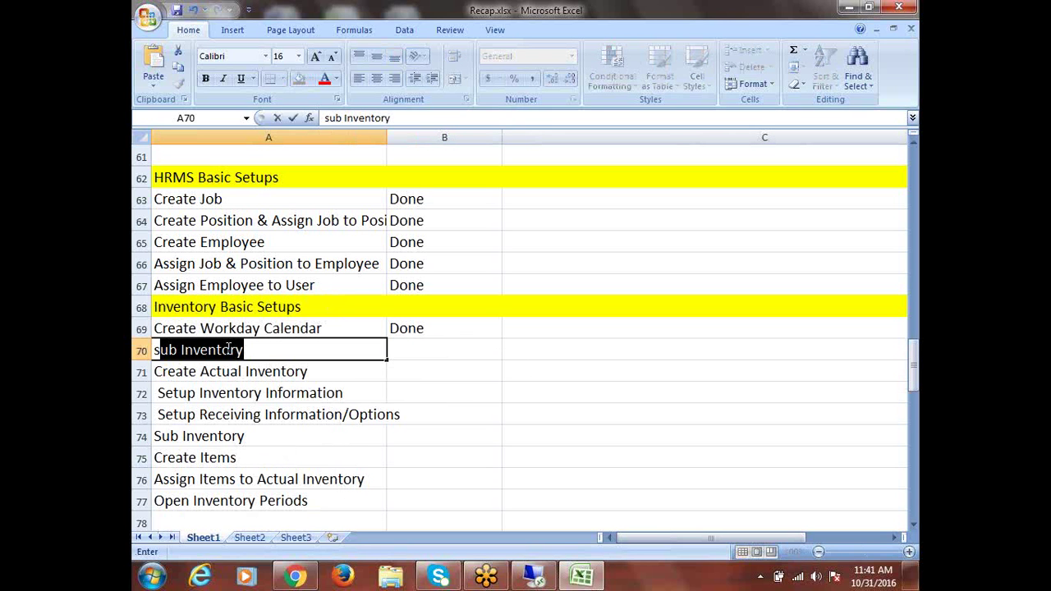
{"action": "key", "text": "BackSpace"}
{"action": "key", "text": "BackSpace"}
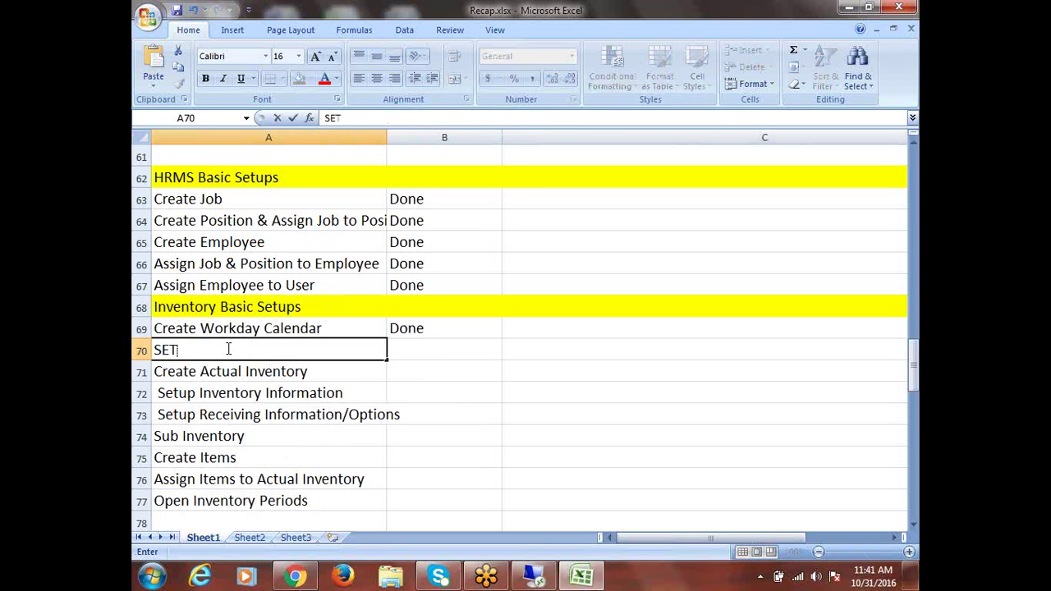
{"action": "type", "text": "et In"}
{"action": "type", "text": "fv"}
{"action": "key", "text": "BackSpace"}
{"action": "key", "text": "BackSpace"}
{"action": "type", "text": "vento"}
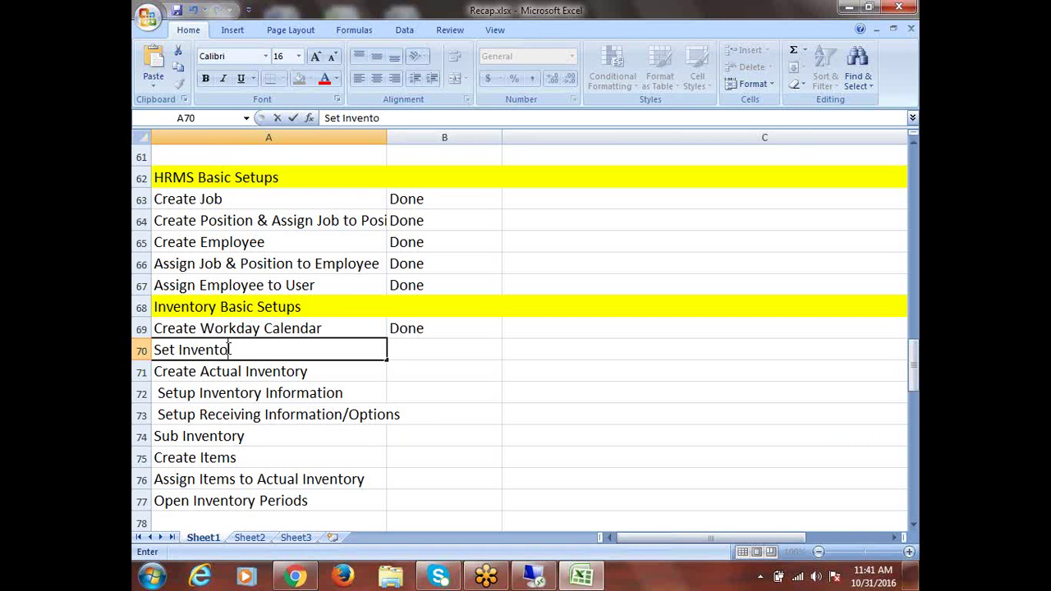
{"action": "type", "text": "ry Informatio"}
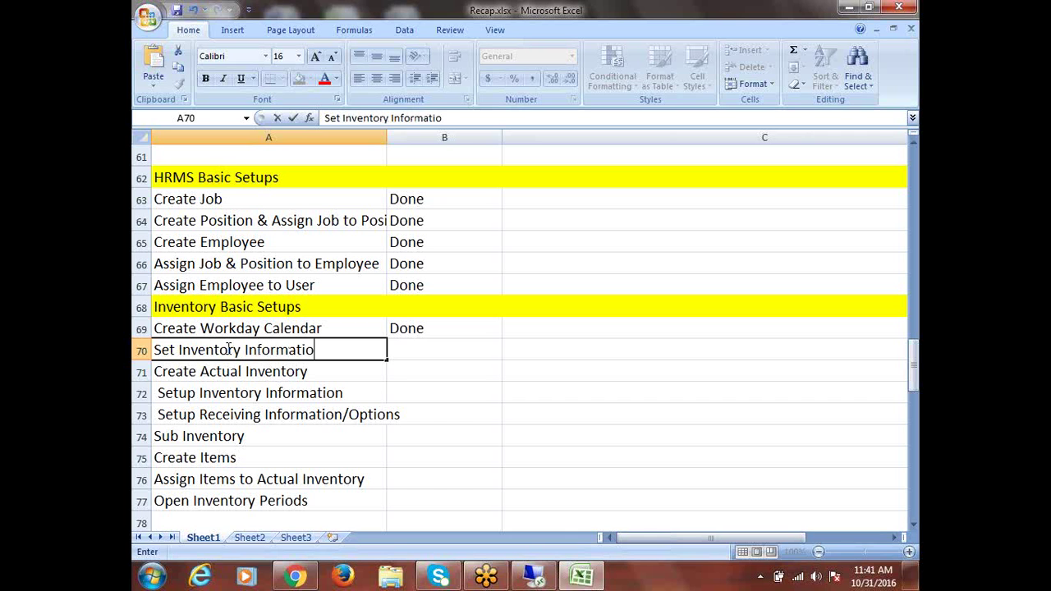
{"action": "type", "text": "n for Item"}
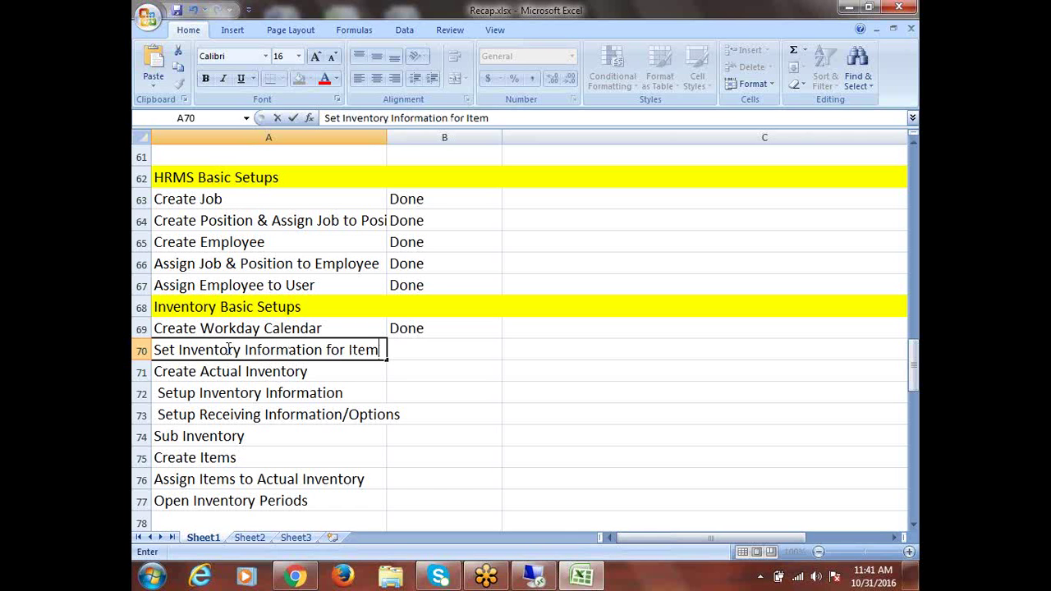
{"action": "type", "text": " Master In"}
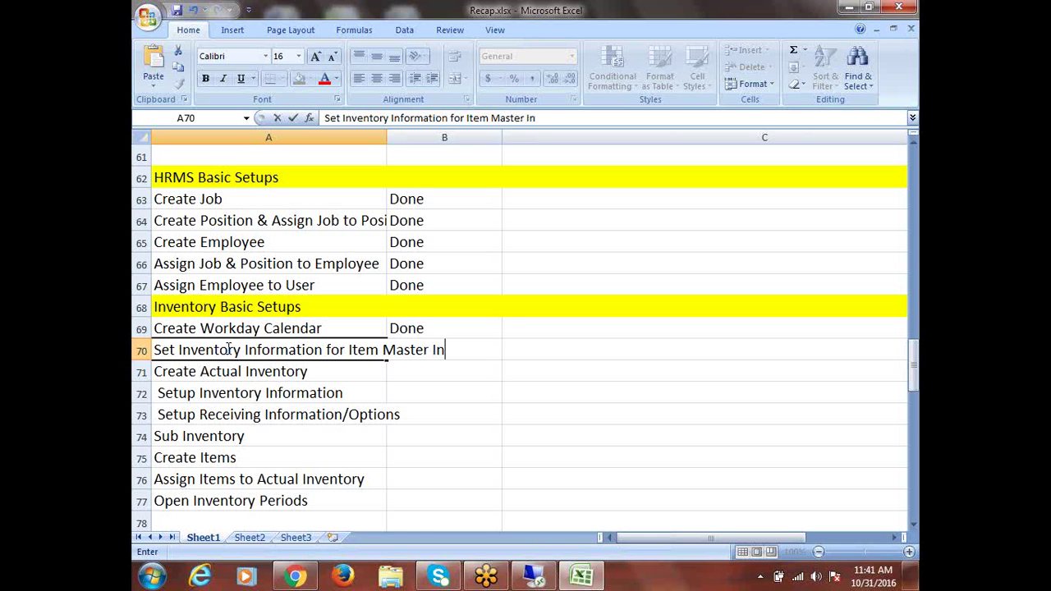
{"action": "type", "text": "ventory"}
{"action": "key", "text": "Tab"}
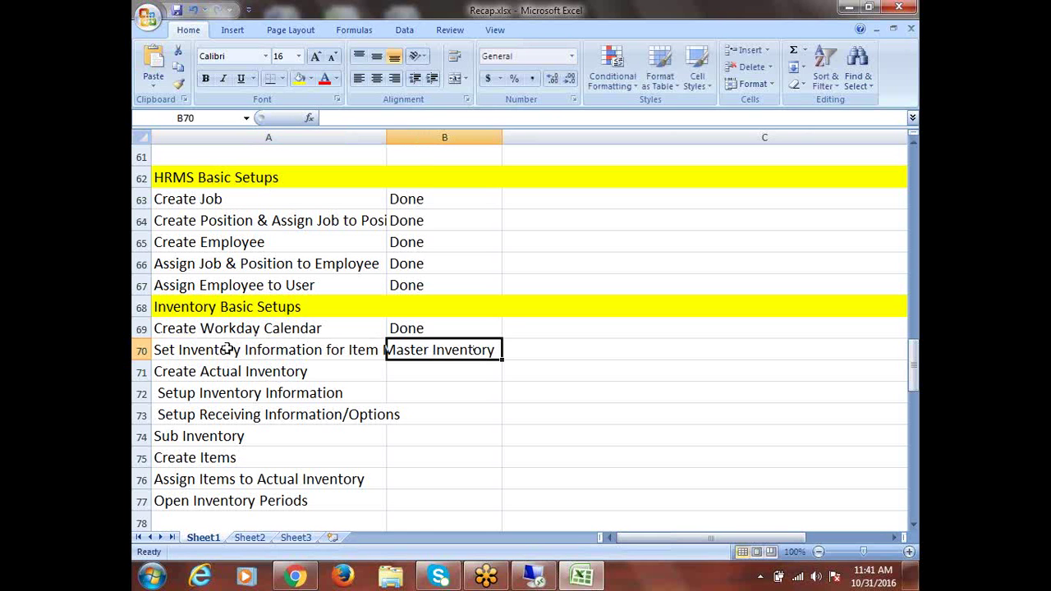
{"action": "left_click", "coordinate": [563, 355]}
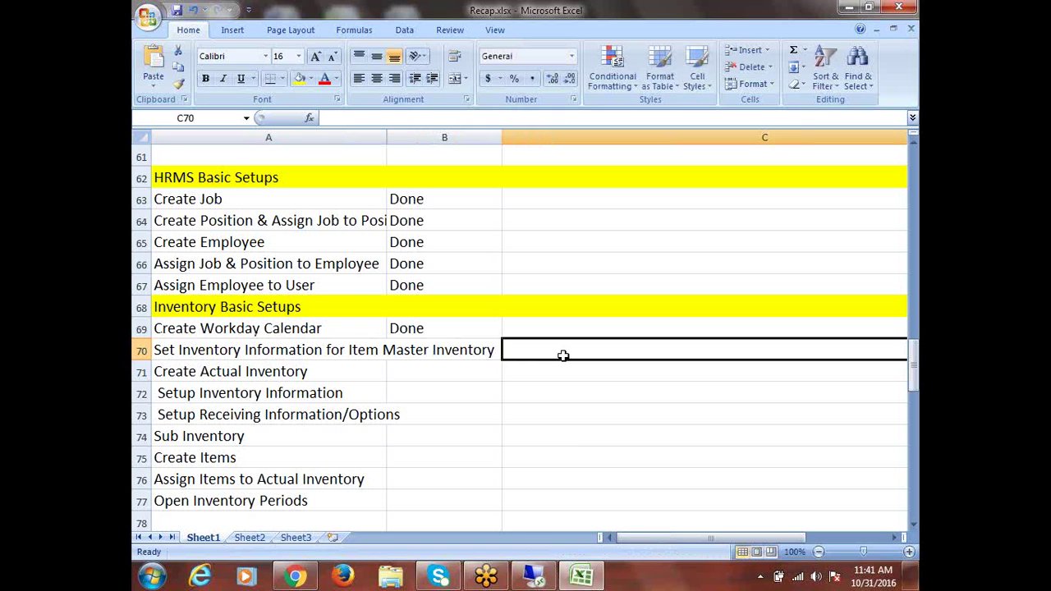
{"action": "left_click", "coordinate": [576, 428]}
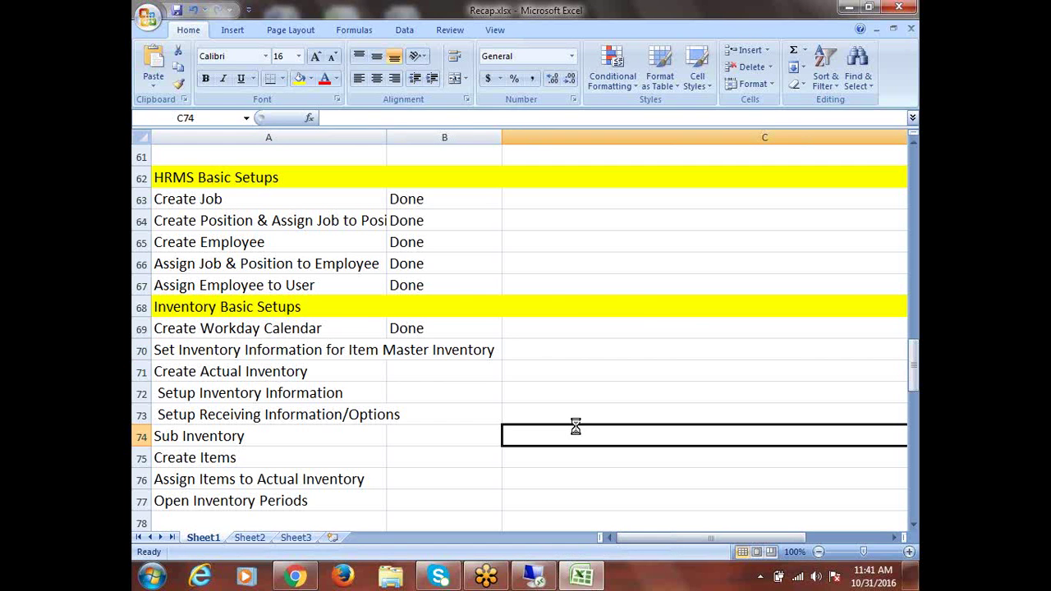
Step: Switch to the Remote Desktop session running Oracle Applications, close it and start a new connection to the same server
{"action": "left_click", "coordinate": [536, 563]}
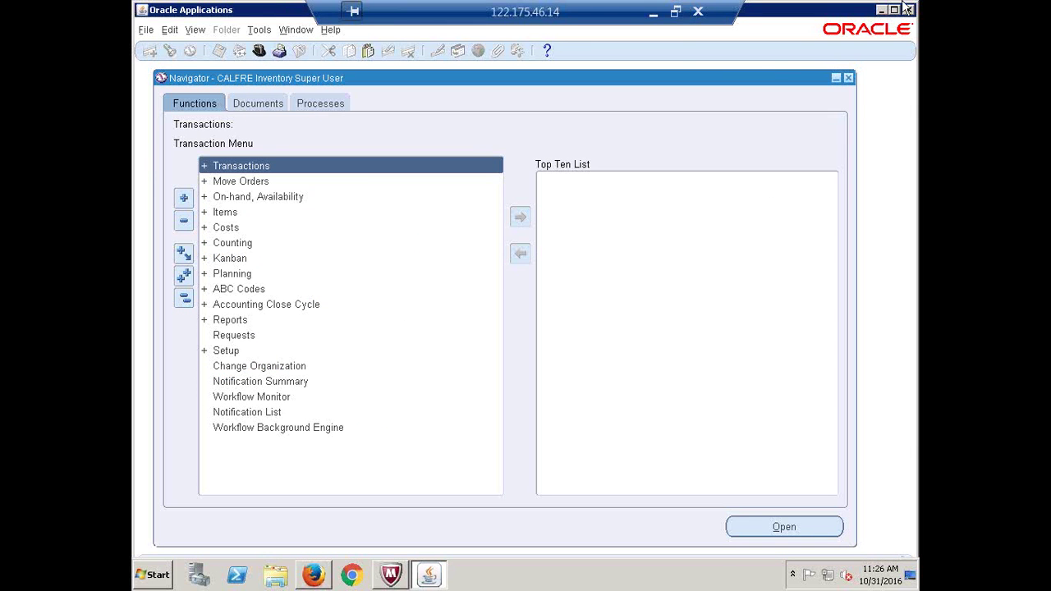
{"action": "left_click", "coordinate": [697, 10]}
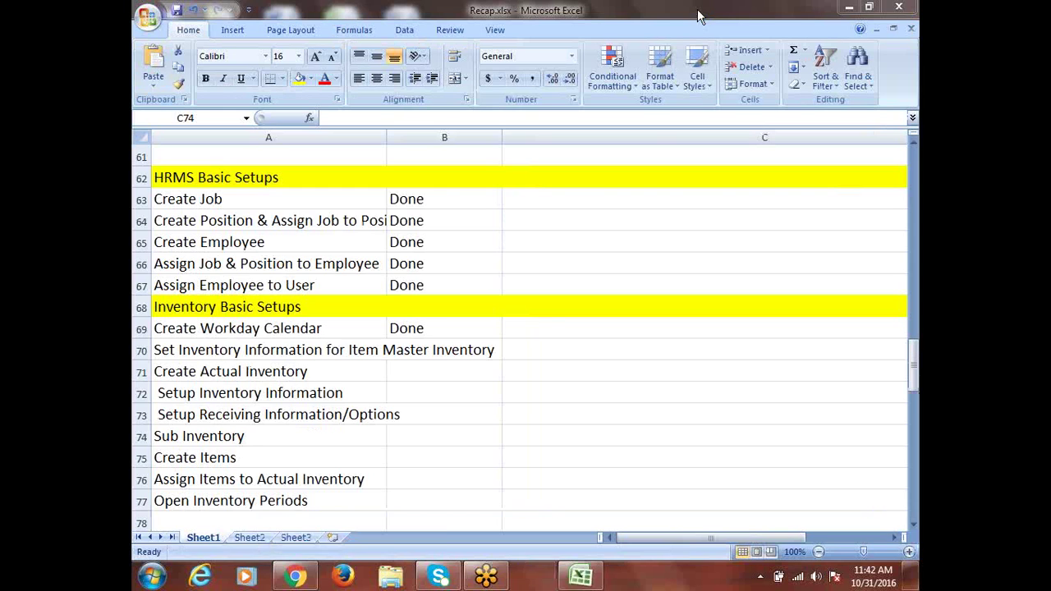
{"action": "left_click", "coordinate": [152, 579]}
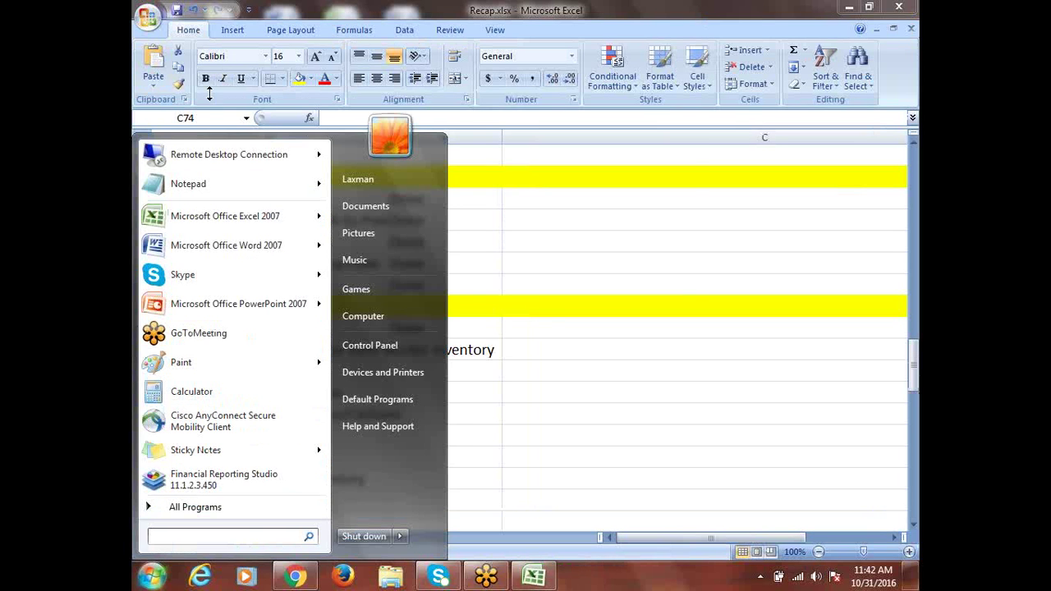
{"action": "left_click", "coordinate": [204, 151]}
{"action": "left_click", "coordinate": [585, 271]}
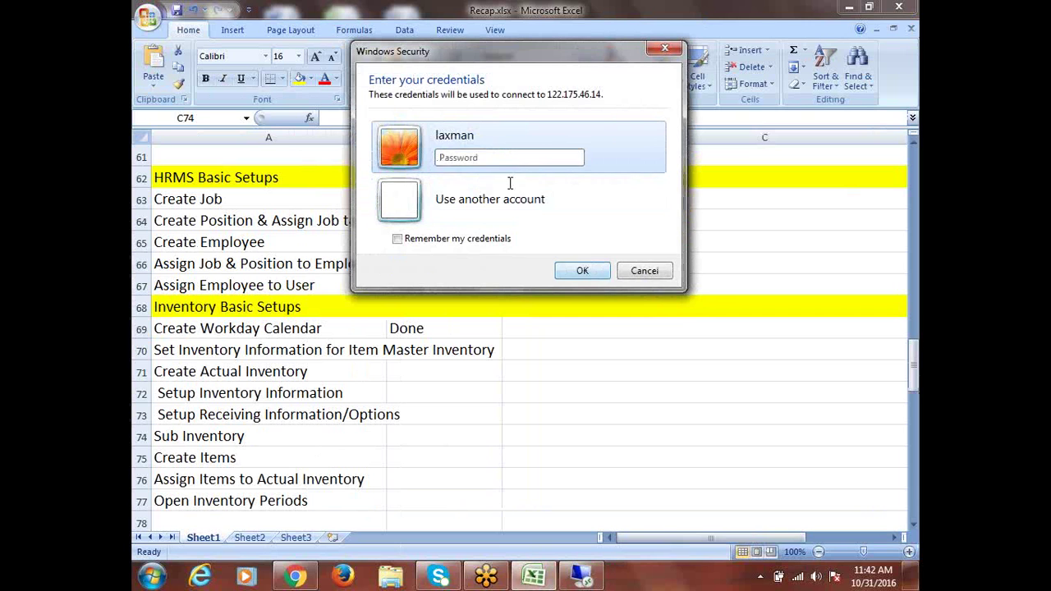
Step: Try to sign in to the remote server with the account password
{"action": "left_click", "coordinate": [500, 159]}
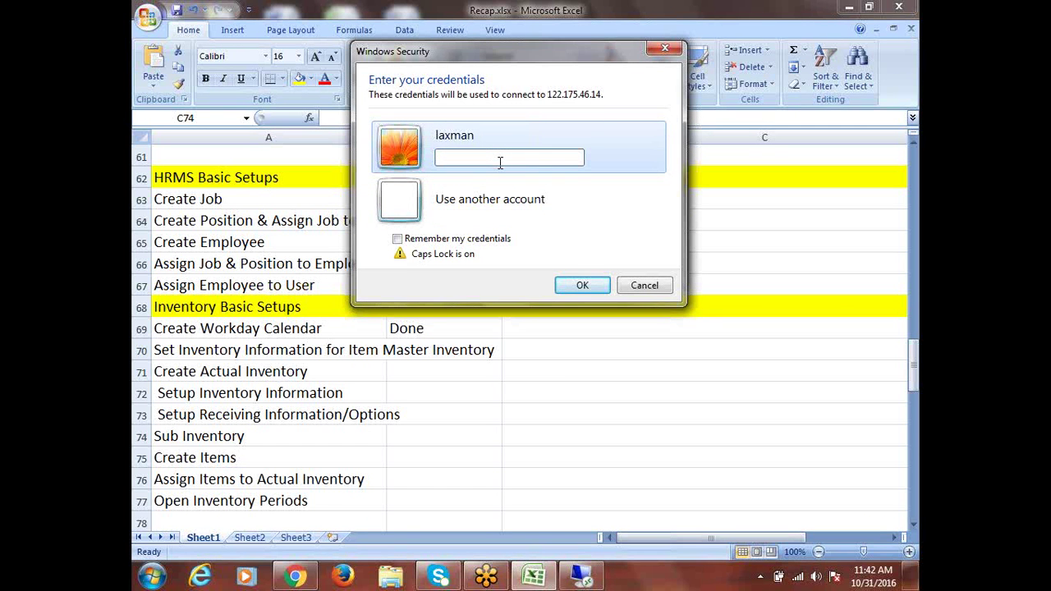
{"action": "type", "text": "a•••••••"}
{"action": "key", "text": "Return"}
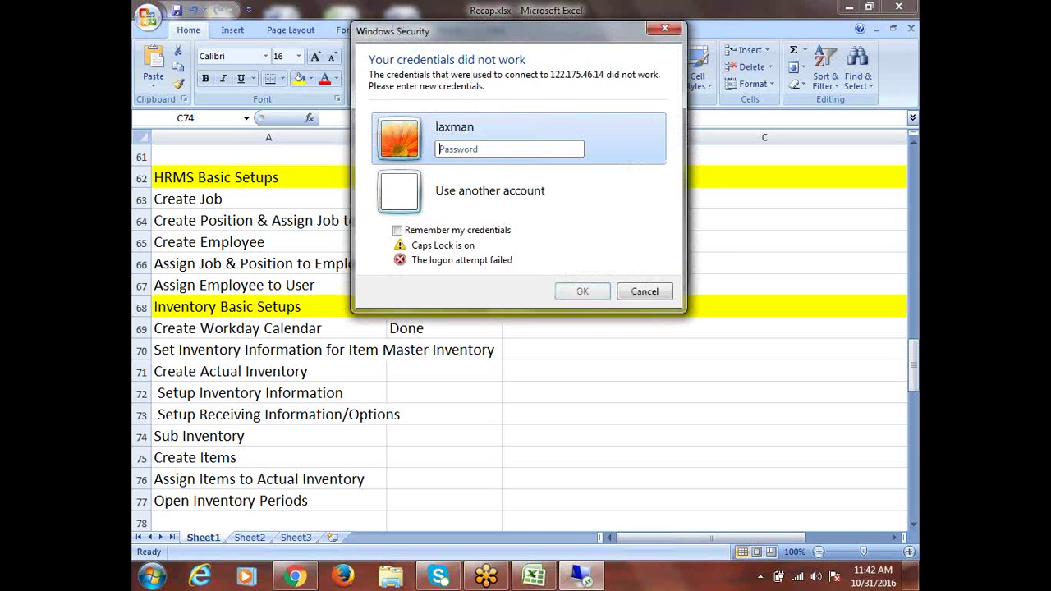
Step: Sign in to the remote server by re-entering the account password with Caps Lock off
{"action": "key", "text": "Caps_Lock"}
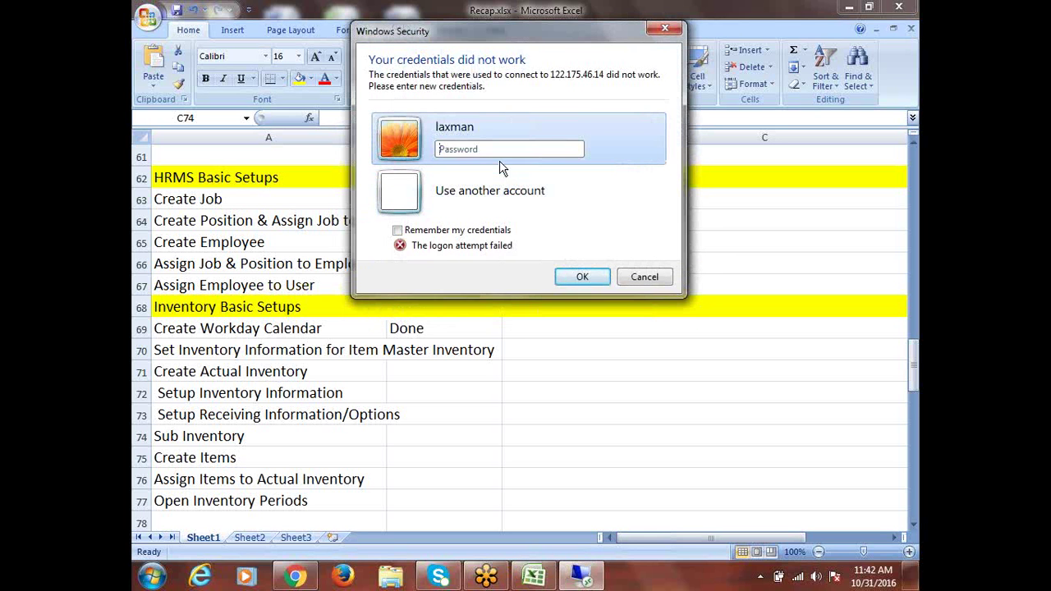
{"action": "type", "text": "•••"}
{"action": "key", "text": "BackSpace"}
{"action": "key", "text": "BackSpace"}
{"action": "key", "text": "BackSpace"}
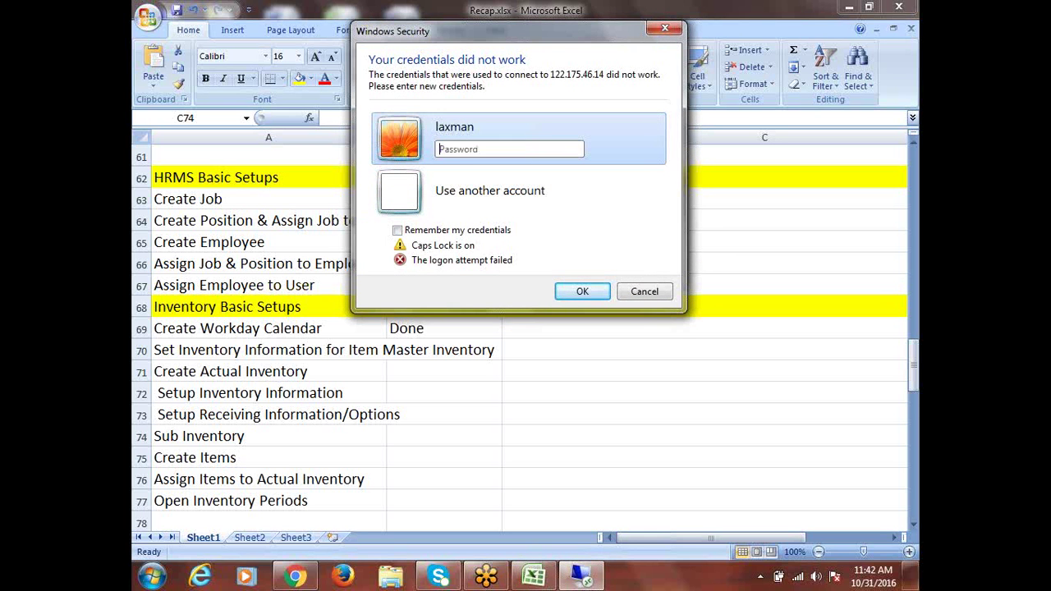
{"action": "type", "text": "•"}
{"action": "key", "text": "Caps_Lock"}
{"action": "type", "text": "••••"}
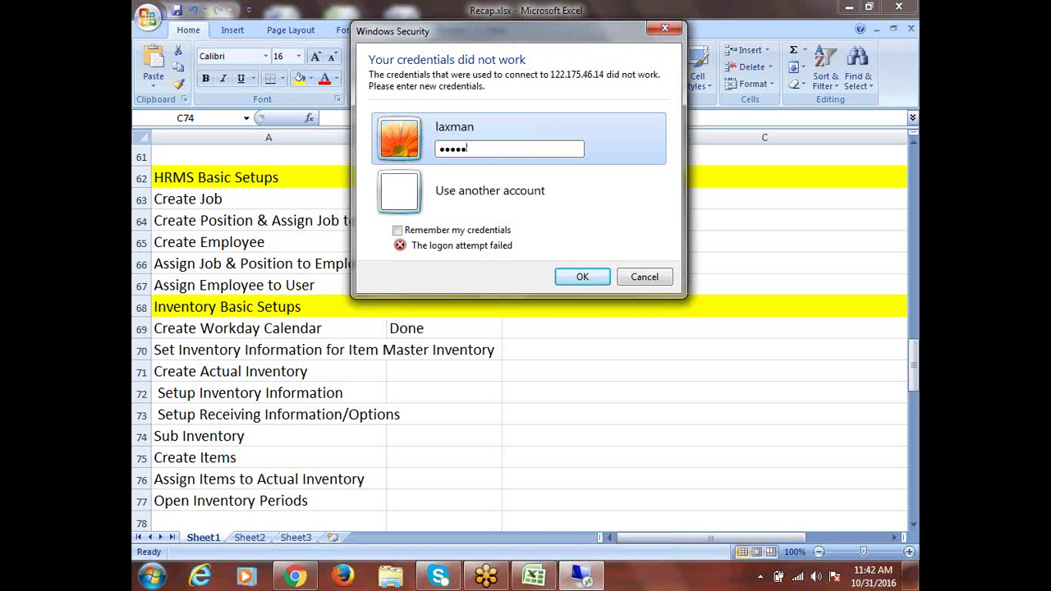
{"action": "key", "text": "Return"}
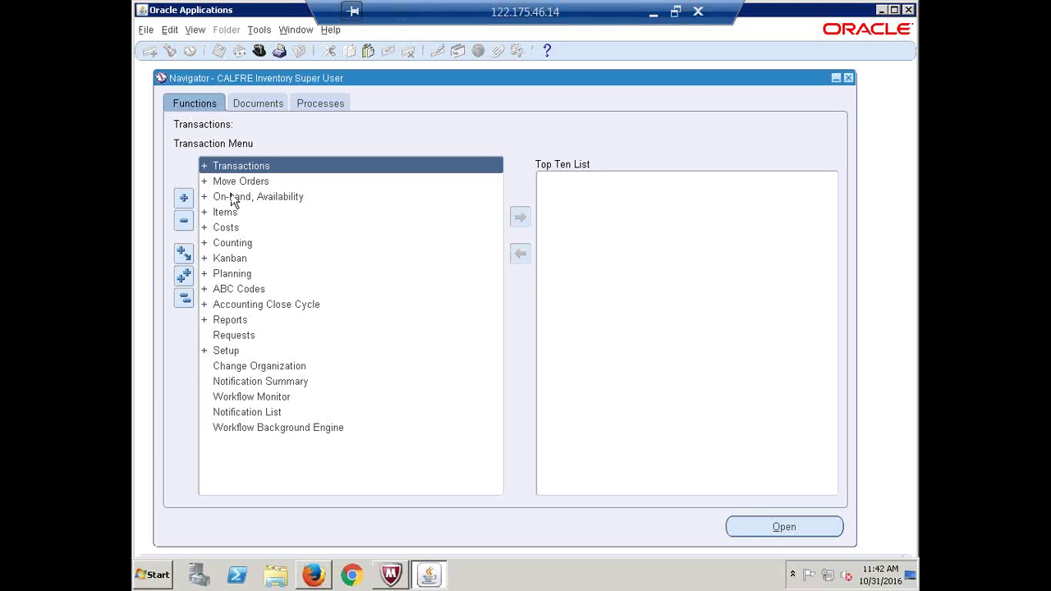
Step: Switch the responsibility to CALFRE Human Resources Super User
{"action": "left_click", "coordinate": [258, 50]}
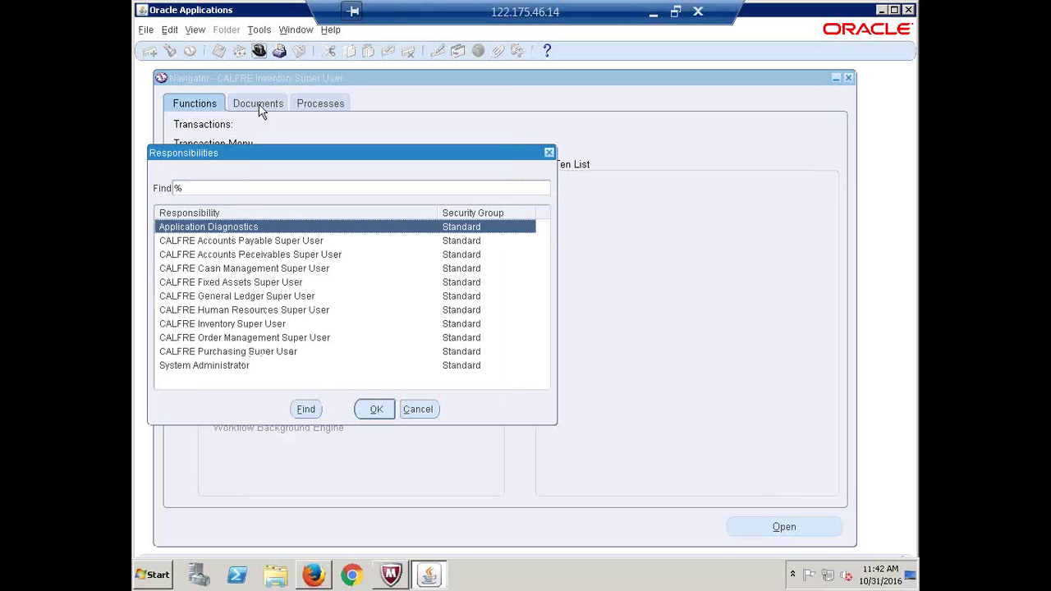
{"action": "left_click", "coordinate": [232, 312]}
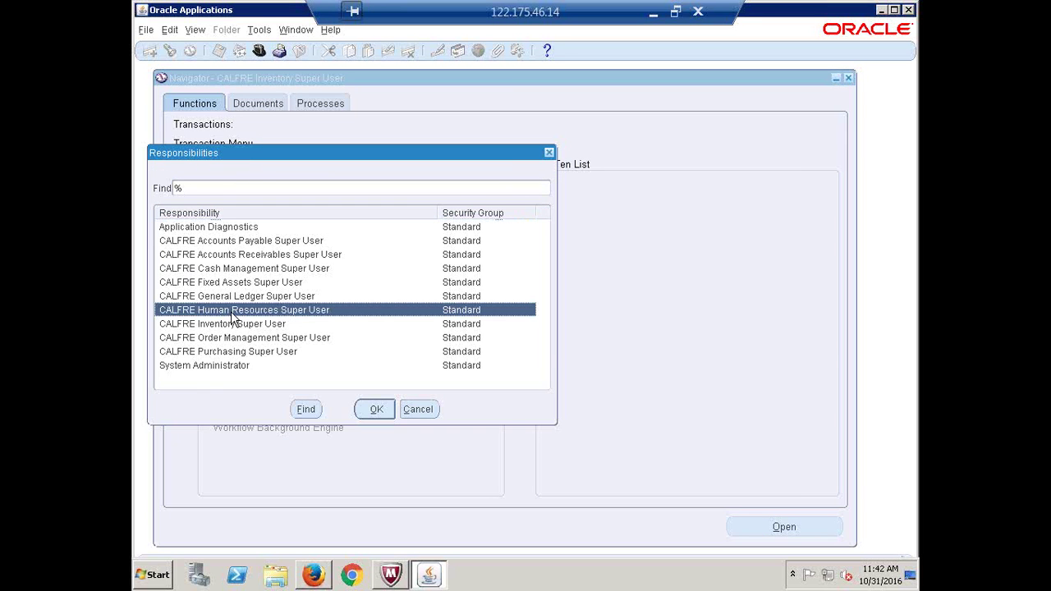
{"action": "double_click", "coordinate": [231, 313]}
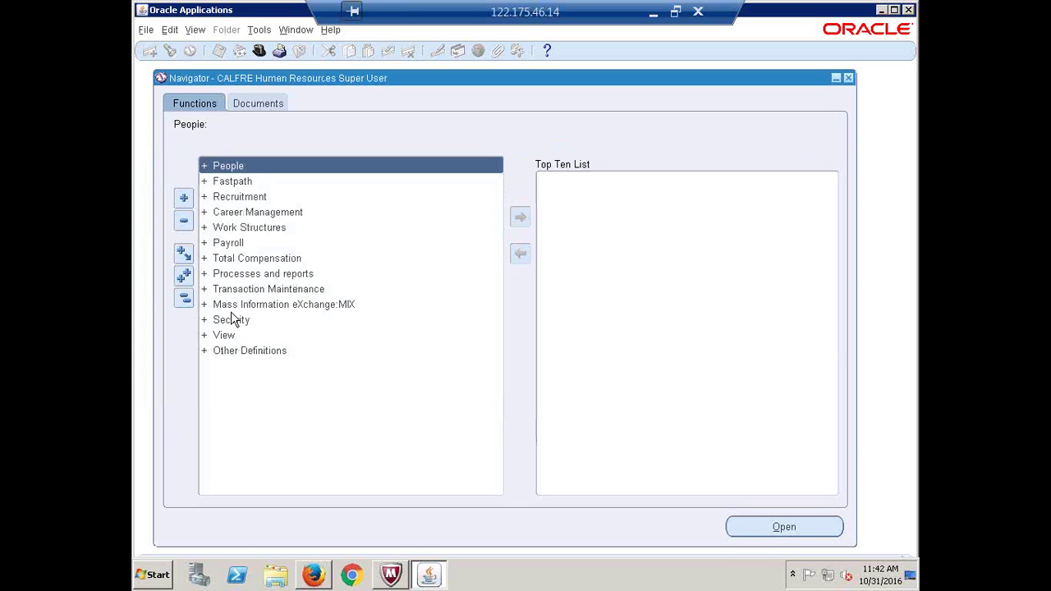
Step: Open the organization Description form under Work Structures, Organization
{"action": "left_click", "coordinate": [243, 227]}
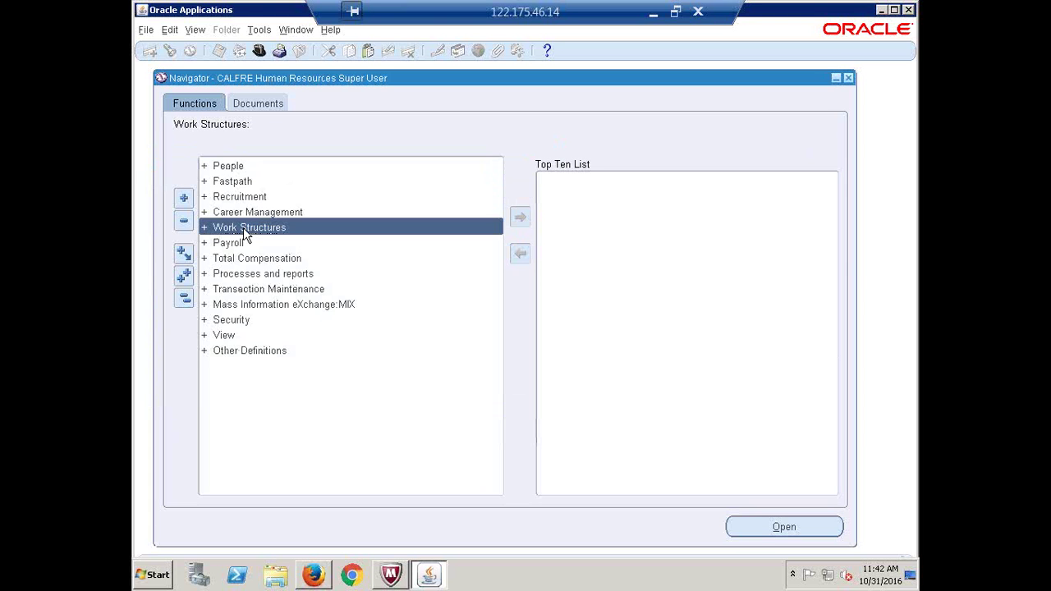
{"action": "double_click", "coordinate": [243, 227]}
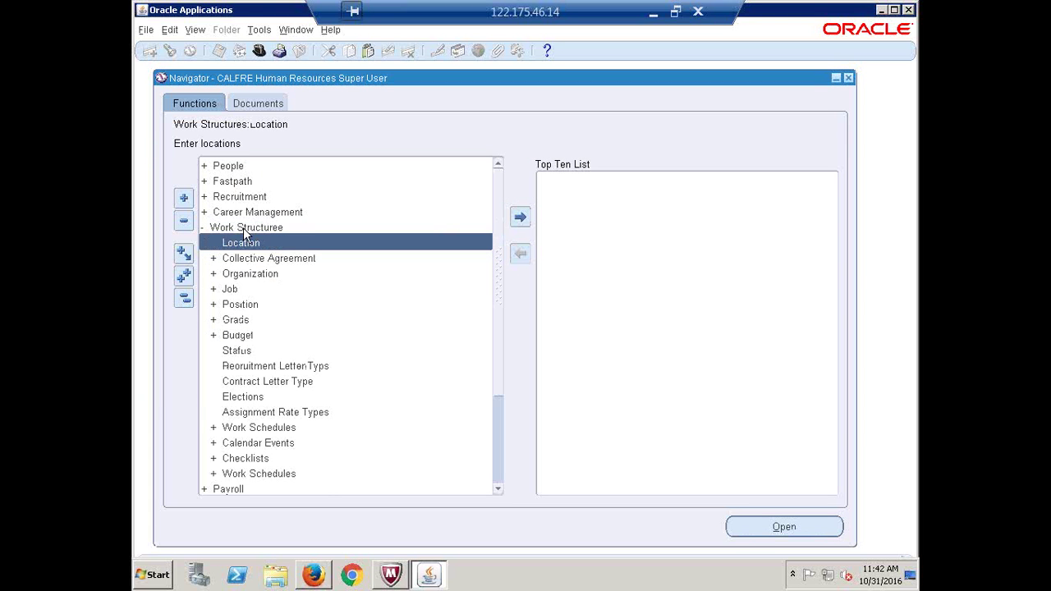
{"action": "key", "text": "Down"}
{"action": "key", "text": "Down"}
{"action": "key", "text": "Return"}
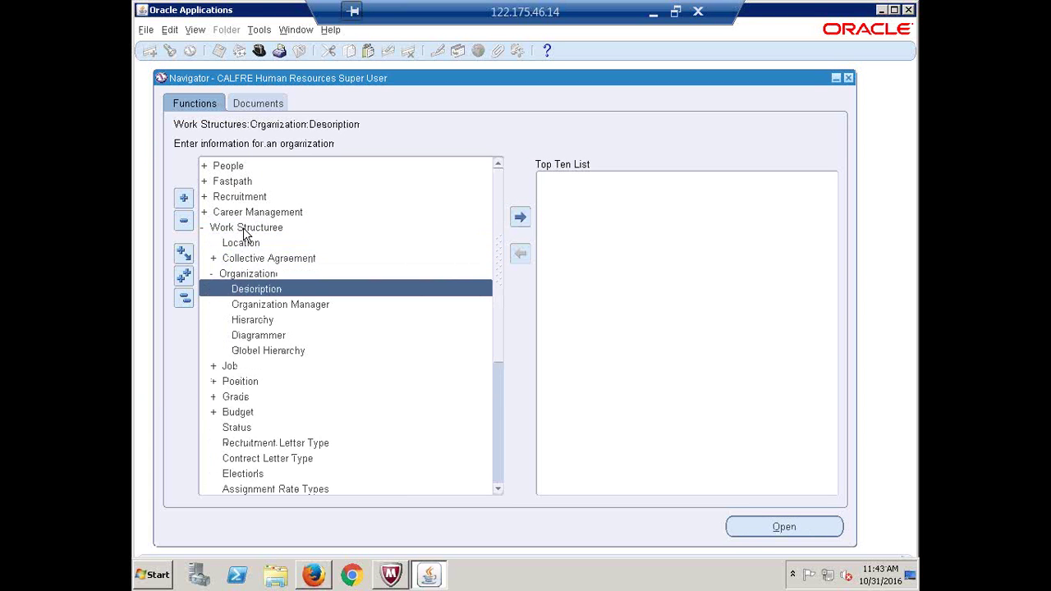
{"action": "key", "text": "Return"}
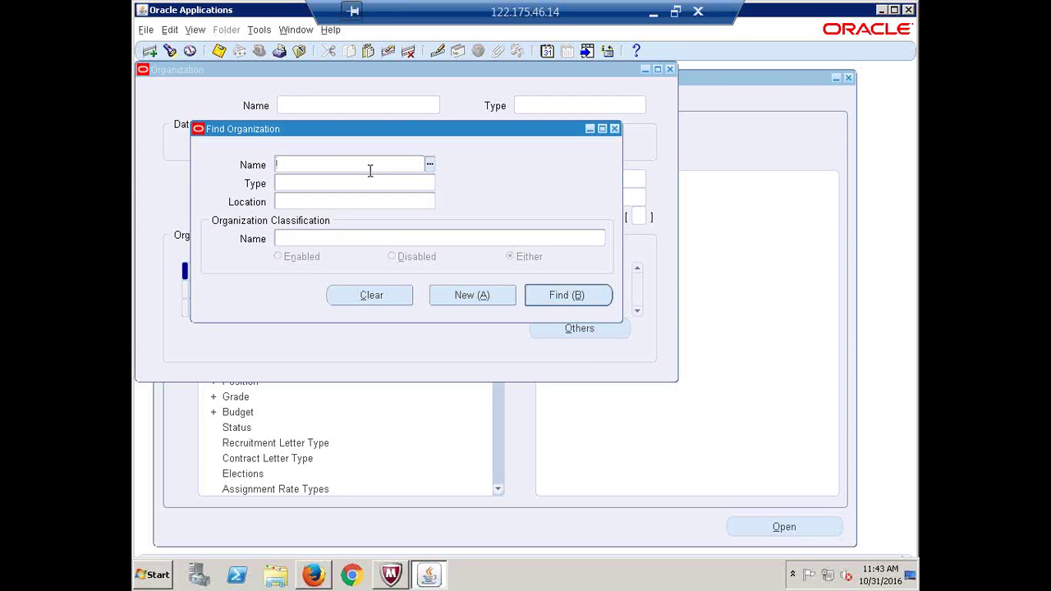
{"action": "type", "text": "CALFRE ITEM"}
{"action": "key", "text": "Tab"}
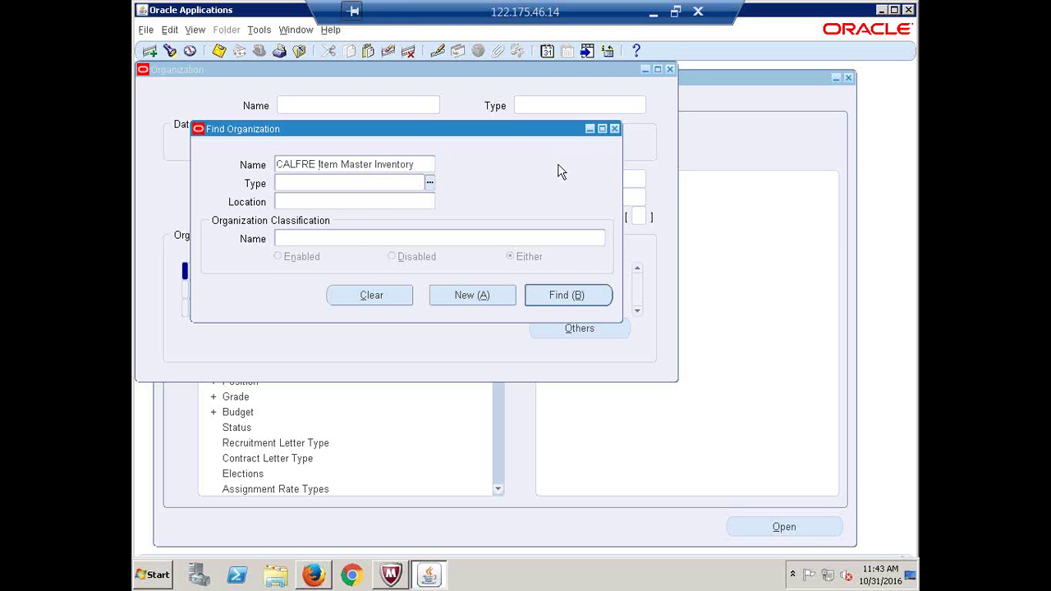
{"action": "left_click", "coordinate": [565, 301]}
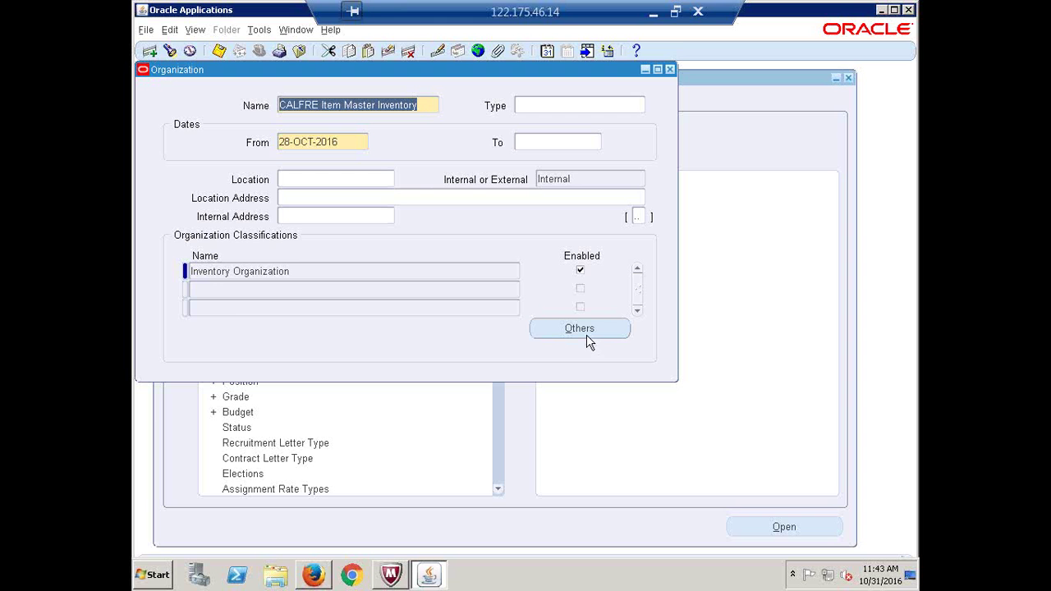
{"action": "left_click", "coordinate": [669, 69]}
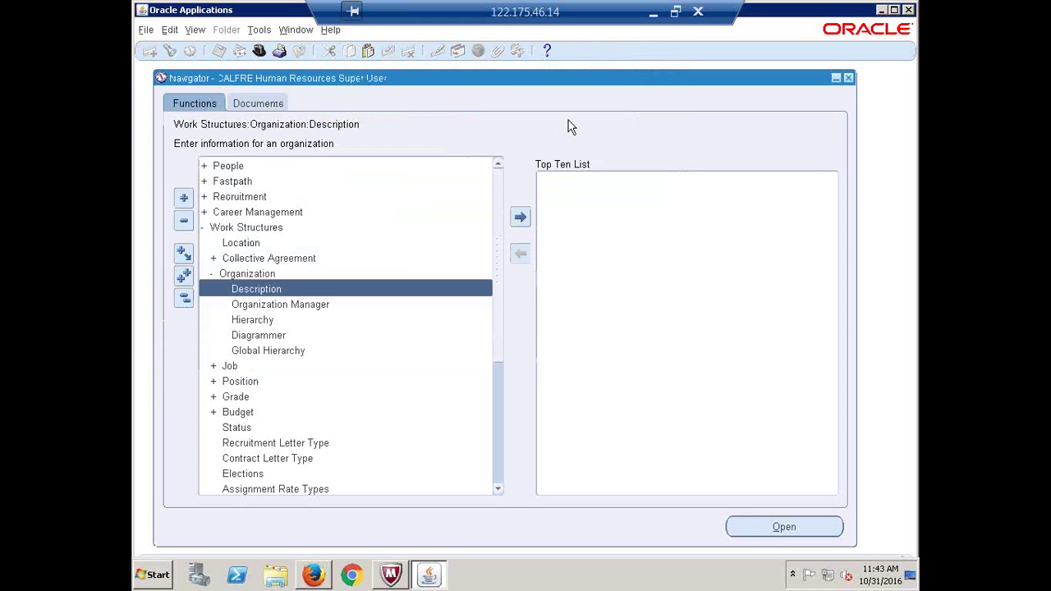
Step: Reopen the organization Description form and find the CALFRE Item Master Inventory organization
{"action": "double_click", "coordinate": [258, 289]}
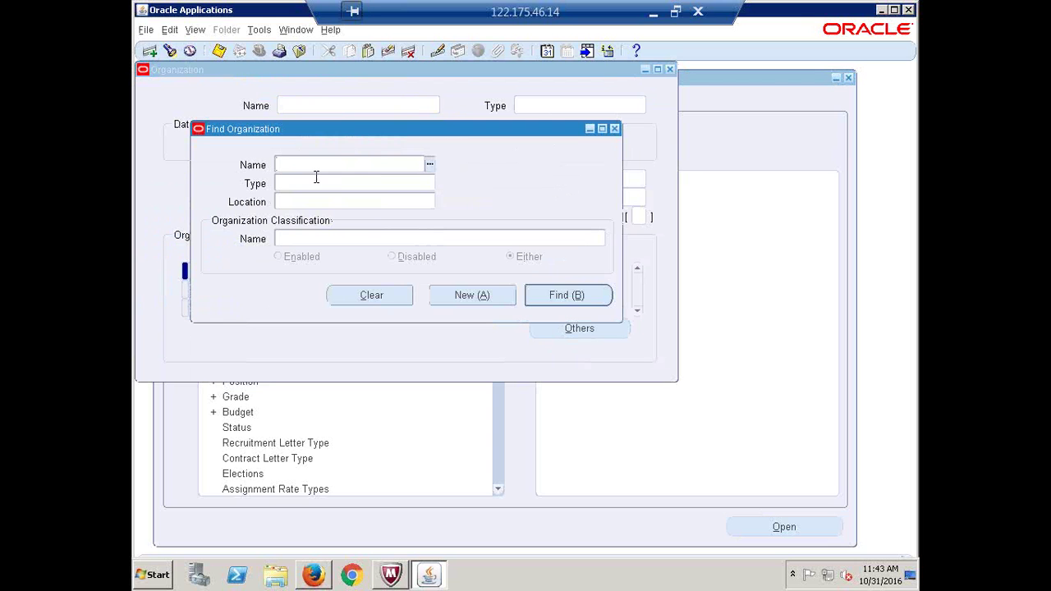
{"action": "type", "text": "CALFRE ITEM"}
{"action": "left_click", "coordinate": [317, 183]}
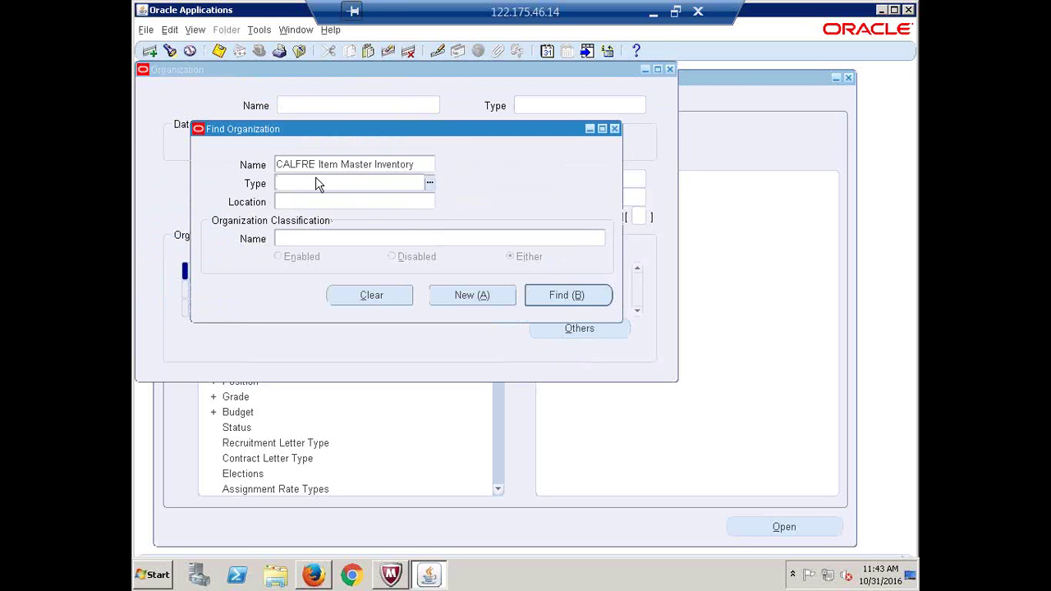
{"action": "left_click", "coordinate": [569, 301]}
{"action": "left_click", "coordinate": [566, 297]}
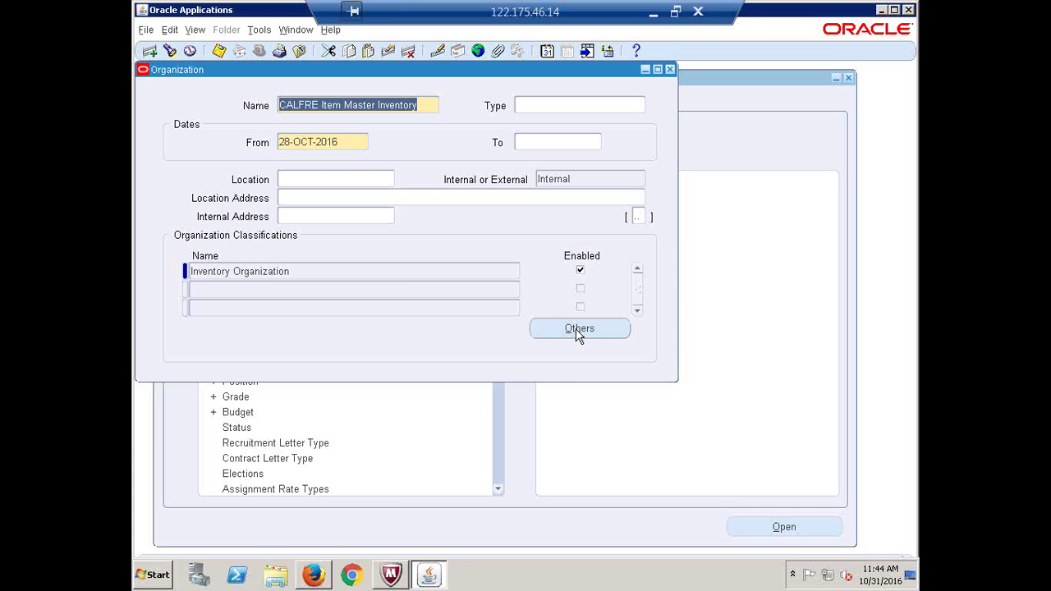
Step: Try to open the Inventory Information of CALFRE Item Master Inventory, then close the Organization form
{"action": "left_click", "coordinate": [578, 329]}
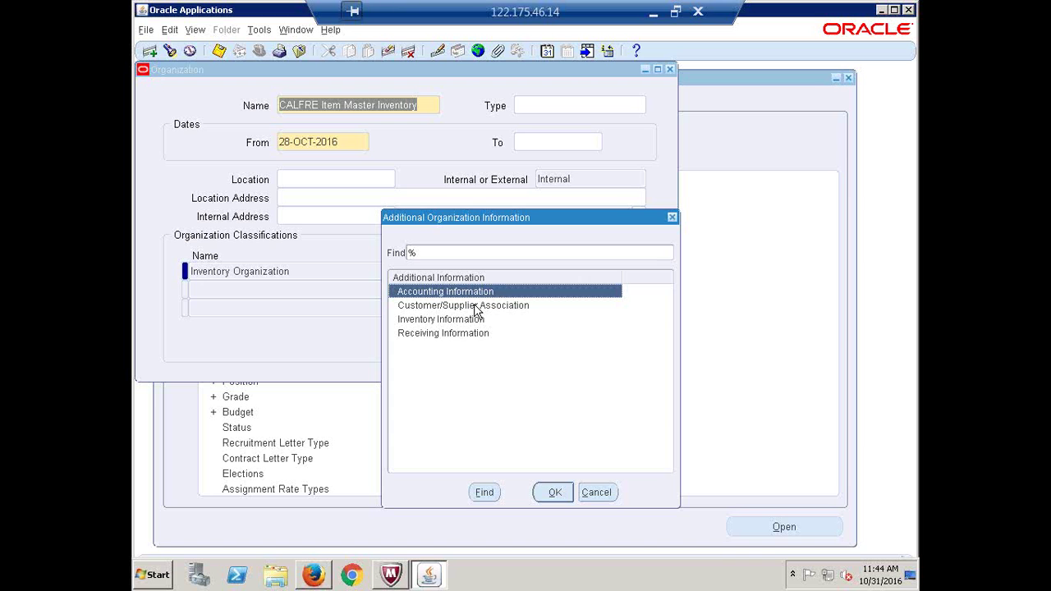
{"action": "left_click", "coordinate": [453, 320]}
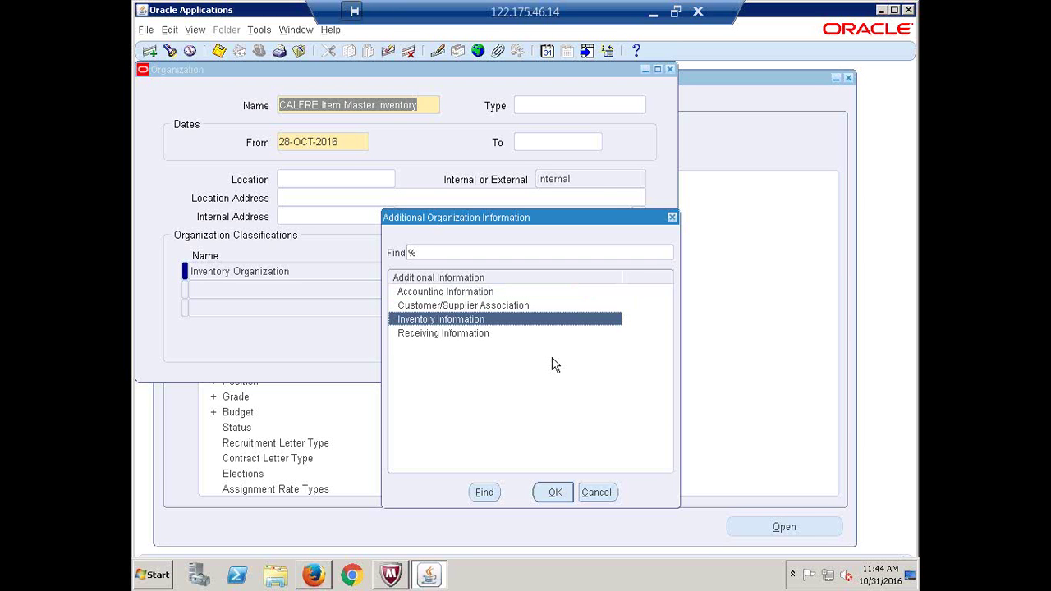
{"action": "left_click", "coordinate": [555, 493]}
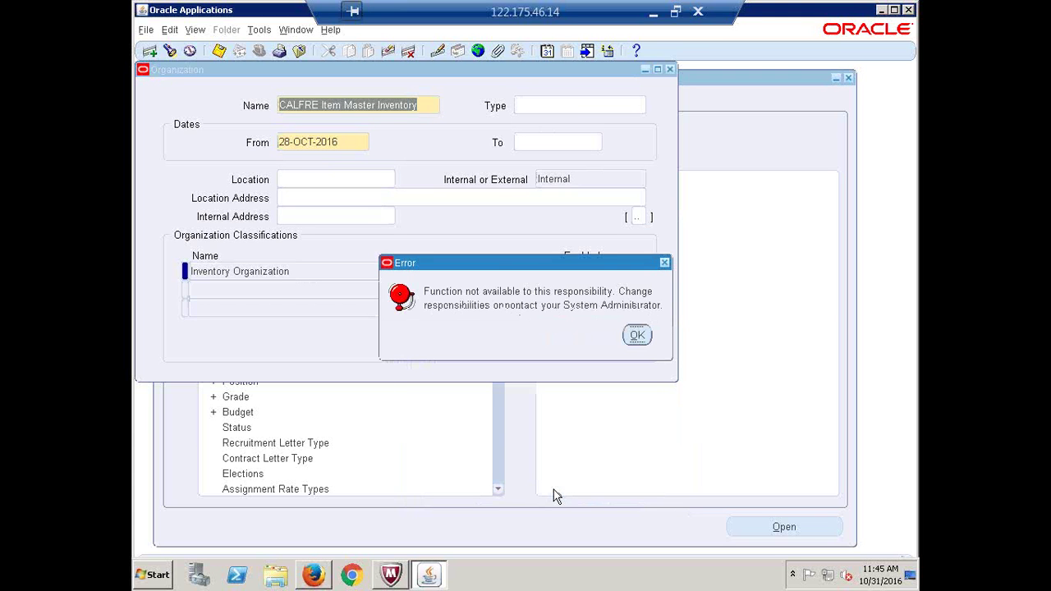
{"action": "left_click", "coordinate": [636, 334]}
{"action": "left_click", "coordinate": [637, 336]}
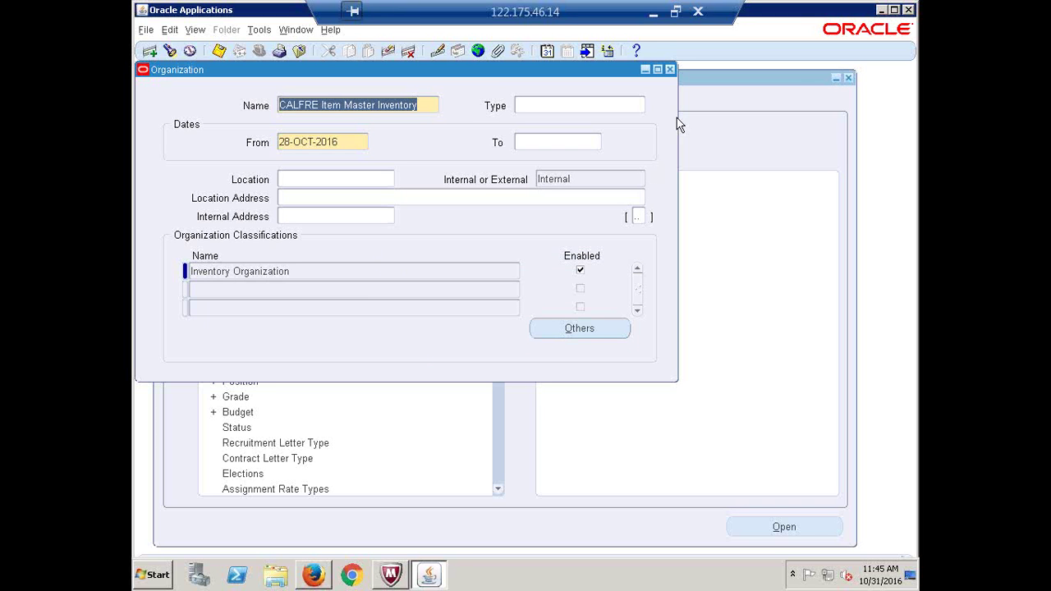
{"action": "left_click", "coordinate": [671, 70]}
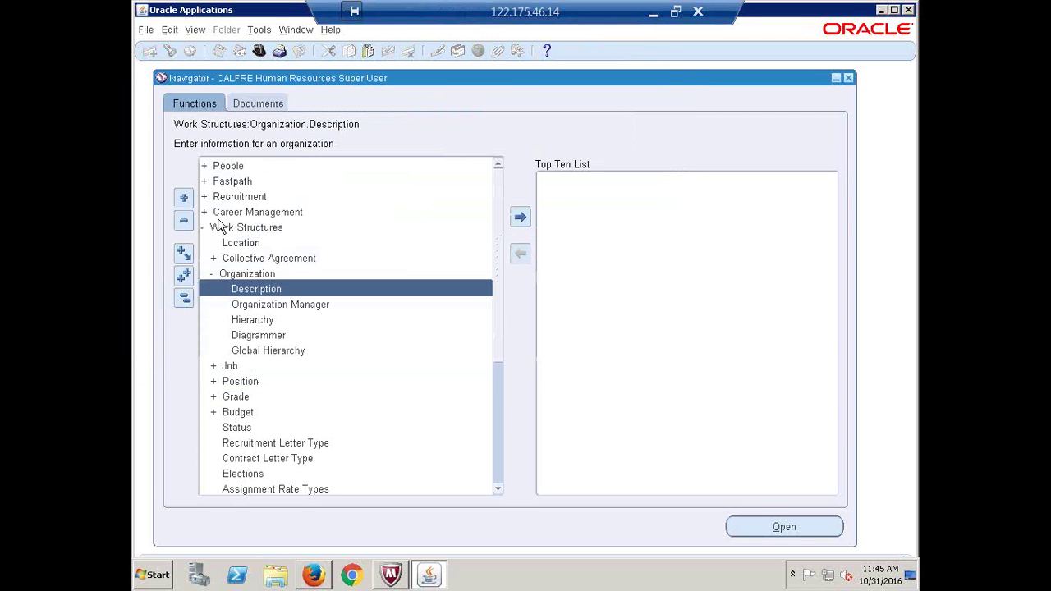
Step: Collapse the function tree and switch the responsibility to CALFRE Inventory Super User
{"action": "left_click", "coordinate": [184, 297]}
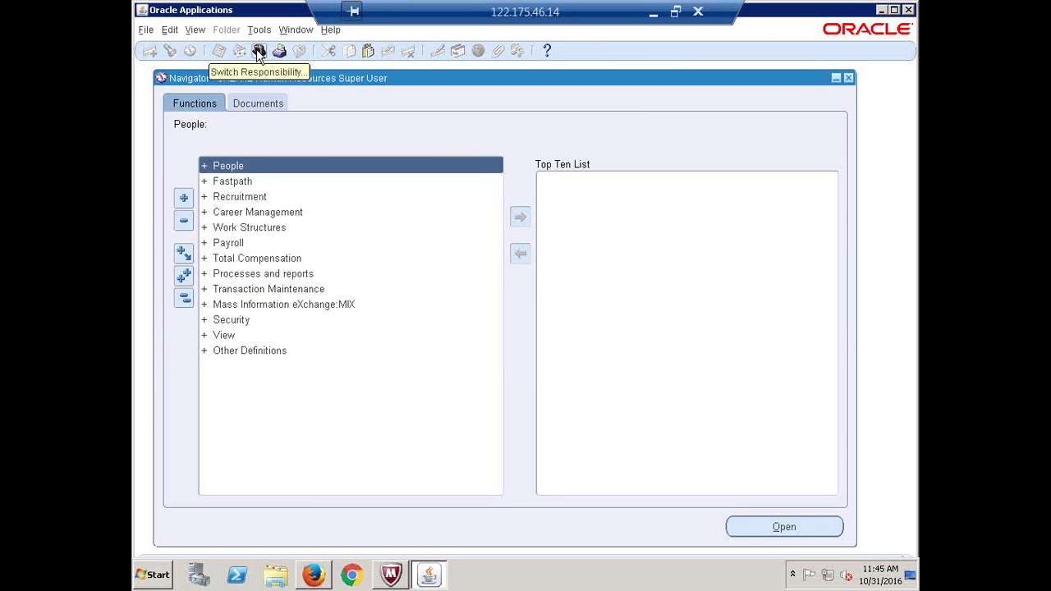
{"action": "left_click", "coordinate": [258, 51]}
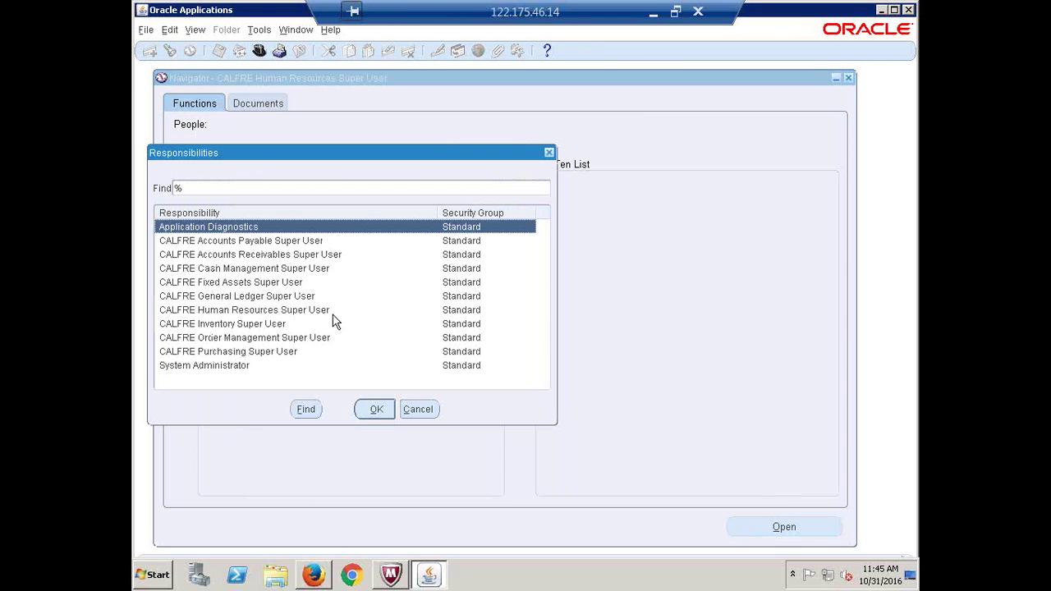
{"action": "left_click", "coordinate": [258, 324]}
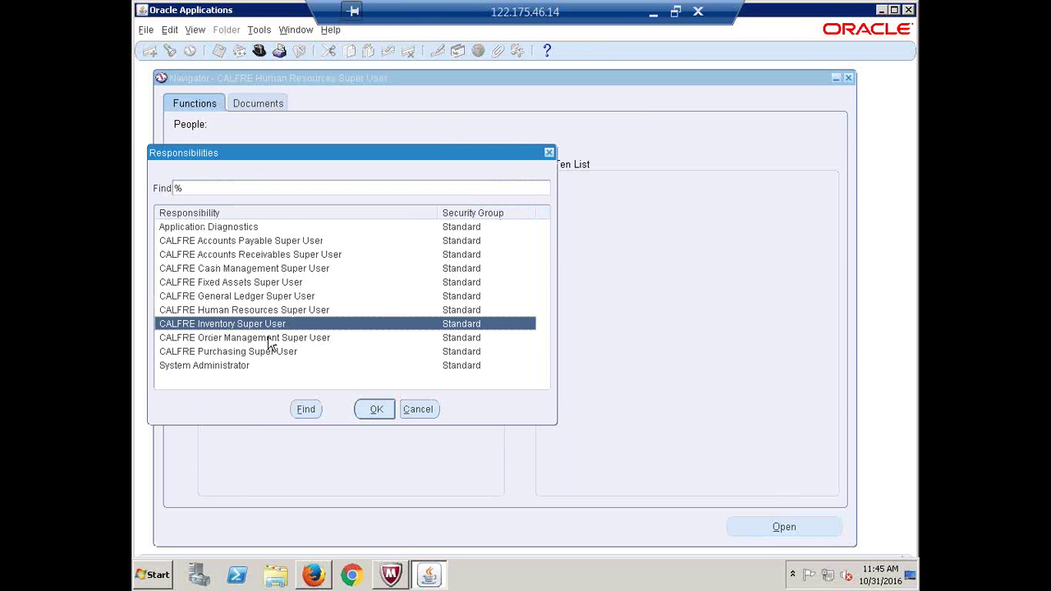
{"action": "key", "text": "Return"}
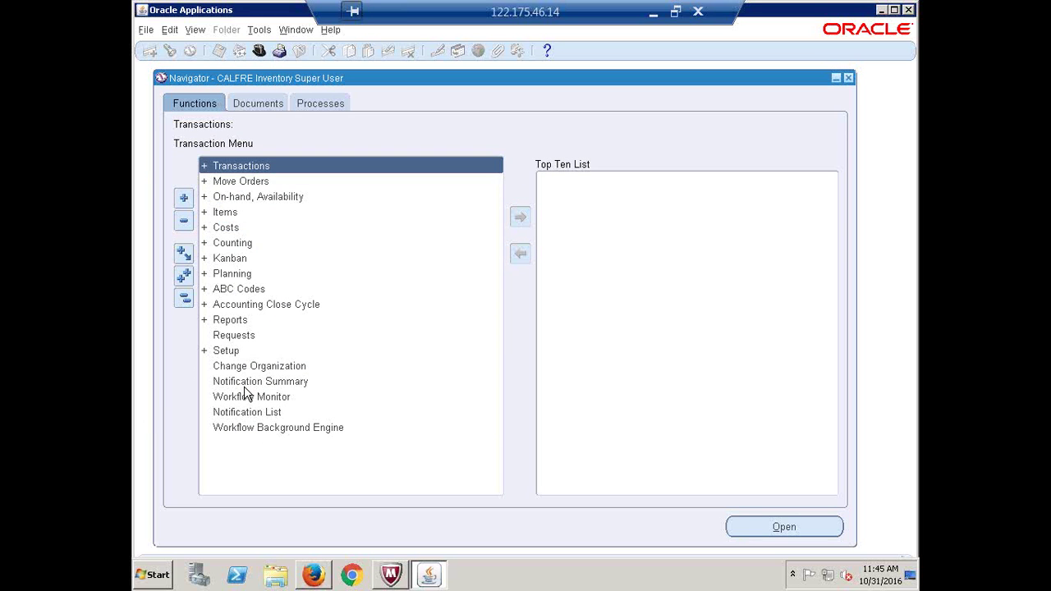
Step: Open the Organizations form under Setup, Organizations
{"action": "double_click", "coordinate": [225, 352]}
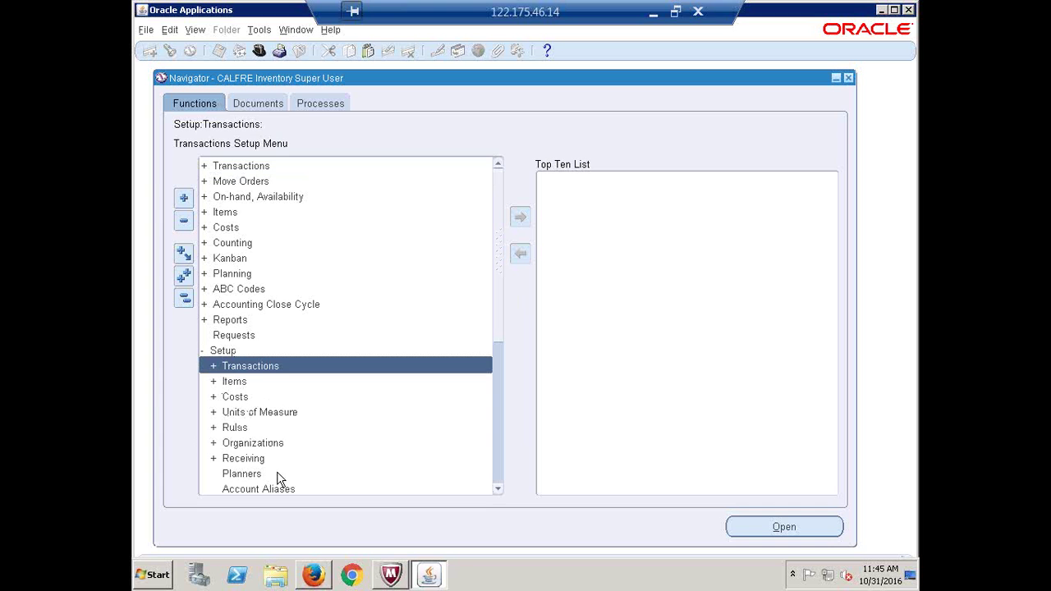
{"action": "double_click", "coordinate": [258, 444]}
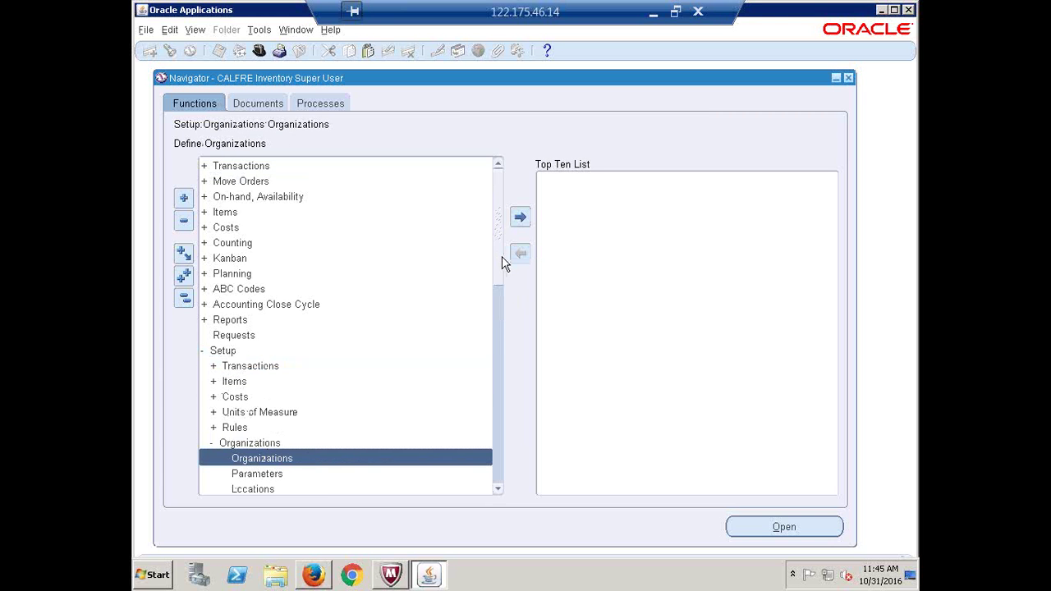
{"action": "left_click_drag", "start_coordinate": [499, 263], "coordinate": [505, 289]}
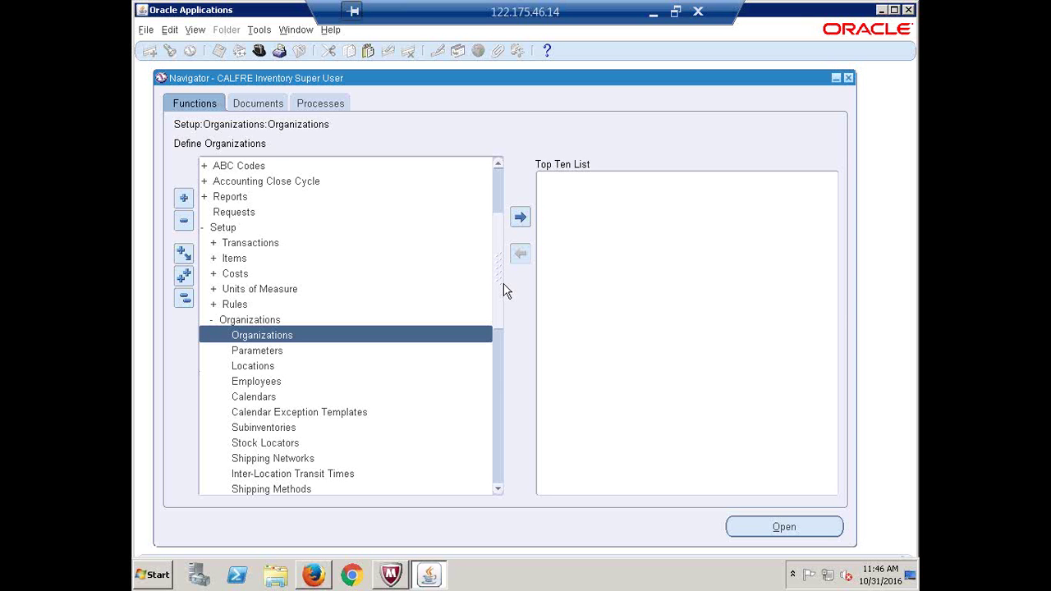
{"action": "key", "text": "Return"}
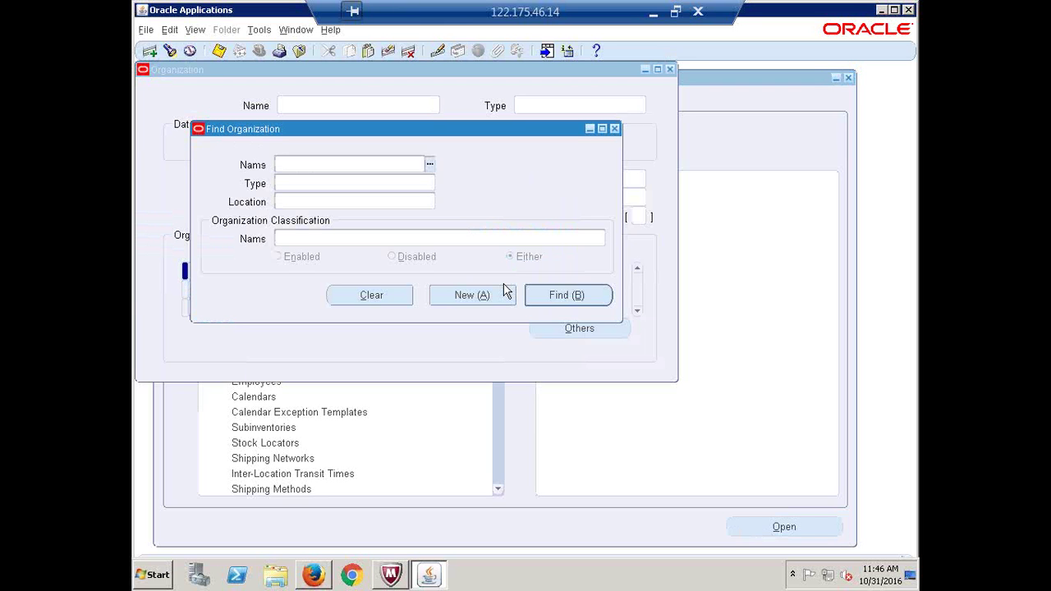
Step: Find the CALFRE Item Master Inventory organization by name
{"action": "type", "text": "CALFRE ITEM"}
{"action": "key", "text": "Tab"}
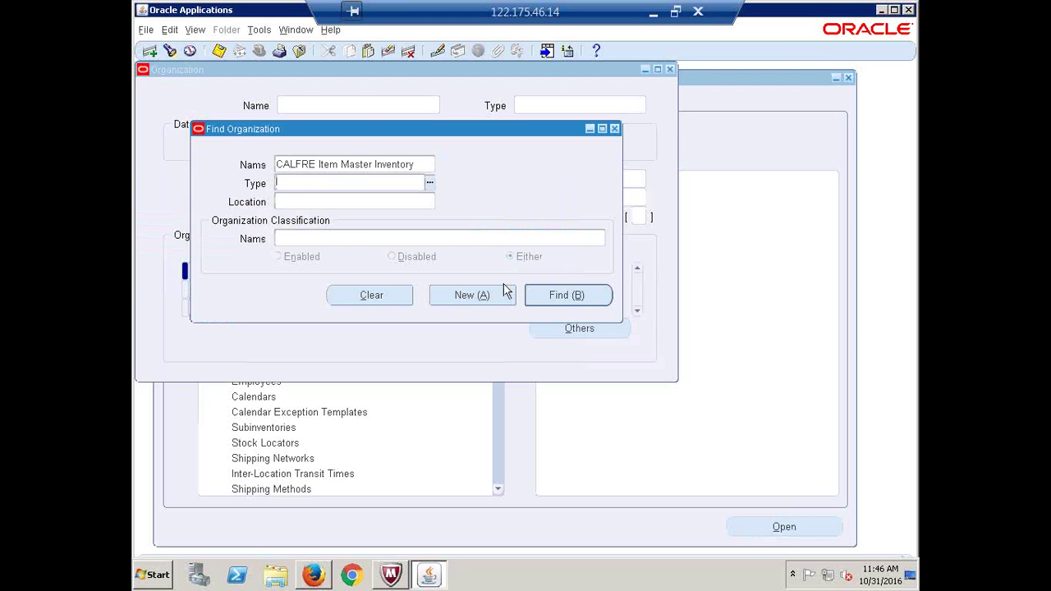
{"action": "left_click", "coordinate": [564, 300]}
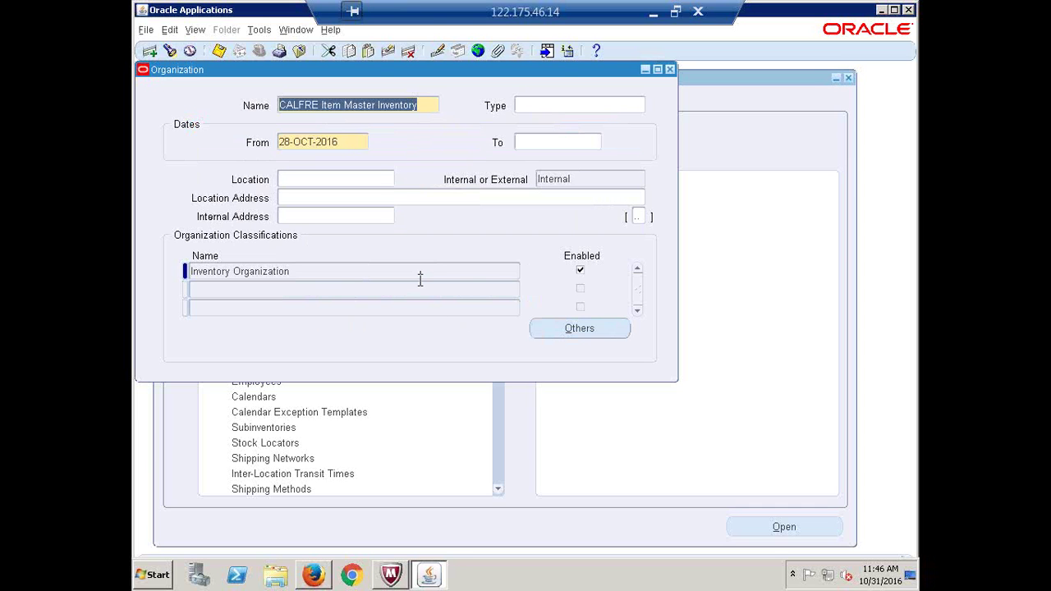
Step: Open the Inventory Information of CALFRE Item Master Inventory from its additional organization information
{"action": "left_click", "coordinate": [575, 329]}
{"action": "left_click", "coordinate": [441, 324]}
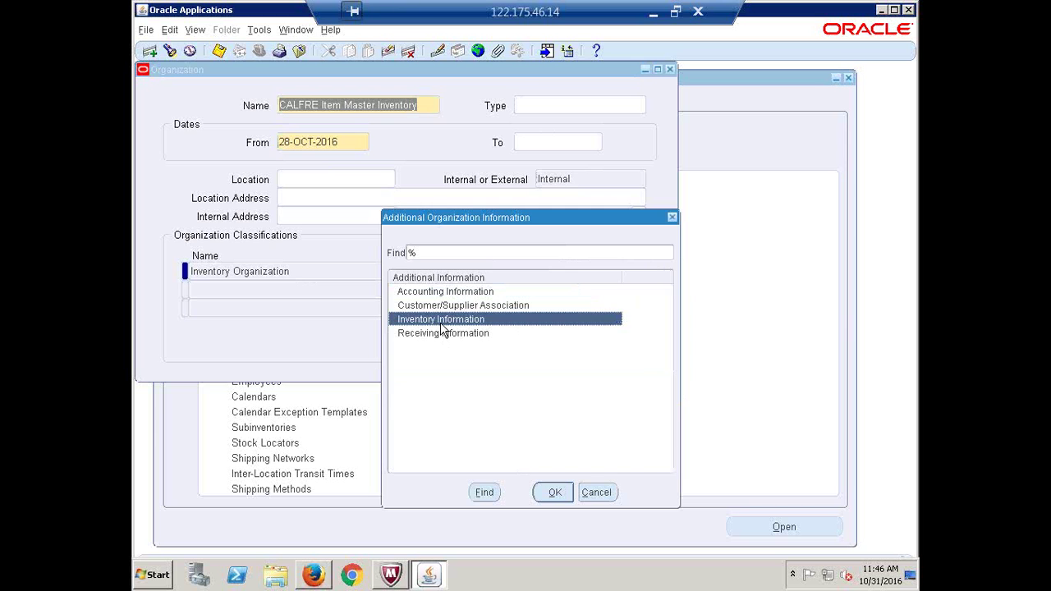
{"action": "left_click", "coordinate": [553, 493]}
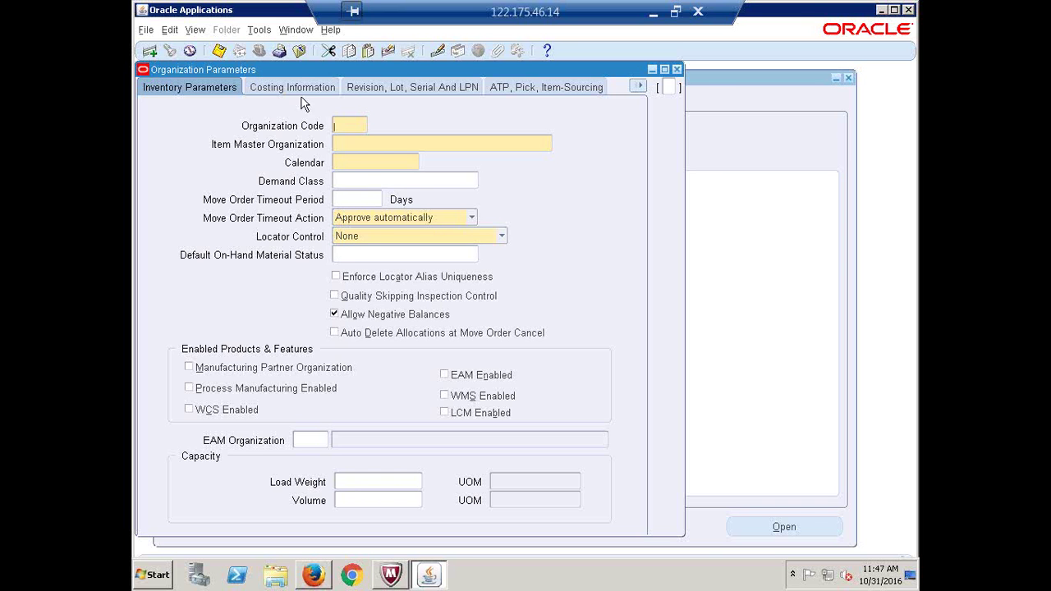
{"action": "left_click_drag", "start_coordinate": [288, 68], "coordinate": [313, 95]}
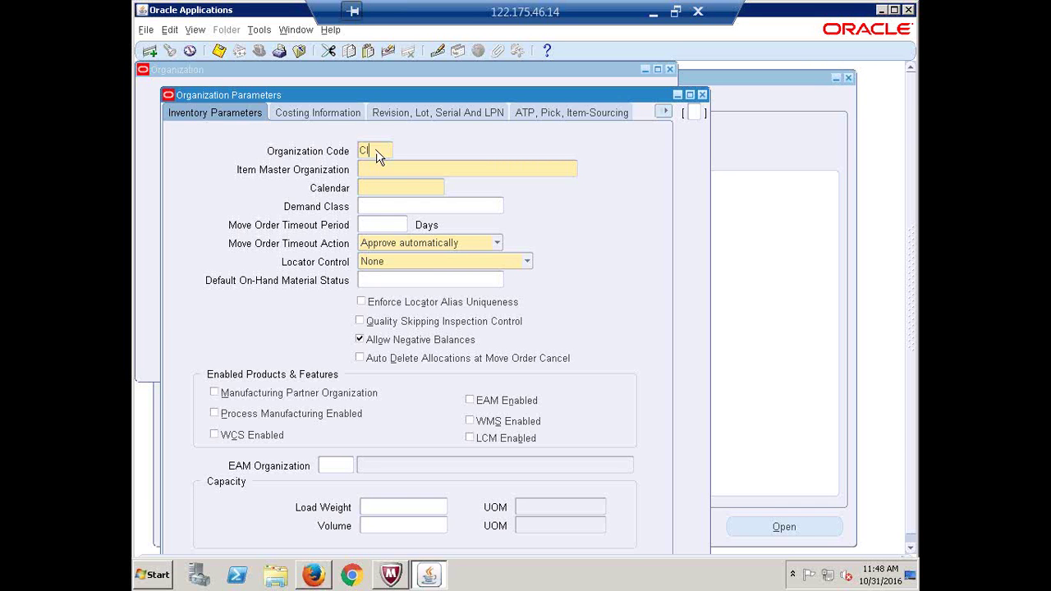
Step: Set the organization code of the CALFRE Item Master Inventory parameters to CIM and move the window clear of the organization name
{"action": "key", "text": "BackSpace"}
{"action": "key", "text": "BackSpace"}
{"action": "key", "text": "BackSpace"}
{"action": "left_click", "coordinate": [428, 170]}
{"action": "left_click_drag", "start_coordinate": [263, 97], "coordinate": [419, 111]}
{"action": "left_click_drag", "start_coordinate": [355, 112], "coordinate": [327, 145]}
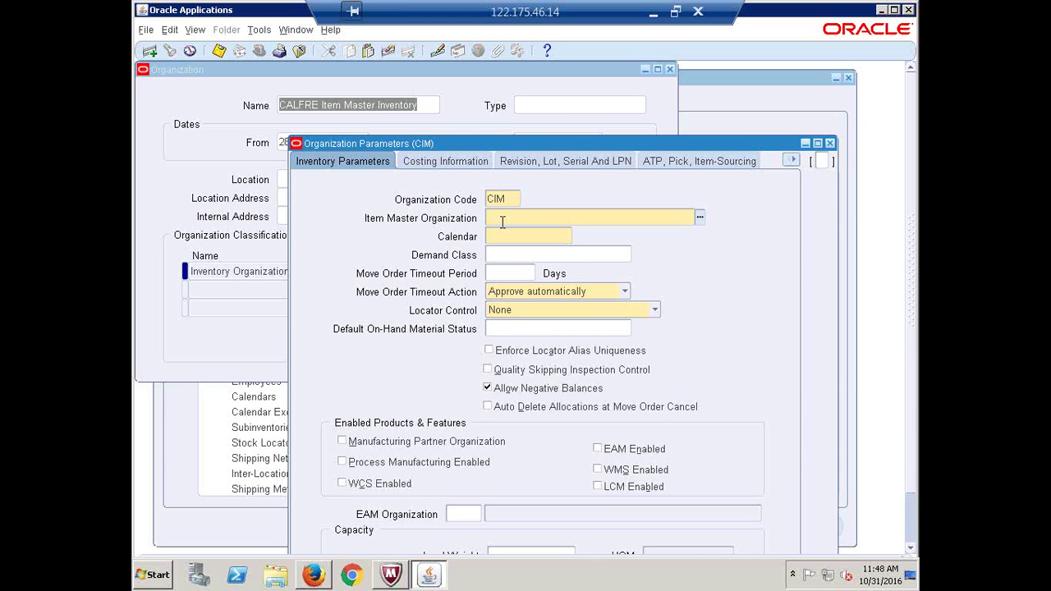
Step: Set the item master organization to CALFRE Item Master Inventory and the calendar to CALFRE WDC
{"action": "type", "text": "CALFRE"}
{"action": "key", "text": "Tab"}
{"action": "type", "text": "CALFRE"}
{"action": "key", "text": "Tab"}
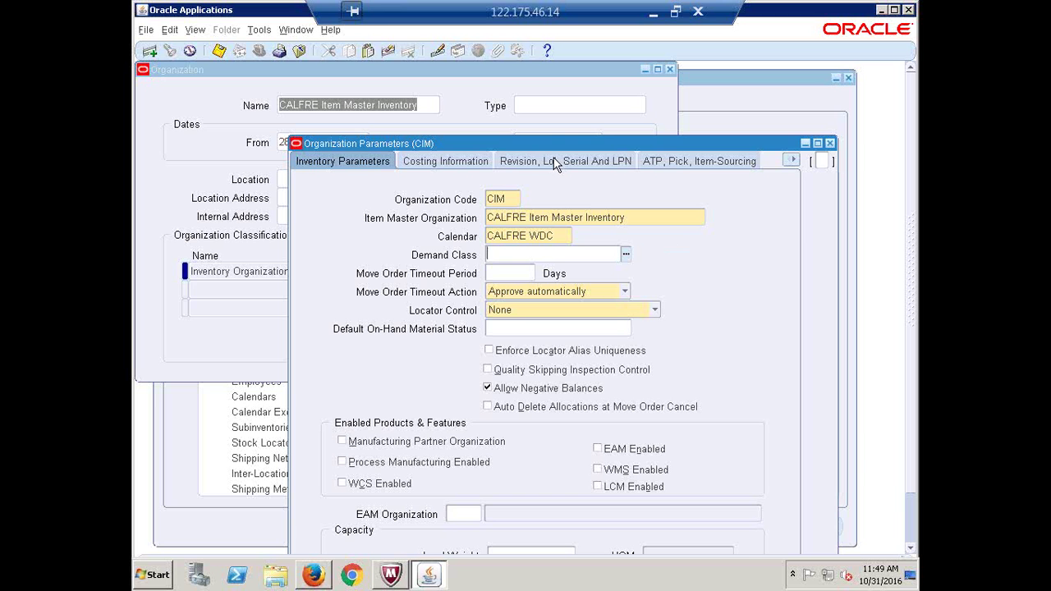
{"action": "mouse_move", "coordinate": [549, 144]}
{"action": "left_mouse_down"}
{"action": "mouse_move", "coordinate": [425, 113]}
{"action": "mouse_move", "coordinate": [428, 90]}
{"action": "left_mouse_up"}
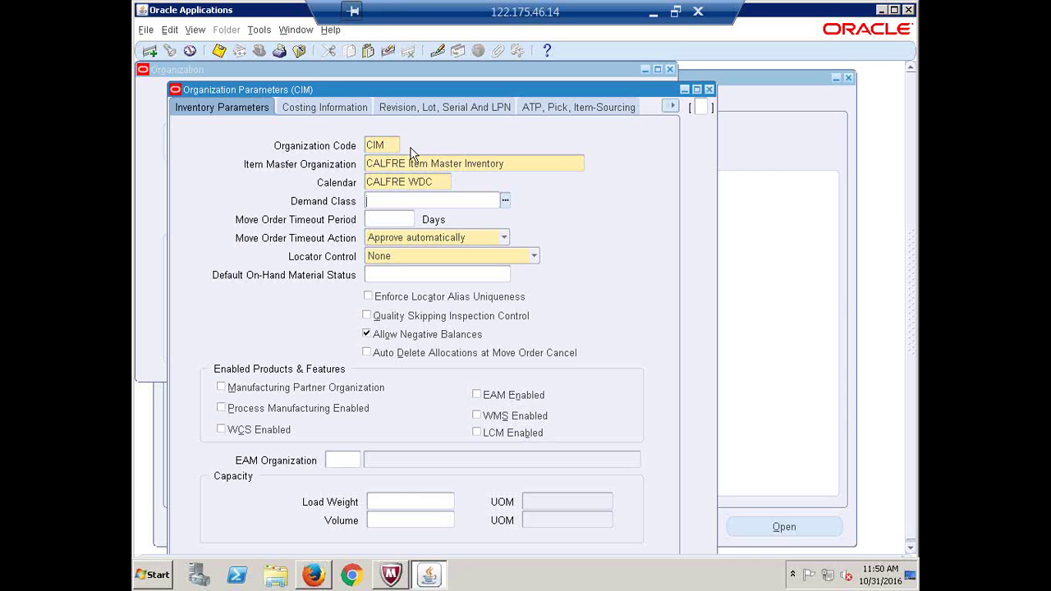
{"action": "left_click", "coordinate": [457, 164]}
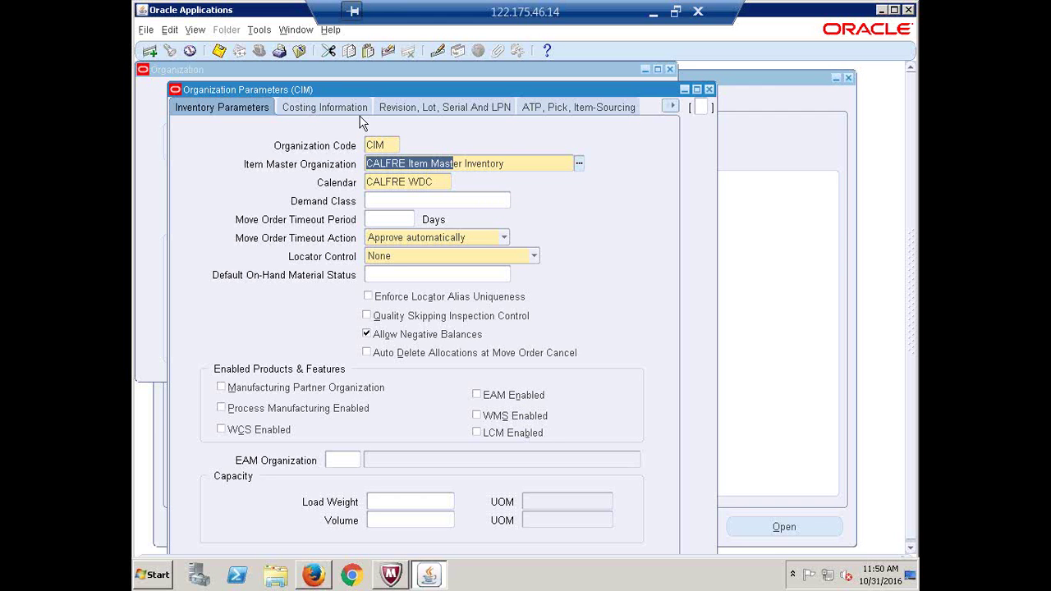
Step: Set the costing method to Standard in the costing information
{"action": "left_click", "coordinate": [315, 109]}
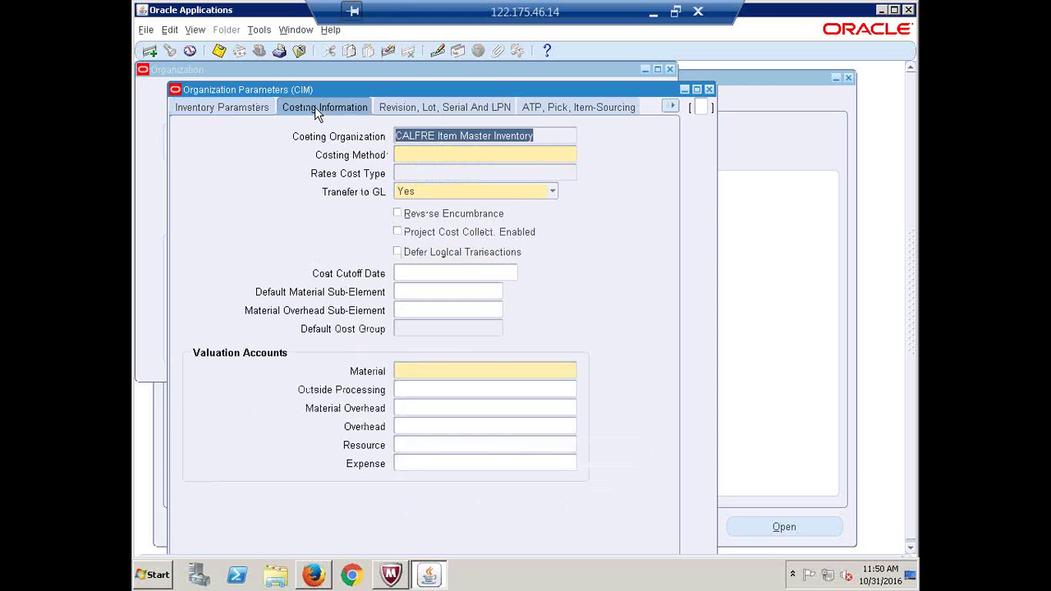
{"action": "left_click", "coordinate": [552, 135]}
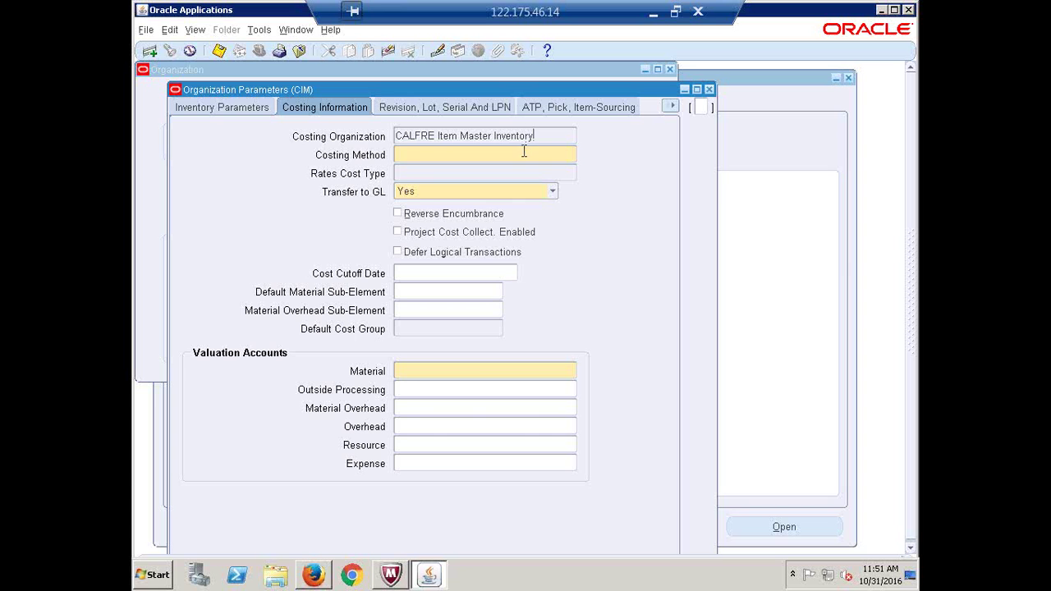
{"action": "left_click", "coordinate": [570, 155]}
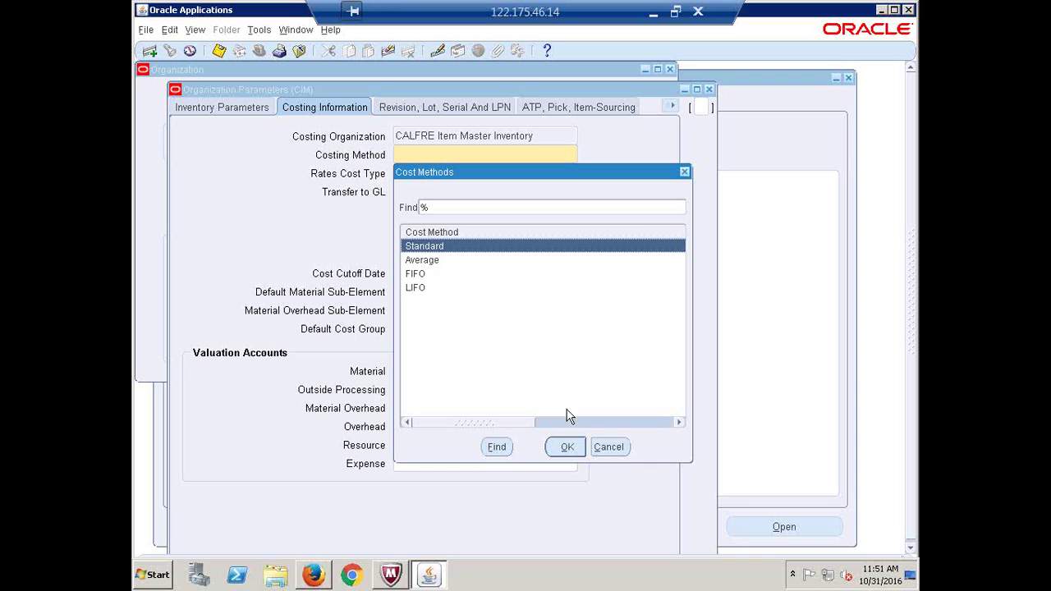
{"action": "left_click", "coordinate": [567, 447]}
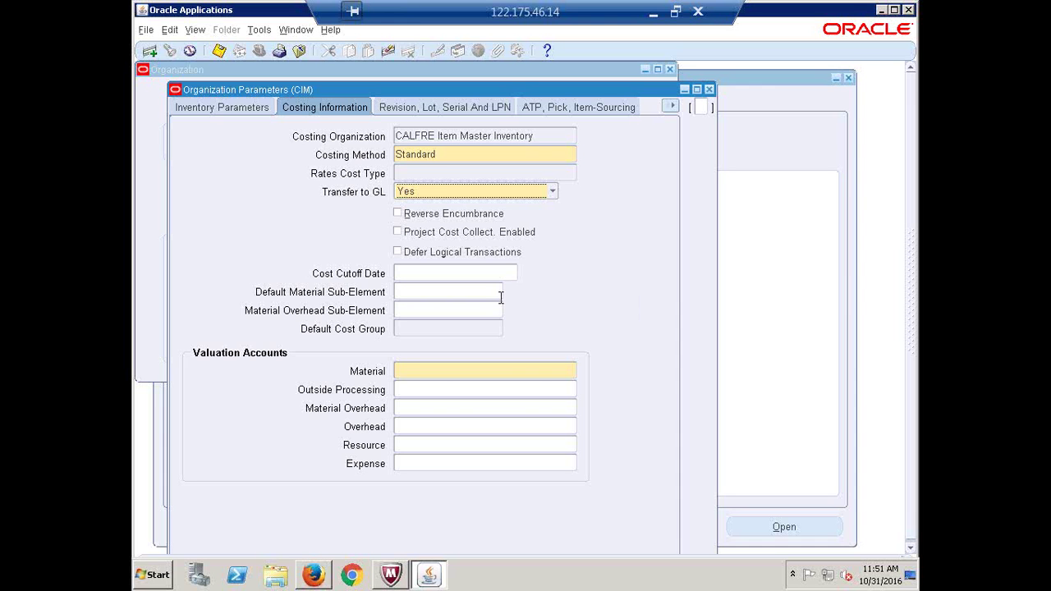
Step: Set the Material valuation account to 1000.1000.1410.0000.0000.0000, picking Inventory Material Value as the account segment
{"action": "left_click", "coordinate": [439, 371]}
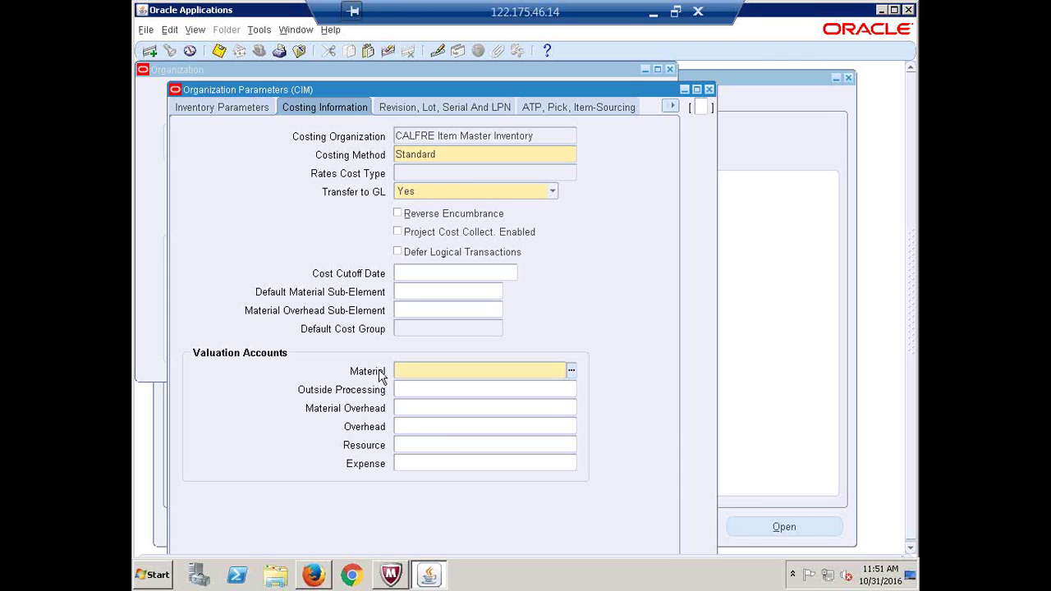
{"action": "left_click", "coordinate": [572, 372]}
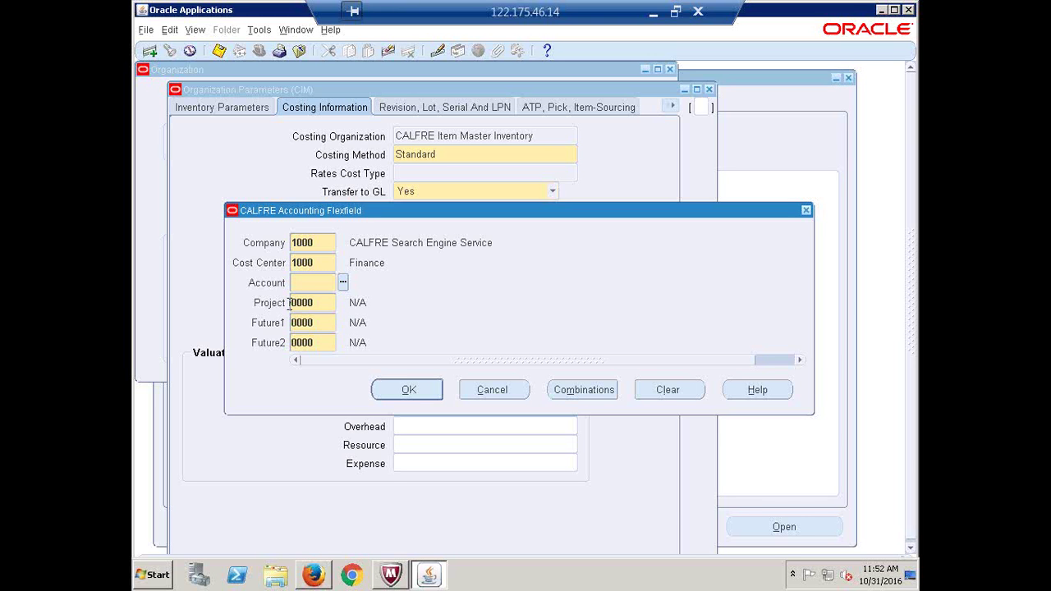
{"action": "left_click", "coordinate": [342, 282]}
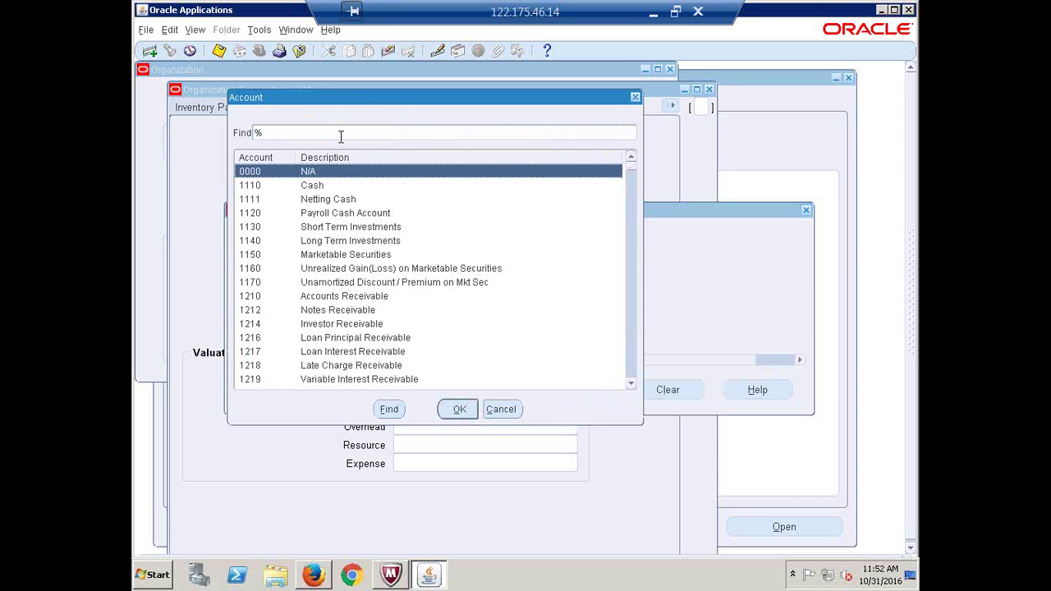
{"action": "type", "text": "MATER"}
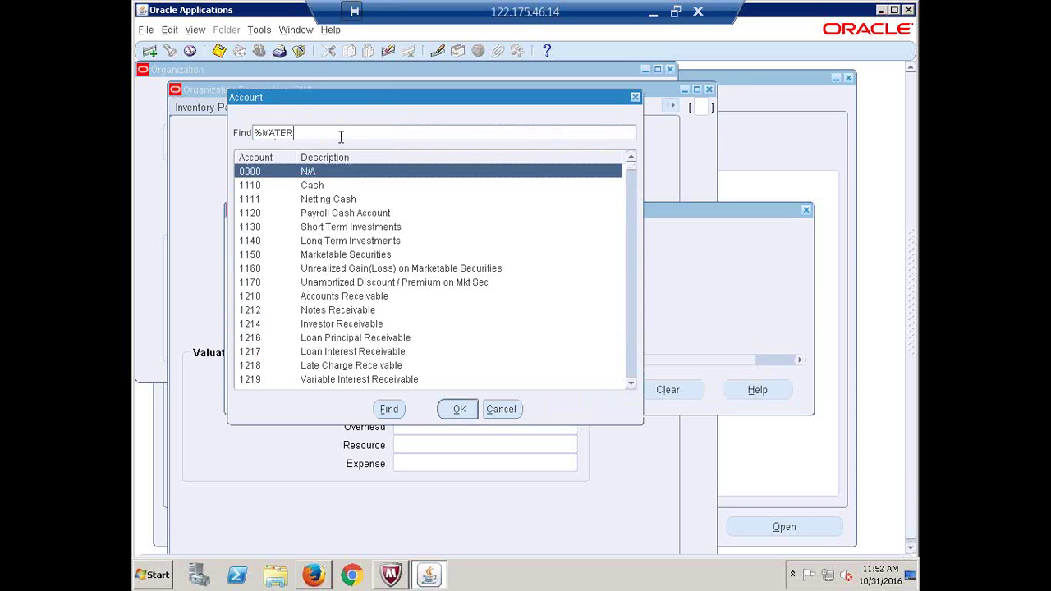
{"action": "type", "text": "%"}
{"action": "left_click", "coordinate": [389, 410]}
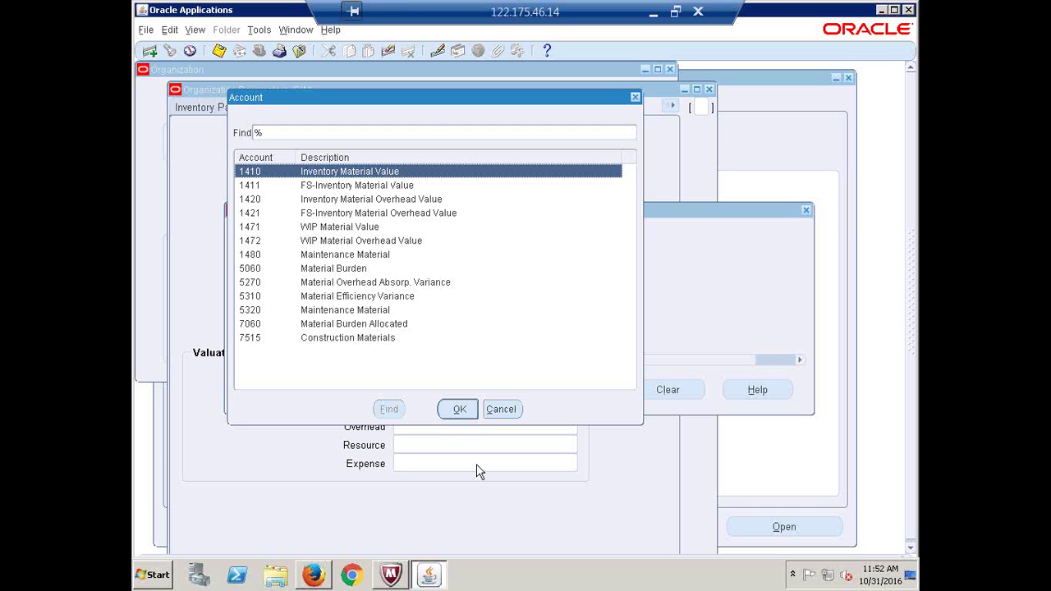
{"action": "left_click", "coordinate": [458, 409]}
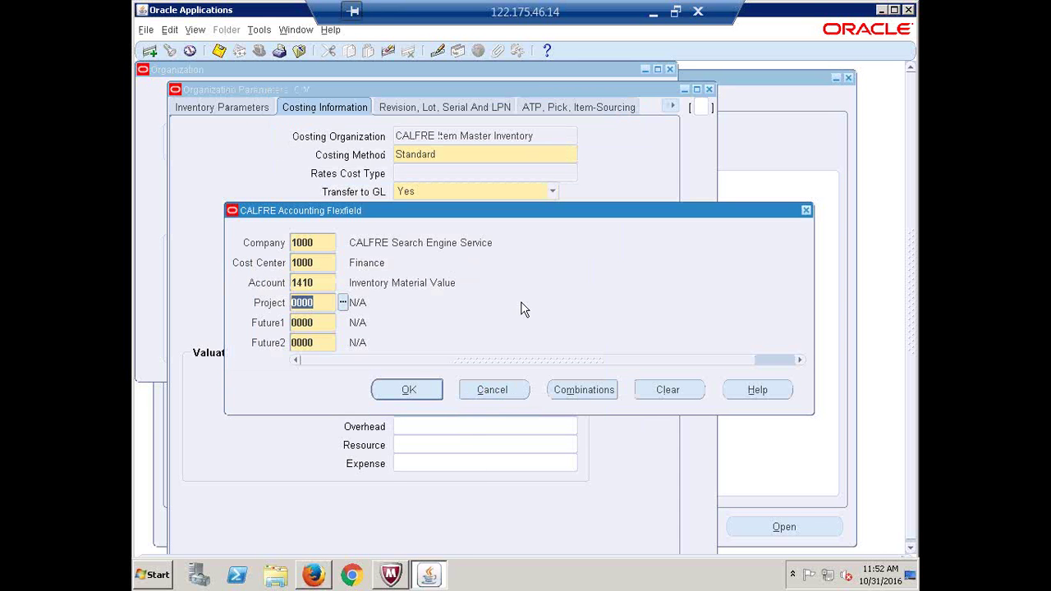
{"action": "left_click", "coordinate": [415, 390]}
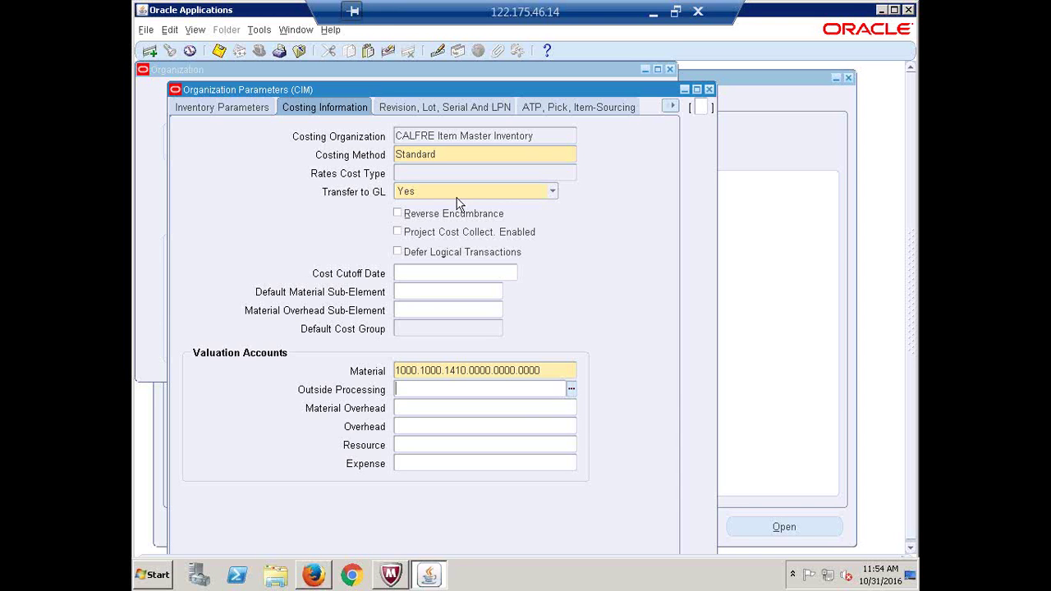
Step: Set the starting revision to 0 and the starting serial number to 1 in the revision, lot and serial parameters
{"action": "left_click", "coordinate": [415, 108]}
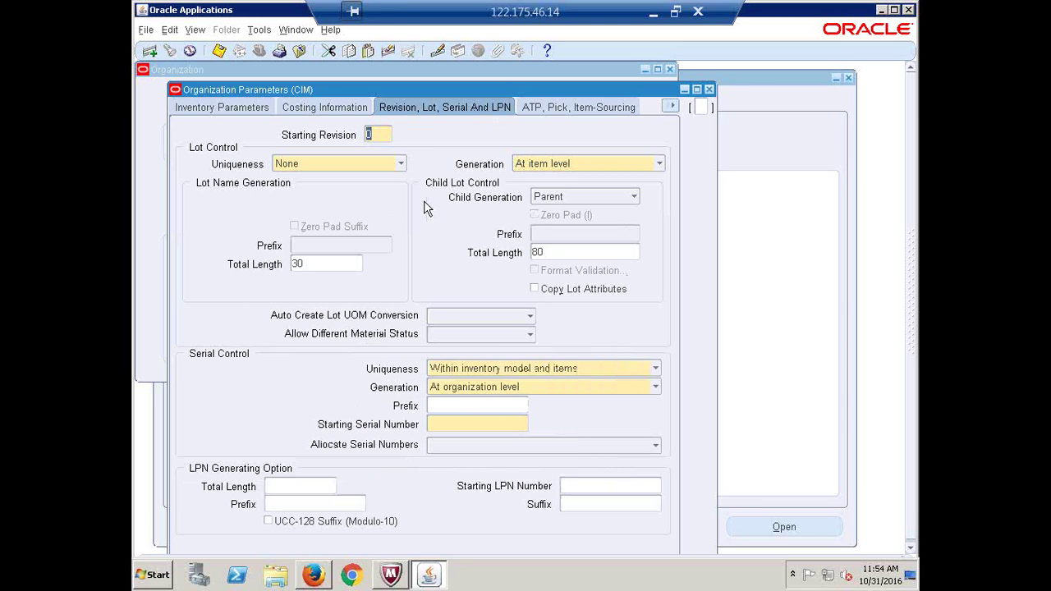
{"action": "type", "text": "0"}
{"action": "left_click", "coordinate": [453, 422]}
{"action": "type", "text": "1"}
Step: Set the Purchase Price Variance receiving account to 1000.1000.5210.0000.0000.0000 in the other accounts, picking 5210 as the account segment
{"action": "left_click", "coordinate": [559, 106]}
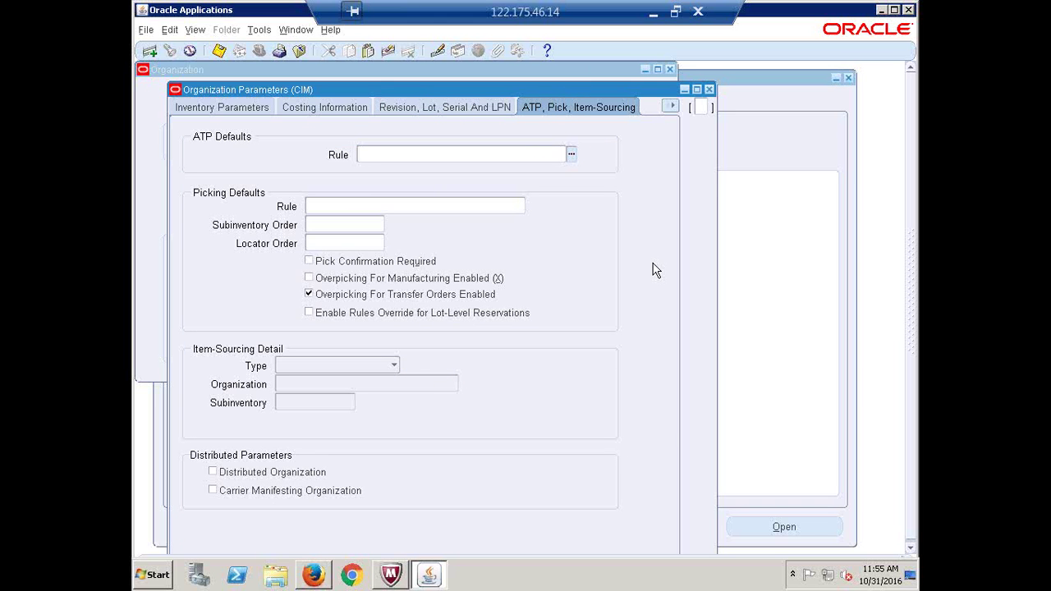
{"action": "left_click", "coordinate": [672, 106]}
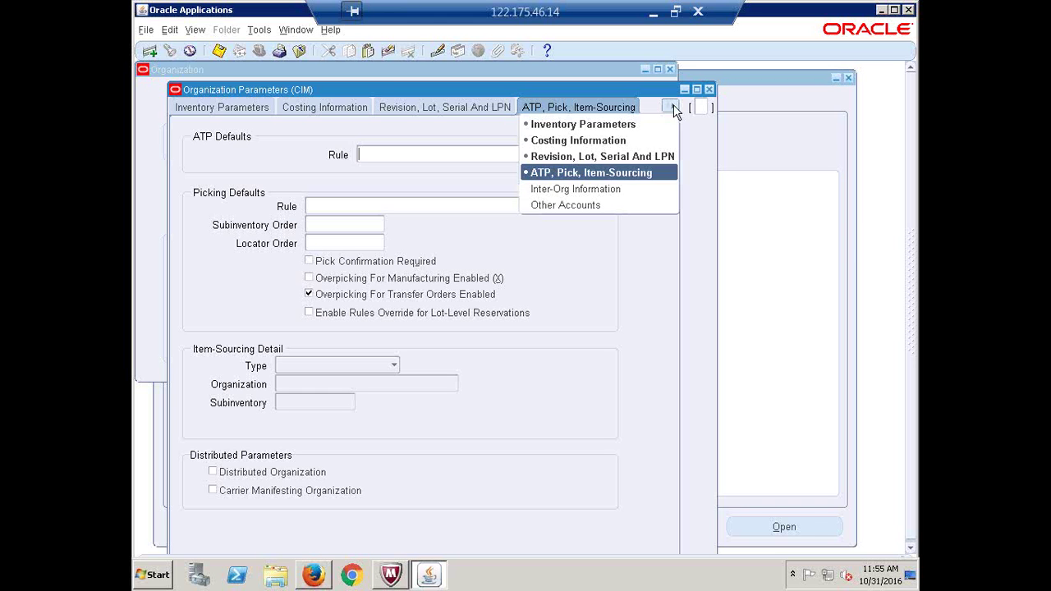
{"action": "left_click", "coordinate": [595, 206]}
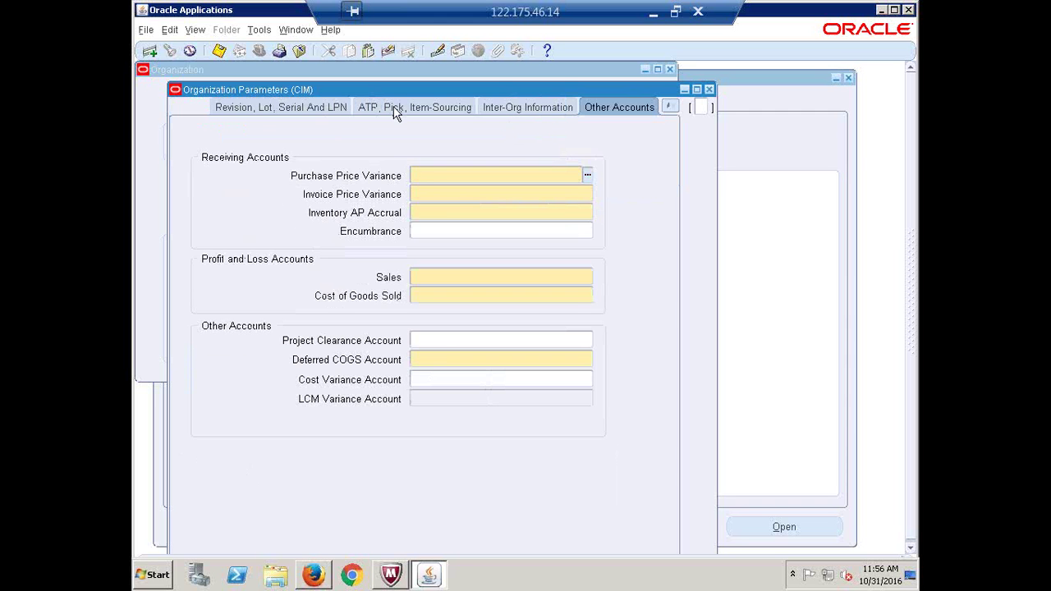
{"action": "left_click", "coordinate": [533, 111]}
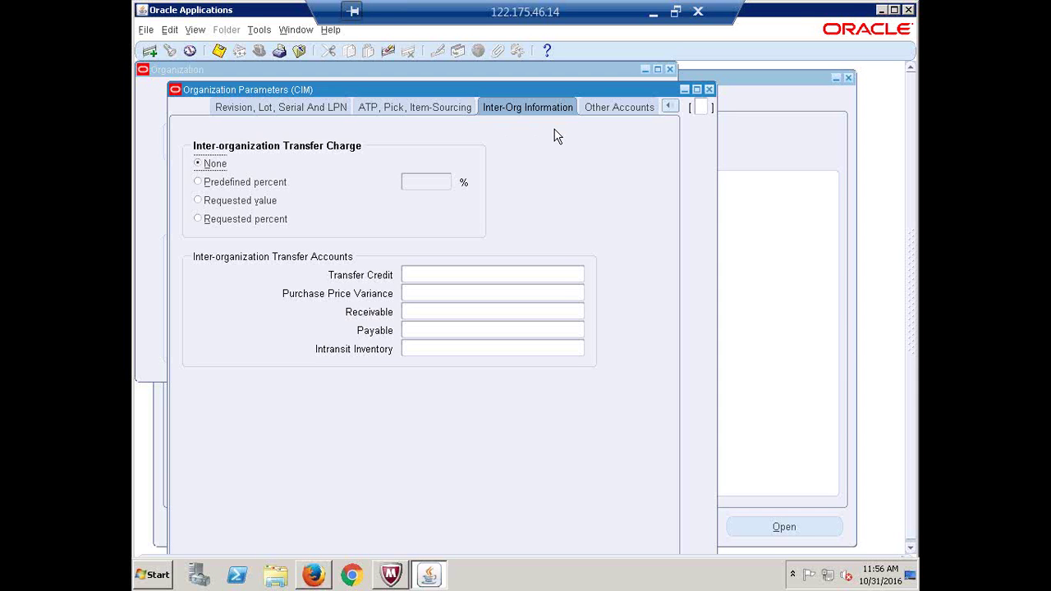
{"action": "left_click", "coordinate": [611, 115]}
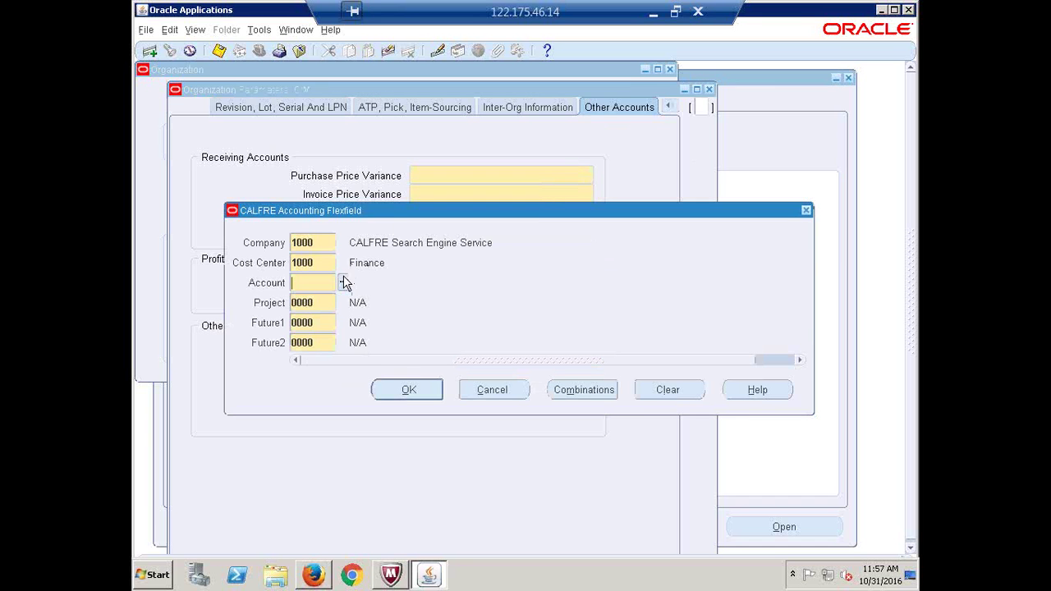
{"action": "left_click", "coordinate": [344, 282]}
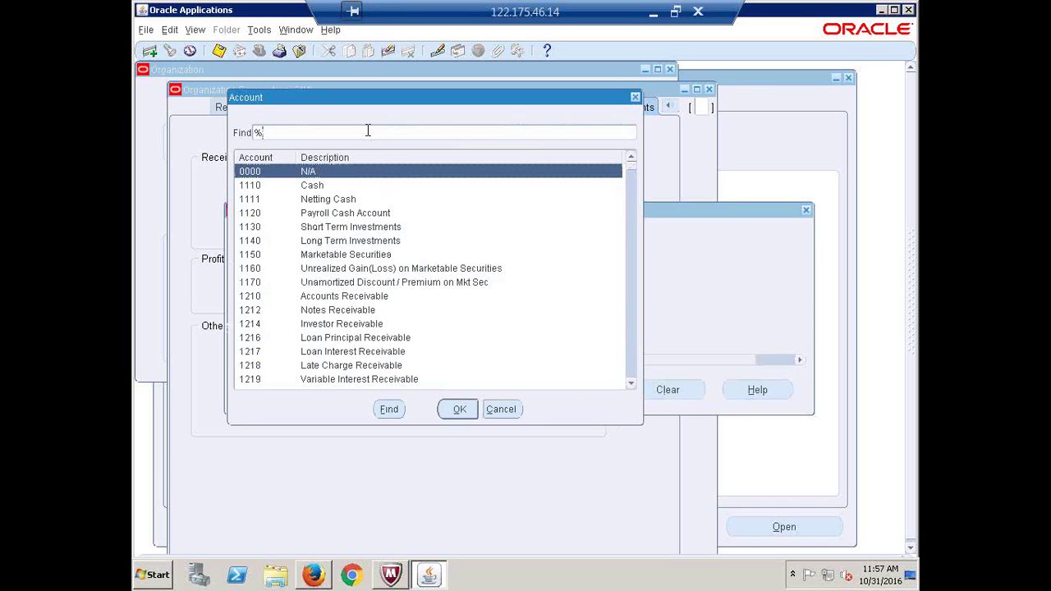
{"action": "type", "text": "PURCHASE PR%"}
{"action": "key", "text": "Return"}
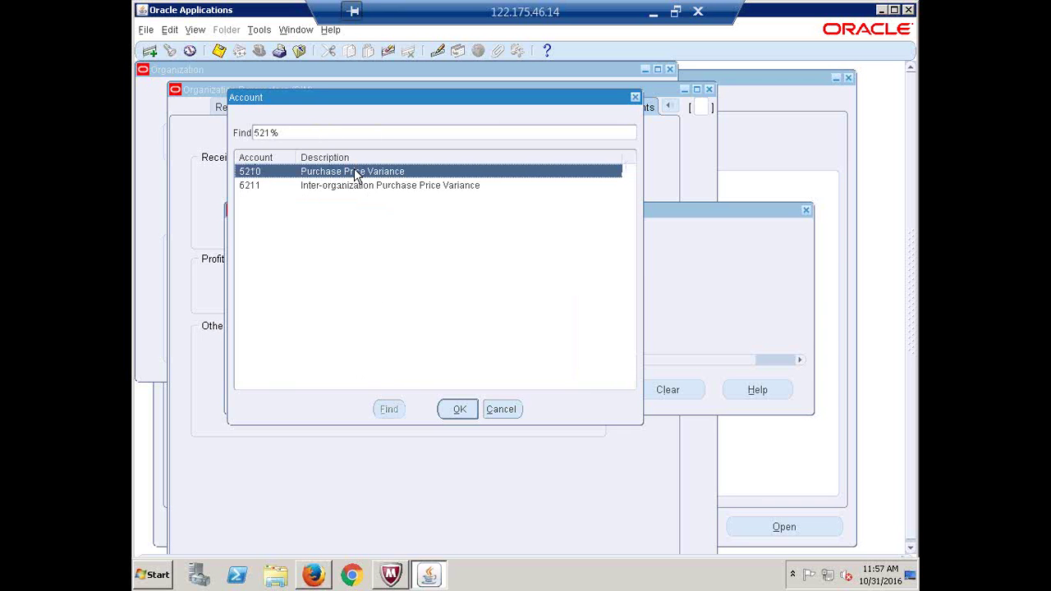
{"action": "left_click", "coordinate": [460, 409]}
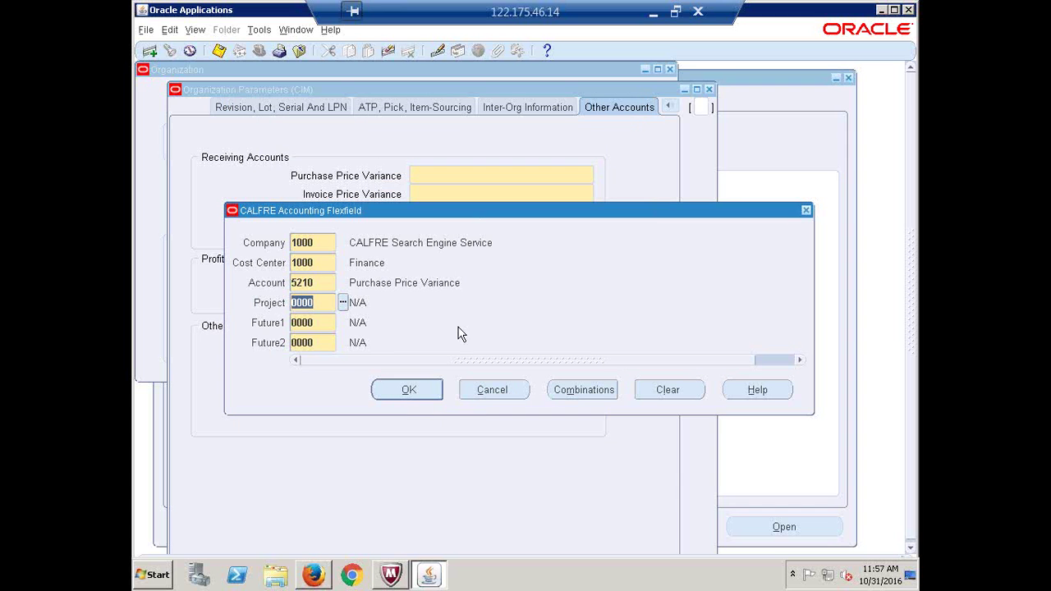
{"action": "left_click", "coordinate": [413, 390]}
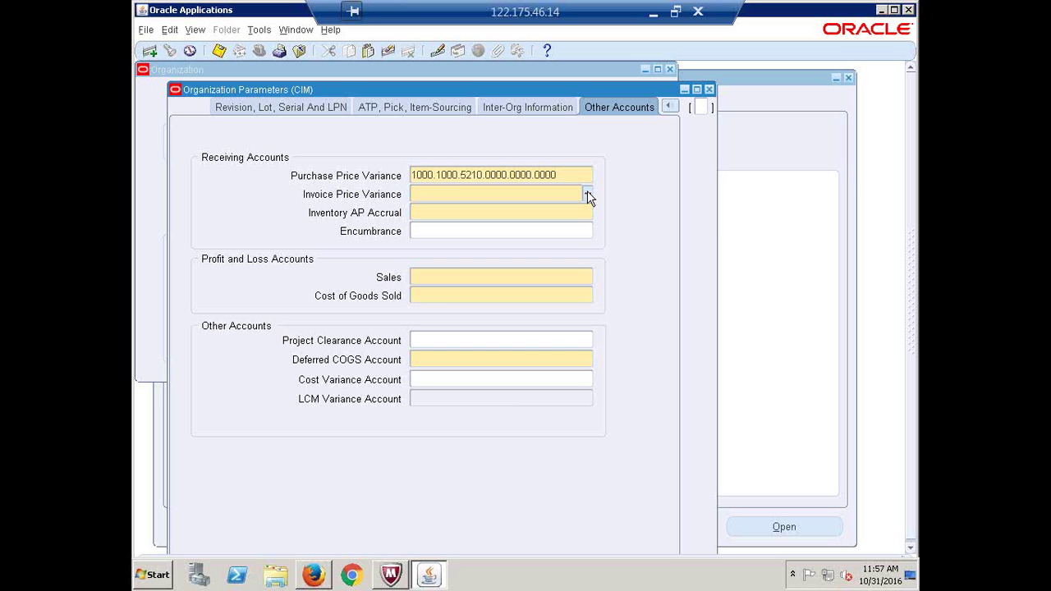
Step: Set the Invoice Price Variance receiving account to 1000.1000.5220.0000.0000.0000, picking 5220 as the account segment
{"action": "left_click", "coordinate": [587, 191]}
{"action": "left_click_drag", "start_coordinate": [511, 208], "coordinate": [554, 283]}
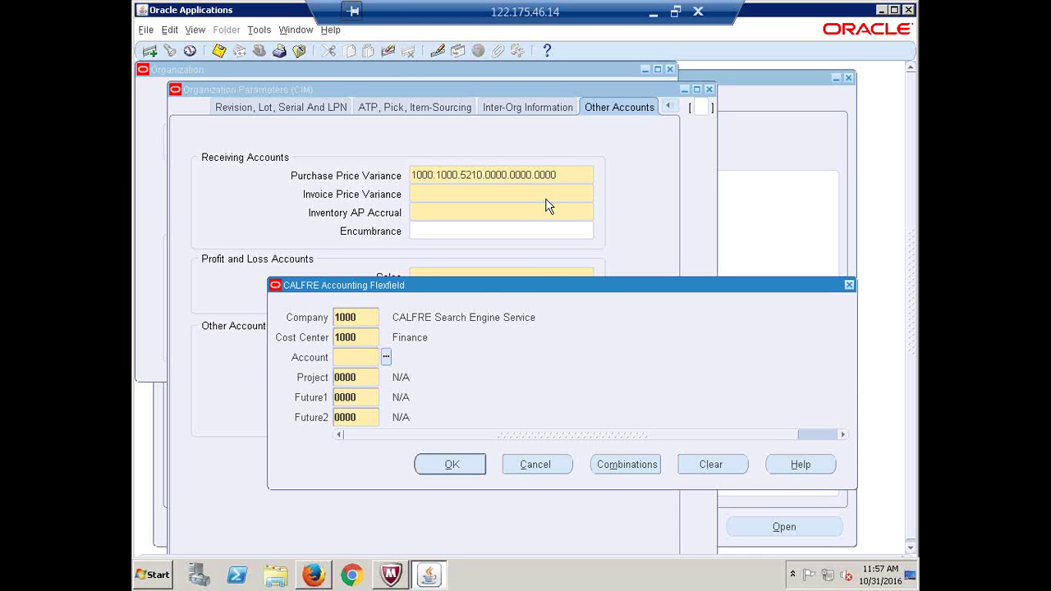
{"action": "left_click", "coordinate": [387, 361]}
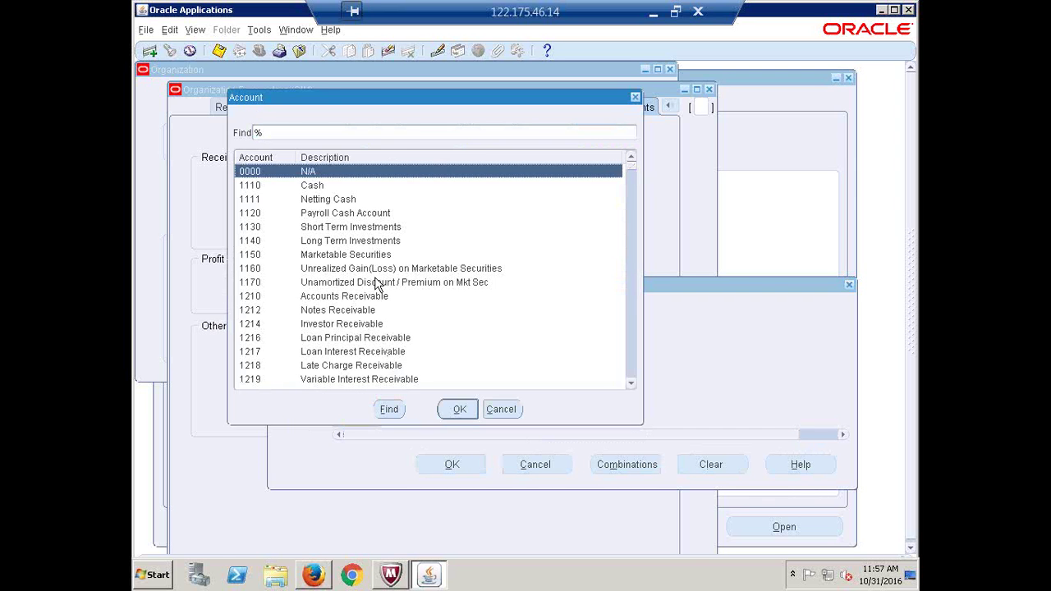
{"action": "type", "text": "I"}
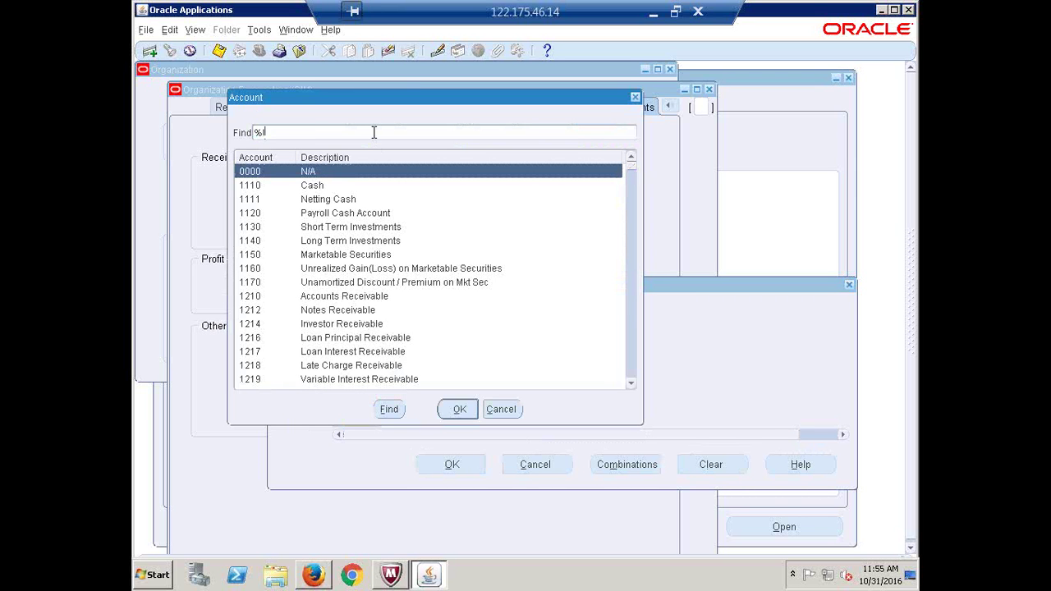
{"action": "type", "text": "NVOICE%"}
{"action": "key", "text": "Return"}
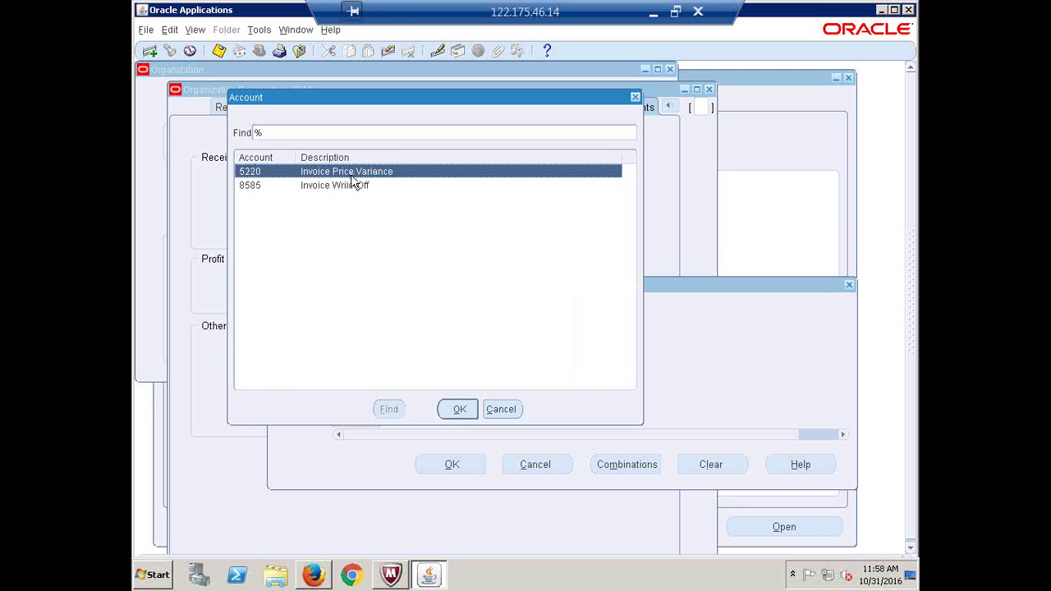
{"action": "left_click", "coordinate": [461, 409]}
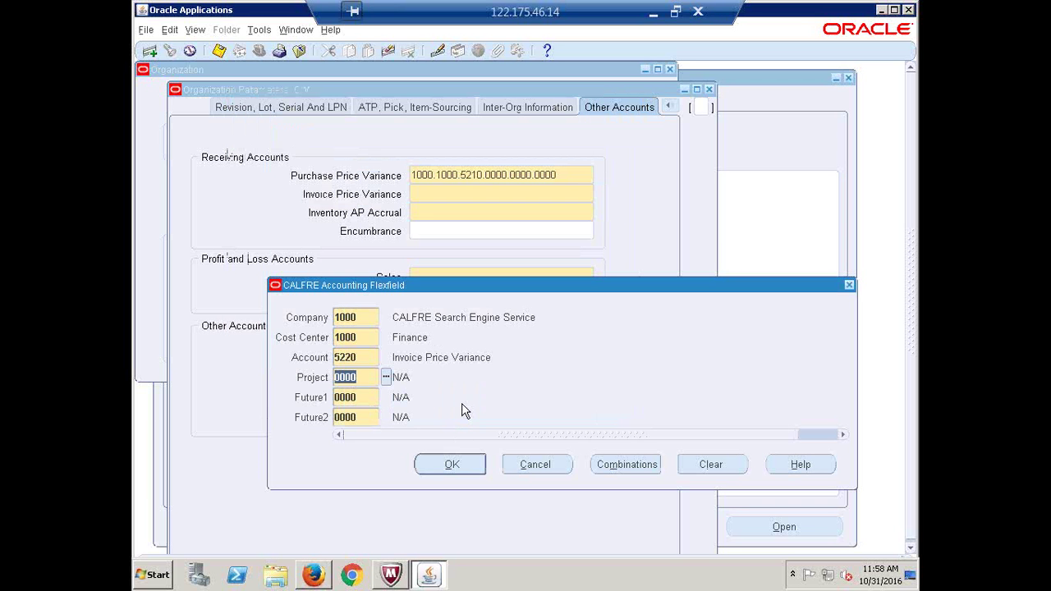
{"action": "left_click", "coordinate": [450, 467]}
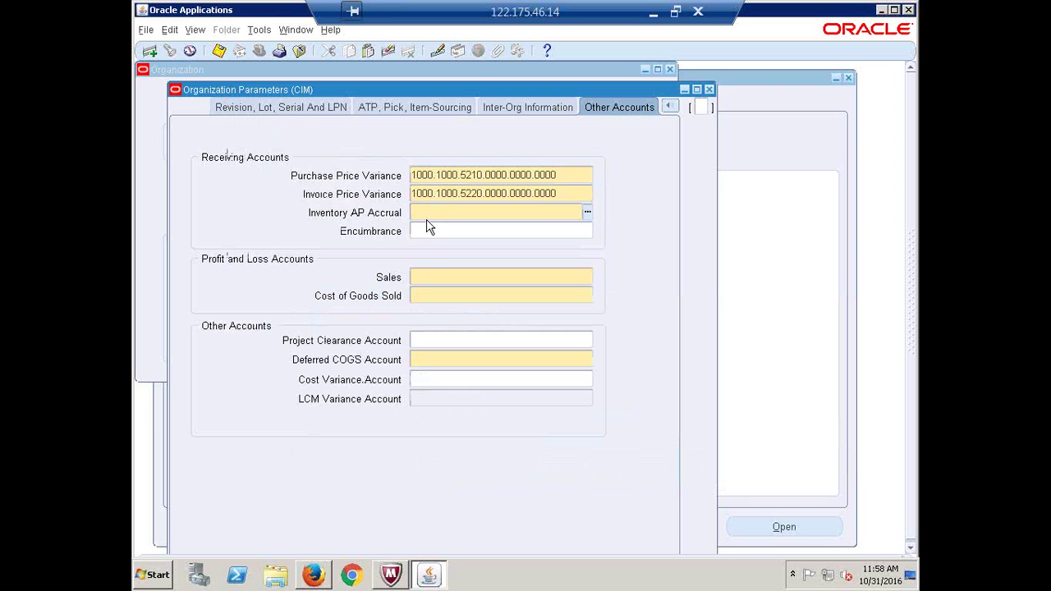
{"action": "left_click", "coordinate": [566, 195]}
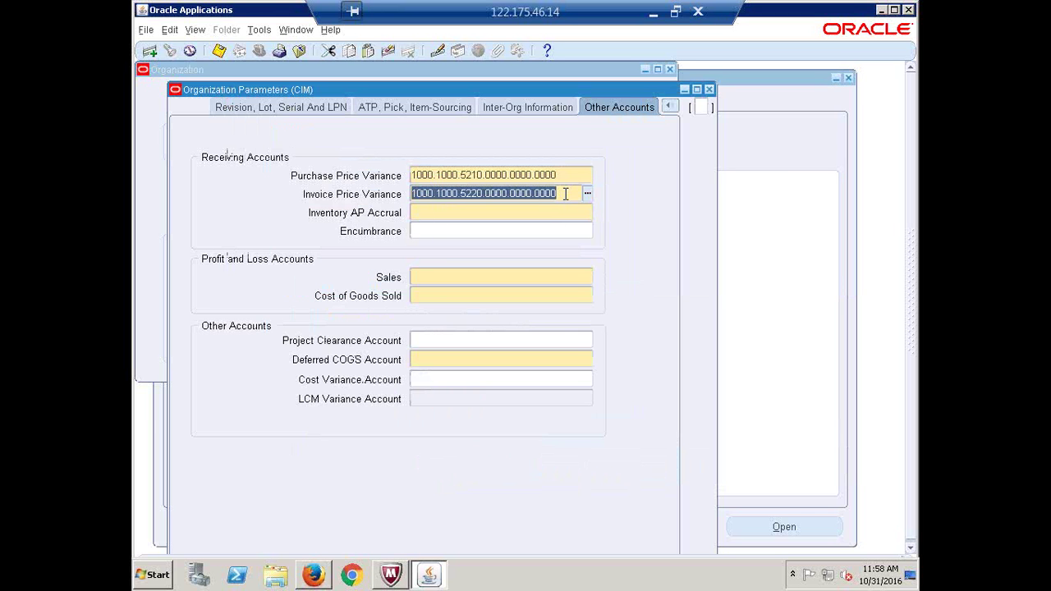
Step: Set the Inventory AP Accrual receiving account to 1000.1000.5511.0000.0000.0000, picking 5511 Inventory AP Accrual as the account segment
{"action": "left_click", "coordinate": [535, 213]}
{"action": "left_click", "coordinate": [587, 214]}
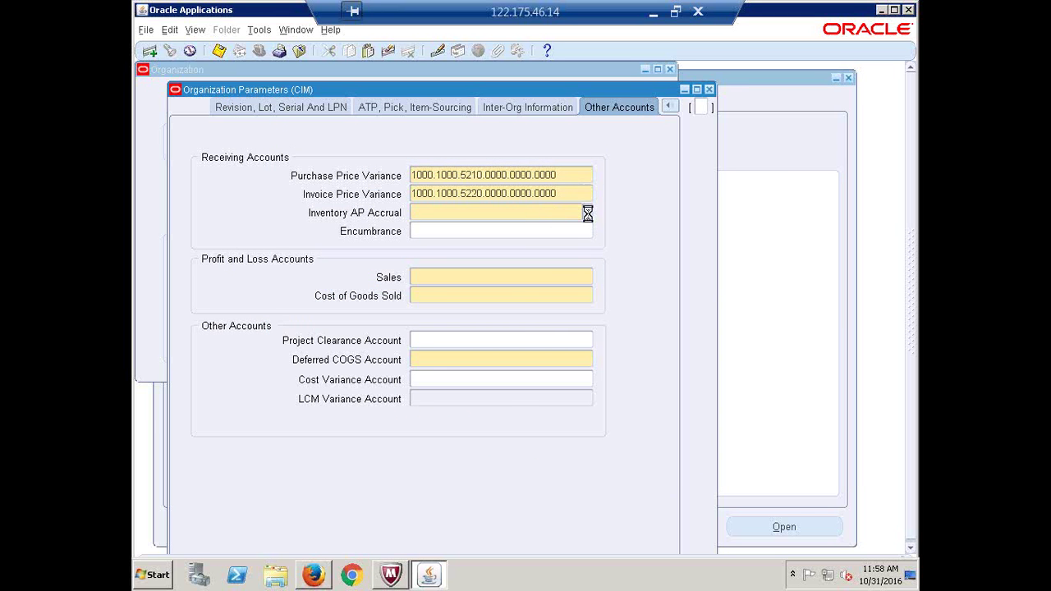
{"action": "left_click", "coordinate": [341, 285]}
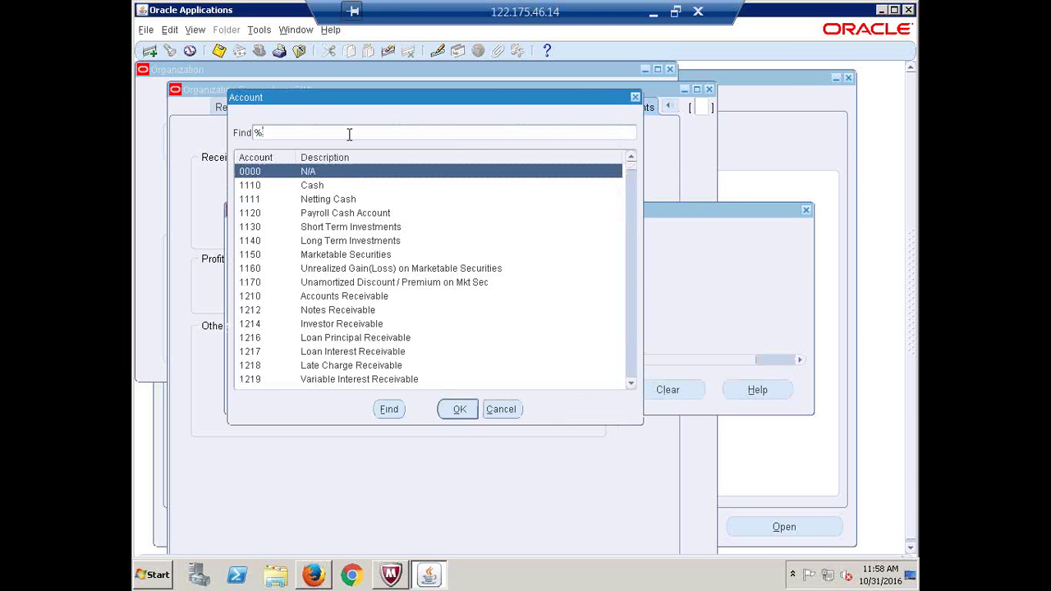
{"action": "type", "text": "a"}
{"action": "key", "text": "BackSpace"}
{"action": "type", "text": "AP Accru%"}
{"action": "key", "text": "Return"}
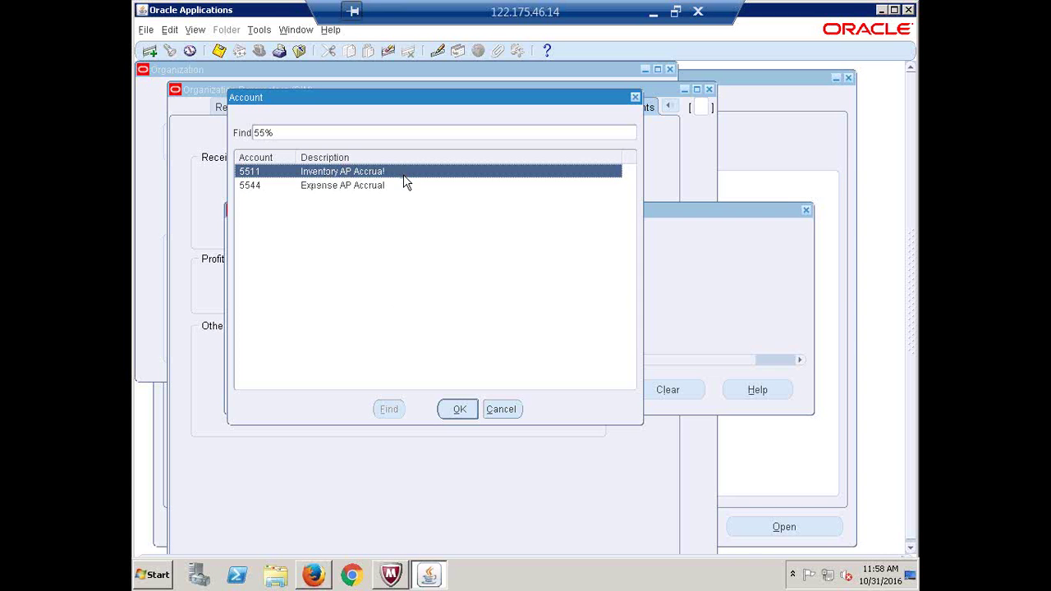
{"action": "left_click", "coordinate": [461, 411]}
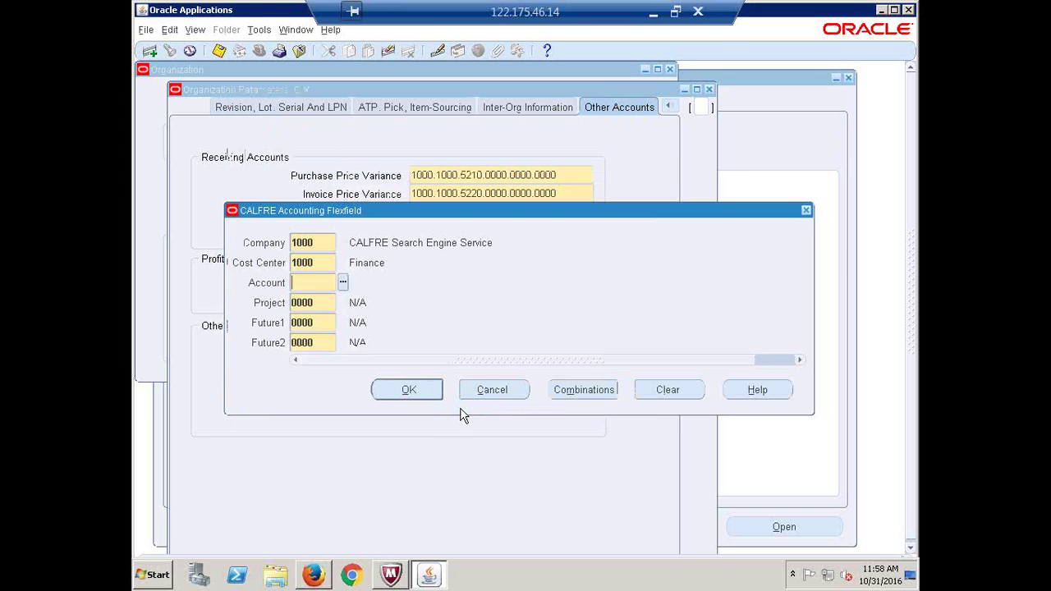
{"action": "left_click", "coordinate": [403, 391]}
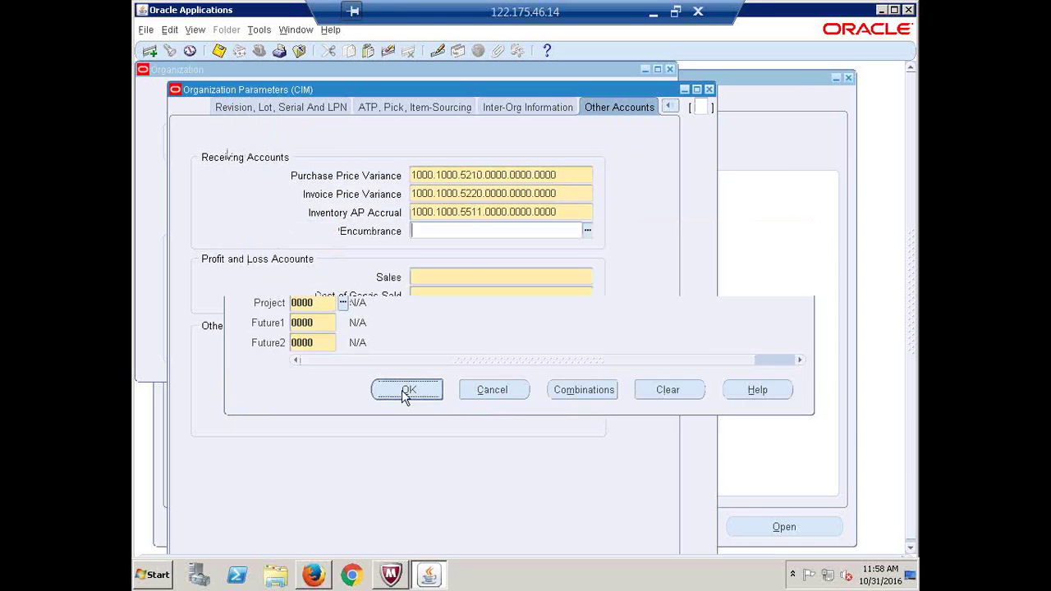
Step: Set the Sales profit and loss account to 1000.1000.4140.0000.0000.0000, picking 4140 Training as the account segment
{"action": "left_click", "coordinate": [462, 273]}
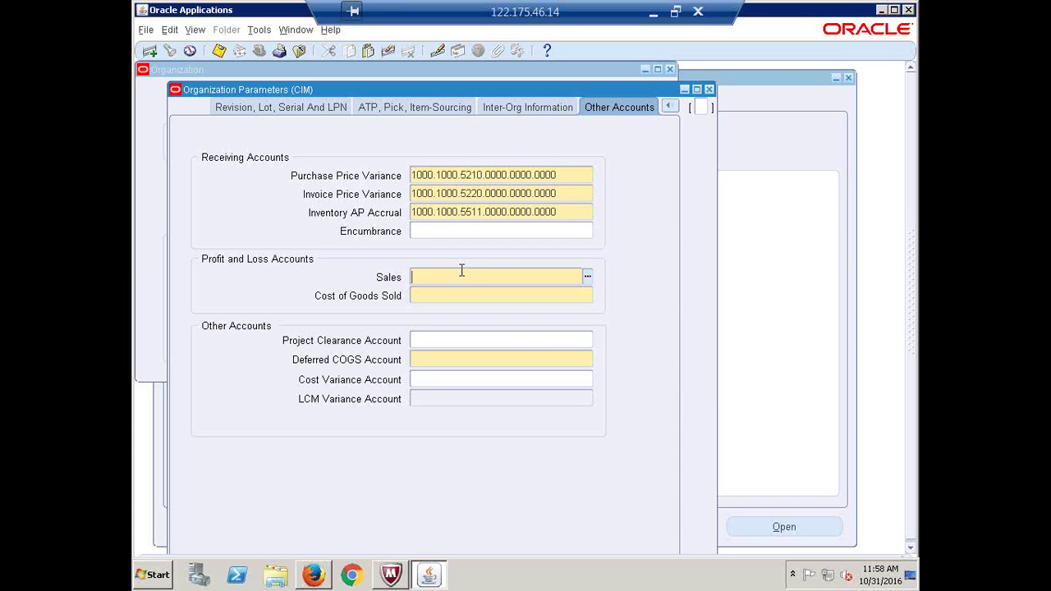
{"action": "left_click", "coordinate": [587, 276]}
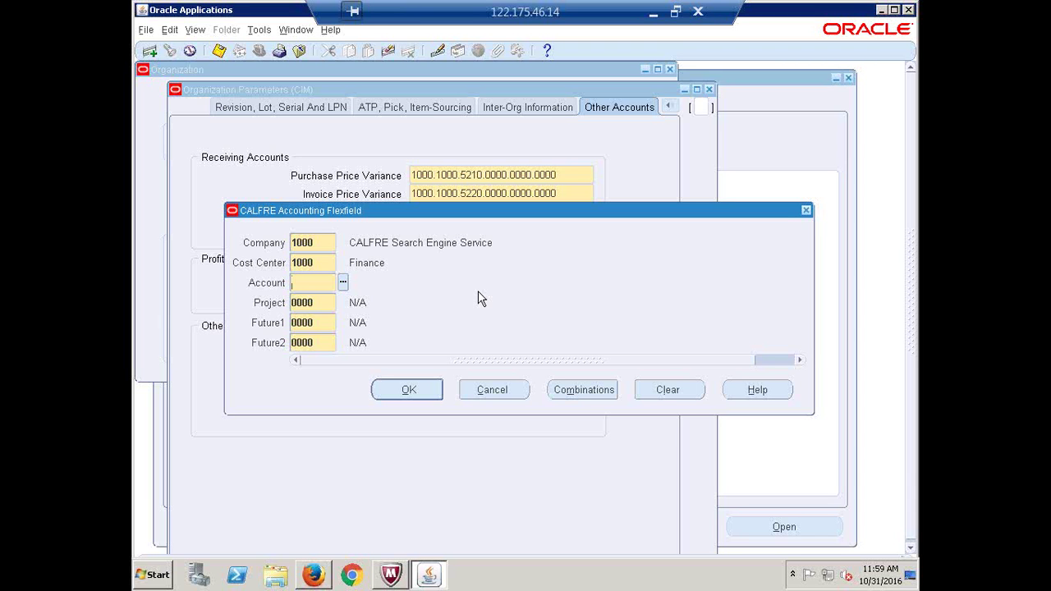
{"action": "left_click", "coordinate": [343, 283]}
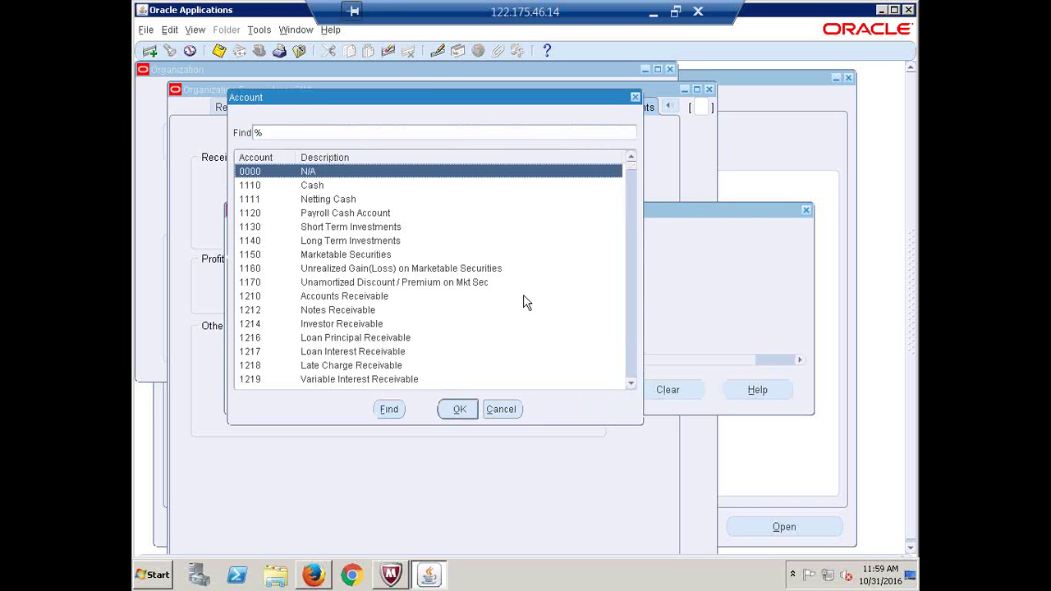
{"action": "type", "text": "4"}
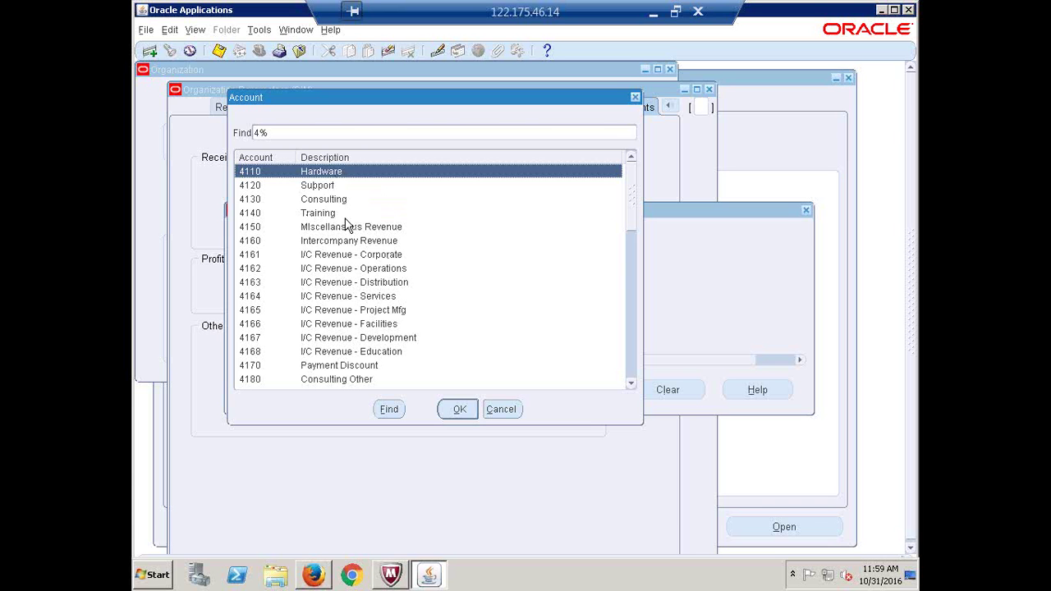
{"action": "double_click", "coordinate": [319, 213]}
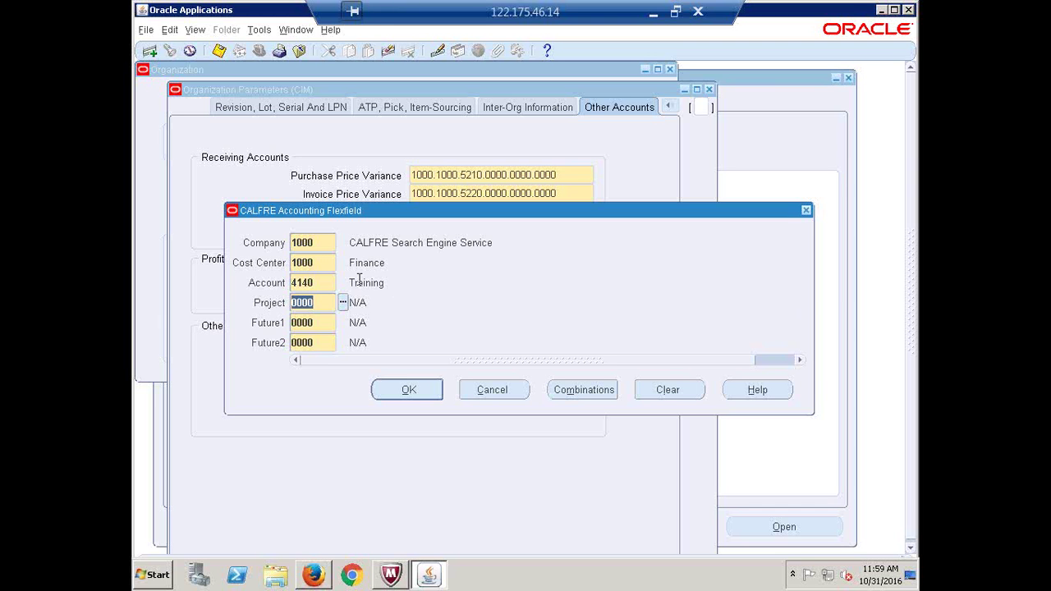
{"action": "left_click", "coordinate": [404, 400]}
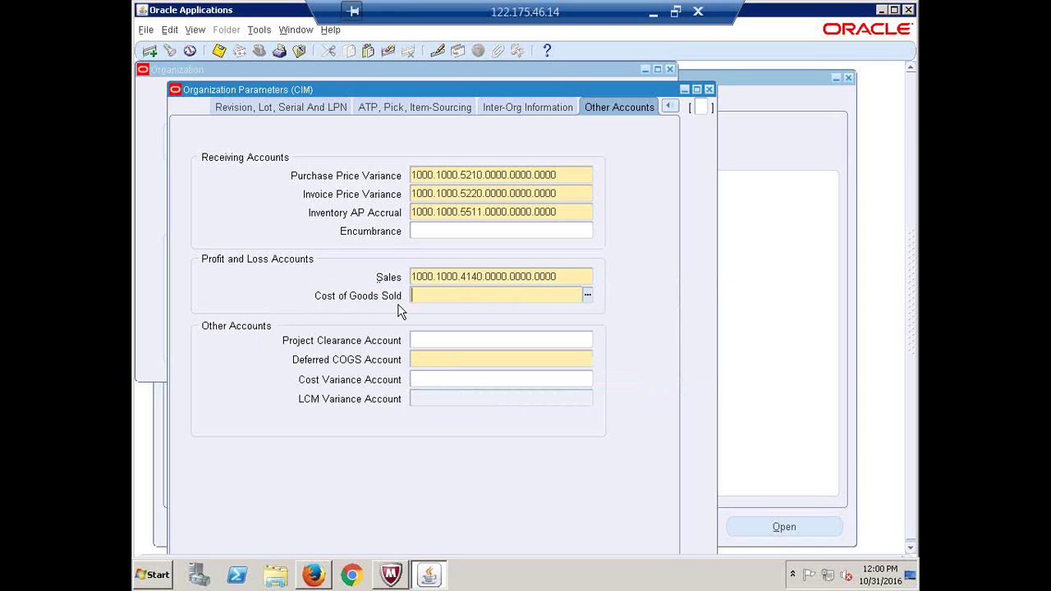
Step: Set the Cost of Goods Sold account to 1000.1000.5110.0000.0000.0000, picking 5110 Cost of Sales as the account segment
{"action": "left_click", "coordinate": [588, 298]}
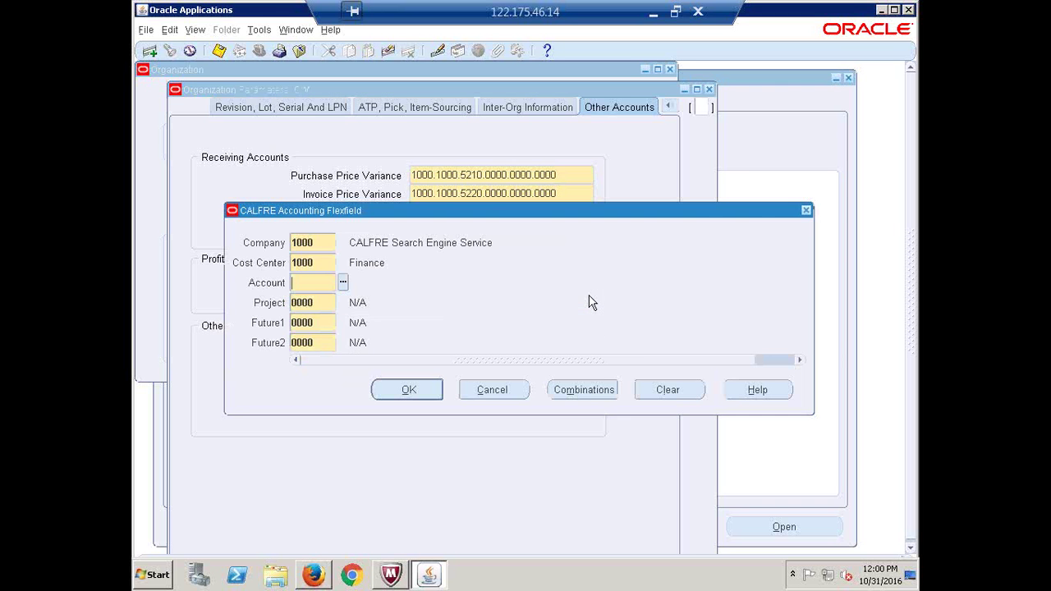
{"action": "left_click", "coordinate": [342, 282]}
{"action": "left_click", "coordinate": [384, 132]}
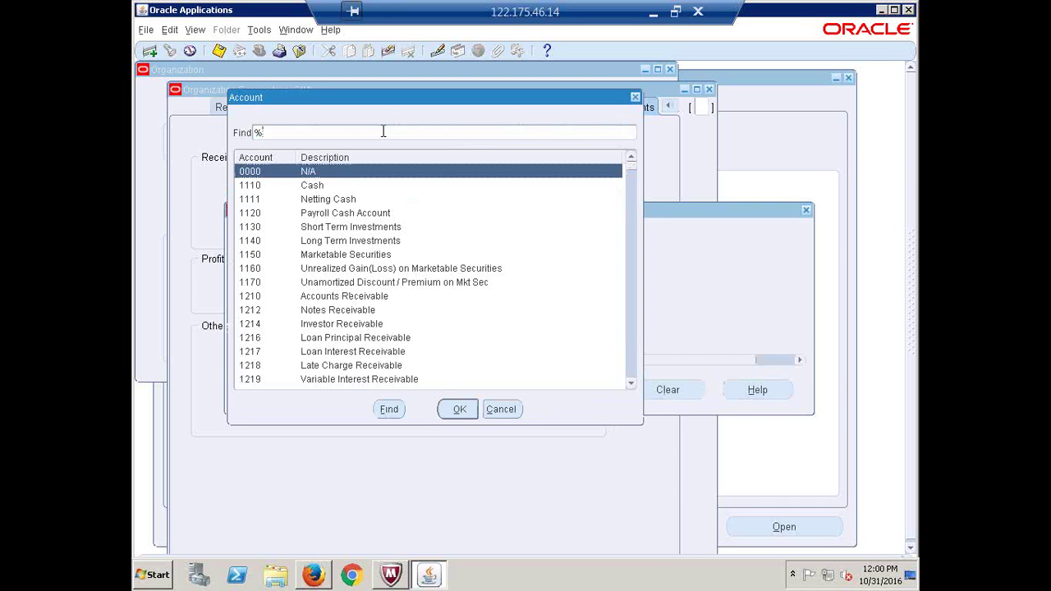
{"action": "type", "text": "cost%"}
{"action": "key", "text": "Return"}
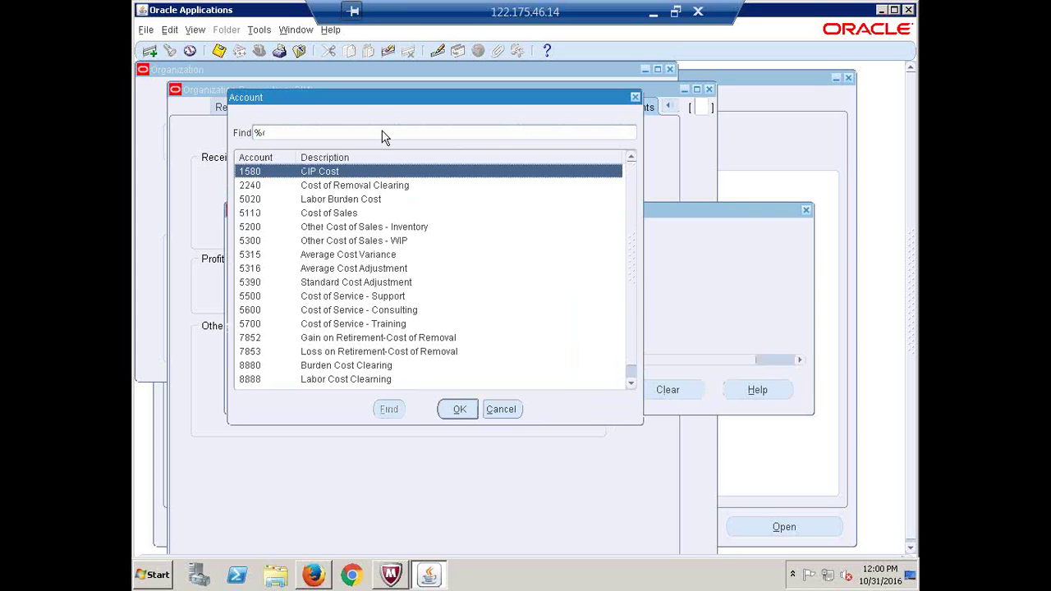
{"action": "key", "text": "BackSpace"}
{"action": "left_click", "coordinate": [348, 214]}
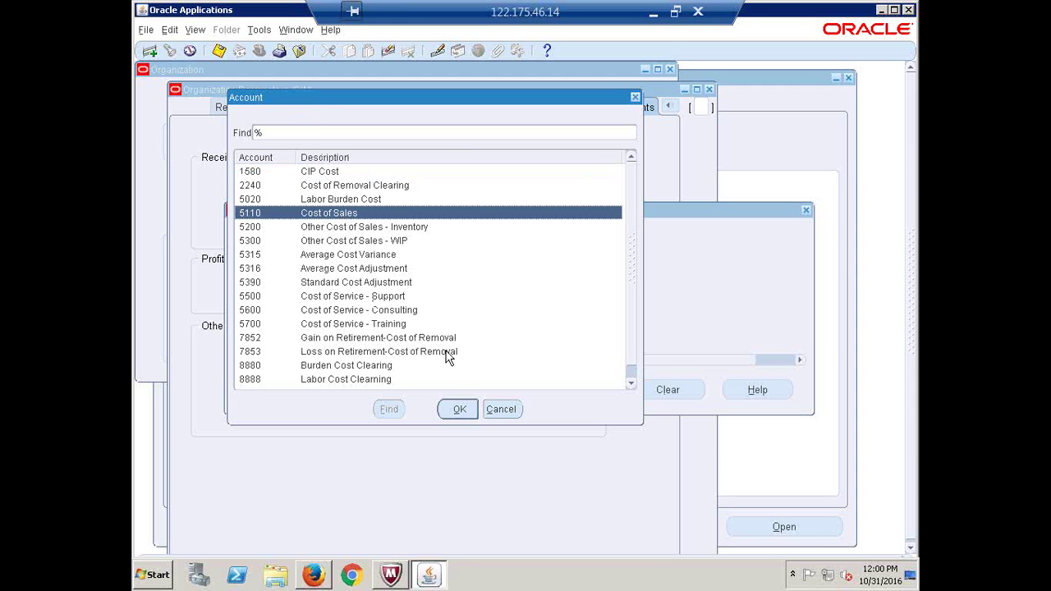
{"action": "left_click", "coordinate": [459, 410]}
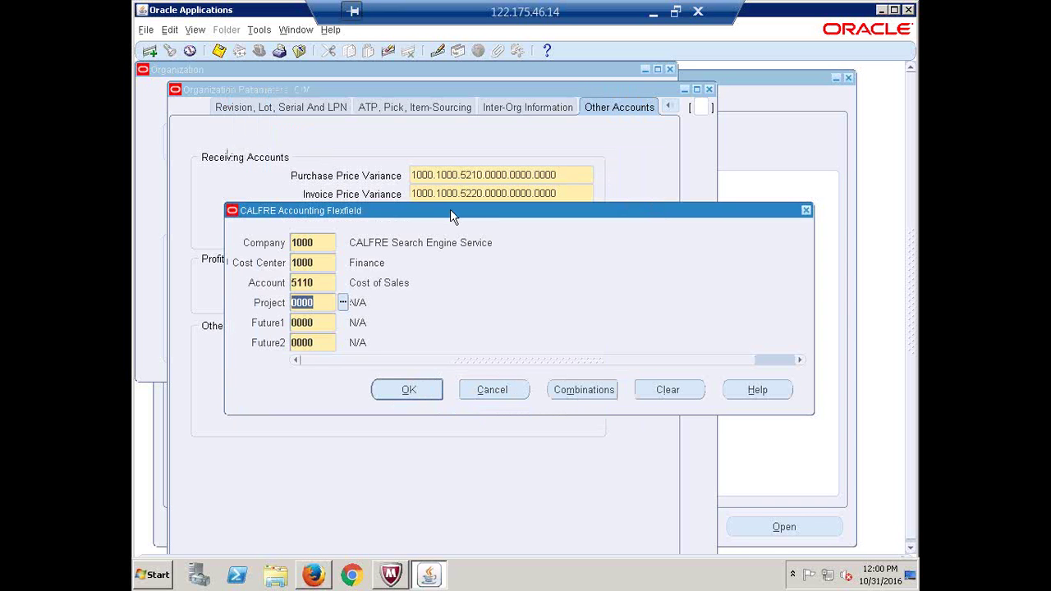
{"action": "left_click_drag", "start_coordinate": [451, 215], "coordinate": [588, 349]}
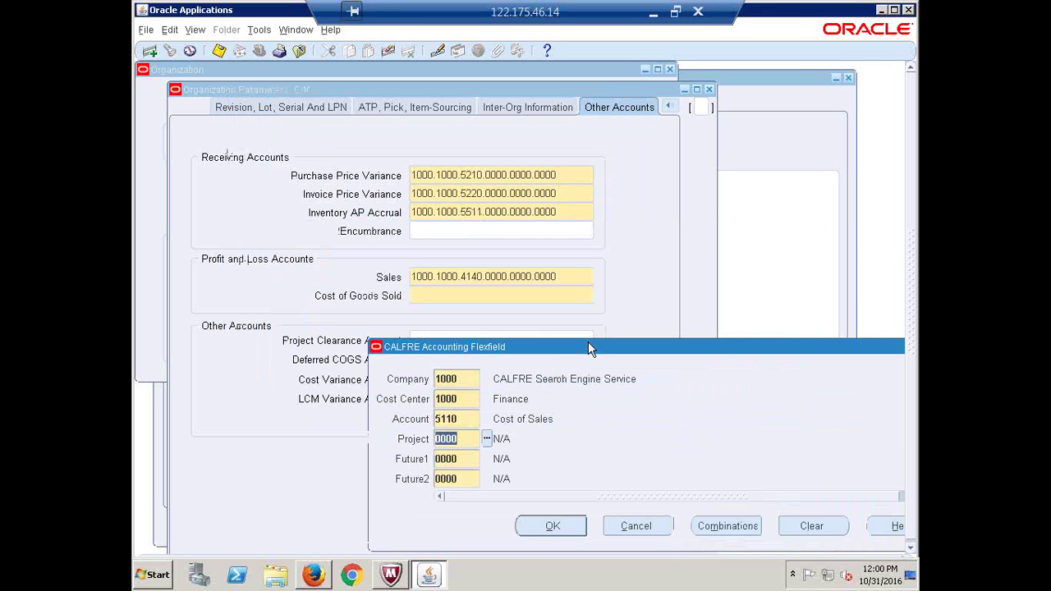
{"action": "left_click", "coordinate": [558, 529]}
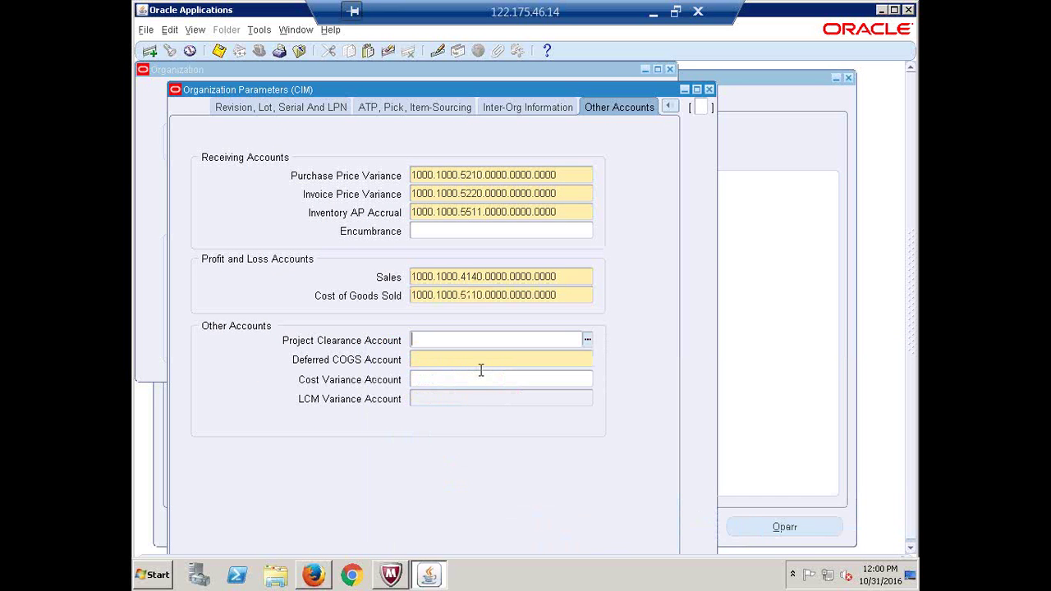
Step: Set the Deferred COGS Account to 1000.1000.1415.0000.0000.0000, picking 1415 Deferred CoGS as the account segment
{"action": "left_click", "coordinate": [481, 368]}
{"action": "left_click", "coordinate": [589, 360]}
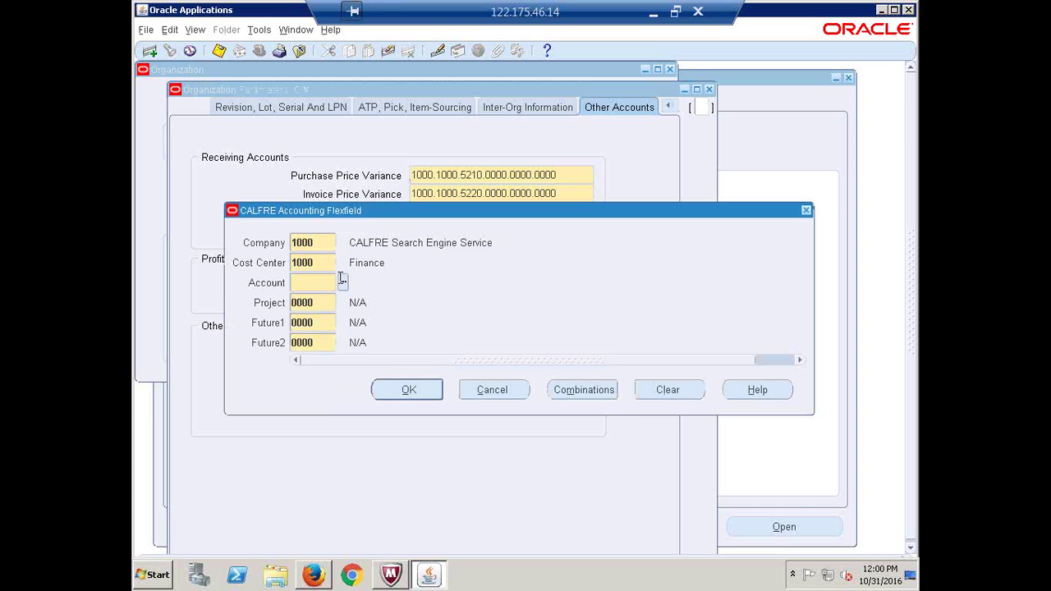
{"action": "left_click", "coordinate": [342, 281]}
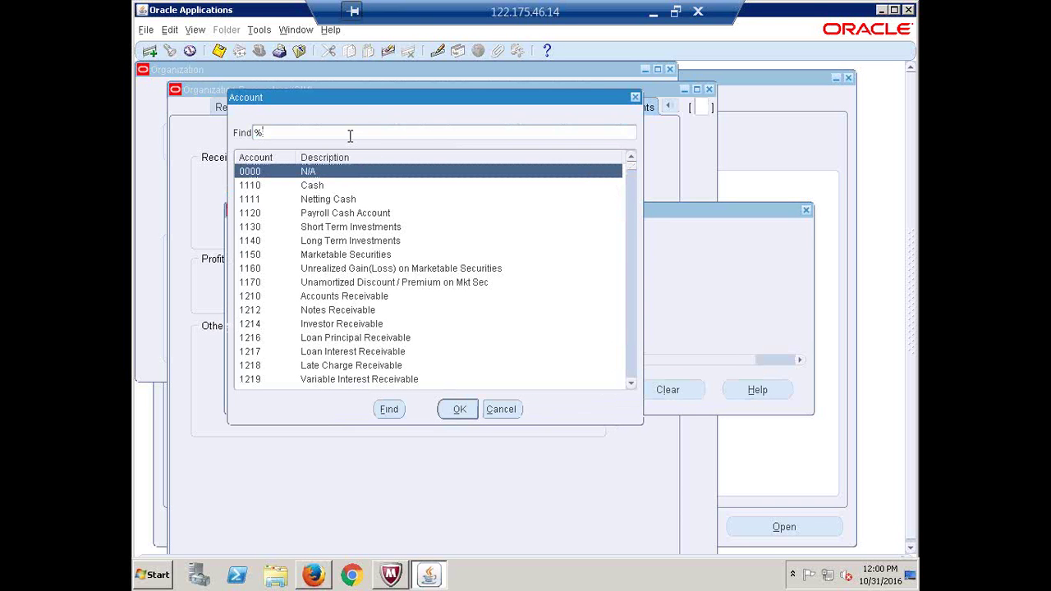
{"action": "type", "text": "deferred%"}
{"action": "key", "text": "Return"}
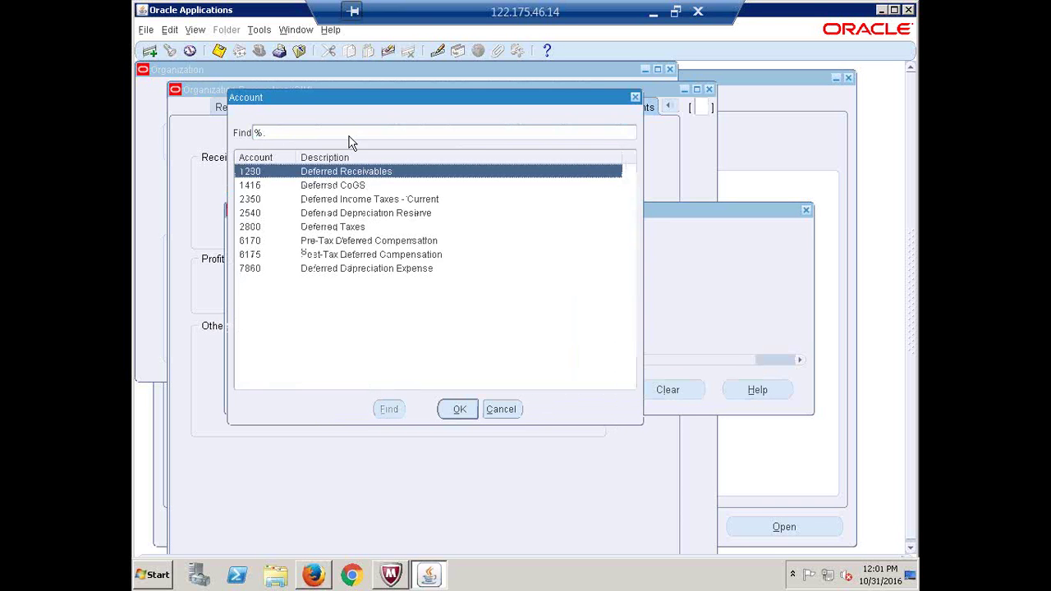
{"action": "left_click", "coordinate": [340, 189]}
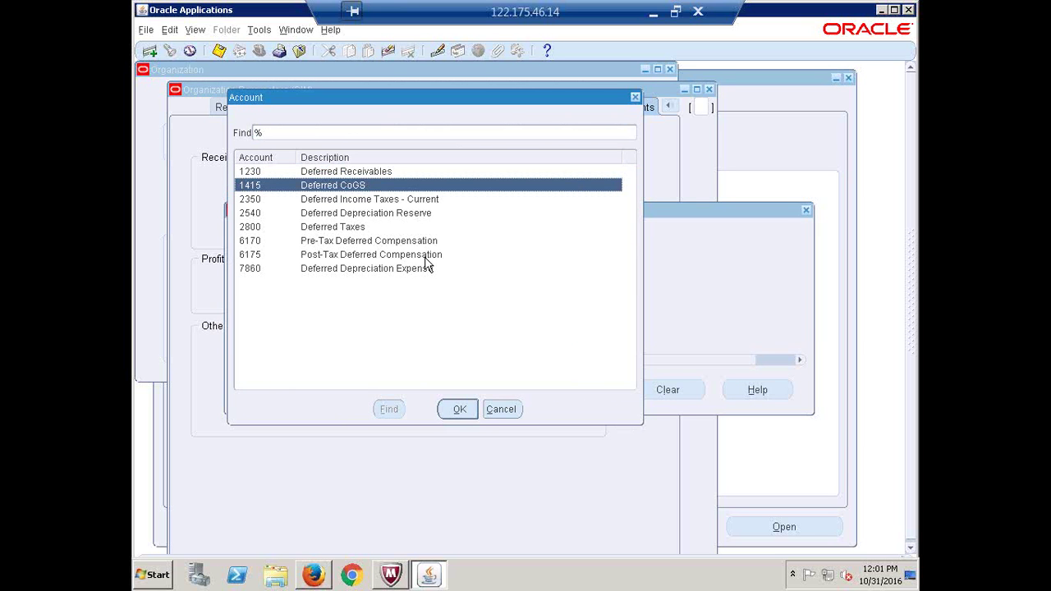
{"action": "left_click", "coordinate": [454, 408]}
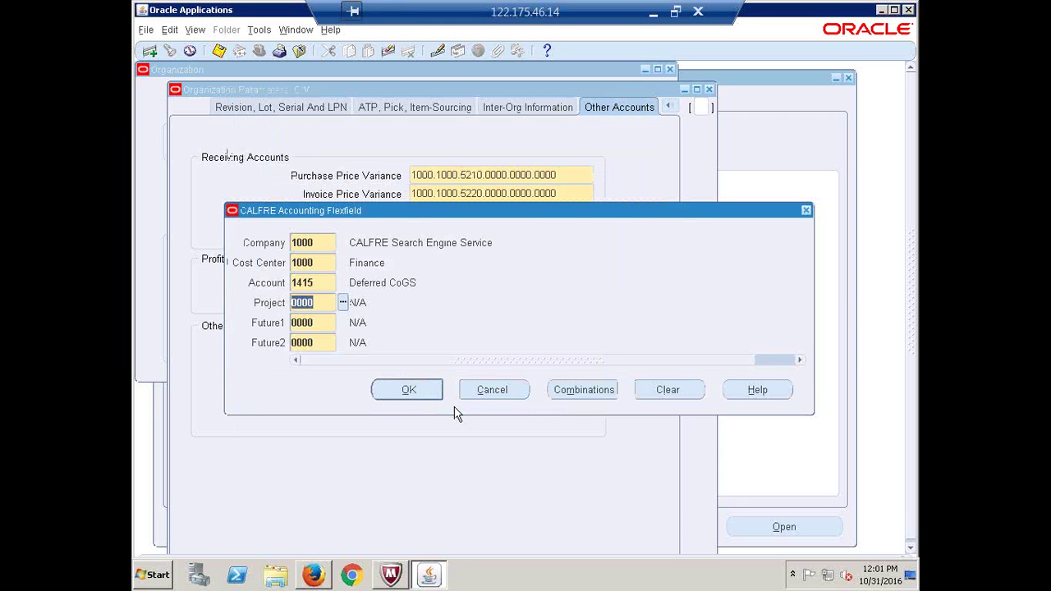
{"action": "left_click_drag", "start_coordinate": [414, 211], "coordinate": [553, 386]}
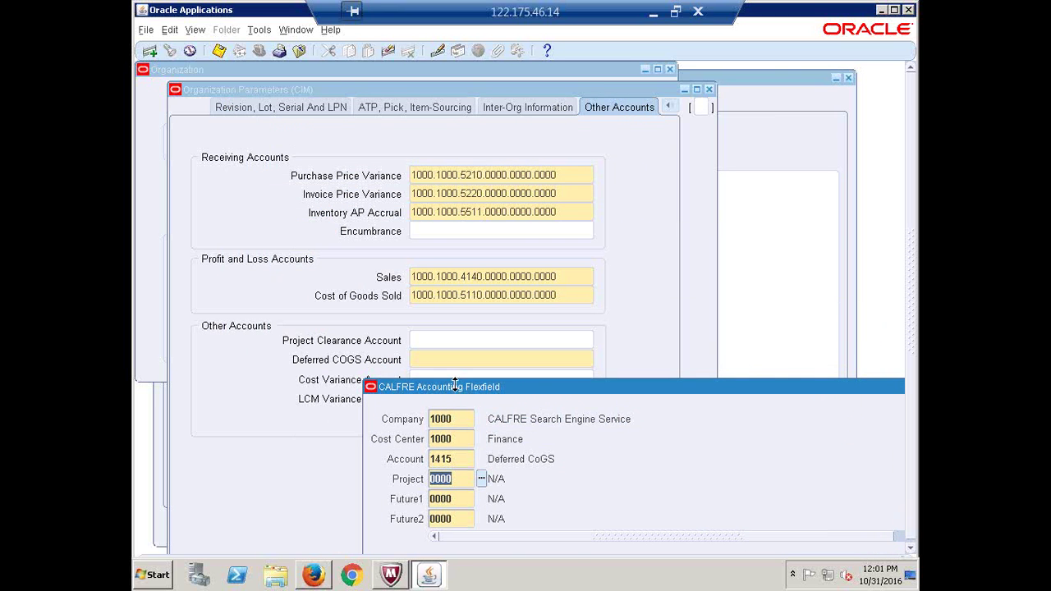
{"action": "left_click_drag", "start_coordinate": [474, 397], "coordinate": [402, 325]}
{"action": "left_click", "coordinate": [475, 495]}
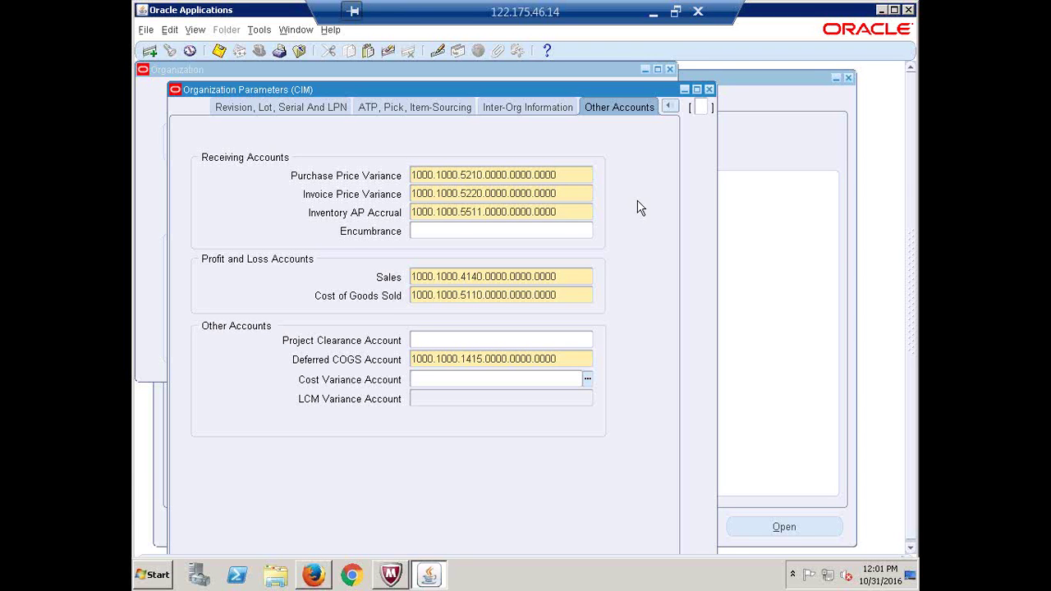
Step: Review the item master organization in the inventory parameters and the costing method in the costing information
{"action": "left_click", "coordinate": [669, 107]}
{"action": "left_click", "coordinate": [563, 130]}
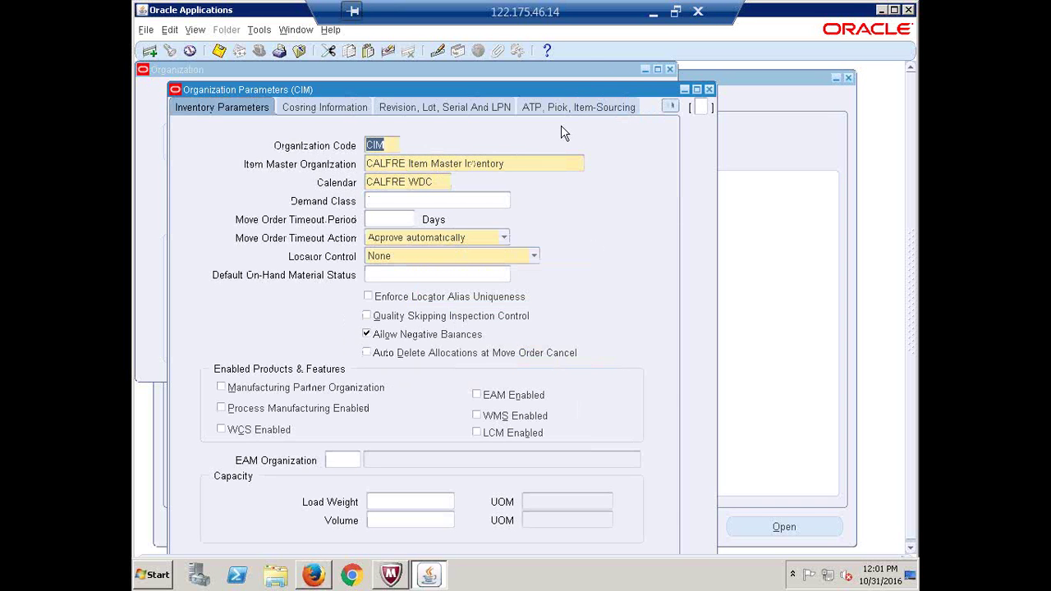
{"action": "left_click", "coordinate": [427, 163]}
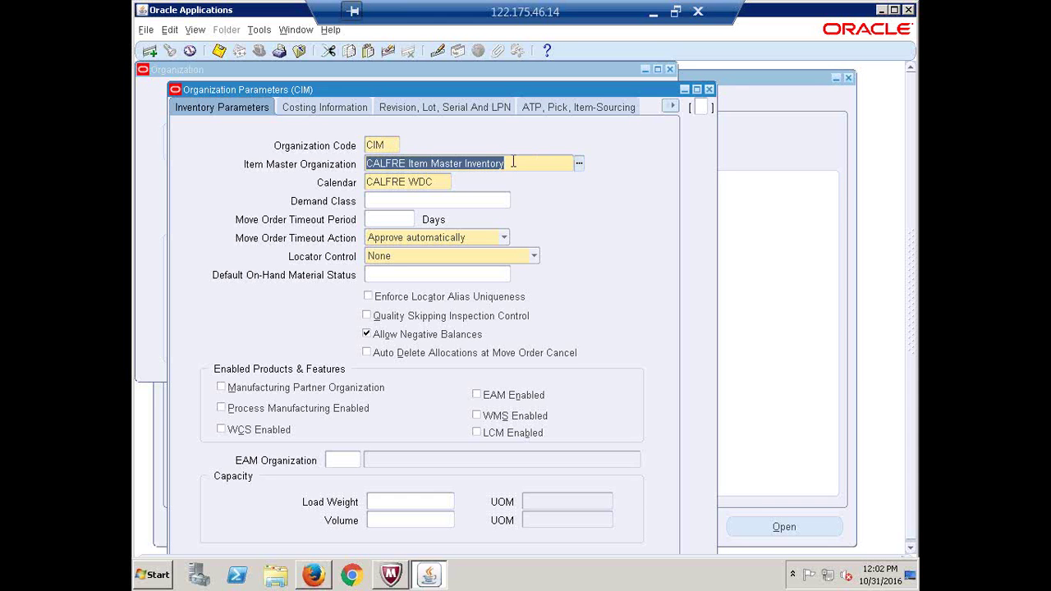
{"action": "left_click_drag", "start_coordinate": [506, 163], "coordinate": [351, 164]}
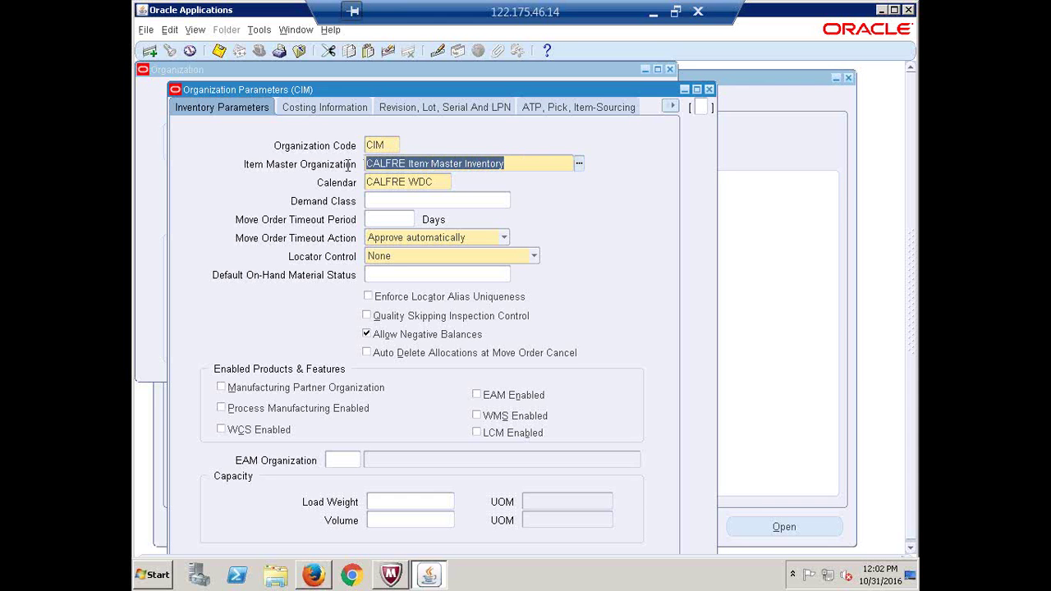
{"action": "left_click", "coordinate": [334, 109]}
{"action": "left_click", "coordinate": [446, 154]}
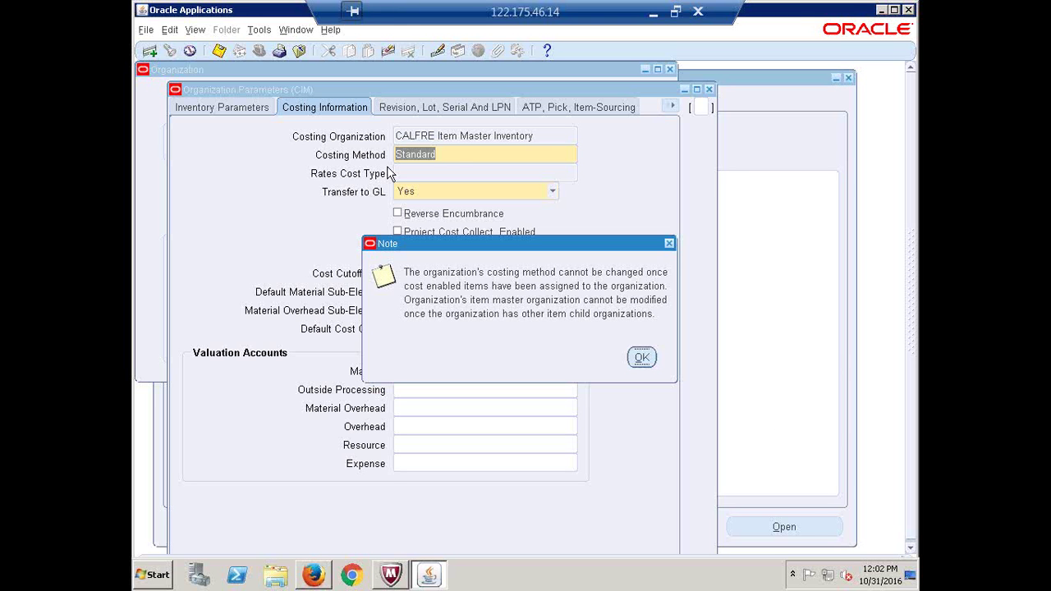
Step: Acknowledge the costing method note and close the organization parameters and organization windows
{"action": "left_click", "coordinate": [651, 360]}
{"action": "left_click", "coordinate": [642, 359]}
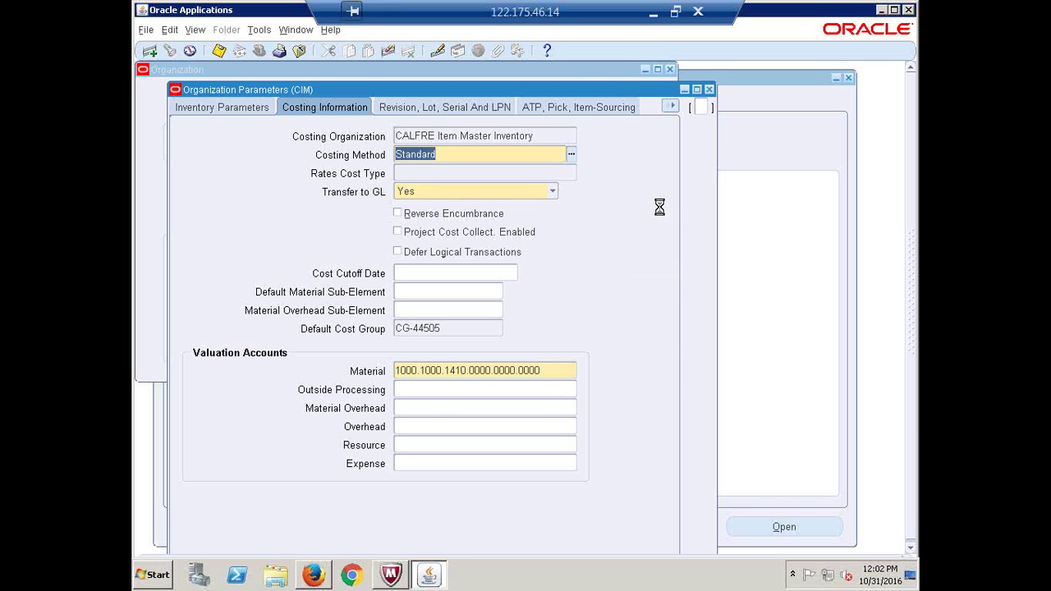
{"action": "left_click", "coordinate": [711, 90]}
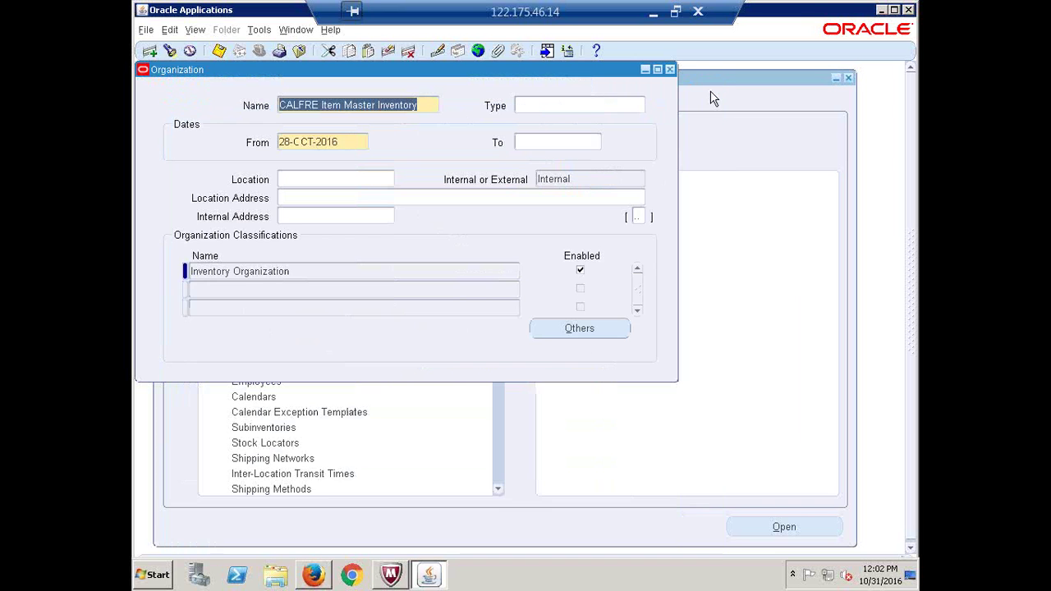
{"action": "left_click", "coordinate": [670, 70]}
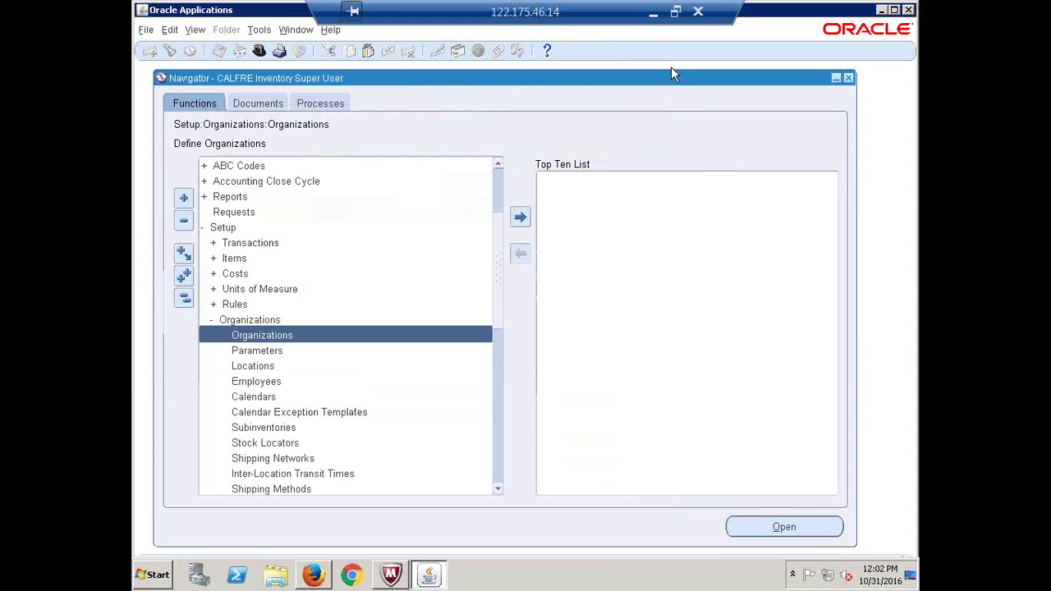
Step: Switch to the Recap.xlsx workbook in Excel and mark "Set Inventory Information for Item Master Inventory" as Done in cell B70
{"action": "left_click", "coordinate": [653, 15]}
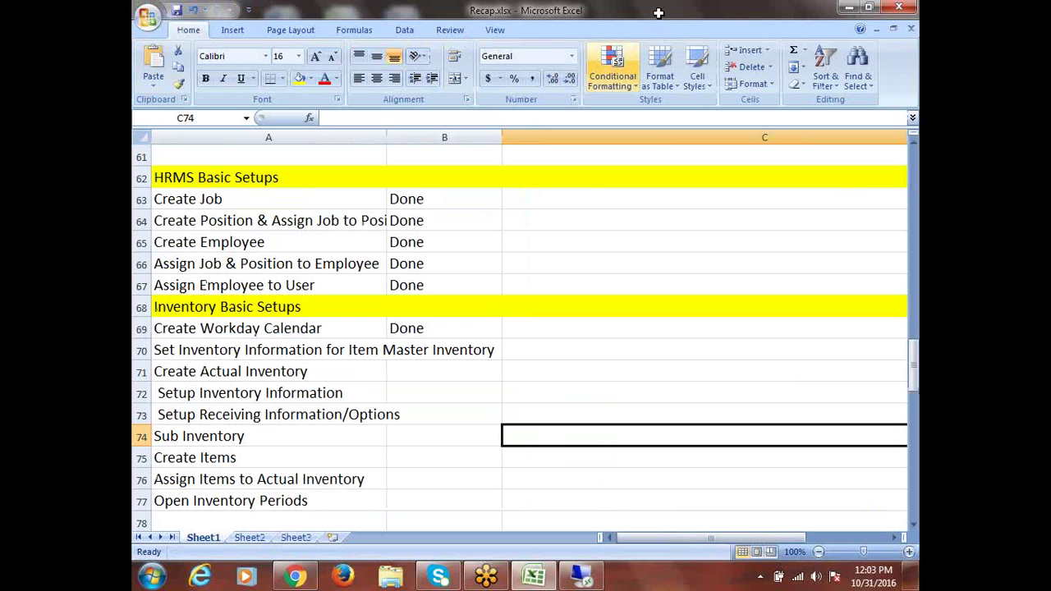
{"action": "key", "text": "Up"}
{"action": "key", "text": "Up"}
{"action": "key", "text": "Up"}
{"action": "key", "text": "Up"}
{"action": "key", "text": "Left"}
{"action": "type", "text": "done"}
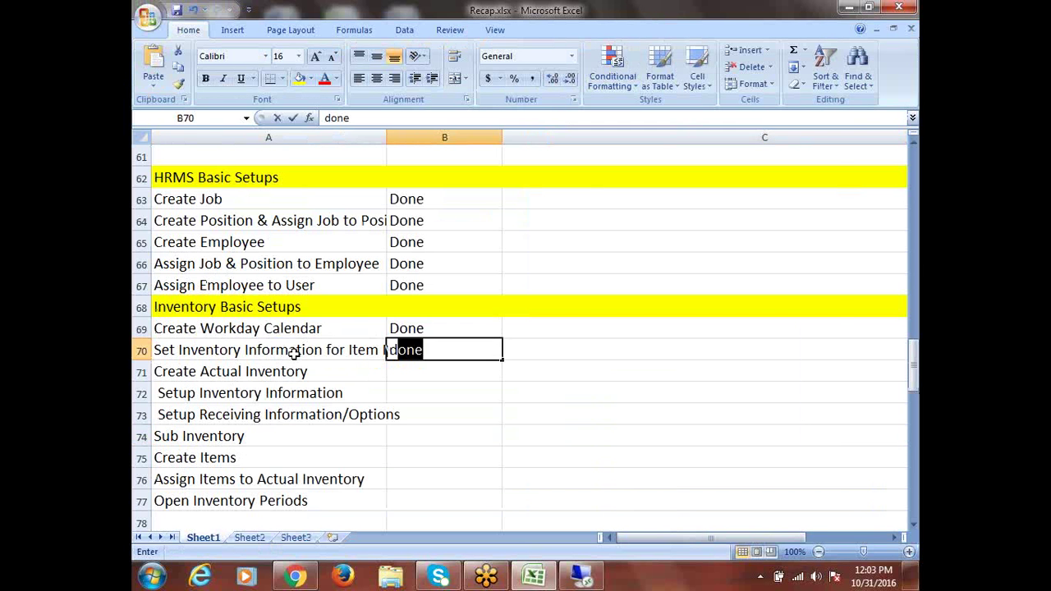
{"action": "key", "text": "Tab"}
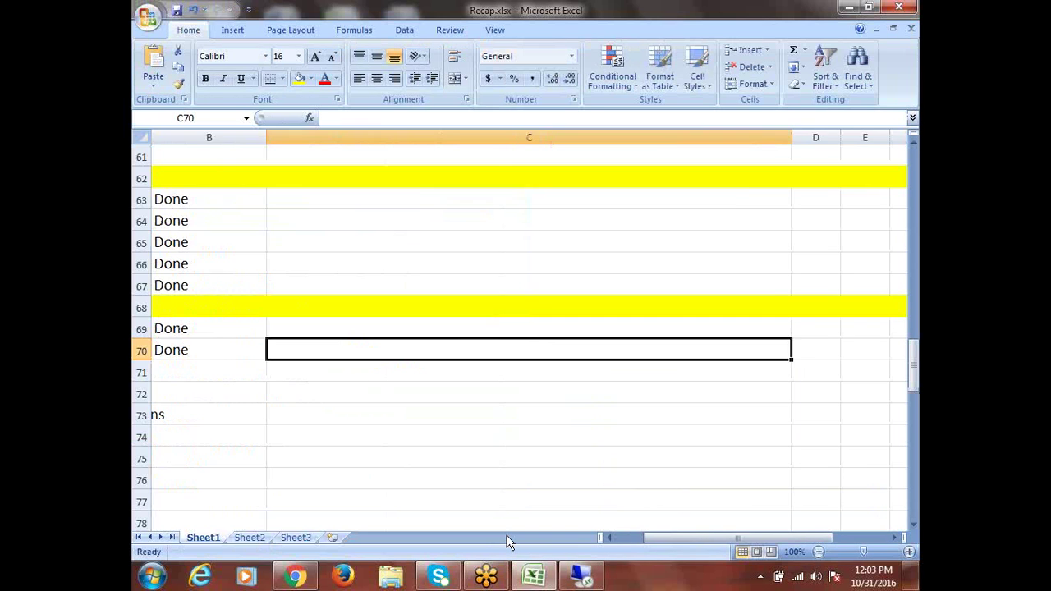
Step: Check the Inventory Basic Setups checklist for the next item, Create Actual Inventory in cell A71
{"action": "key", "text": "Left"}
{"action": "key", "text": "Left"}
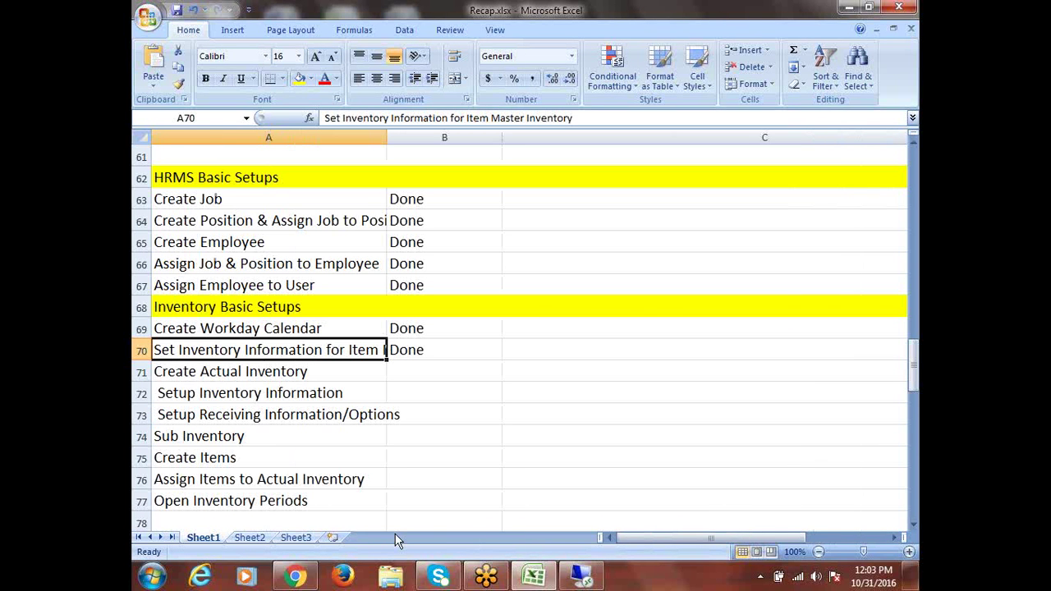
{"action": "left_click", "coordinate": [317, 374]}
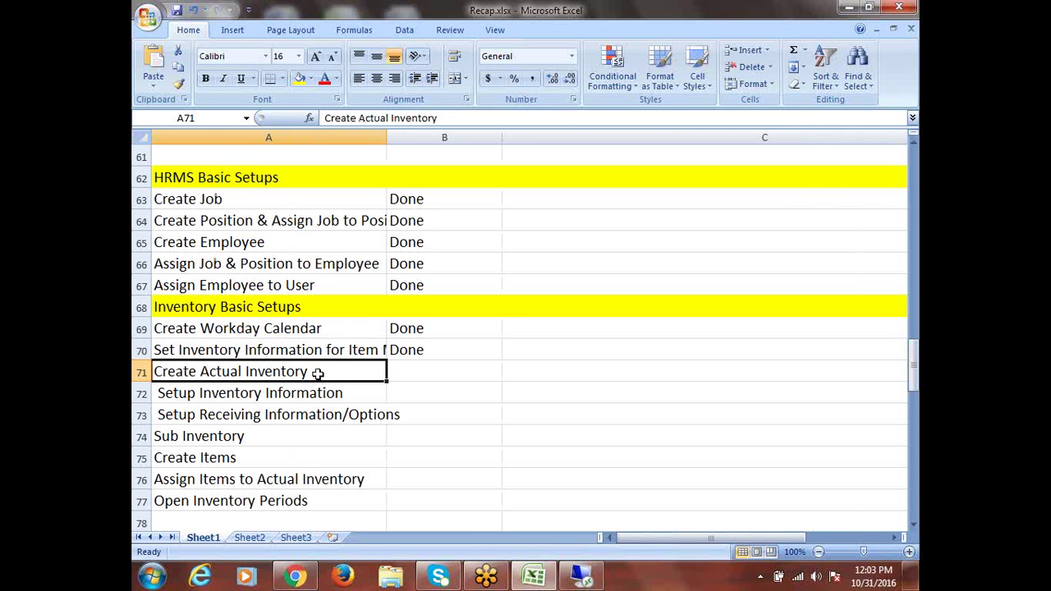
Step: Switch to Oracle Applications and start a new organization named CALFRE Hyderabad Inventory
{"action": "left_click", "coordinate": [582, 574]}
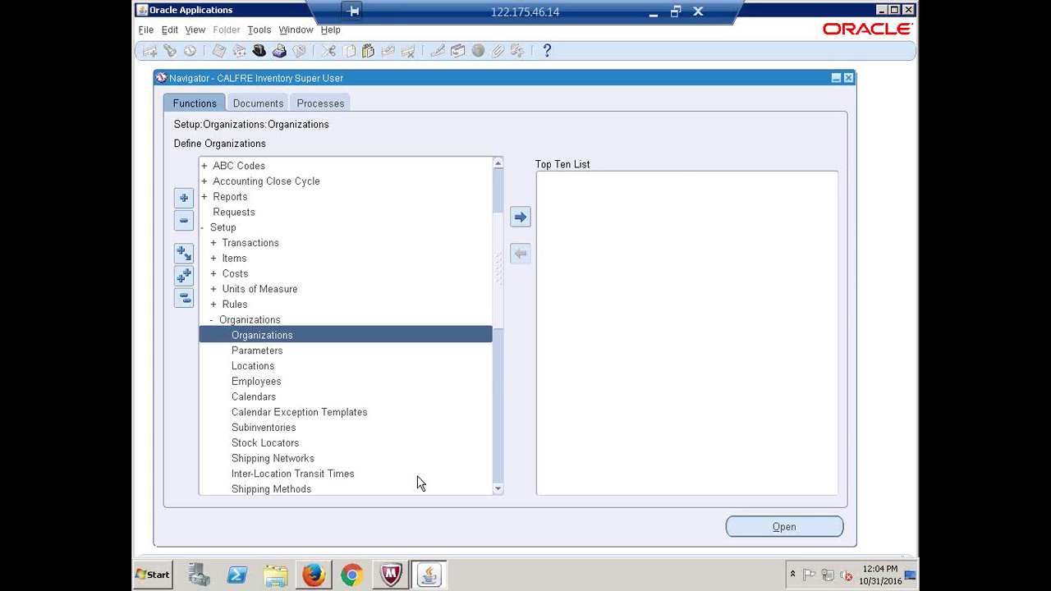
{"action": "key", "text": "Return"}
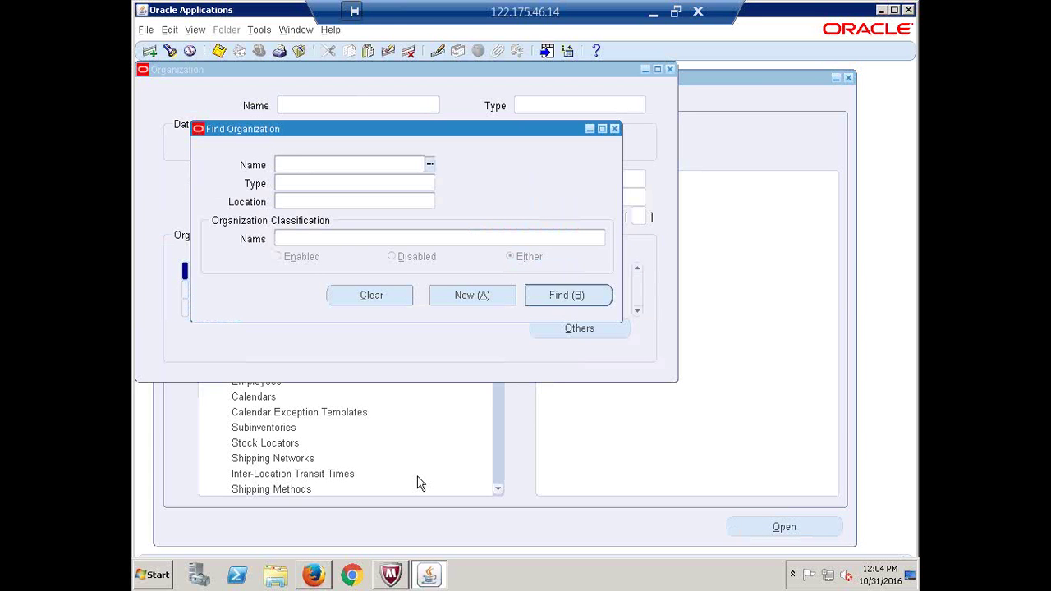
{"action": "left_click", "coordinate": [468, 298]}
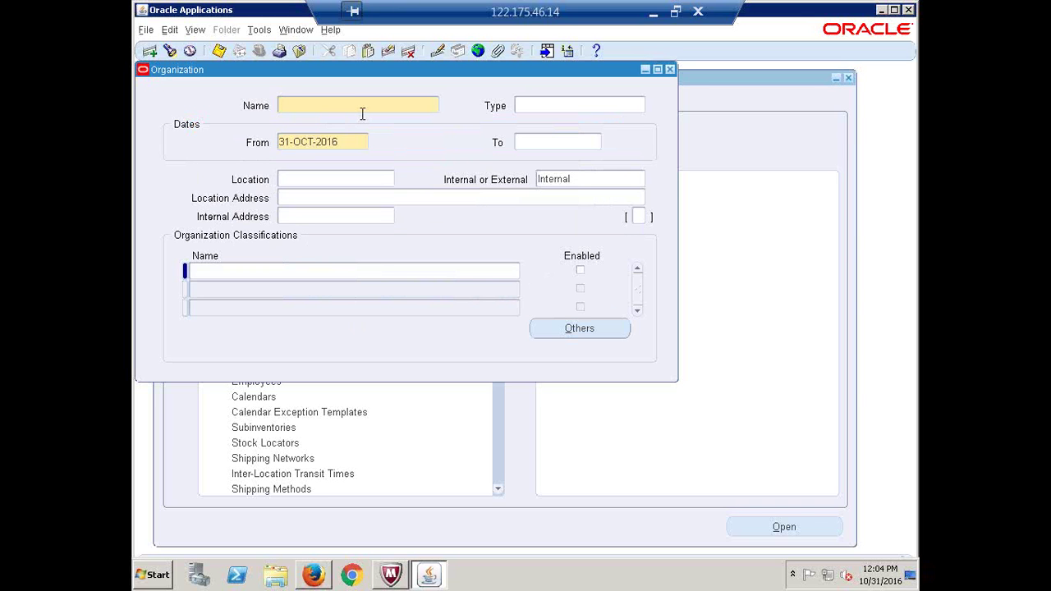
{"action": "type", "text": "CALFRE"}
{"action": "type", "text": ",H"}
{"action": "type", "text": "yderabad "}
{"action": "type", "text": "Inventory"}
{"action": "key", "text": "Tab"}
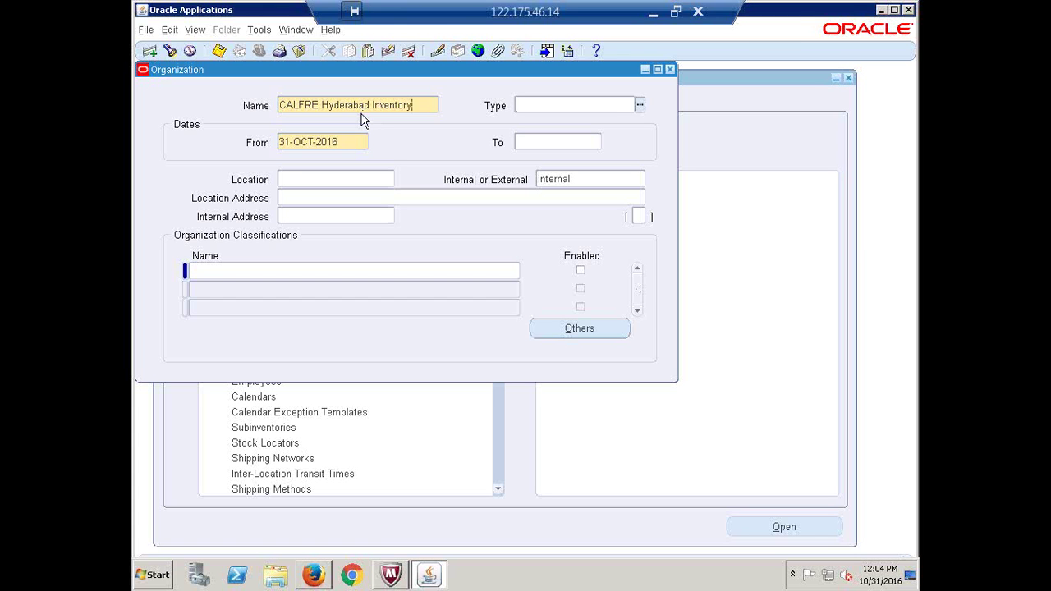
Step: Set the new organization's location to Hyderabad, save the record and check its name and location
{"action": "key", "text": "Tab"}
{"action": "left_click", "coordinate": [316, 182]}
{"action": "type", "text": "Hyderabad"}
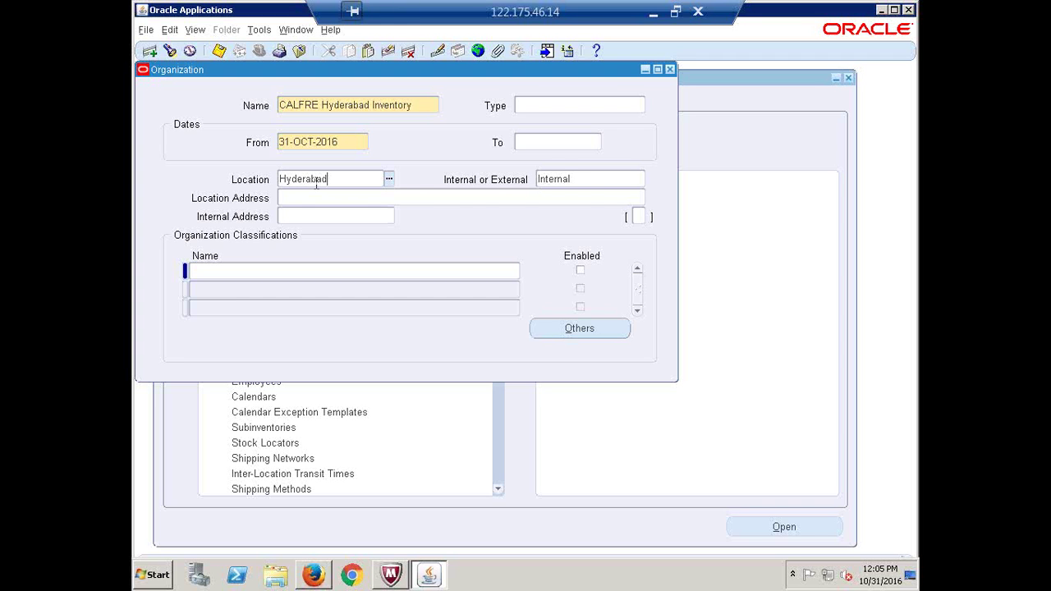
{"action": "key", "text": "Tab"}
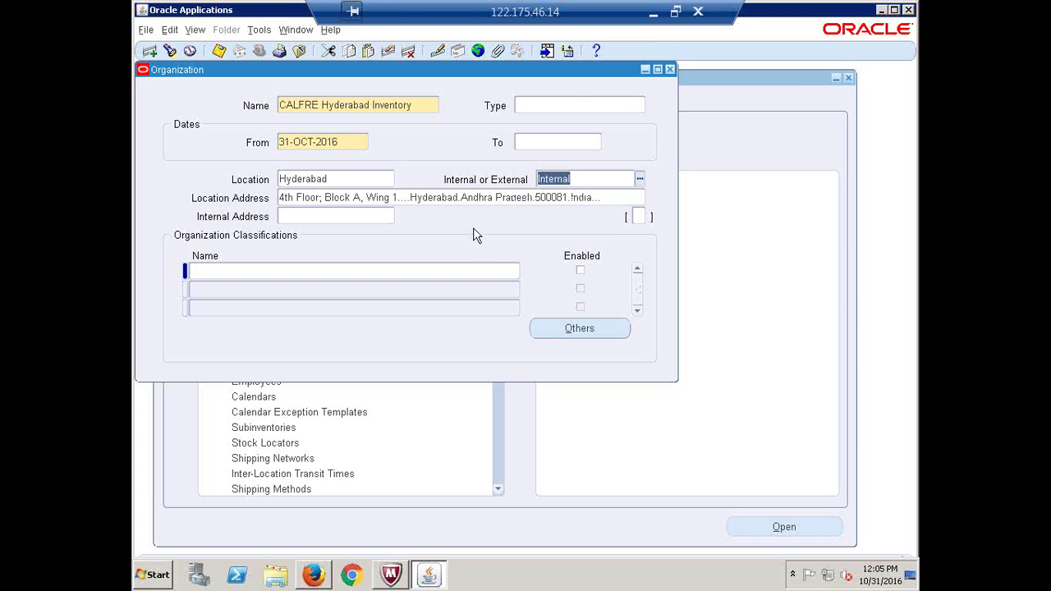
{"action": "key", "text": "ctrl+s"}
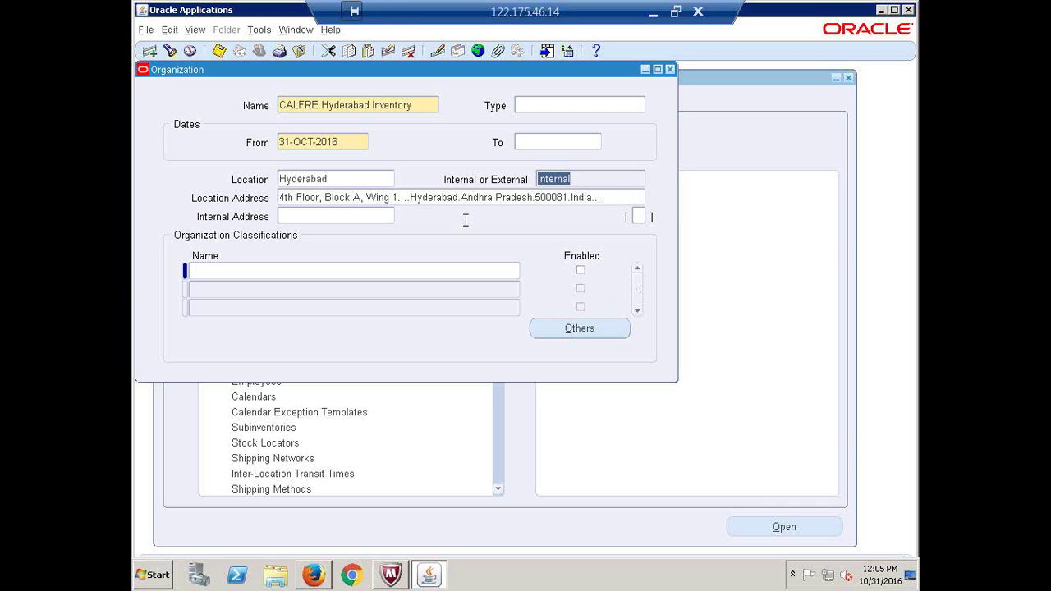
{"action": "left_click", "coordinate": [415, 105]}
{"action": "triple_click", "coordinate": [417, 107]}
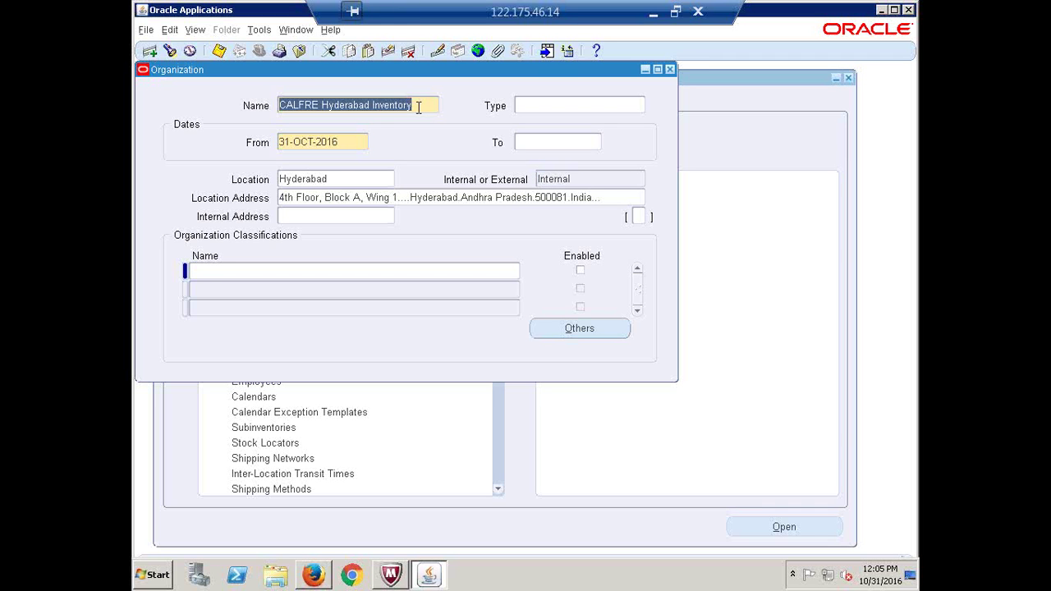
{"action": "left_click", "coordinate": [363, 179]}
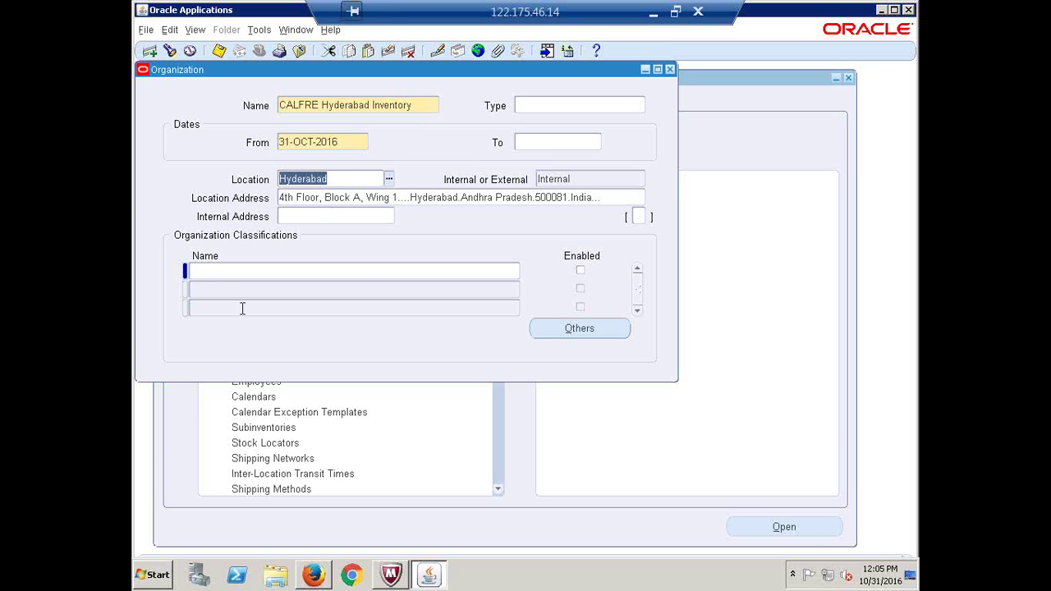
Step: Add the Inventory Organization classification to CALFRE Hyderabad Inventory, enable it and save
{"action": "left_click", "coordinate": [241, 273]}
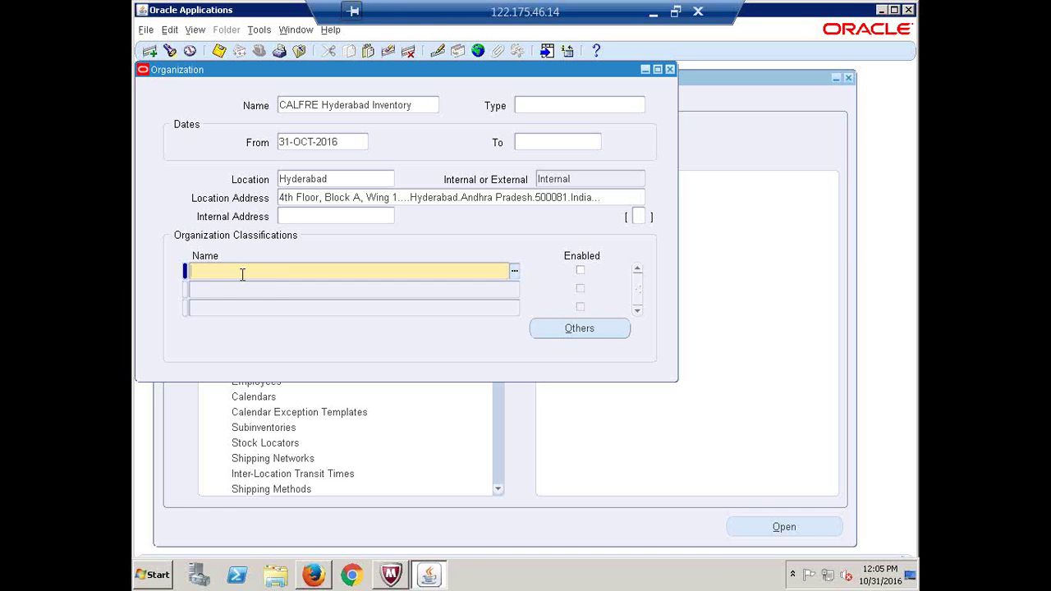
{"action": "type", "text": "inventory or"}
{"action": "key", "text": "Tab"}
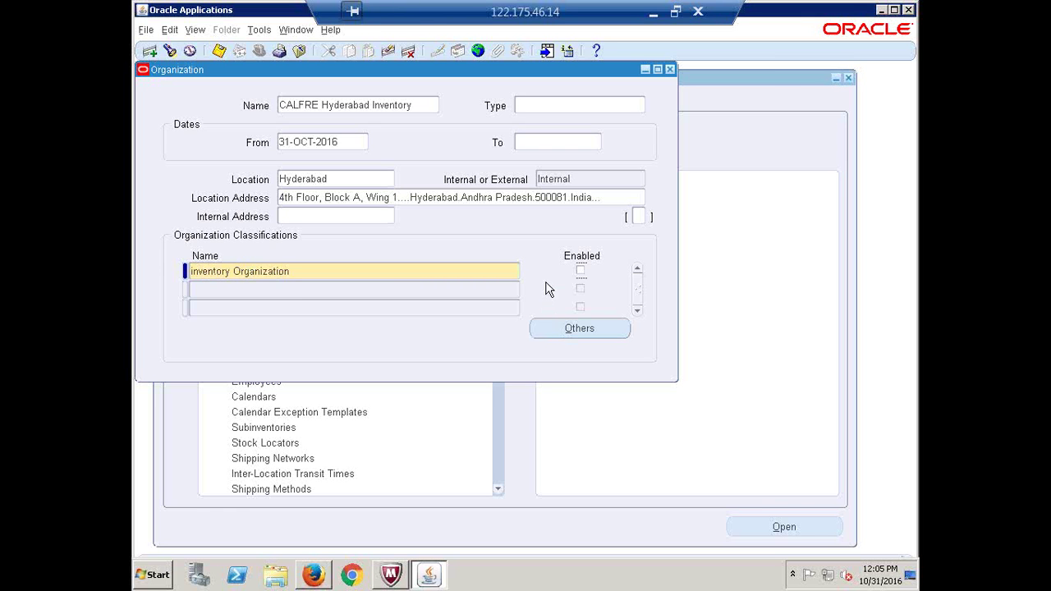
{"action": "left_click", "coordinate": [581, 270]}
{"action": "key", "text": "ctrl+s"}
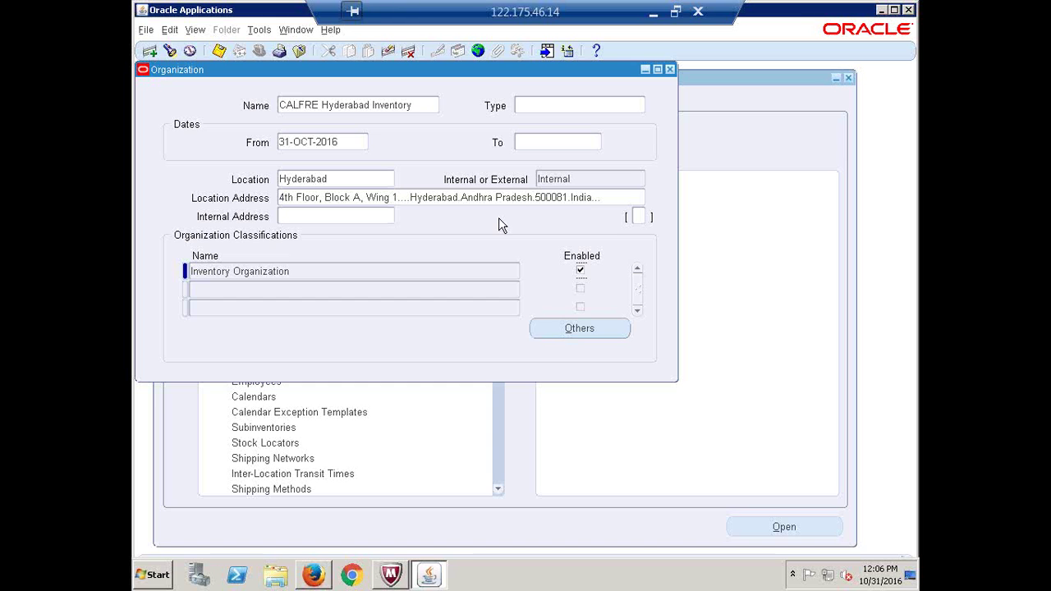
{"action": "left_click", "coordinate": [293, 270]}
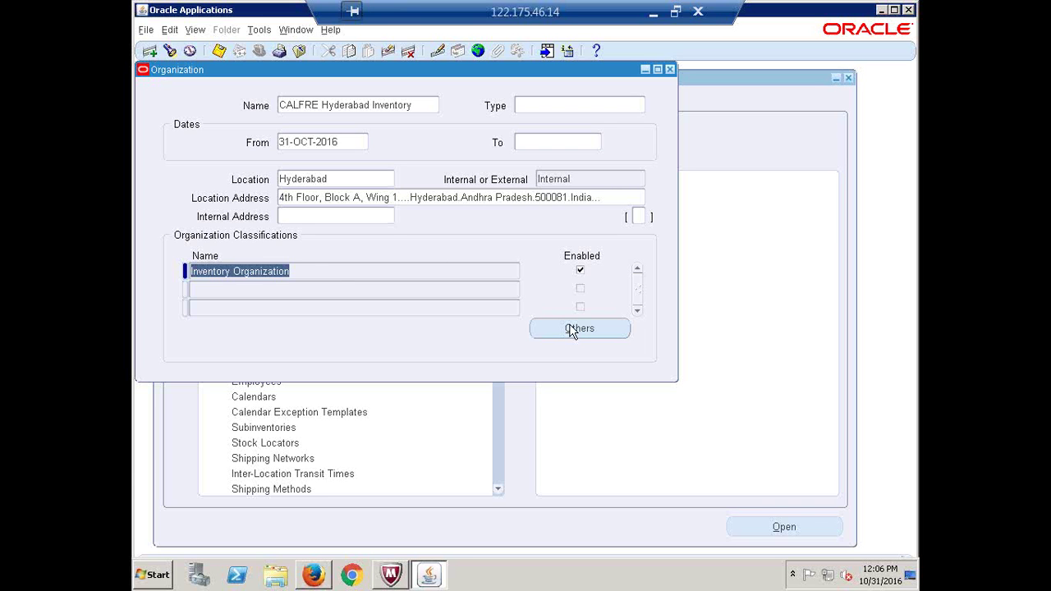
{"action": "left_click", "coordinate": [340, 271]}
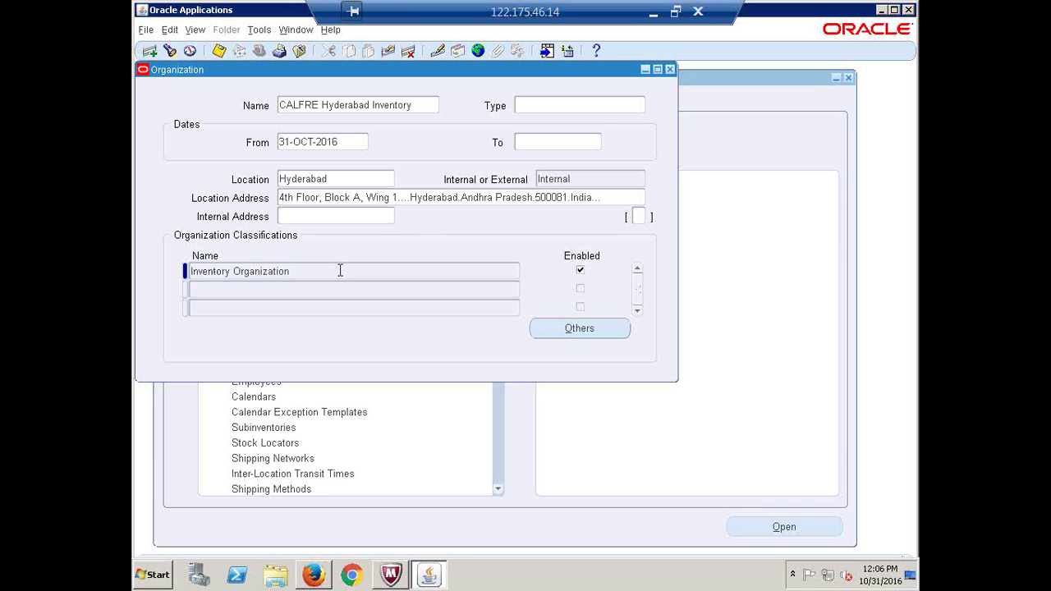
Step: Enter the accounting information with ledger CALFRE Indi1278(INR), legal entity CALFRE India Legal Entity and operating unit CALFRE Hyderabad Operating Unit
{"action": "left_click", "coordinate": [576, 329]}
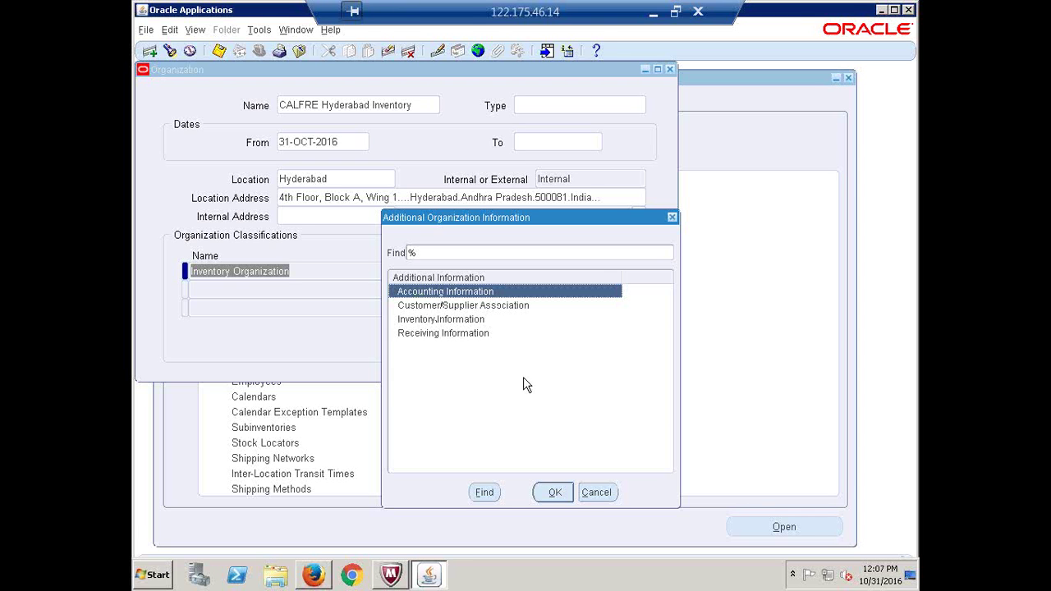
{"action": "left_click", "coordinate": [553, 492]}
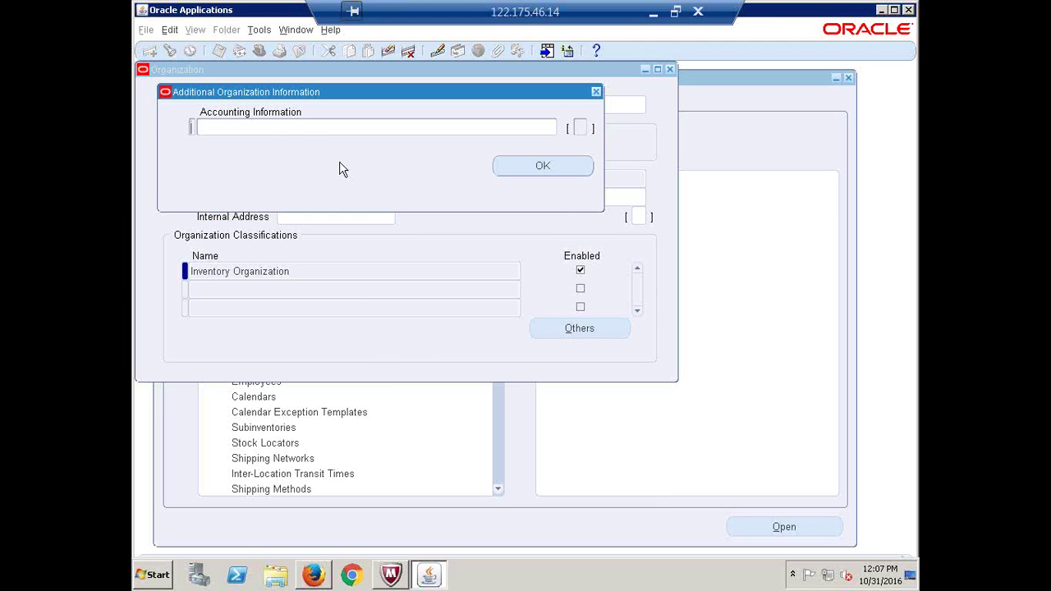
{"action": "left_click", "coordinate": [296, 127]}
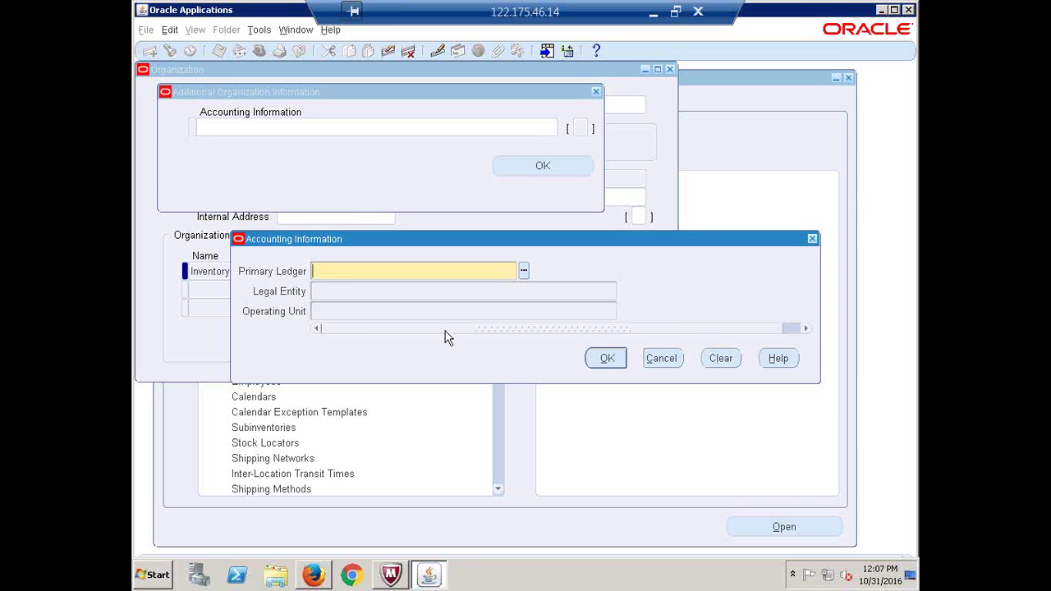
{"action": "type", "text": "calfre"}
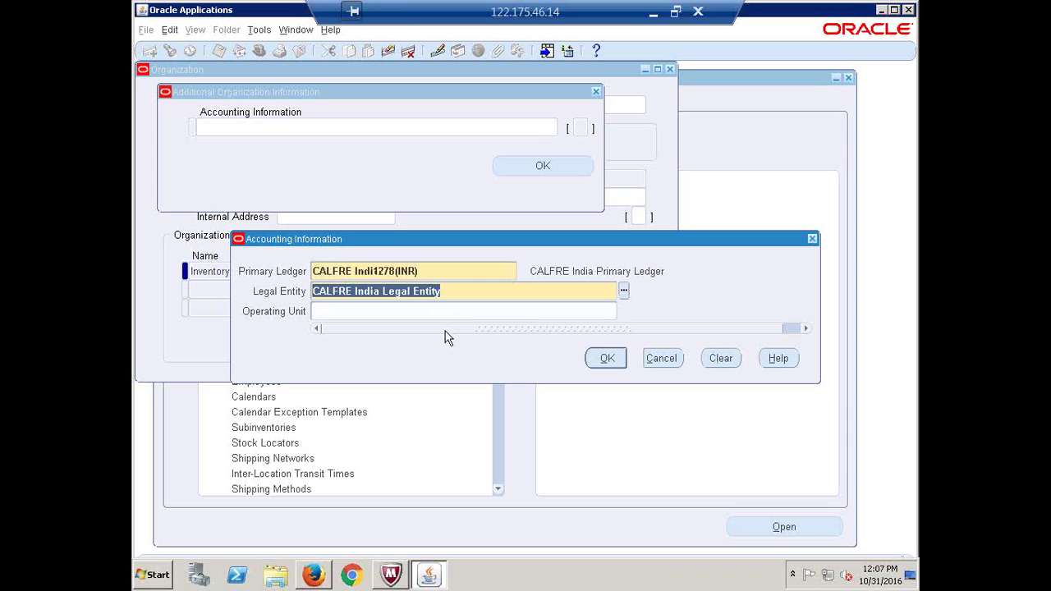
{"action": "key", "text": "Tab"}
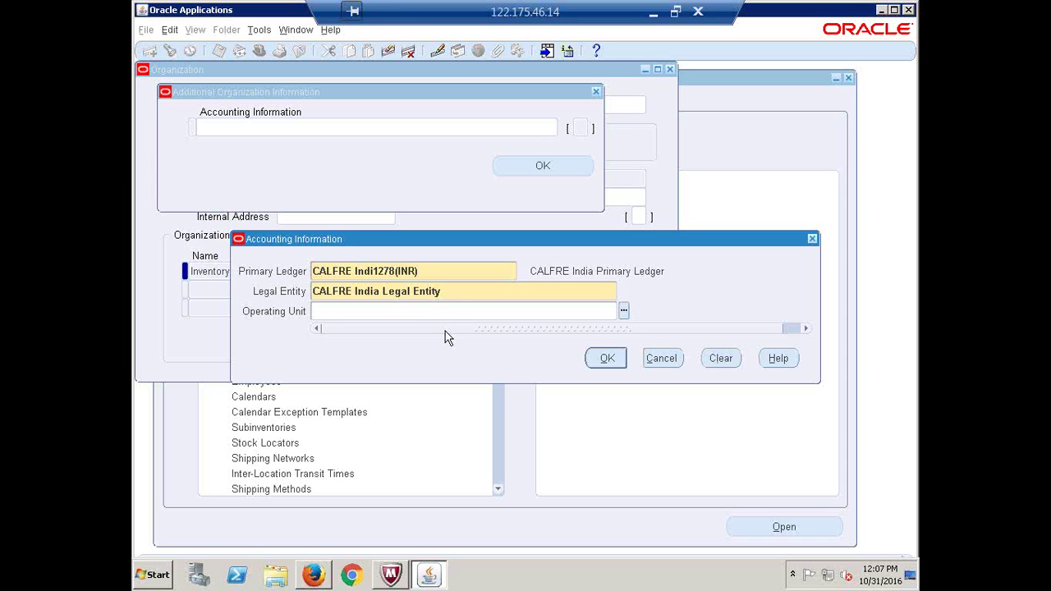
{"action": "type", "text": "cal"}
{"action": "key", "text": "Tab"}
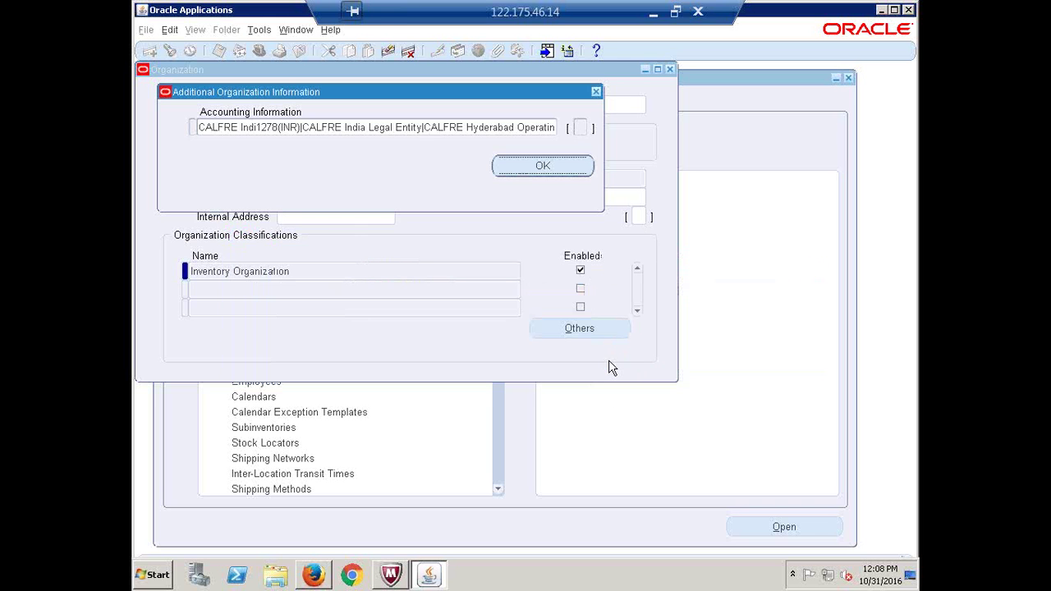
Step: Review the primary ledger, legal entity and operating unit in the accounting information and save the changes
{"action": "left_click", "coordinate": [540, 169]}
{"action": "left_click", "coordinate": [424, 128]}
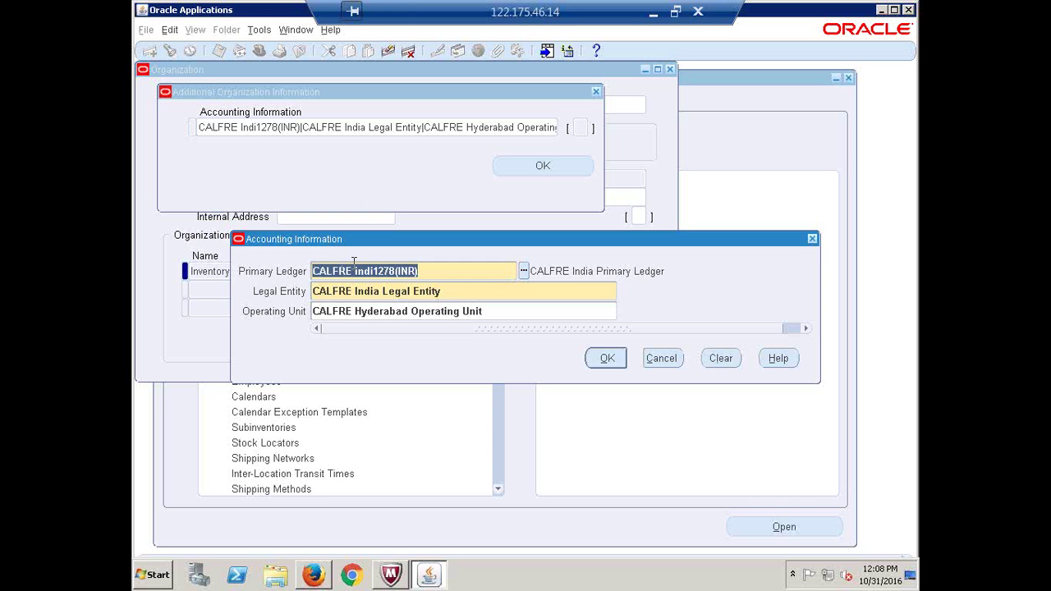
{"action": "left_click", "coordinate": [355, 293]}
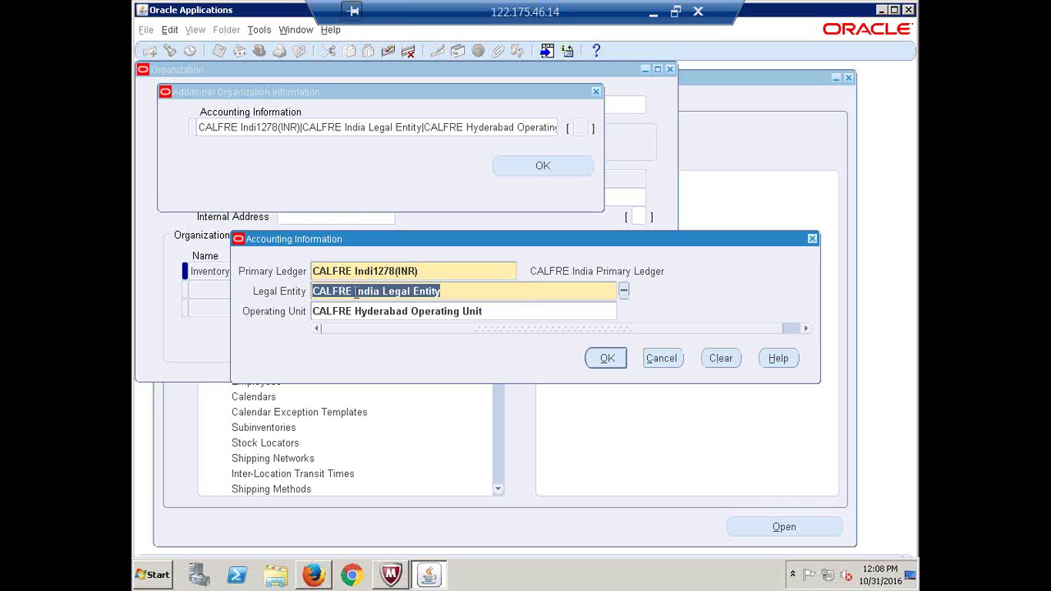
{"action": "left_click", "coordinate": [386, 317]}
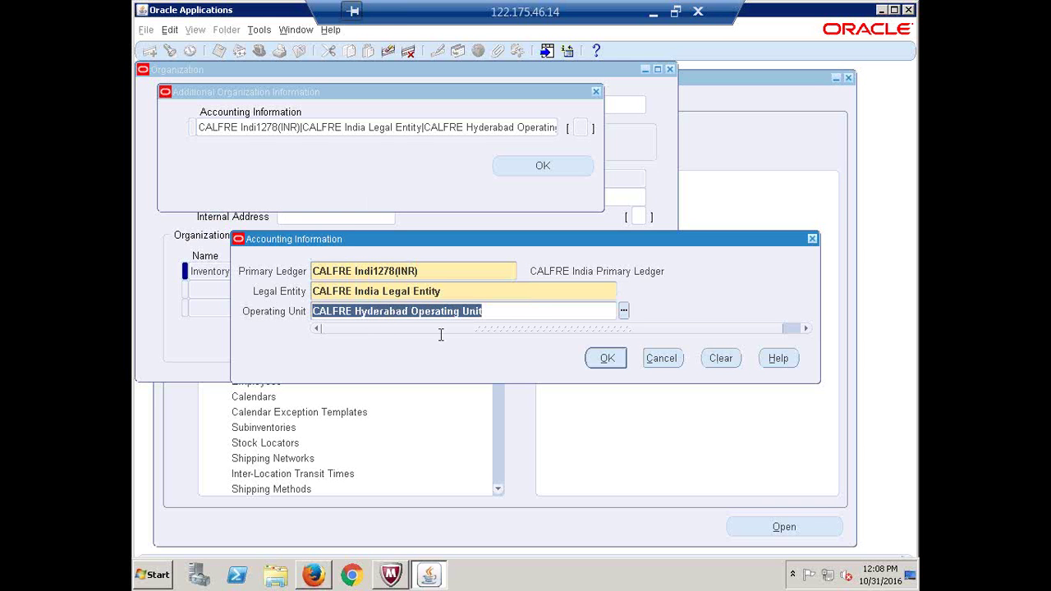
{"action": "left_click", "coordinate": [605, 359]}
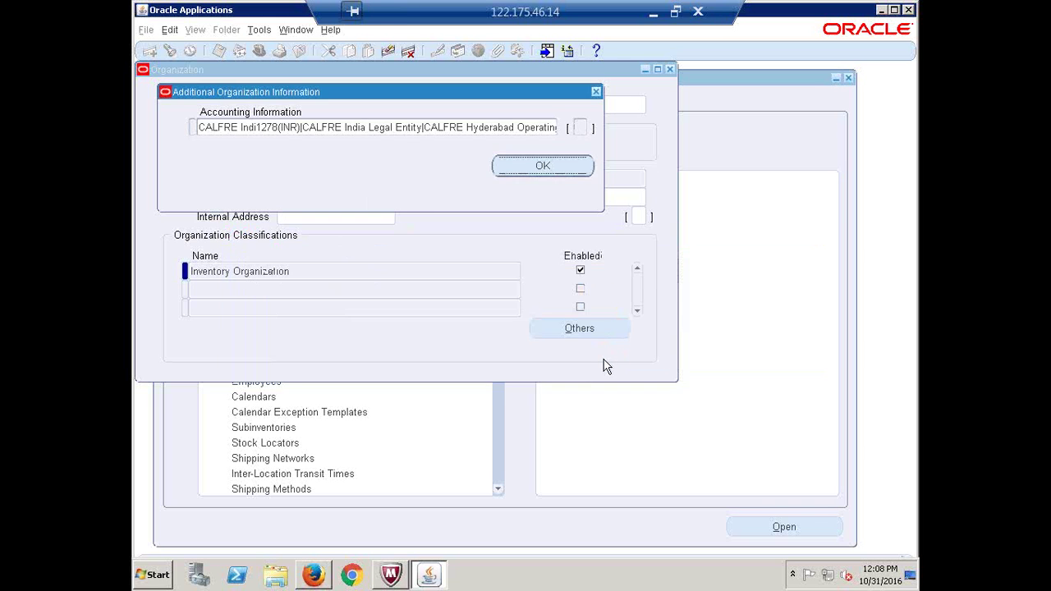
{"action": "left_click", "coordinate": [542, 167]}
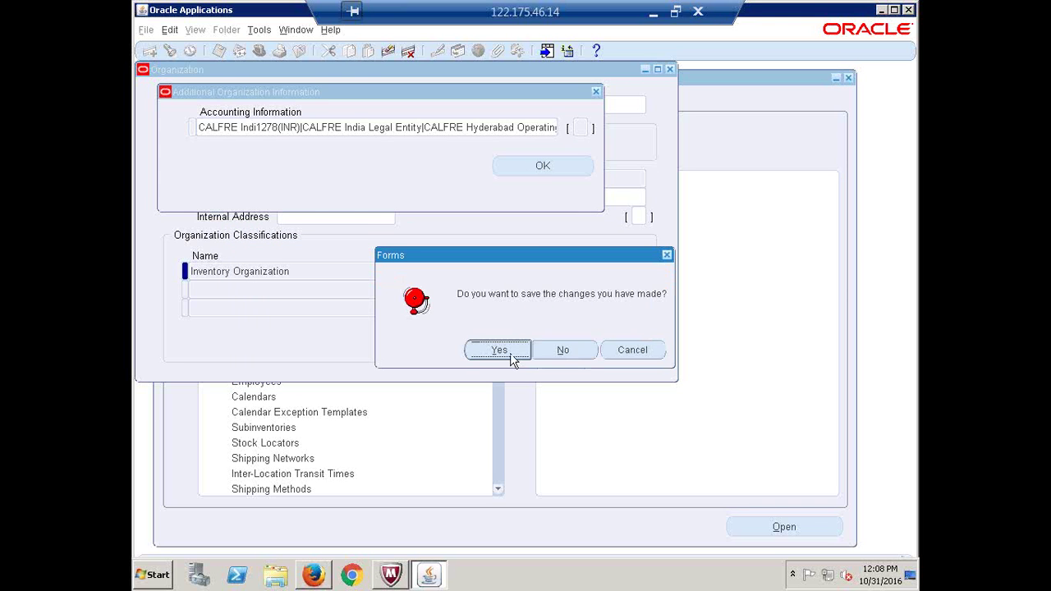
{"action": "left_click", "coordinate": [498, 352]}
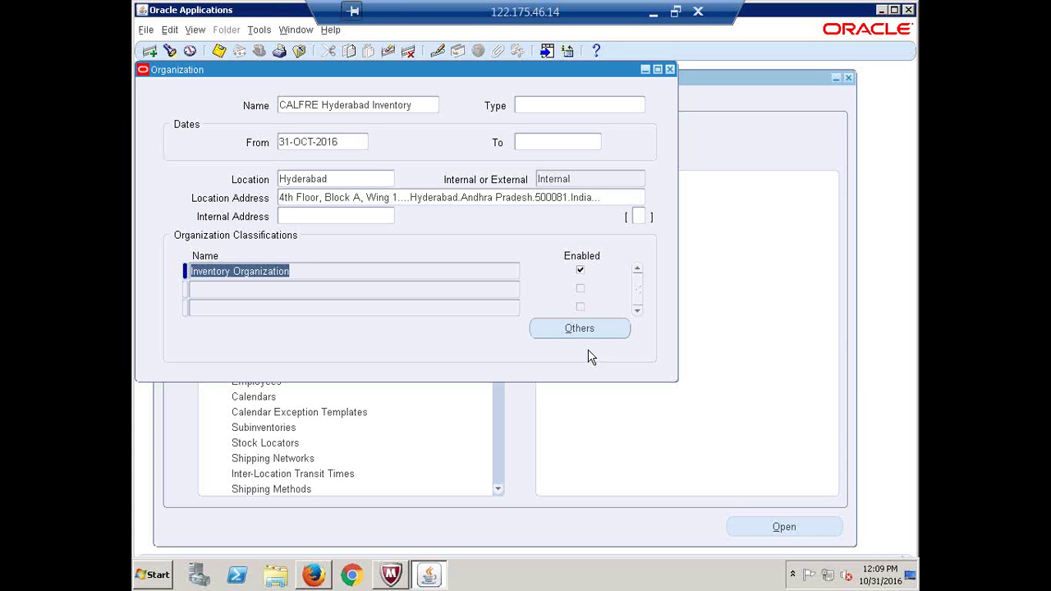
Step: Open the Inventory Information for CALFRE Hyderabad Inventory and review its costing information and other accounts
{"action": "left_click", "coordinate": [581, 333]}
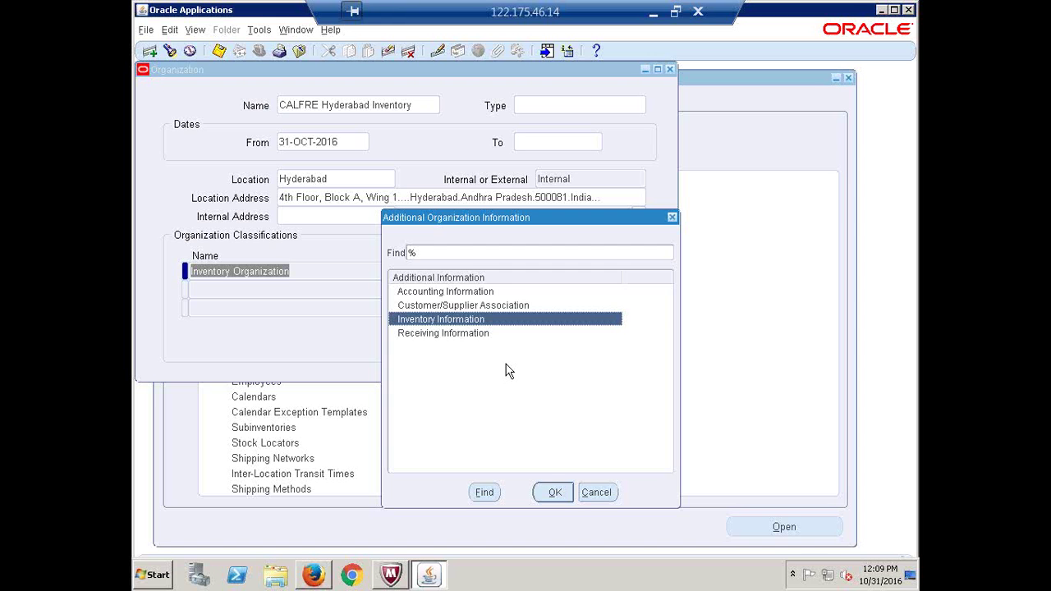
{"action": "left_click", "coordinate": [555, 493]}
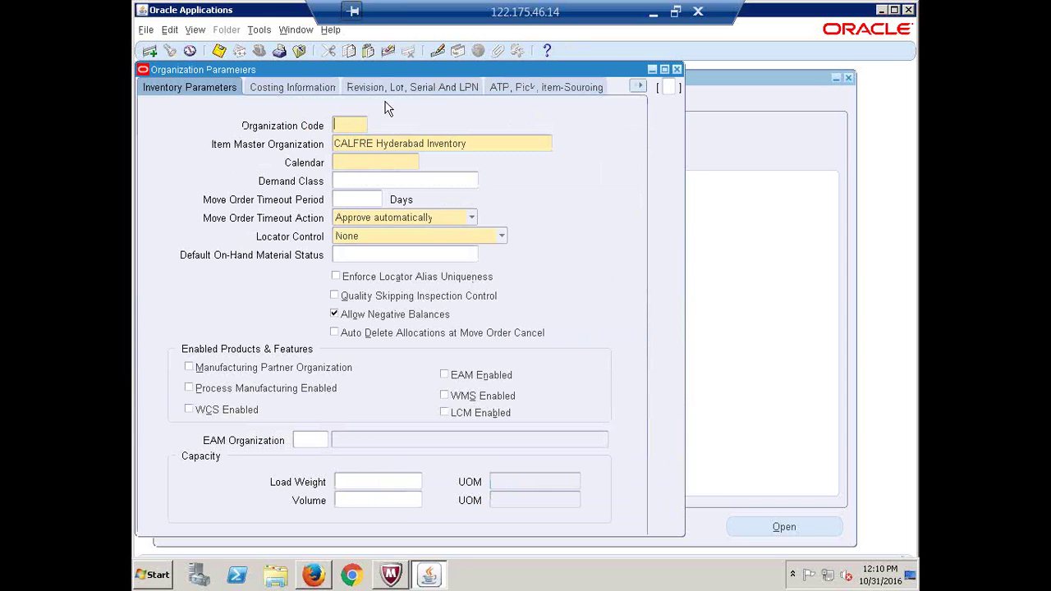
{"action": "left_click", "coordinate": [298, 96]}
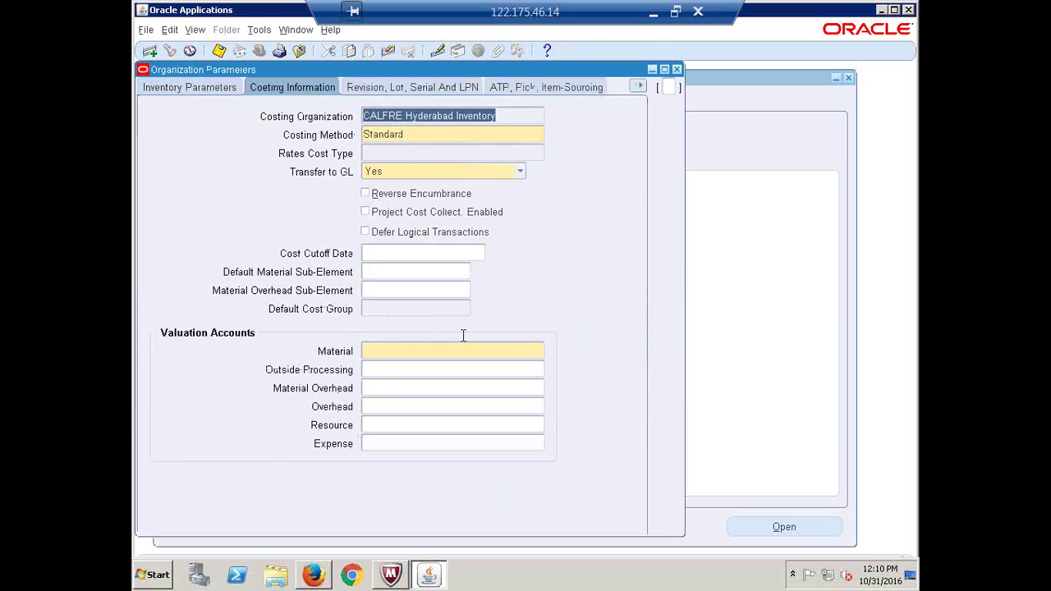
{"action": "left_click", "coordinate": [640, 87]}
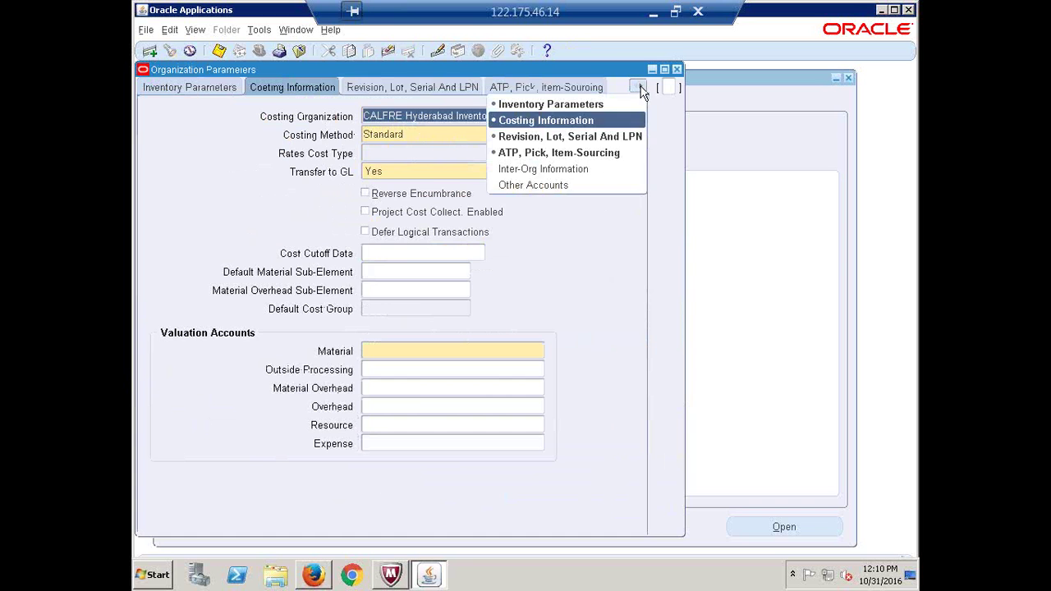
{"action": "left_click", "coordinate": [561, 185]}
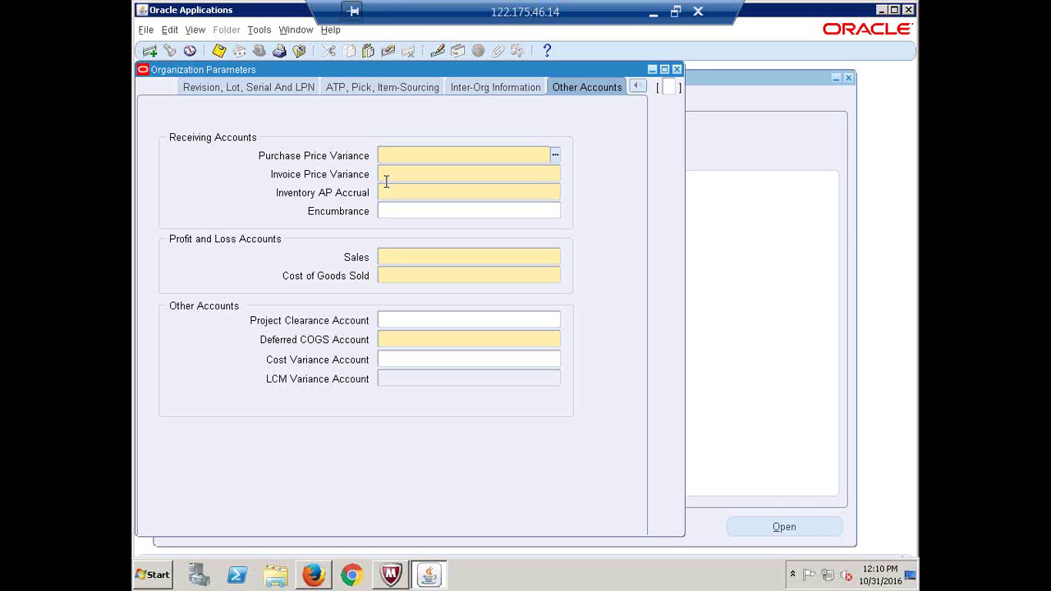
Step: Fill the organization parameters from an existing organization with Copy Organization
{"action": "left_click", "coordinate": [260, 31]}
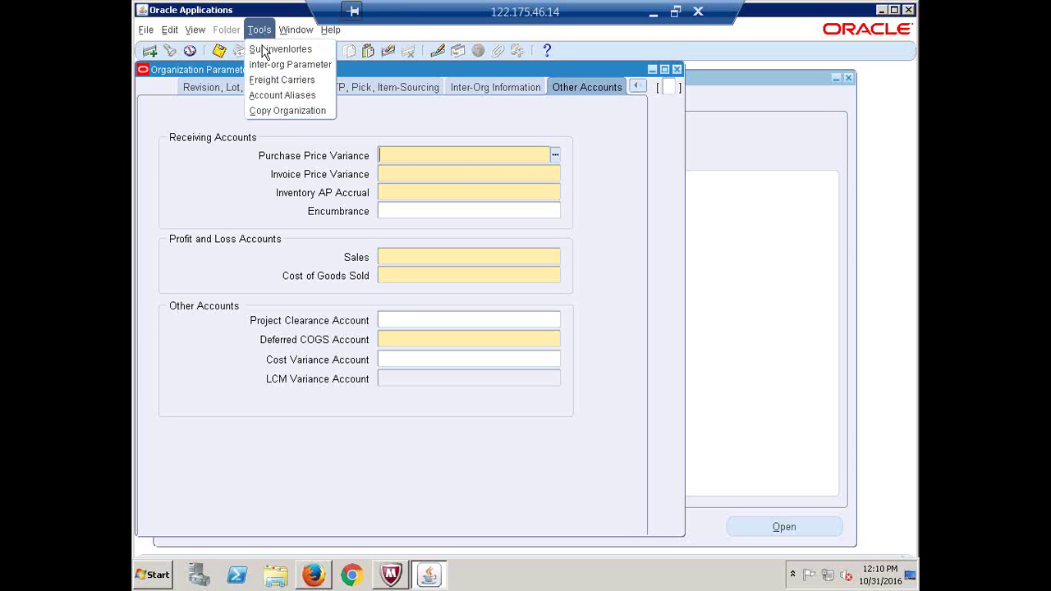
{"action": "left_click", "coordinate": [278, 111]}
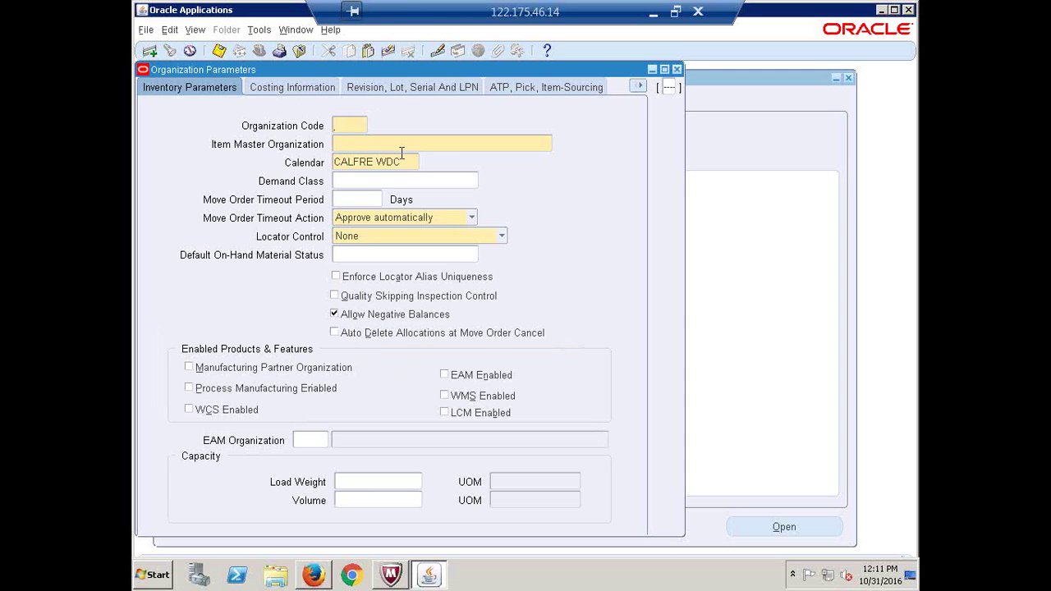
Step: Review the copied costing information and other accounts, and return to the inventory parameters
{"action": "left_click", "coordinate": [305, 90]}
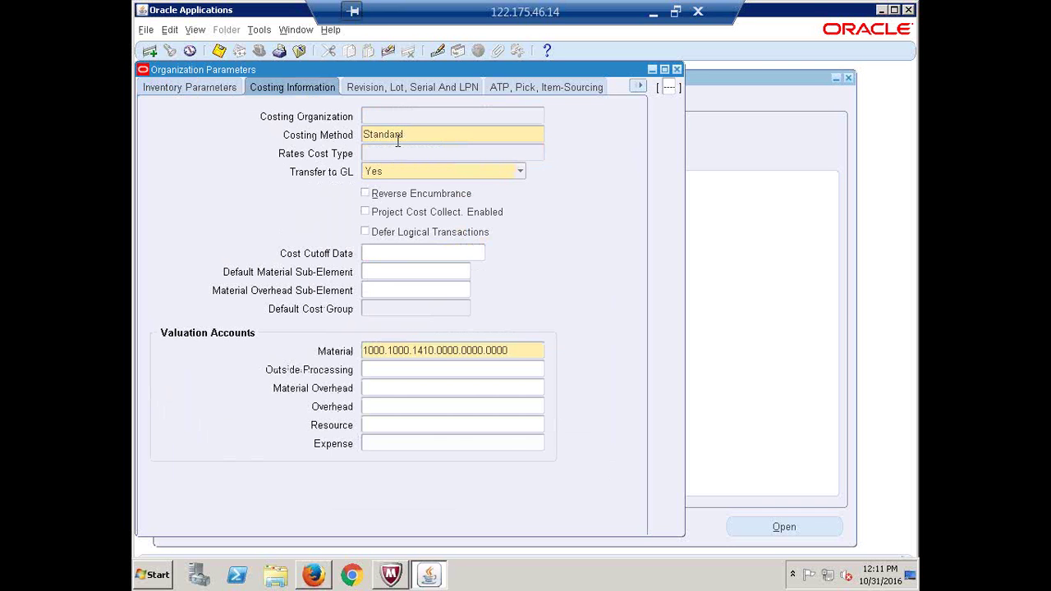
{"action": "left_click", "coordinate": [640, 87]}
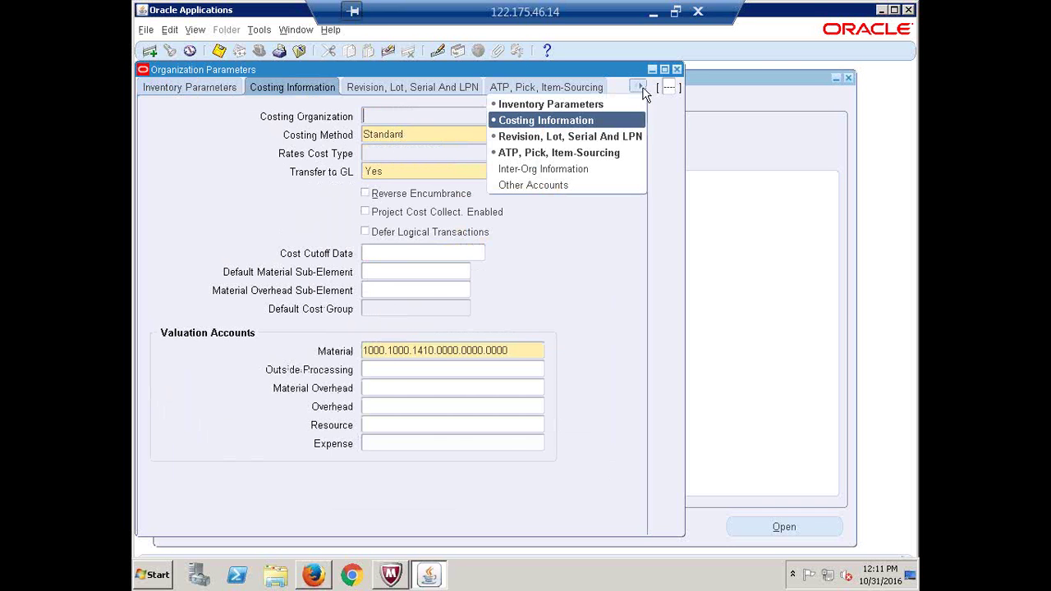
{"action": "left_click", "coordinate": [549, 185]}
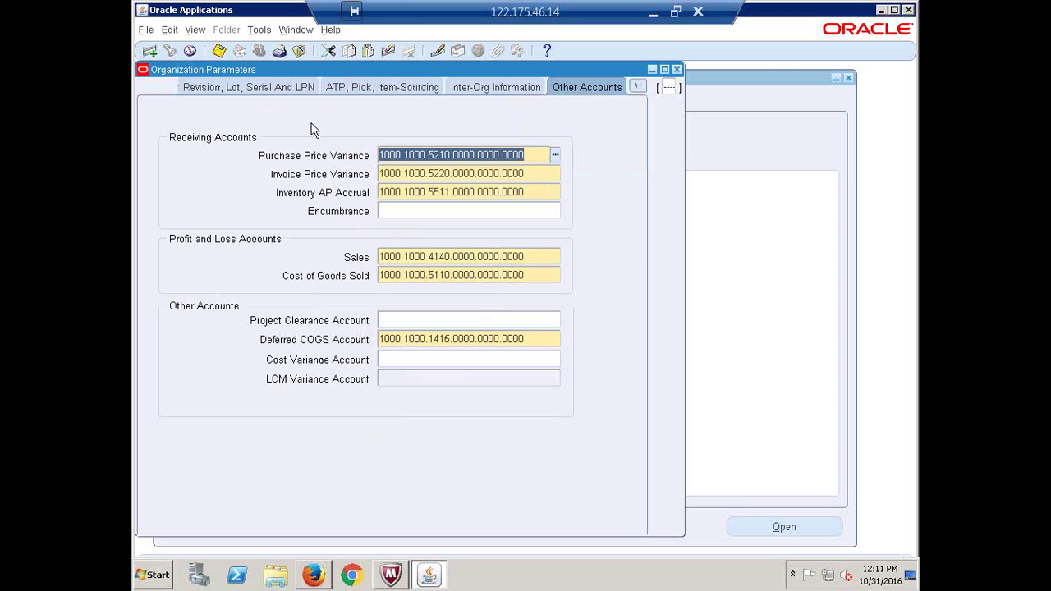
{"action": "left_click", "coordinate": [638, 87]}
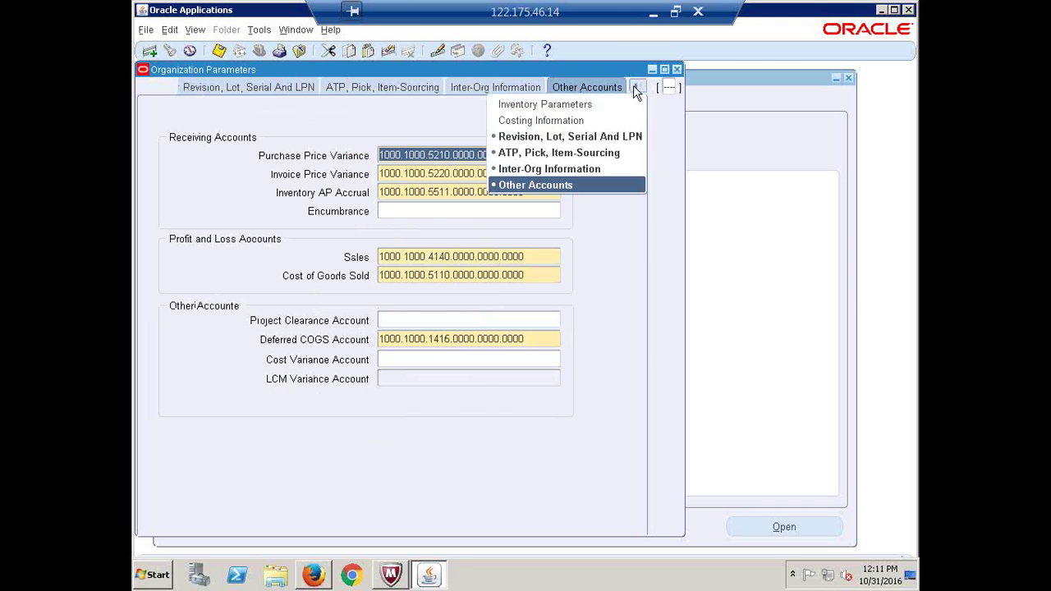
{"action": "left_click", "coordinate": [572, 104]}
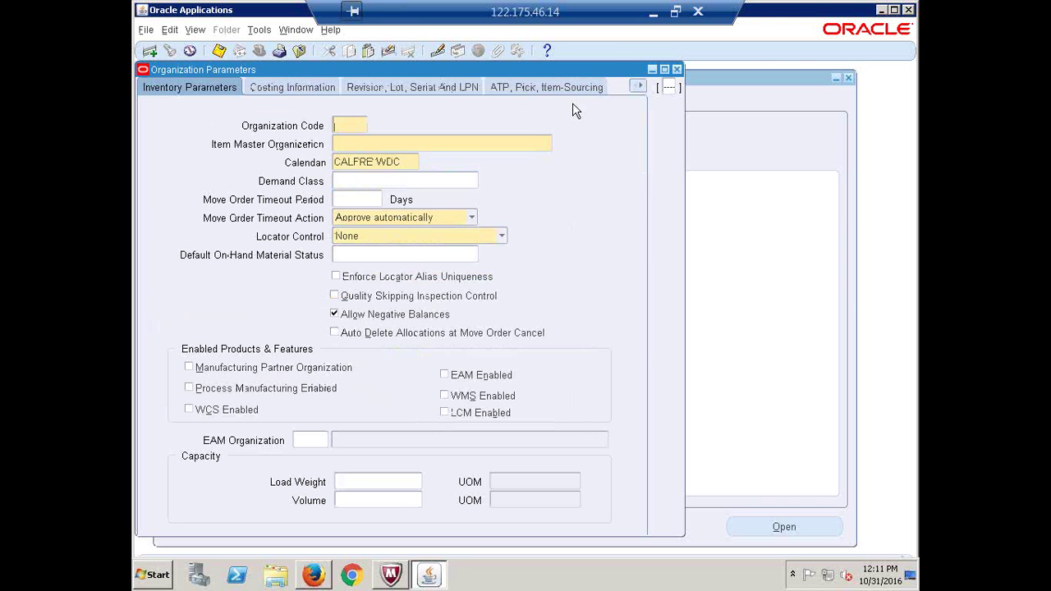
Step: Try to enter CHI as the organization code in the inventory parameters
{"action": "left_click", "coordinate": [351, 121]}
{"action": "type", "text": "CHI"}
{"action": "key", "text": "BackSpace"}
{"action": "key", "text": "BackSpace"}
{"action": "key", "text": "BackSpace"}
{"action": "type", "text": "BIO"}
{"action": "key", "text": "BackSpace"}
{"action": "key", "text": "BackSpace"}
{"action": "key", "text": "BackSpace"}
{"action": "type", "text": "HB"}
{"action": "key", "text": "BackSpace"}
{"action": "type", "text": "A"}
{"action": "left_click", "coordinate": [351, 126]}
{"action": "key", "text": "BackSpace"}
{"action": "type", "text": "B"}
{"action": "key", "text": "BackSpace"}
{"action": "left_click", "coordinate": [337, 125]}
{"action": "type", "text": "B"}
{"action": "key", "text": "BackSpace"}
{"action": "key", "text": "BackSpace"}
{"action": "key", "text": "BackSpace"}
{"action": "type", "text": "CHI"}
{"action": "key", "text": "Tab"}
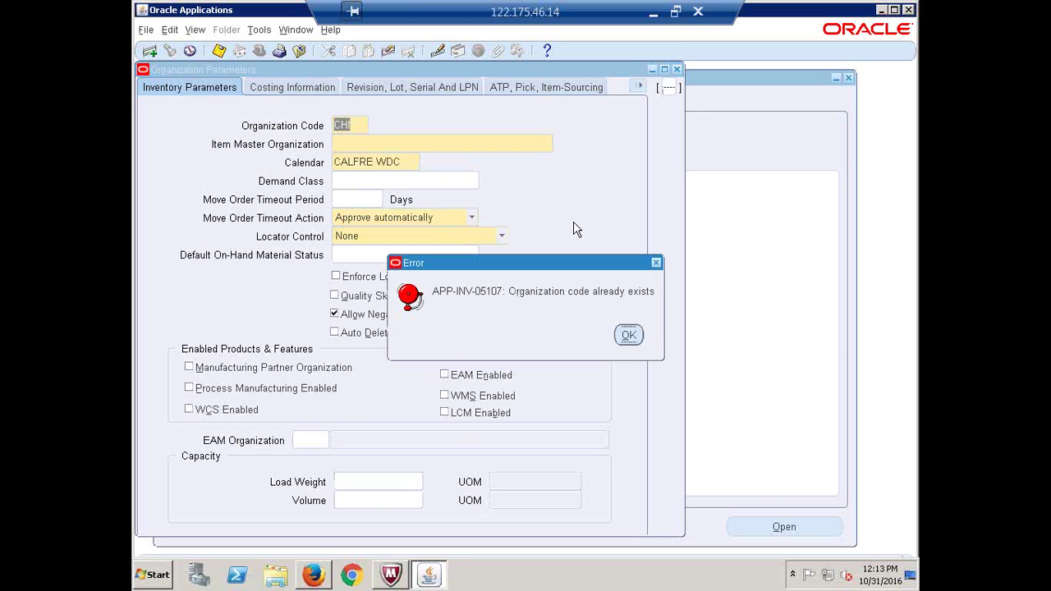
{"action": "left_click", "coordinate": [629, 336]}
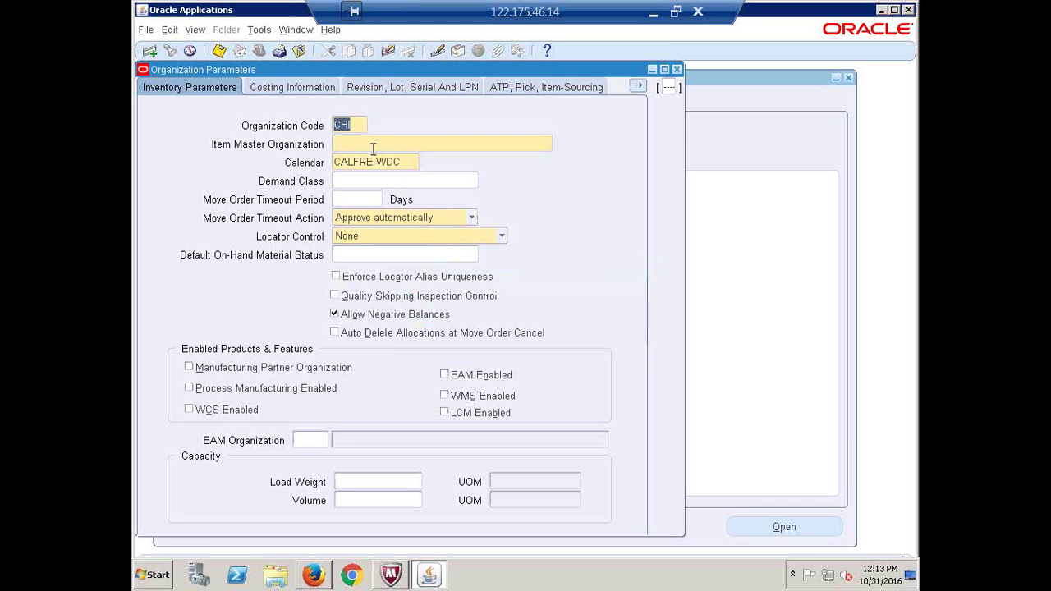
Step: Set the organization code to CFH and the item master organization to CALFRE Item Master Inventory
{"action": "key", "text": "BackSpace"}
{"action": "type", "text": "CFH"}
{"action": "key", "text": "Tab"}
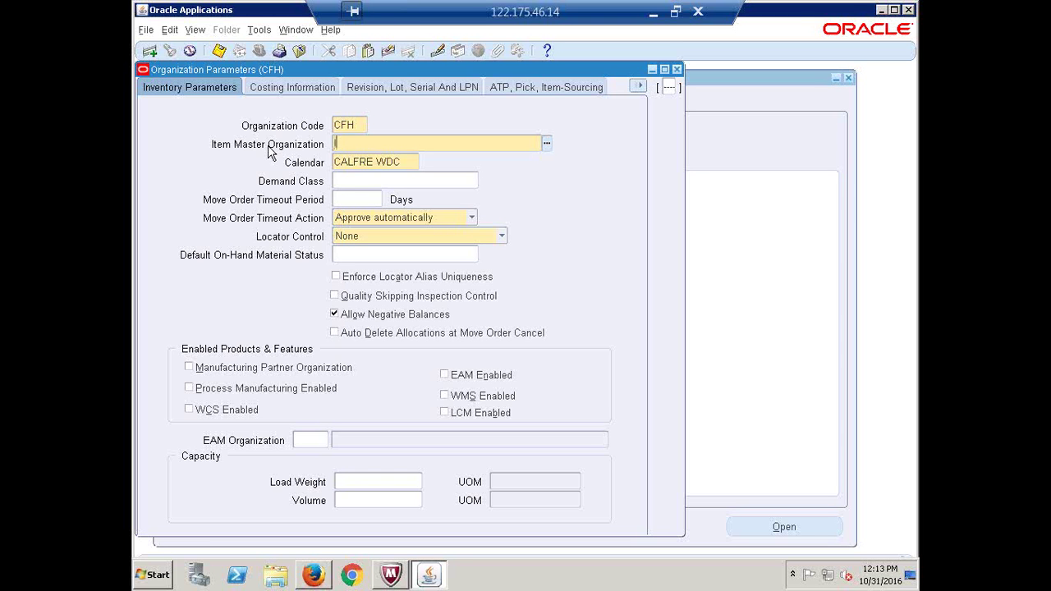
{"action": "type", "text": "CALFRE"}
{"action": "key", "text": "Tab"}
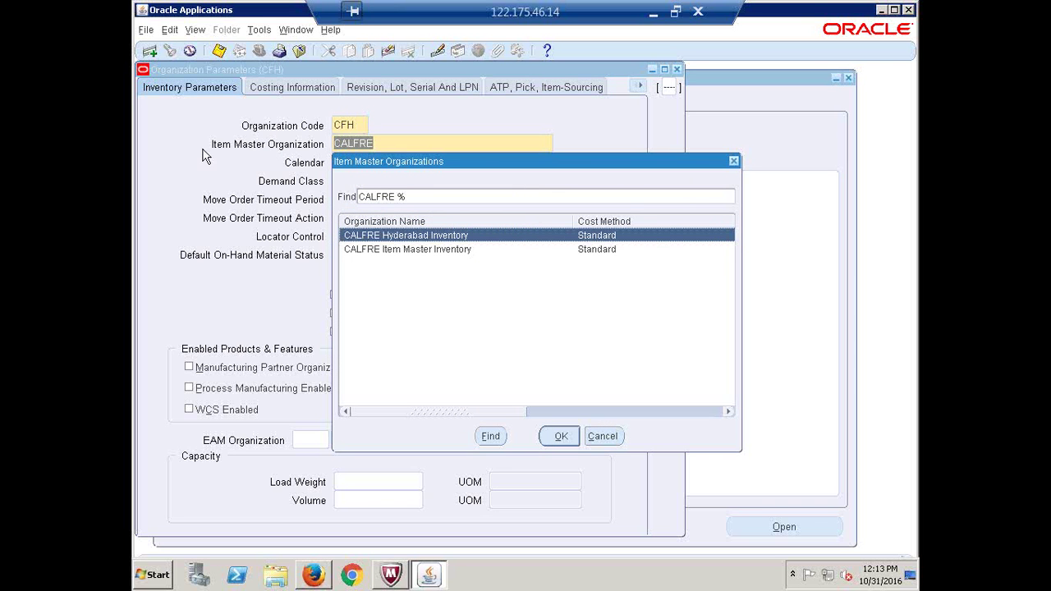
{"action": "left_click", "coordinate": [429, 251]}
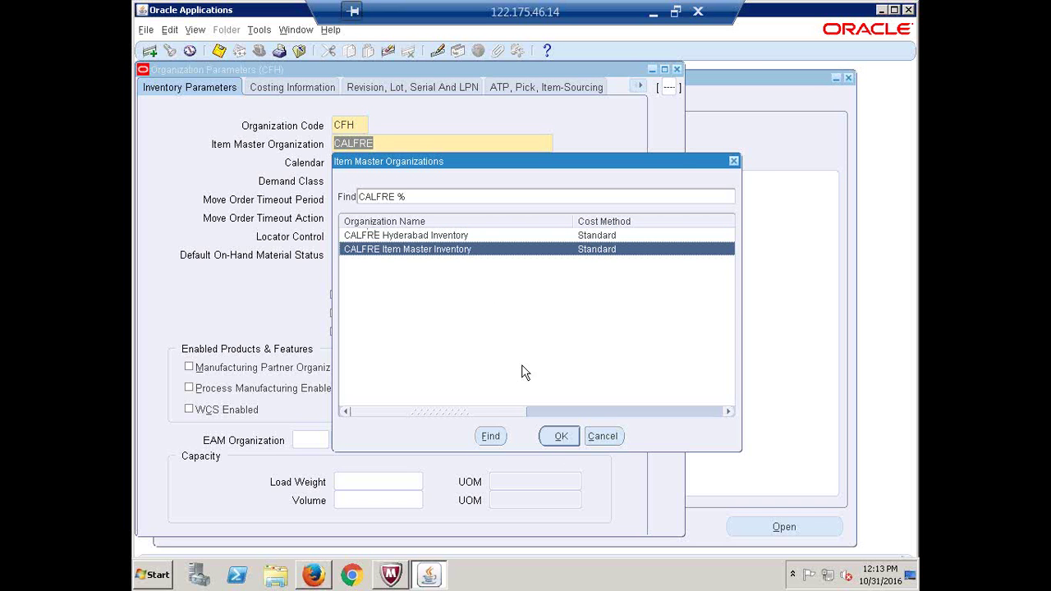
{"action": "left_click", "coordinate": [559, 436]}
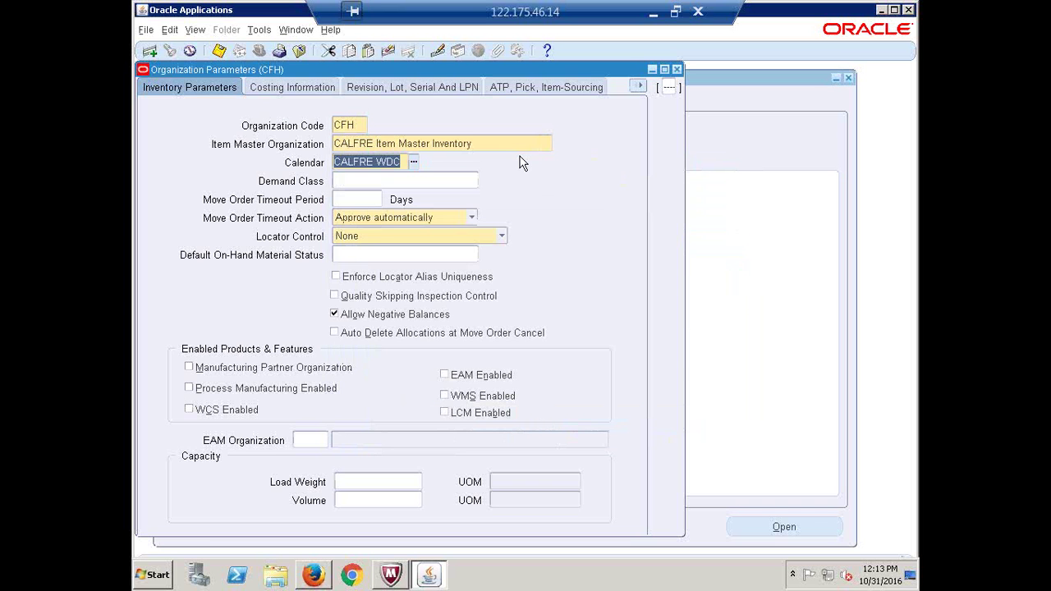
Step: Save the organization parameters for CFH and close them to return to the organization definition
{"action": "left_click", "coordinate": [504, 141]}
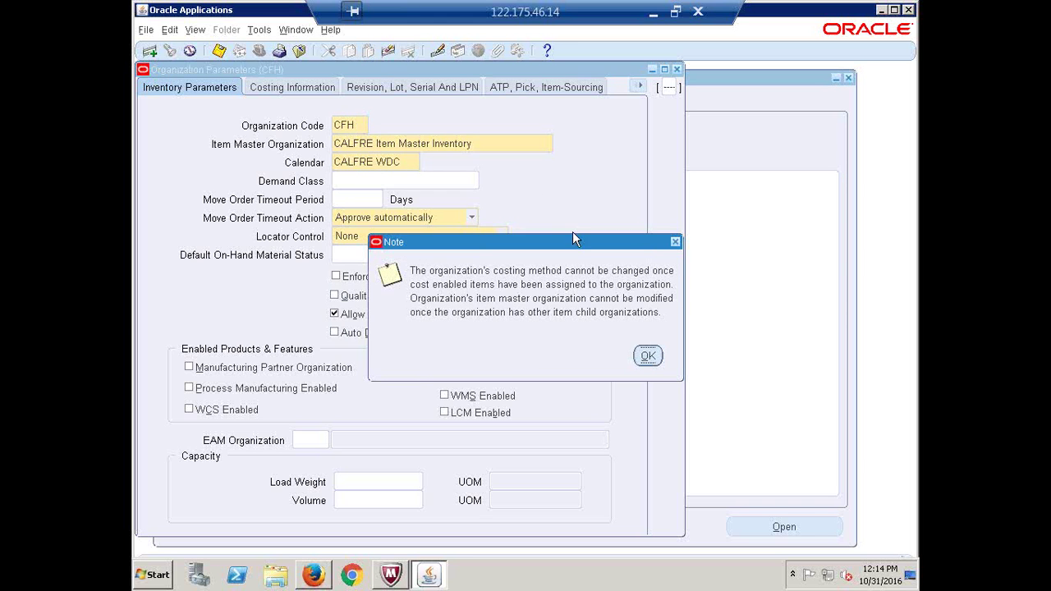
{"action": "left_click", "coordinate": [648, 355]}
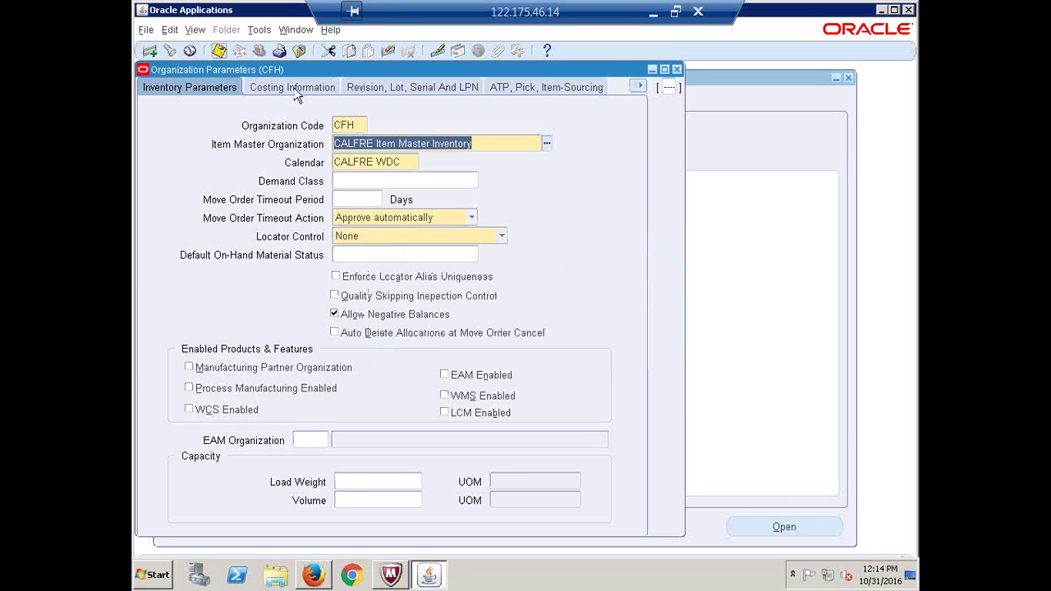
{"action": "left_click", "coordinate": [677, 70]}
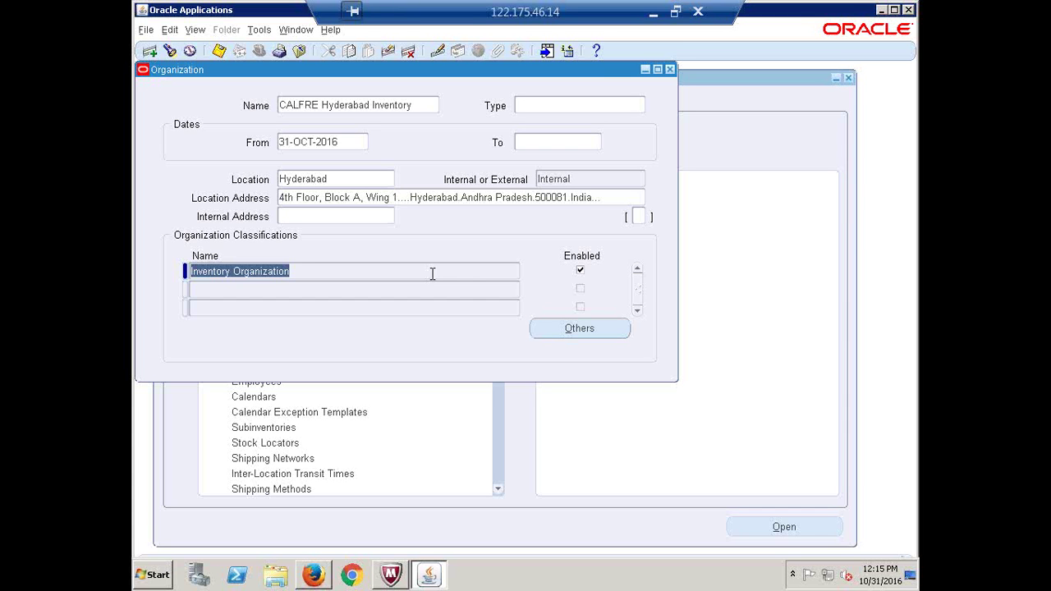
Step: Open the Receiving Information of the CALFRE Hyderabad Inventory organization
{"action": "left_click", "coordinate": [578, 328]}
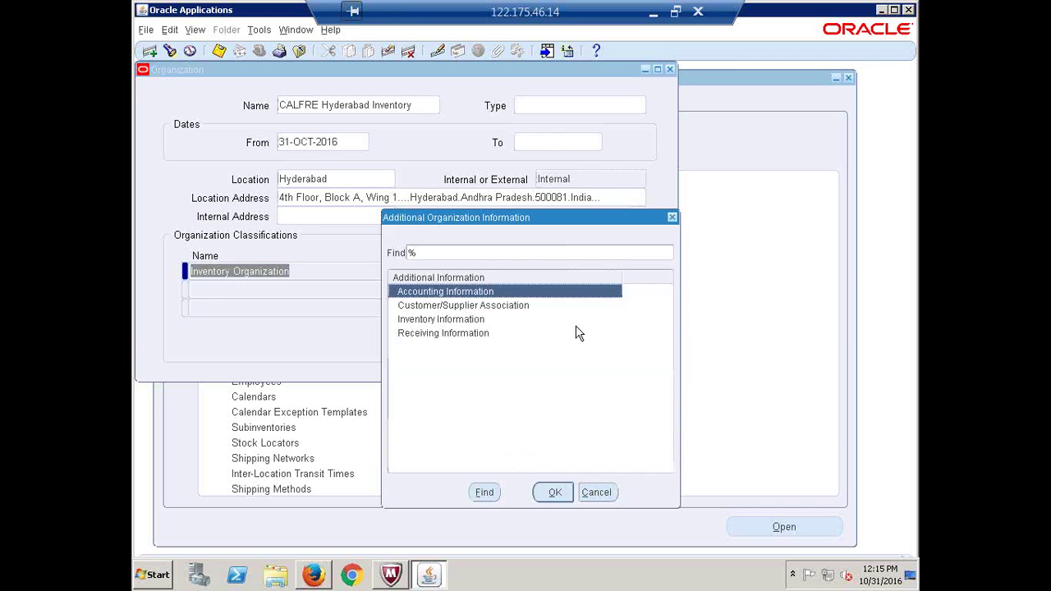
{"action": "left_click", "coordinate": [434, 335]}
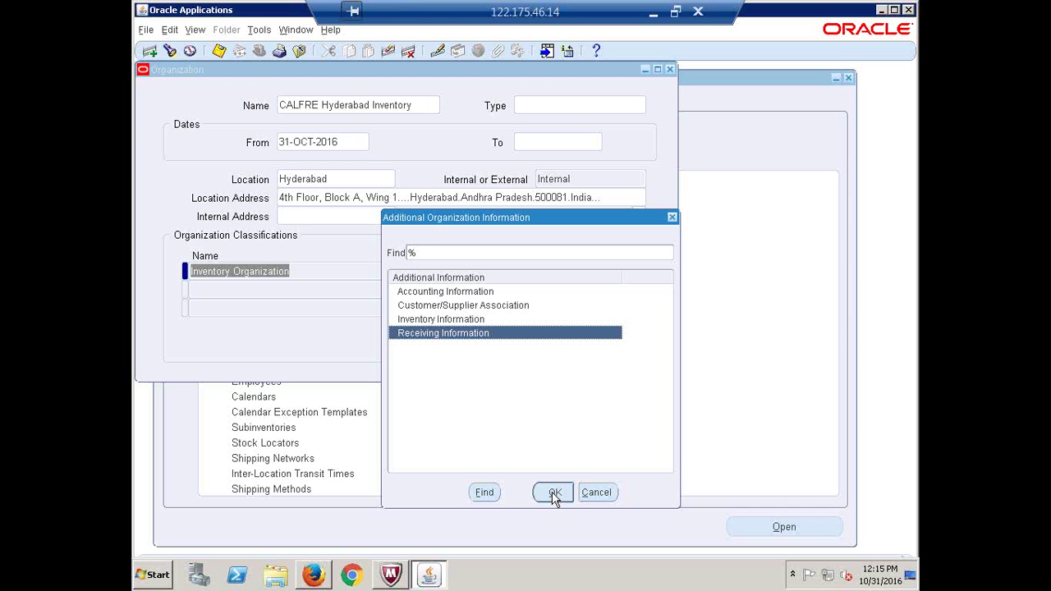
{"action": "left_click", "coordinate": [554, 493]}
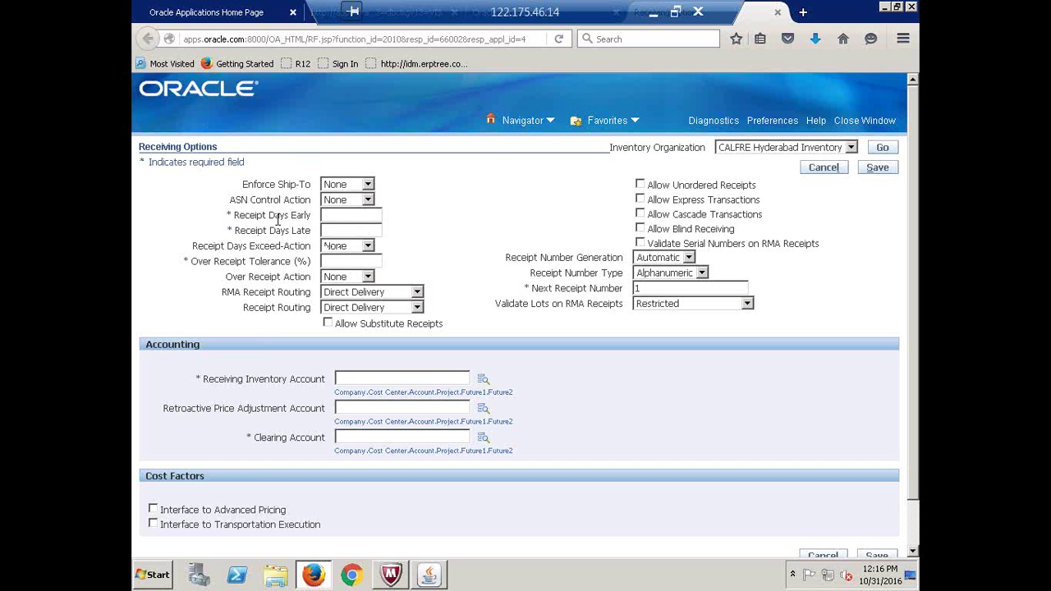
Step: Try receipt days early values of 5 and 10 with Reject as the receipt days exceed-action
{"action": "left_click", "coordinate": [349, 216]}
{"action": "type", "text": "5"}
{"action": "left_click", "coordinate": [368, 246]}
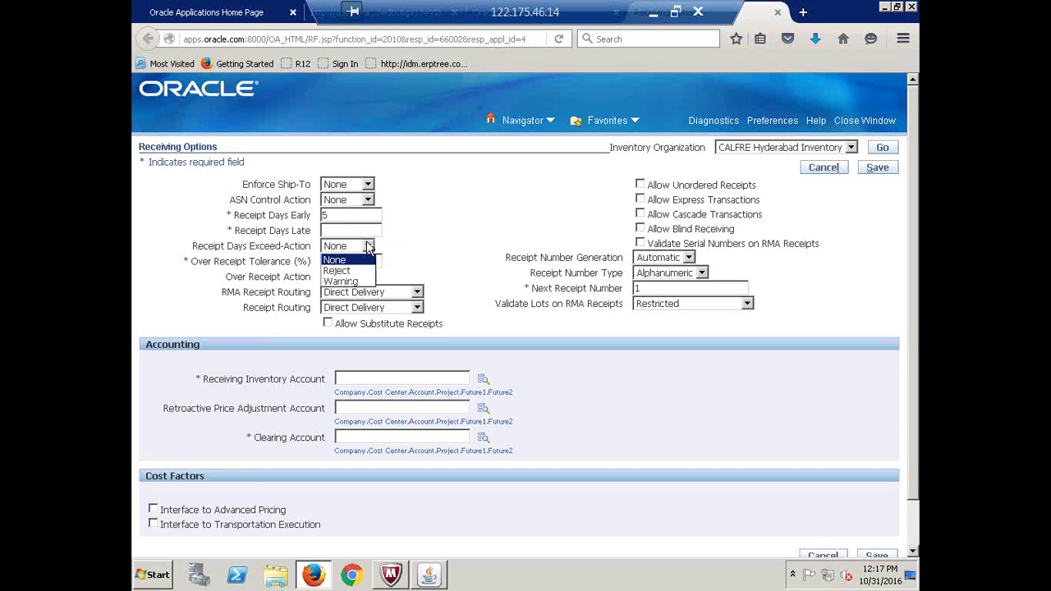
{"action": "left_click", "coordinate": [347, 271]}
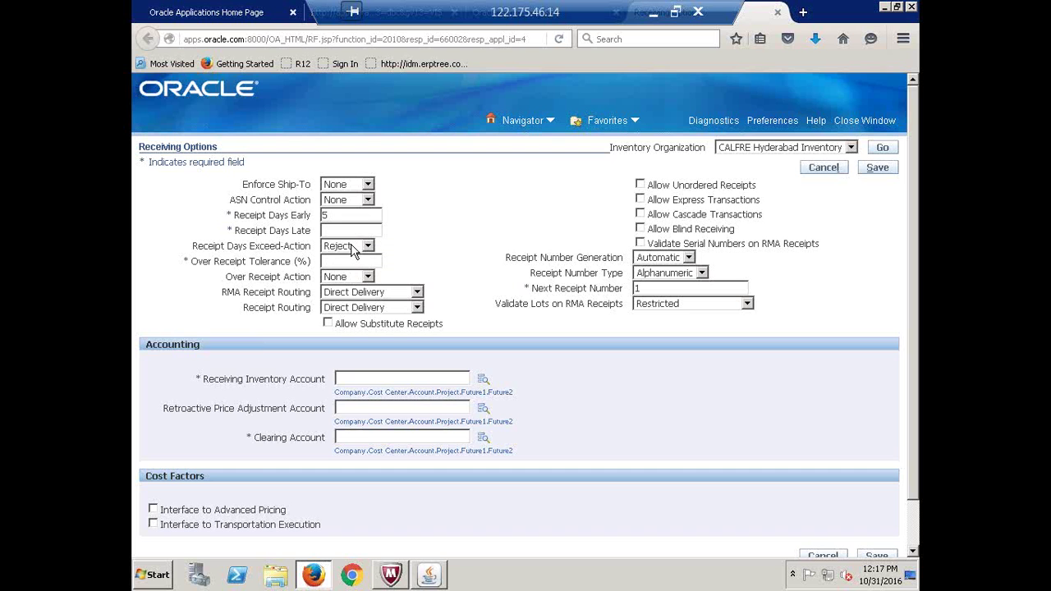
{"action": "left_click_drag", "start_coordinate": [333, 217], "coordinate": [302, 217]}
{"action": "type", "text": "10"}
{"action": "left_click_drag", "start_coordinate": [342, 212], "coordinate": [294, 221]}
{"action": "type", "text": "5"}
Step: Try 5 receipt days late with None, Warning and Reject as the receipt days exceed-action
{"action": "left_click", "coordinate": [369, 245]}
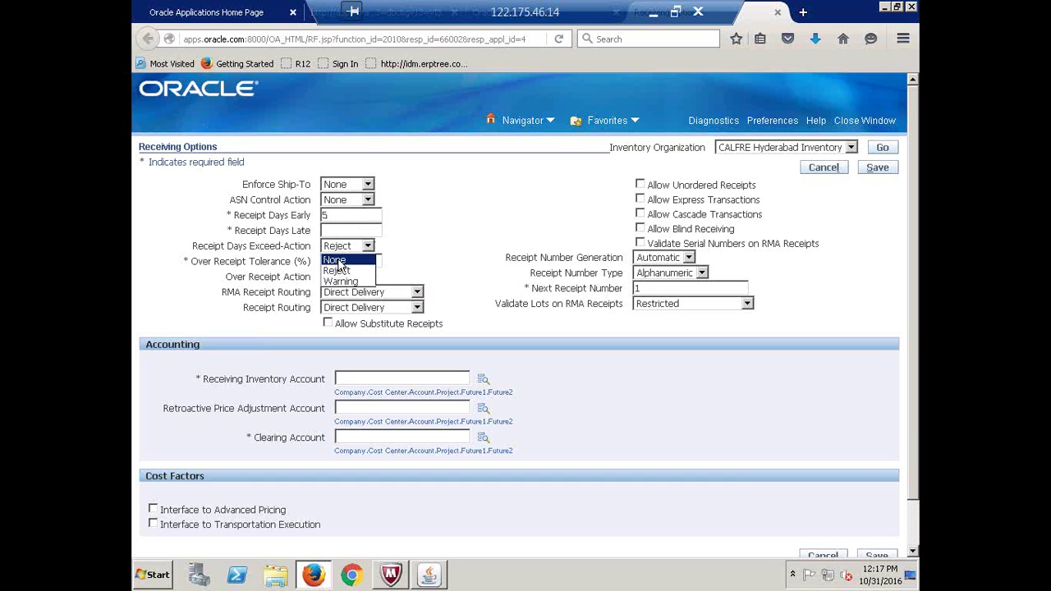
{"action": "left_click", "coordinate": [337, 260]}
{"action": "left_click", "coordinate": [368, 246]}
{"action": "left_click", "coordinate": [349, 281]}
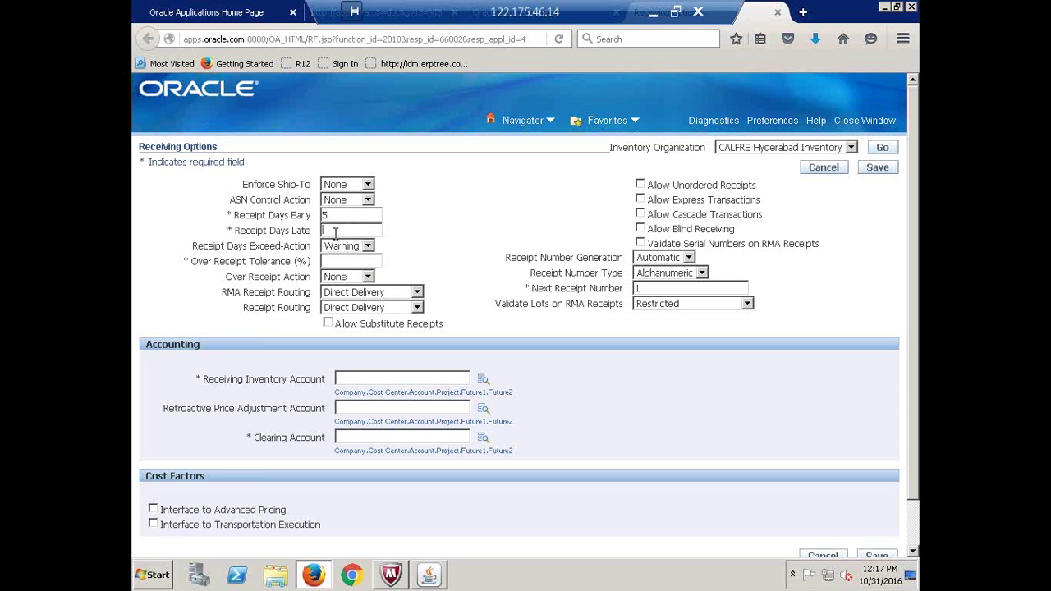
{"action": "type", "text": "5"}
{"action": "left_click", "coordinate": [368, 246]}
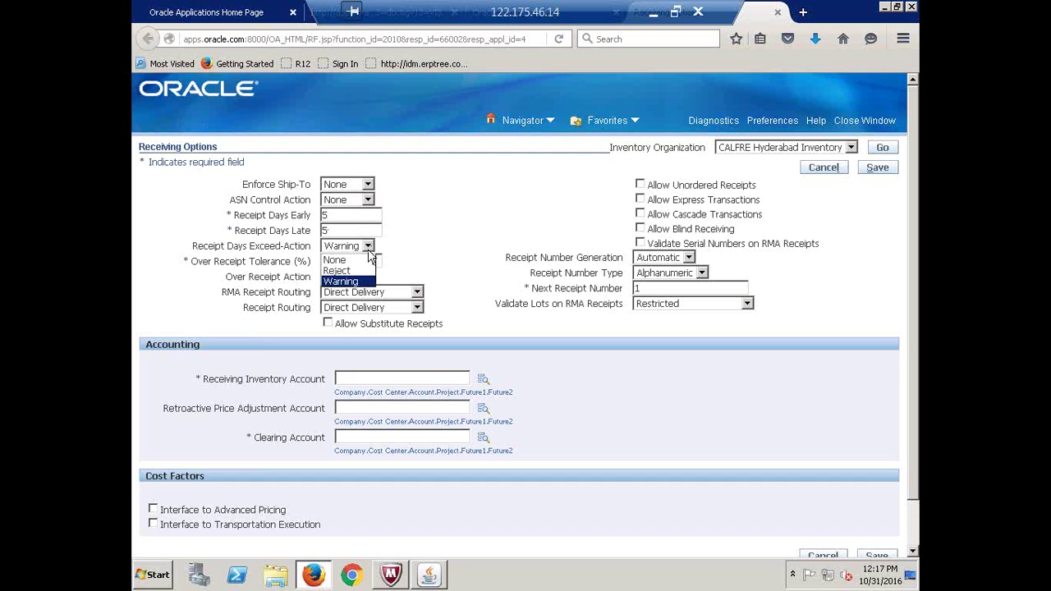
{"action": "left_click", "coordinate": [349, 284]}
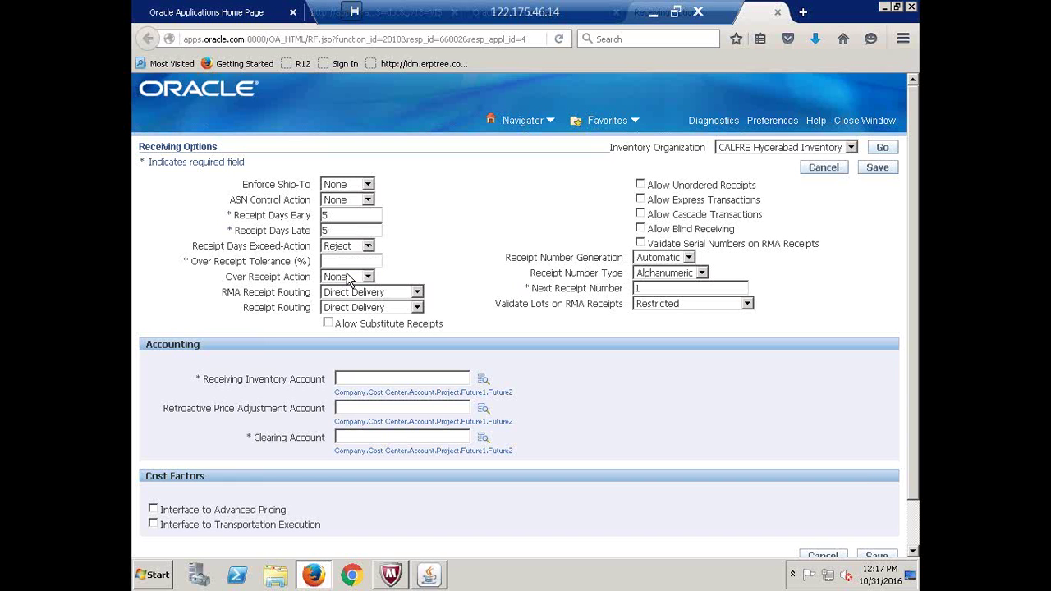
Step: Set receipt days early and receipt days late to 0 and the receipt days exceed-action to None
{"action": "left_click", "coordinate": [334, 216]}
{"action": "left_click", "coordinate": [298, 218]}
{"action": "type", "text": "0"}
{"action": "left_click", "coordinate": [293, 231]}
{"action": "type", "text": "0"}
{"action": "left_click", "coordinate": [368, 246]}
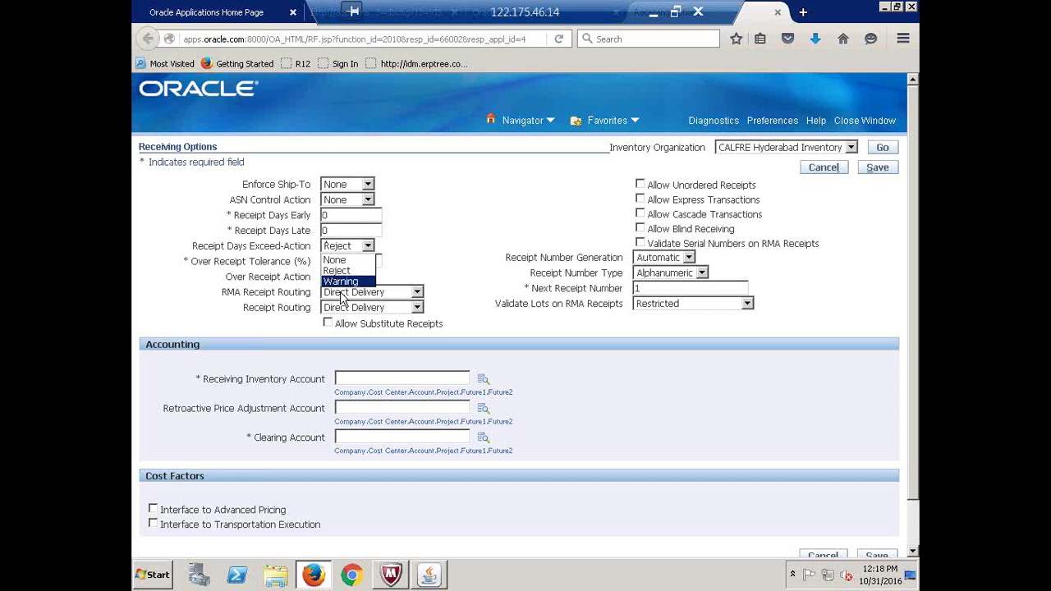
{"action": "left_click", "coordinate": [336, 260]}
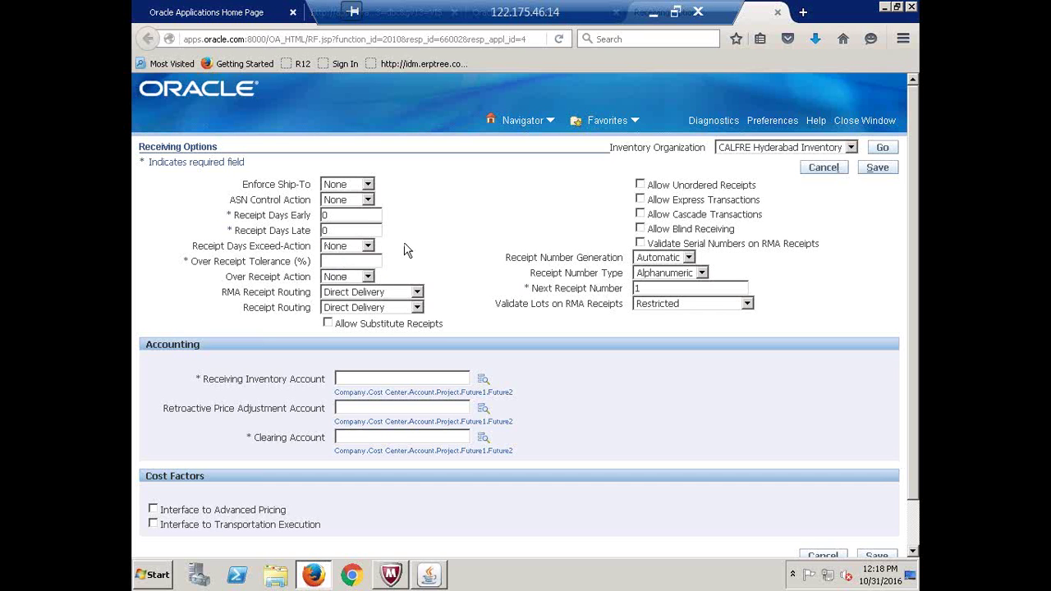
Step: Try an over receipt tolerance of 10% with Reject and Warning as the over receipt action
{"action": "double_click", "coordinate": [301, 261]}
{"action": "left_click", "coordinate": [333, 262]}
{"action": "type", "text": "10"}
{"action": "left_click", "coordinate": [368, 277]}
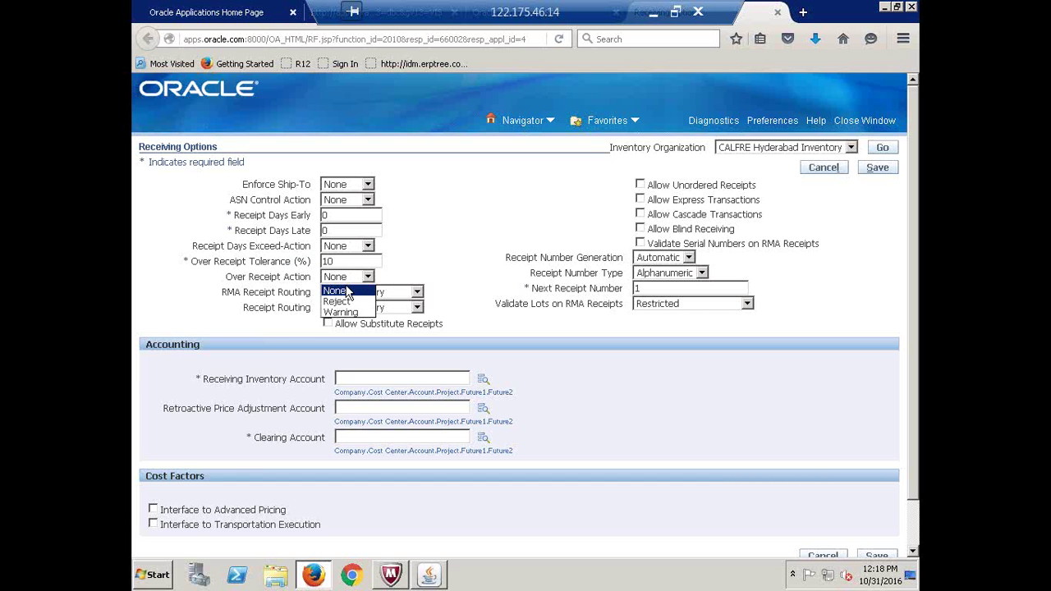
{"action": "left_click", "coordinate": [340, 301]}
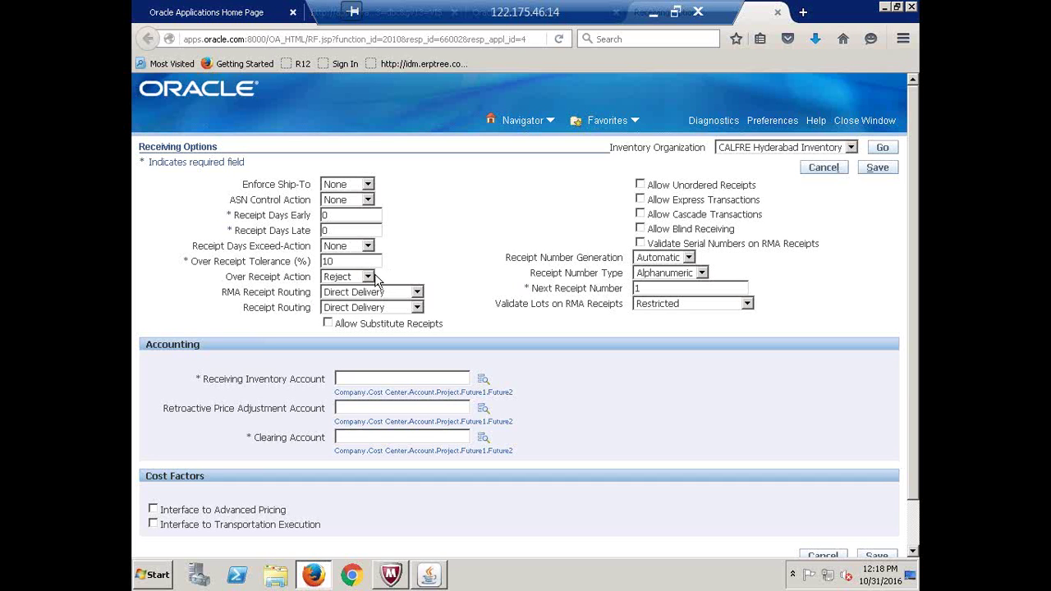
{"action": "left_click", "coordinate": [368, 276]}
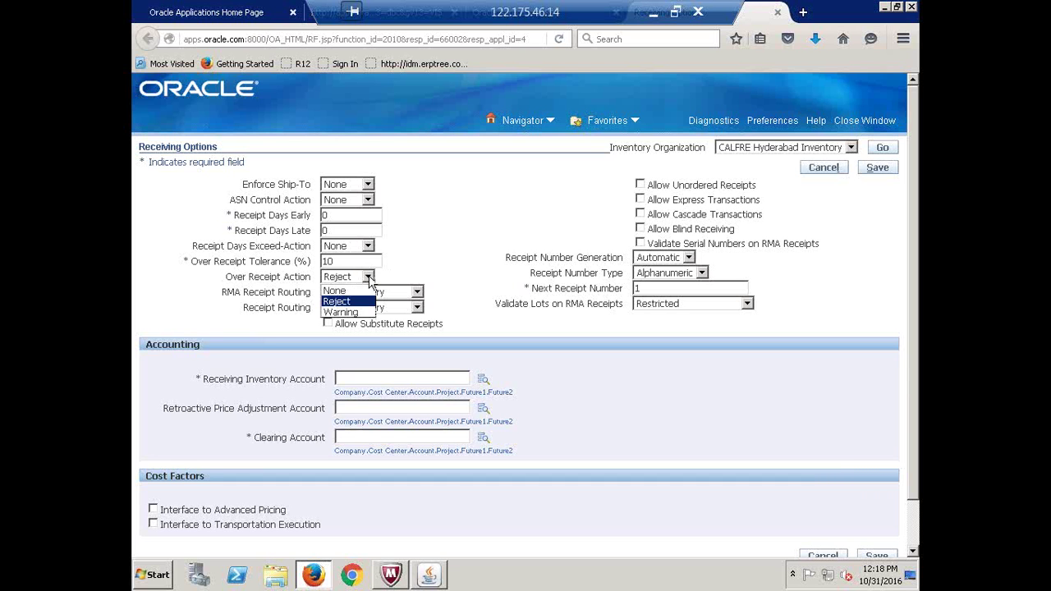
{"action": "left_click", "coordinate": [351, 317]}
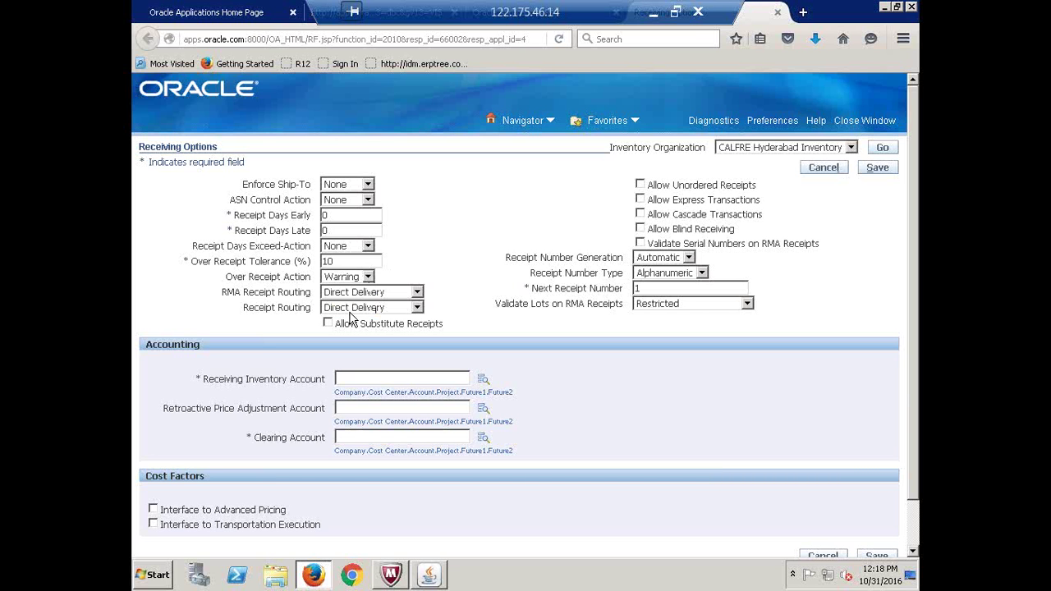
Step: Set the over receipt tolerance to 0% and the over receipt action to None
{"action": "left_click", "coordinate": [290, 264]}
{"action": "type", "text": "0"}
{"action": "left_click", "coordinate": [368, 278]}
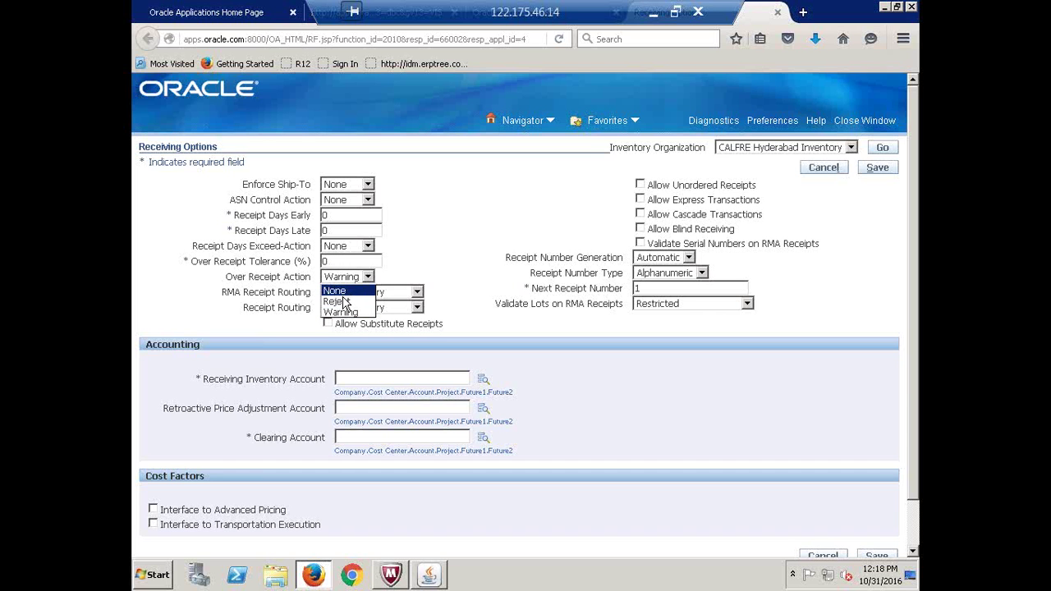
{"action": "left_click", "coordinate": [346, 292]}
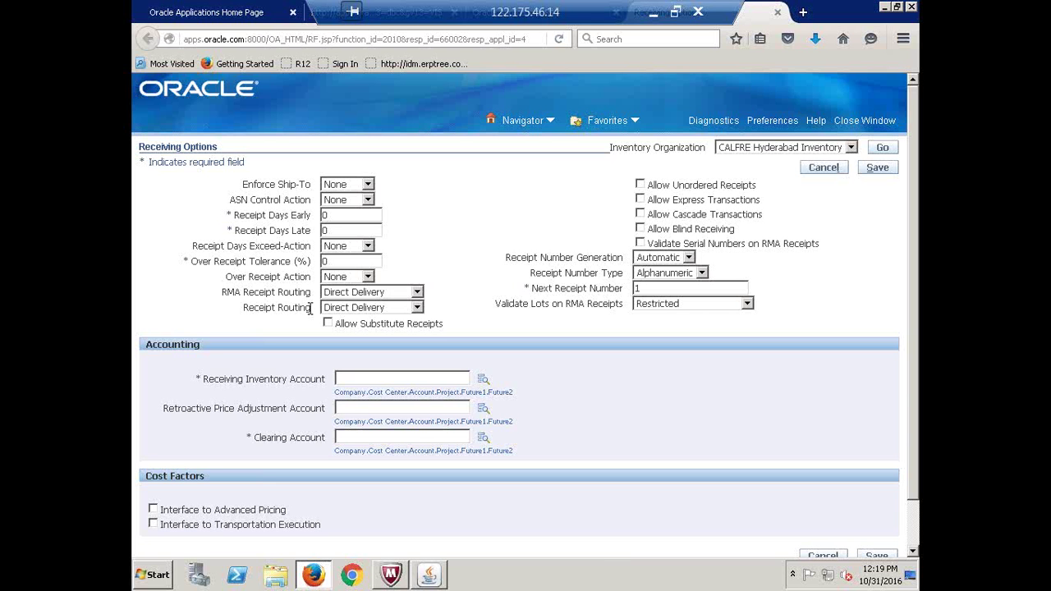
Step: Set the receipt routing to Standard Receipt
{"action": "double_click", "coordinate": [311, 308]}
{"action": "left_click", "coordinate": [309, 308]}
{"action": "left_click", "coordinate": [417, 311]}
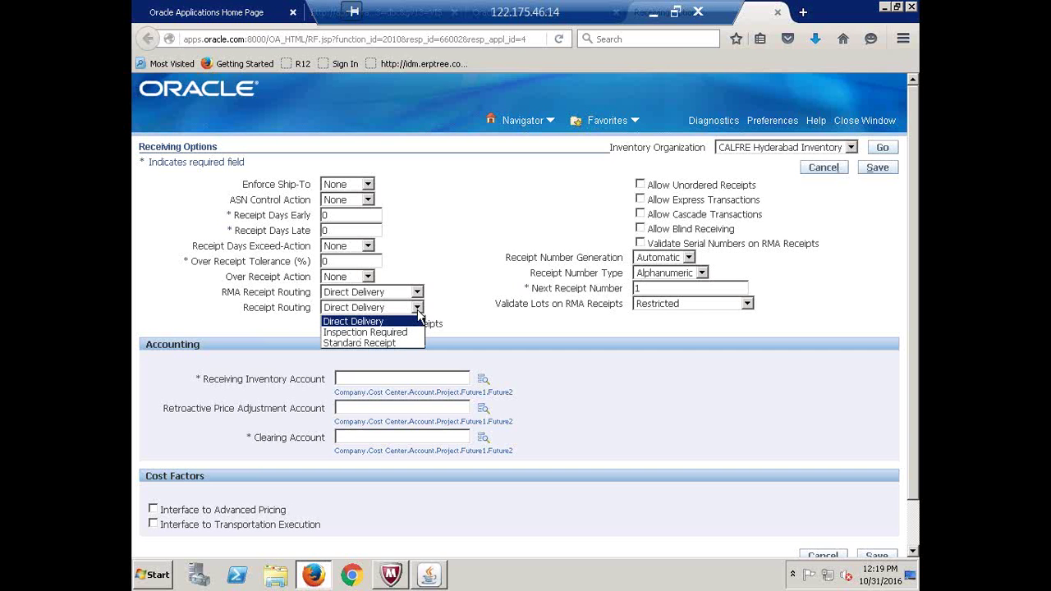
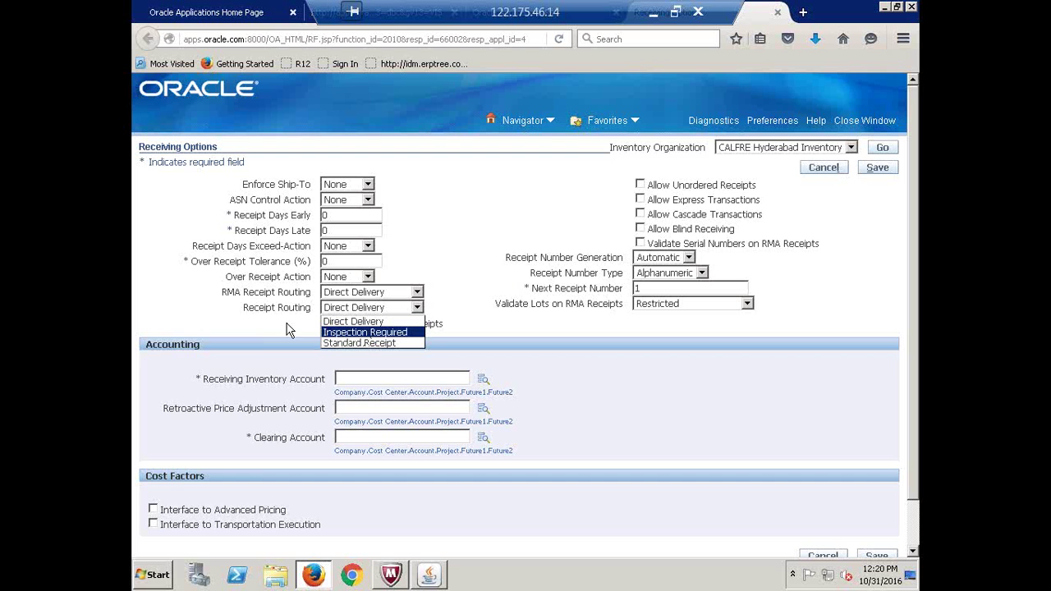
{"action": "left_click", "coordinate": [352, 344]}
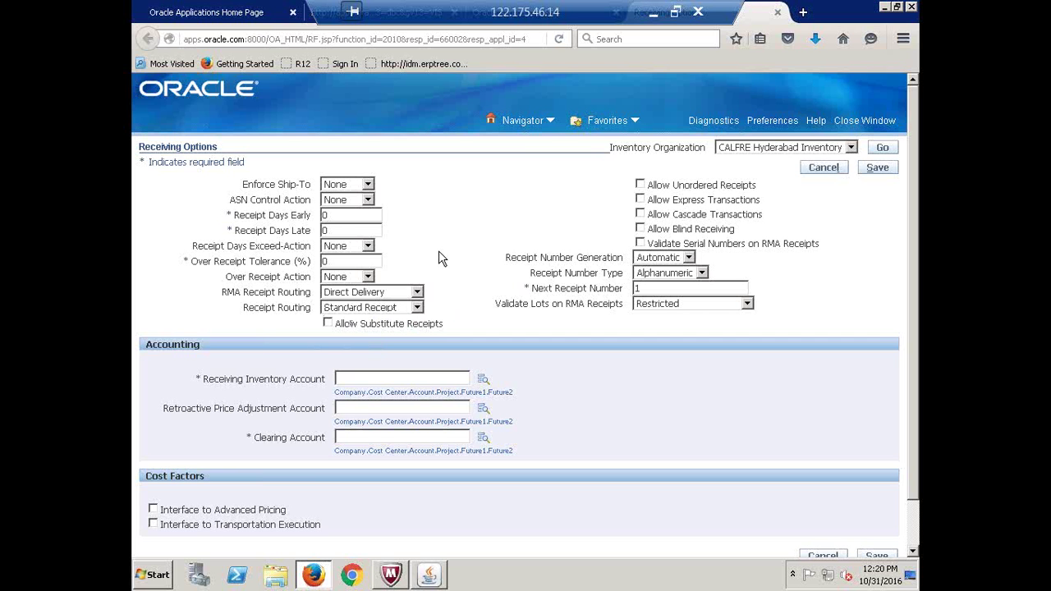
Step: Examine the next receipt number setting in the receiving options
{"action": "left_click", "coordinate": [650, 289]}
{"action": "left_click_drag", "start_coordinate": [533, 289], "coordinate": [622, 292]}
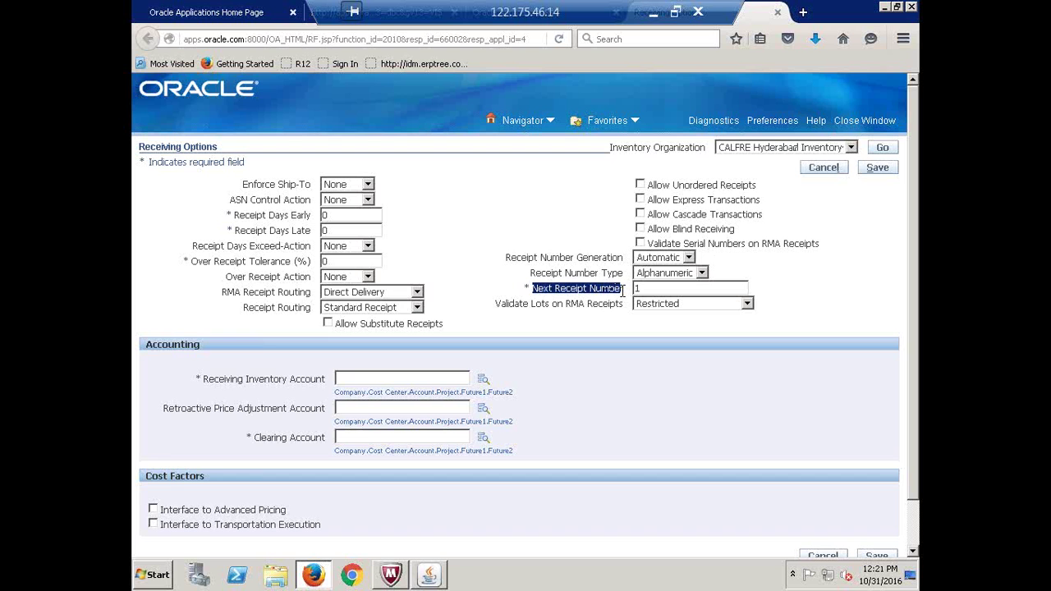
{"action": "left_click", "coordinate": [646, 288]}
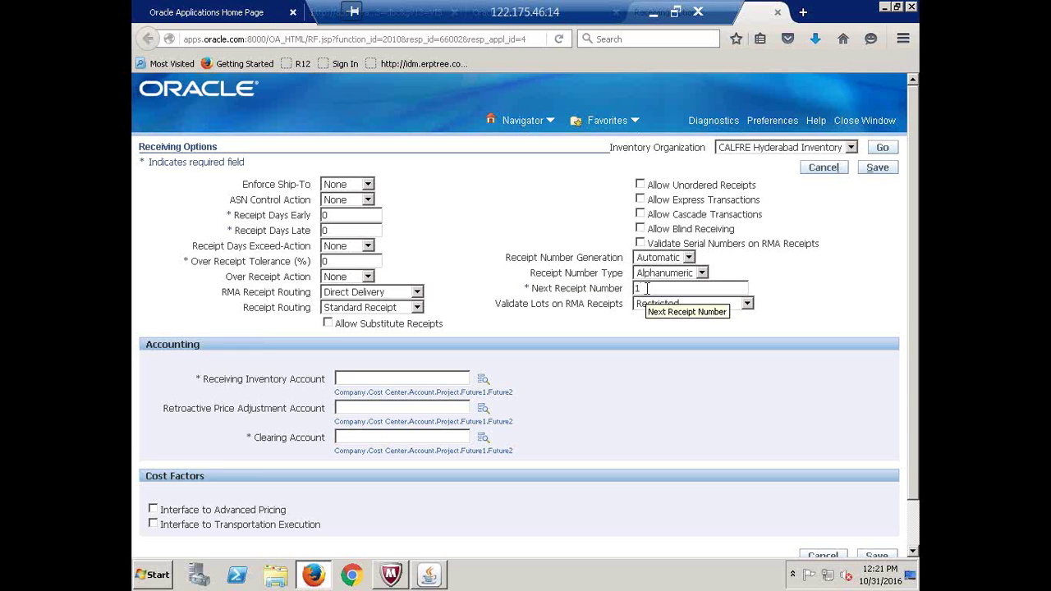
{"action": "triple_click", "coordinate": [163, 144]}
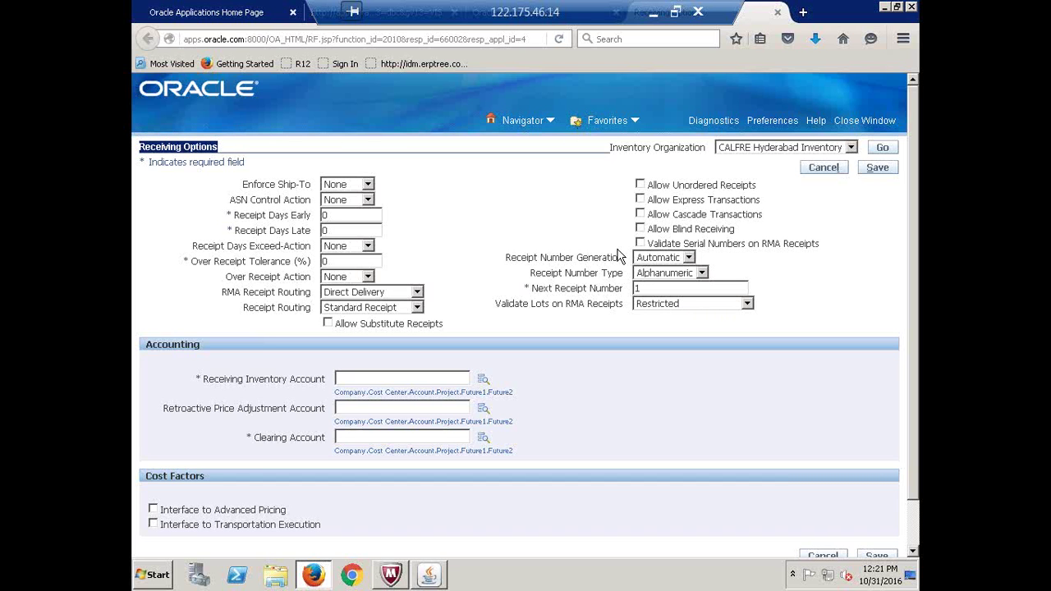
{"action": "left_click", "coordinate": [422, 280]}
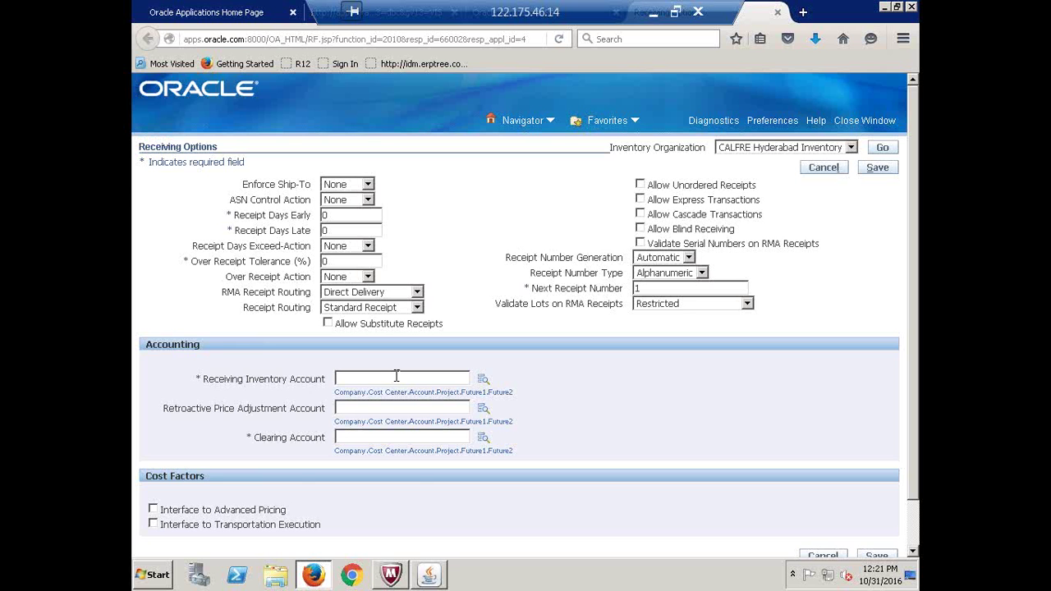
Step: Open the Receiving Inventory Account lookup and search the Account segment values by description for Receiving
{"action": "left_click", "coordinate": [483, 378]}
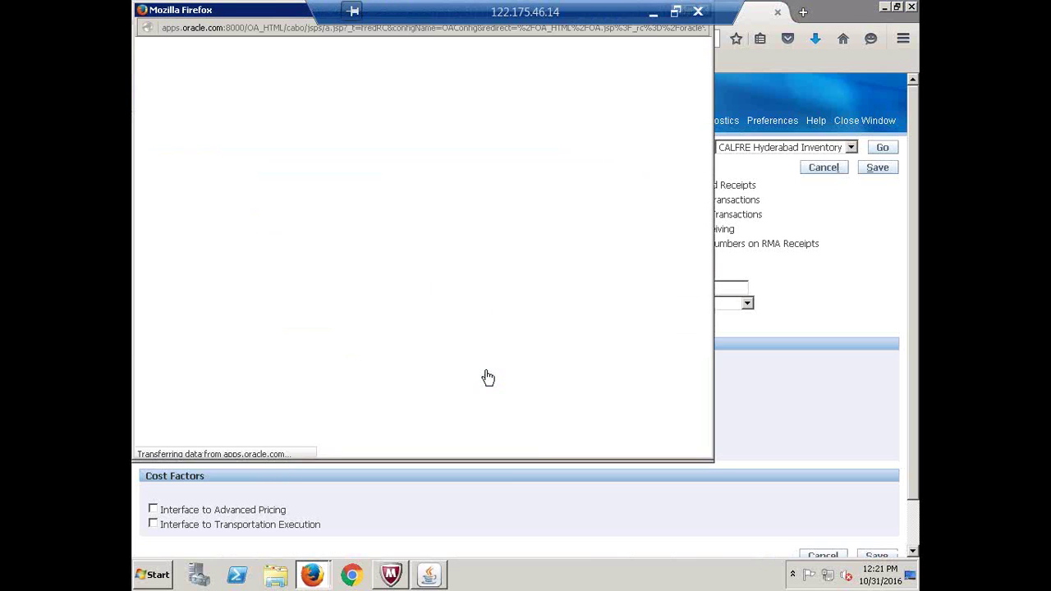
{"action": "left_click", "coordinate": [273, 173]}
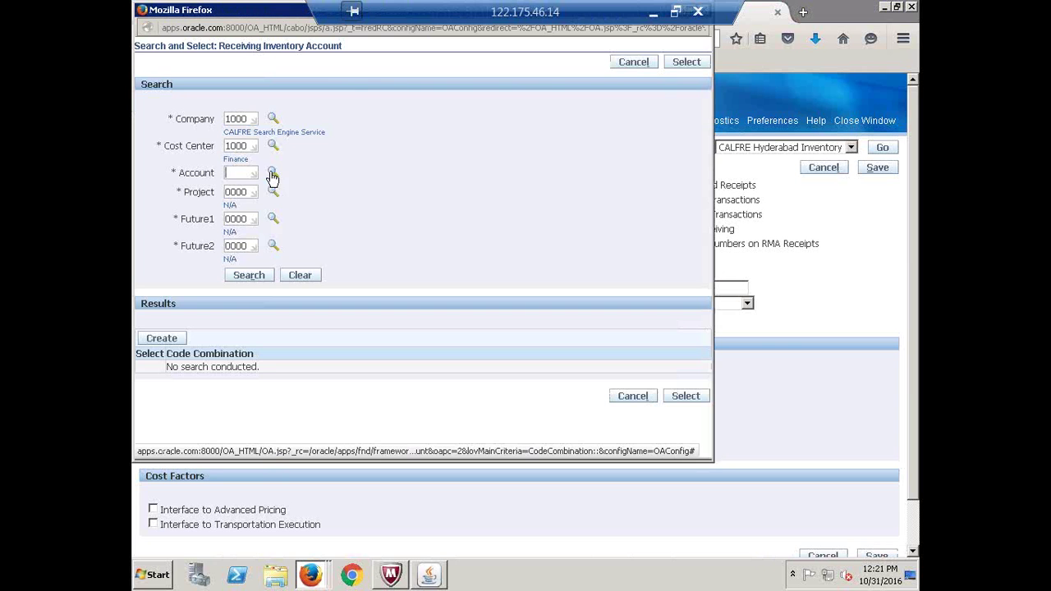
{"action": "left_click", "coordinate": [255, 141]}
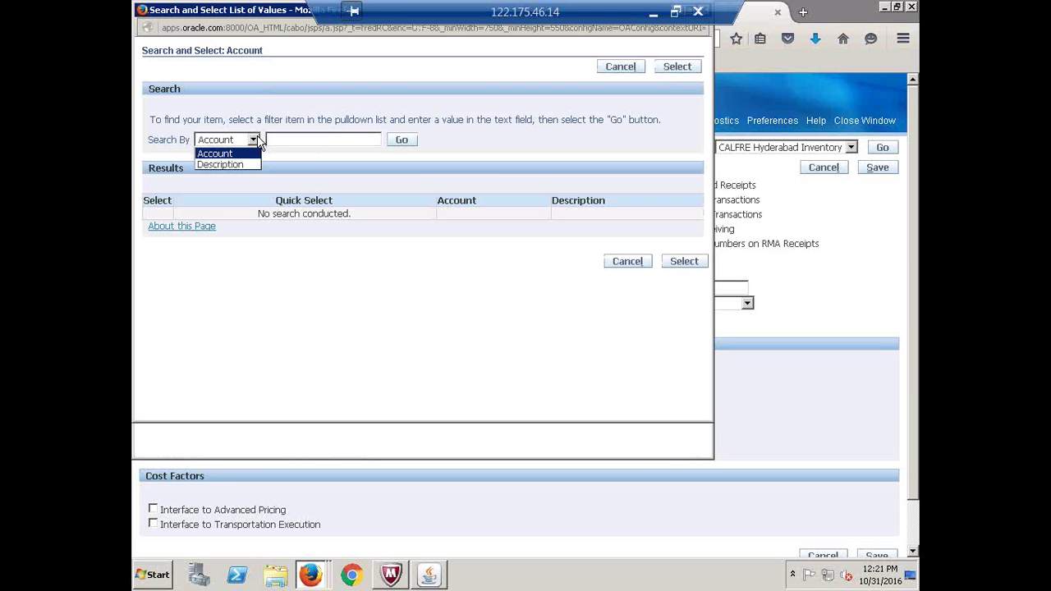
{"action": "left_click", "coordinate": [247, 165]}
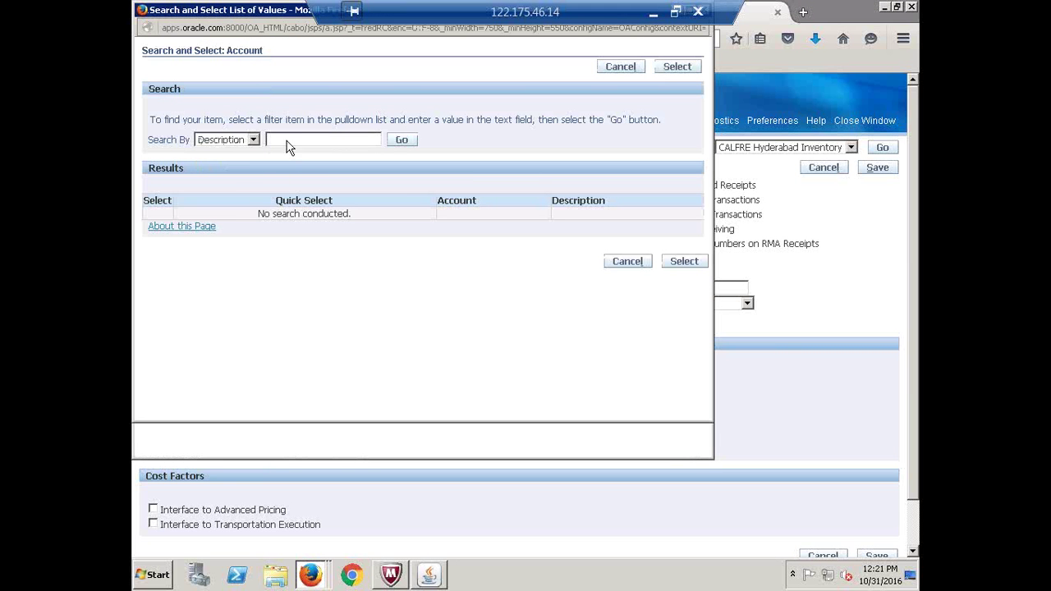
{"action": "type", "text": "Receiving"}
{"action": "left_click", "coordinate": [401, 141]}
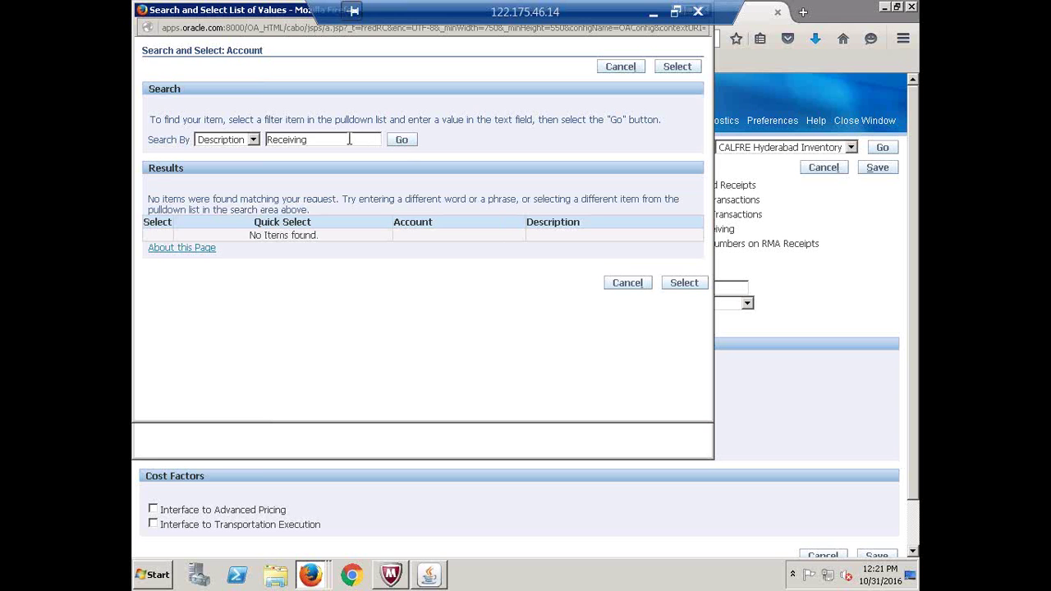
Step: Try the account description search with the wildcard pattern %Receiving%
{"action": "key", "text": "BackSpace"}
{"action": "key", "text": "BackSpace"}
{"action": "key", "text": "BackSpace"}
{"action": "key", "text": "BackSpace"}
{"action": "key", "text": "BackSpace"}
{"action": "key", "text": "BackSpace"}
{"action": "key", "text": "BackSpace"}
{"action": "key", "text": "BackSpace"}
{"action": "key", "text": "BackSpace"}
{"action": "type", "text": "%%"}
{"action": "key", "text": "BackSpace"}
{"action": "type", "text": "Receiving%"}
{"action": "left_click", "coordinate": [413, 144]}
Step: Search the Account segment by account value 1410 and choose Inventory Material Value
{"action": "left_click_drag", "start_coordinate": [344, 139], "coordinate": [207, 140]}
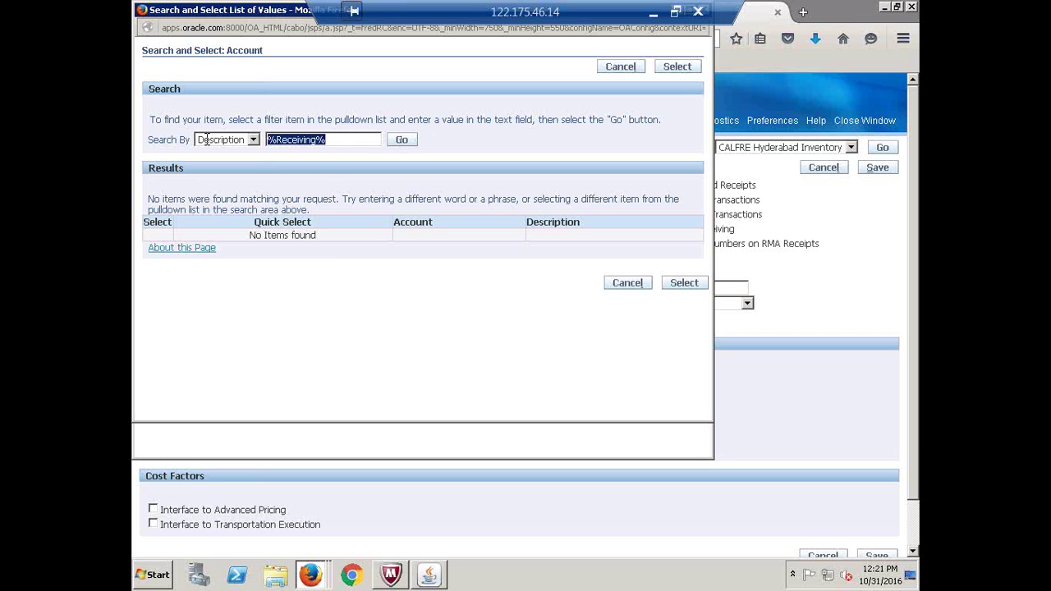
{"action": "key", "text": "BackSpace"}
{"action": "left_click", "coordinate": [254, 140]}
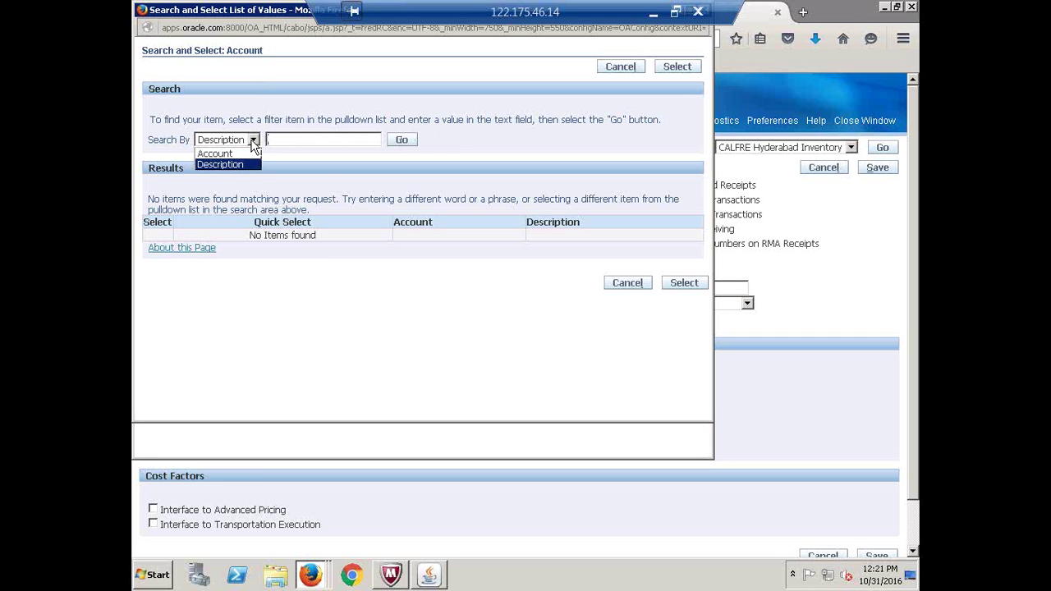
{"action": "left_click", "coordinate": [232, 152]}
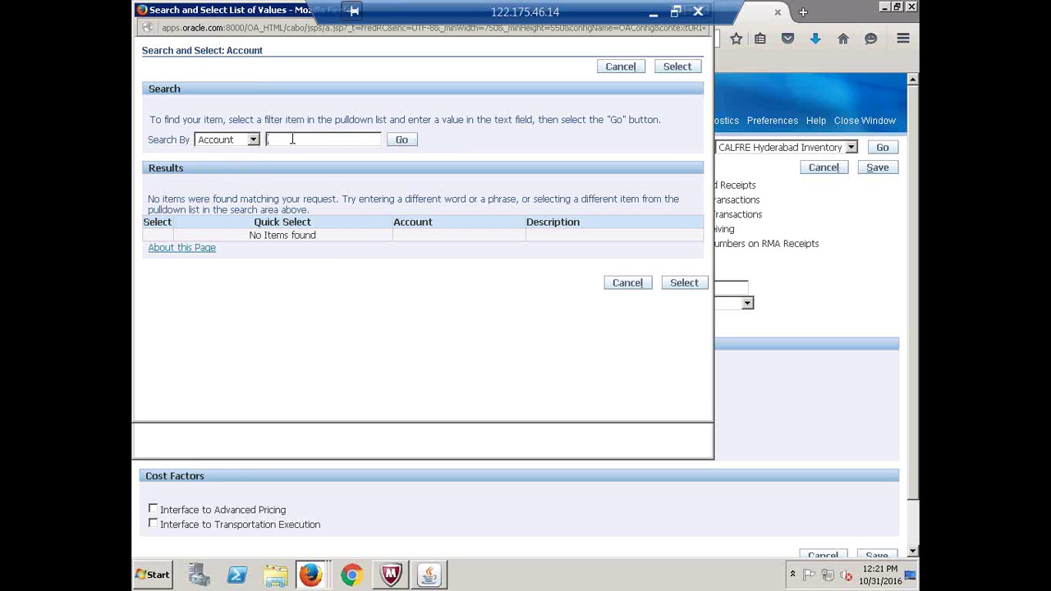
{"action": "type", "text": "1410"}
{"action": "left_click", "coordinate": [402, 141]}
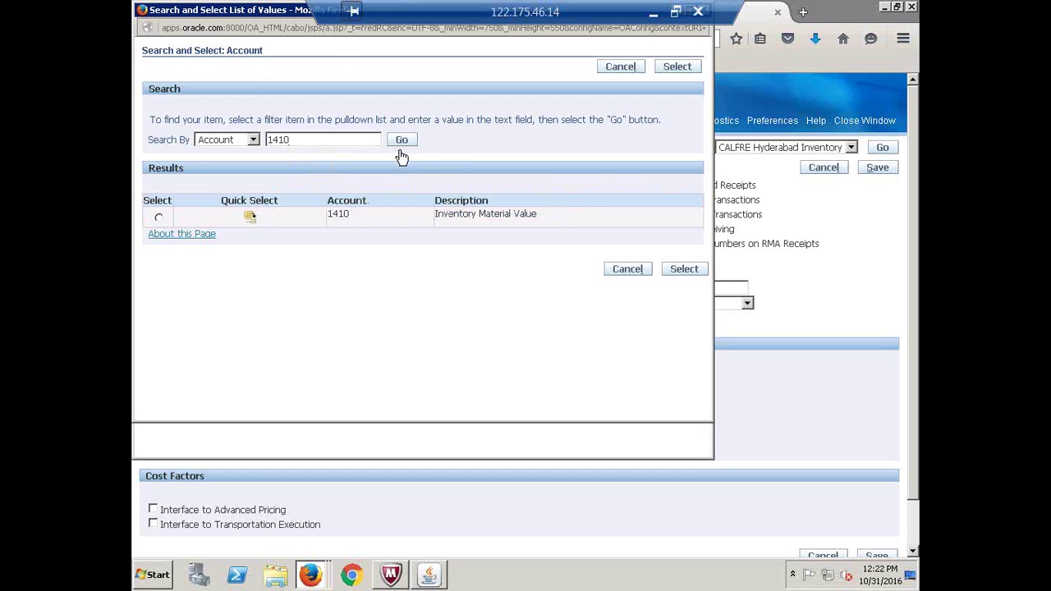
{"action": "left_click", "coordinate": [249, 216]}
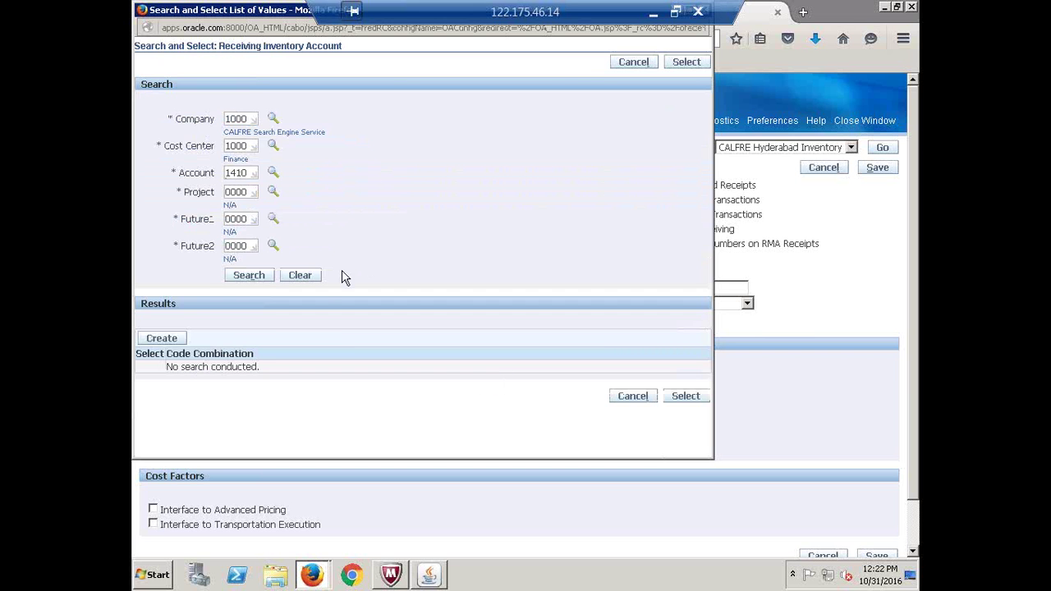
Step: Create the 1000.1000.1410.0000.0000.0000 code combination and select it as the Receiving Inventory Account
{"action": "left_click", "coordinate": [144, 345]}
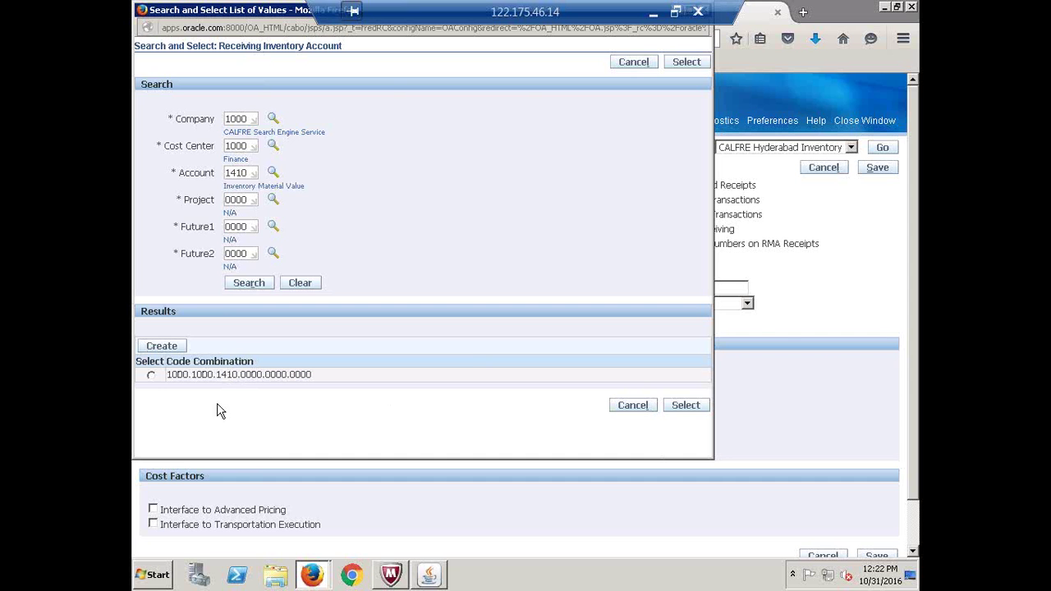
{"action": "left_click", "coordinate": [151, 375]}
{"action": "left_click", "coordinate": [675, 405]}
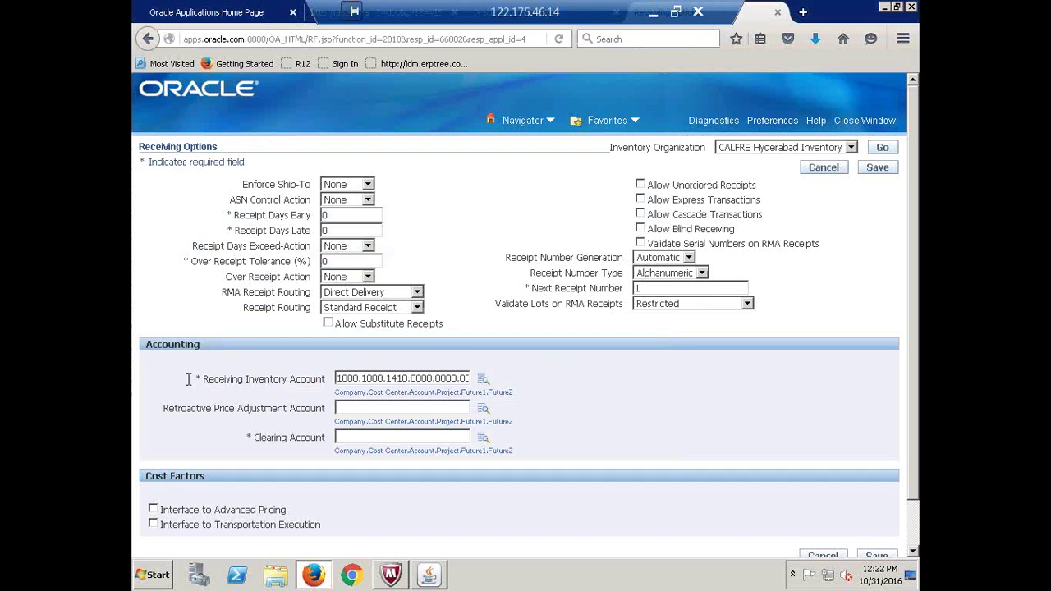
Step: Copy the Receiving Inventory Account combination 1000.1000.1410.0000.0000.0000 into the Clearing Account
{"action": "left_click_drag", "start_coordinate": [205, 379], "coordinate": [338, 387]}
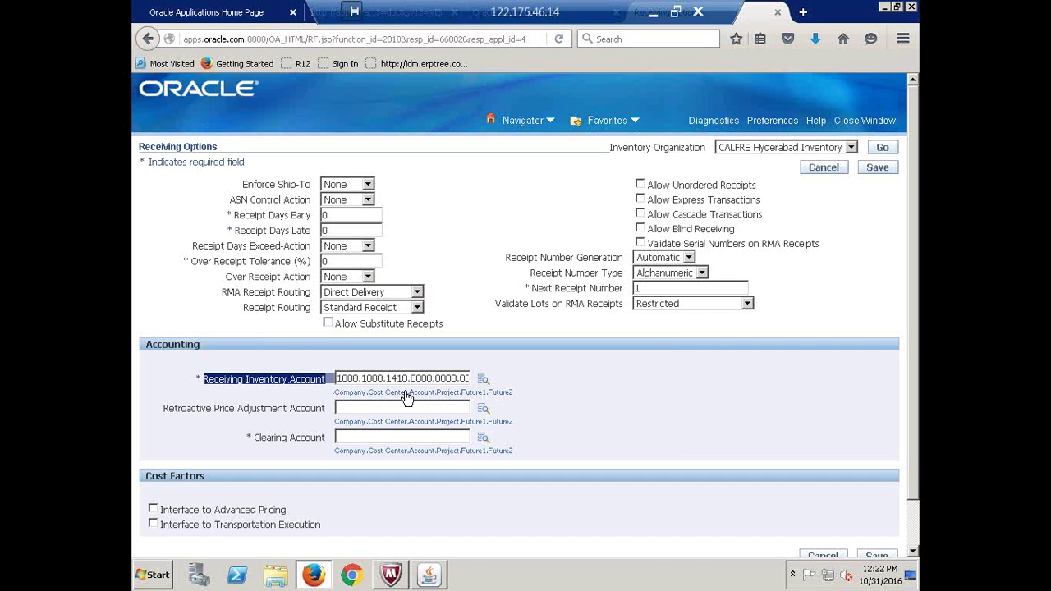
{"action": "left_click", "coordinate": [375, 378]}
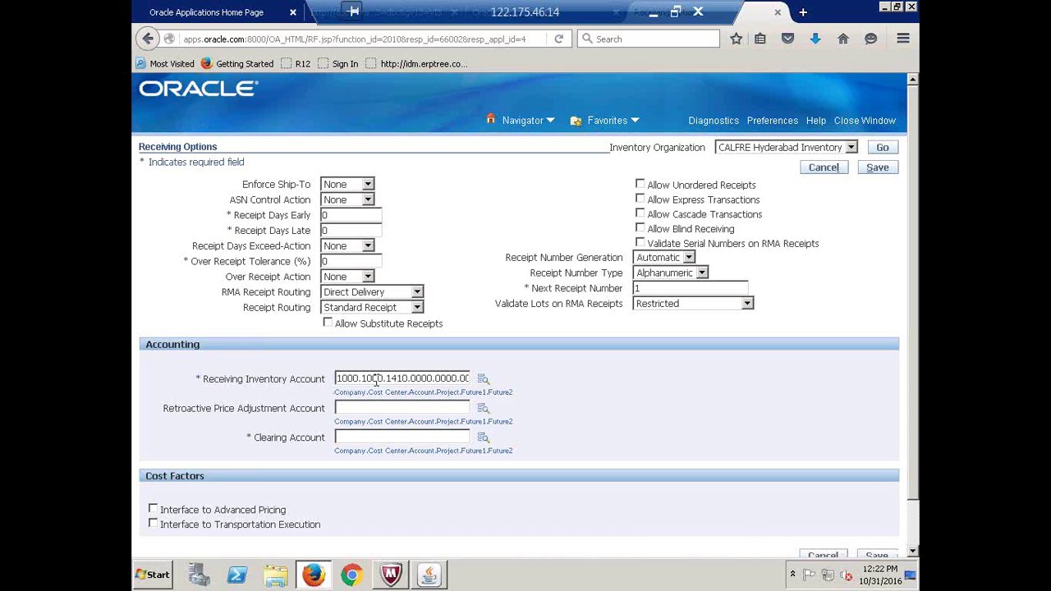
{"action": "double_click", "coordinate": [375, 379]}
{"action": "triple_click", "coordinate": [376, 379]}
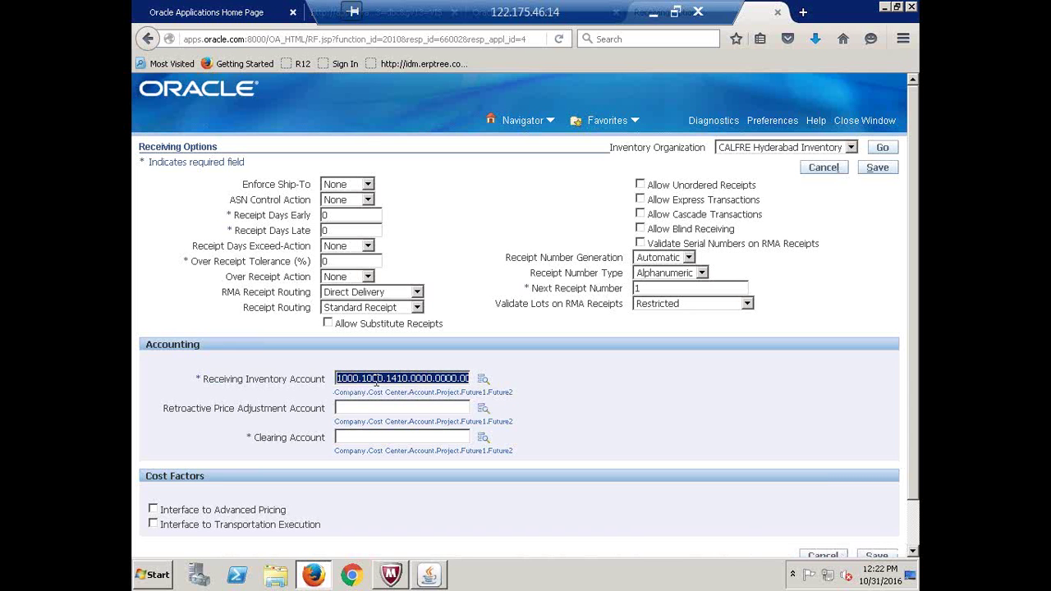
{"action": "left_click", "coordinate": [363, 437]}
{"action": "type", "text": "1000.1000.1410.0000.0000.0000"}
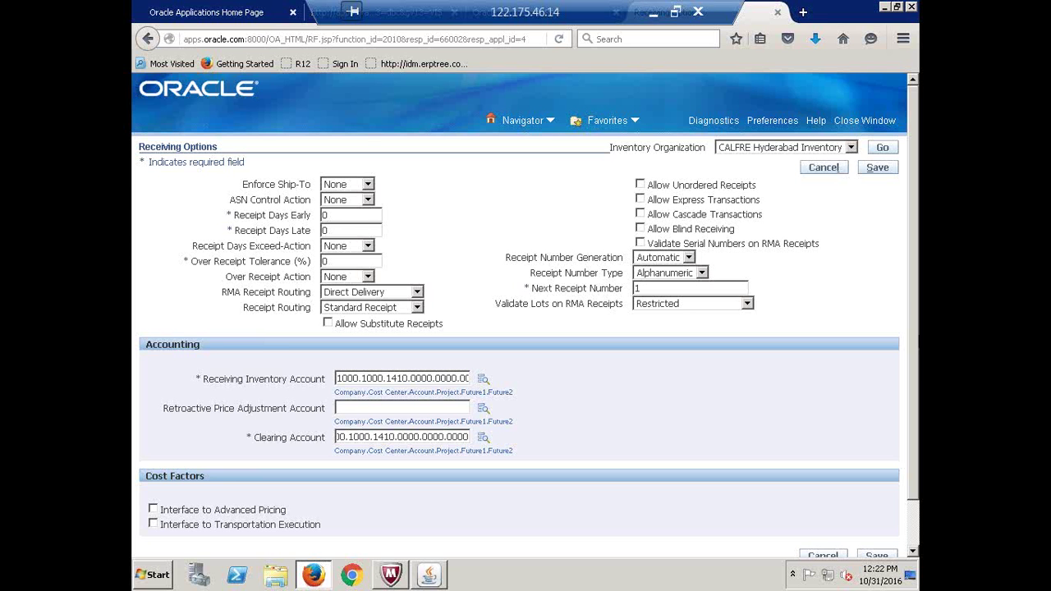
Step: Save the receiving options for the CALFRE Hyderabad Inventory organization and close the page
{"action": "scroll", "coordinate": [917, 303], "scroll_direction": "down", "scroll_amount": 1}
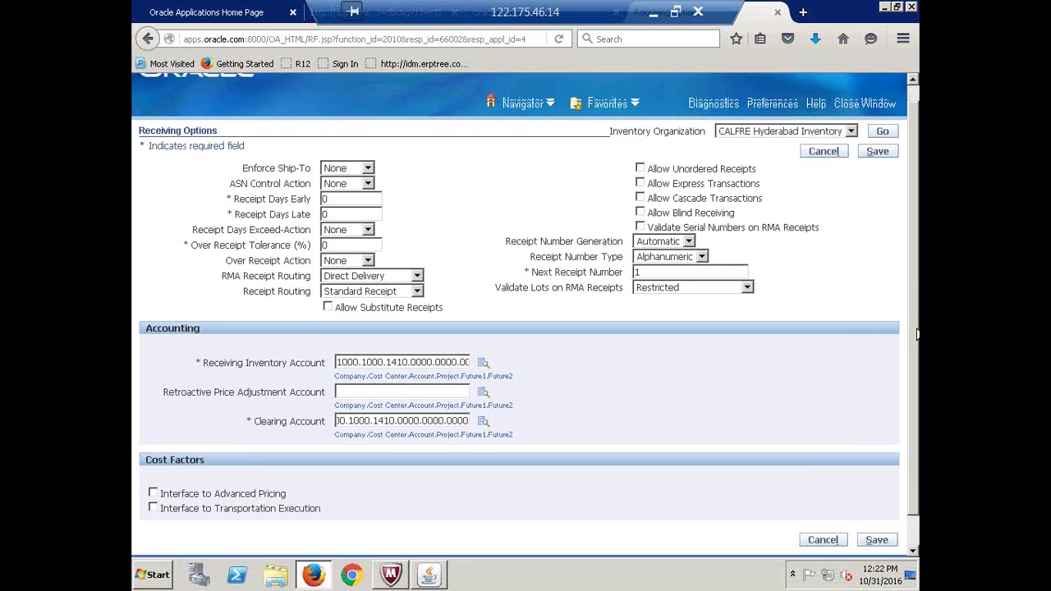
{"action": "scroll", "coordinate": [838, 120], "scroll_direction": "up", "scroll_amount": 1}
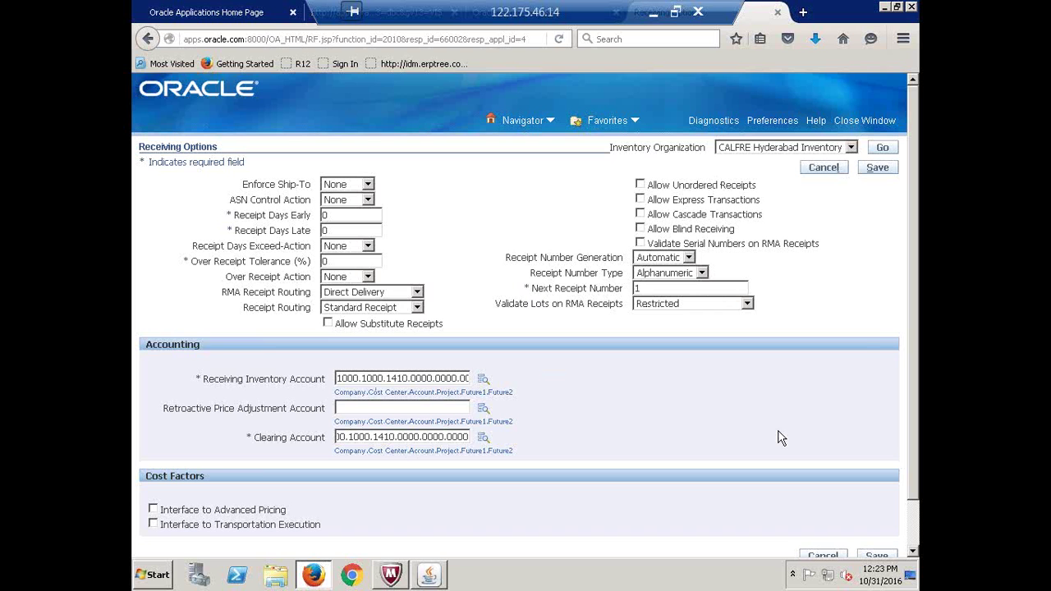
{"action": "left_click", "coordinate": [878, 168]}
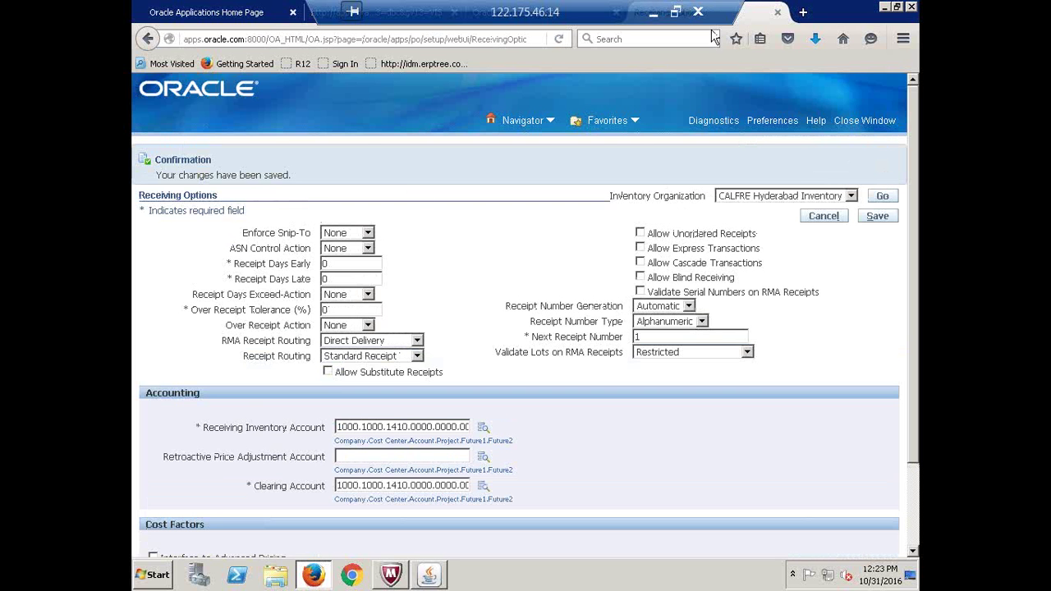
{"action": "left_click", "coordinate": [777, 11]}
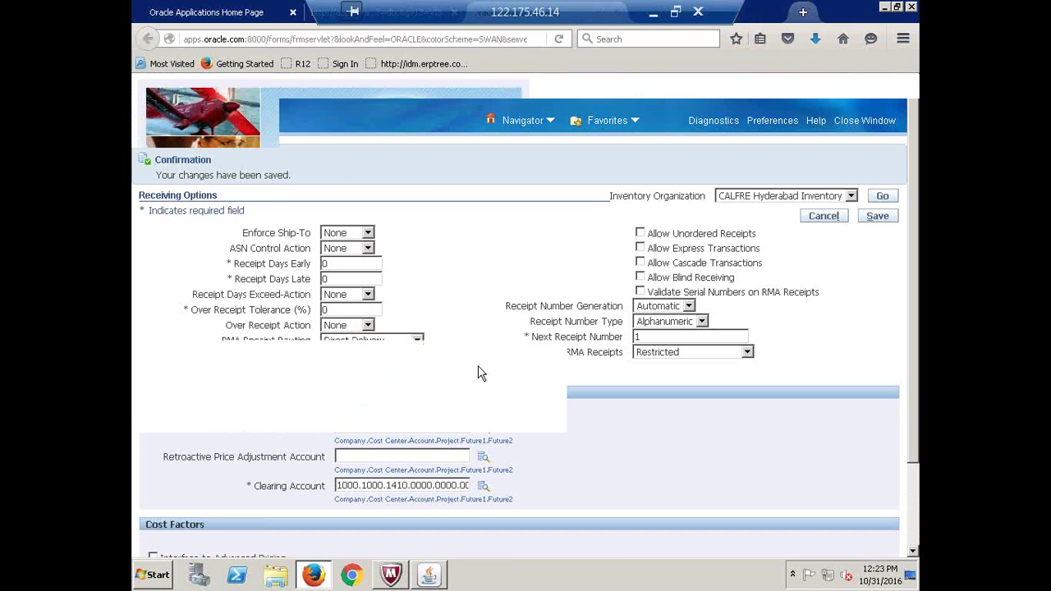
Step: Switch to the Recap.xlsx workbook in Excel and mark Create Actual Inventory, Setup Inventory Information and Setup Receiving Information/Options as Done
{"action": "left_click", "coordinate": [653, 12]}
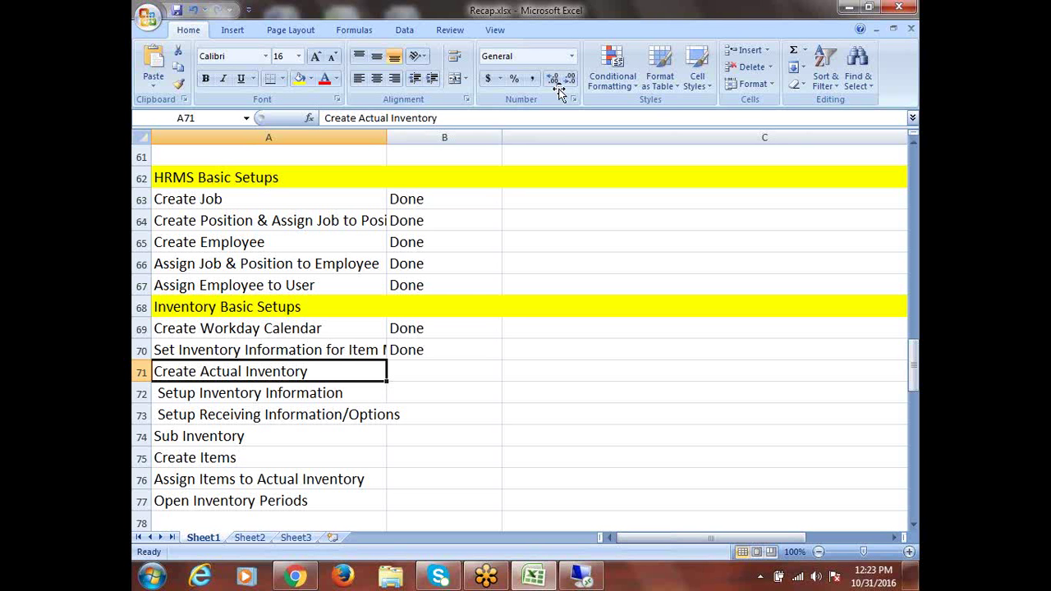
{"action": "key", "text": "Right"}
{"action": "type", "text": "d"}
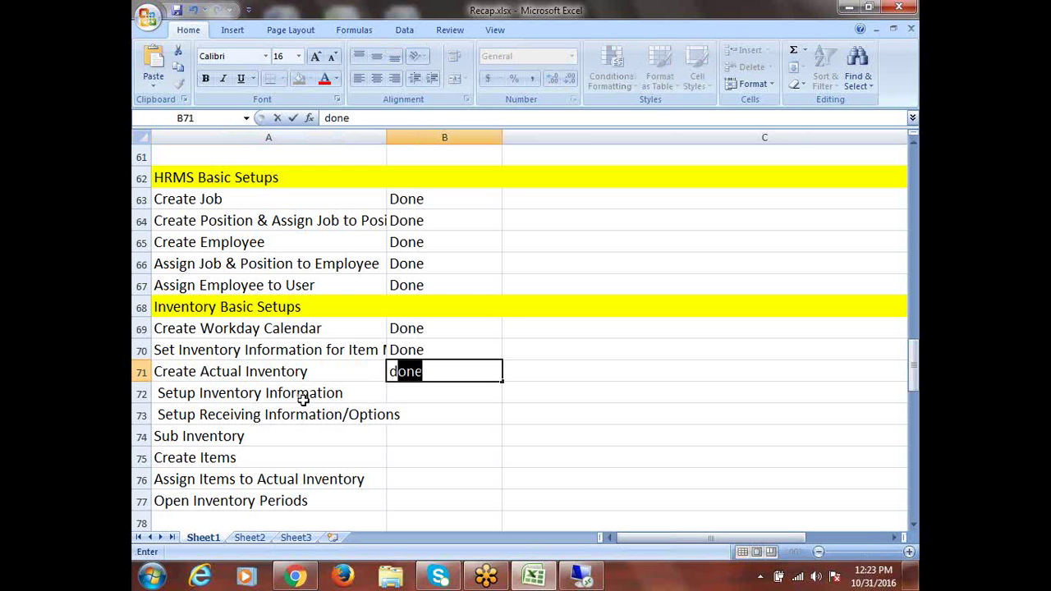
{"action": "left_click", "coordinate": [305, 394]}
{"action": "key", "text": "Right"}
{"action": "type", "text": "d"}
{"action": "left_click", "coordinate": [281, 414]}
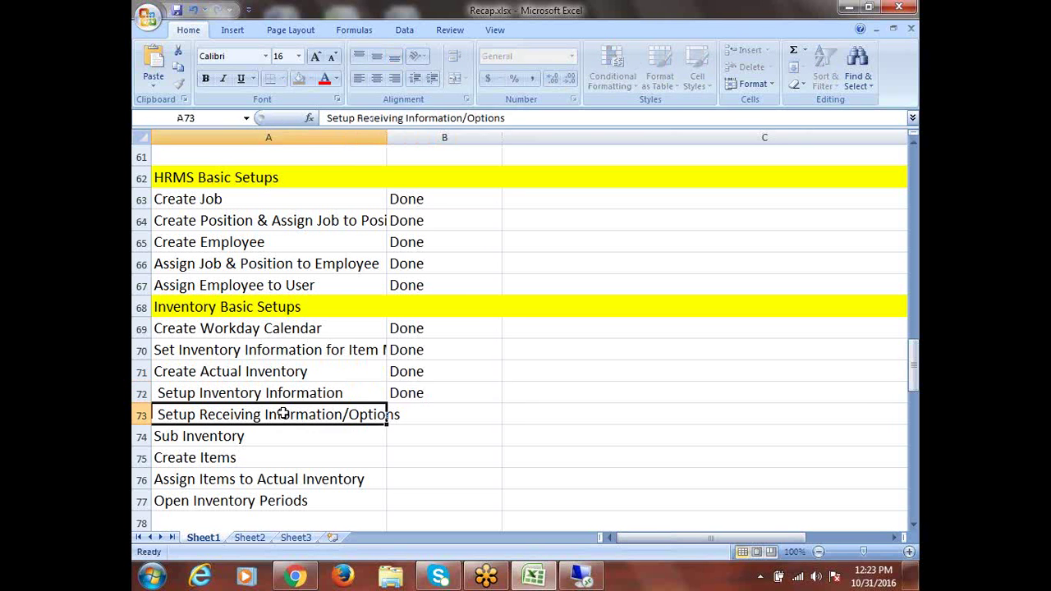
{"action": "key", "text": "Right"}
{"action": "type", "text": "d"}
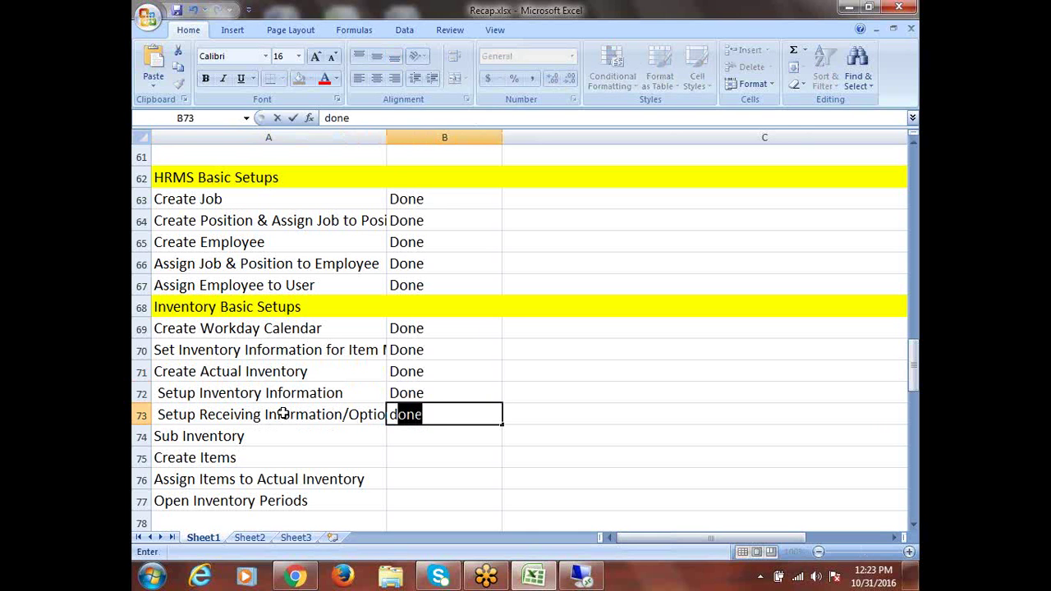
{"action": "left_click_drag", "start_coordinate": [269, 450], "coordinate": [265, 444]}
Step: Review the remaining inventory basic setups from Sub Inventory to Open Inventory Periods and the list of purchasing basic setups
{"action": "left_click", "coordinate": [243, 436]}
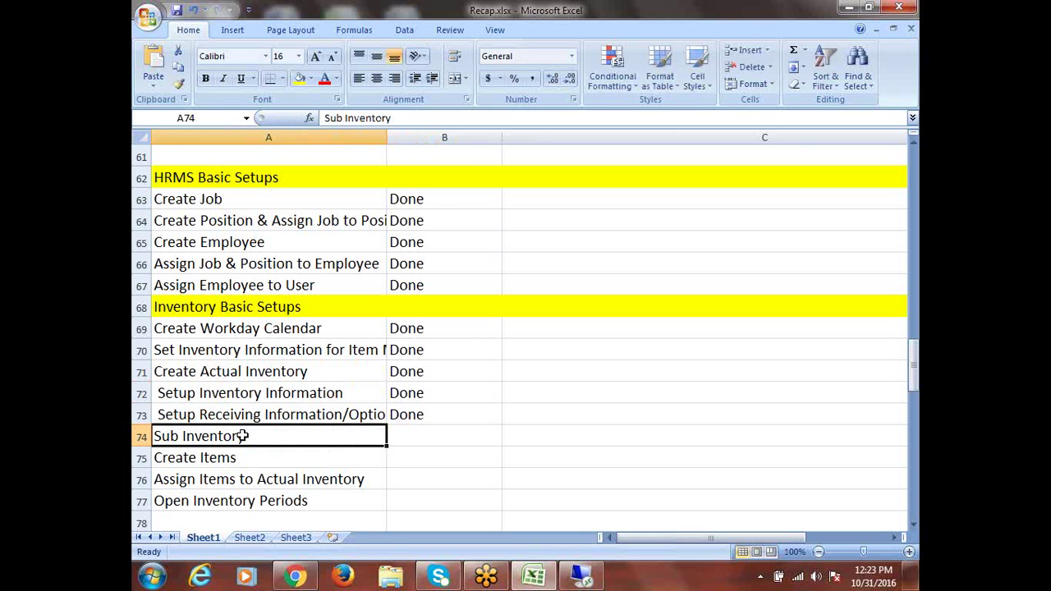
{"action": "left_click", "coordinate": [239, 465]}
{"action": "left_click", "coordinate": [263, 482]}
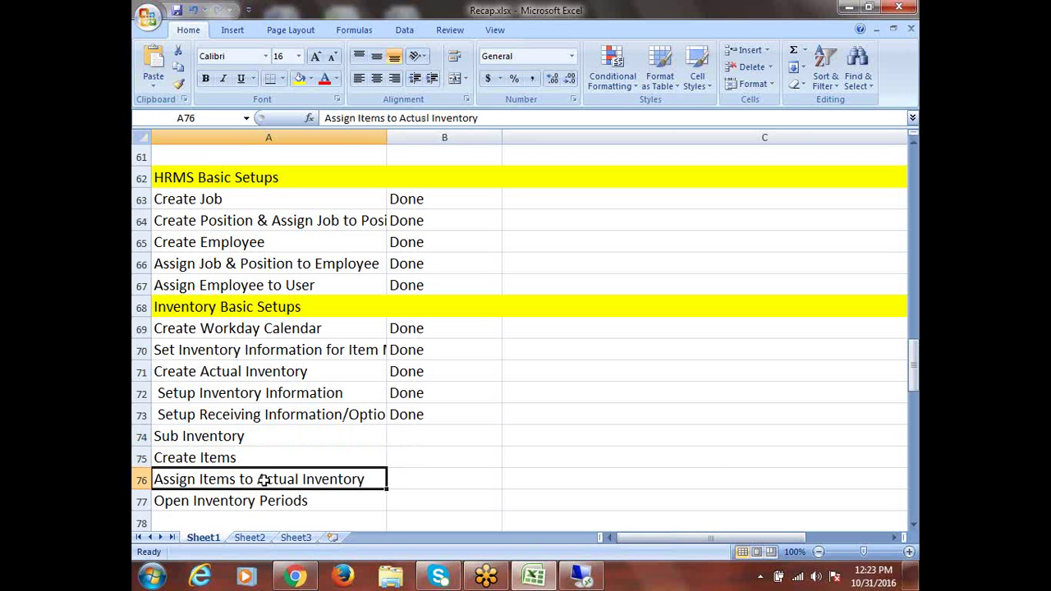
{"action": "left_click", "coordinate": [913, 525]}
{"action": "left_click", "coordinate": [912, 526]}
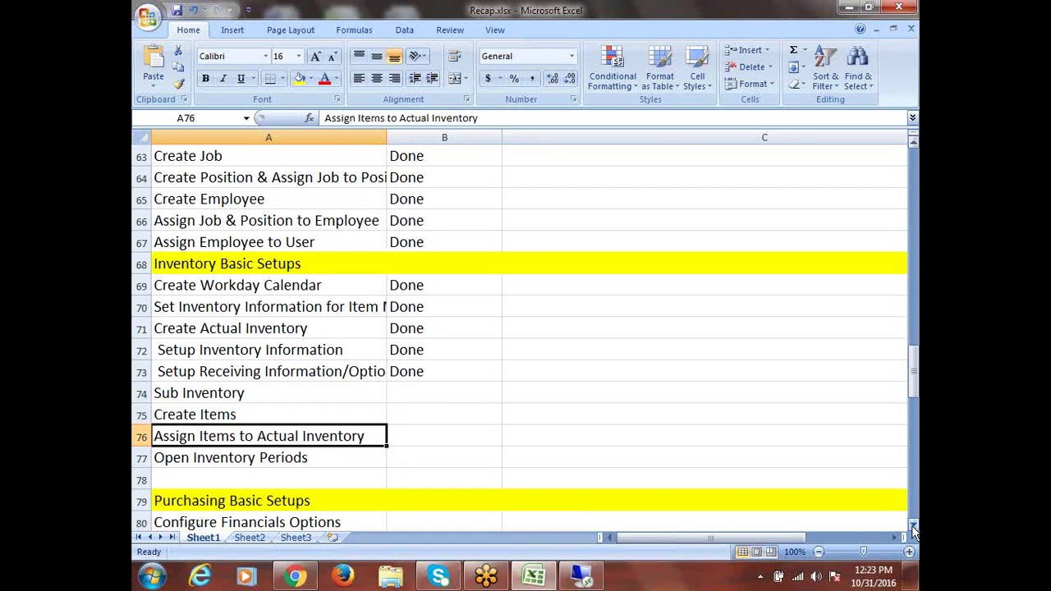
{"action": "left_click", "coordinate": [285, 459]}
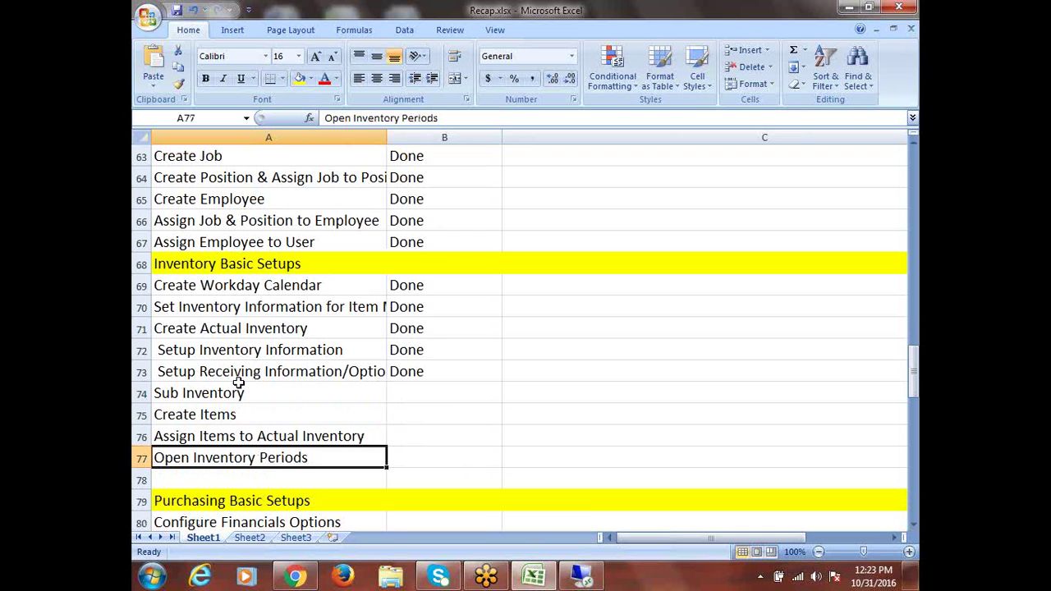
{"action": "left_click_drag", "start_coordinate": [215, 384], "coordinate": [421, 461]}
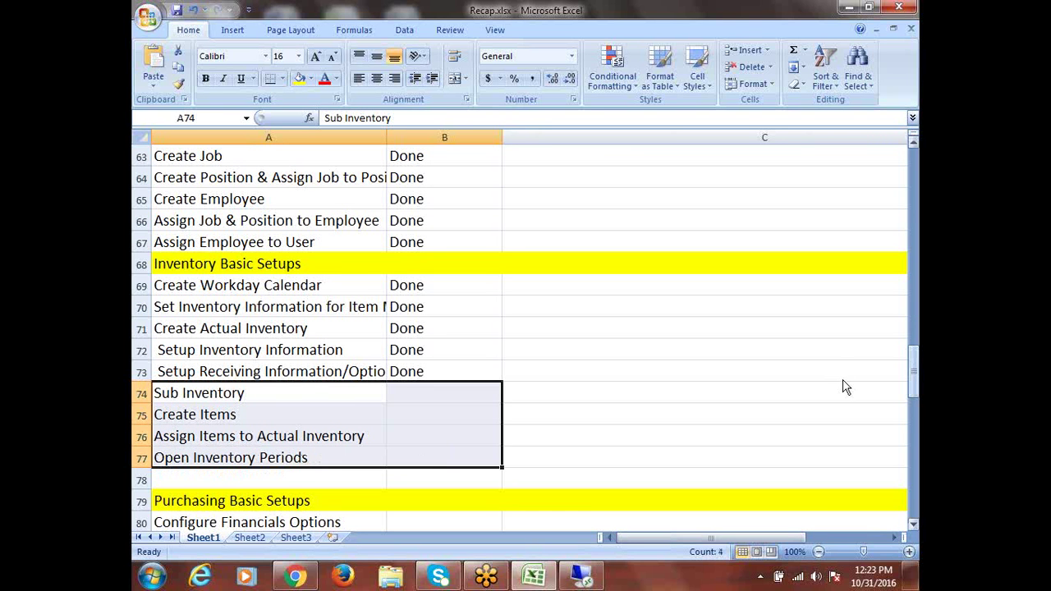
{"action": "left_click_drag", "start_coordinate": [916, 379], "coordinate": [916, 405]}
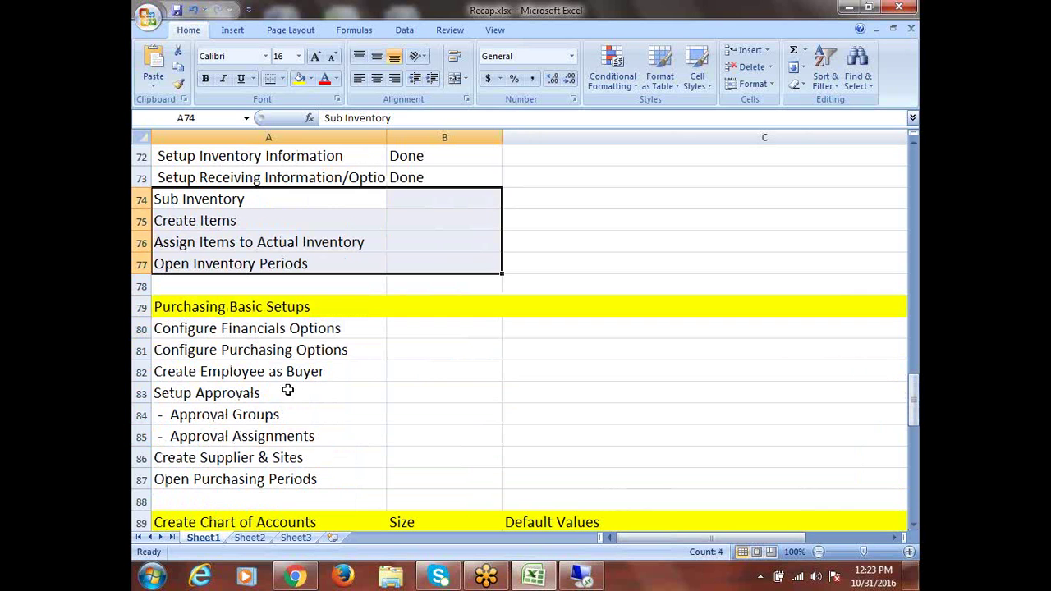
{"action": "left_click", "coordinate": [216, 330]}
{"action": "left_click_drag", "start_coordinate": [216, 331], "coordinate": [265, 482]}
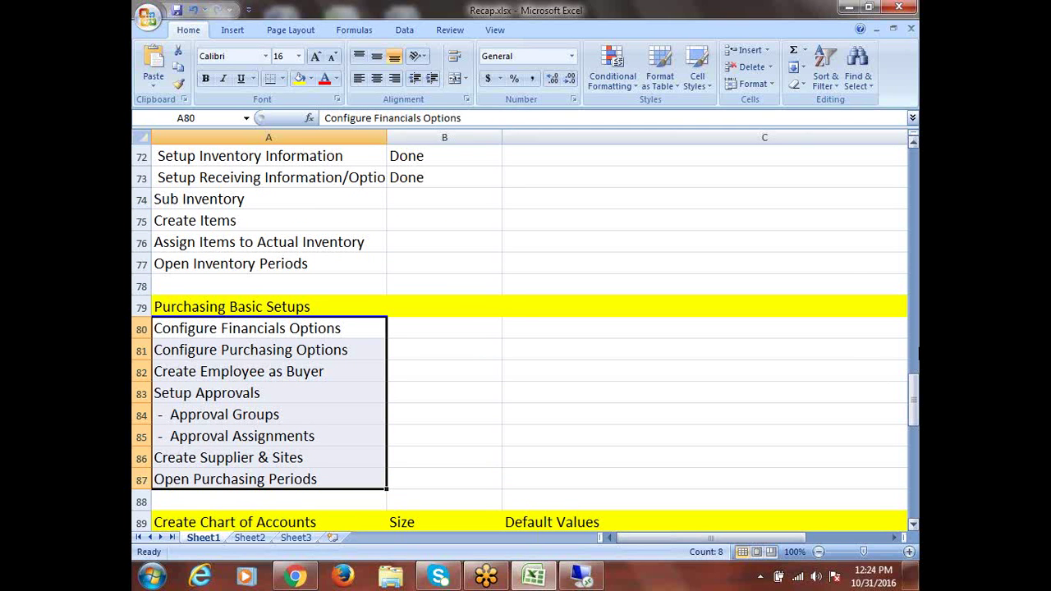
Step: Save the Recap.xlsx workbook
{"action": "key", "text": "ctrl+s"}
{"action": "left_click", "coordinate": [561, 16]}
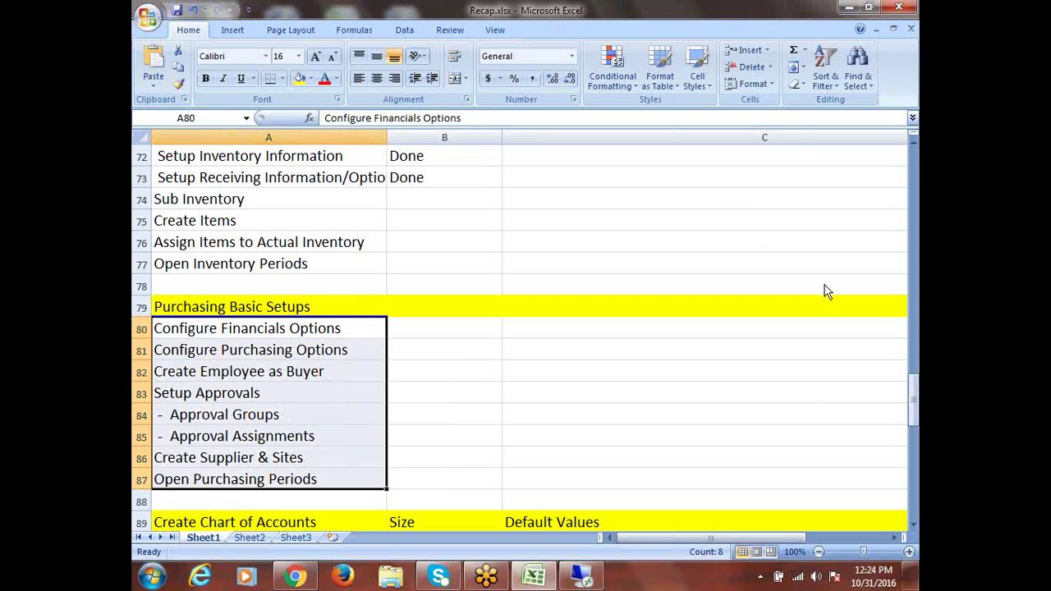